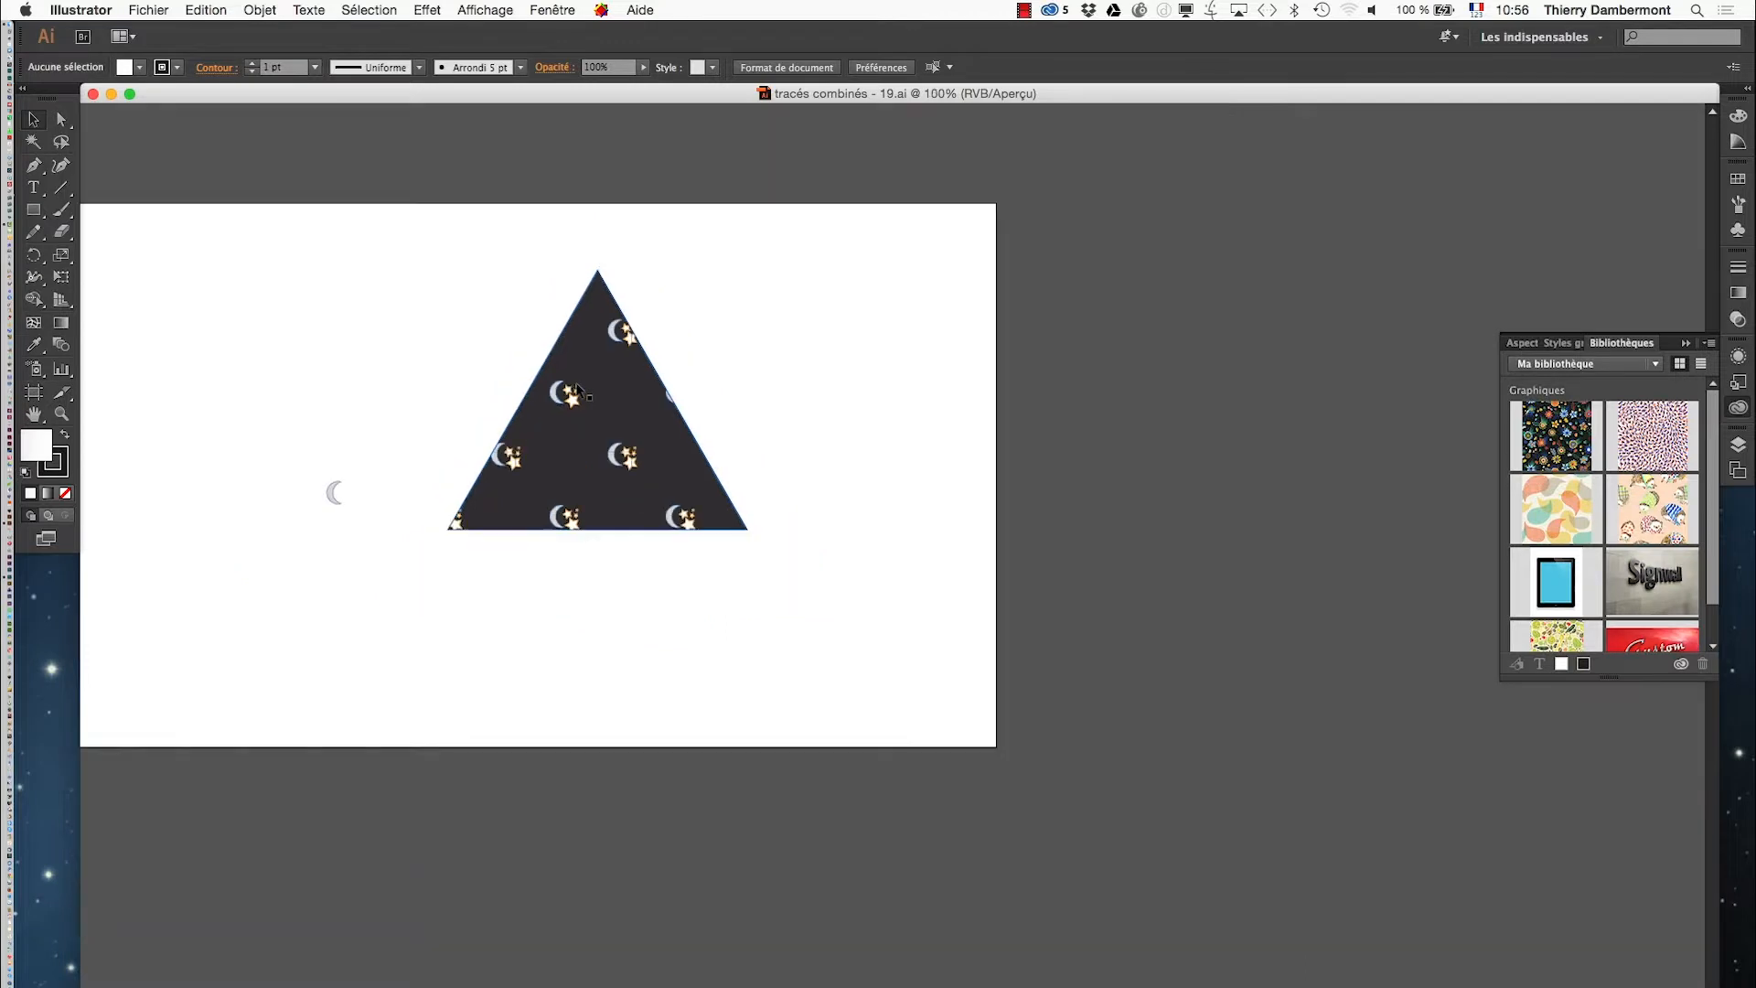
Step: Delete the small crescent moon lying beside the patterned triangle on the artboard
left_click_drag(521, 402, 731, 365)
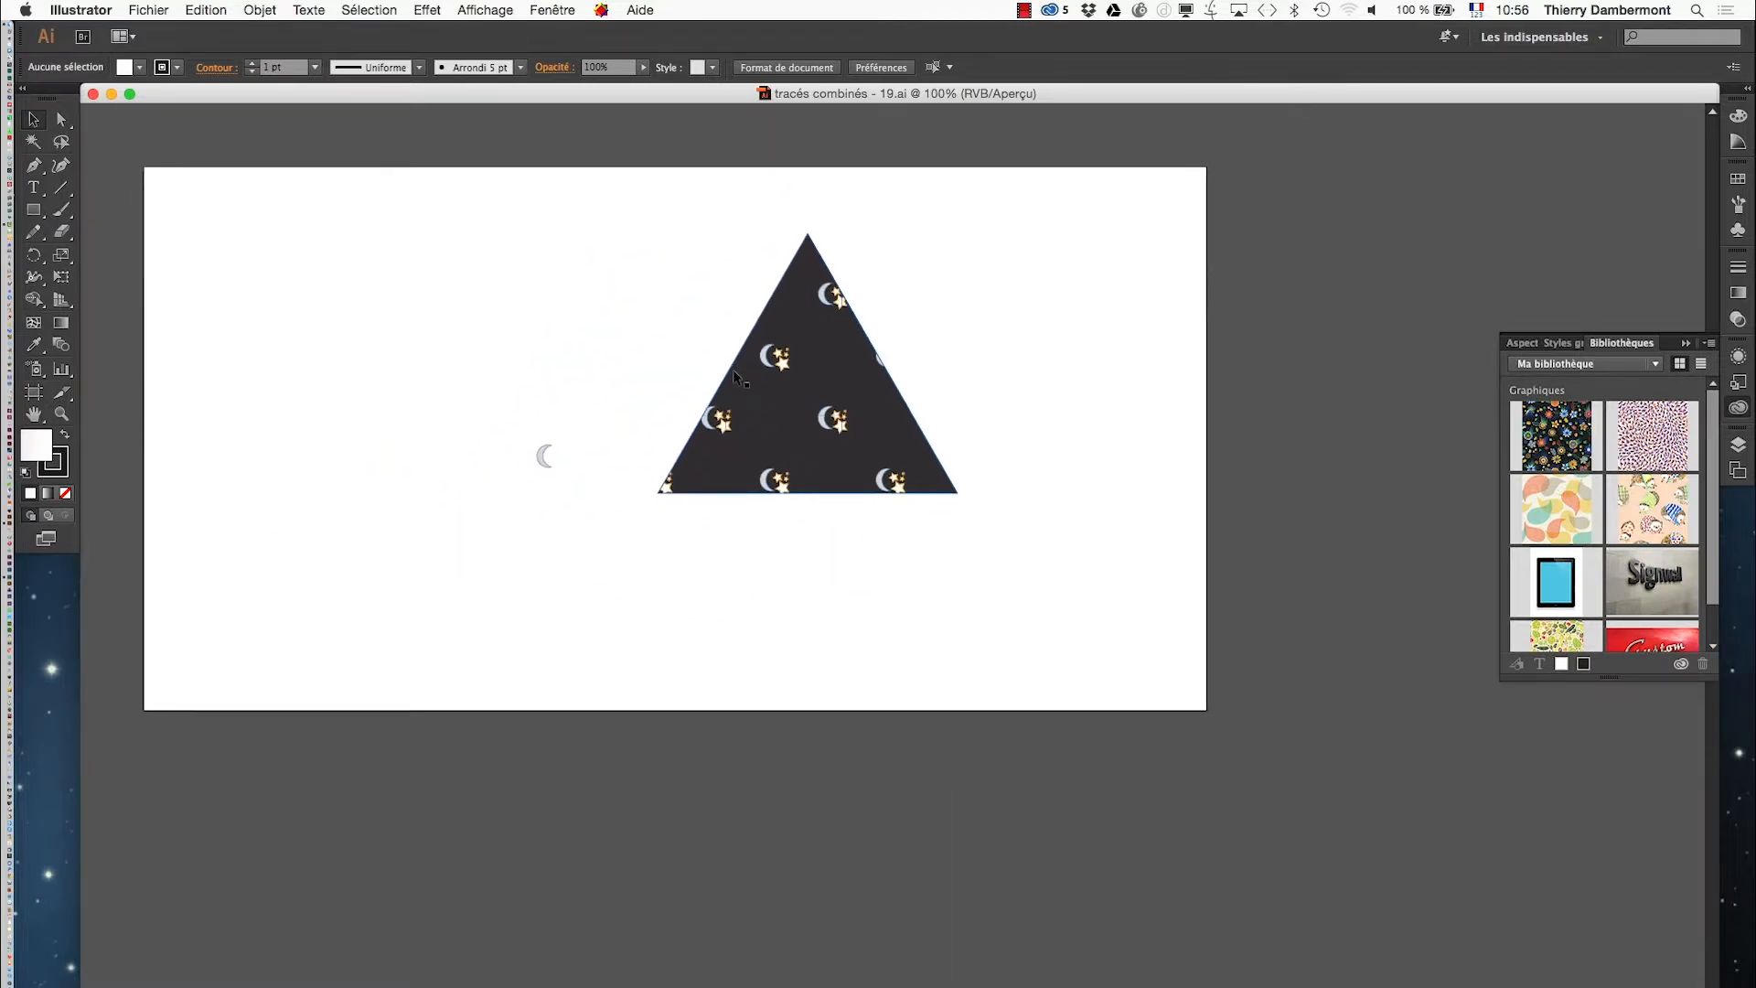
scroll(544, 480, "up", 2)
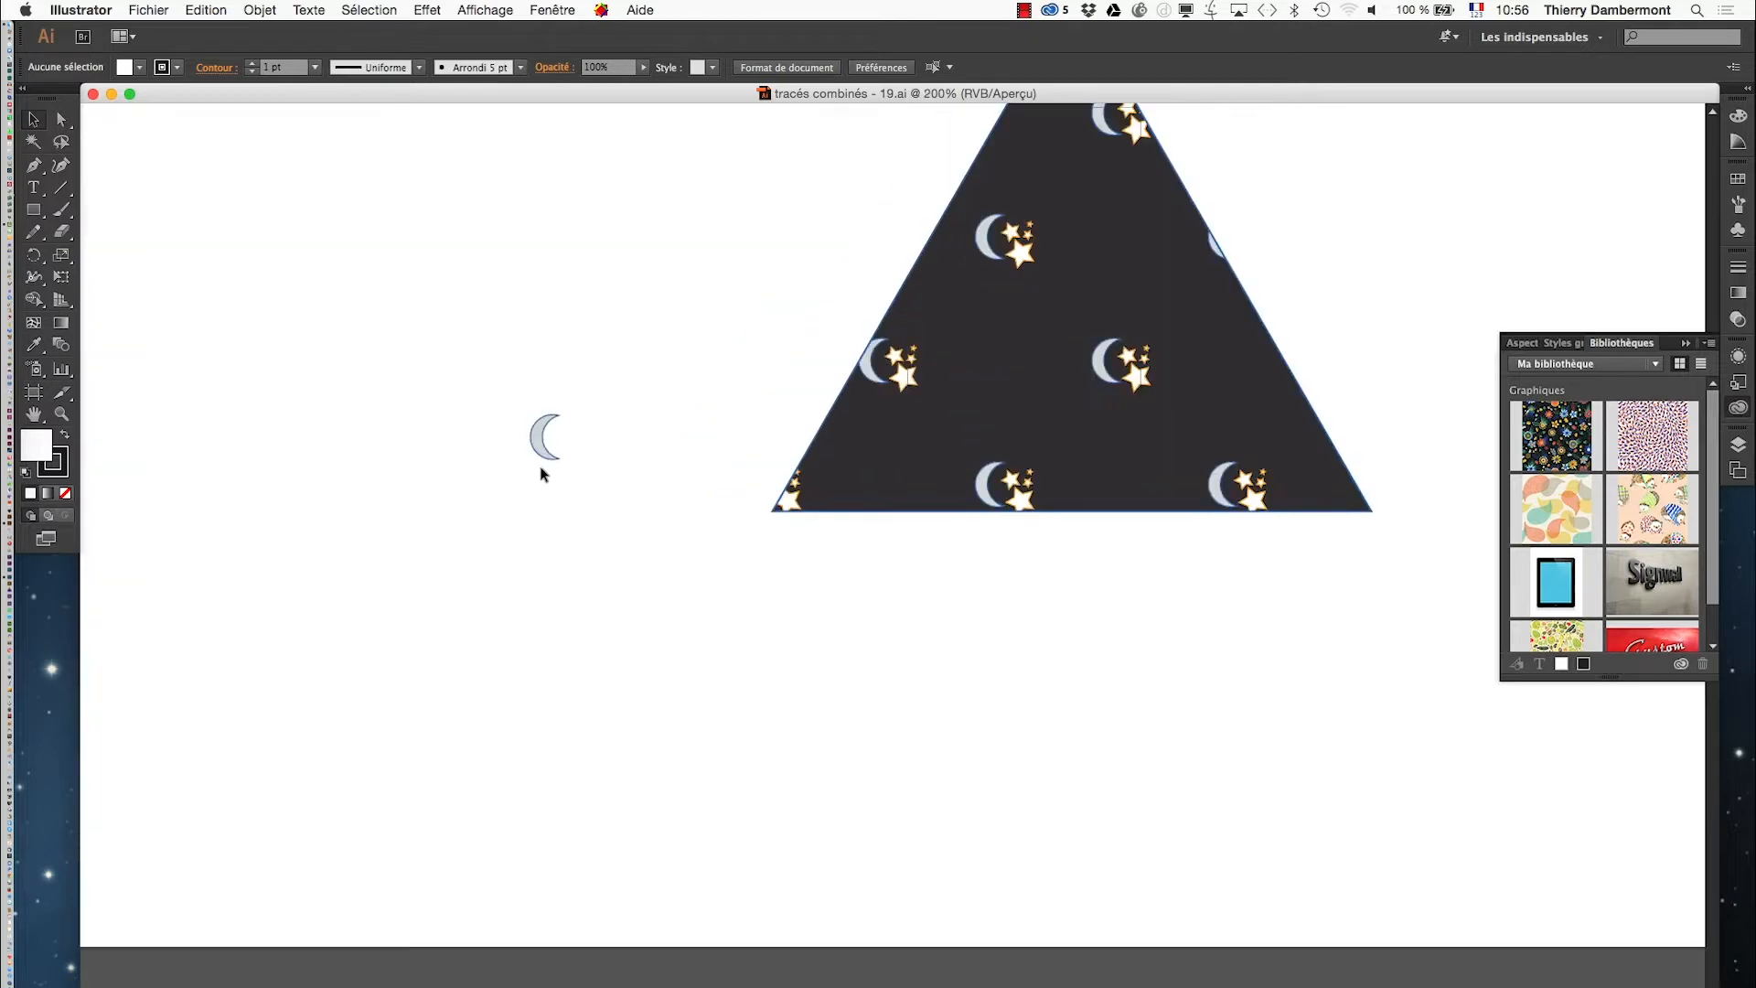
left_click(544, 448)
scroll(540, 453, "up", 3)
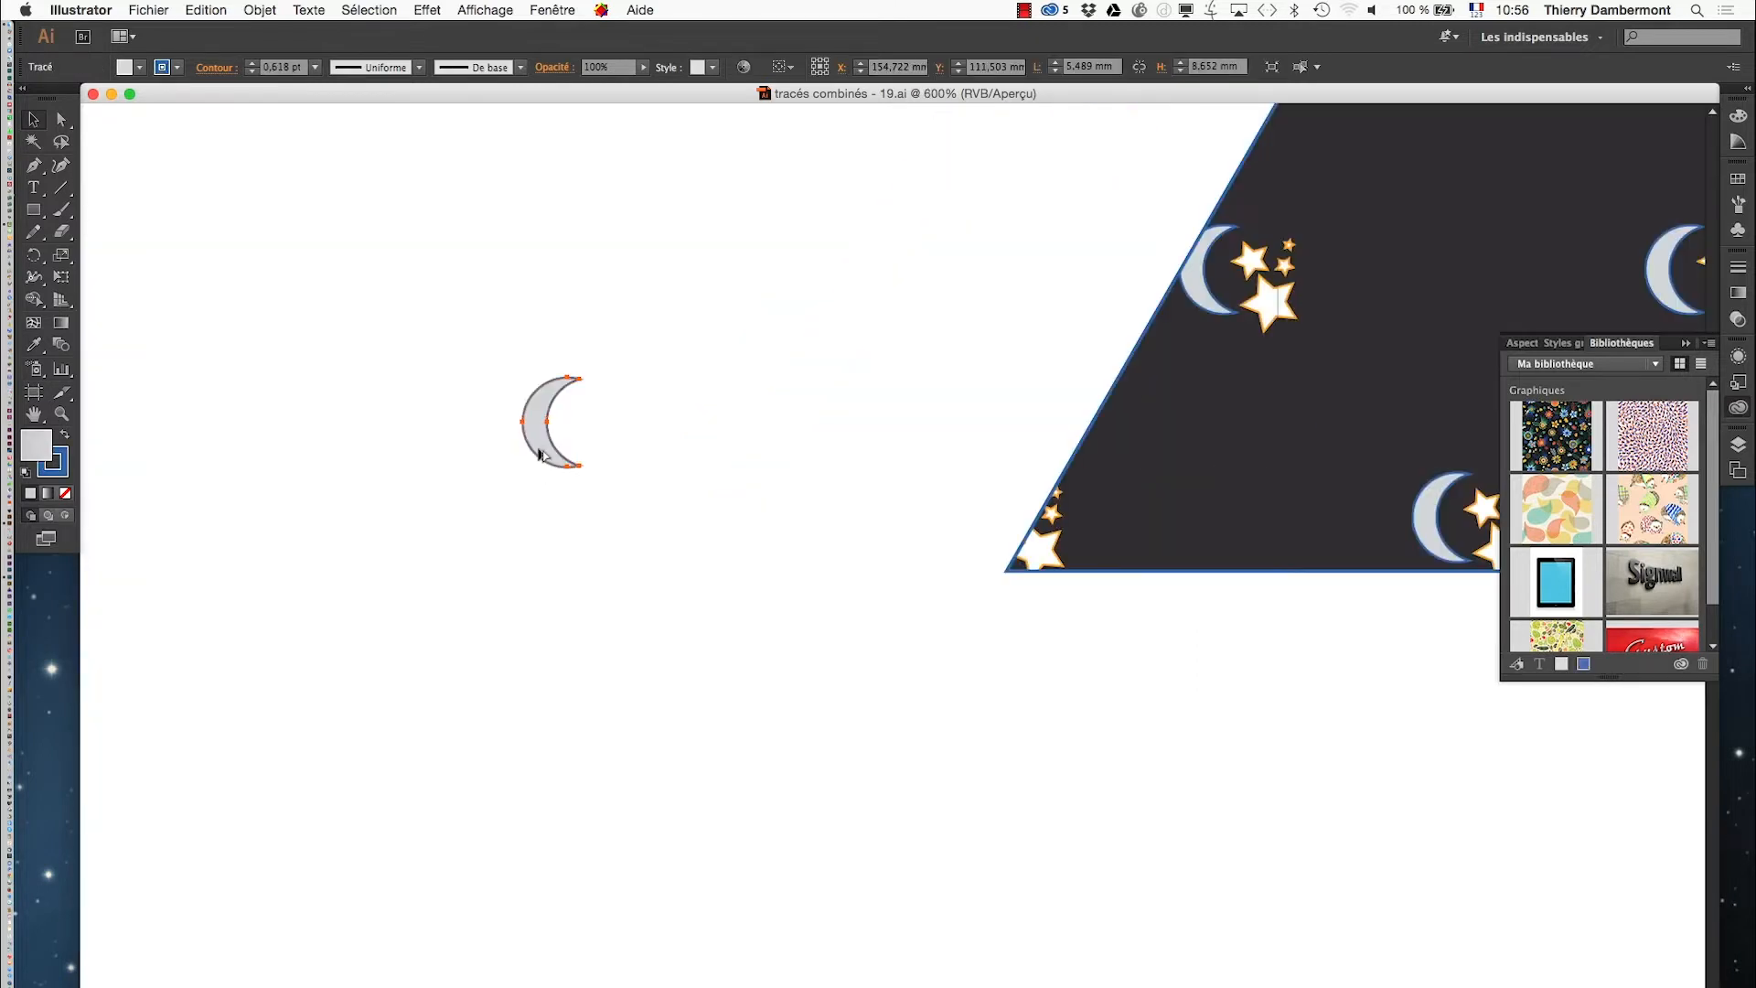
key("Delete")
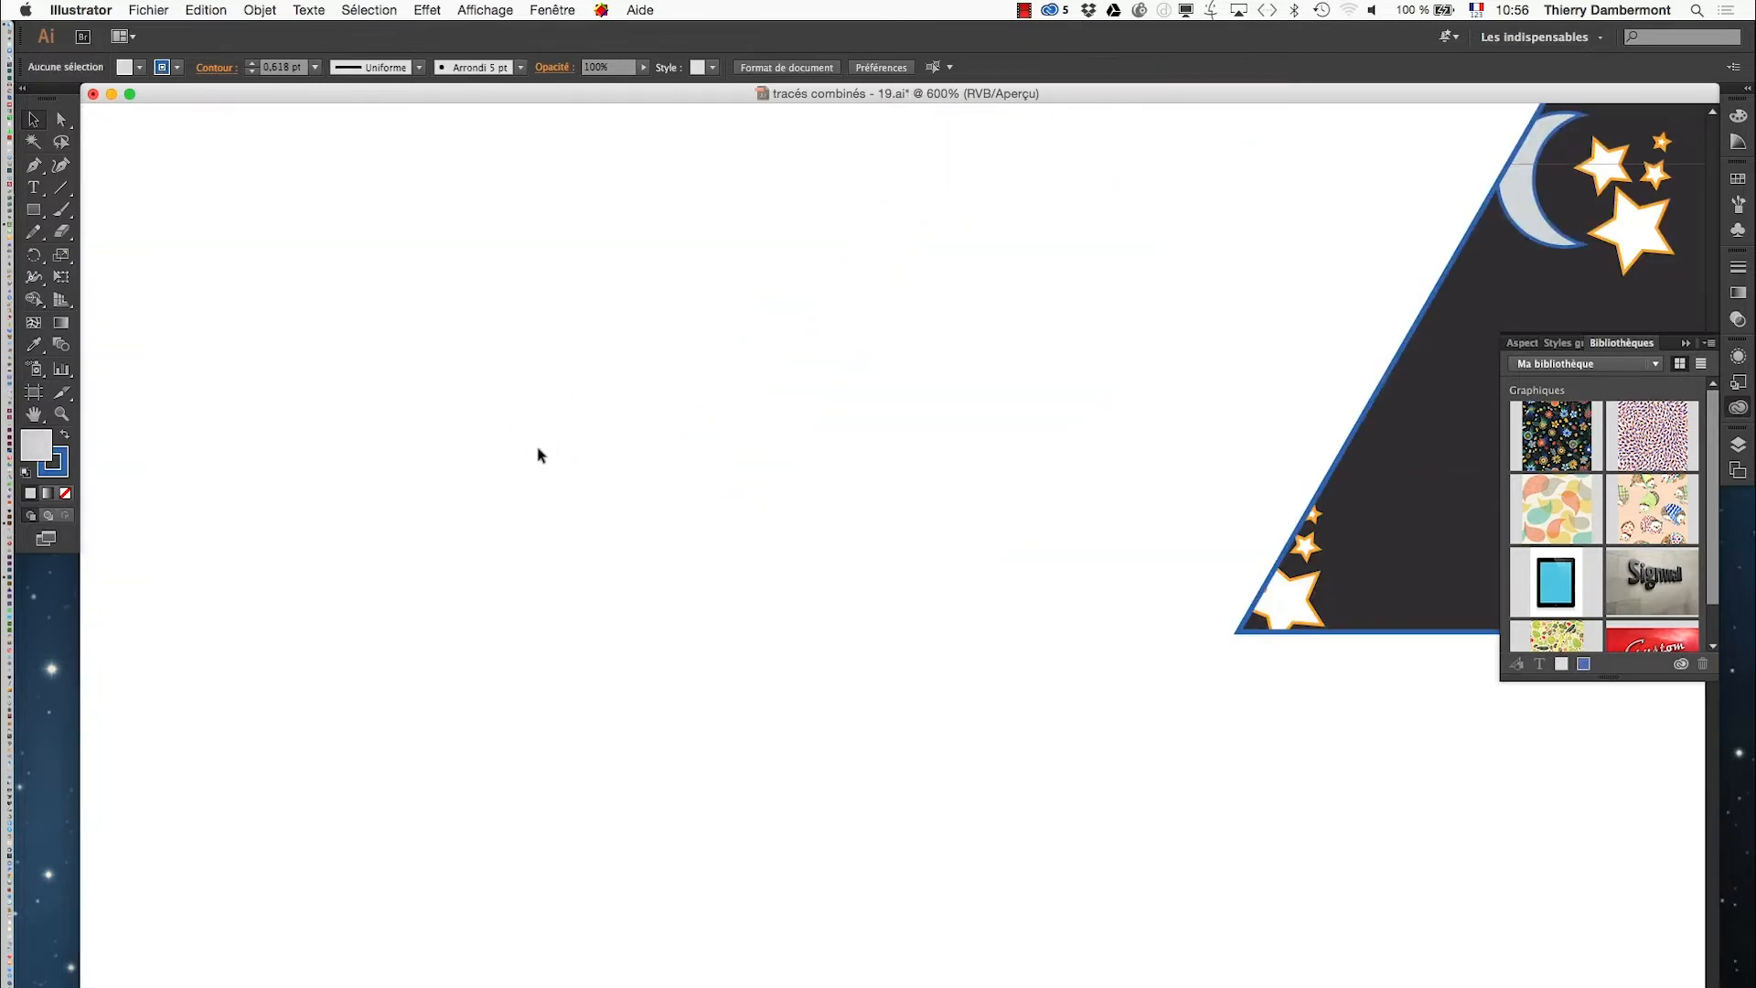
scroll(539, 454, "down", 5)
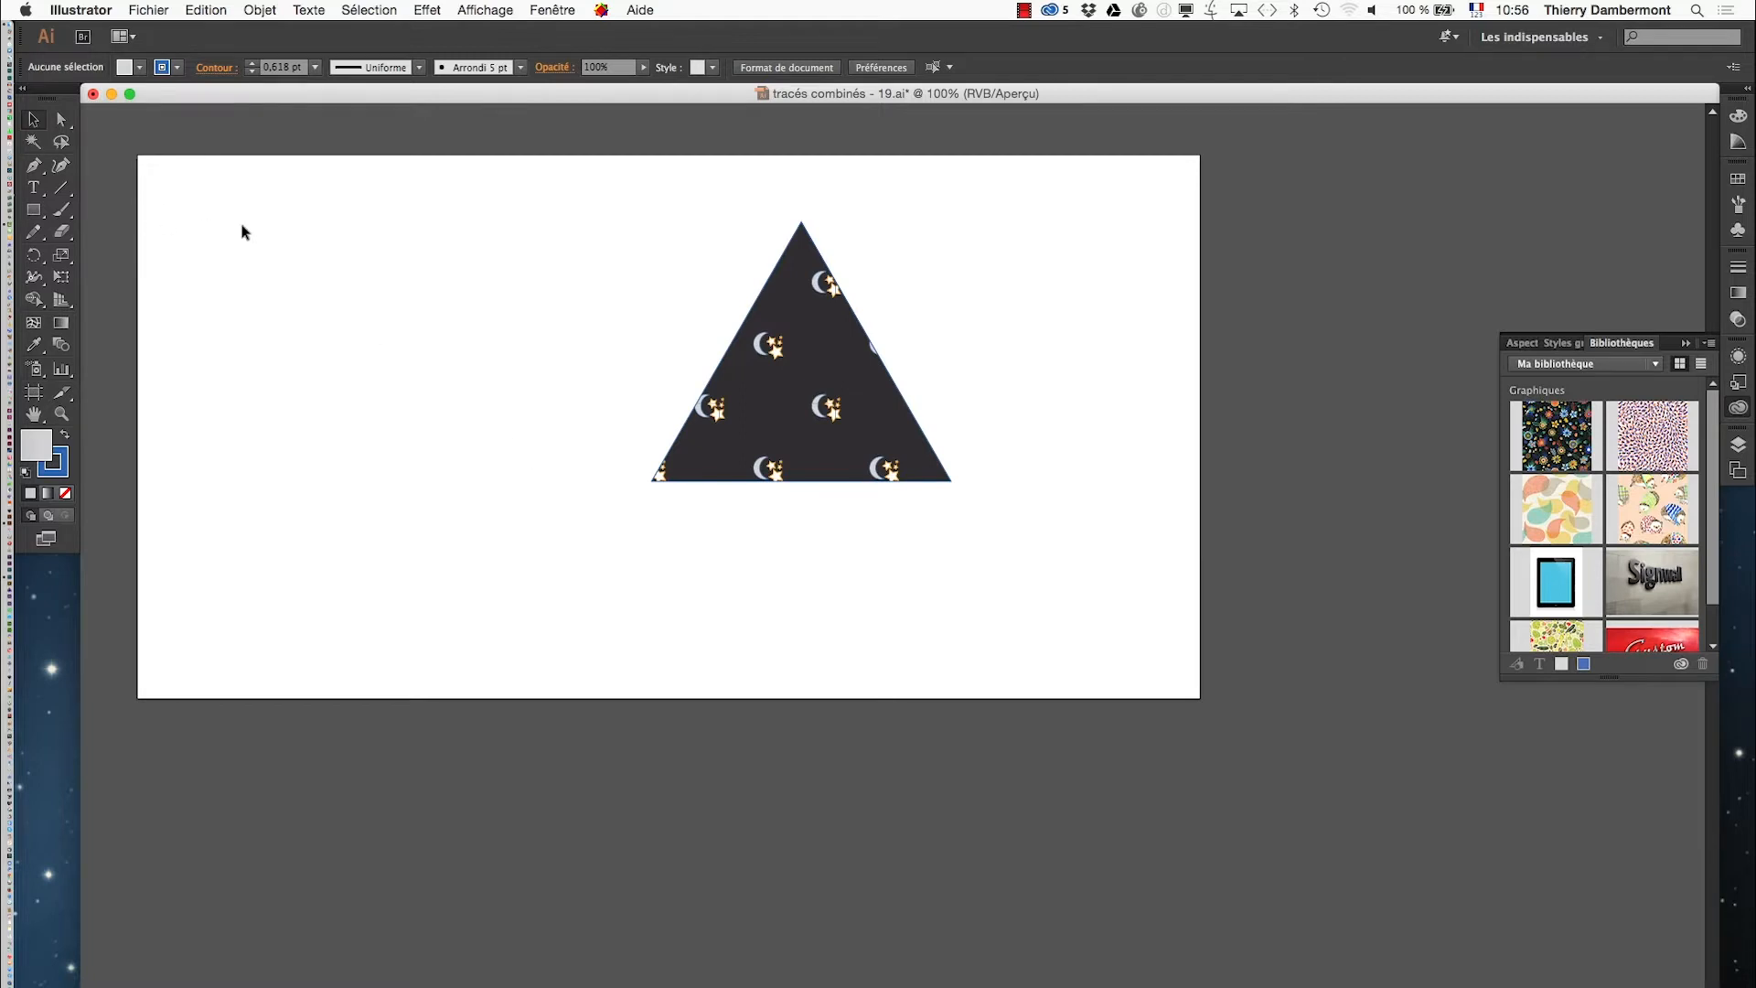
Step: Shrink the artboard on all four sides to fit closely around the triangle, about 145 × 120 mm
left_click_drag(47, 96, 148, 195)
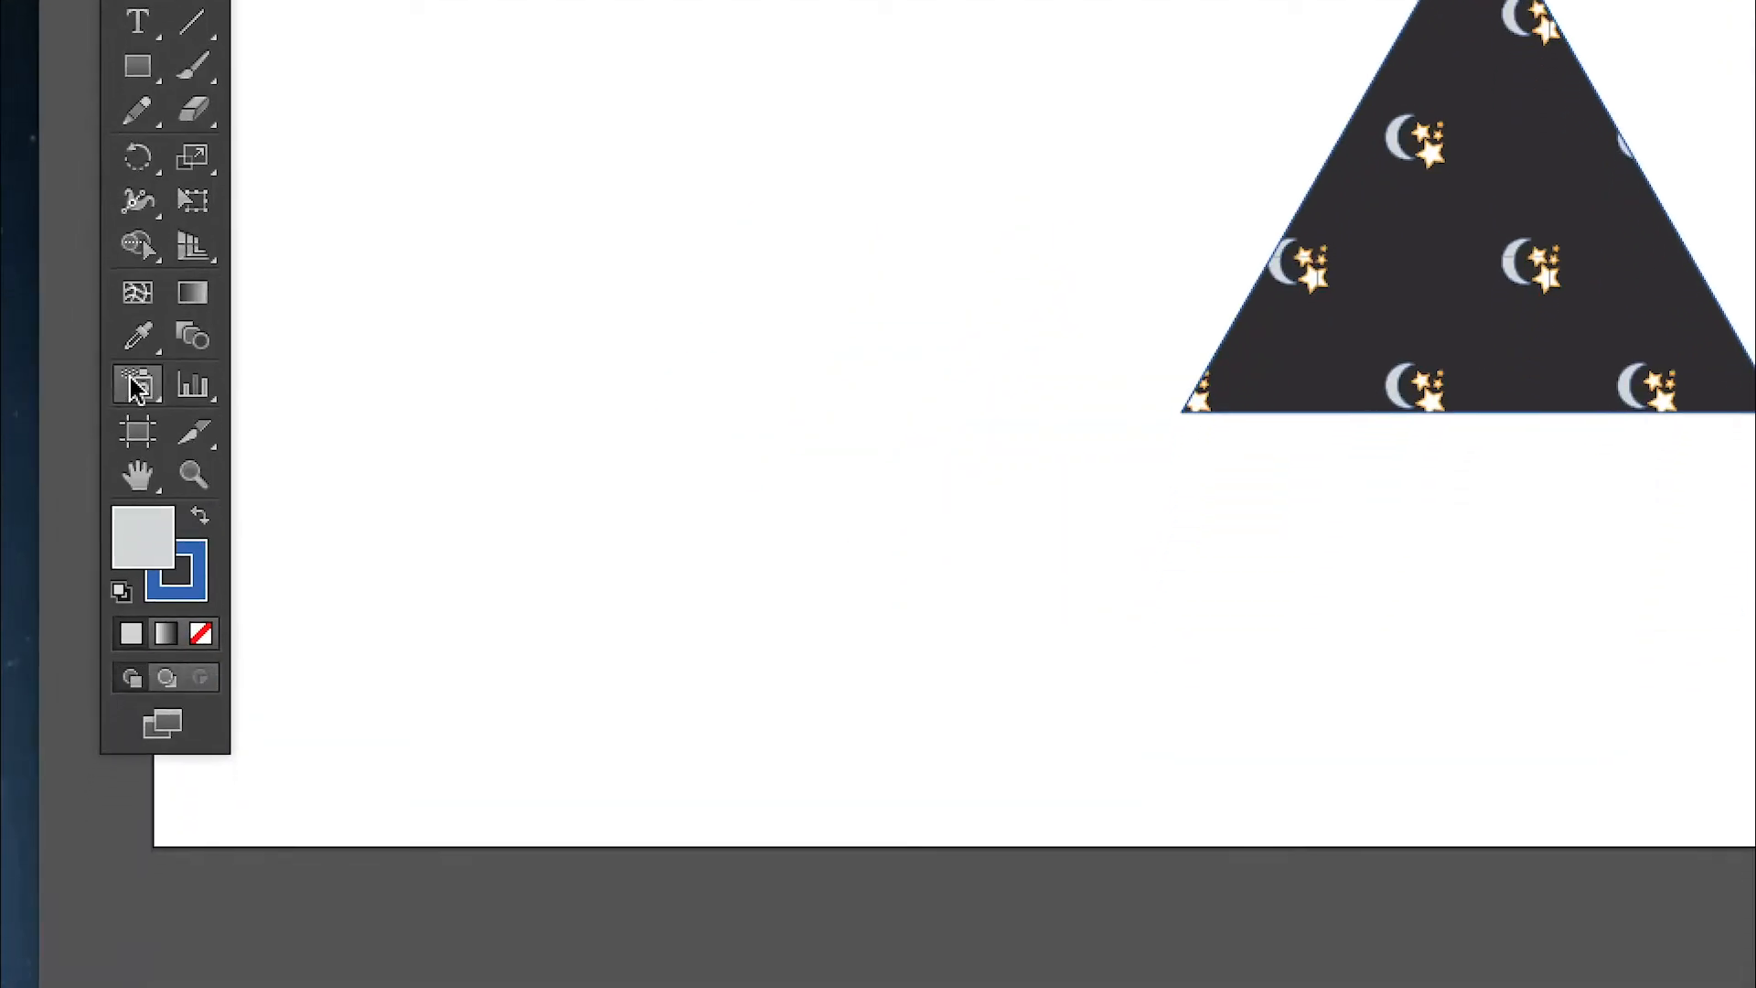
left_click(137, 431)
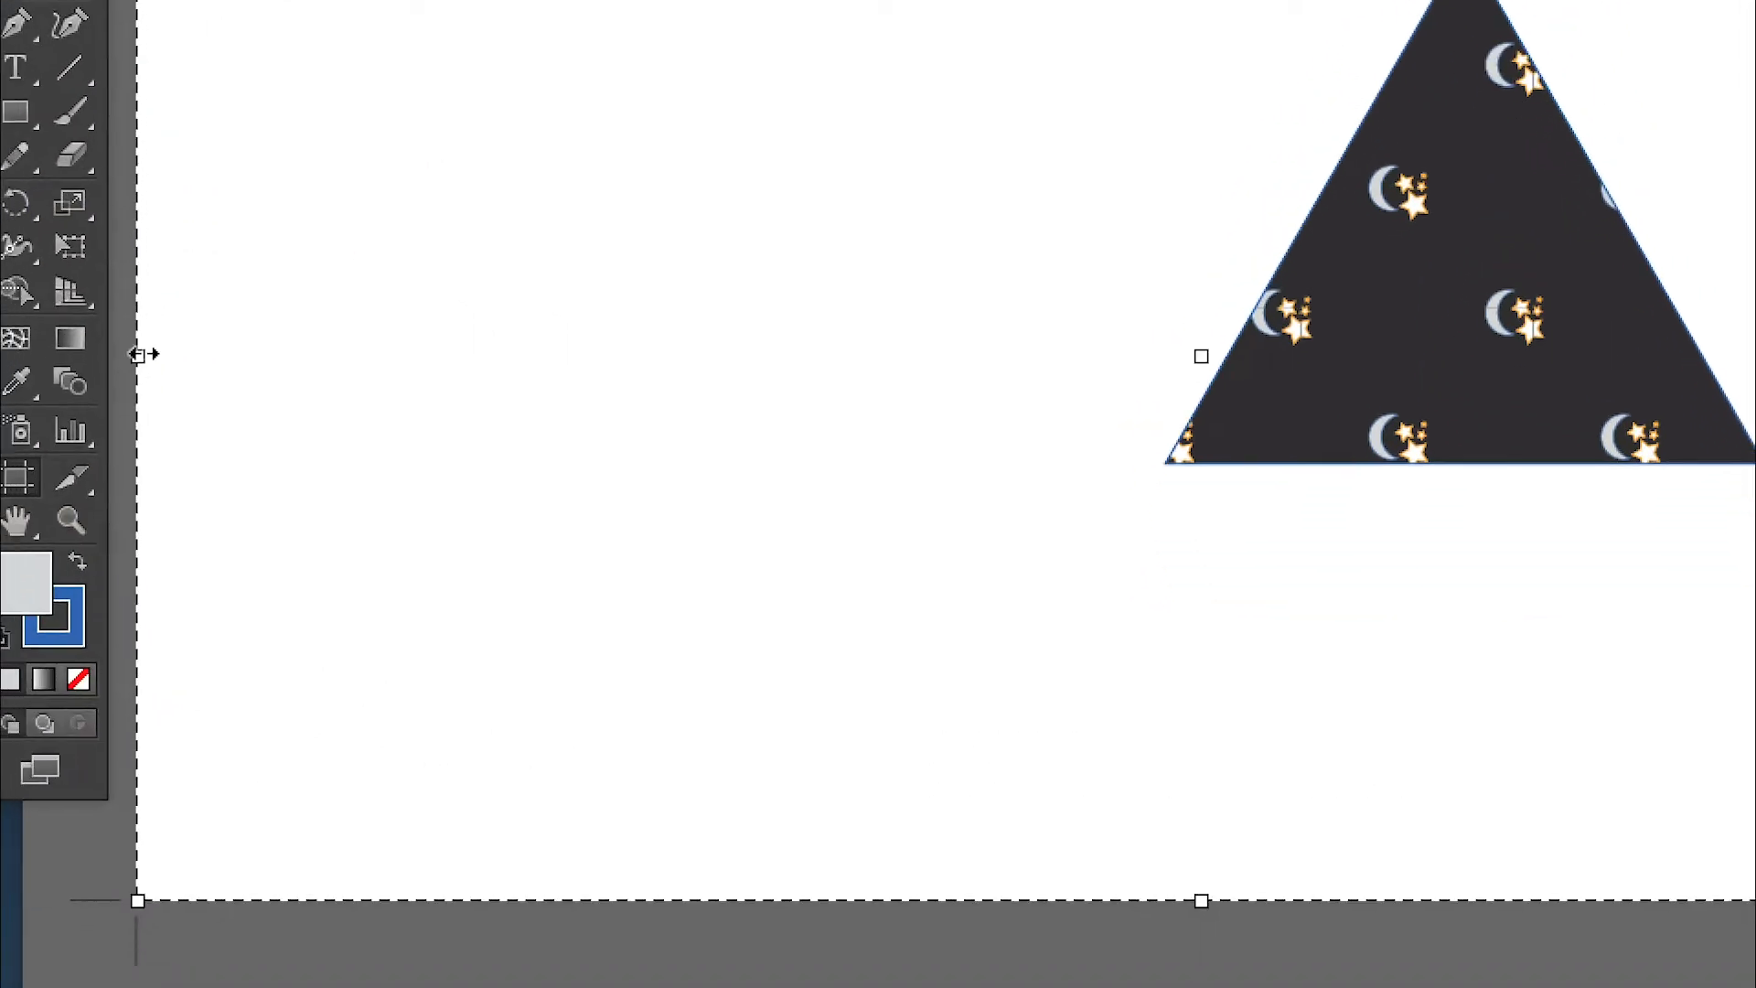
left_click_drag(140, 355, 1089, 371)
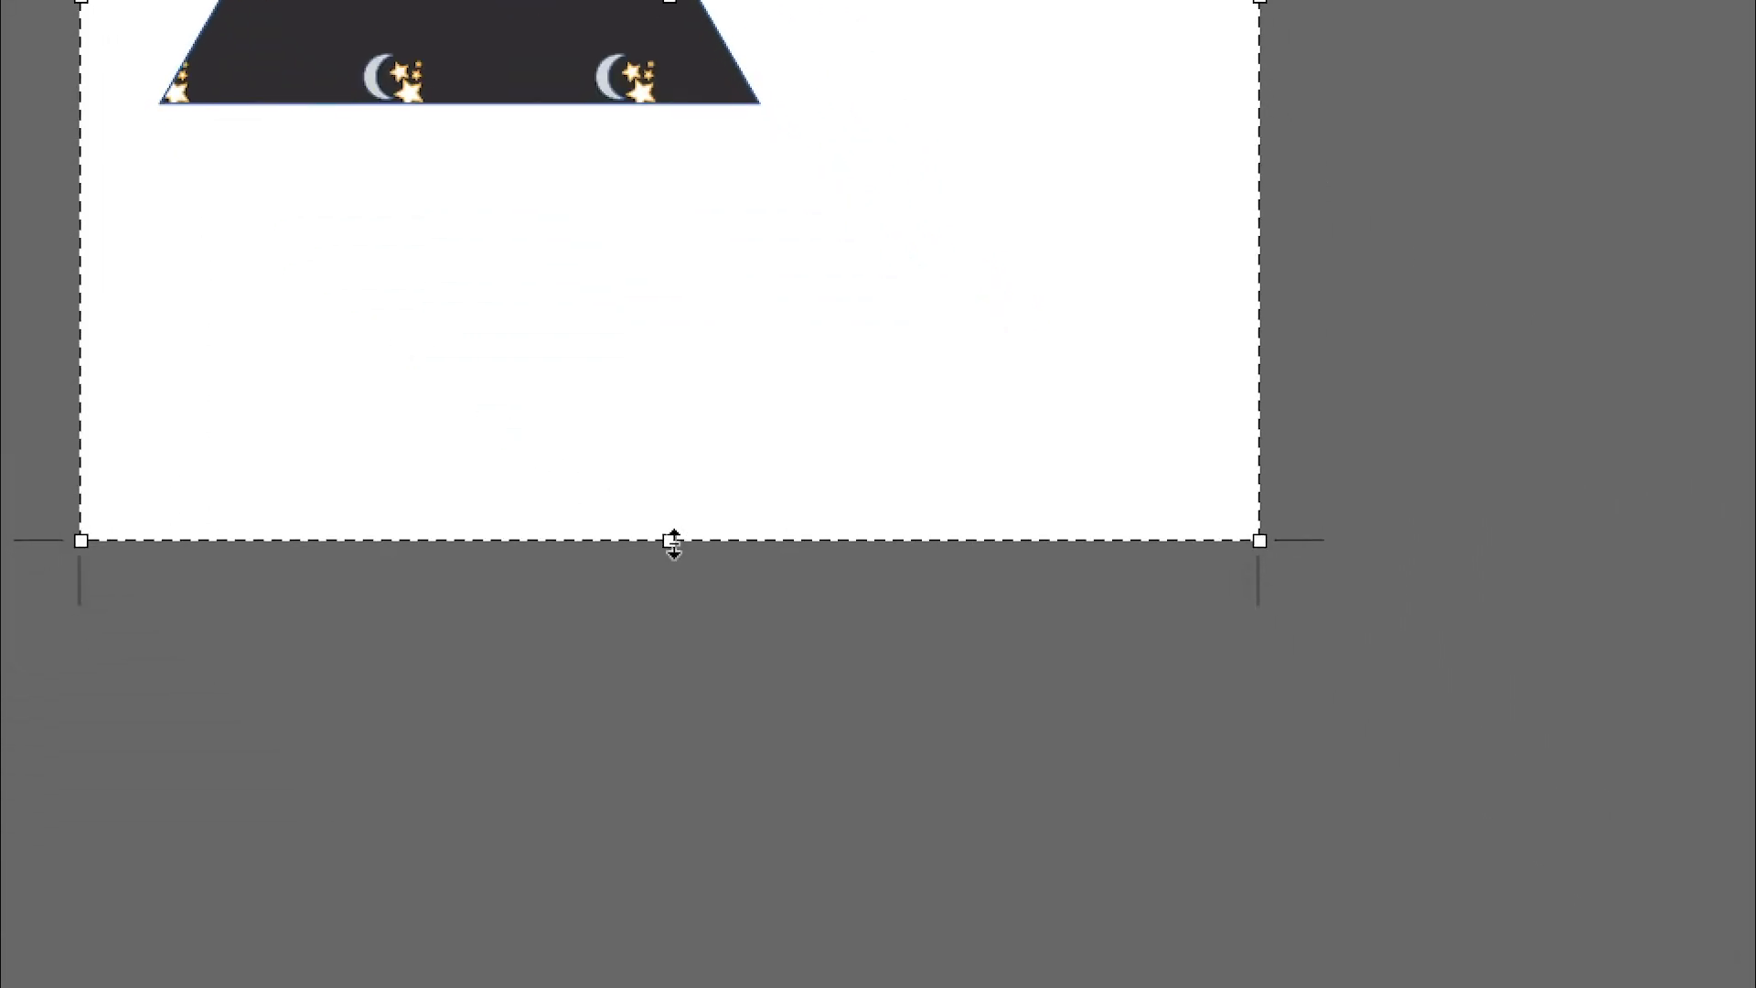
left_click_drag(1057, 887, 1027, 693)
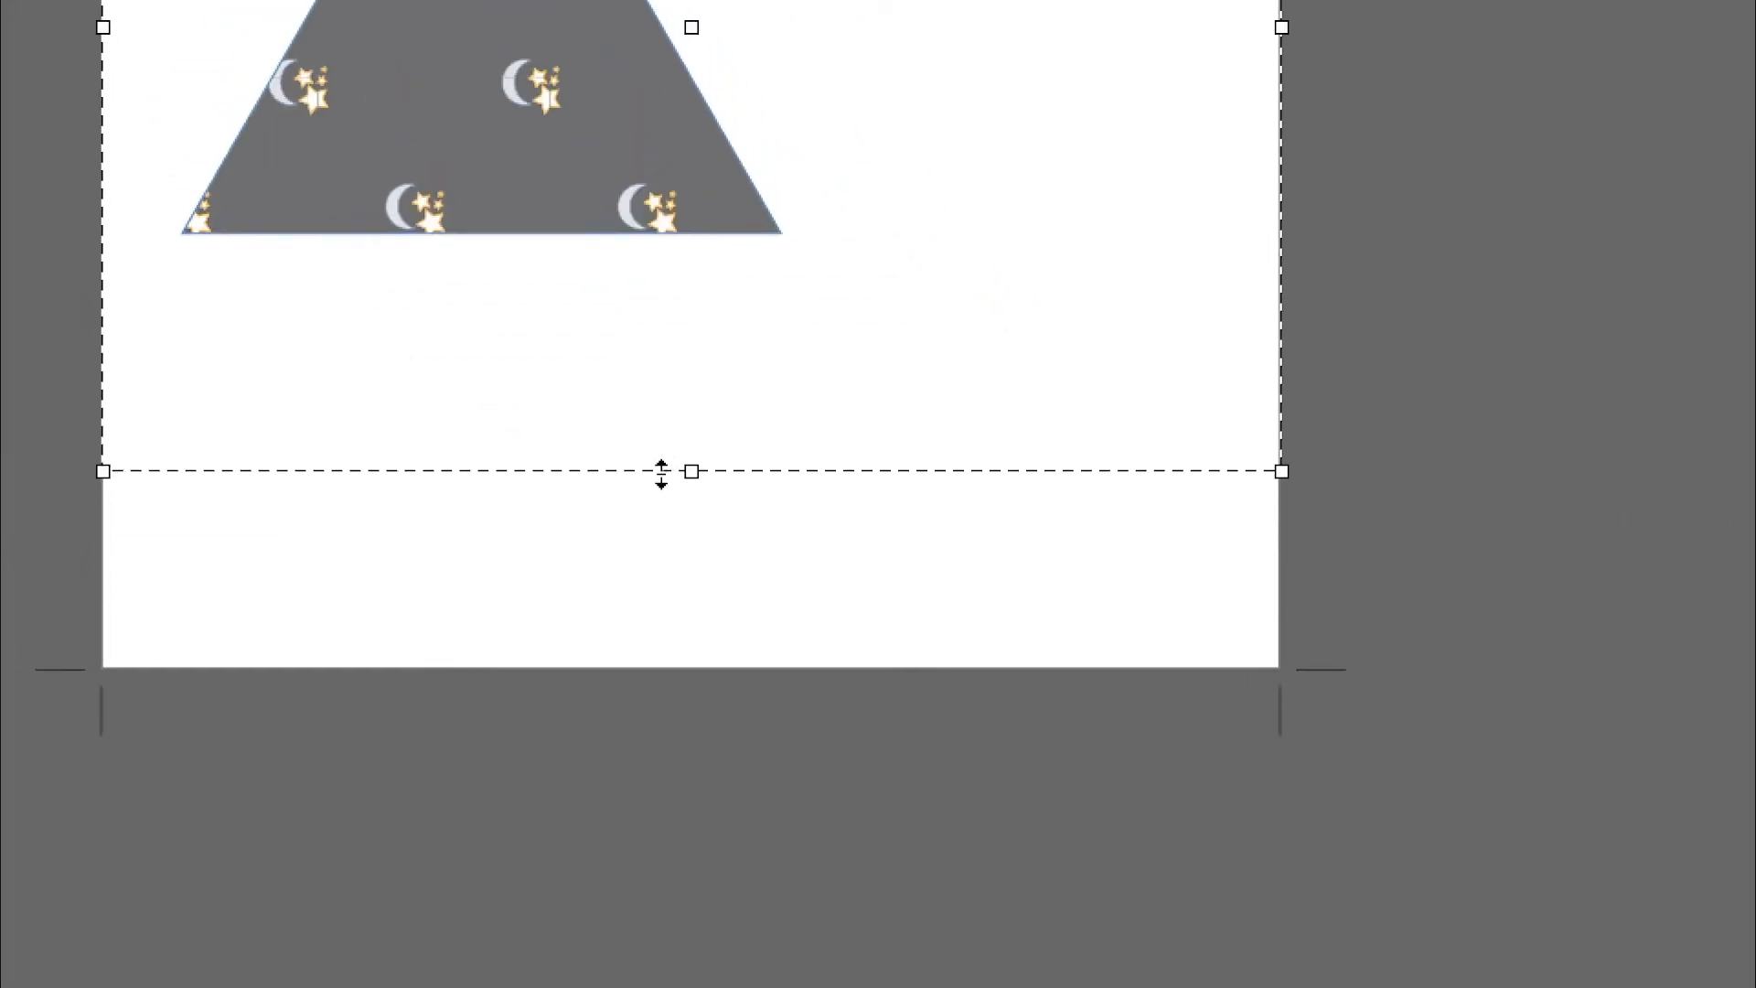
left_click_drag(661, 473, 655, 289)
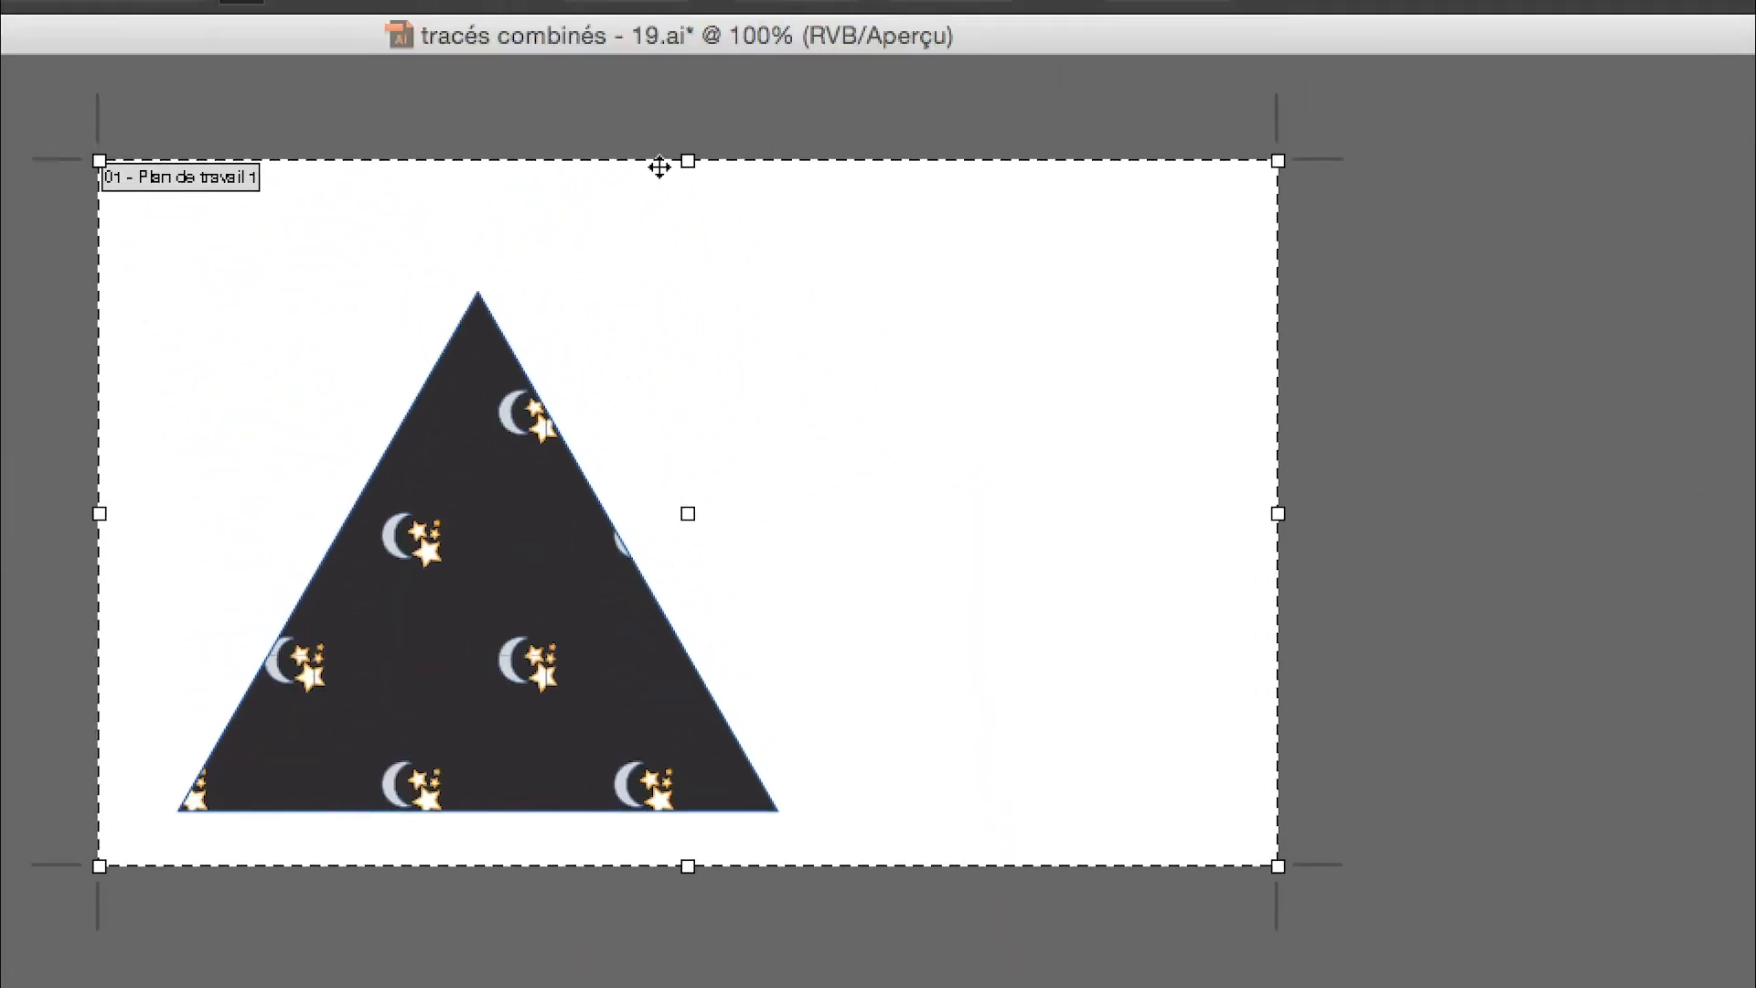
left_click_drag(670, 165, 672, 196)
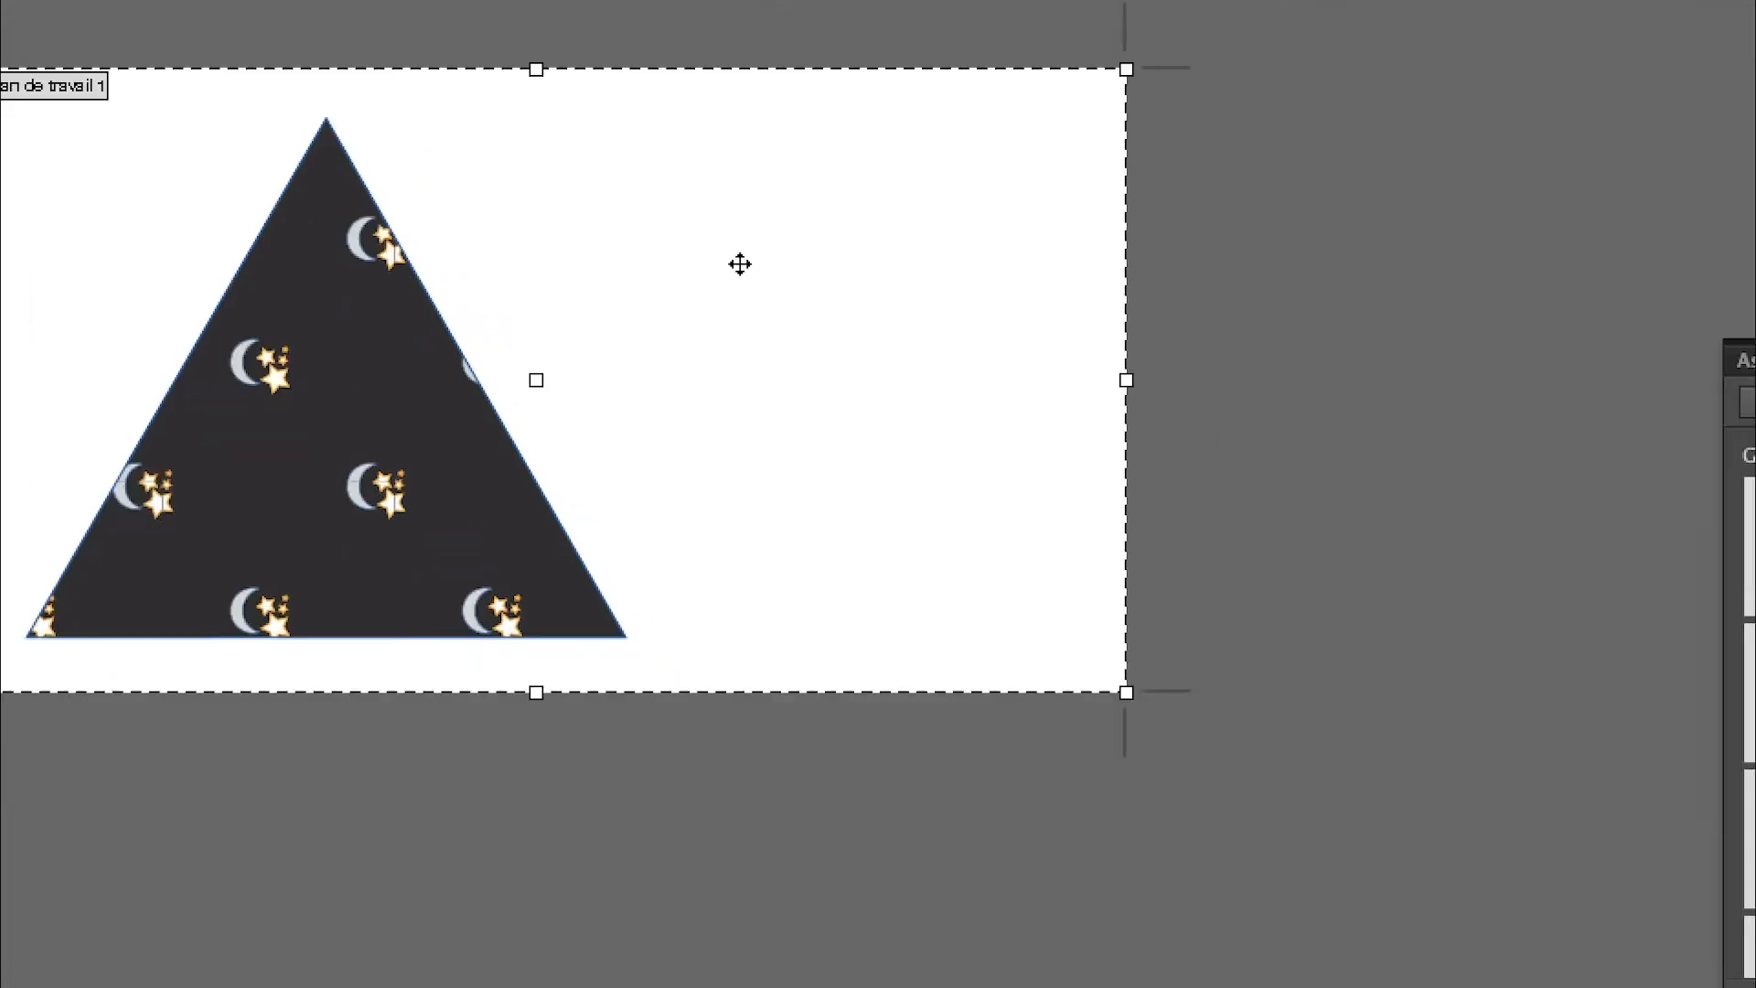
left_click_drag(1125, 379, 969, 389)
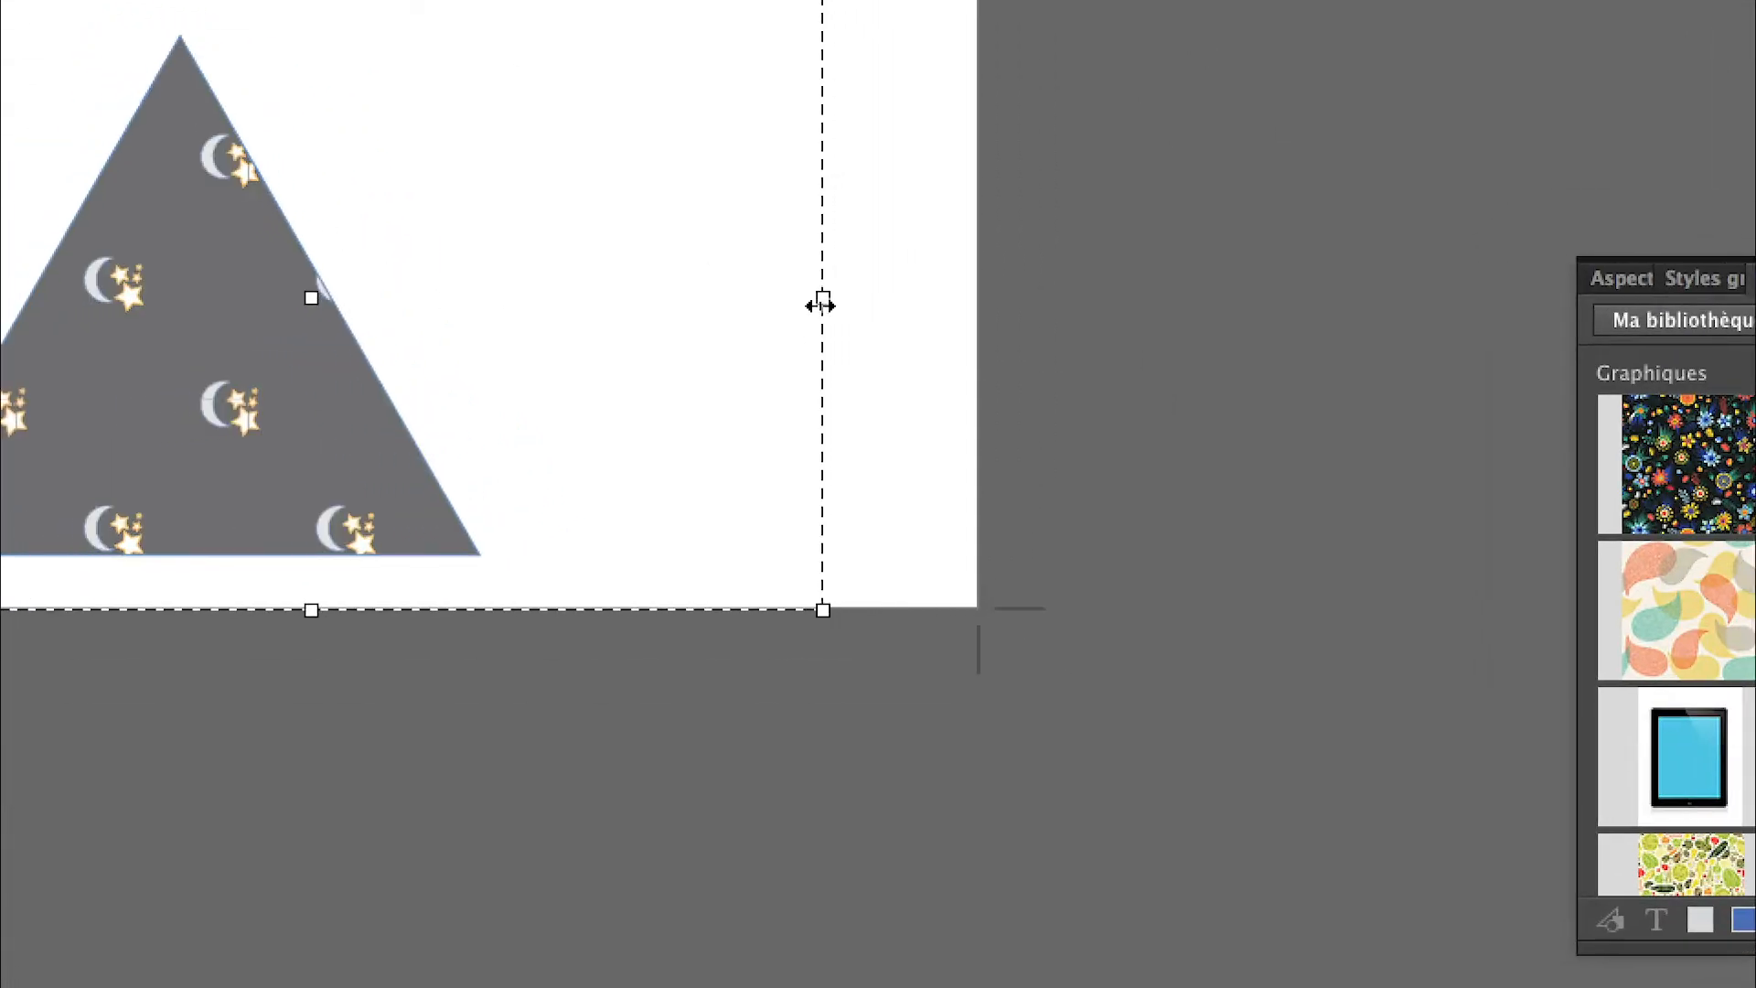
left_click_drag(820, 304, 549, 336)
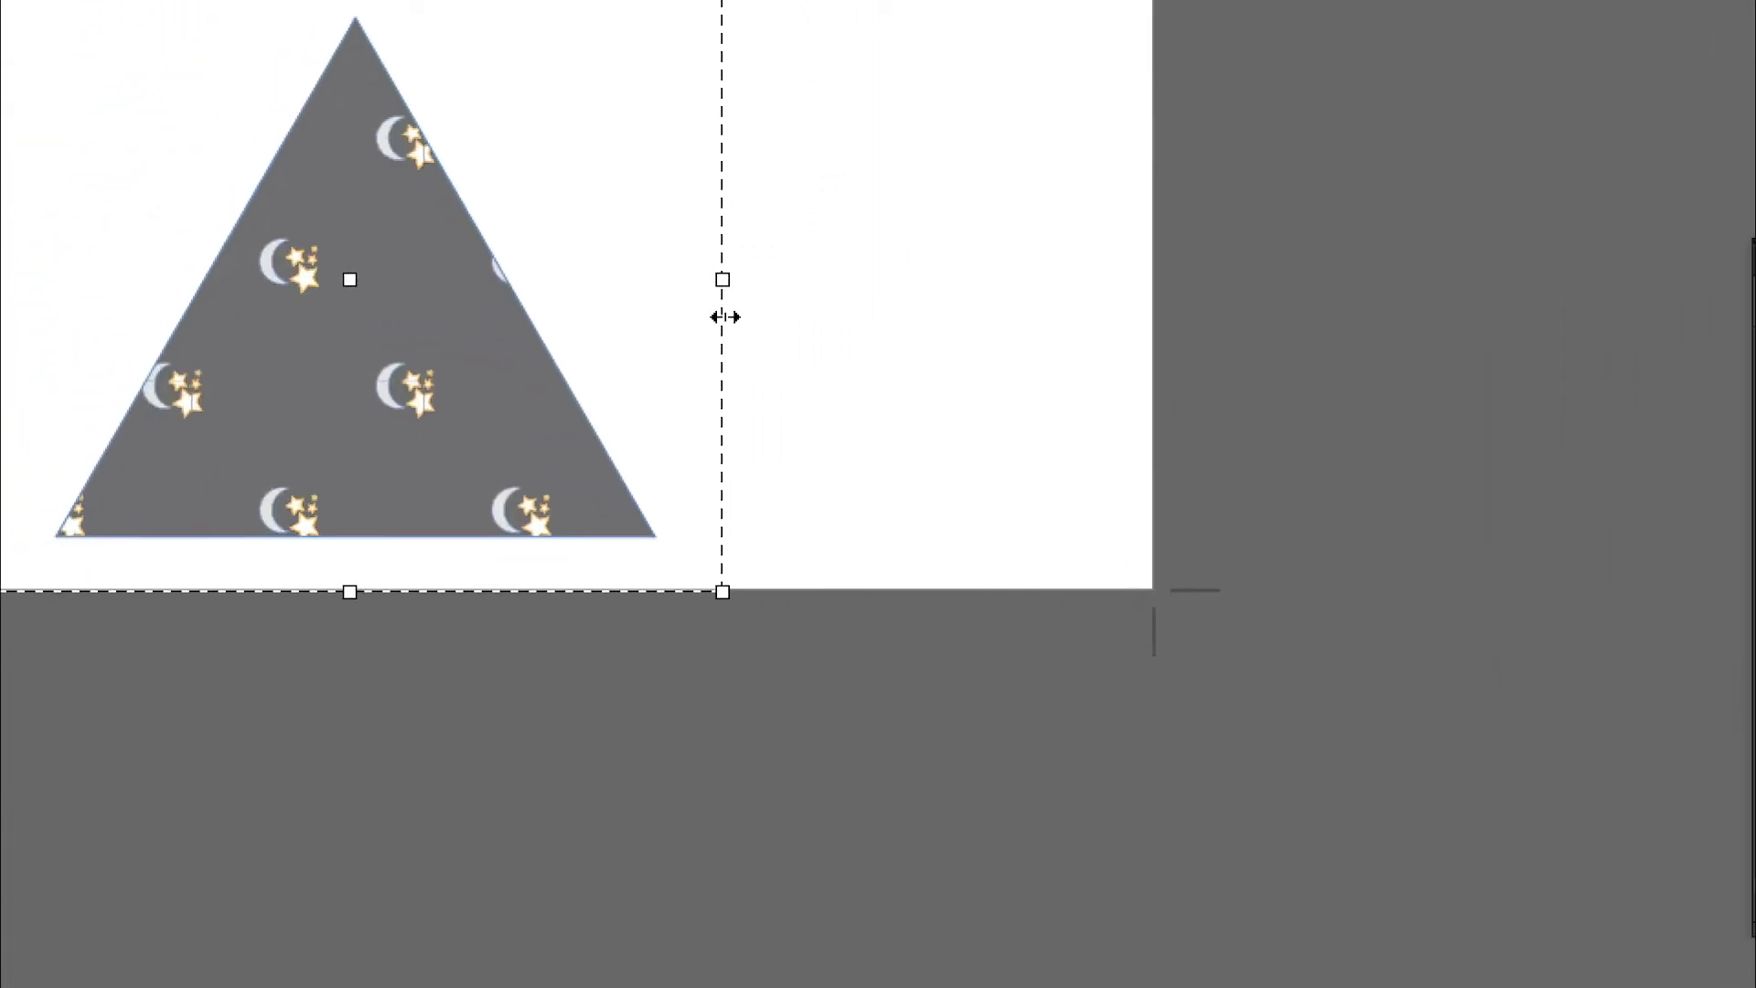
mouse_move(725, 316)
left_mouse_down()
mouse_move(730, 280)
mouse_move(729, 304)
left_mouse_up()
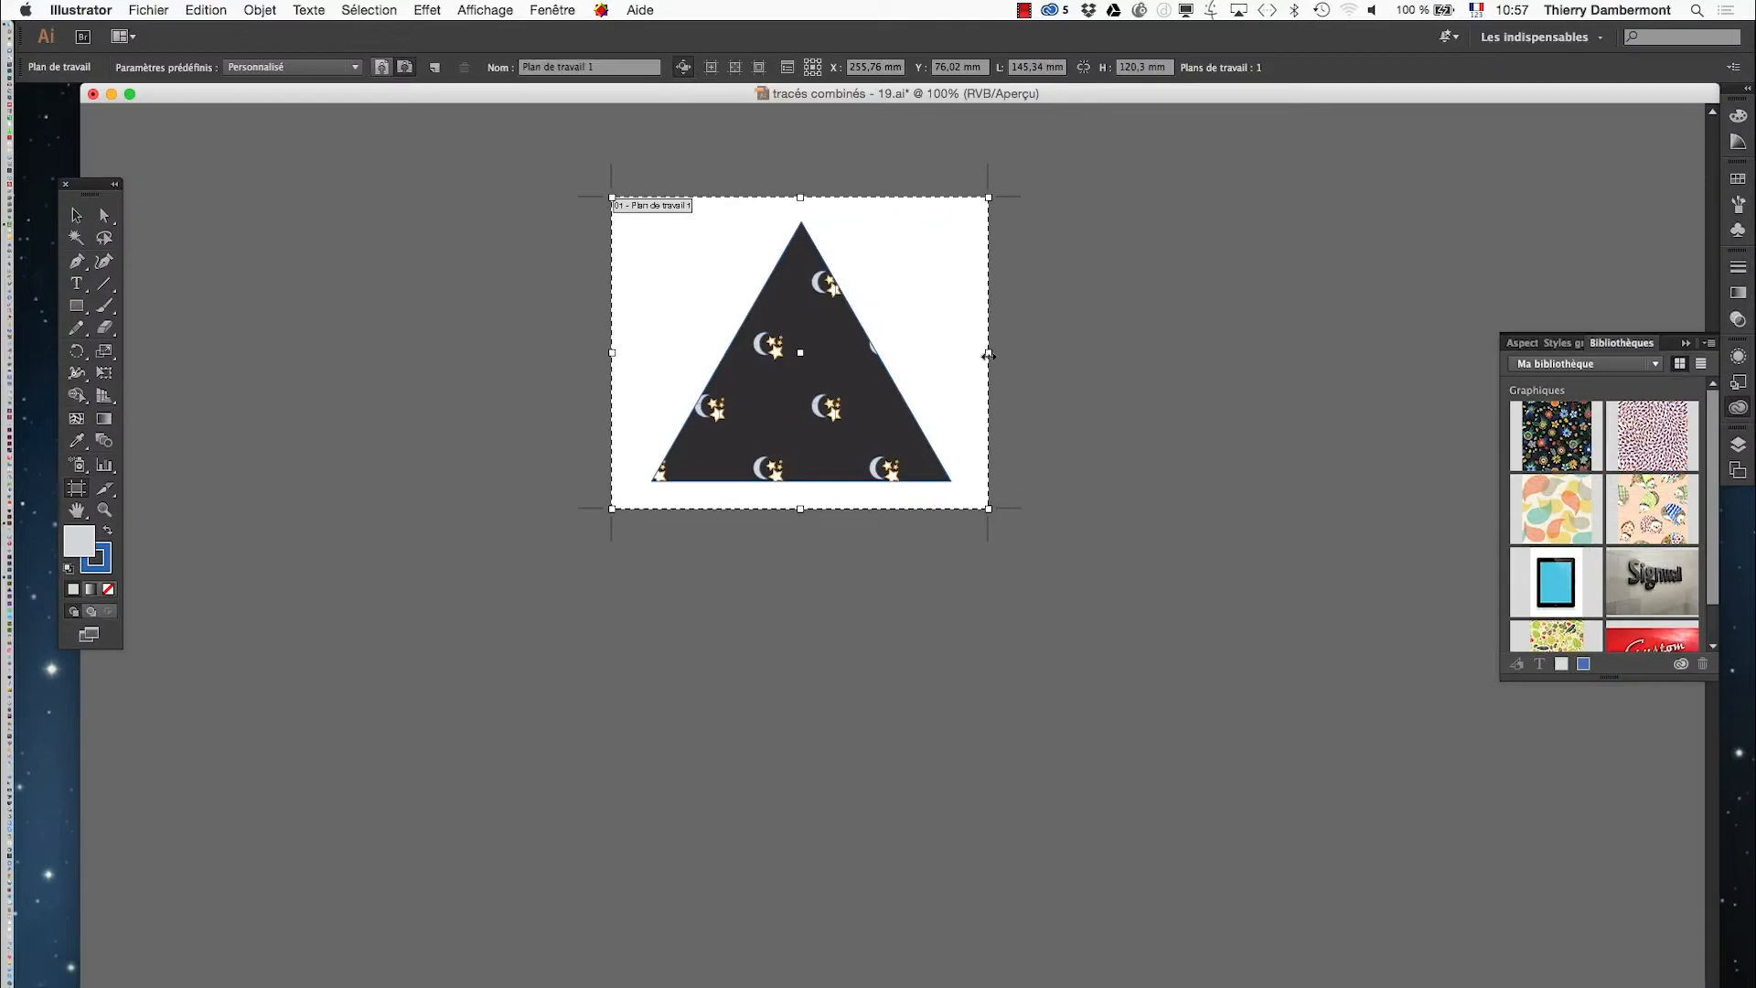
left_click(76, 215)
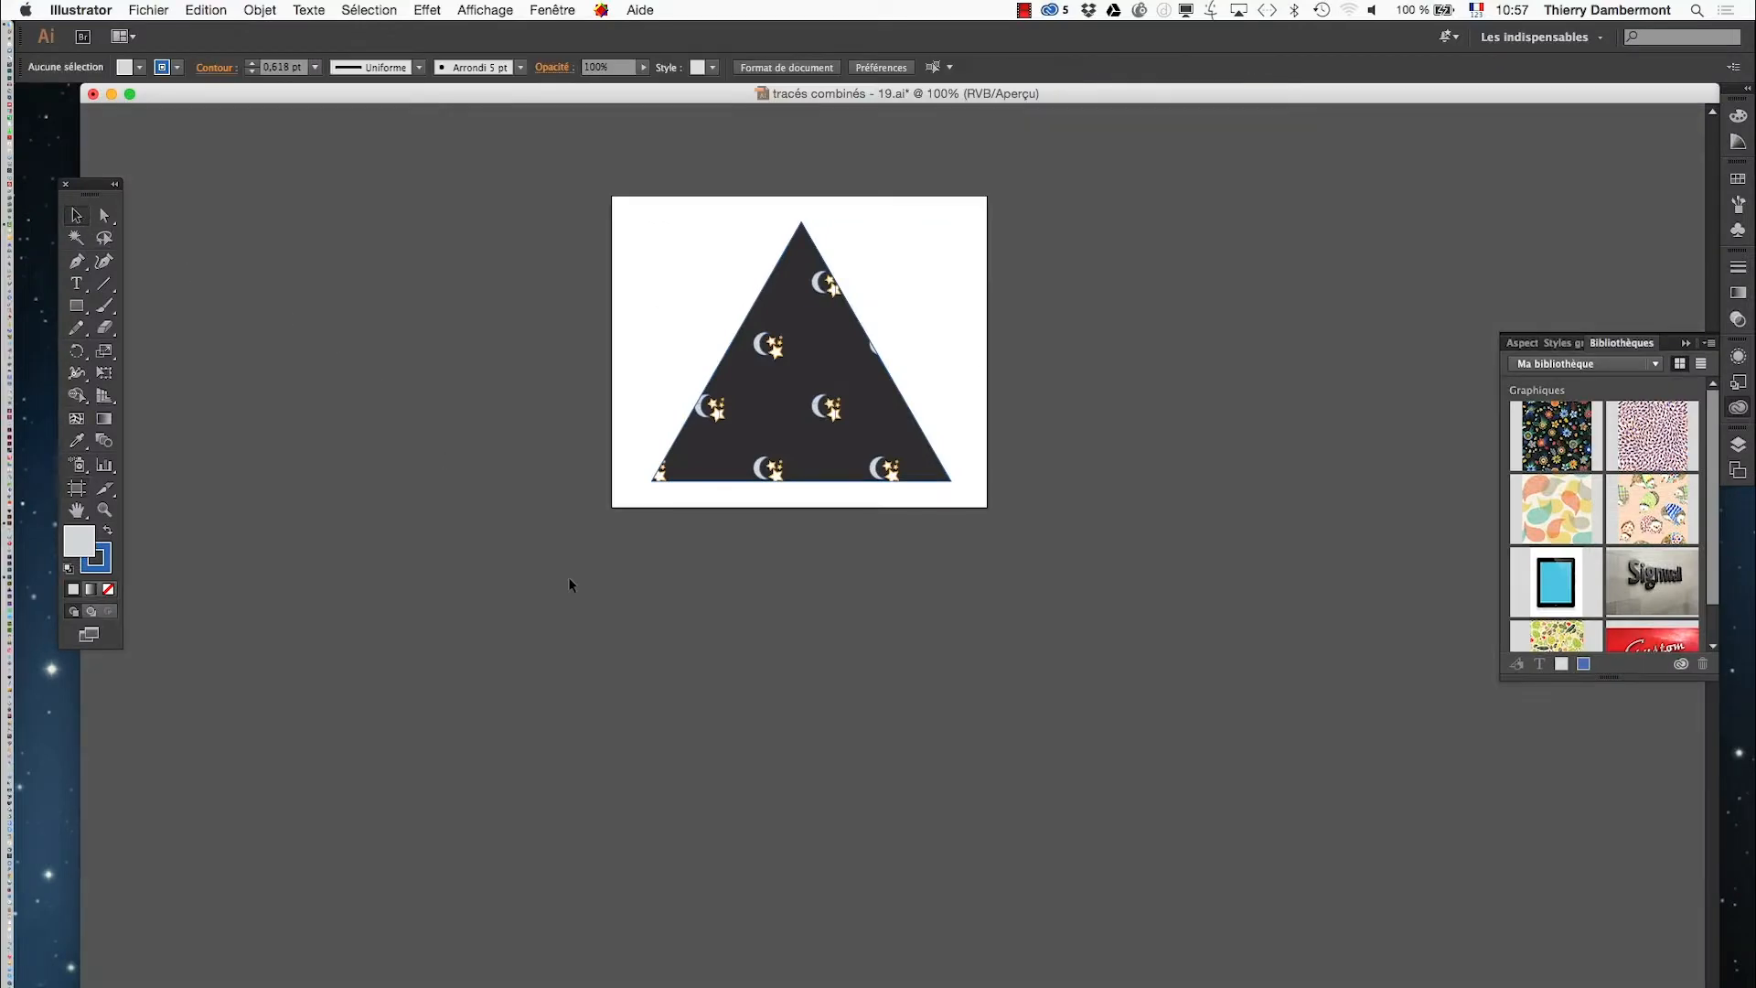
left_click(148, 10)
left_click(226, 167)
left_click(1126, 820)
Step: Start saving the document under a new name and create the folder "AI initiation Carnaval jour 4" on the desktop (Bureau) for it
left_click(148, 10)
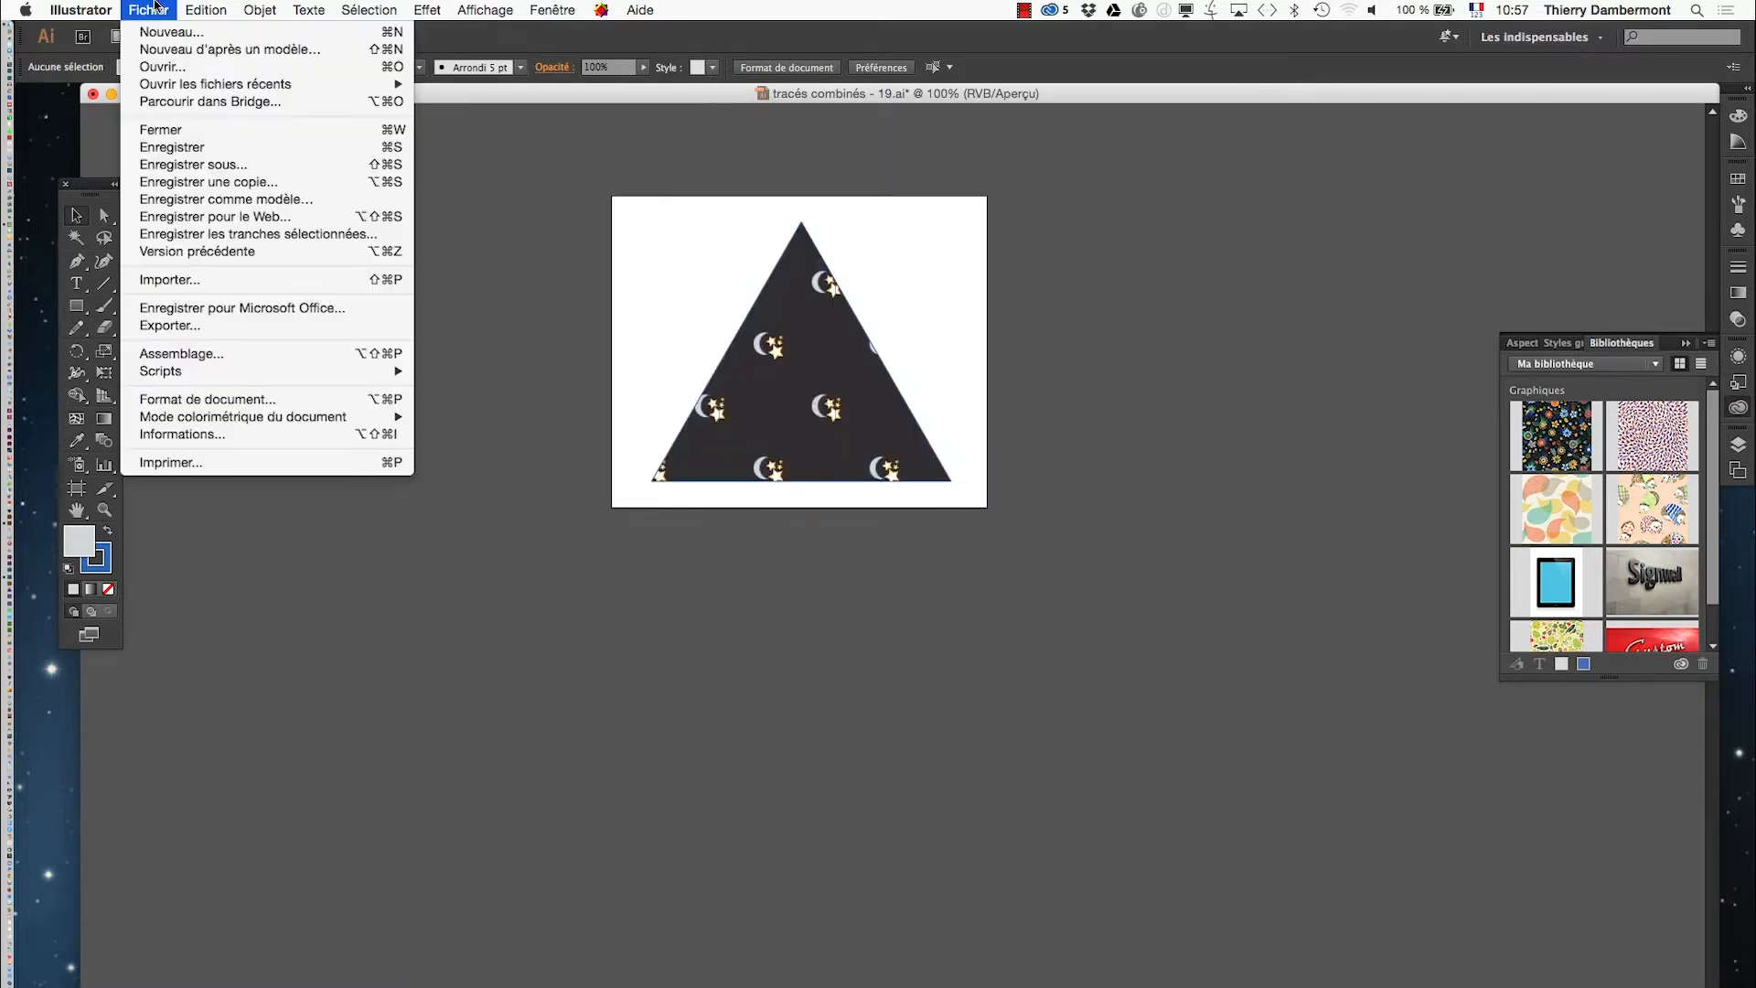
left_click(226, 168)
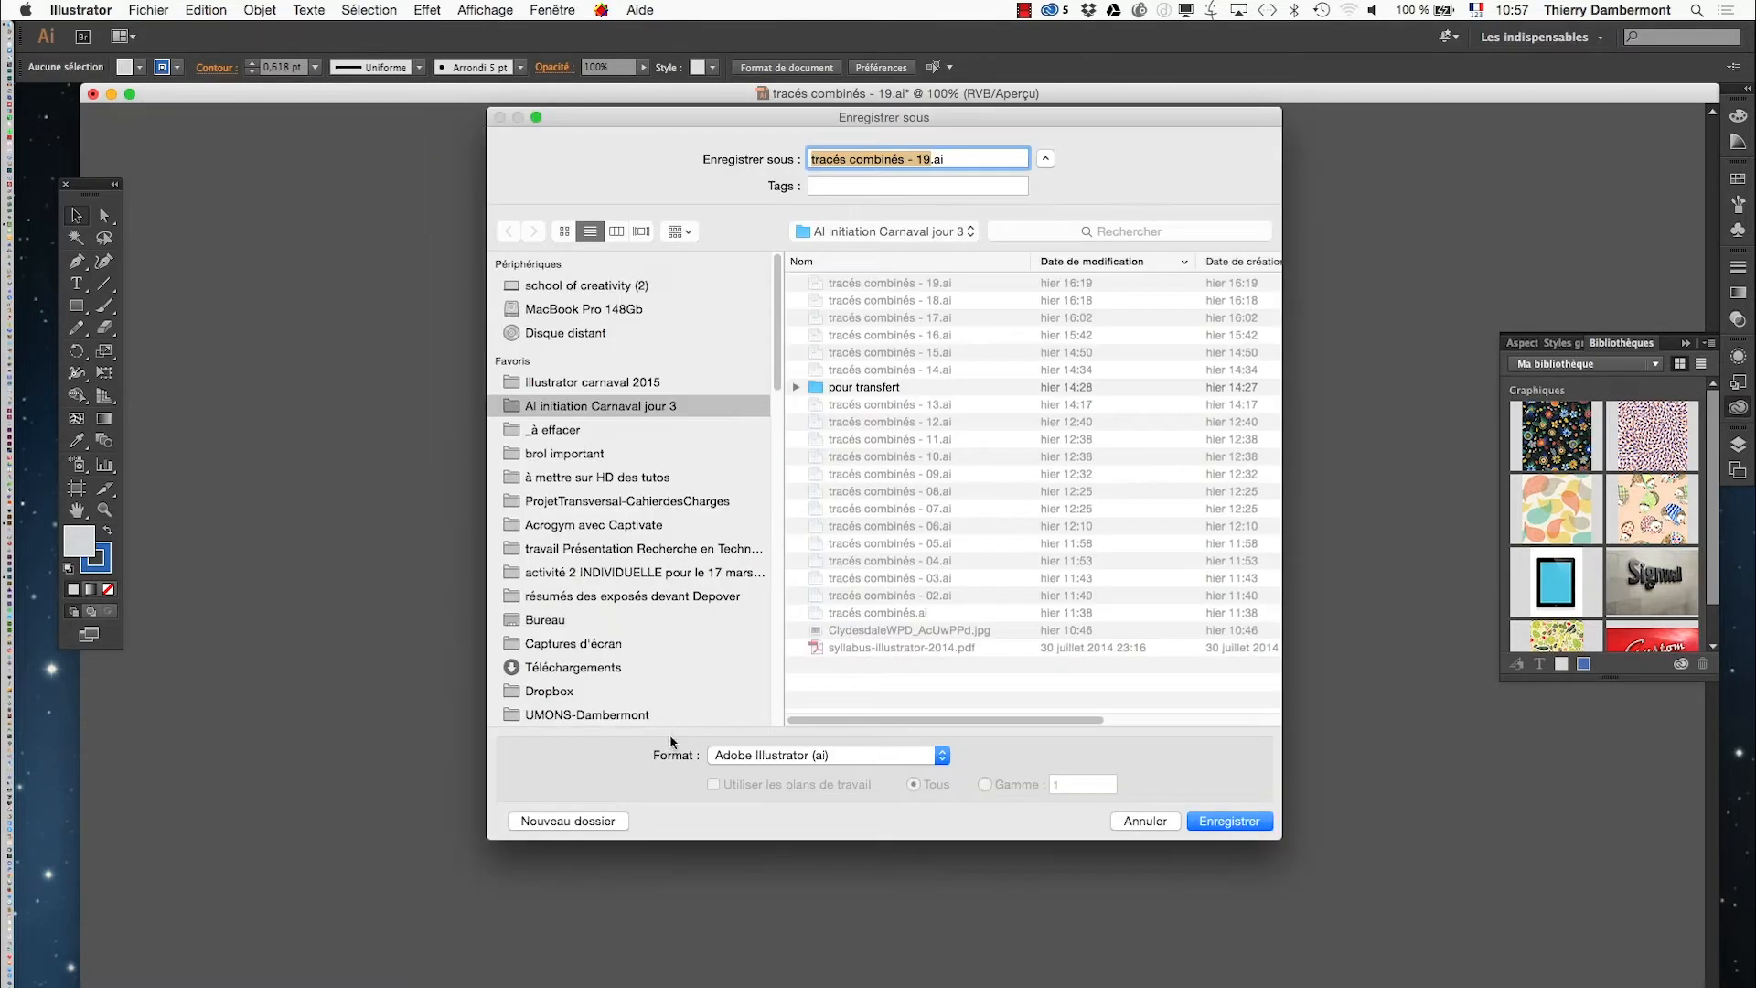
left_click(842, 234)
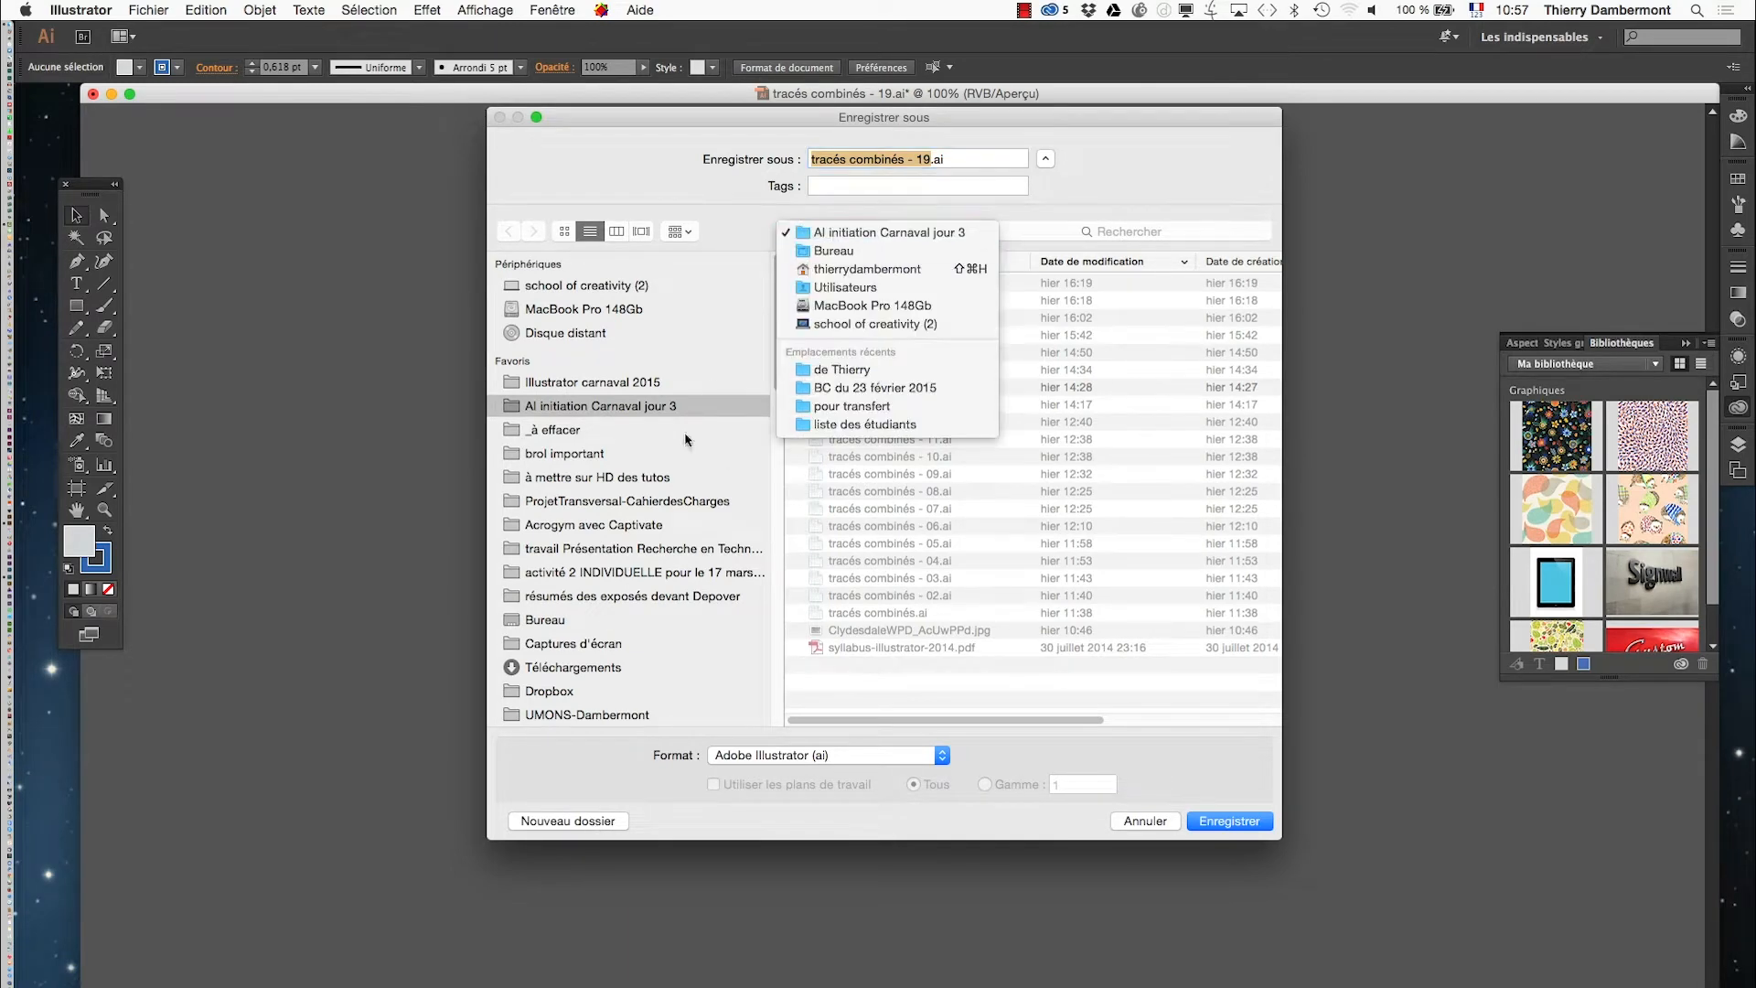
left_click(580, 624)
left_click(581, 621)
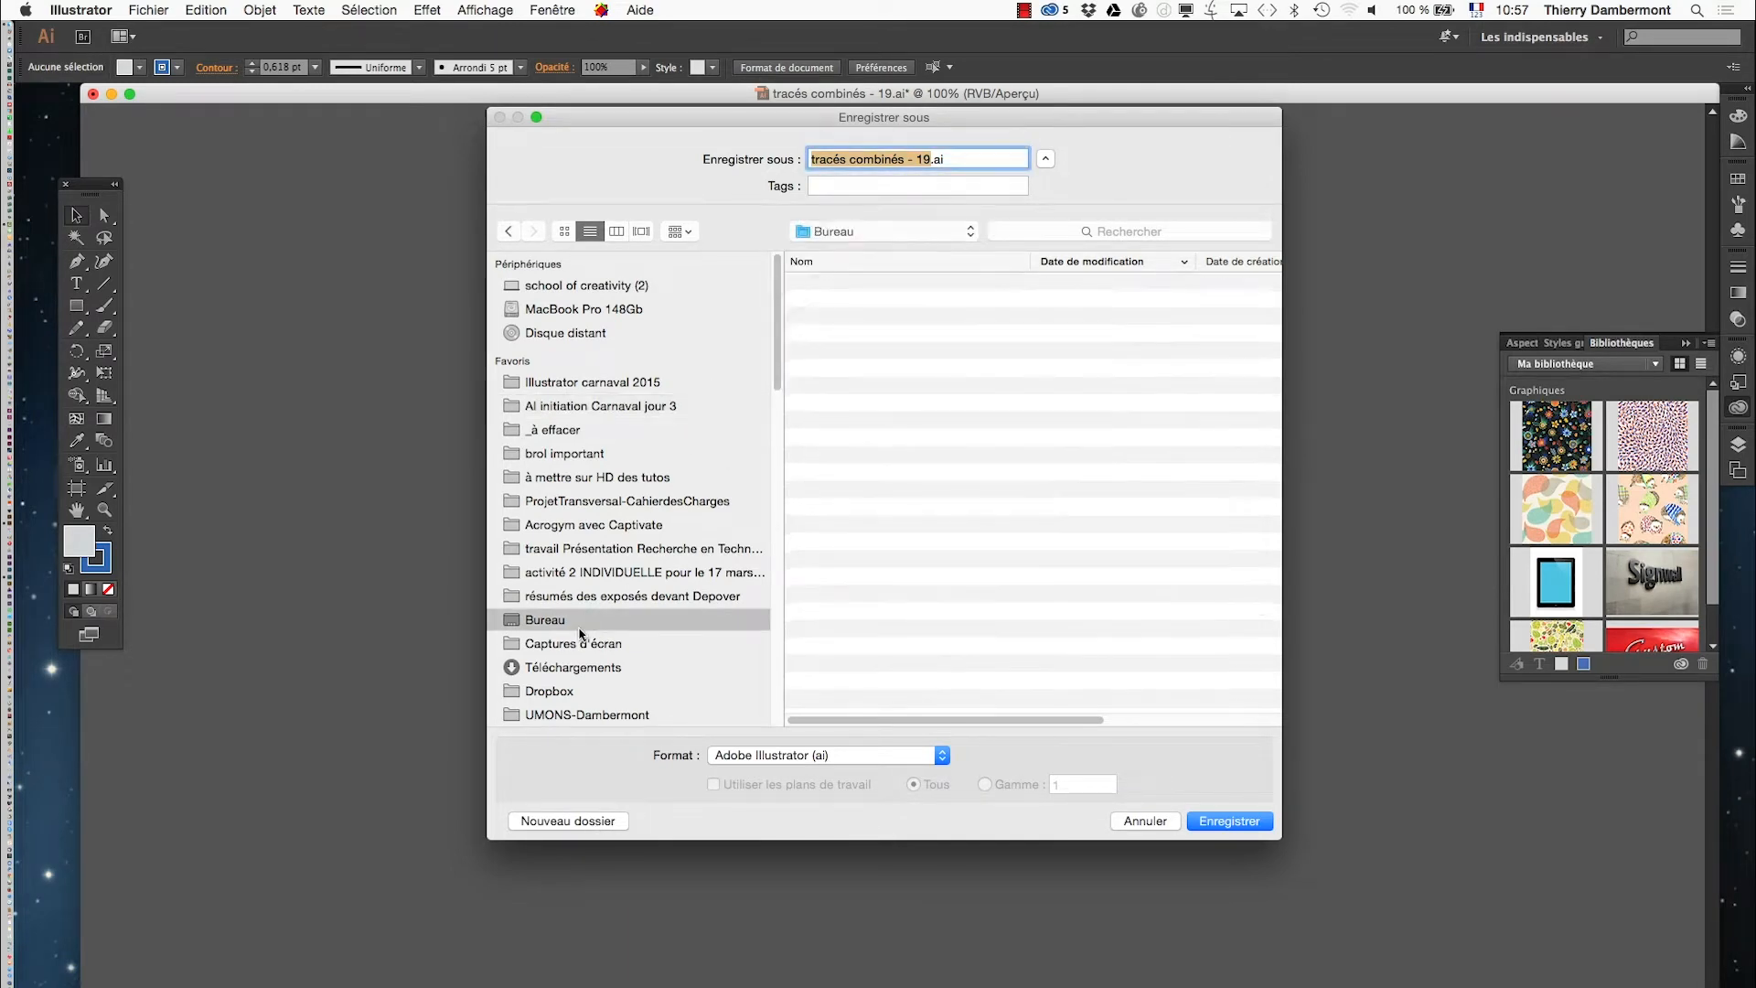
left_click(589, 819)
type("AI initiation Carnaval jour 4")
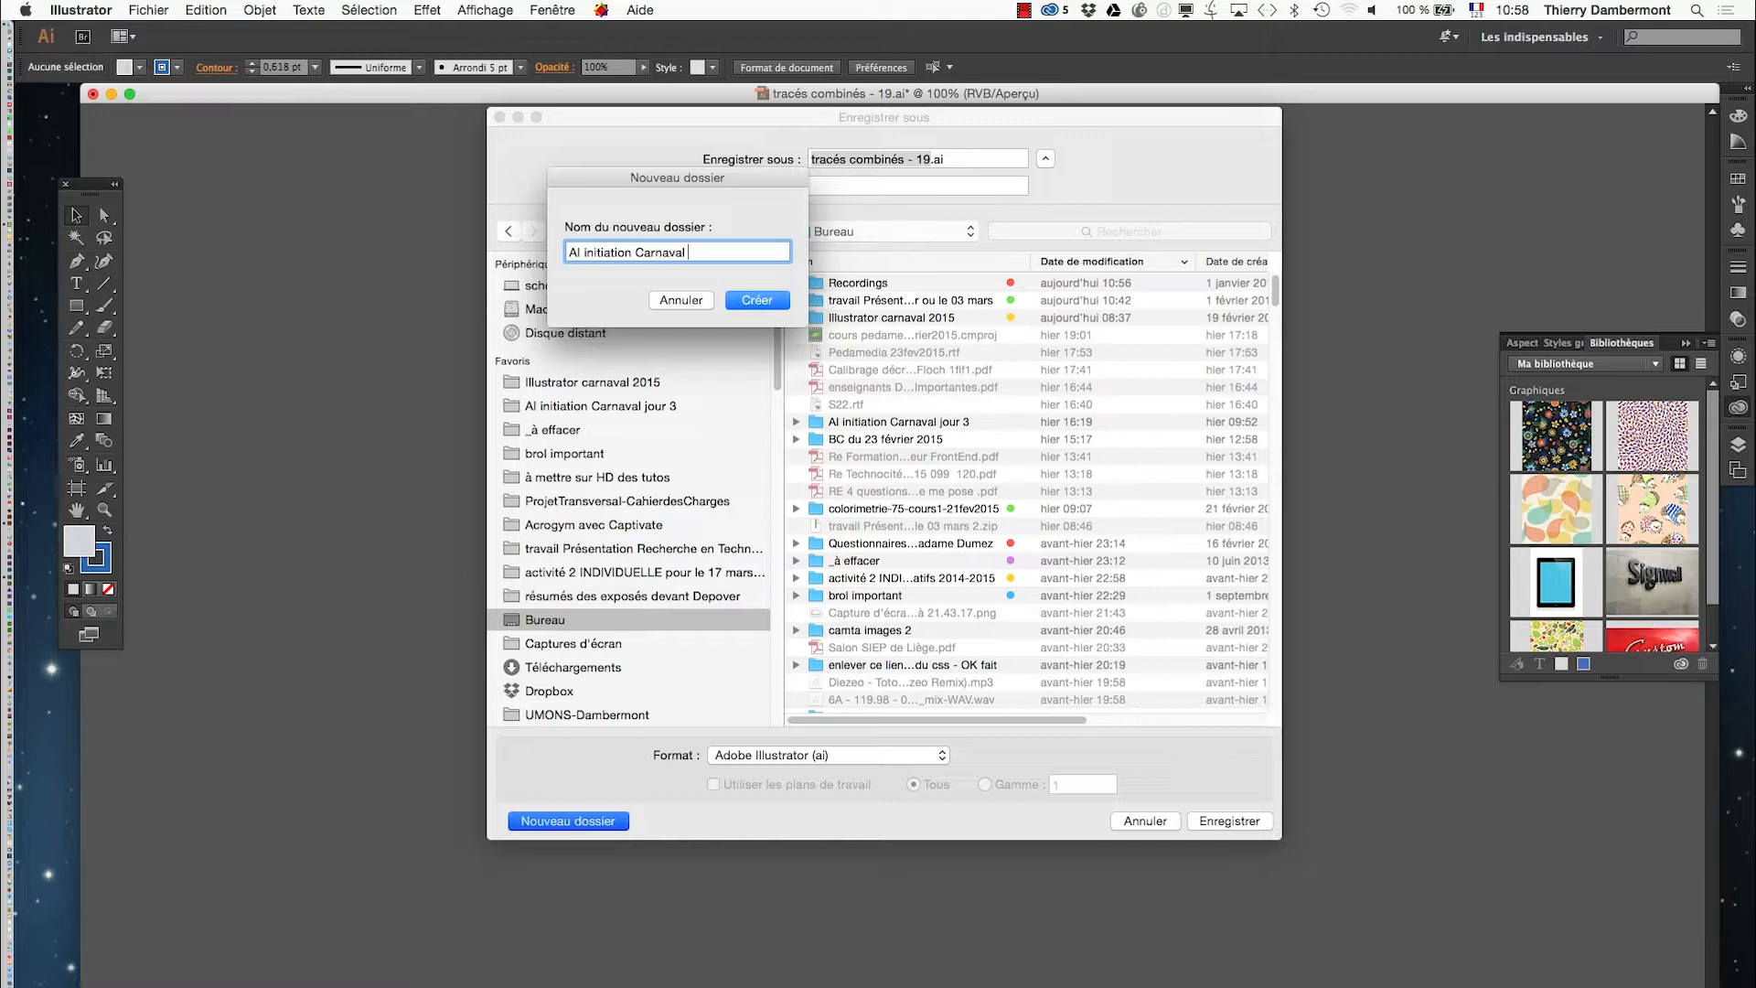
left_click(736, 300)
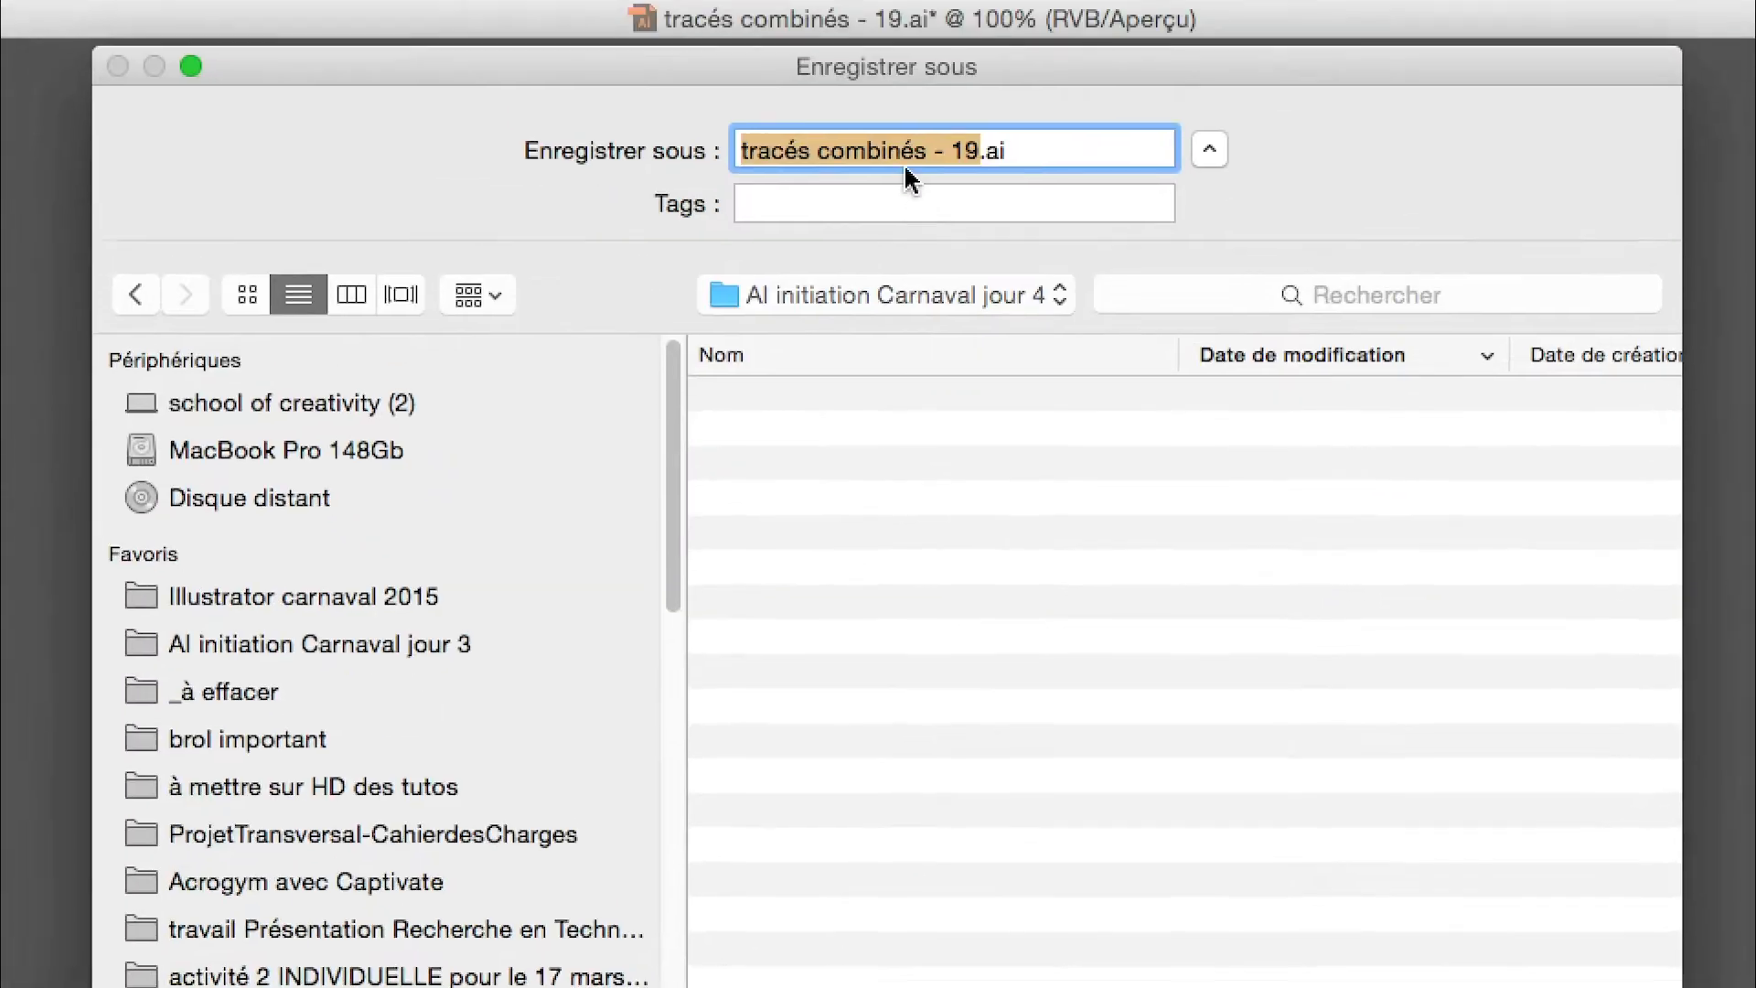
Step: Save the document in the new folder as "tracés combinés - 20.ai" with the default Illustrator CC options
left_click(930, 158)
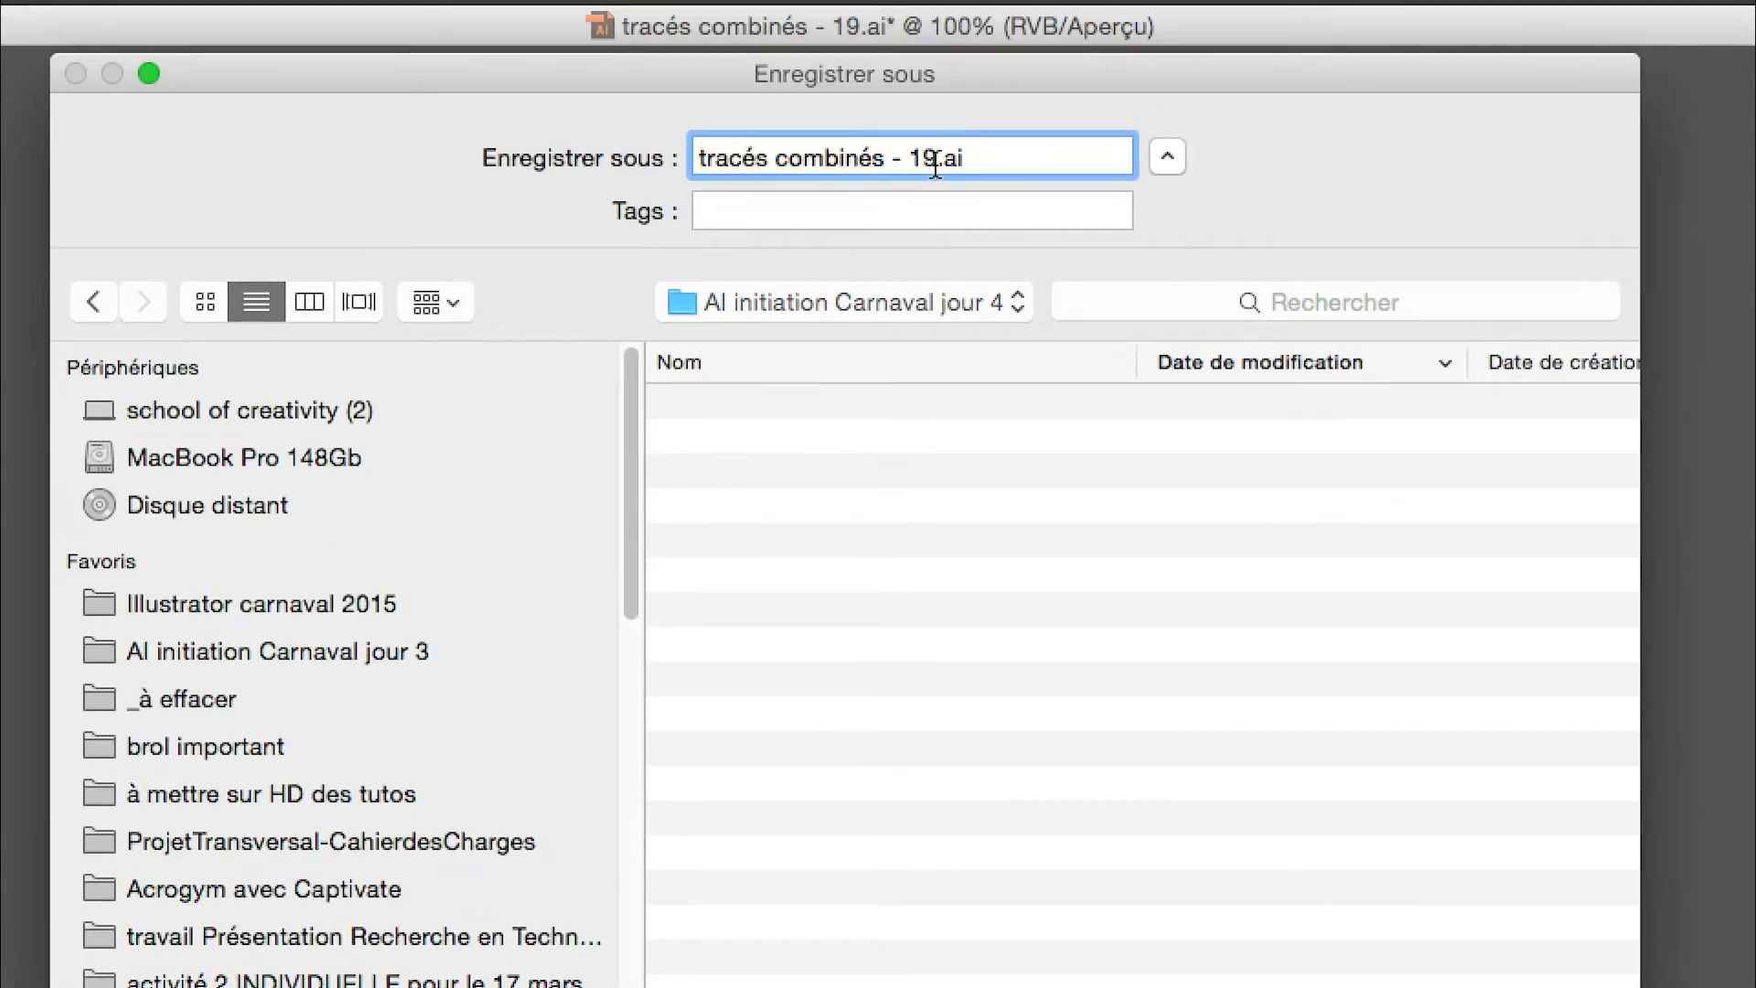
key("BackSpace")
key("BackSpace")
type("20")
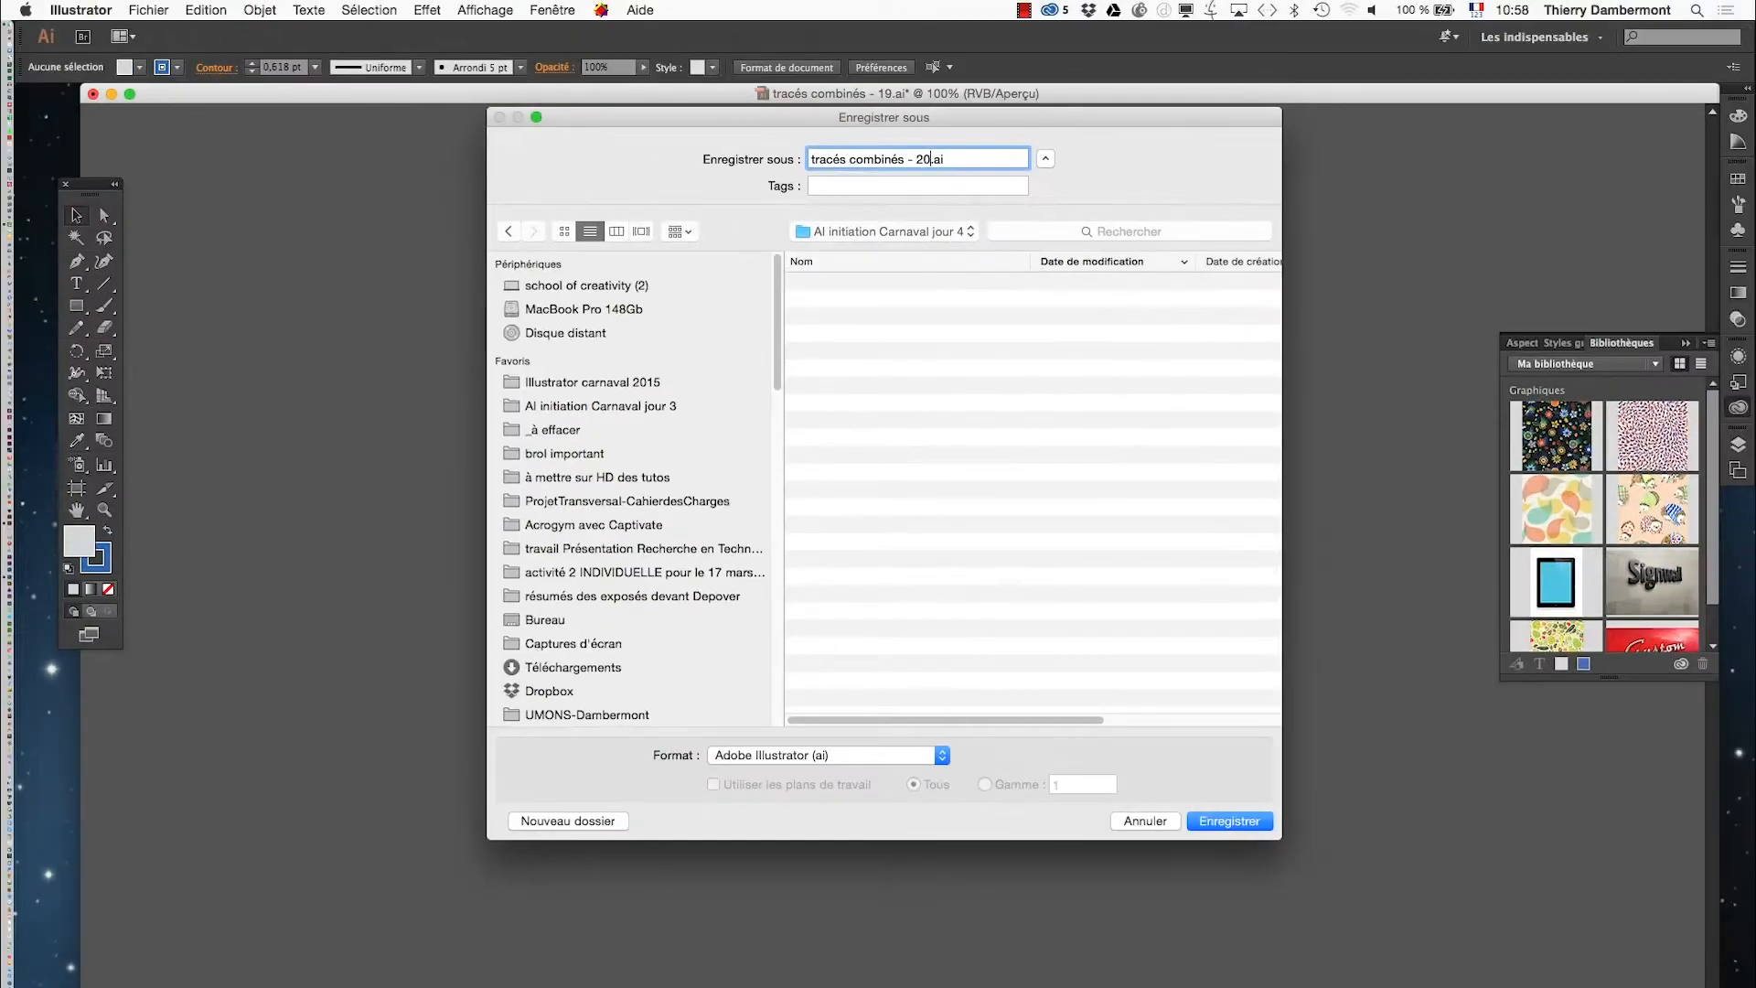
key("Return")
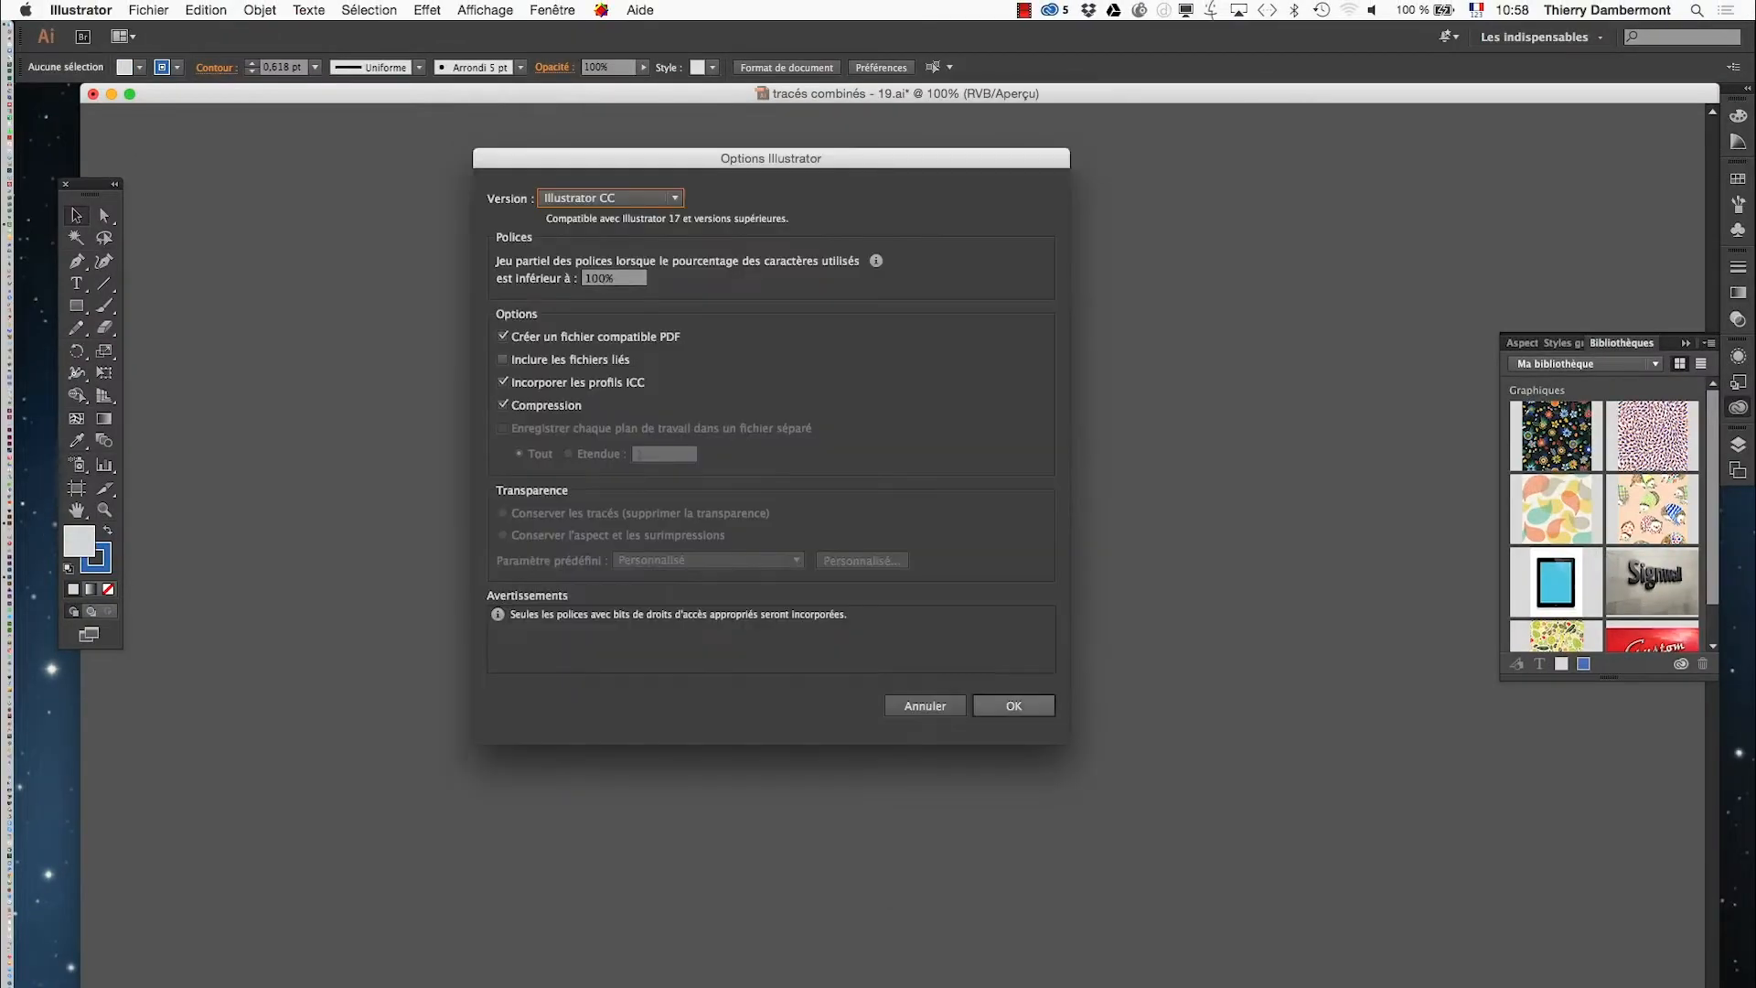
key("Return")
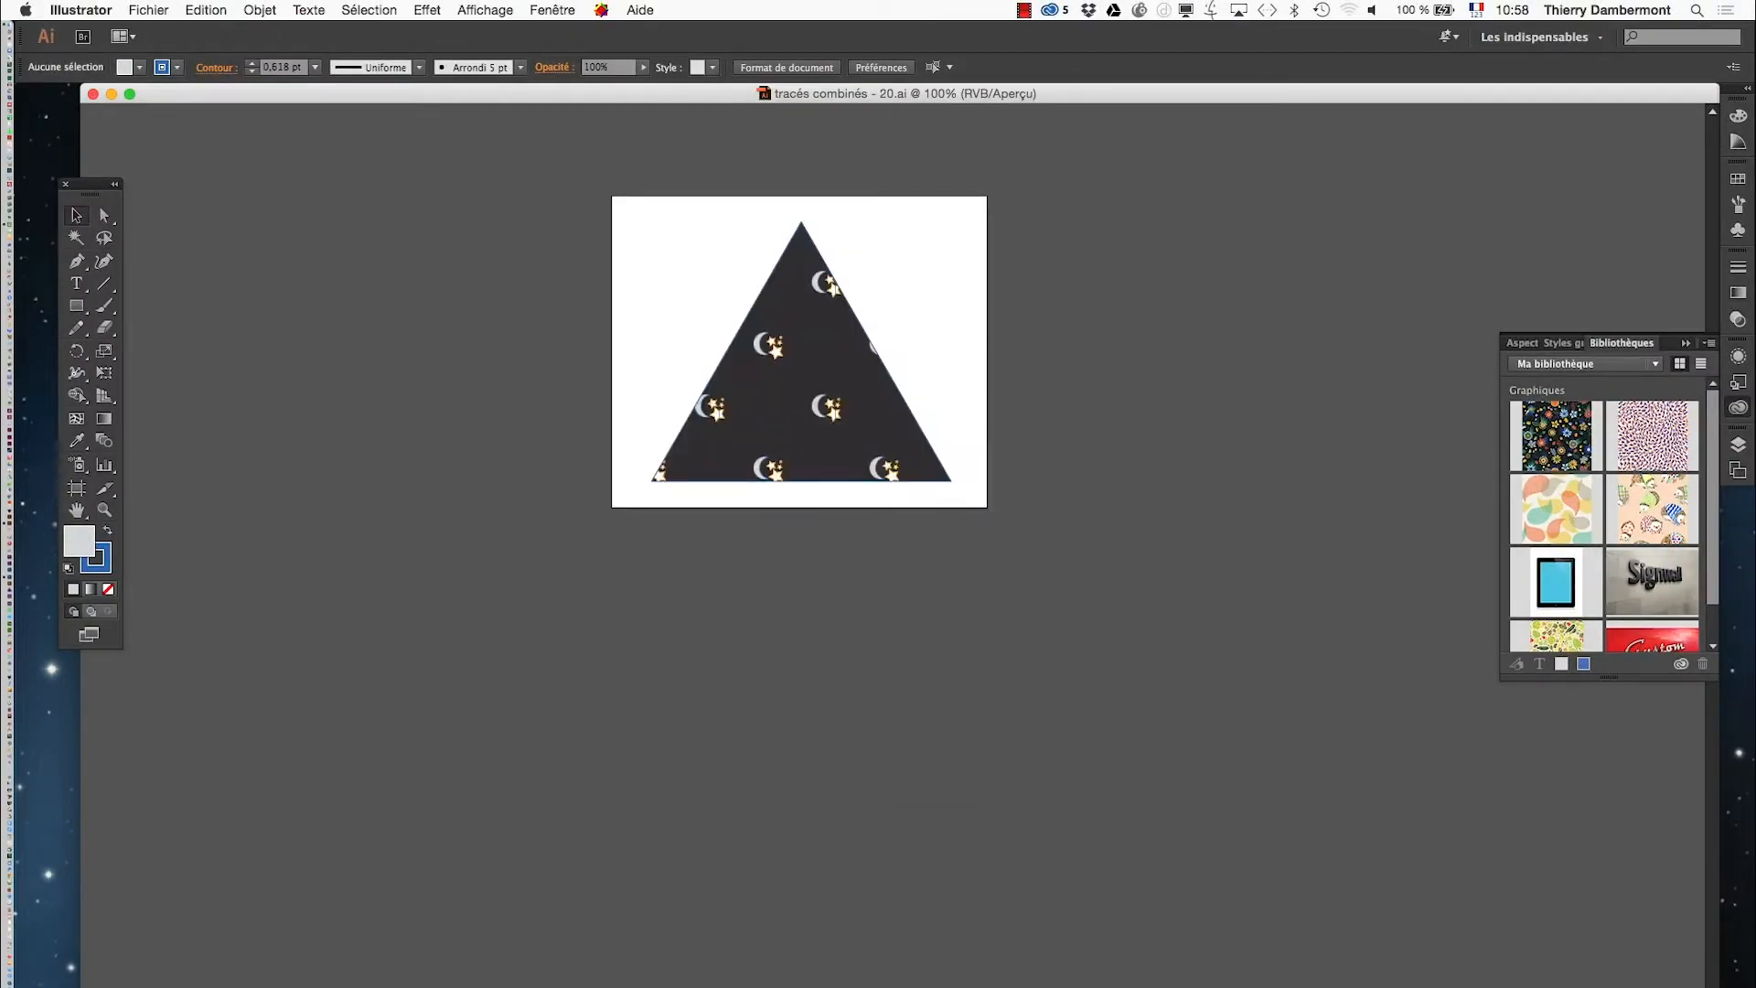
Step: Switch to Photoshop with the Illustrator window out of view, and set the toolbox to two columns
key("super+Tab")
key("super+Tab")
key("super+Tab")
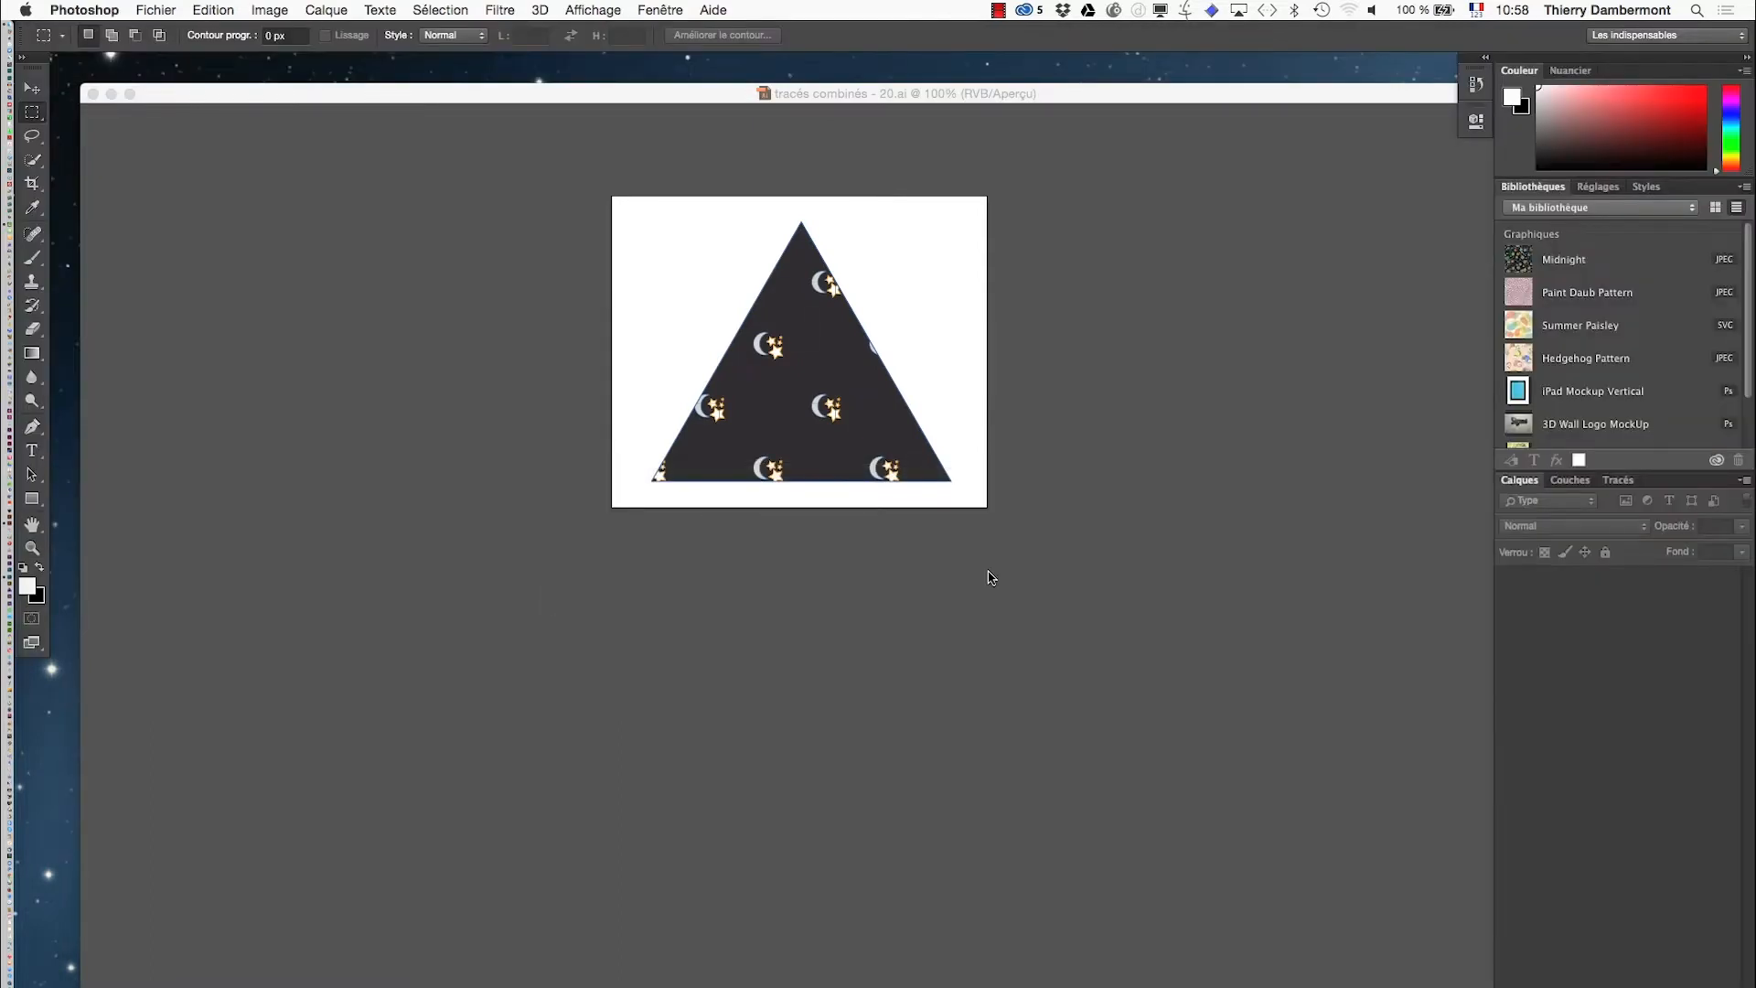
key("super+w")
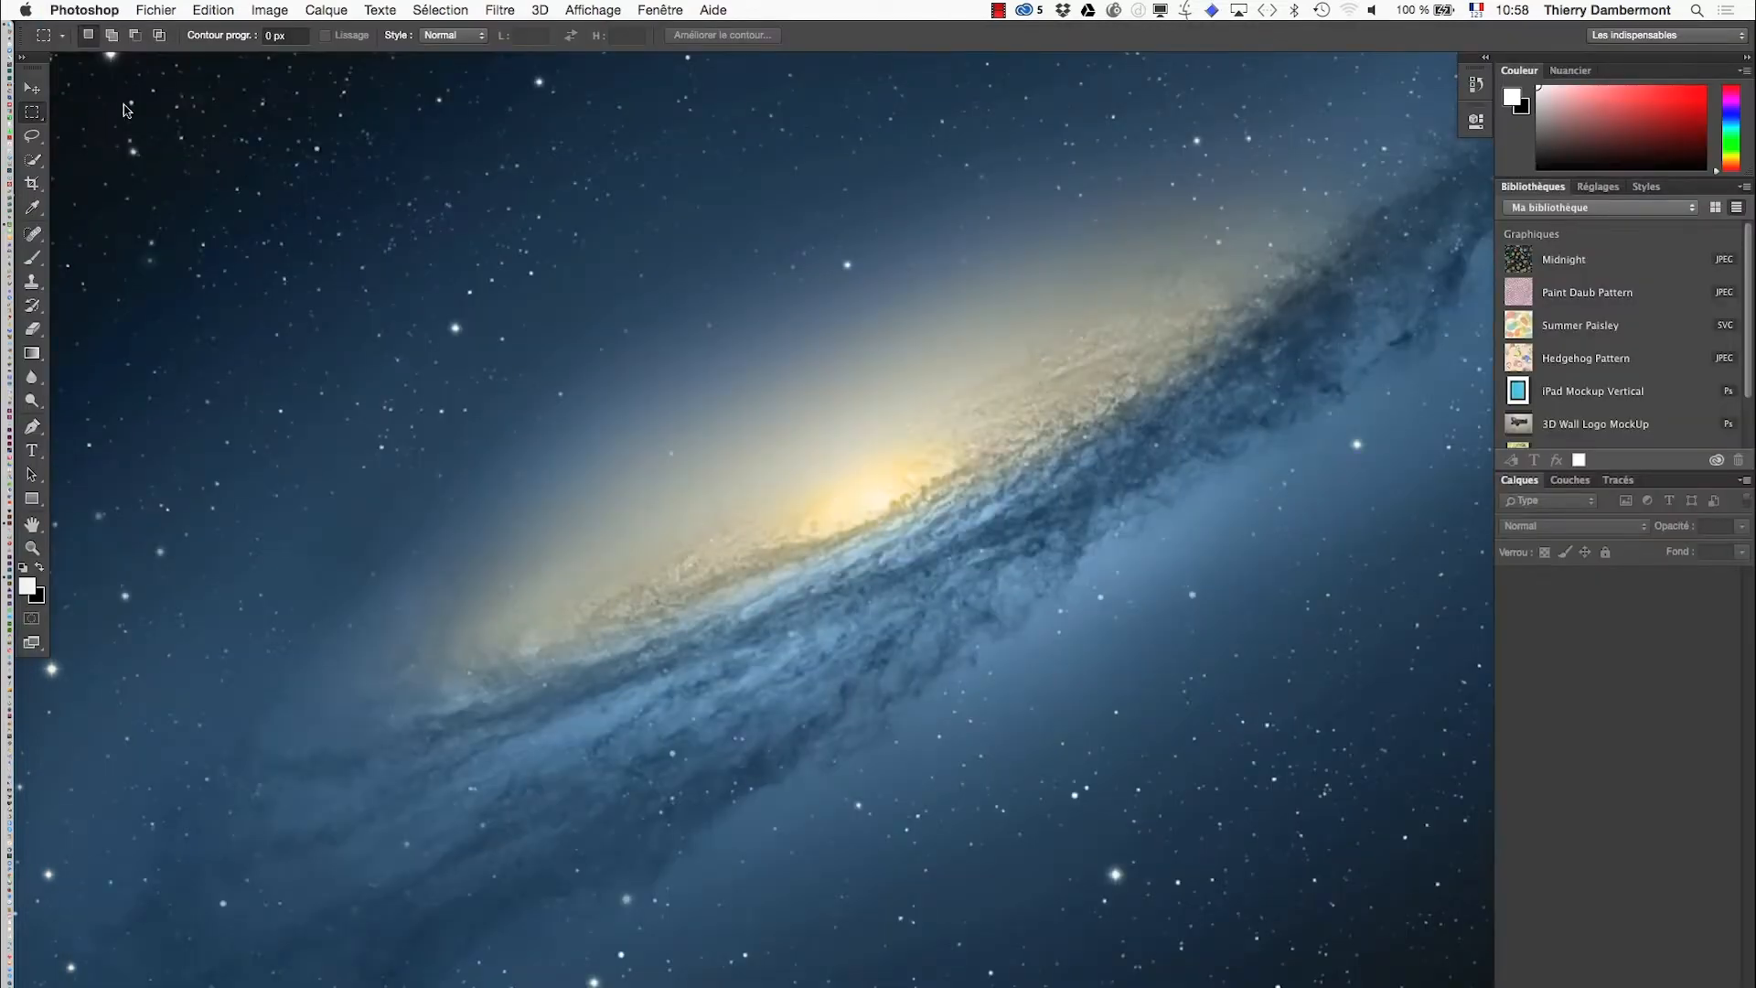
left_click(22, 57)
Step: Switch to Firefox by way of the Finder desktop and enlarge its window on the Google home page
key("super+Tab")
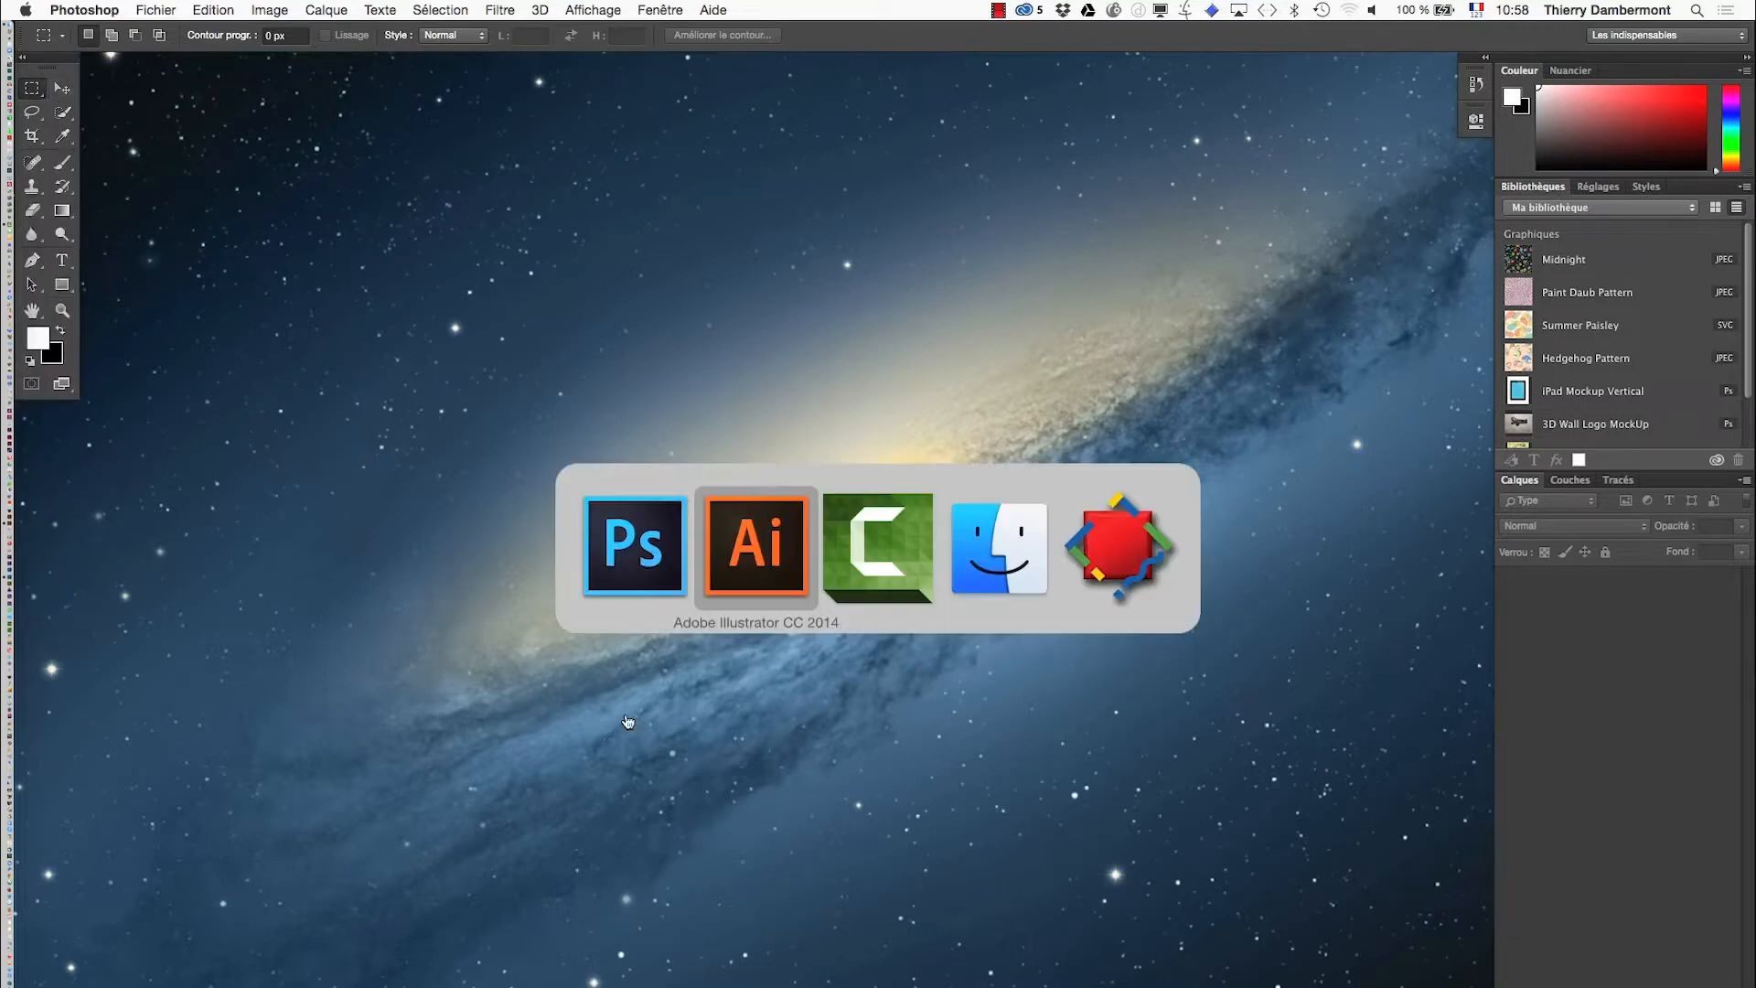
left_click(997, 571)
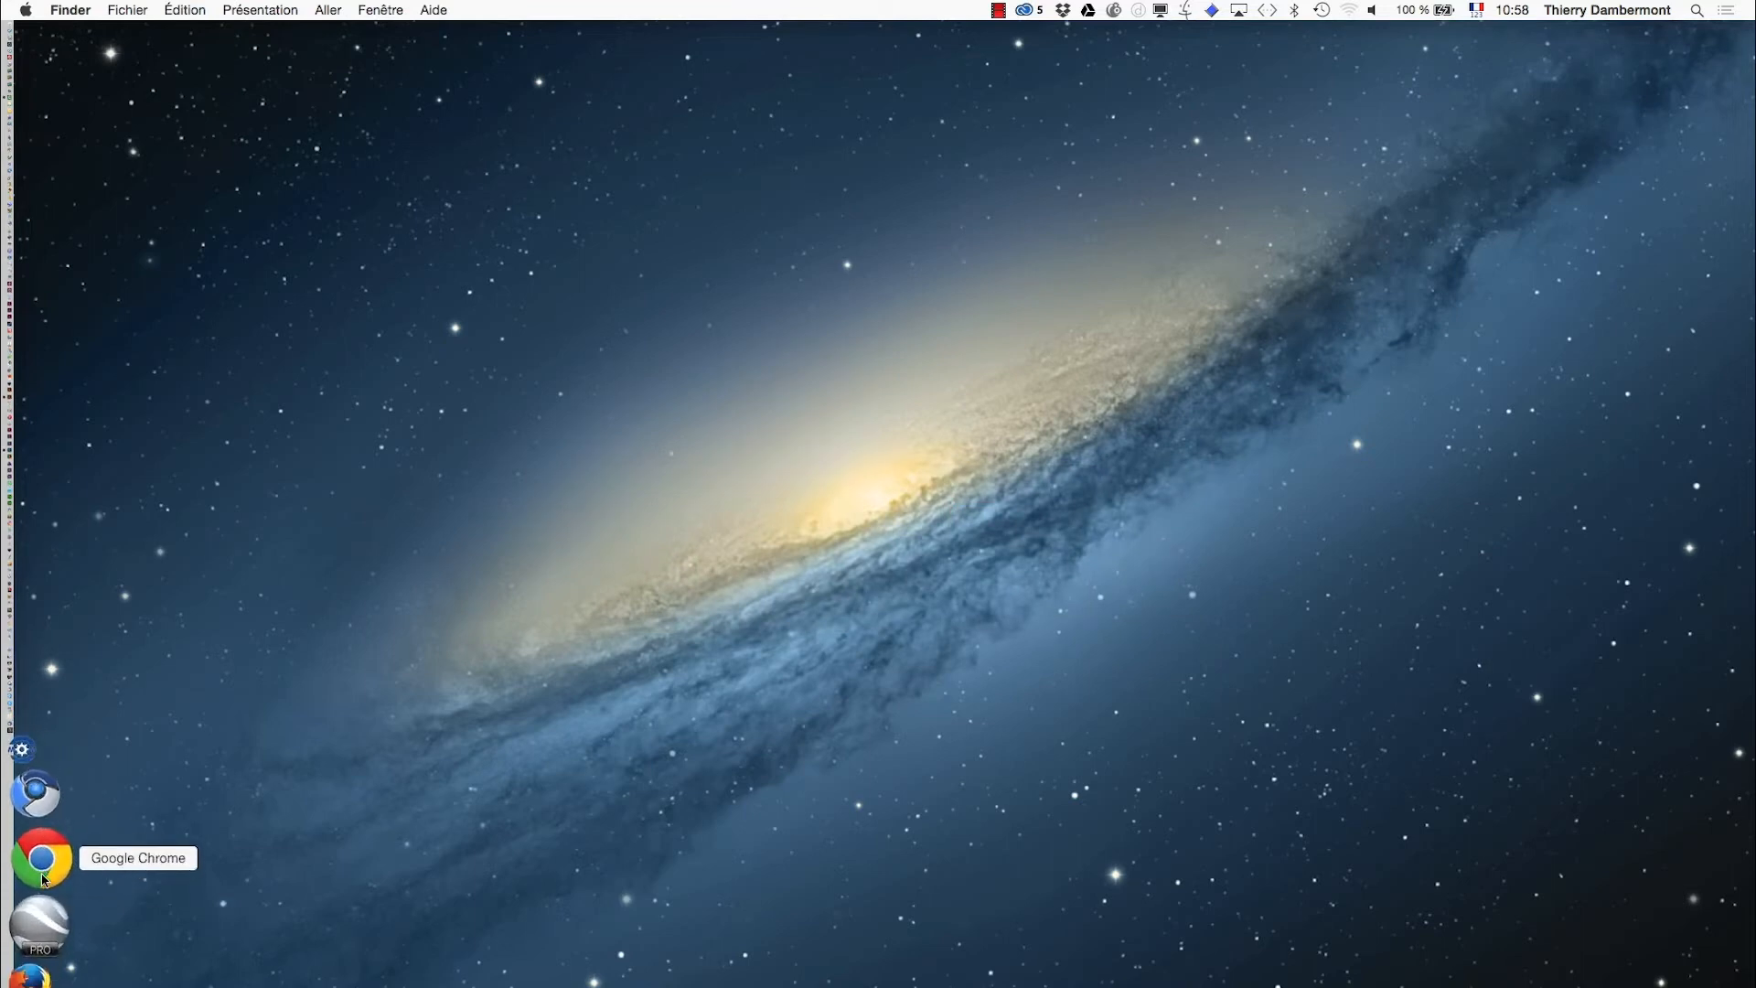
left_click(44, 871)
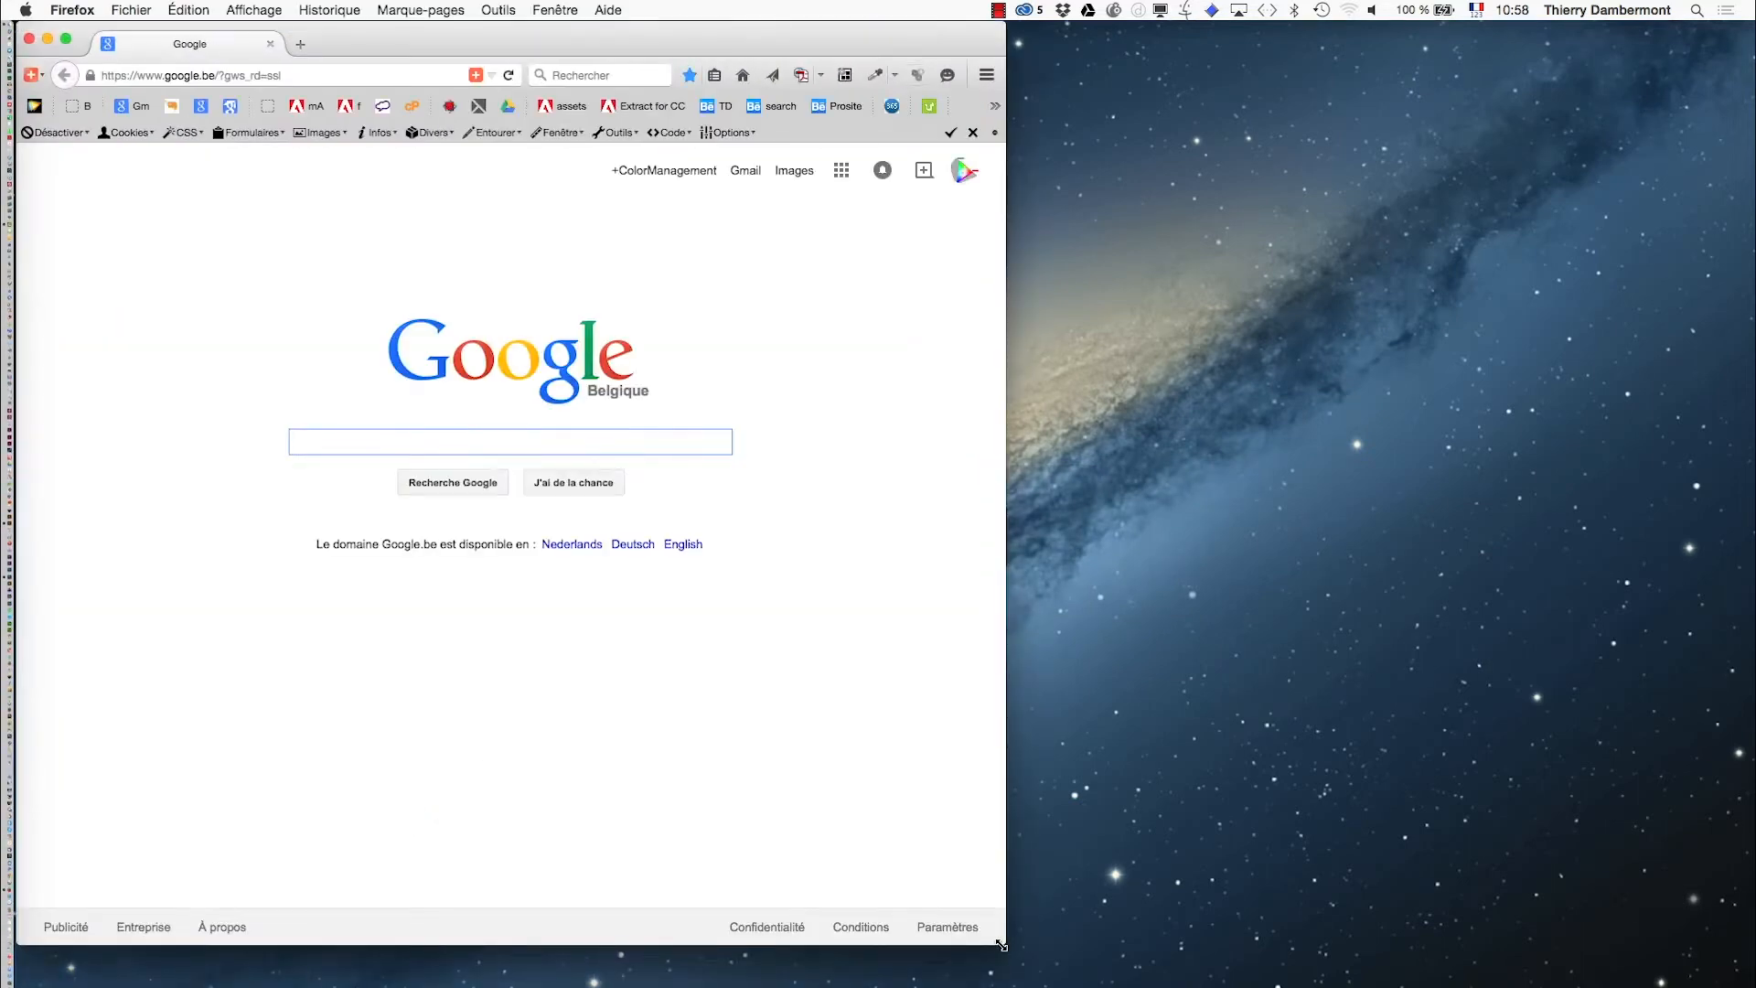
left_click_drag(1001, 944, 1528, 983)
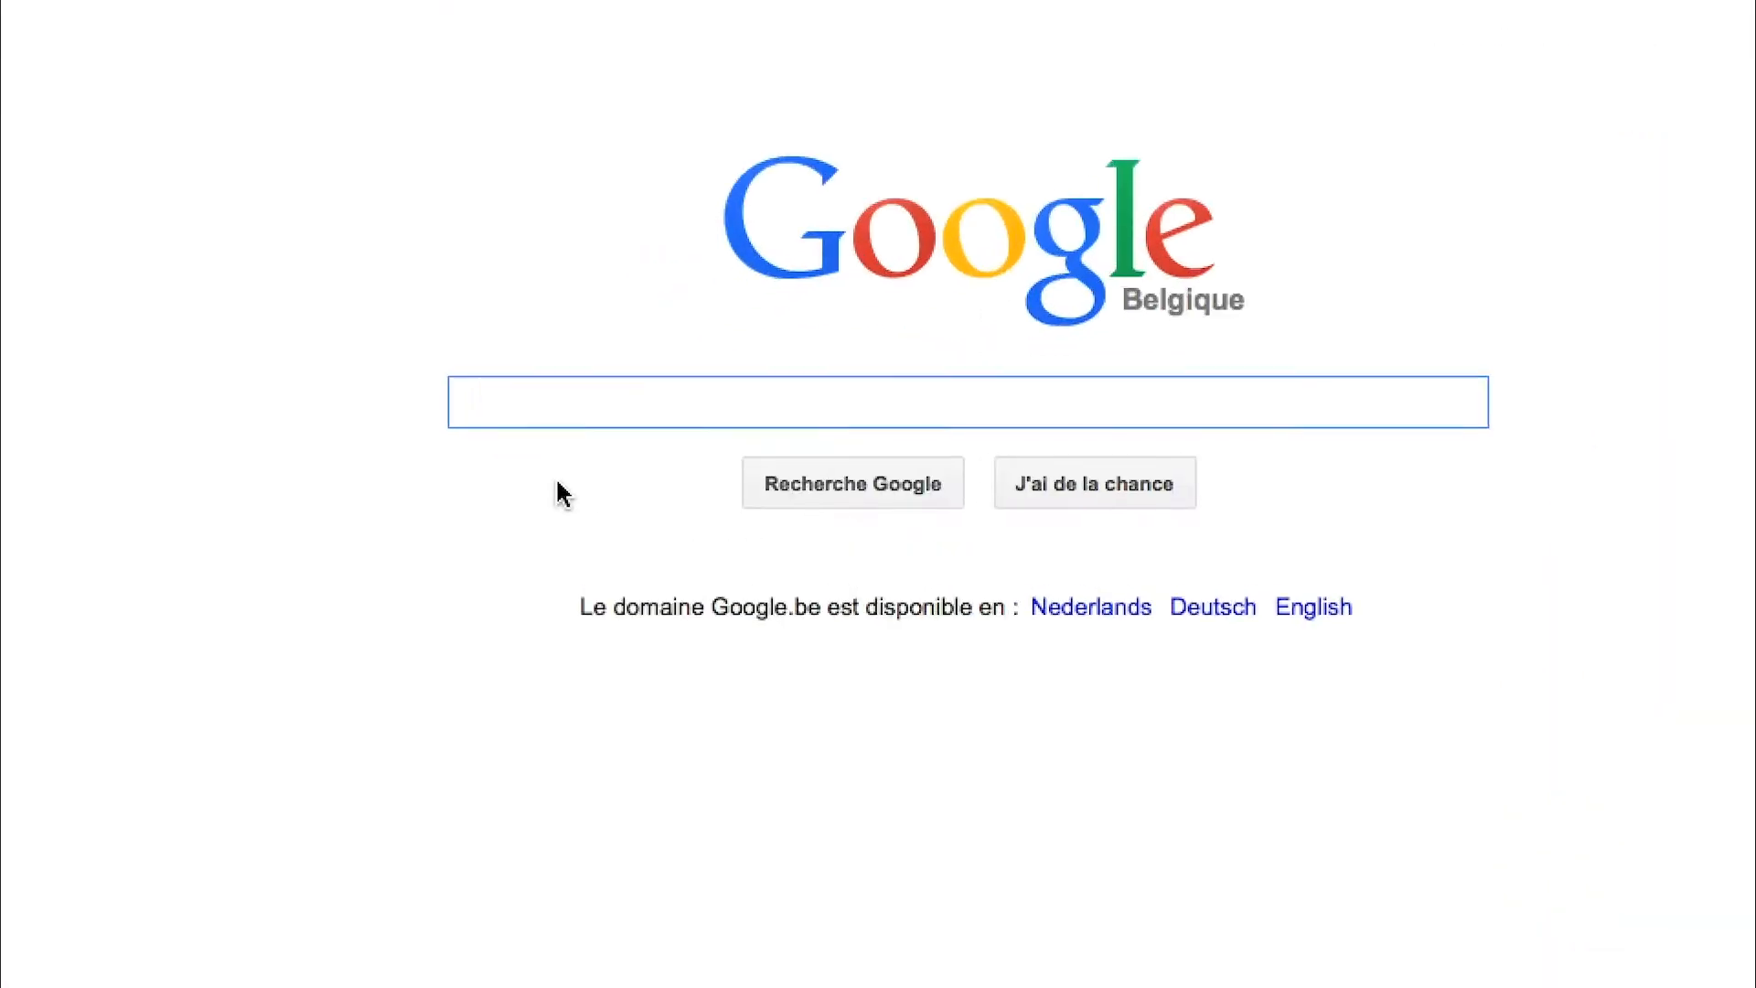
Step: Search Google Images for desert "public domain" and reposition the browser window over the desktop
type("desert")
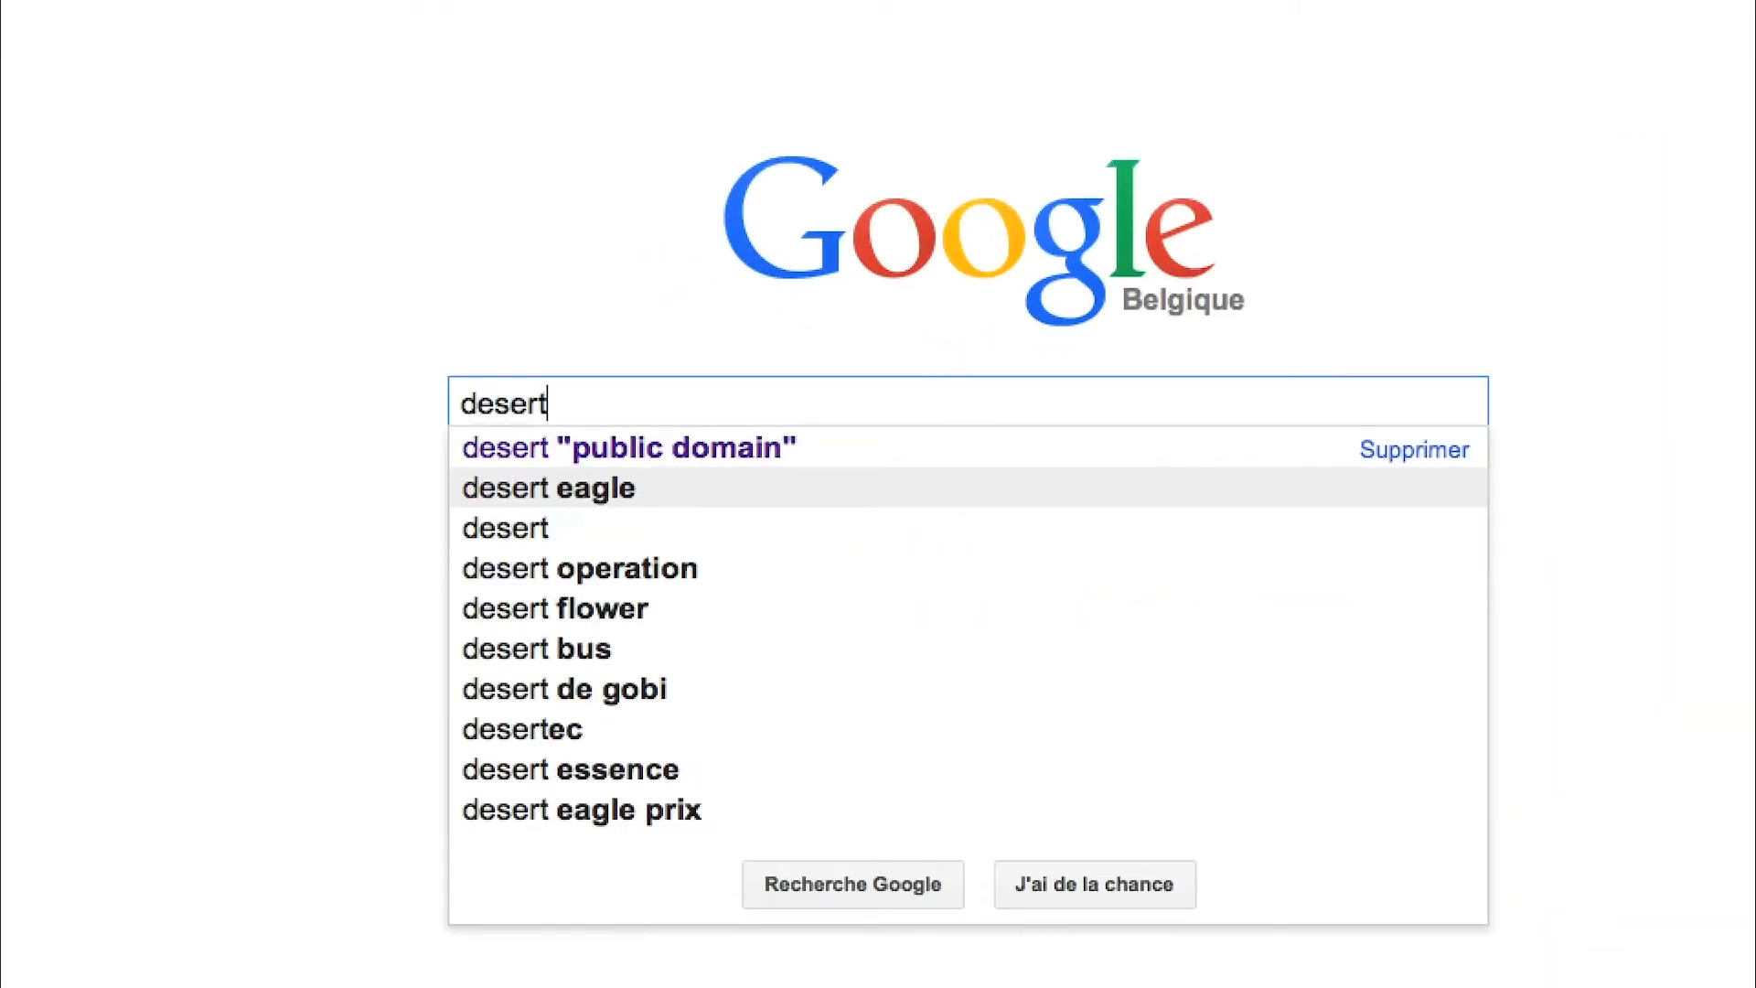
key("Down")
key("Return")
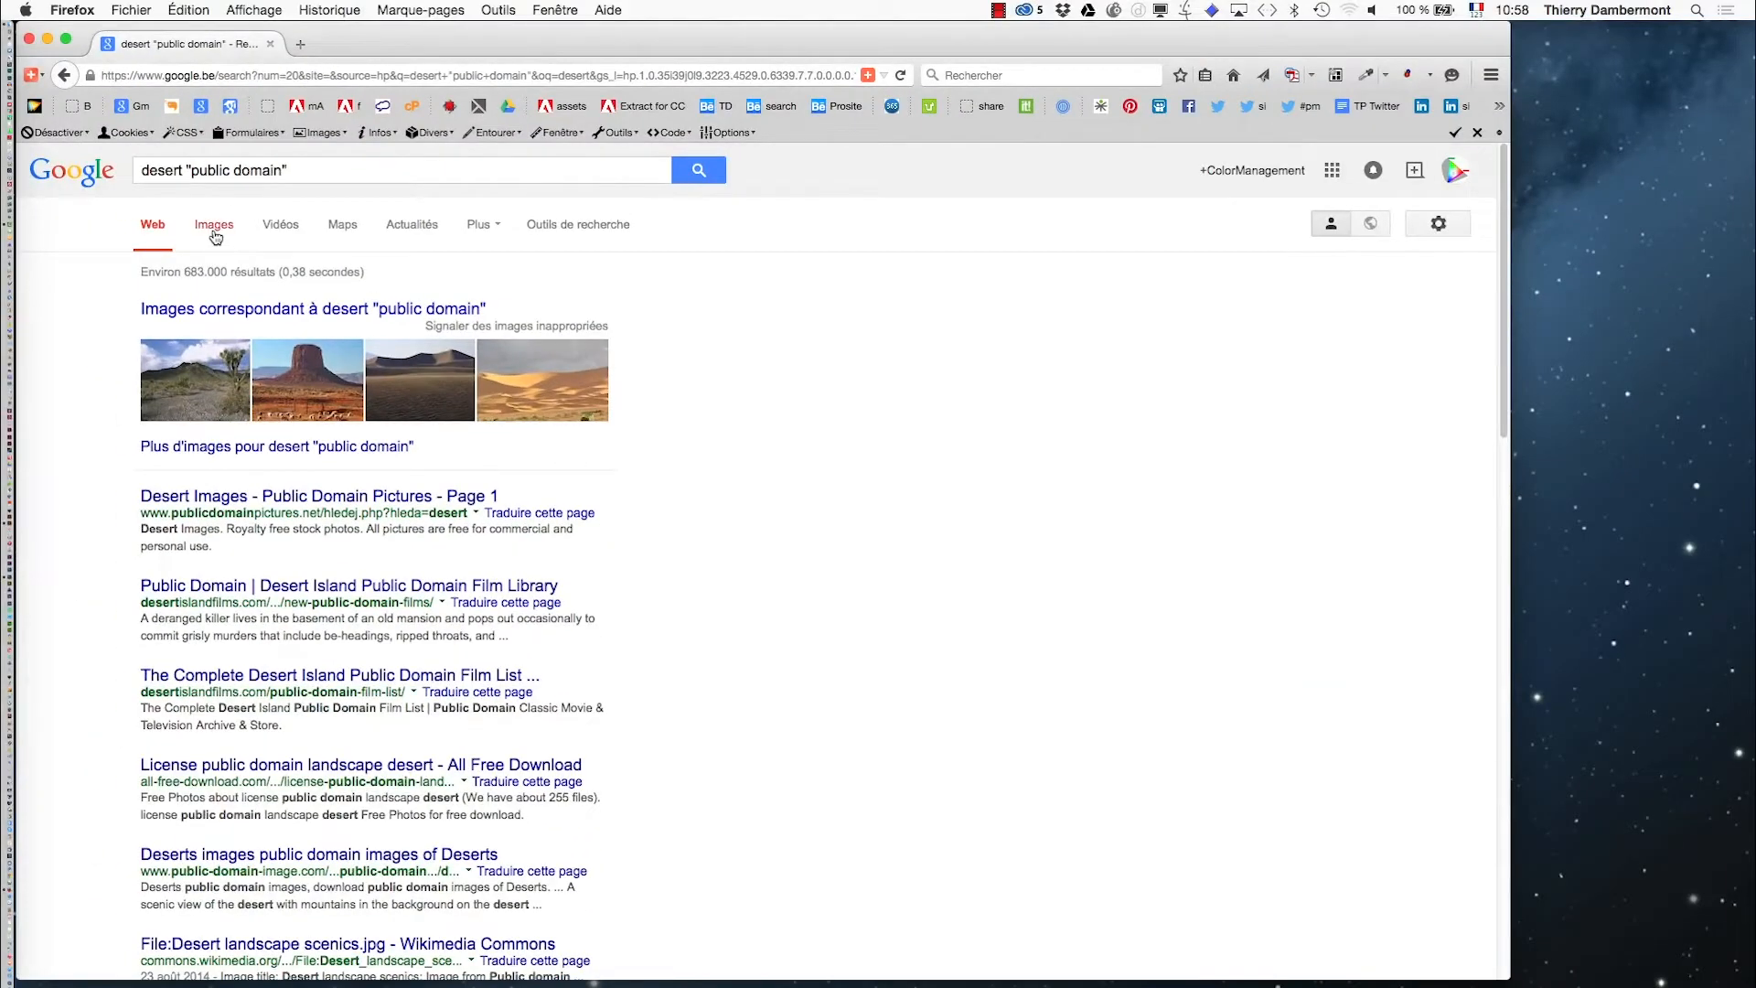
left_click(220, 233)
left_click_drag(414, 49, 543, 69)
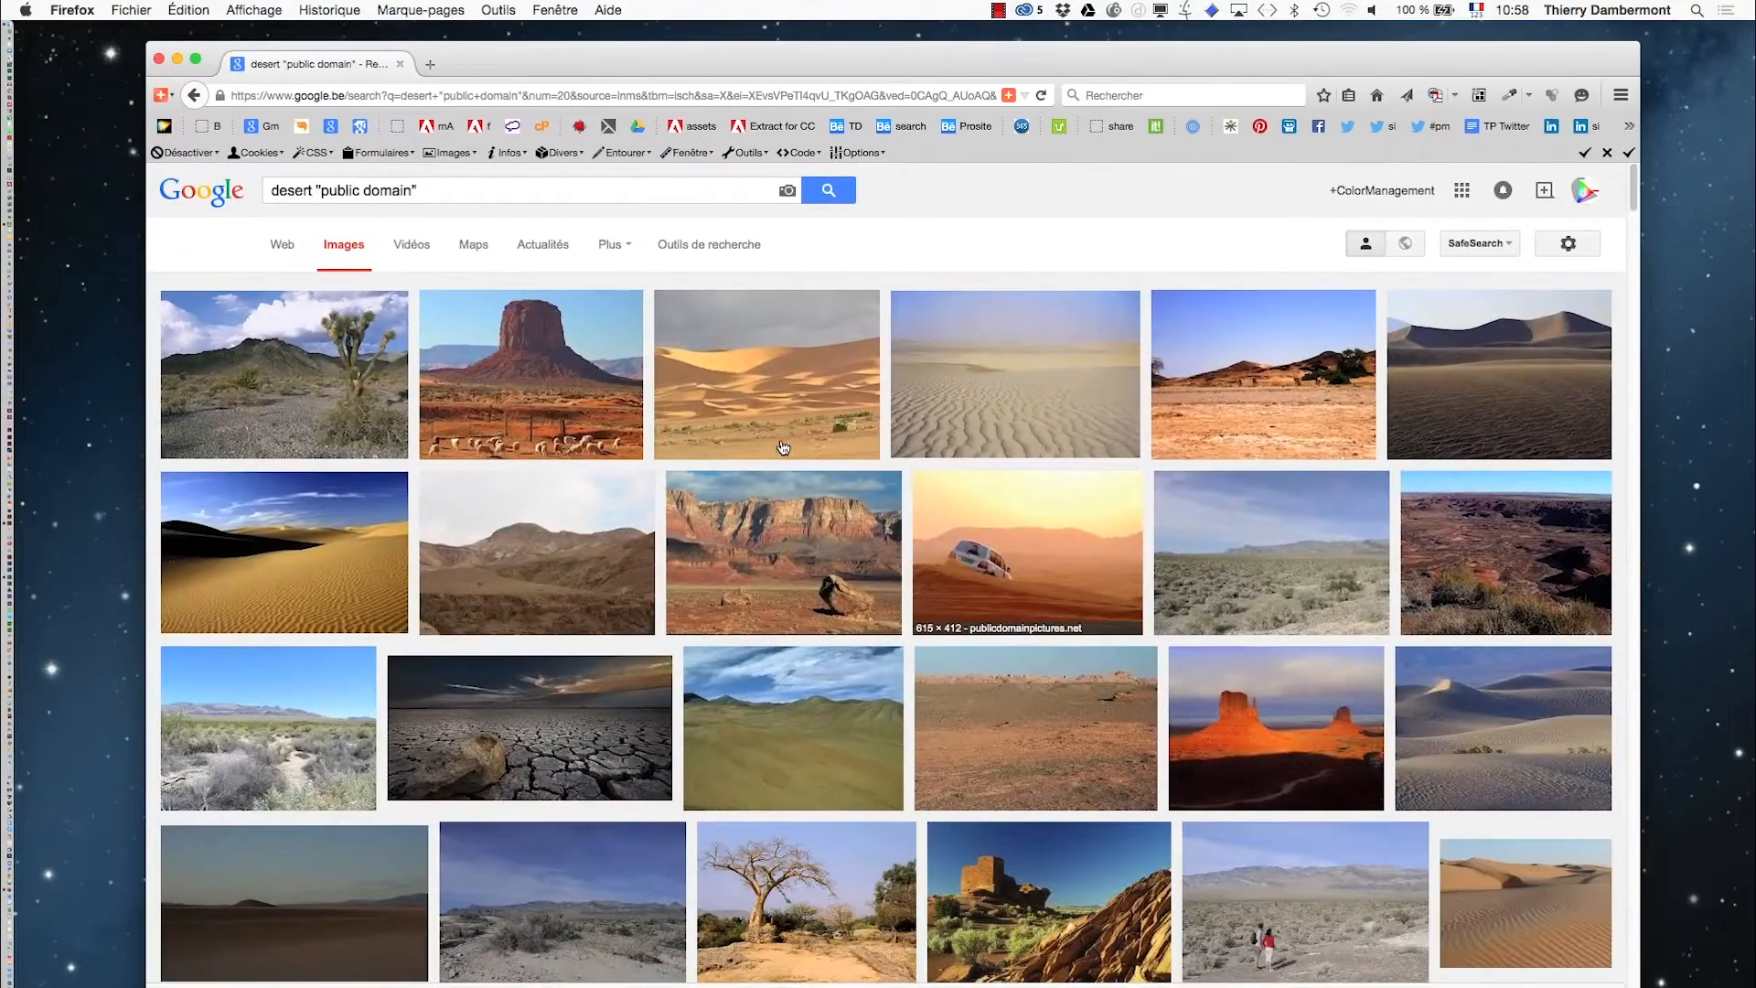
middle_click(799, 396)
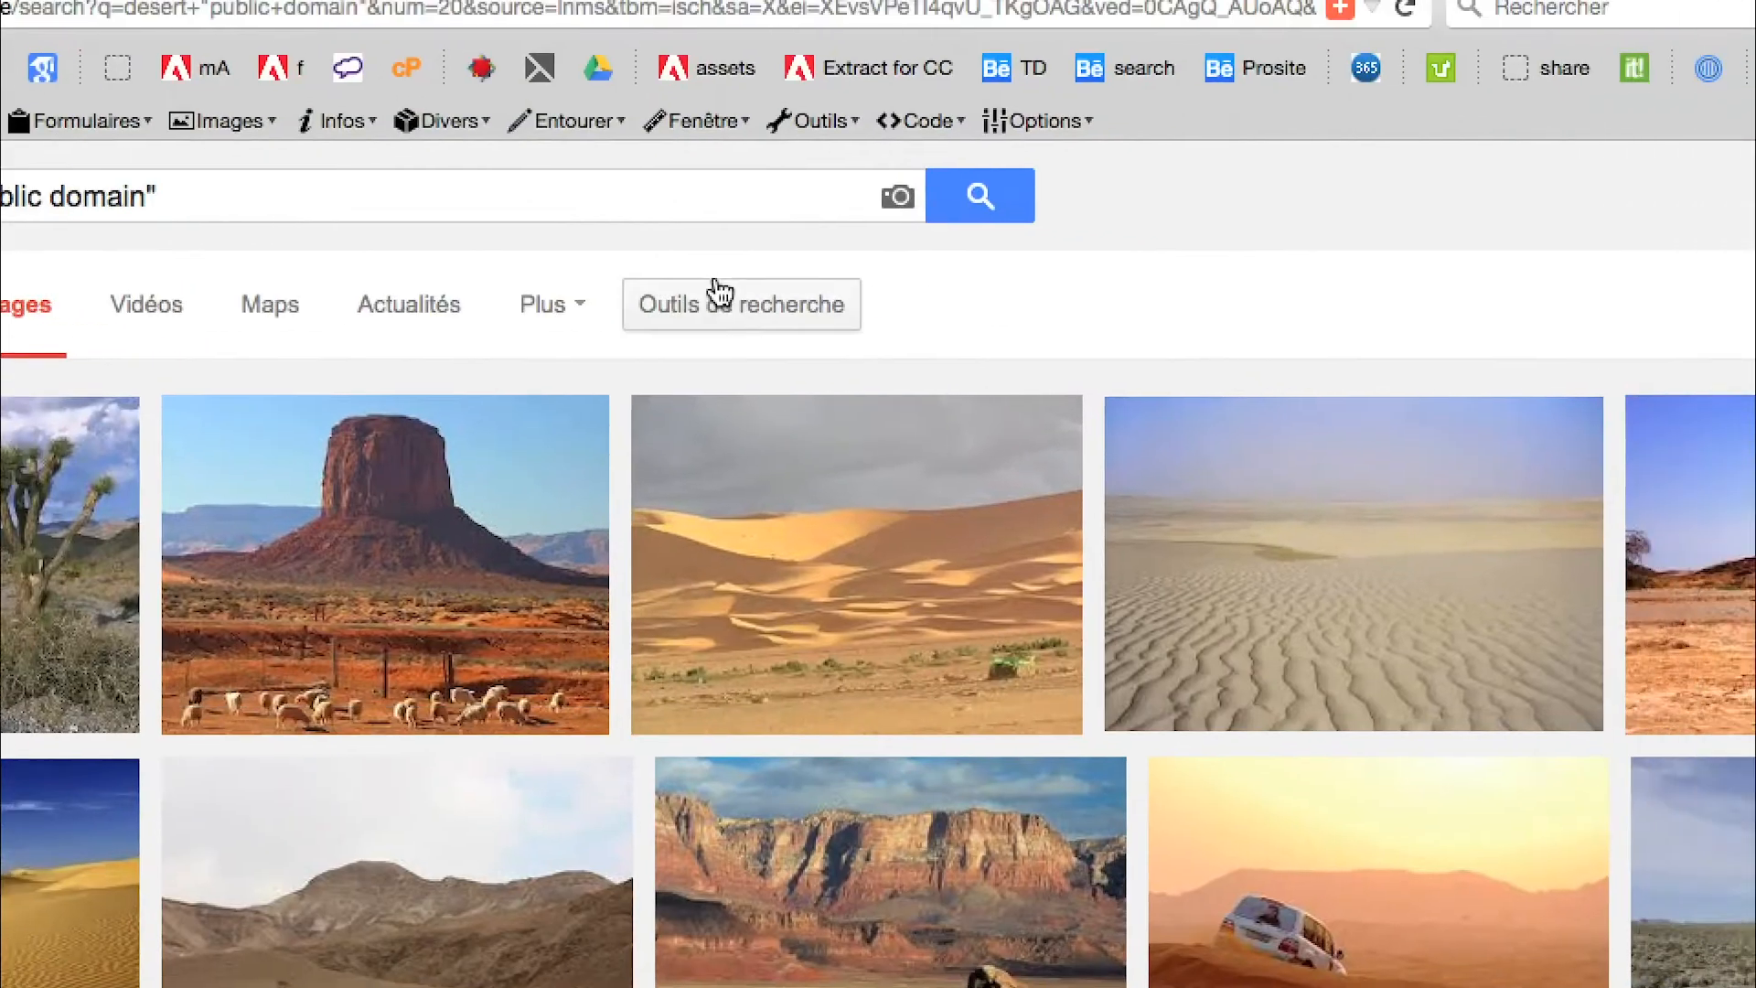
Step: Filter the image results to photos larger than 1600 × 1200 (2 Mpx) using the search tools
left_click(792, 189)
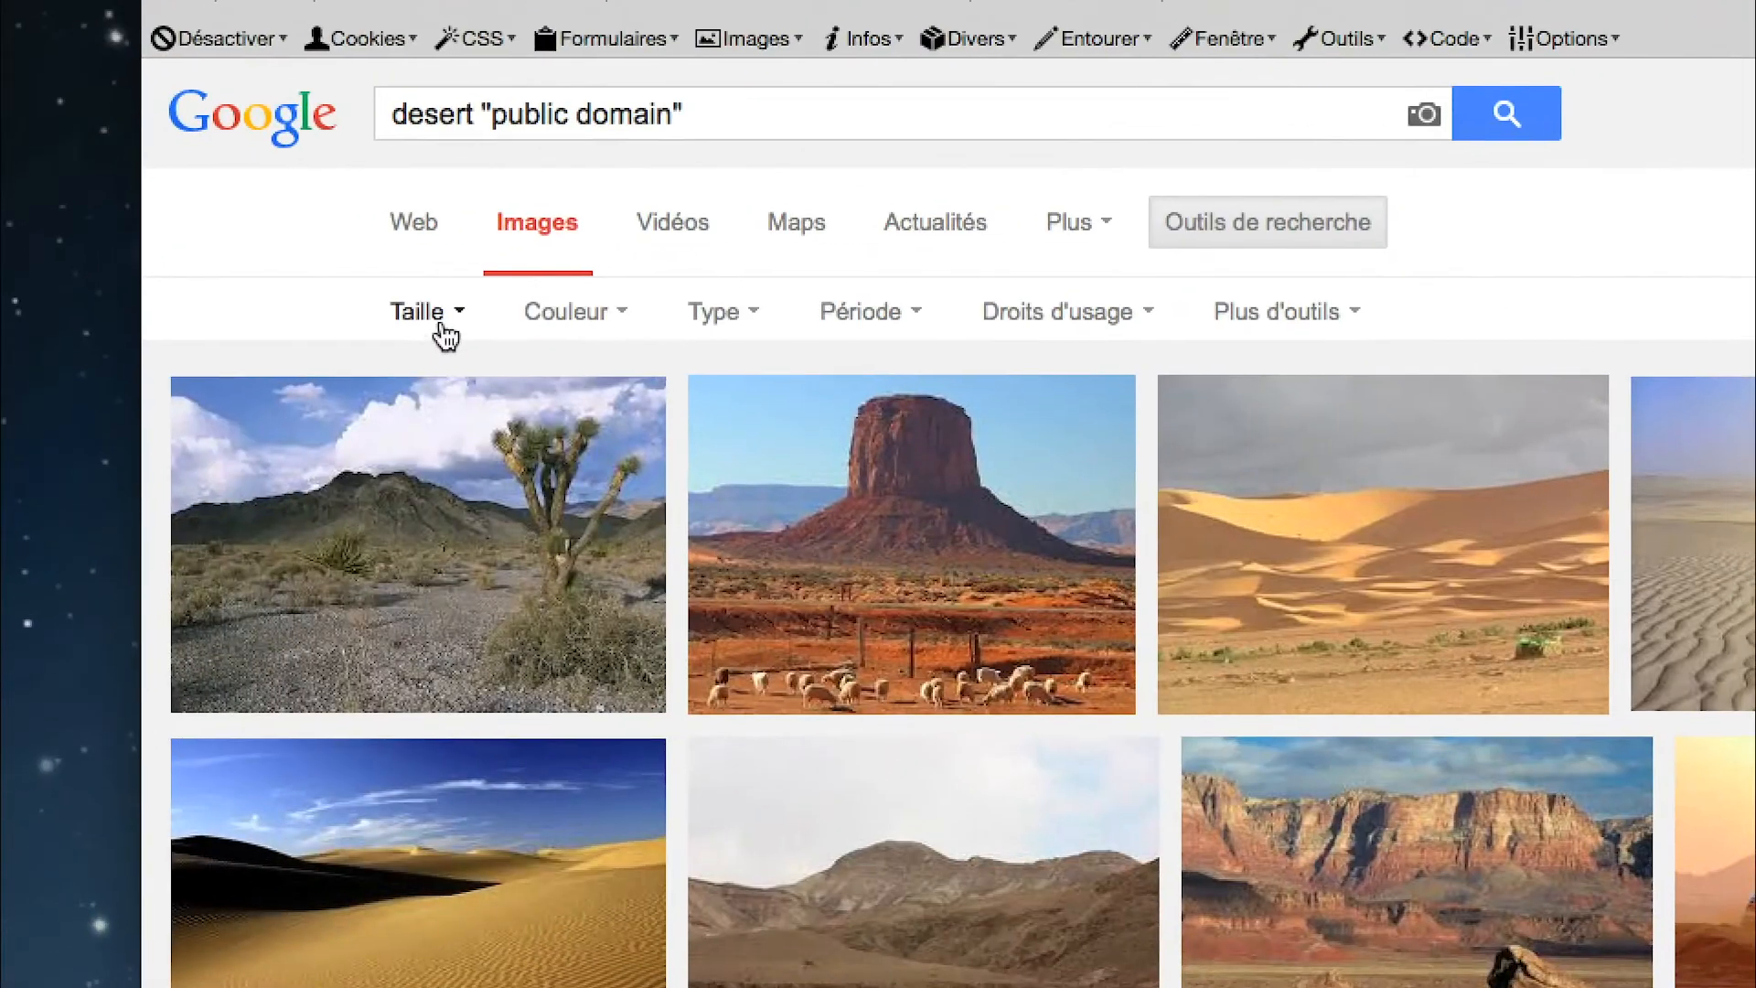
left_click(443, 335)
mouse_move(455, 427)
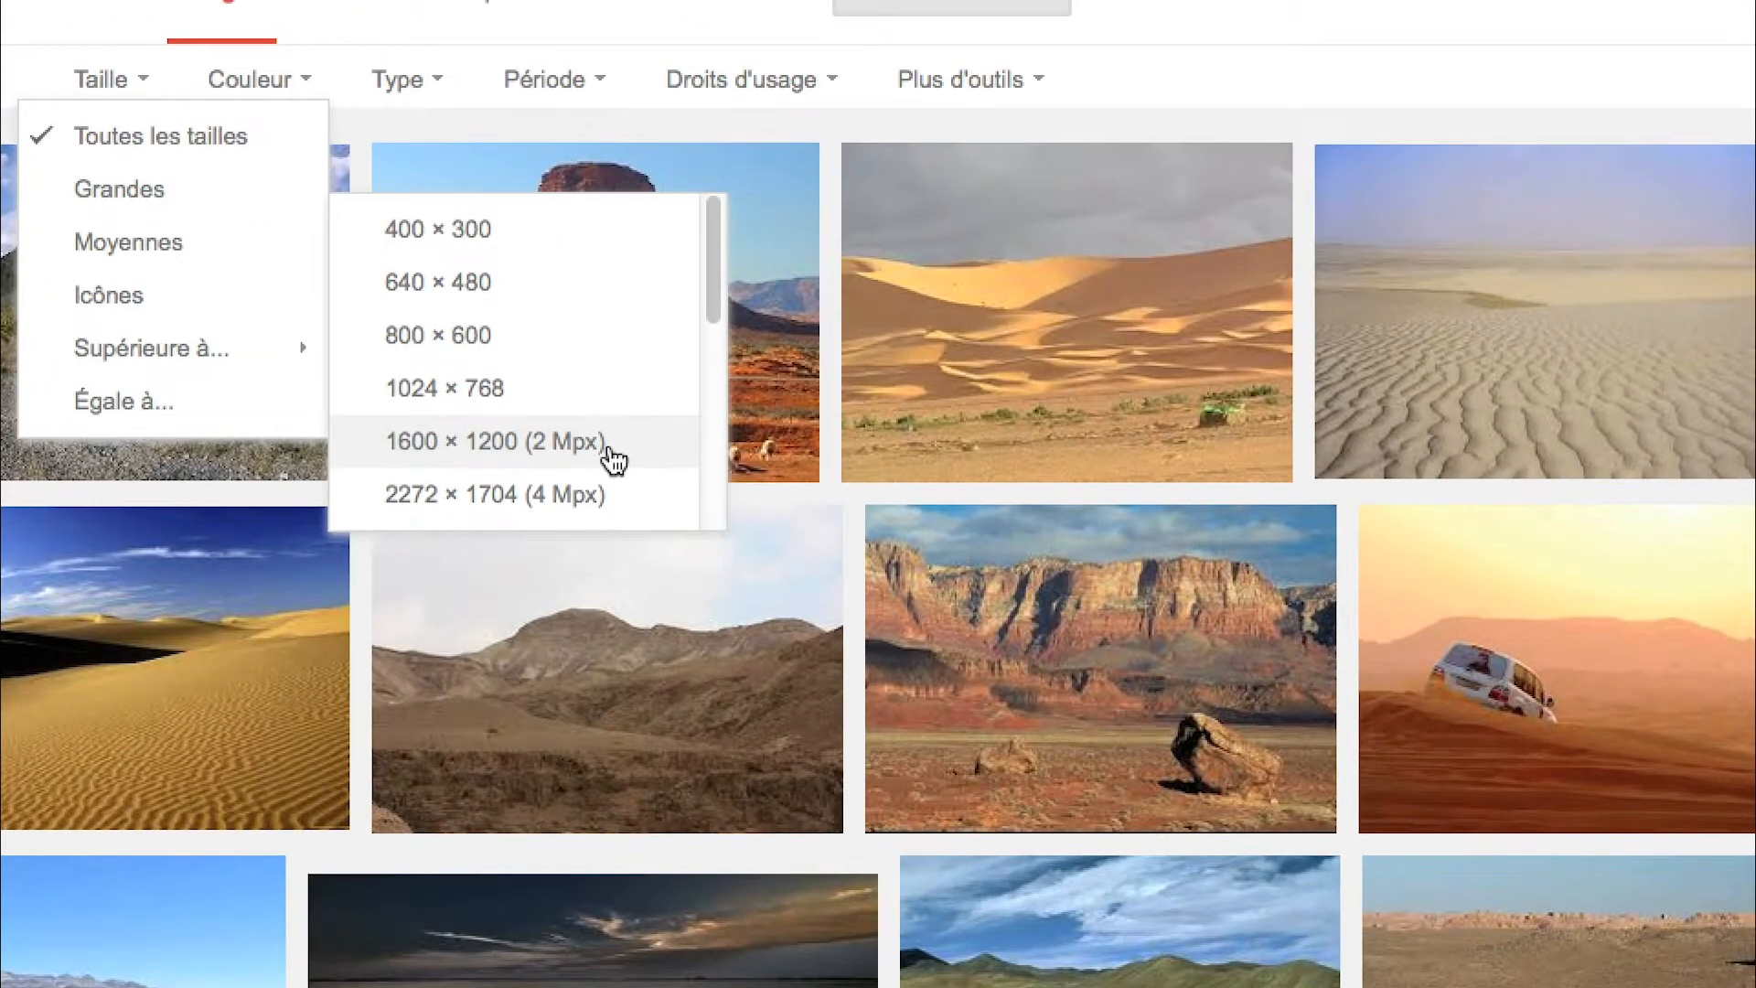
left_click(611, 458)
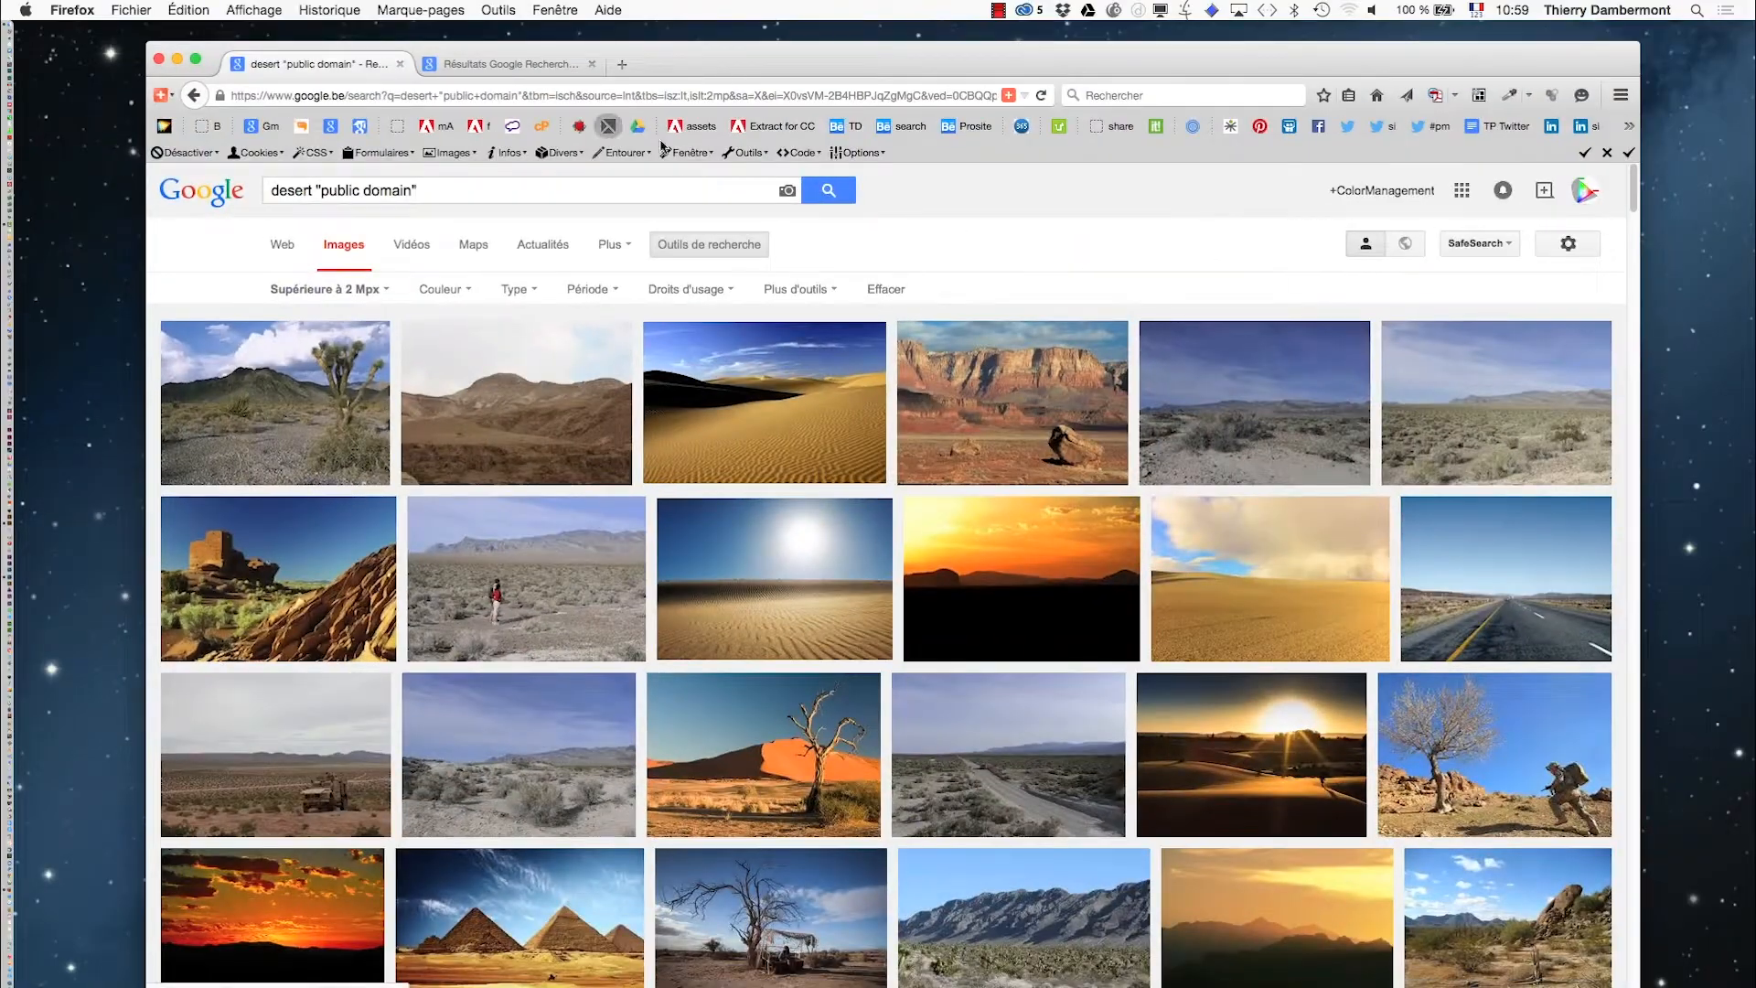
Step: Open the full-size Dragot.JPG photo of brown desert hills and choose the "AI initiation Carnaval jour 4" folder for saving it
left_click(568, 427)
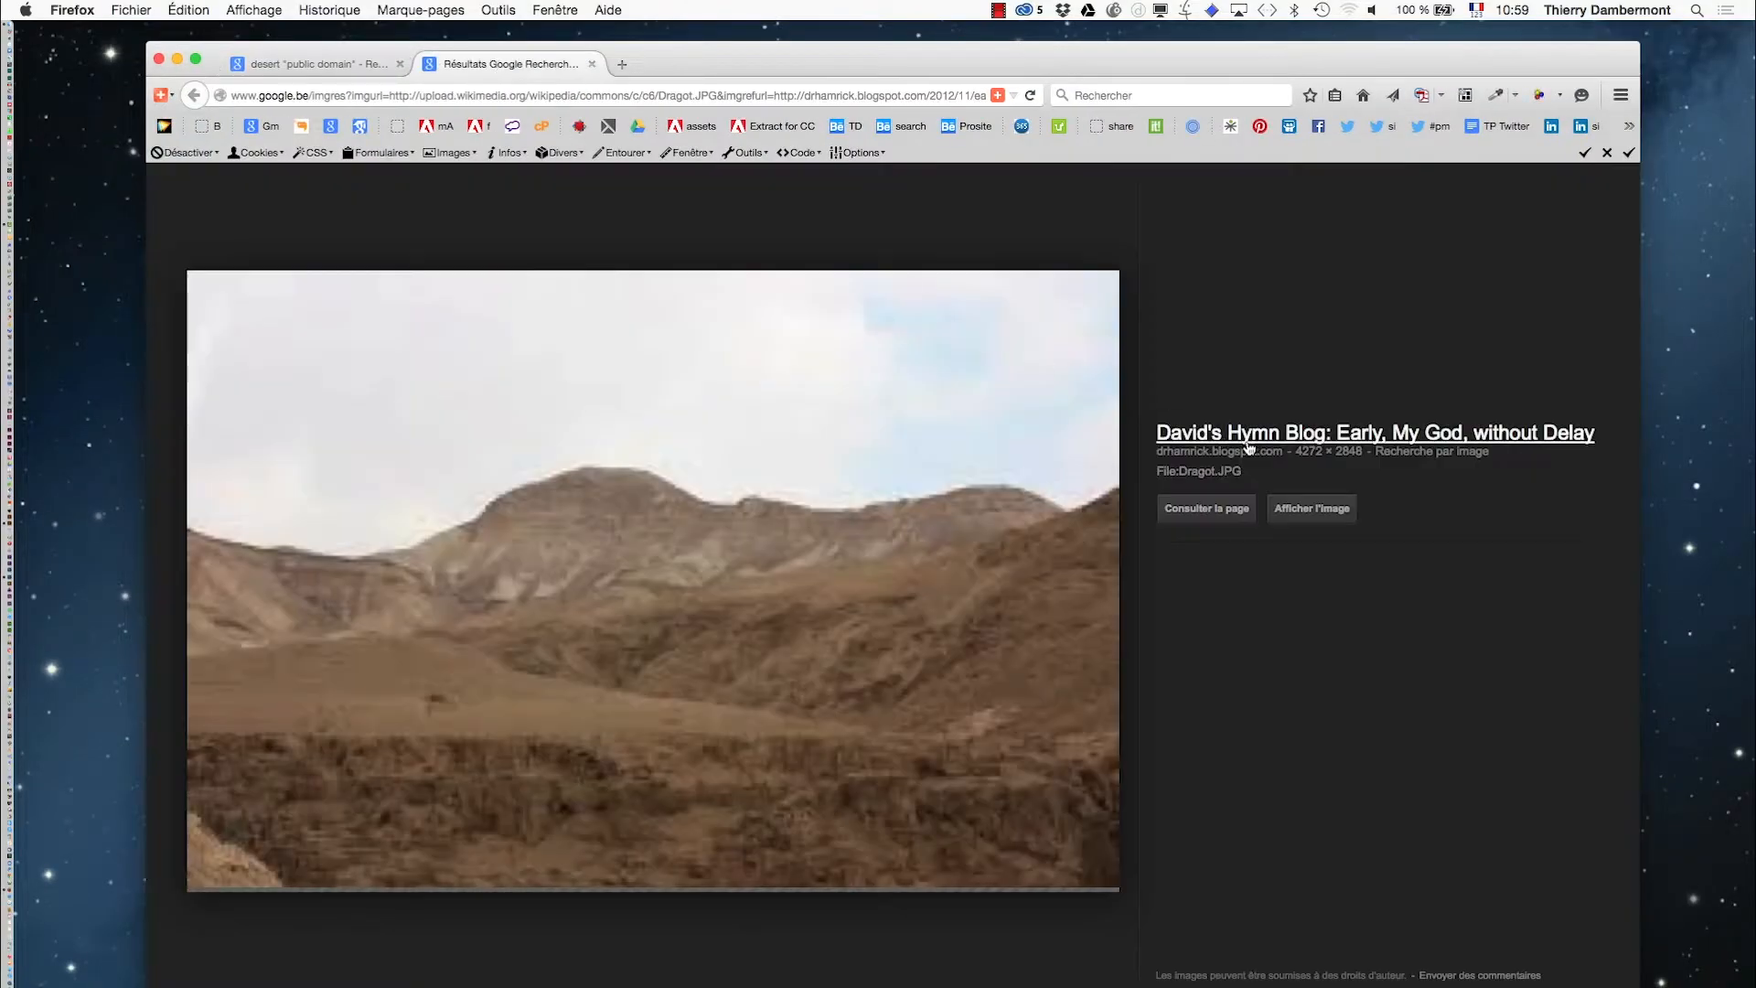
left_click(1312, 508)
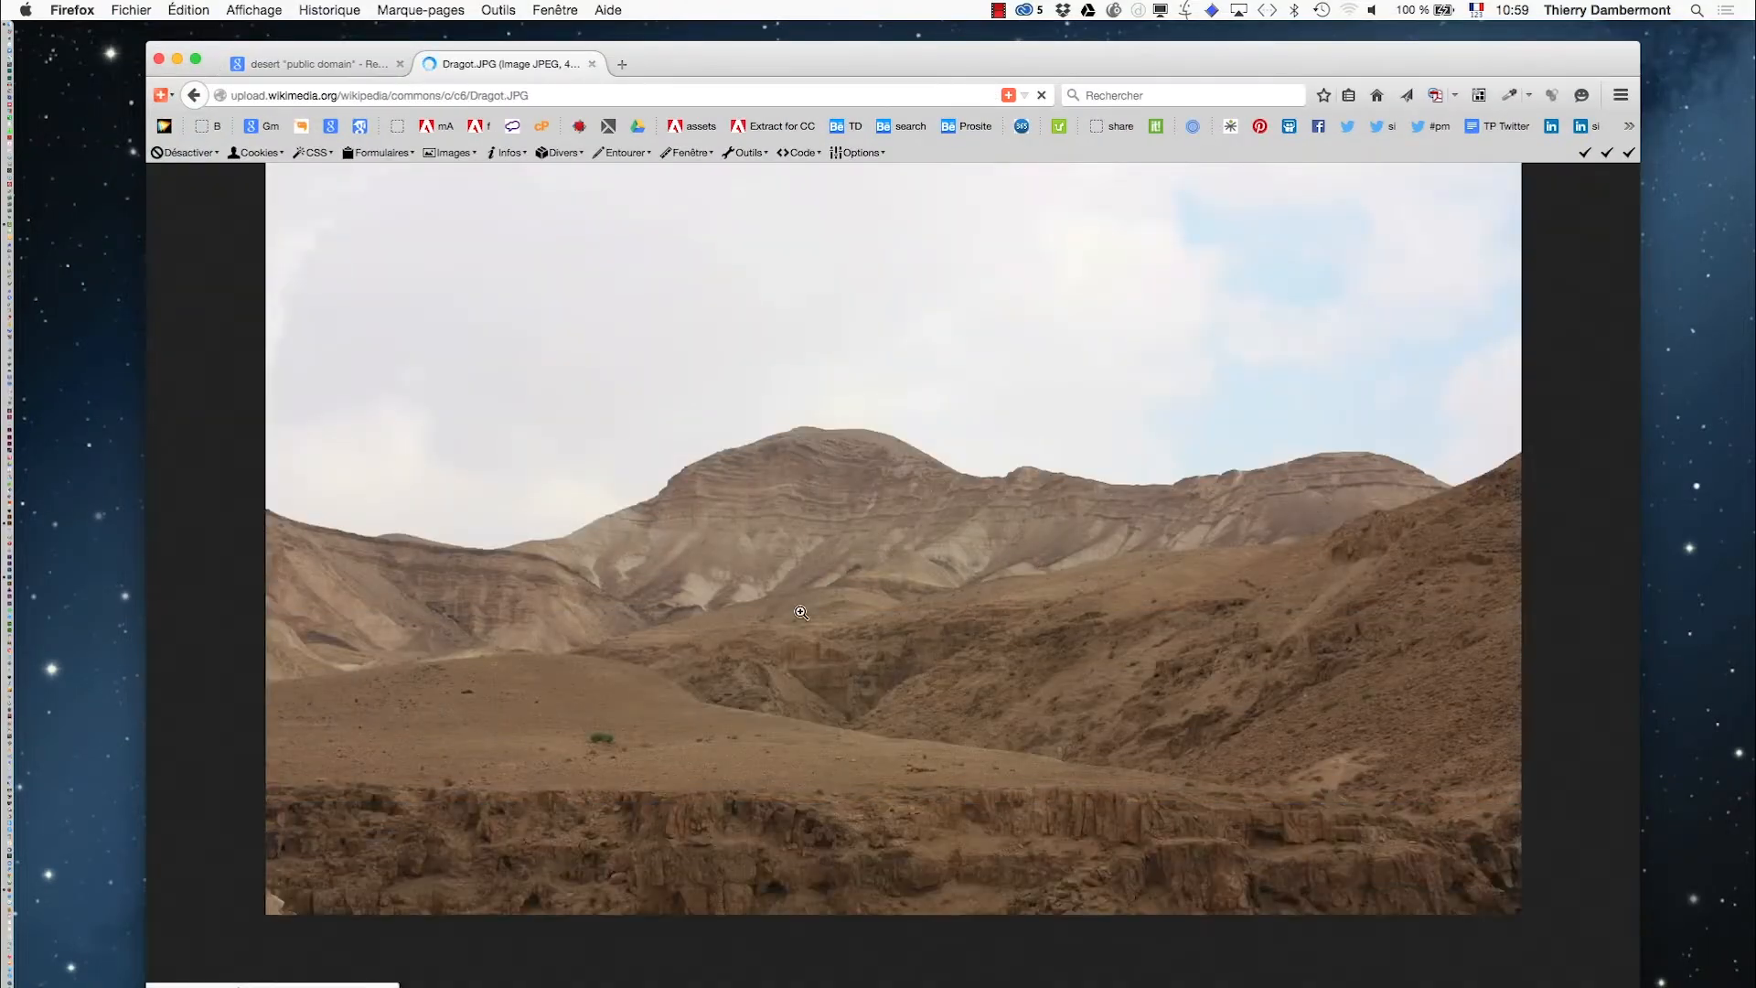
right_click(708, 554)
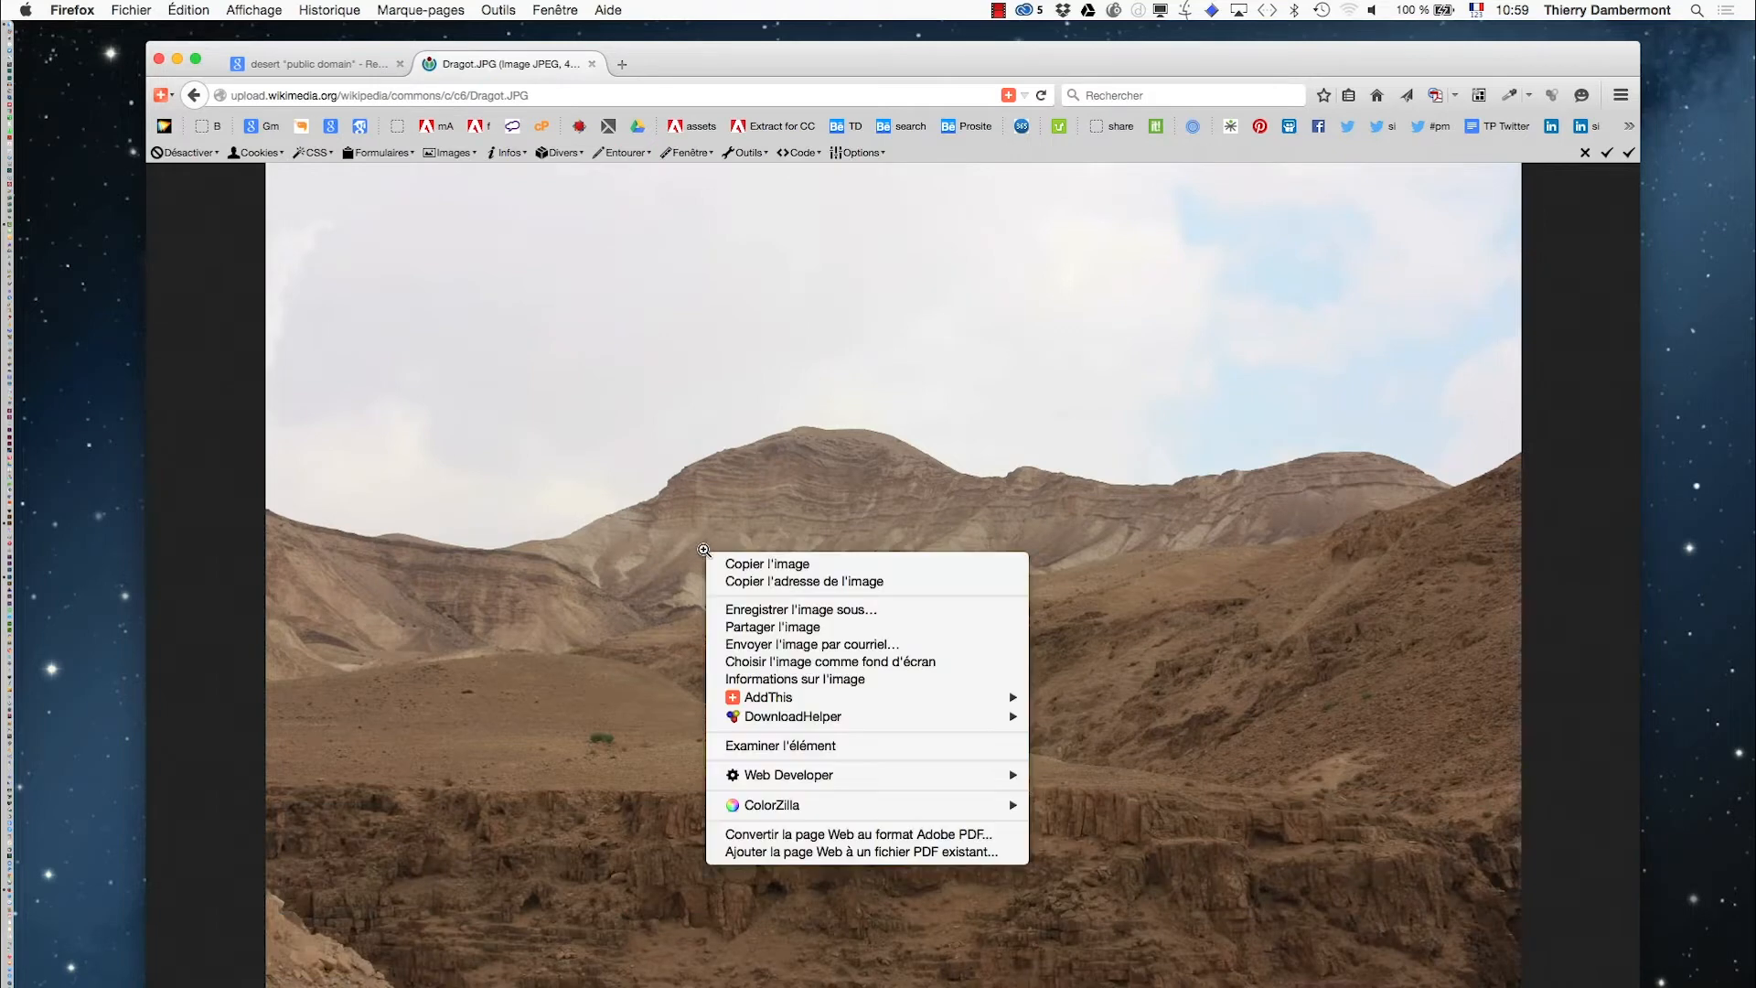
left_click(815, 611)
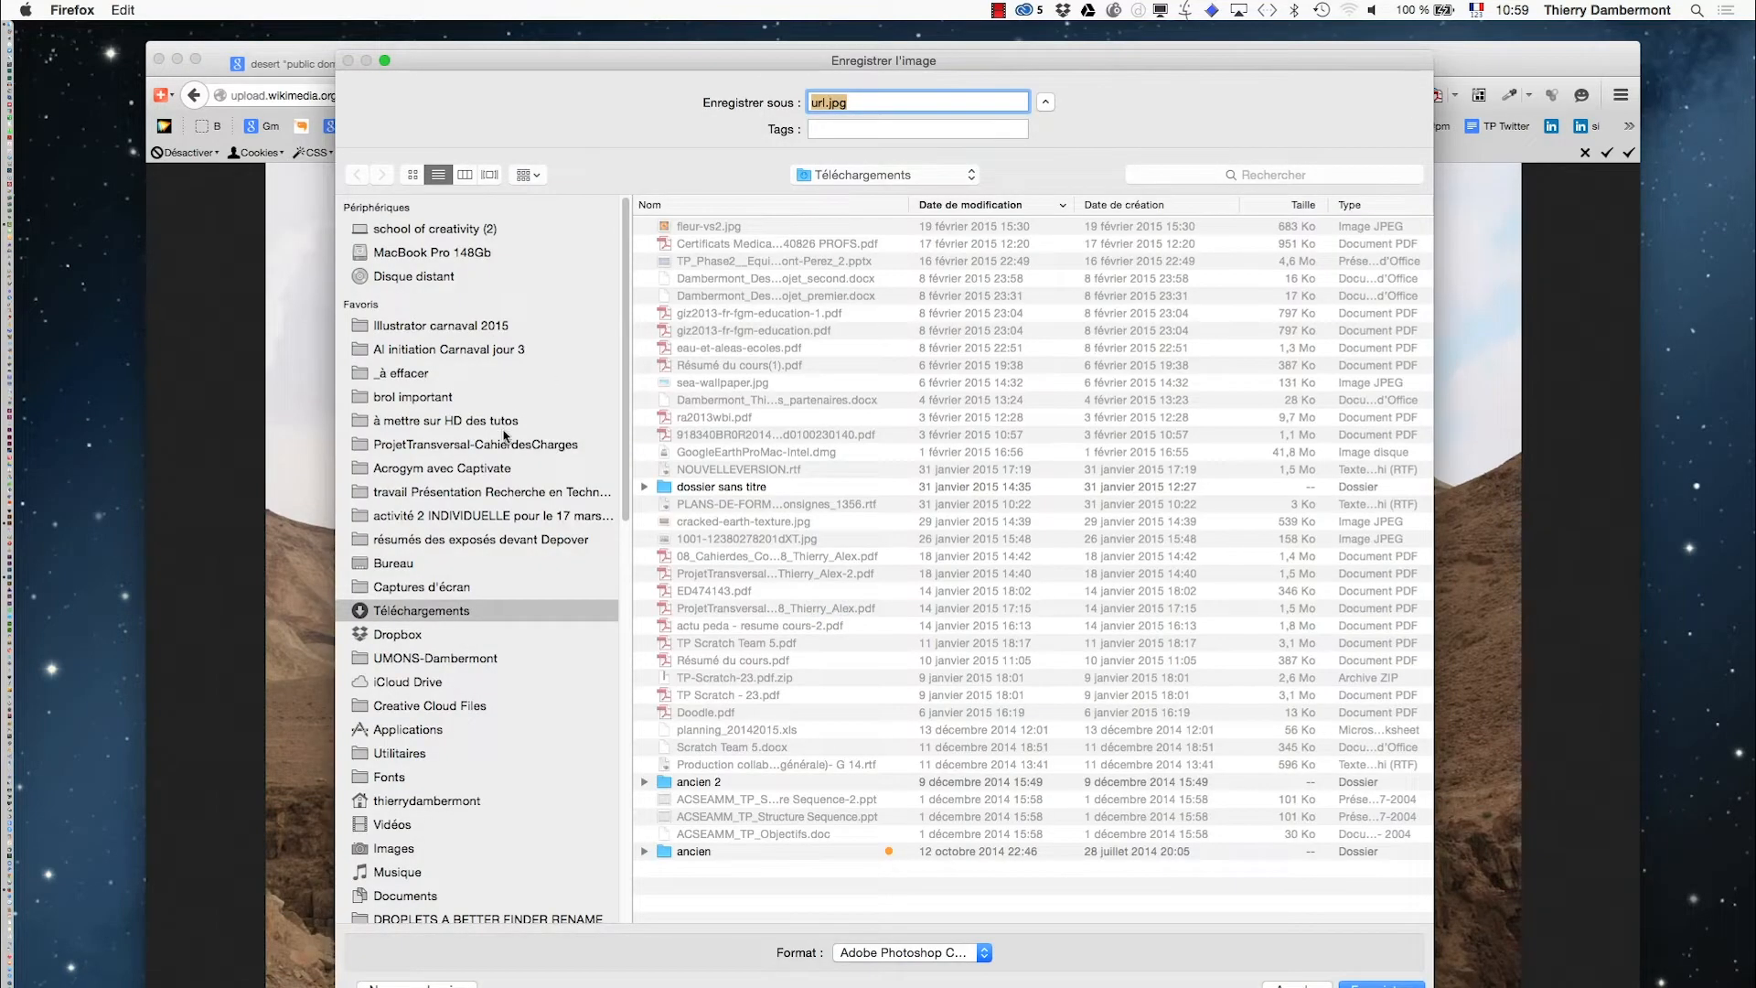
left_click(511, 379)
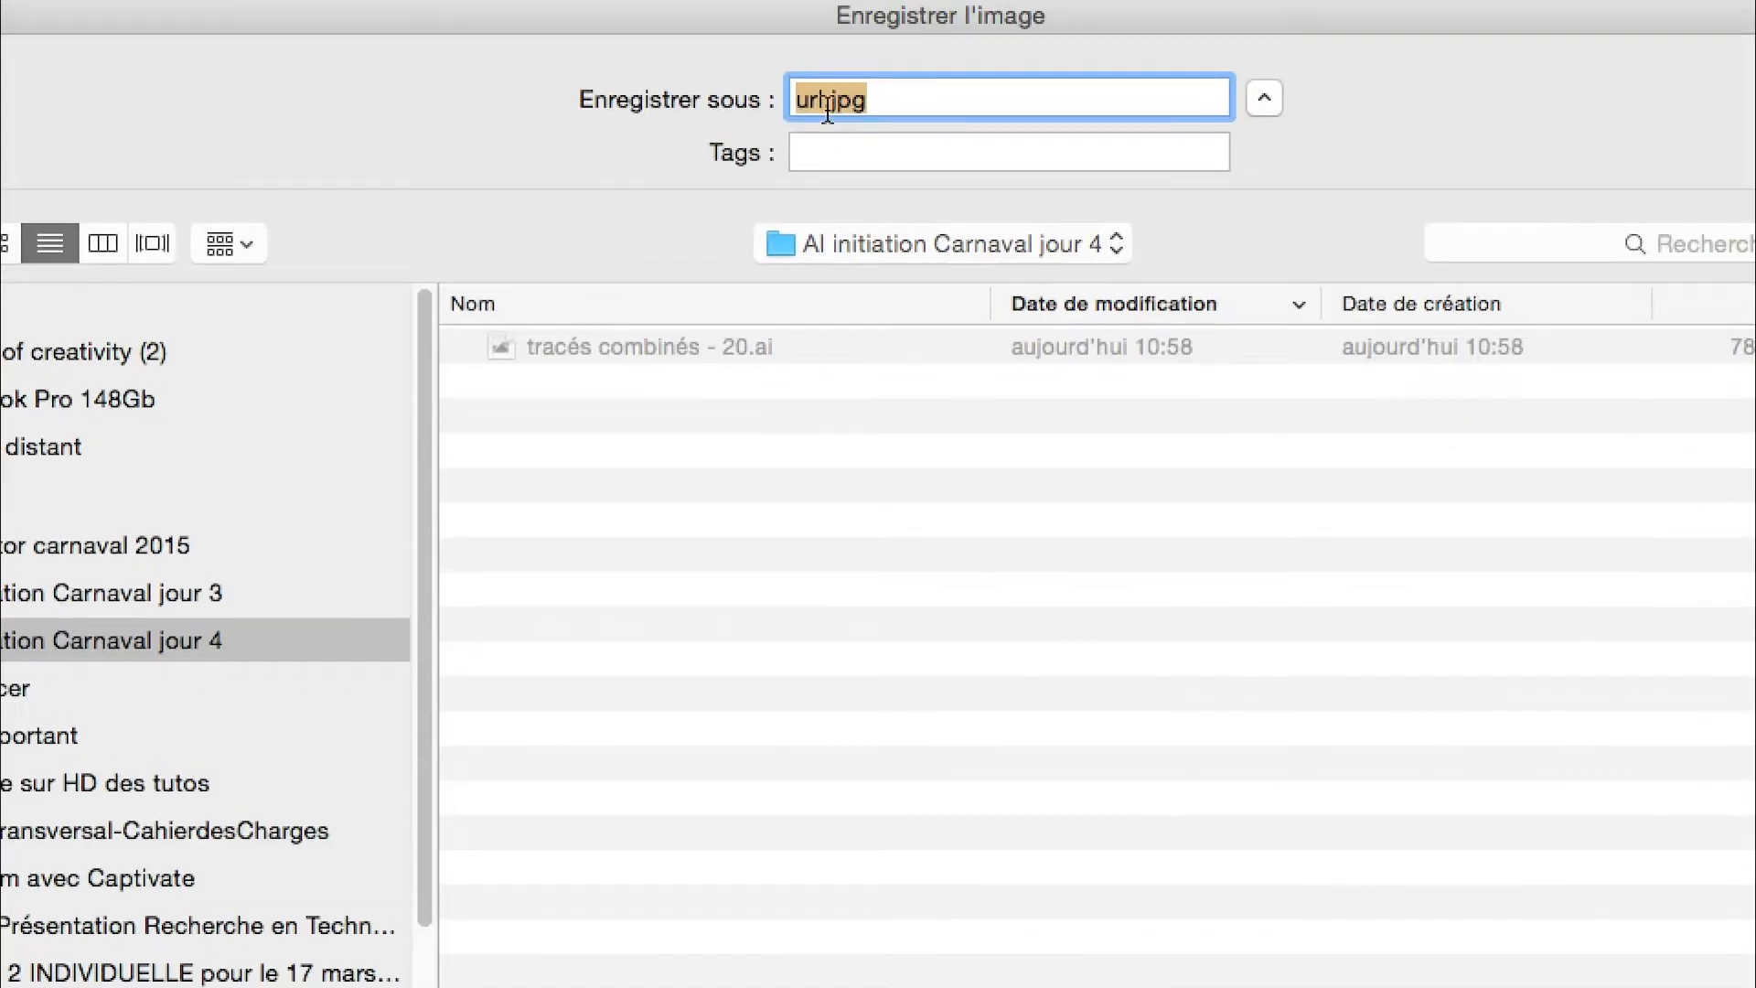
Step: Name the image file desert.jpg, keeping its extension
left_click(827, 102)
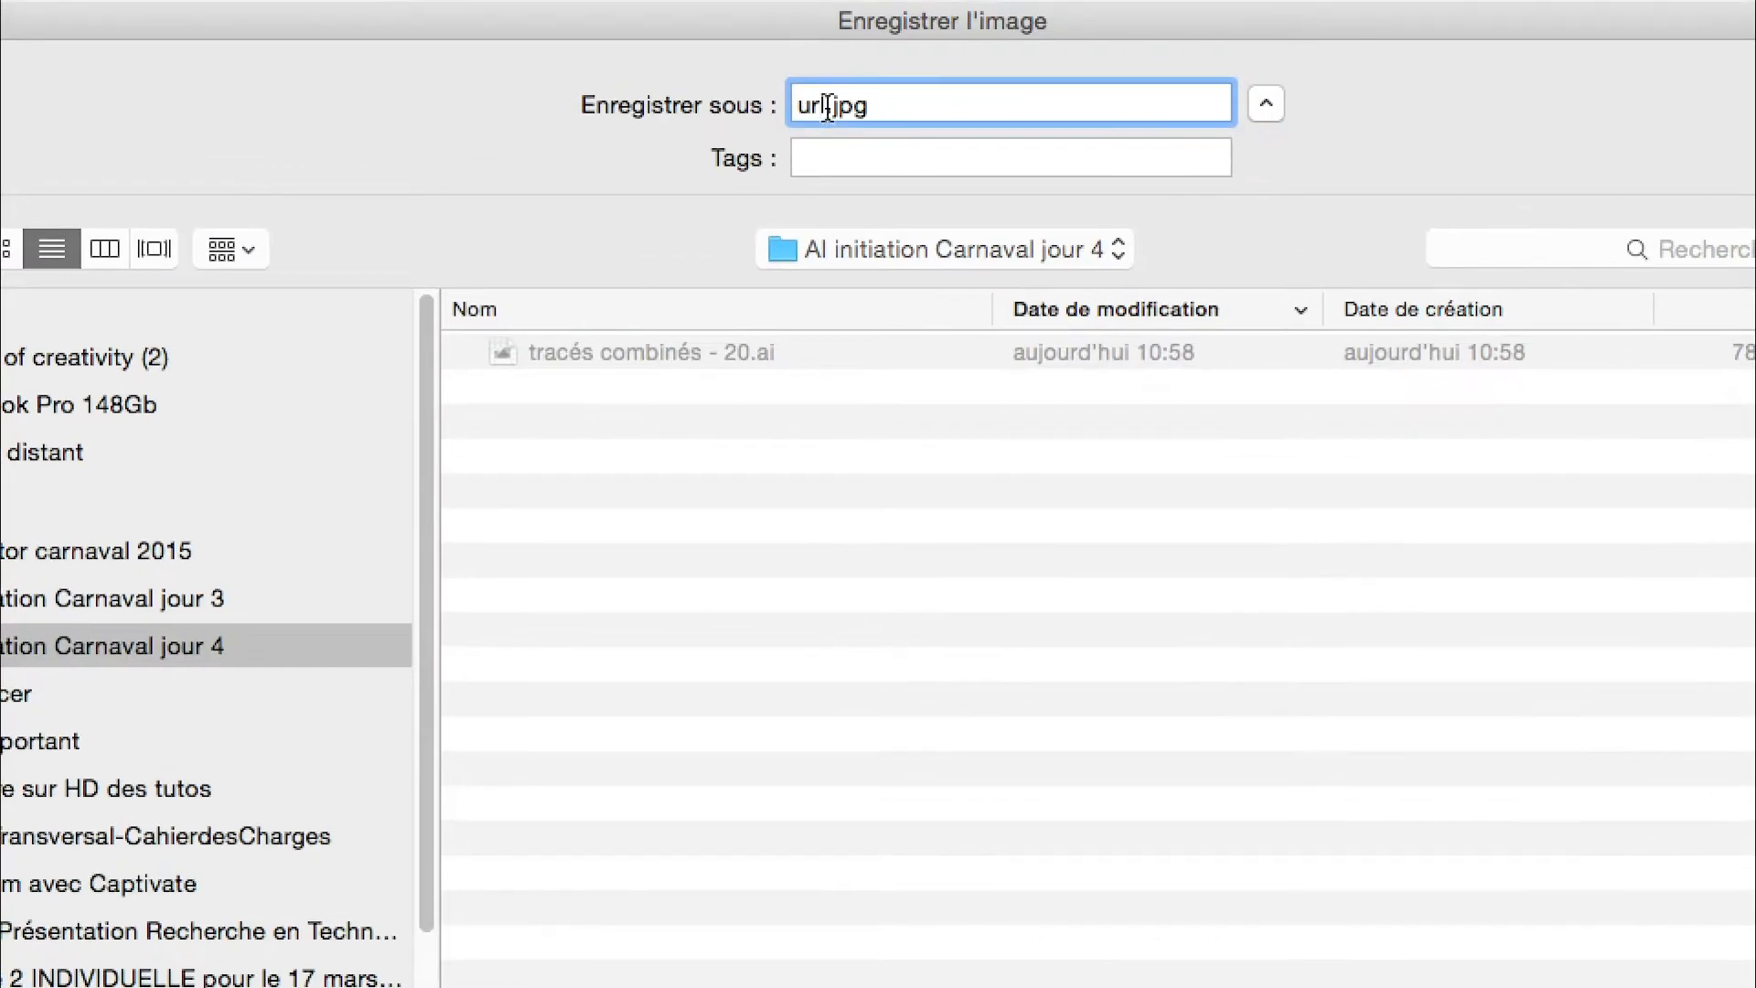
double_click(827, 106)
type("dsert")
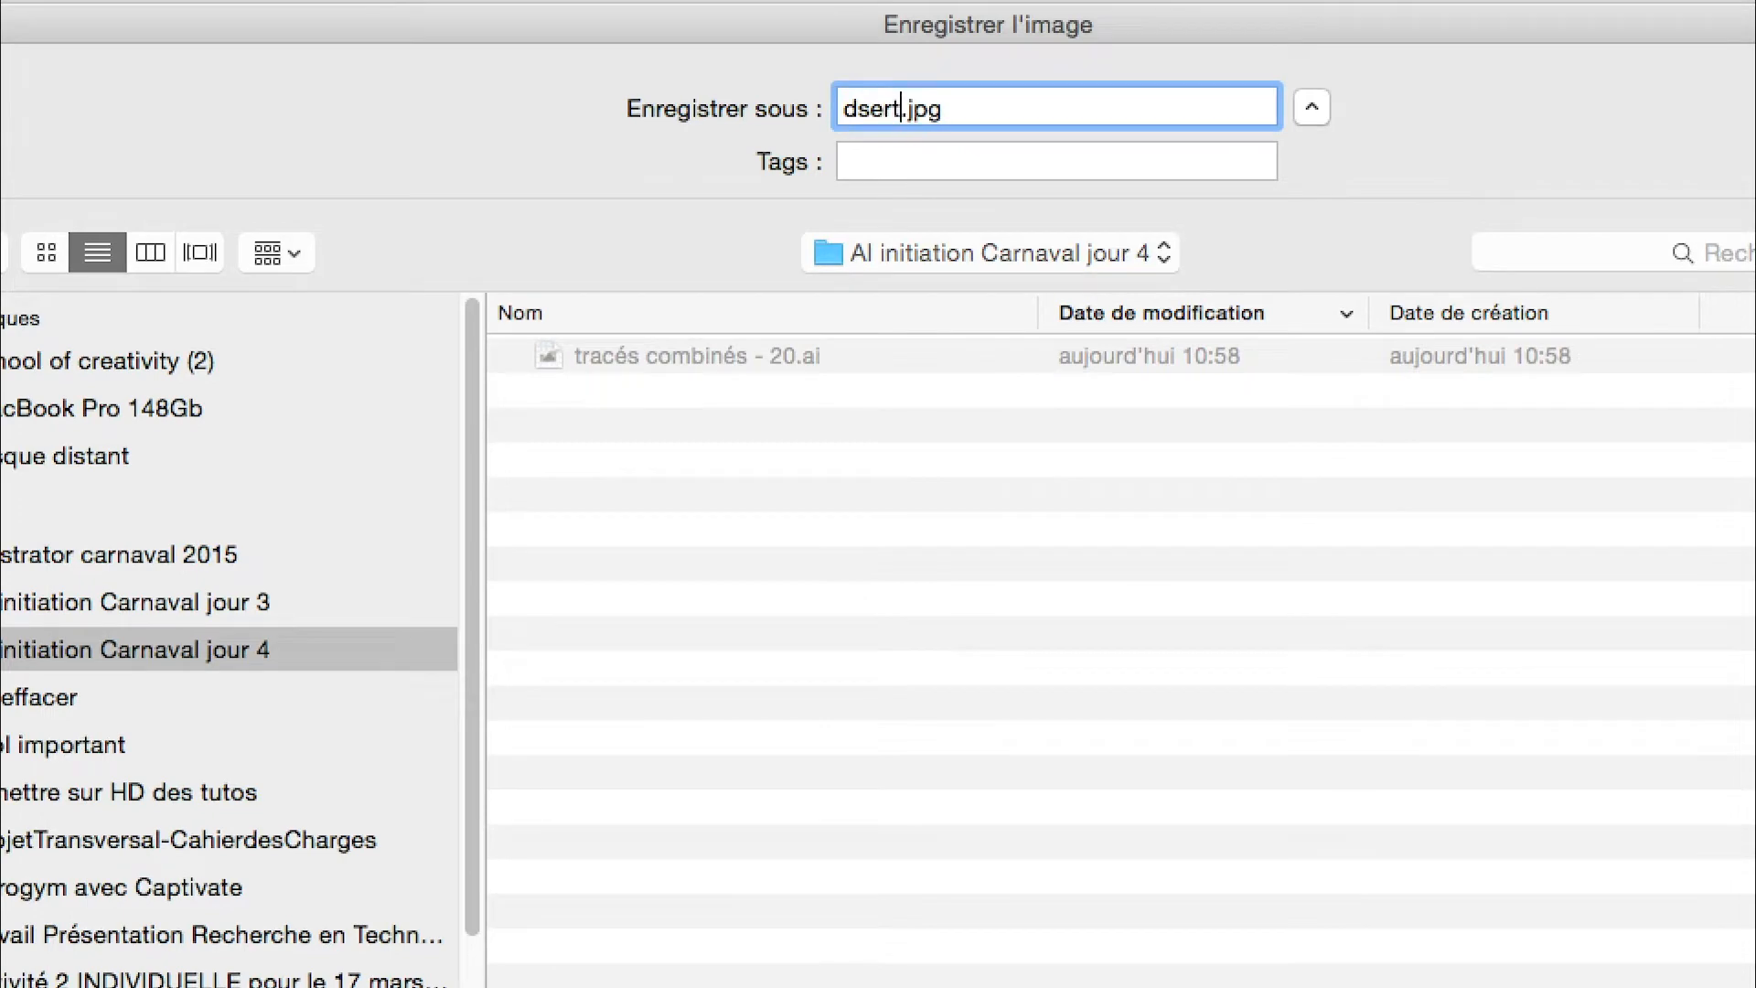
key("BackSpace")
key("BackSpace")
key("BackSpace")
key("BackSpace")
type("esert")
key("super+Tab")
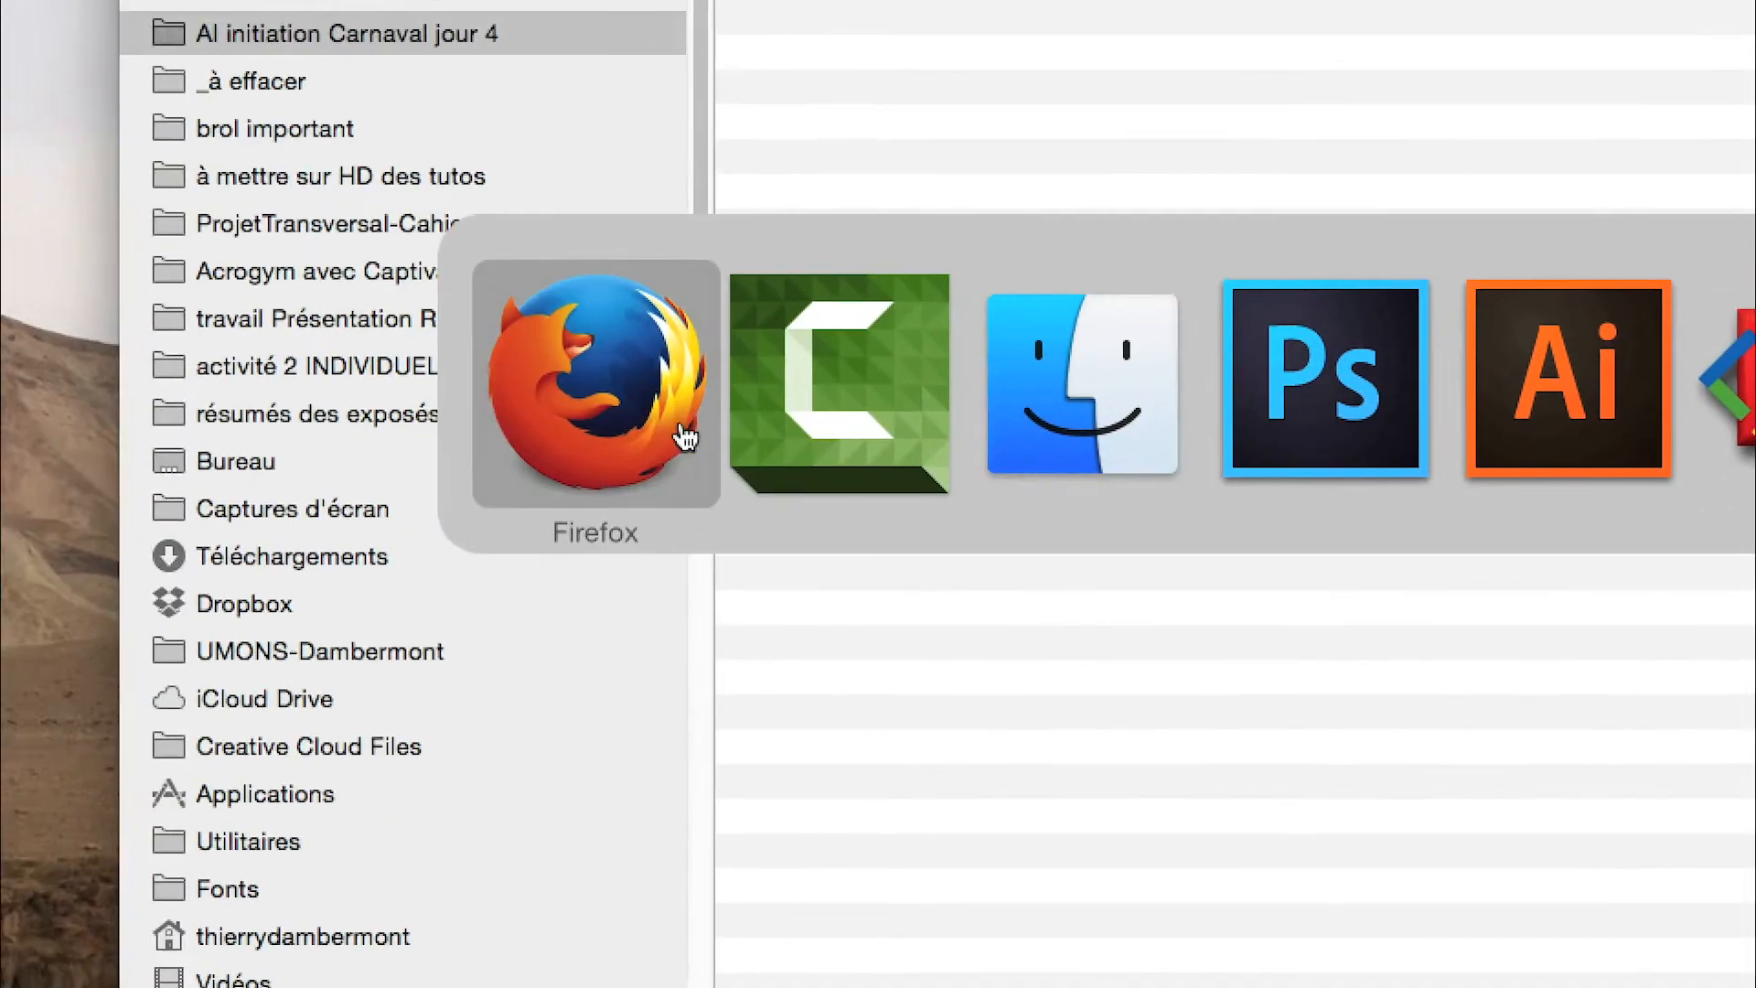
left_click(640, 428)
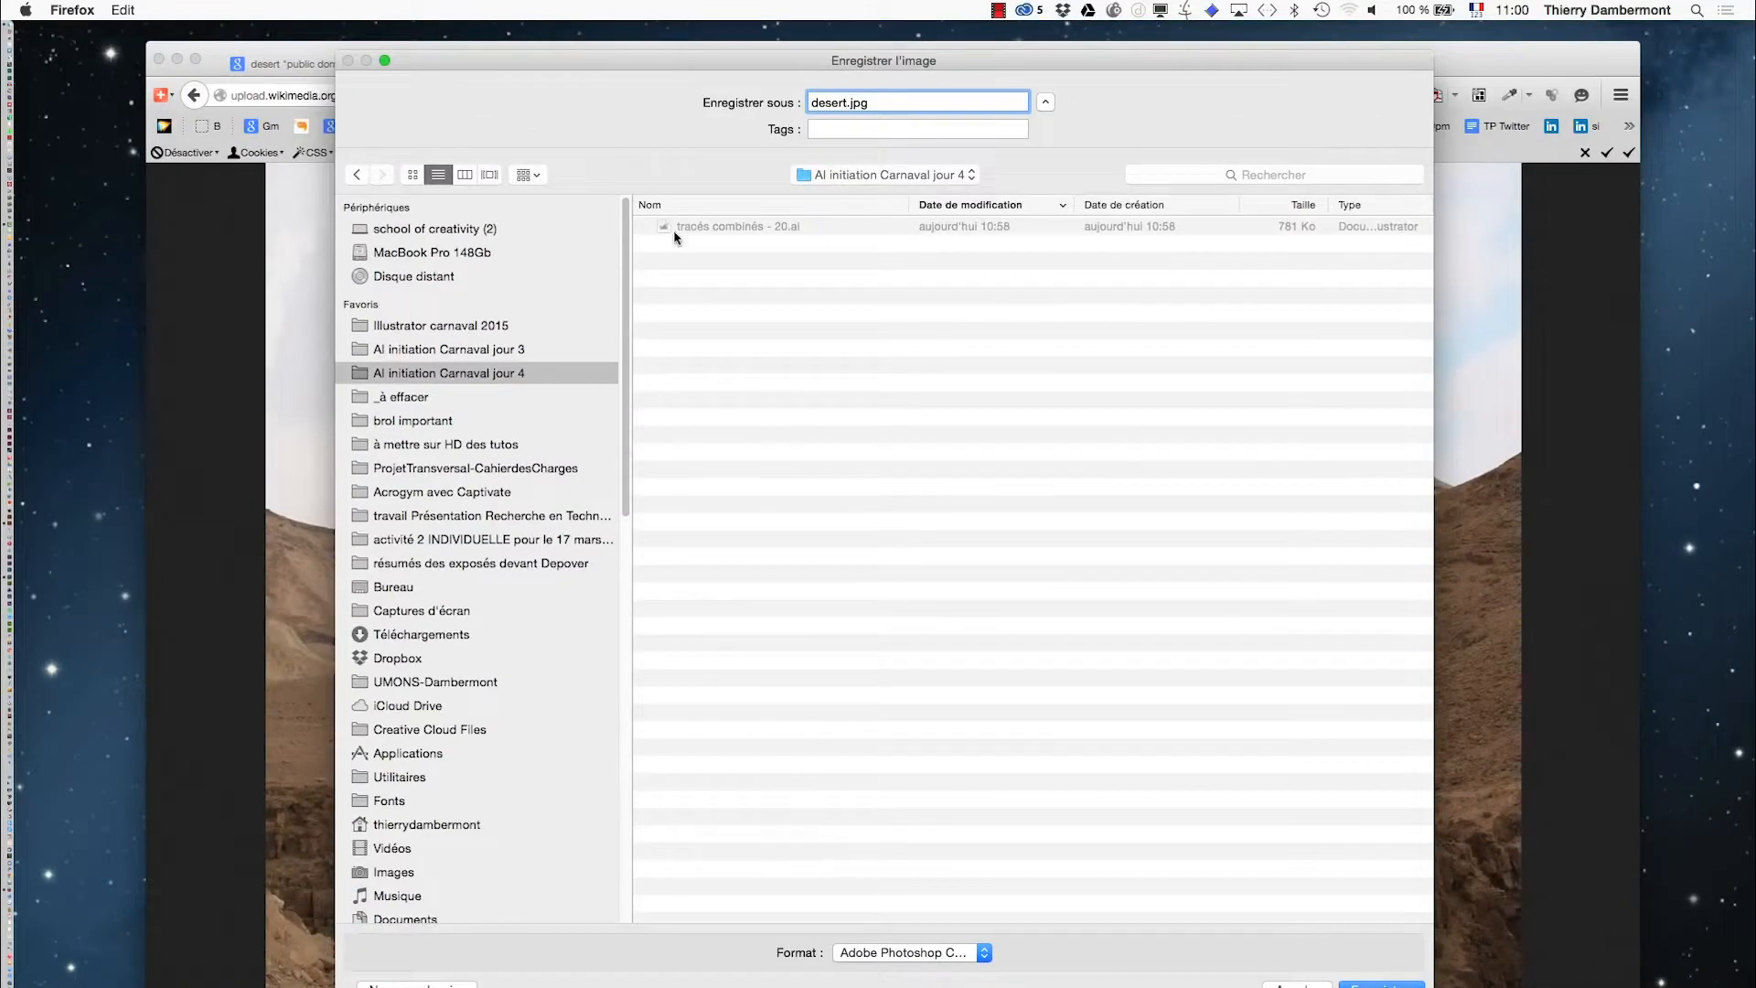
Step: Extend the file name to desert-Dragot.jpg, shifting the save dialog to reveal the source name, and save the photo
left_click_drag(644, 60, 755, 182)
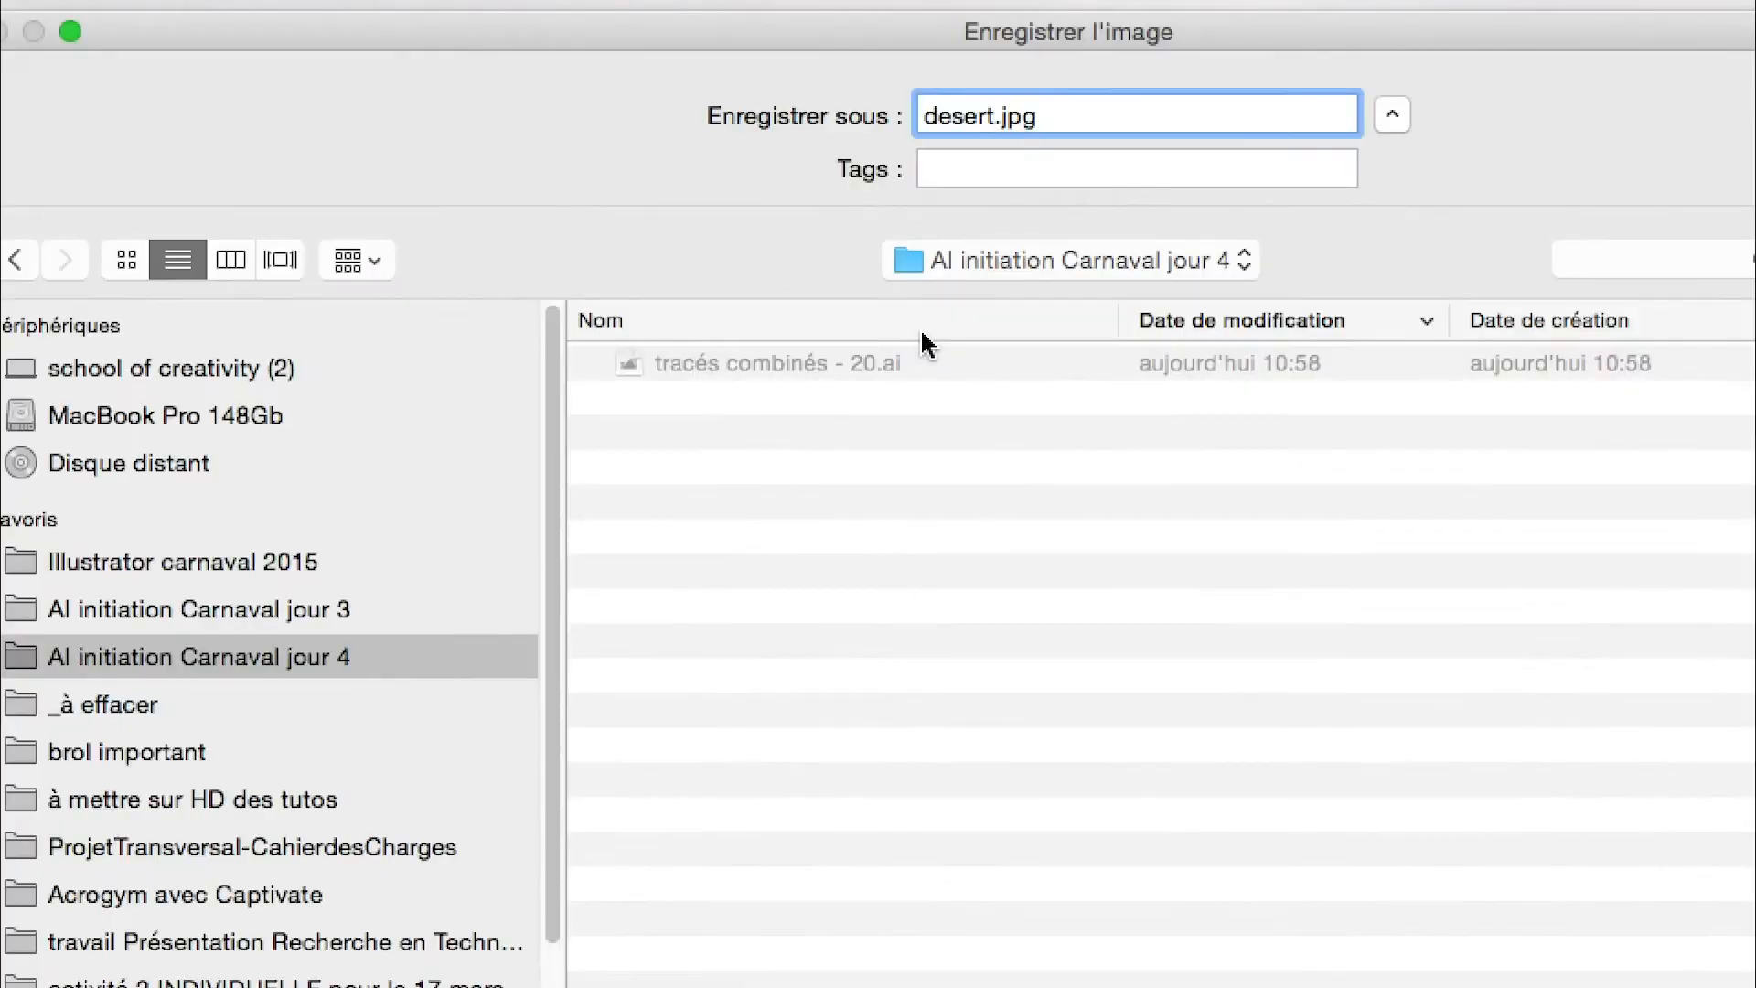
type("-Dragot")
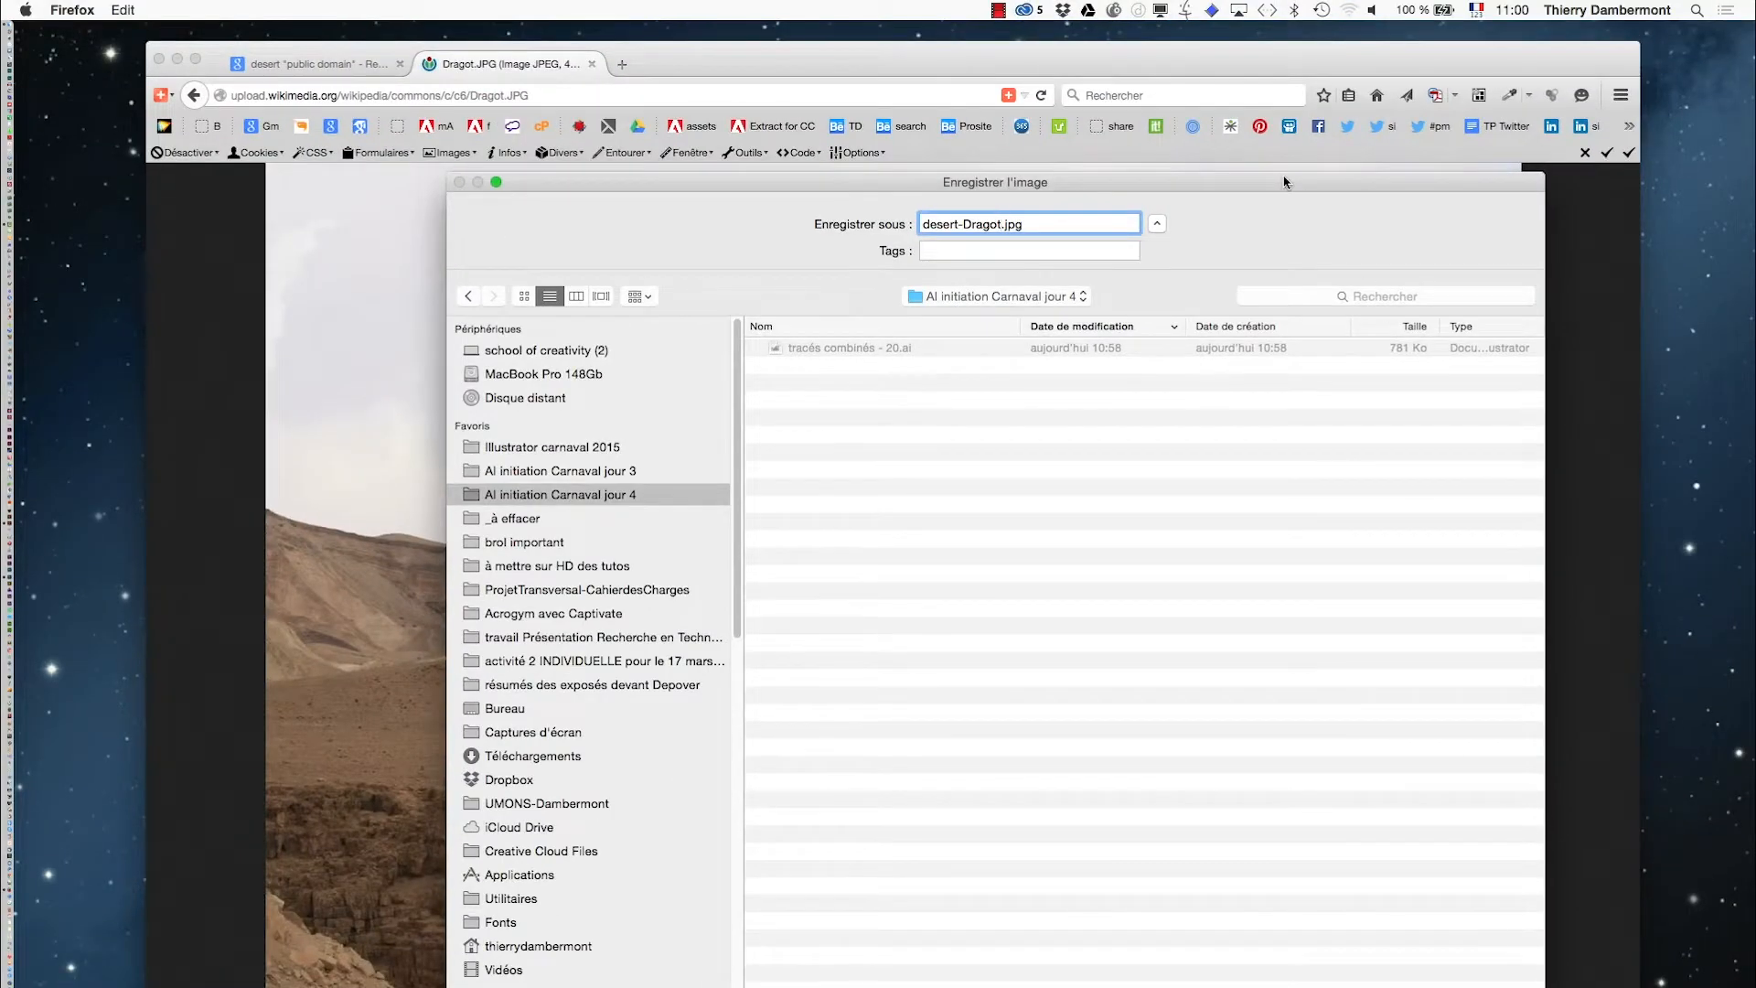
left_click_drag(1289, 183, 1237, 67)
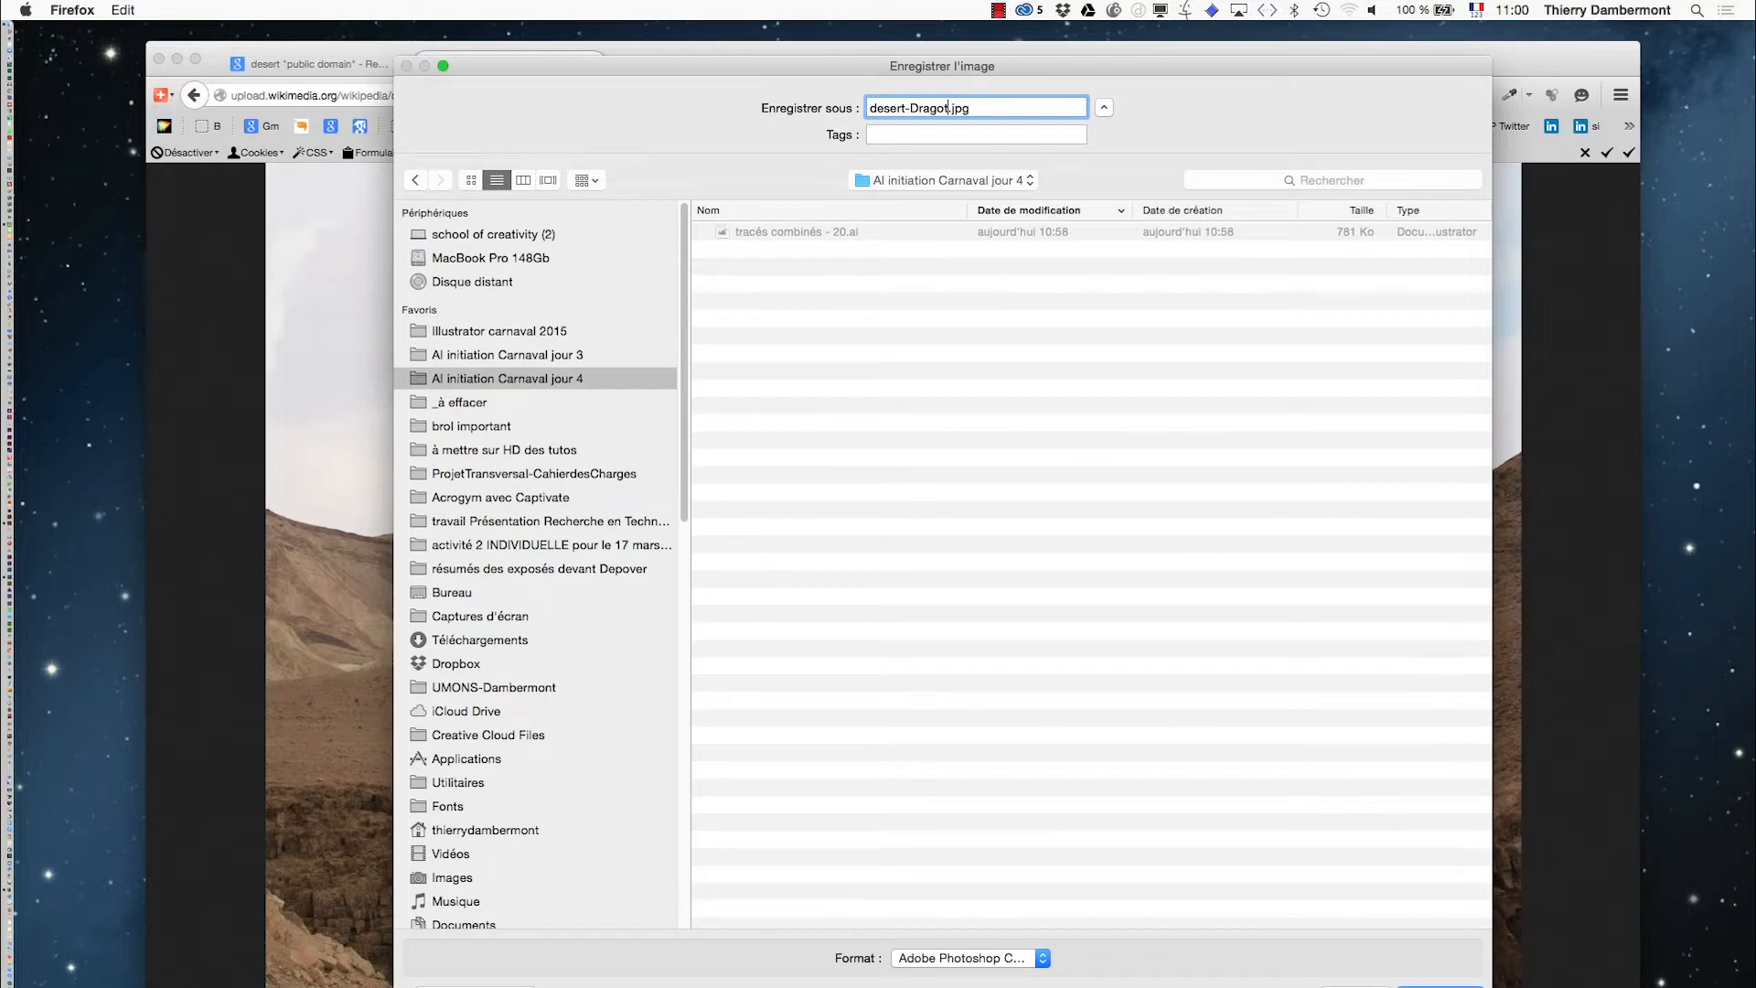
left_click(1440, 572)
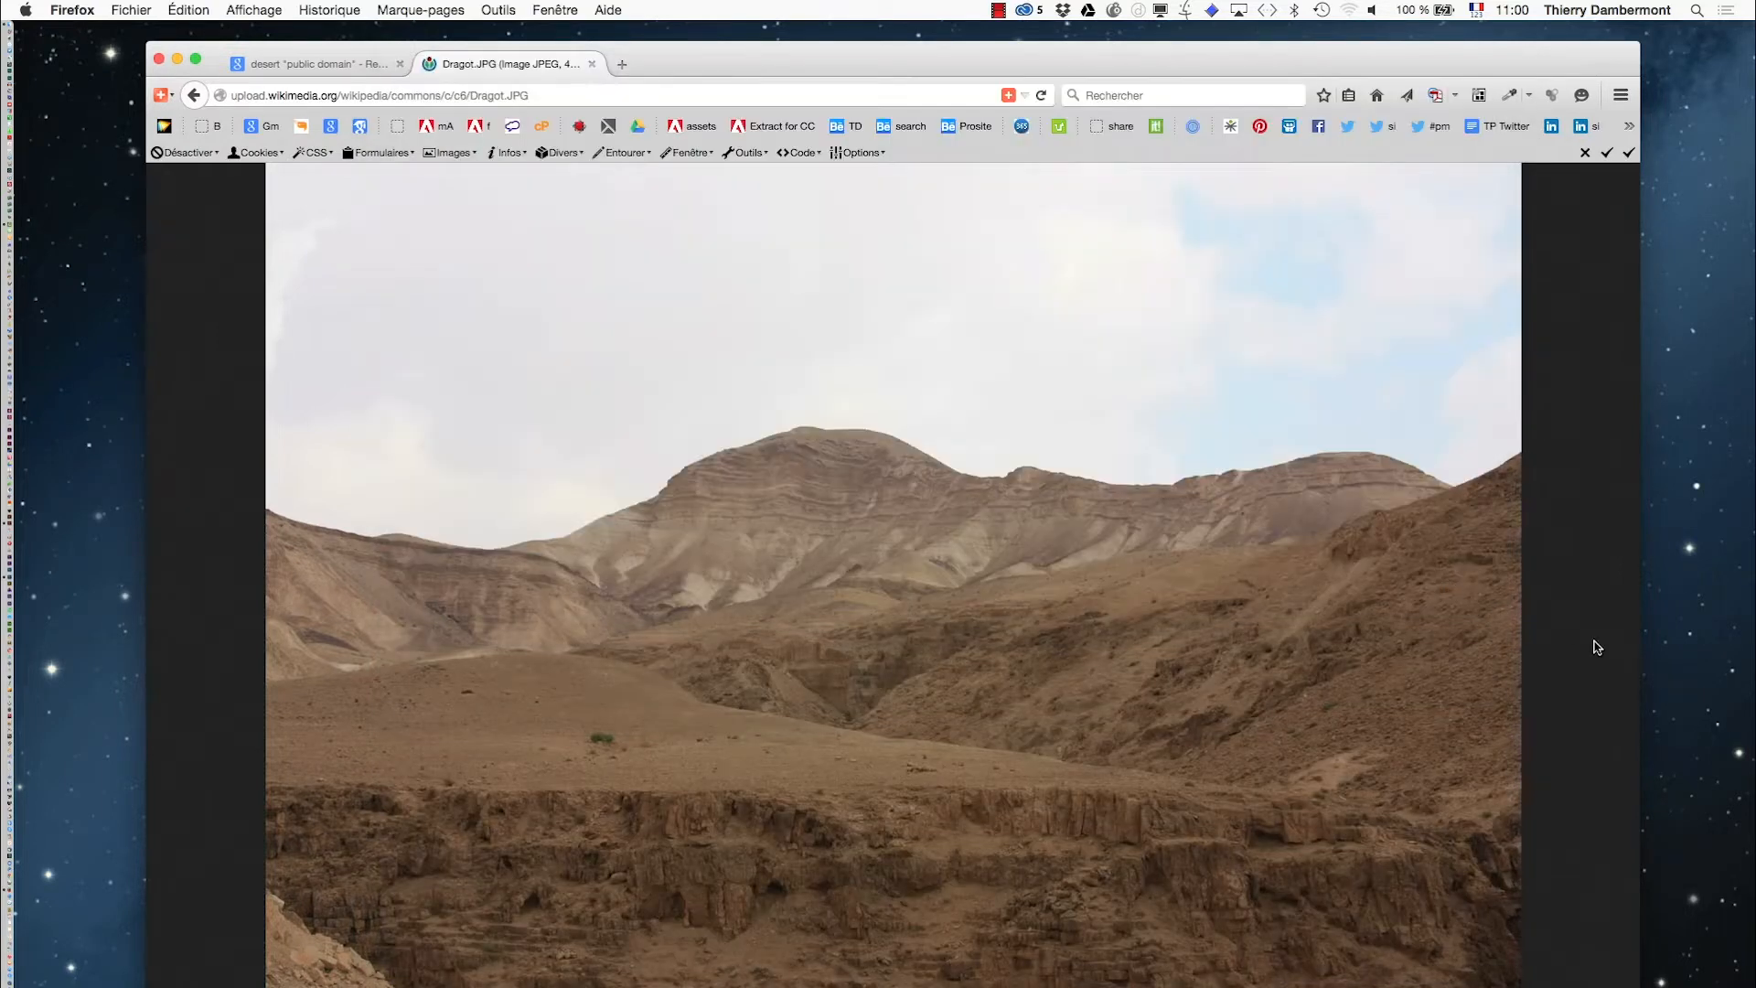
Step: Switch to Photoshop and open desert-Dragot.jpg from the "AI initiation Carnaval jour 4" folder
key("super+Tab")
key("super+Tab")
key("super+Tab")
left_click(968, 581)
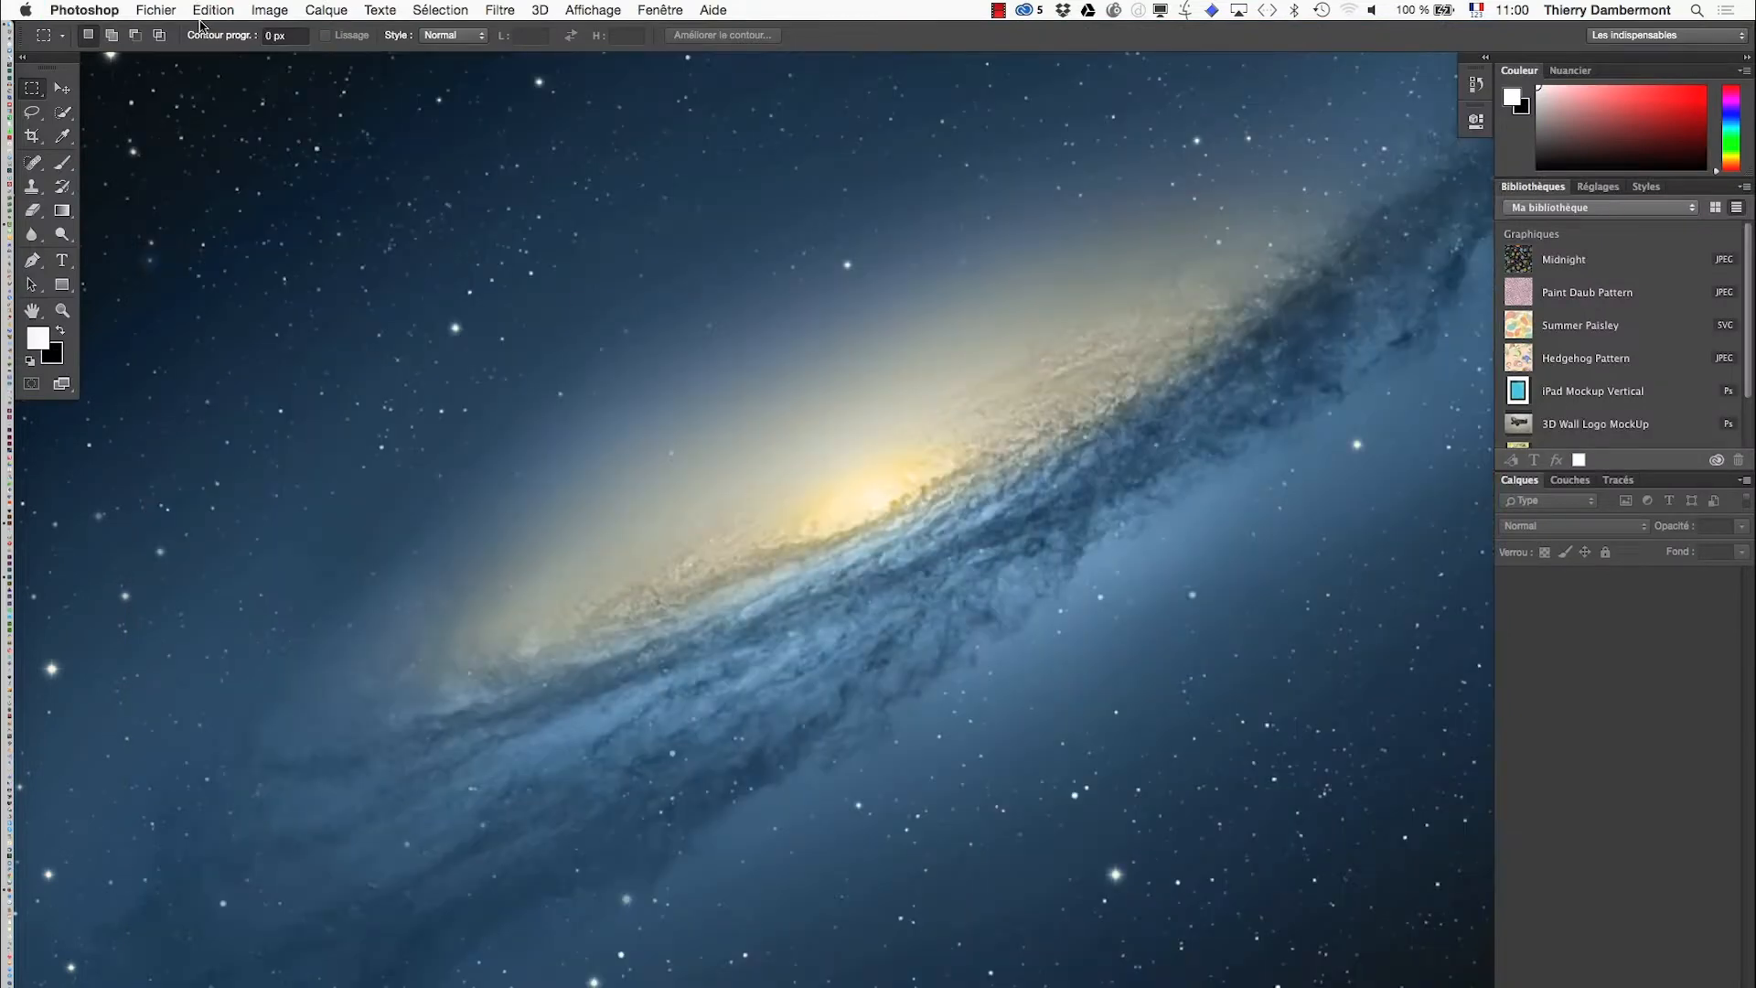
left_click(153, 10)
left_click(167, 45)
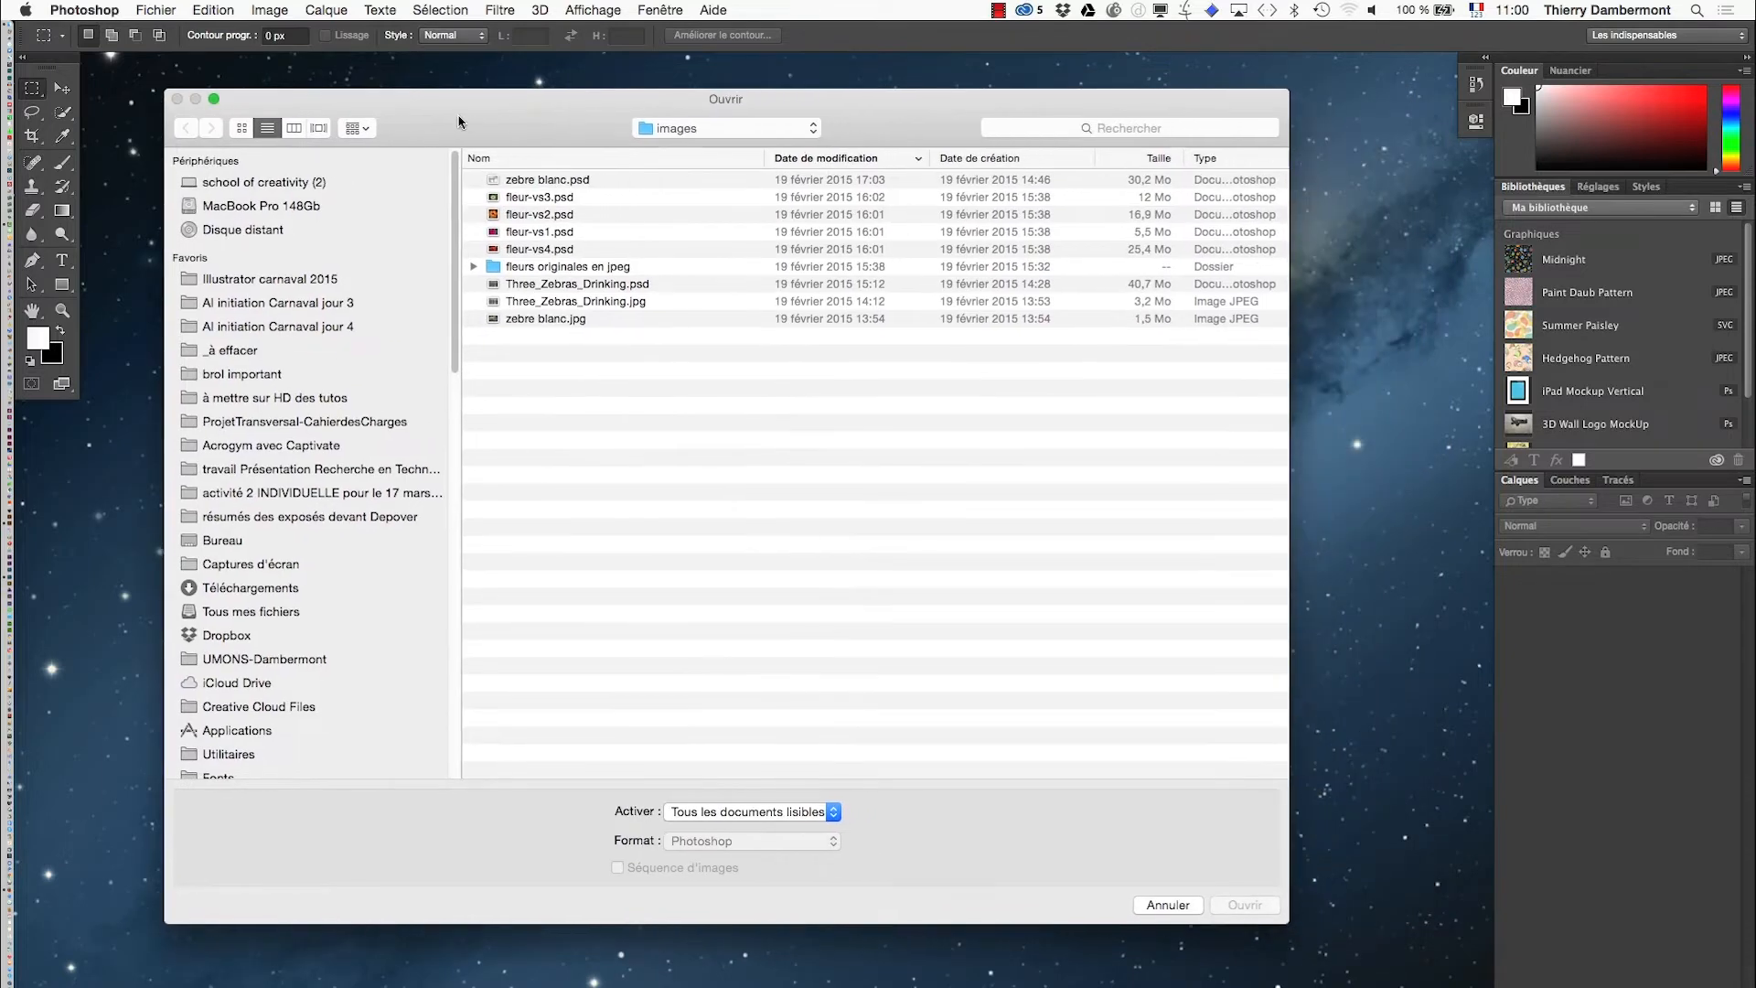
left_click(317, 328)
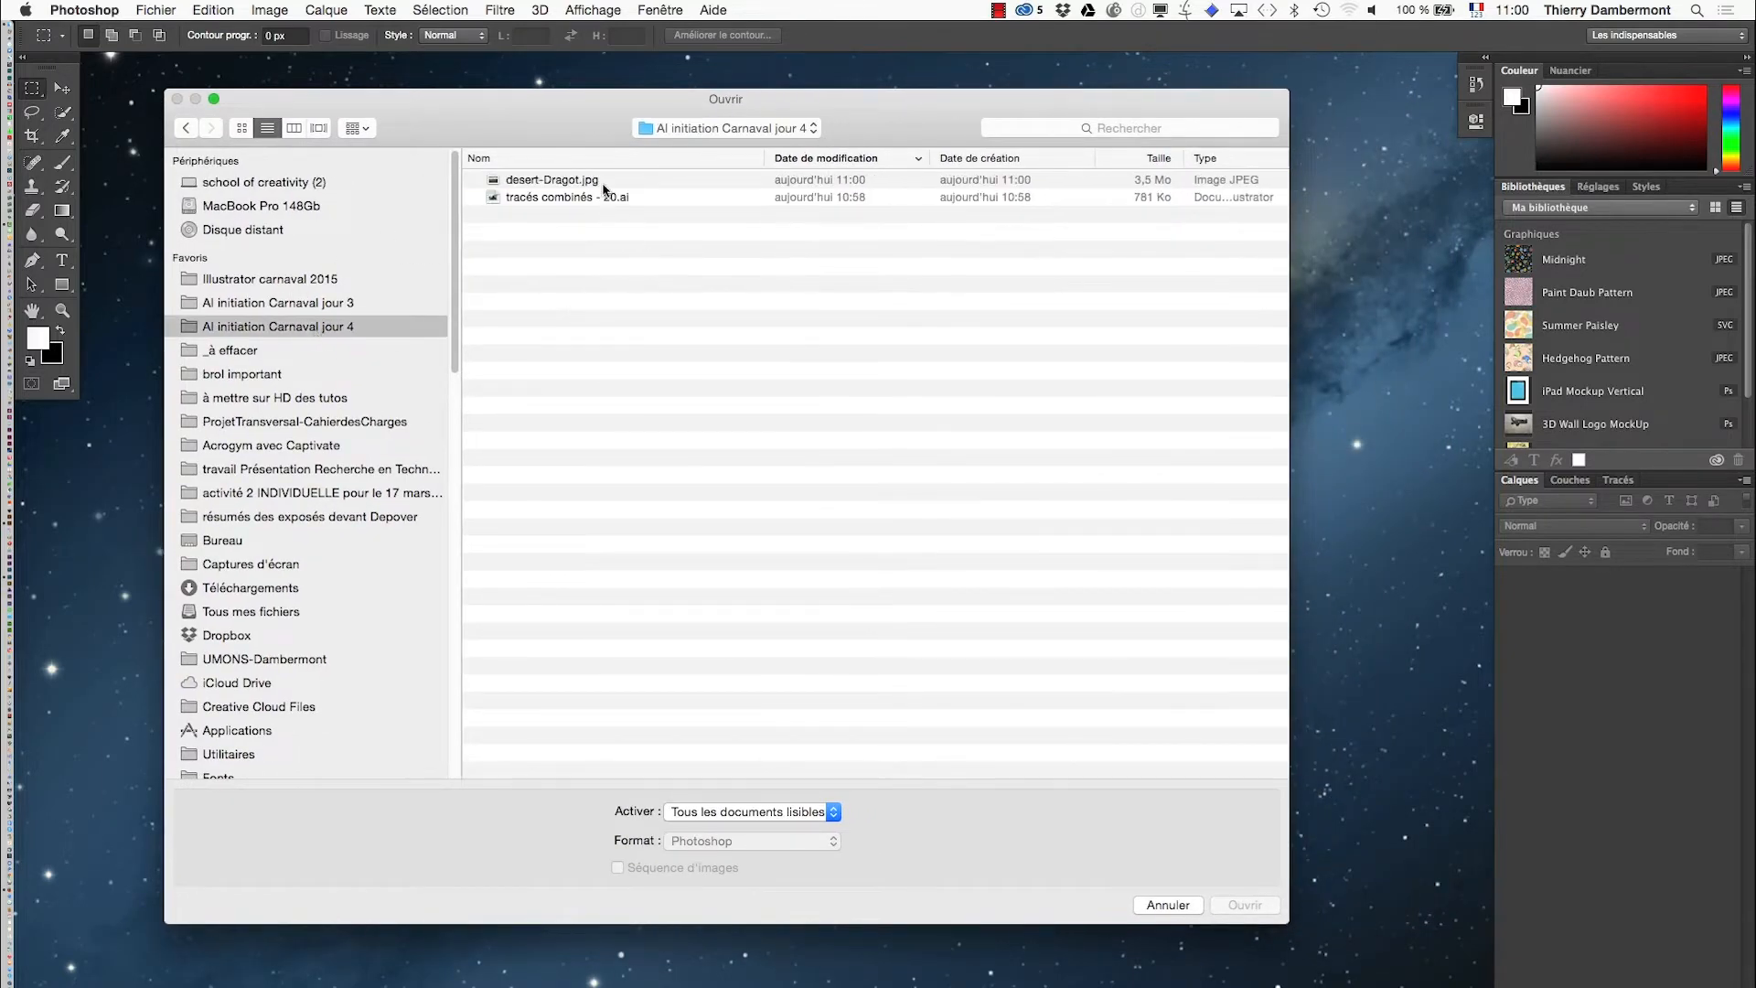
left_click(603, 183)
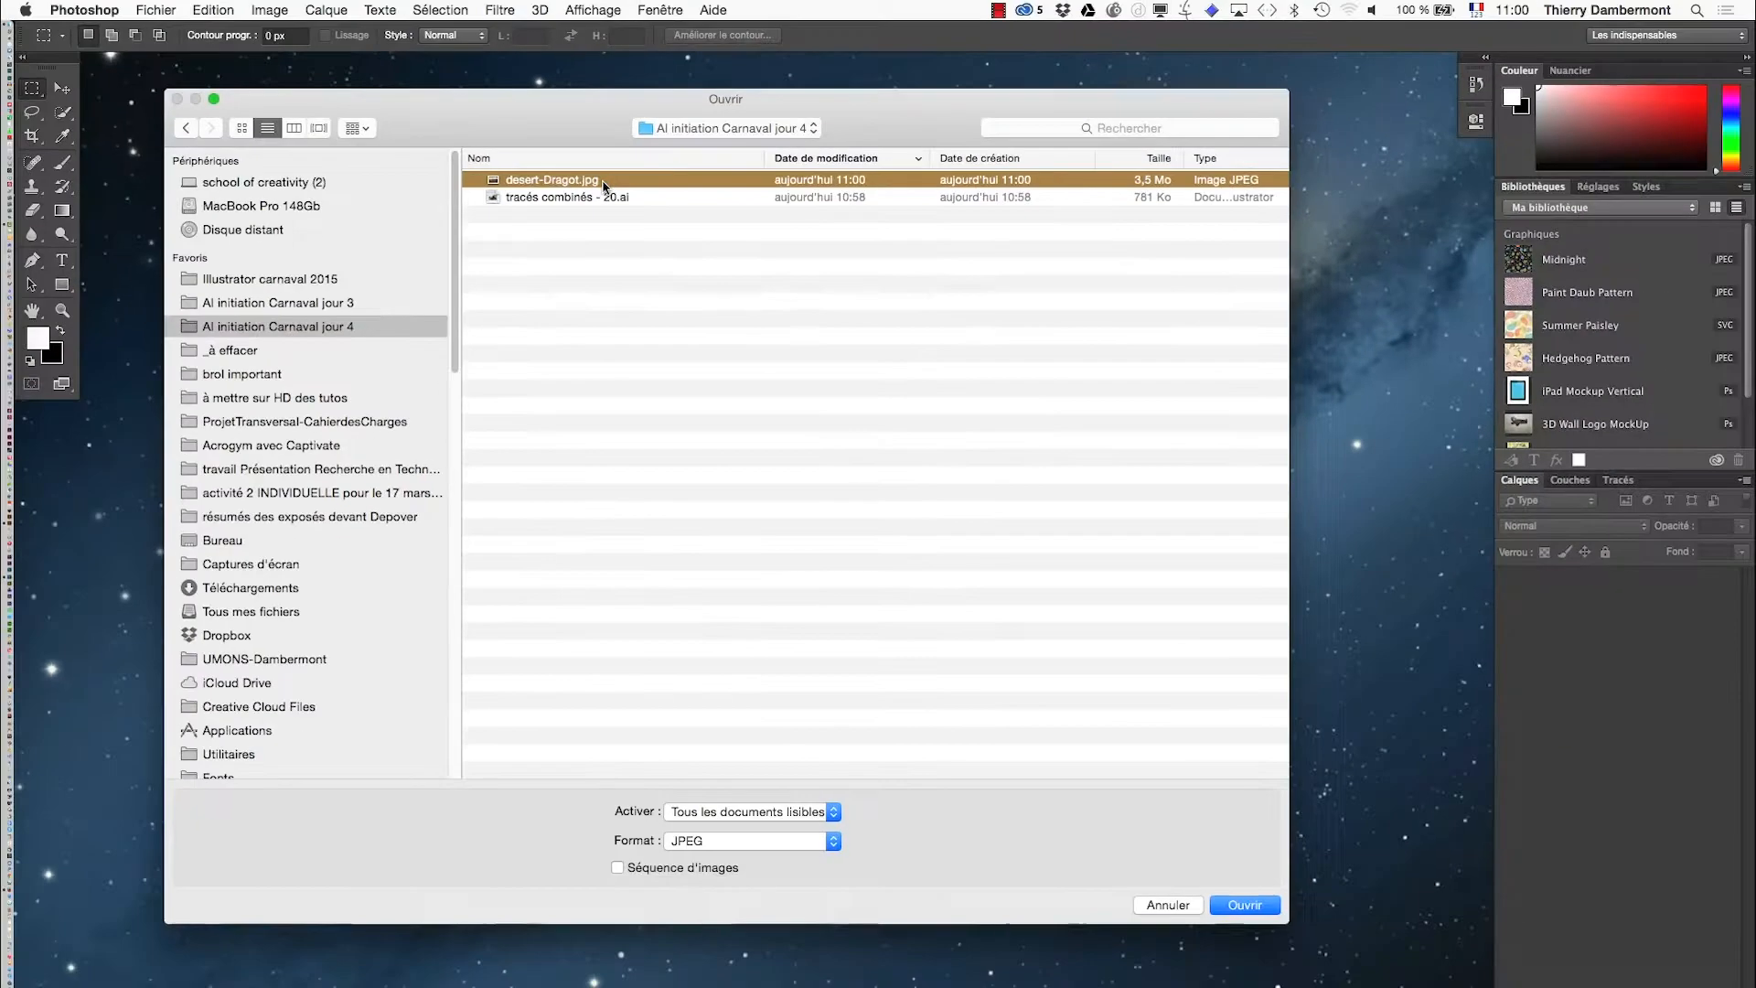
left_click(1230, 909)
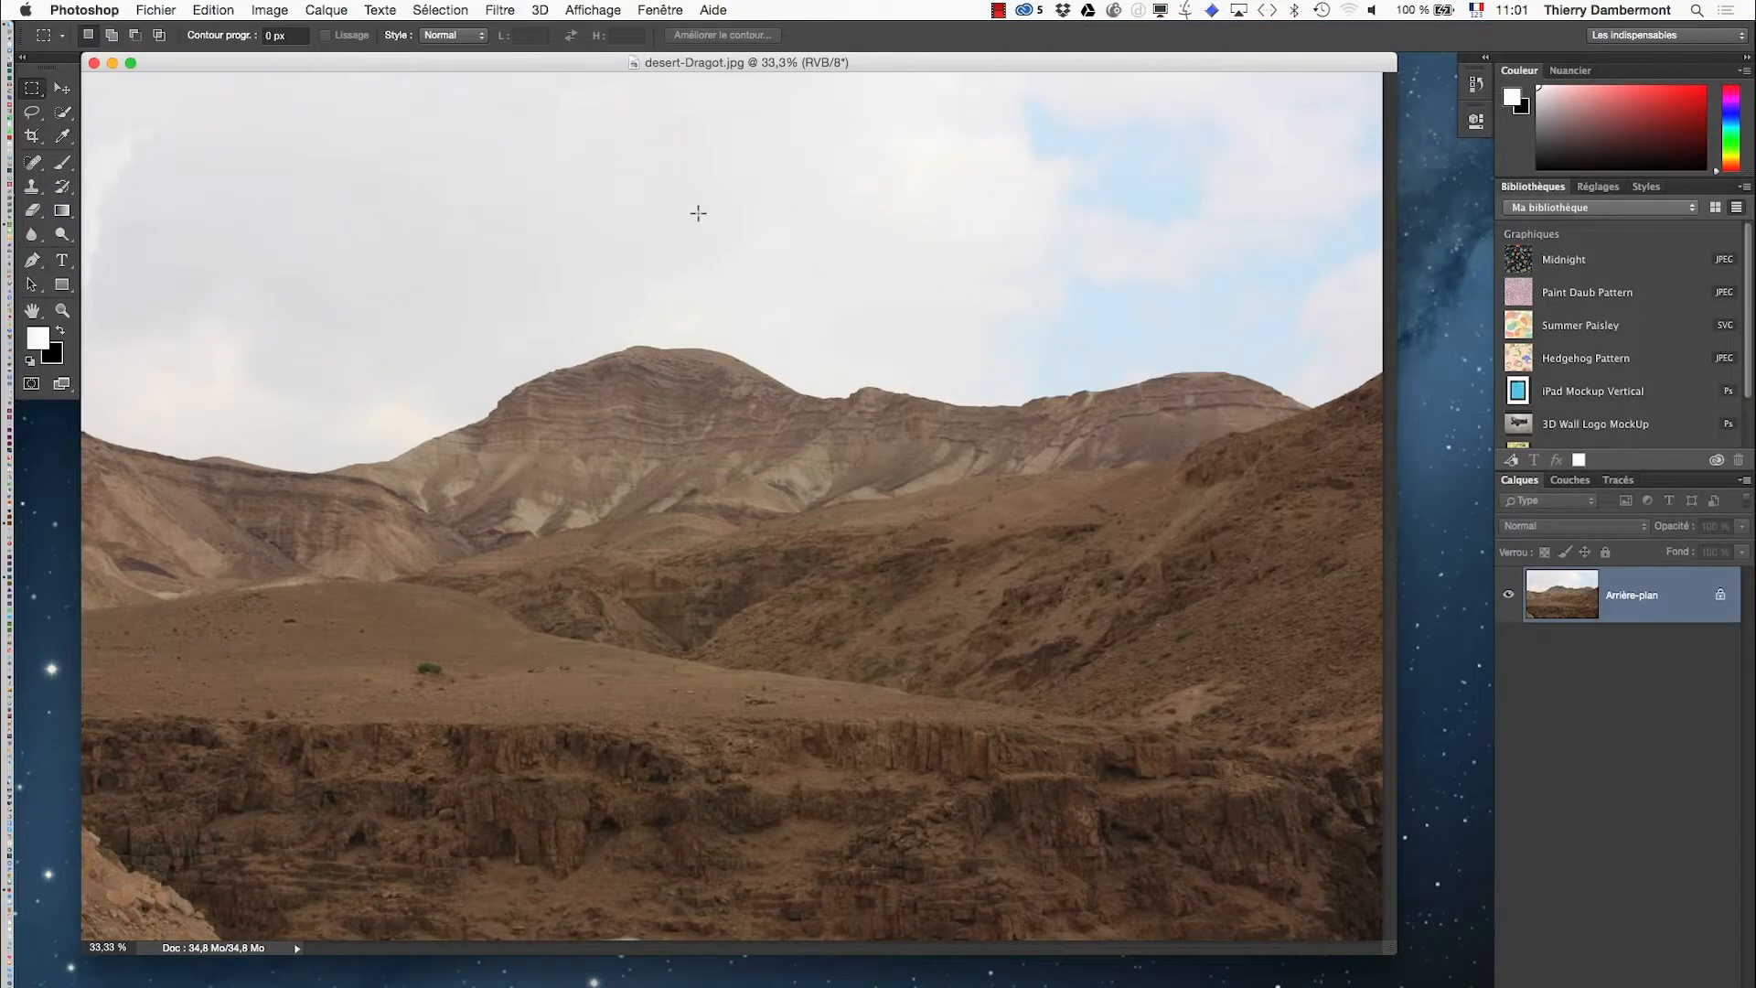
Step: Display the desert photo in full-screen mode with the menu bar and reposition it within the workspace
key("f")
key("space")
left_click_drag(891, 481, 727, 429)
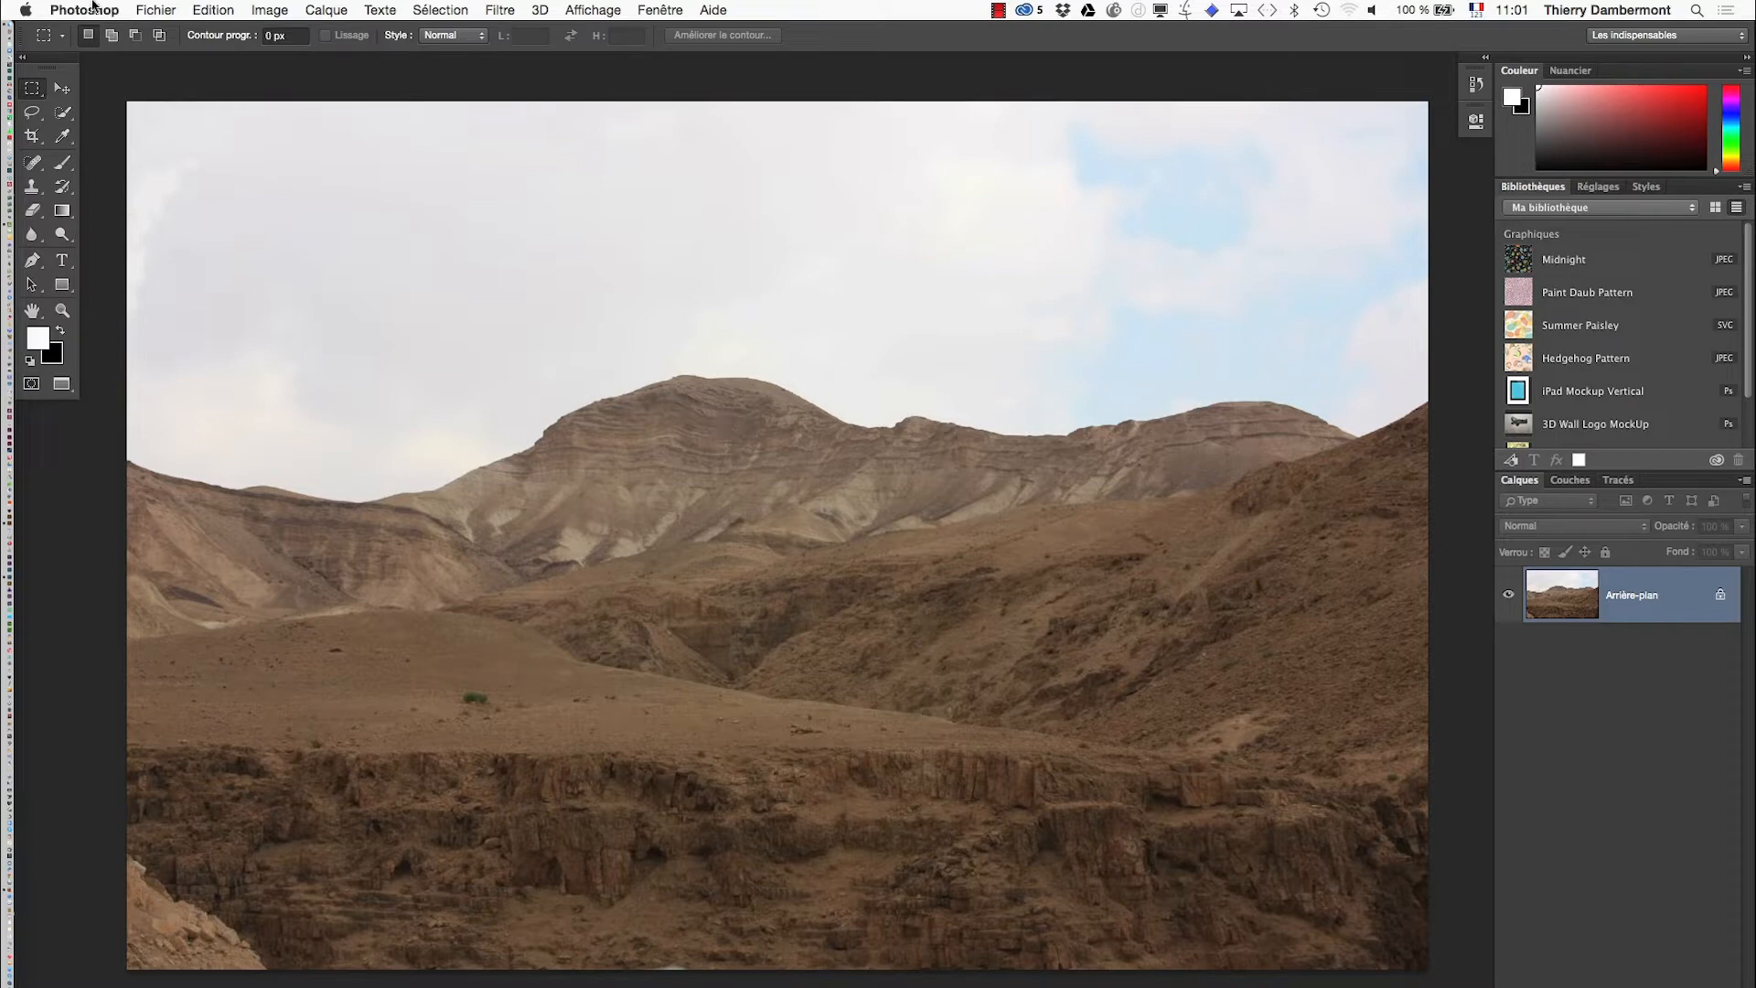
Step: Import "tracés combinés - 20.ai" as an embedded file into the desert photo, making the file dialog smaller and moving it
left_click(151, 9)
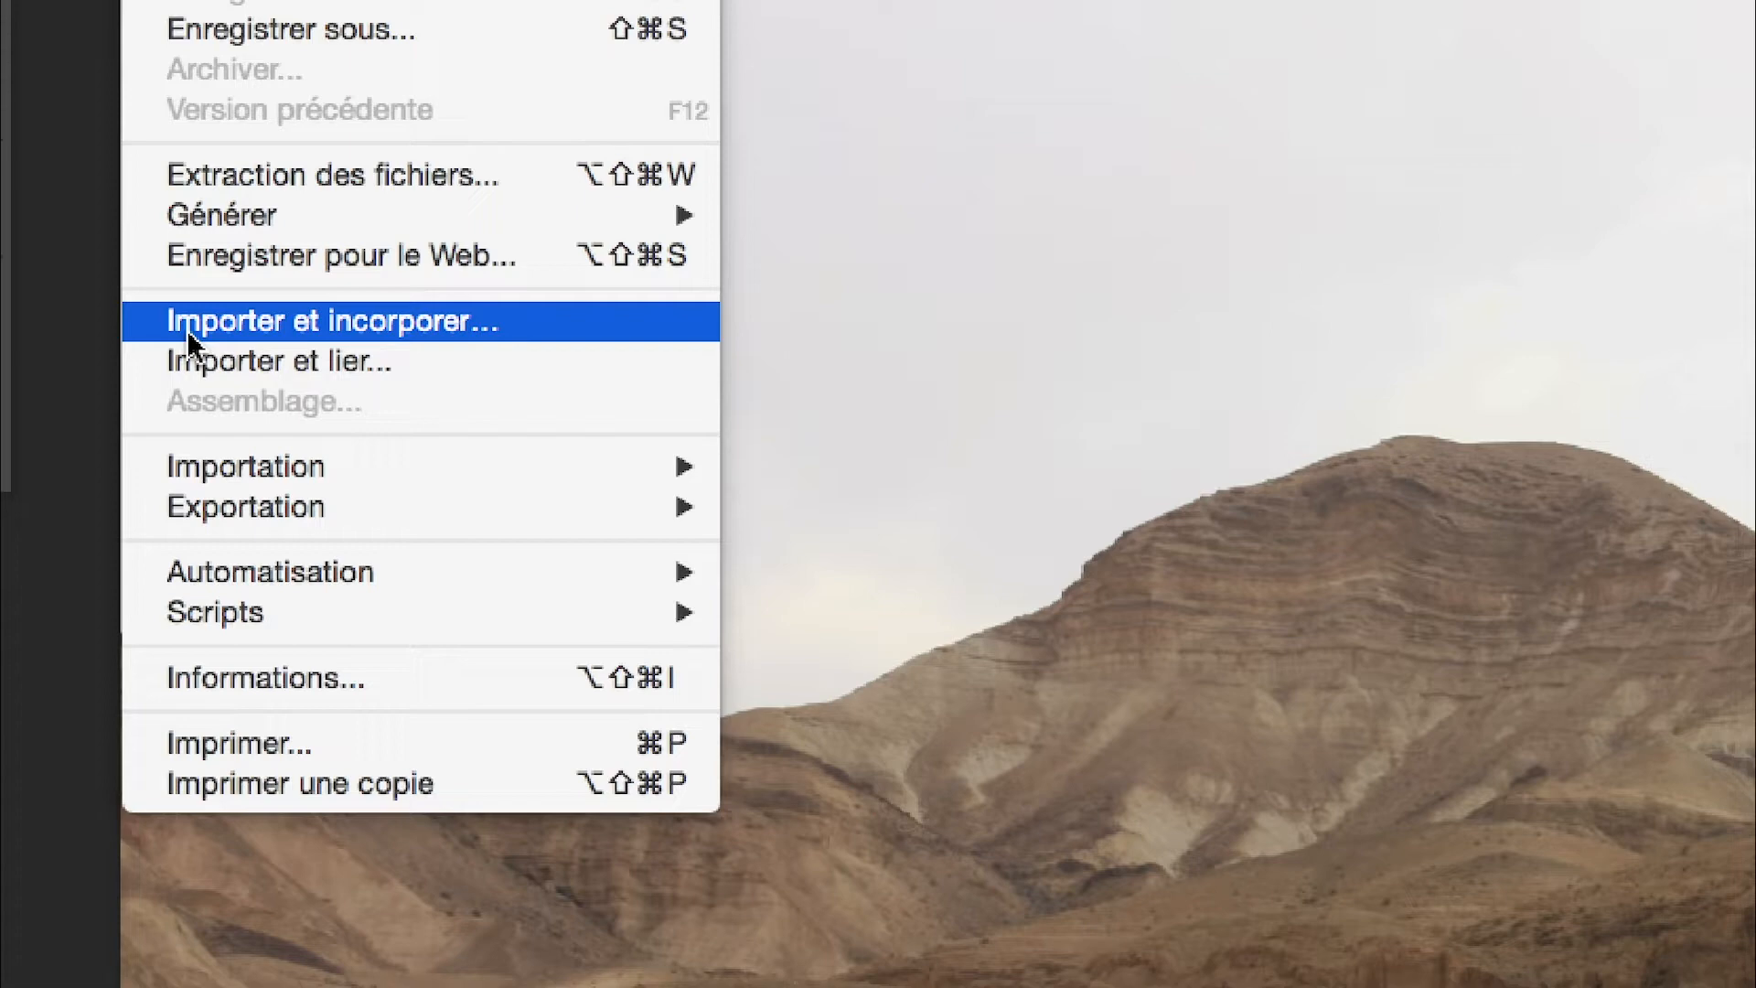
left_click(187, 330)
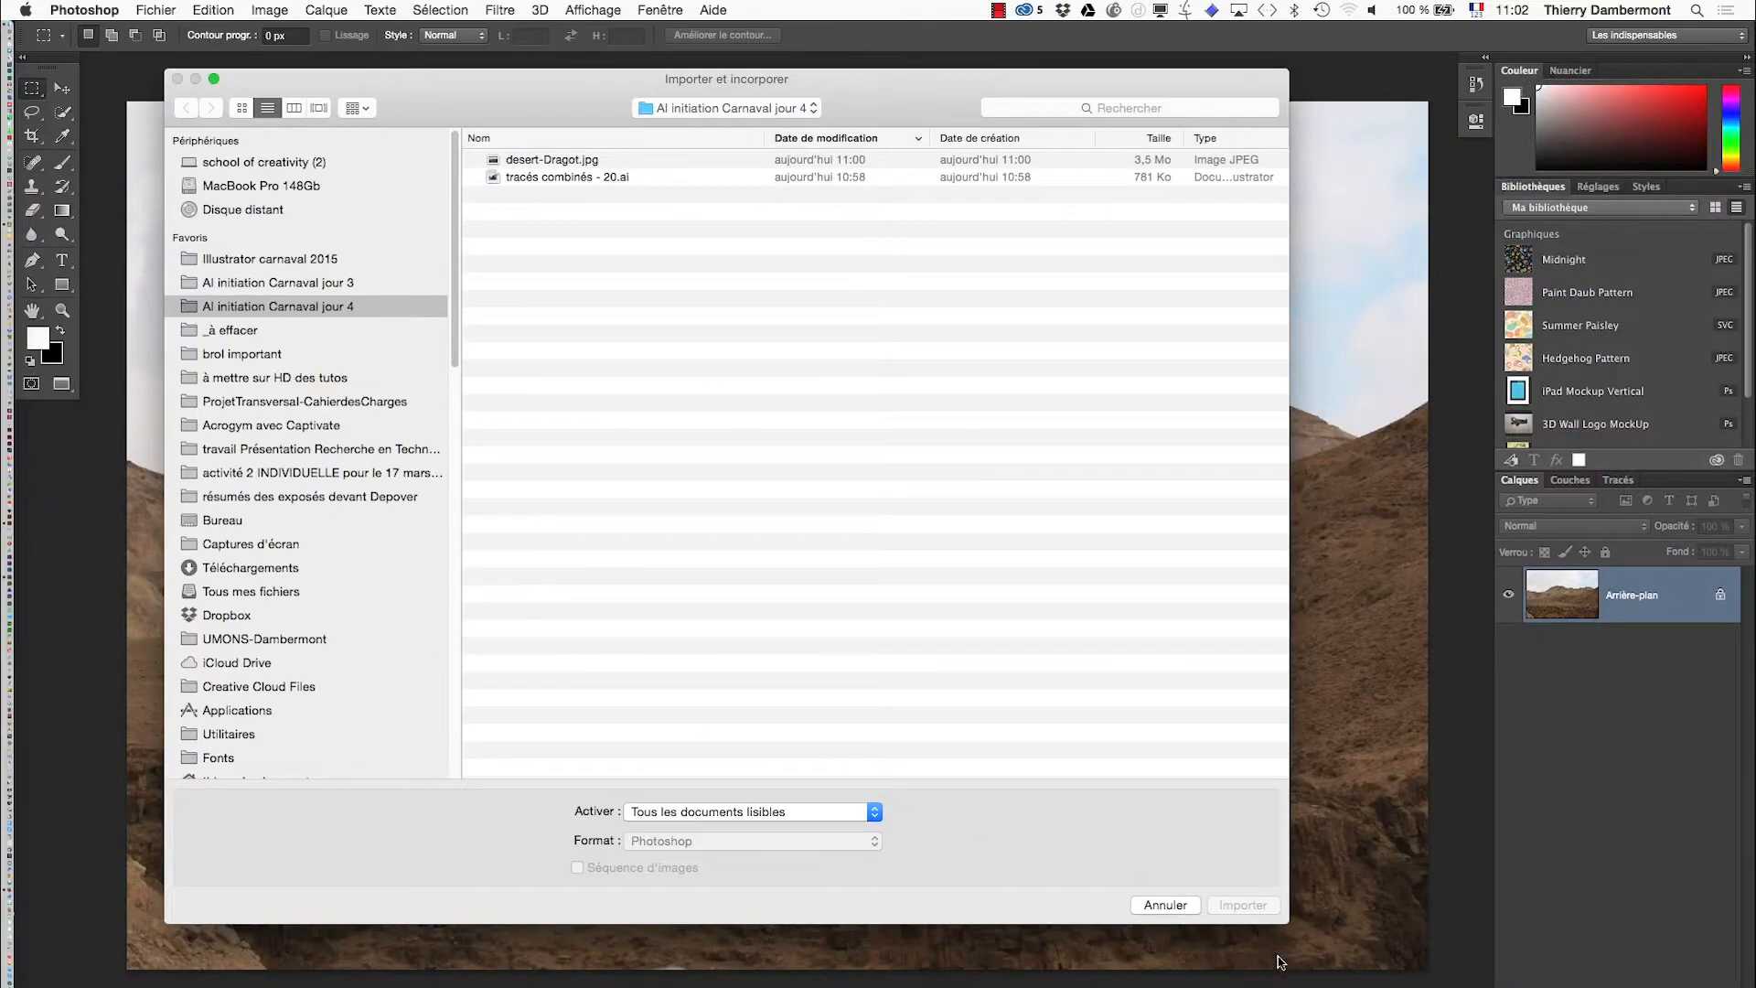
left_click_drag(1286, 922, 1125, 586)
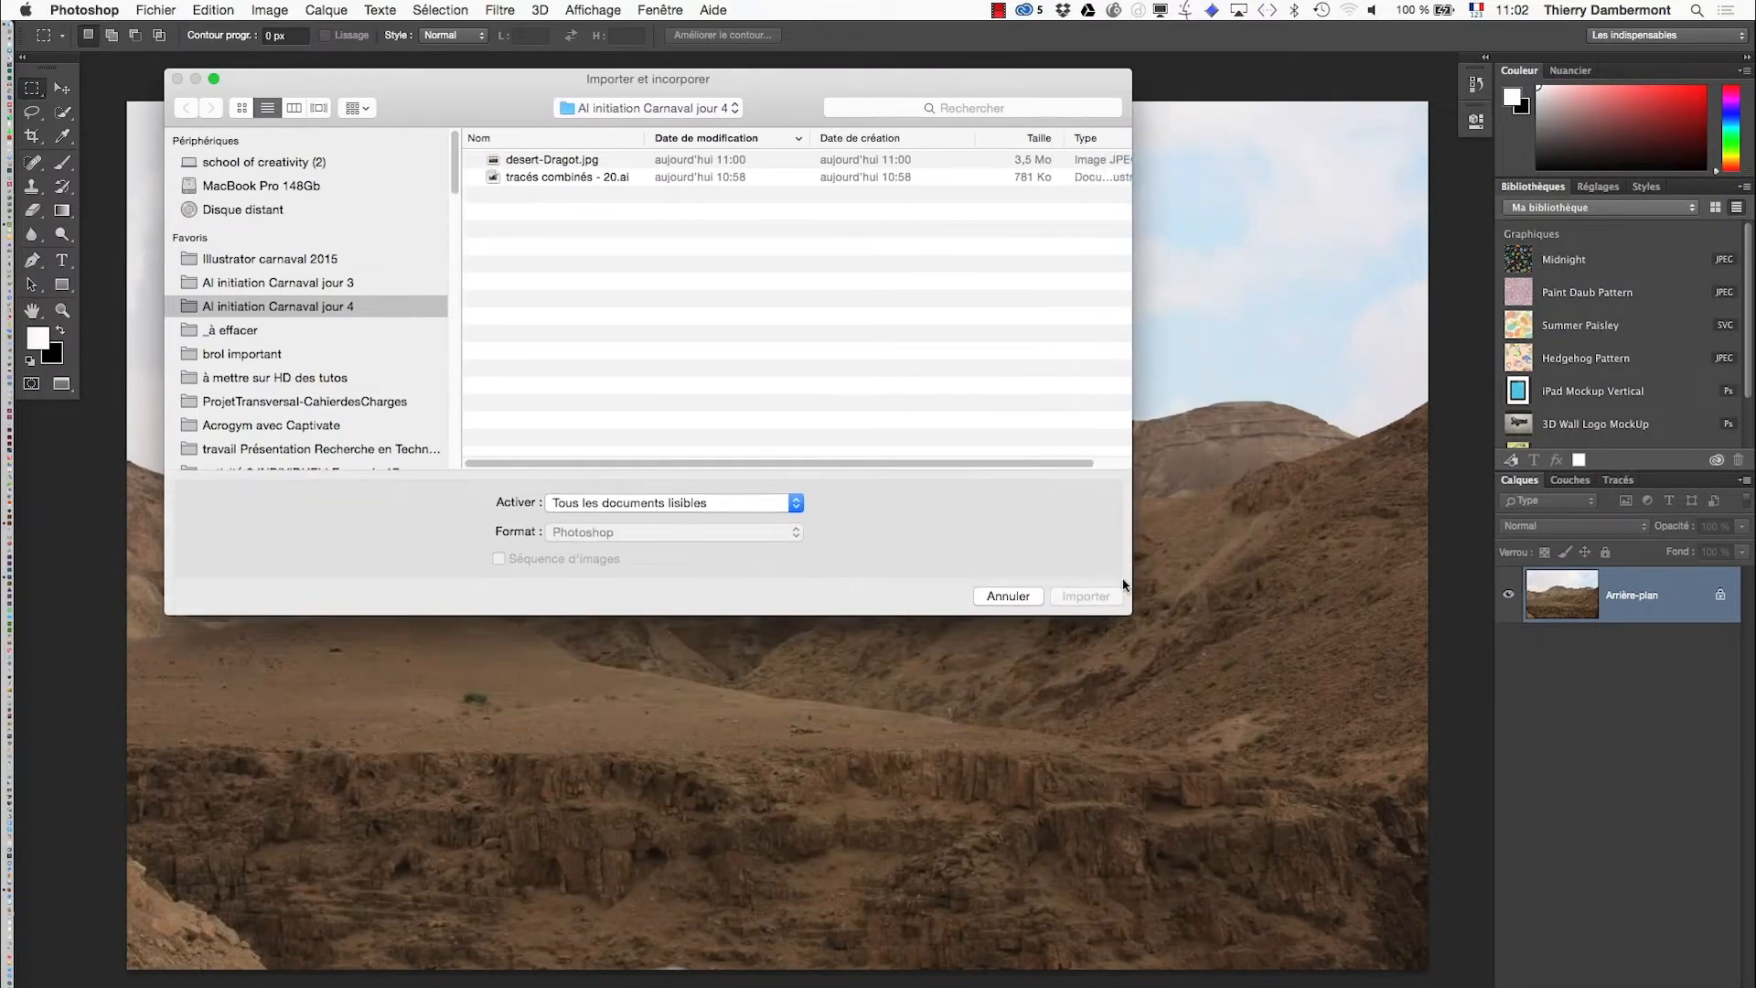
left_click_drag(545, 124, 727, 241)
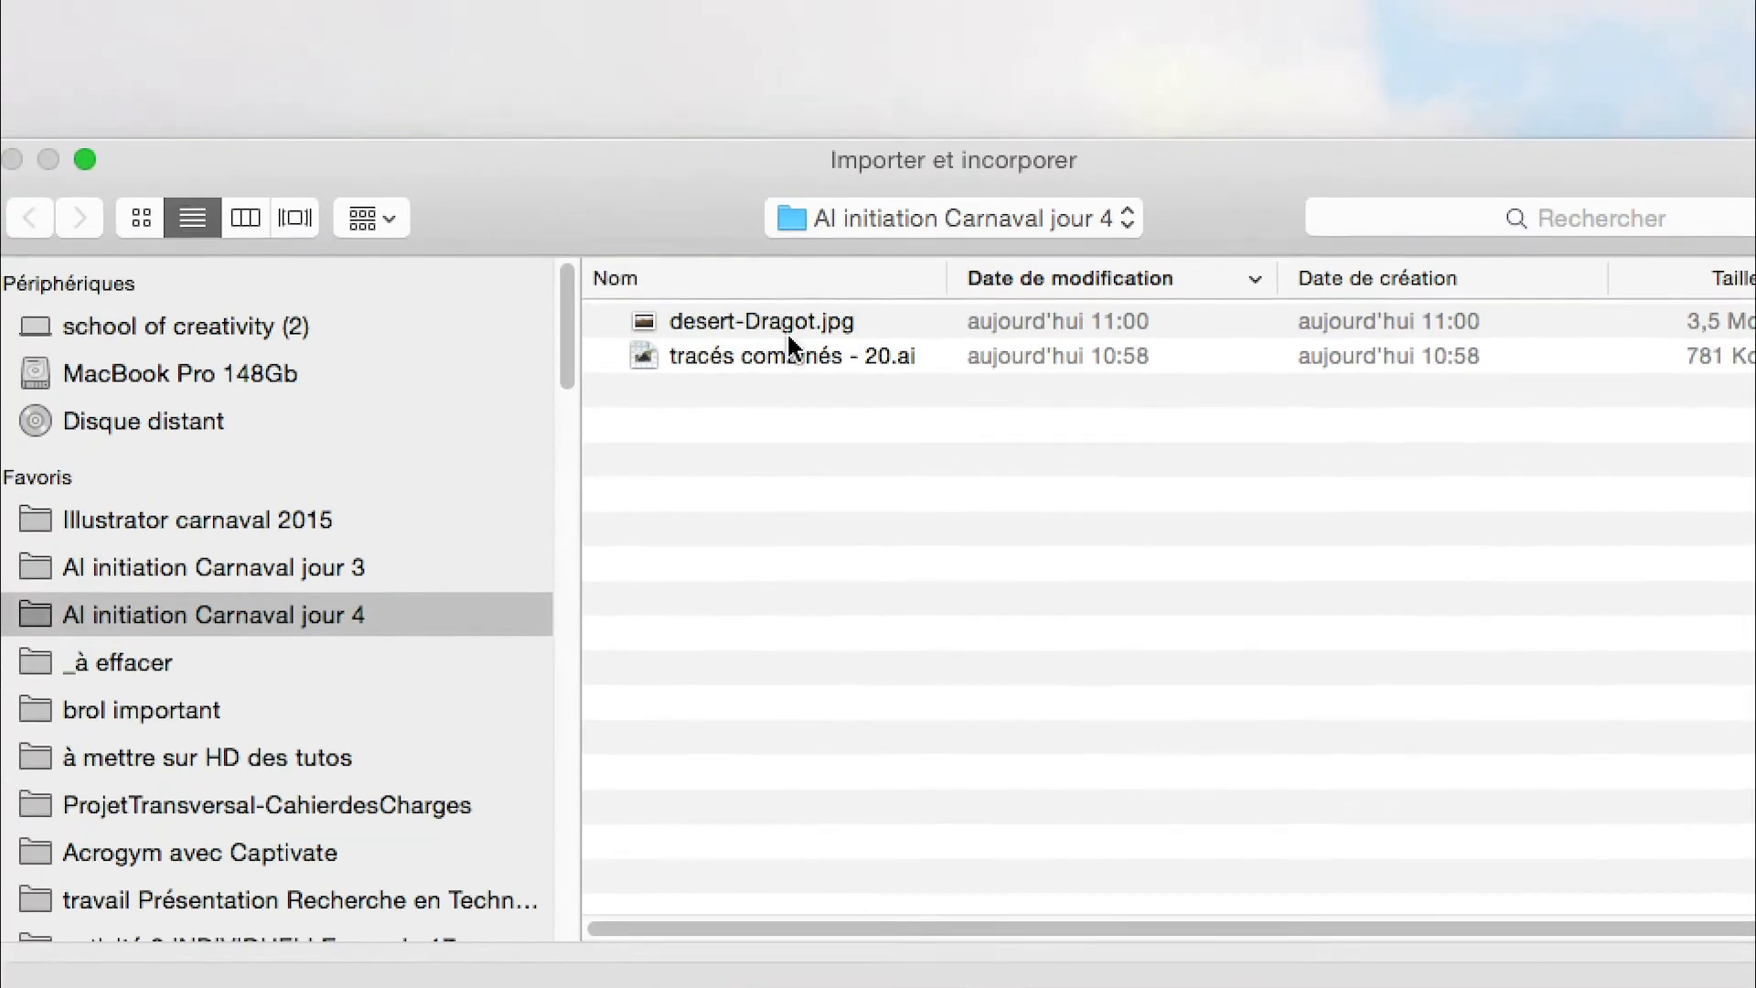
left_click(778, 301)
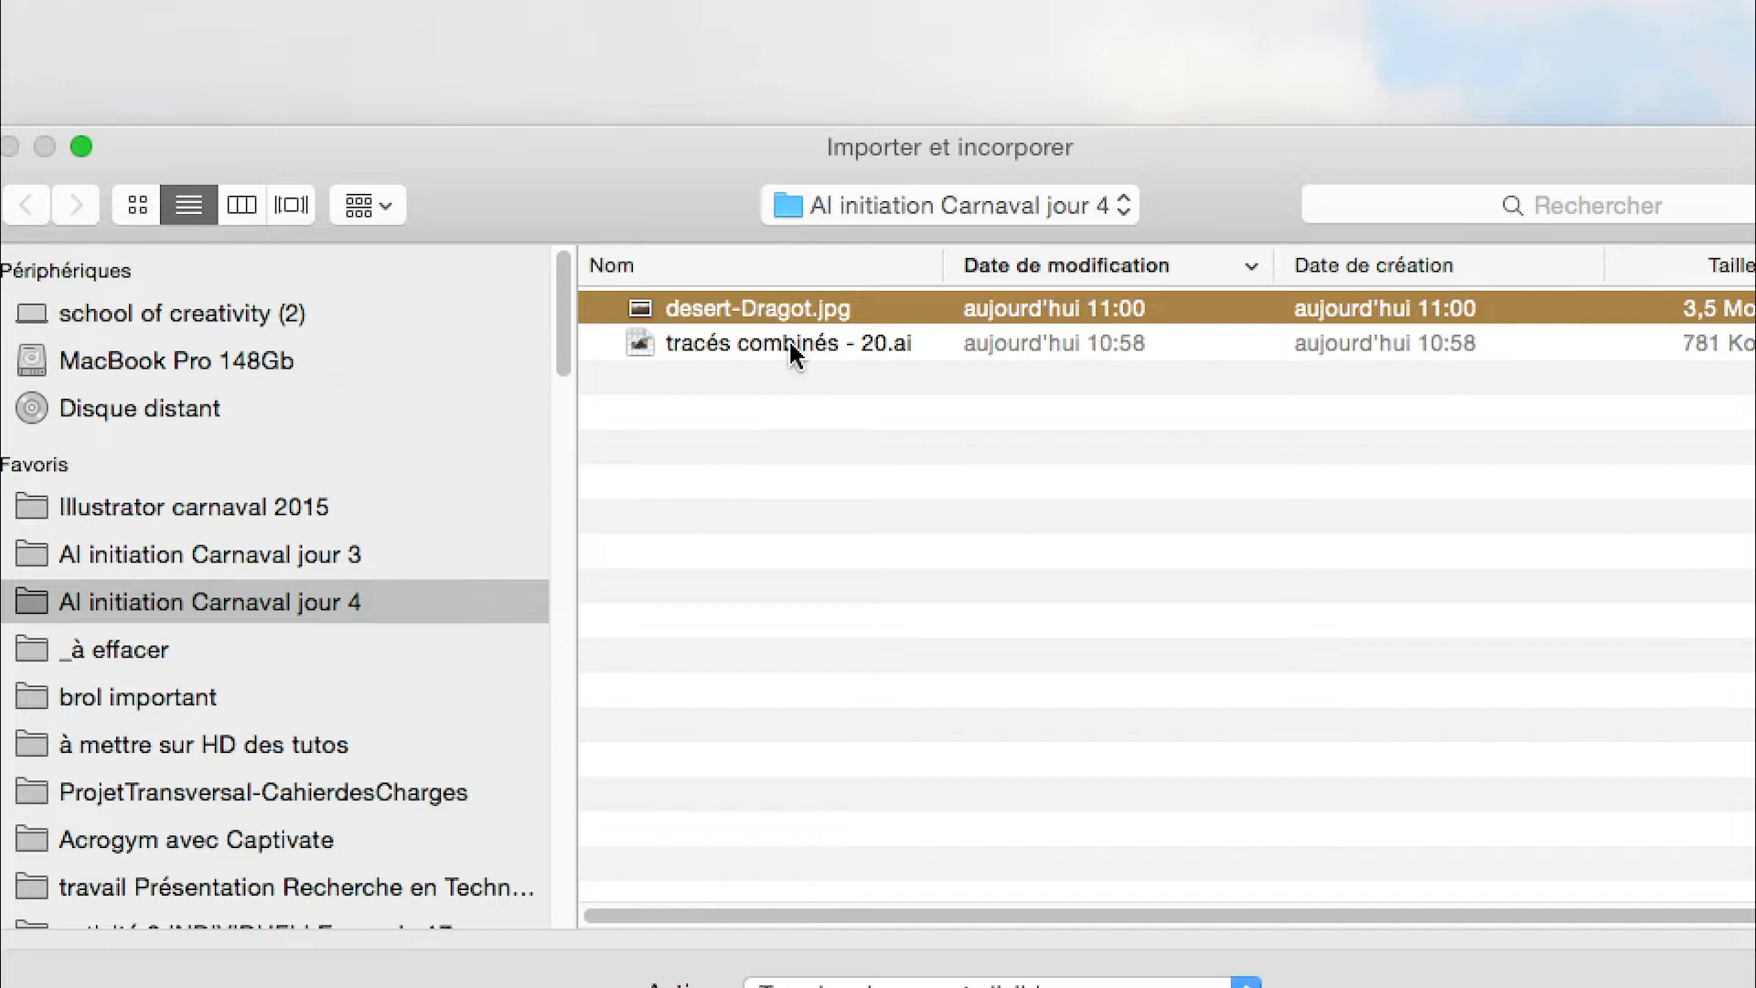
left_click(850, 363)
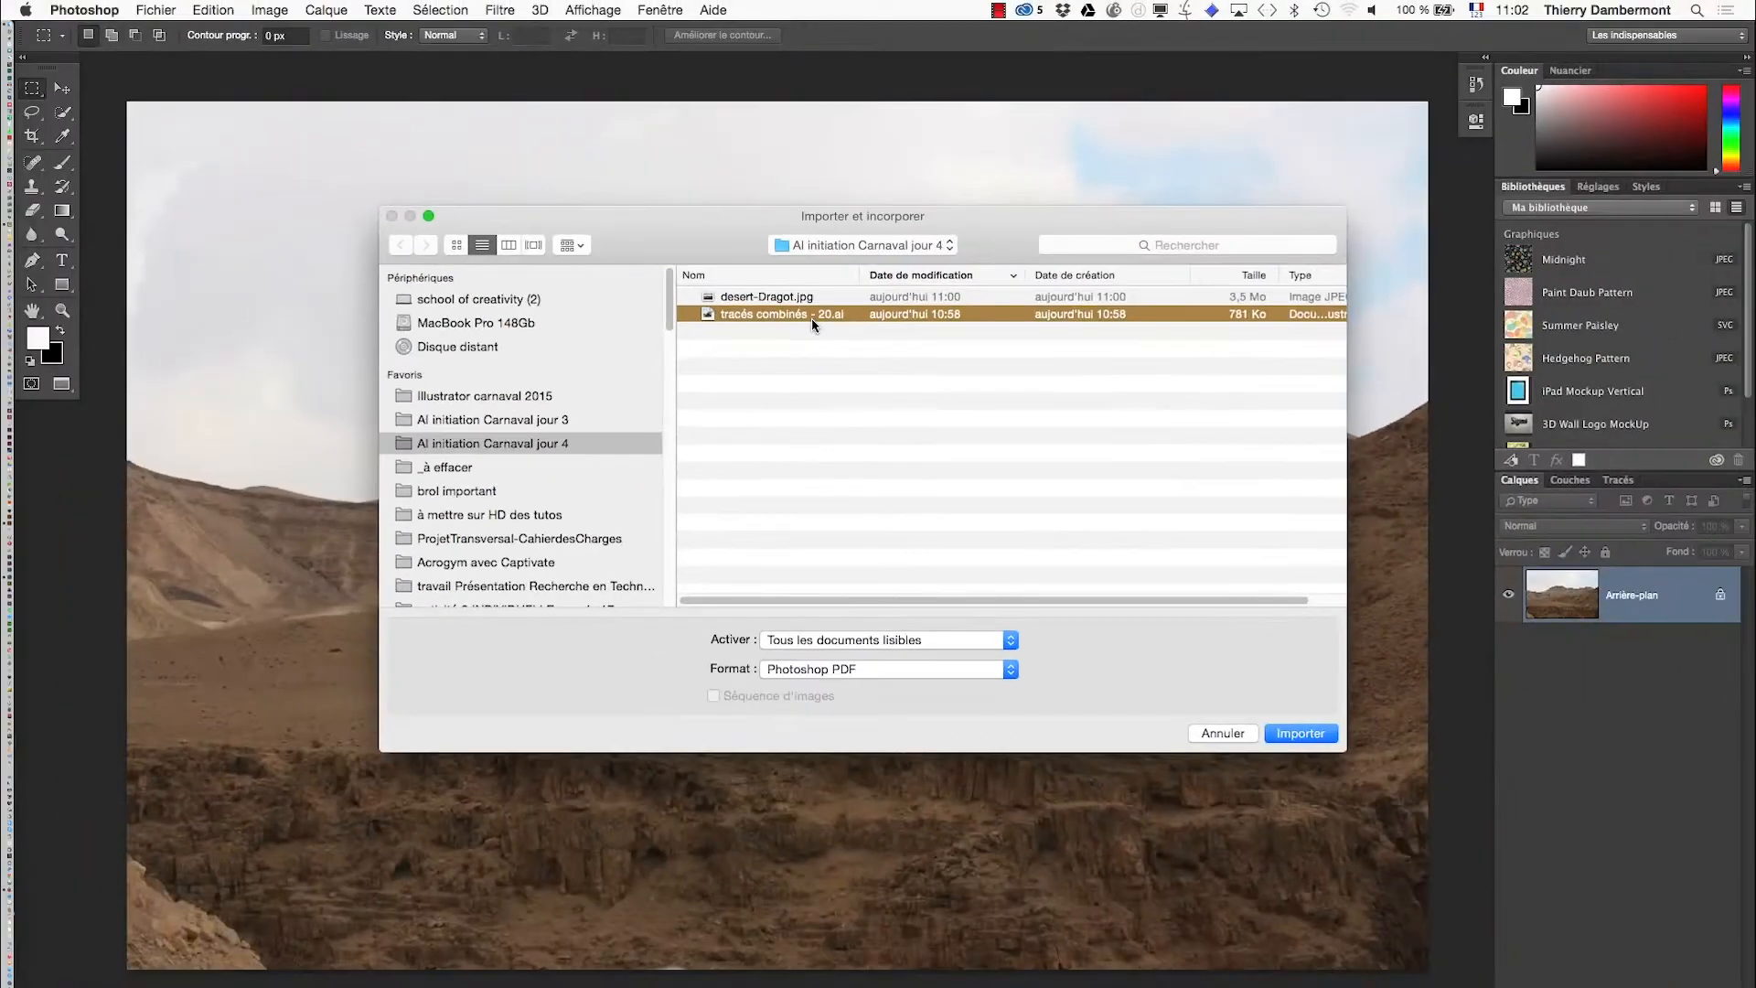
left_click(1280, 734)
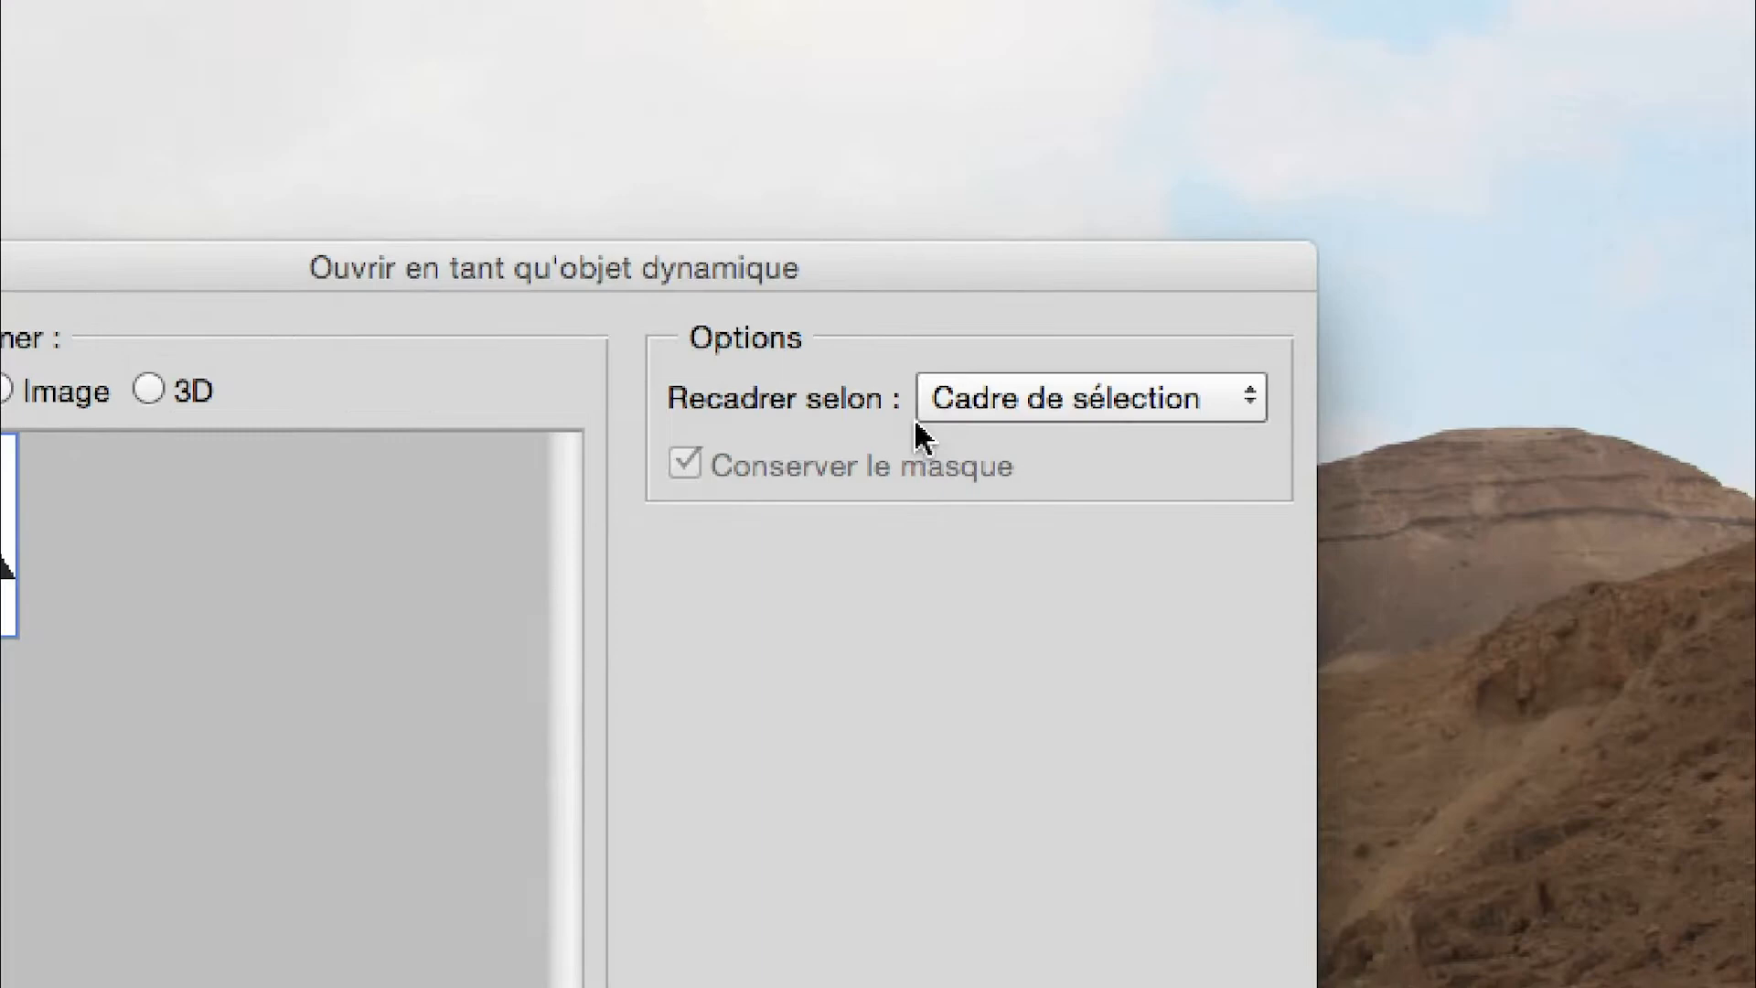
Step: Set the smart object's cropping to "Zone de support" and place page 1 with the patterned triangle over the desert photo
left_click(1609, 240)
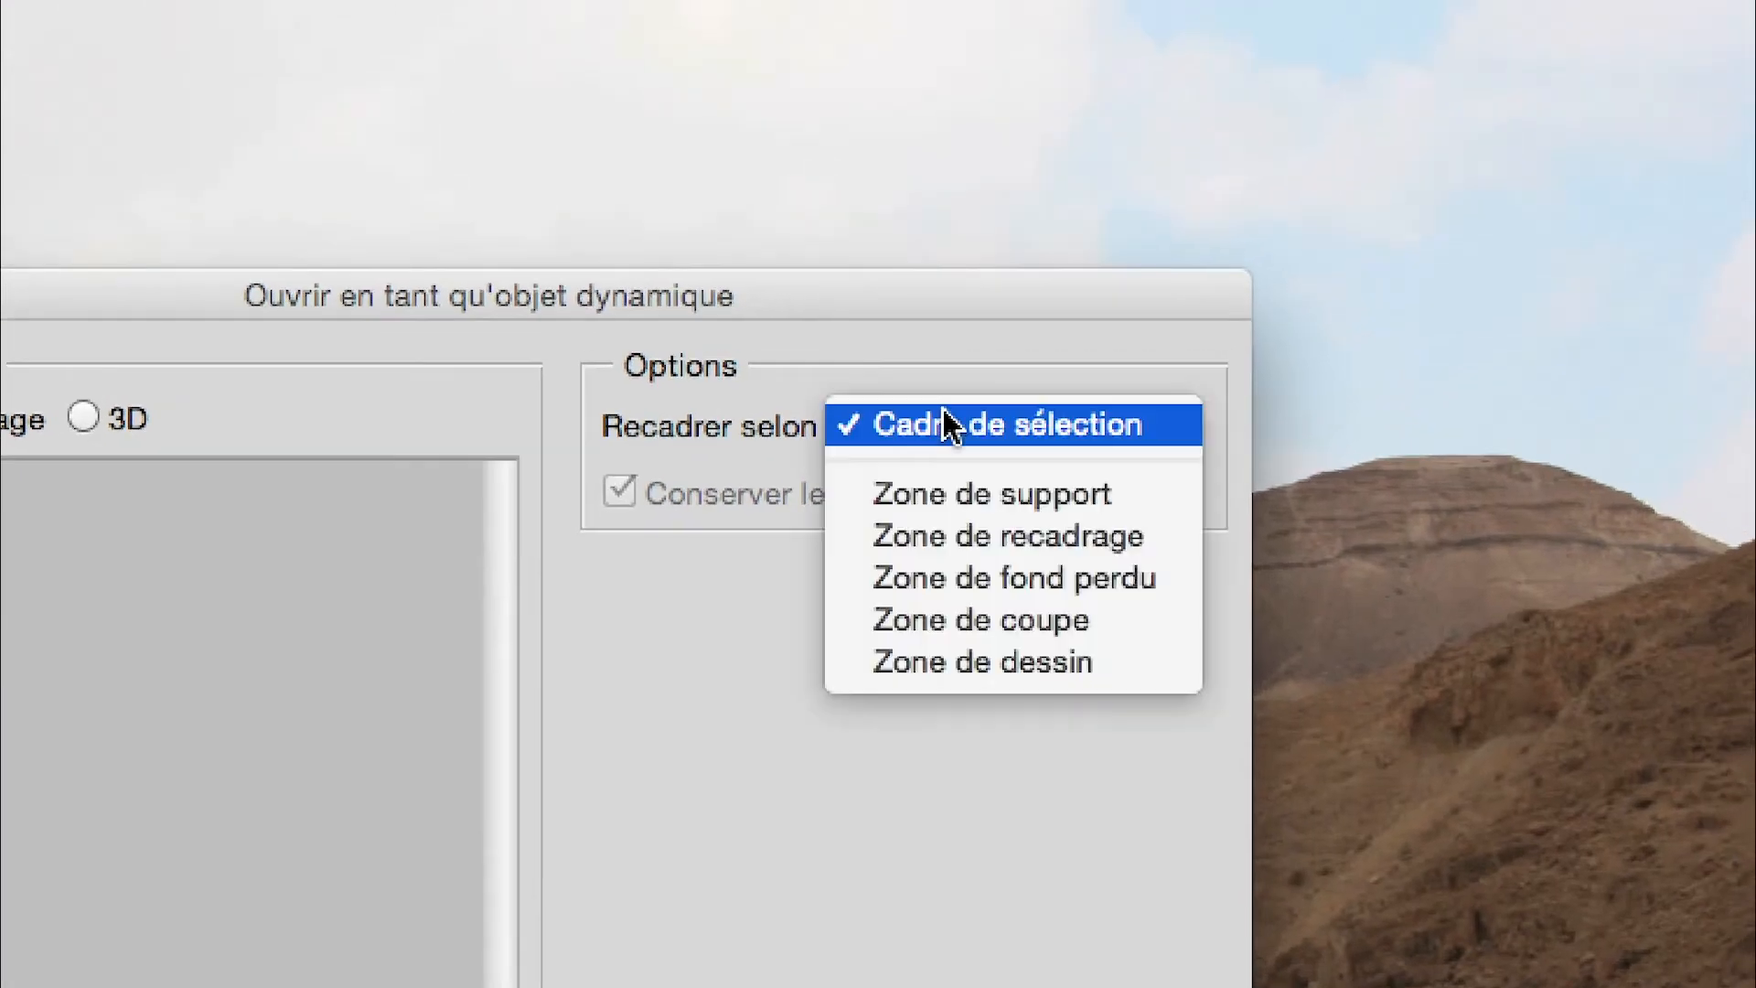
left_click(938, 451)
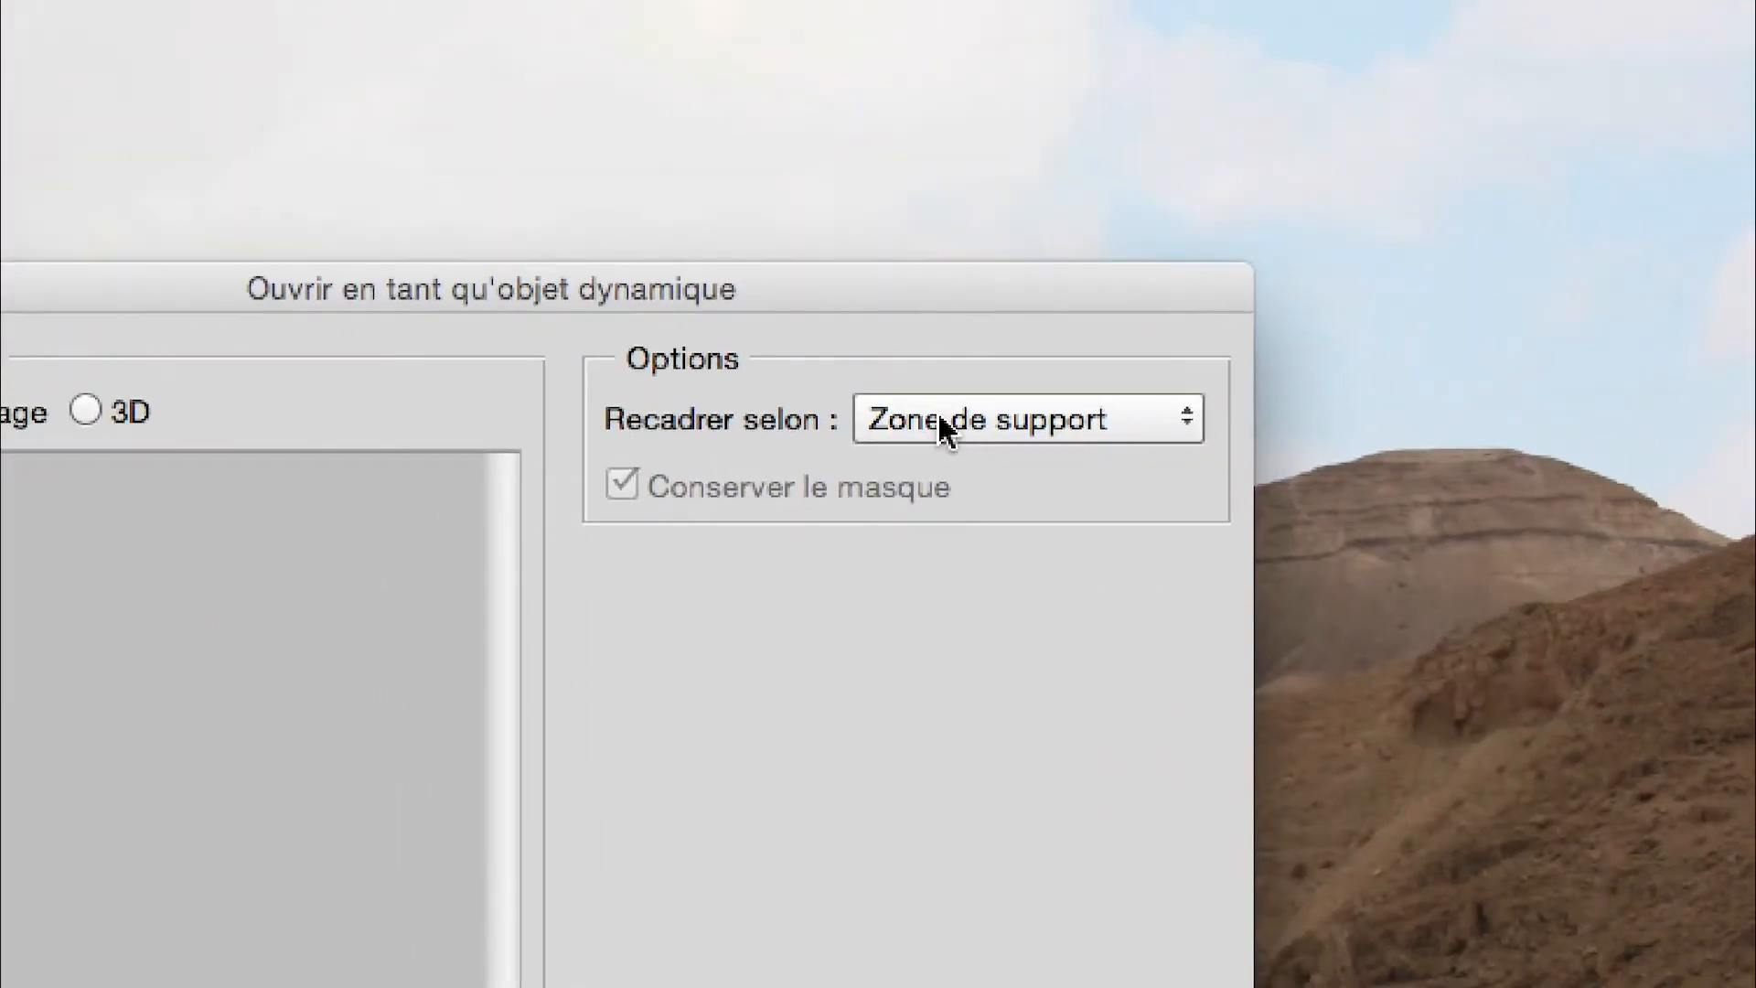
left_click(1495, 336)
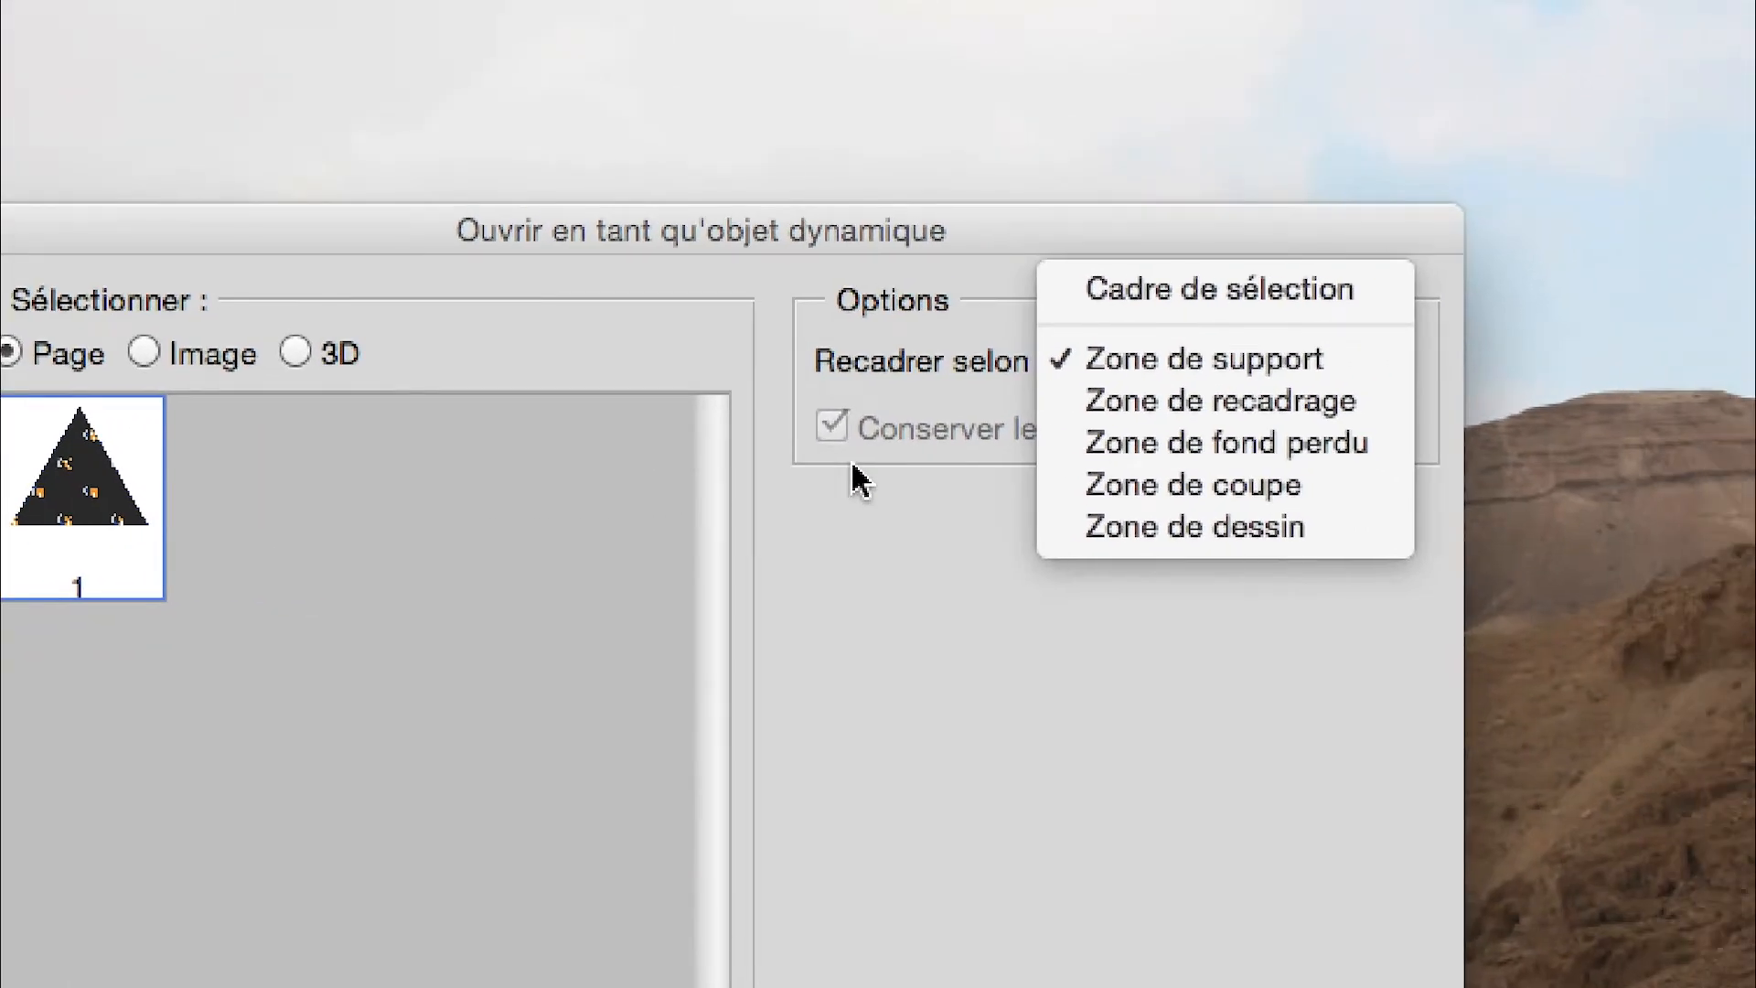
left_click(853, 468)
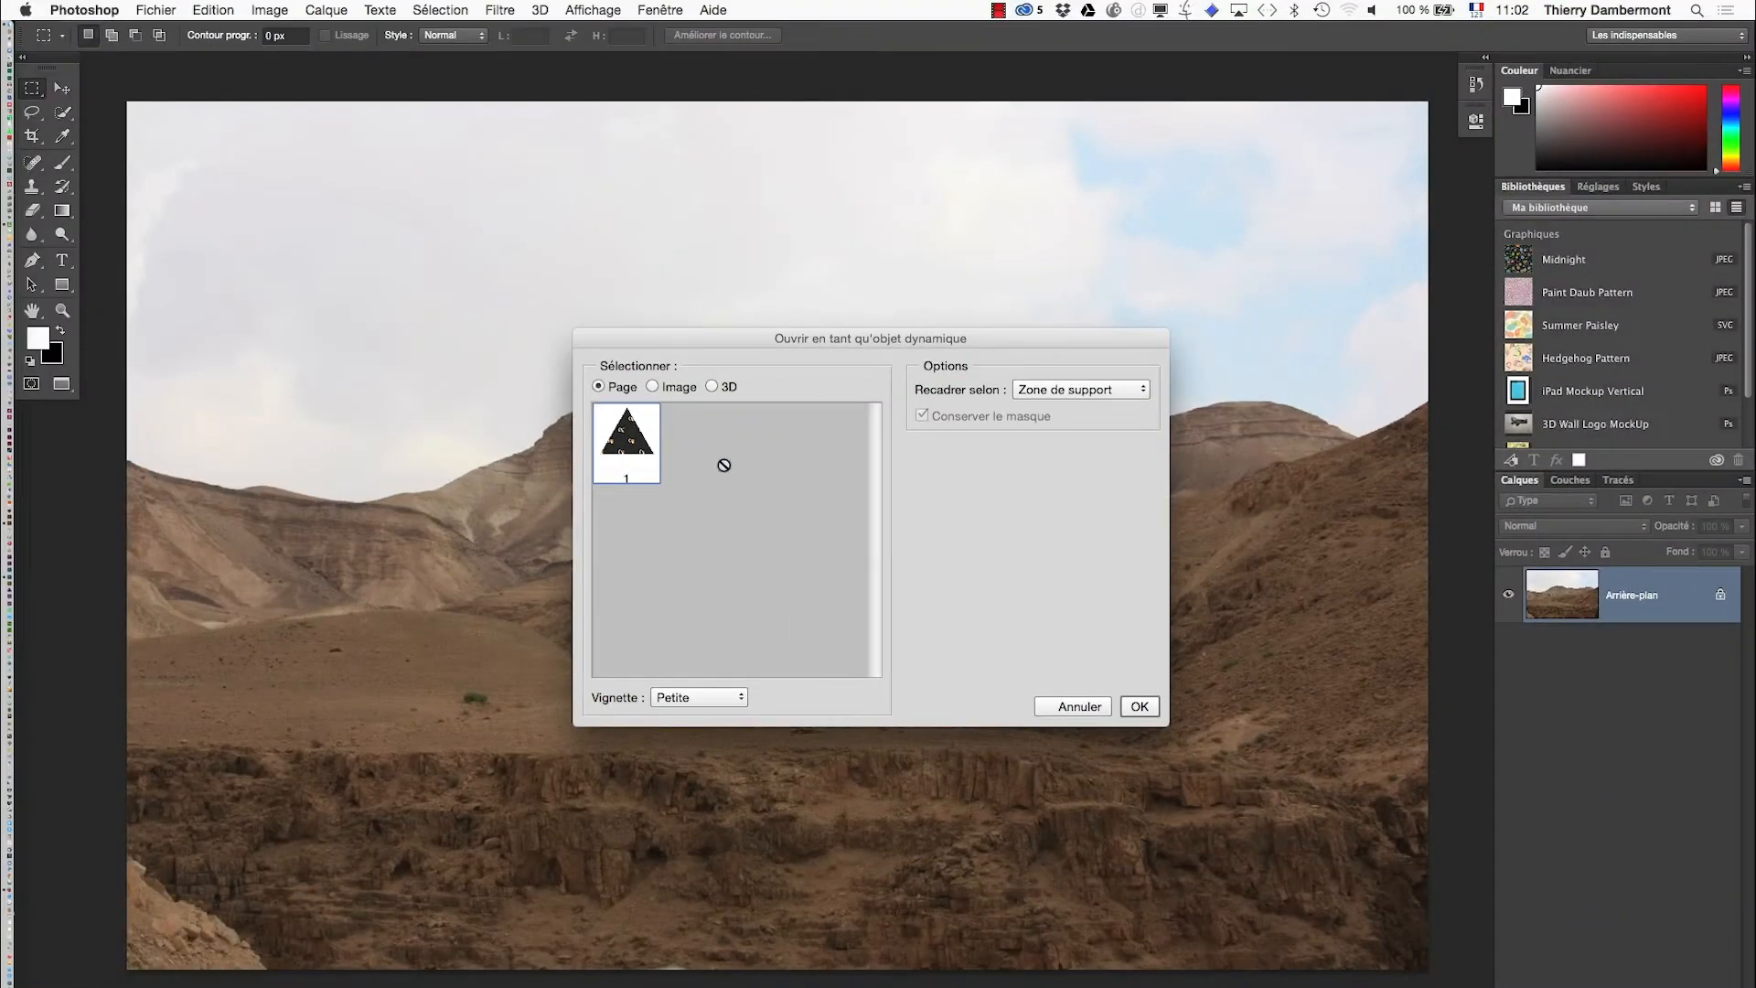
left_click(1129, 707)
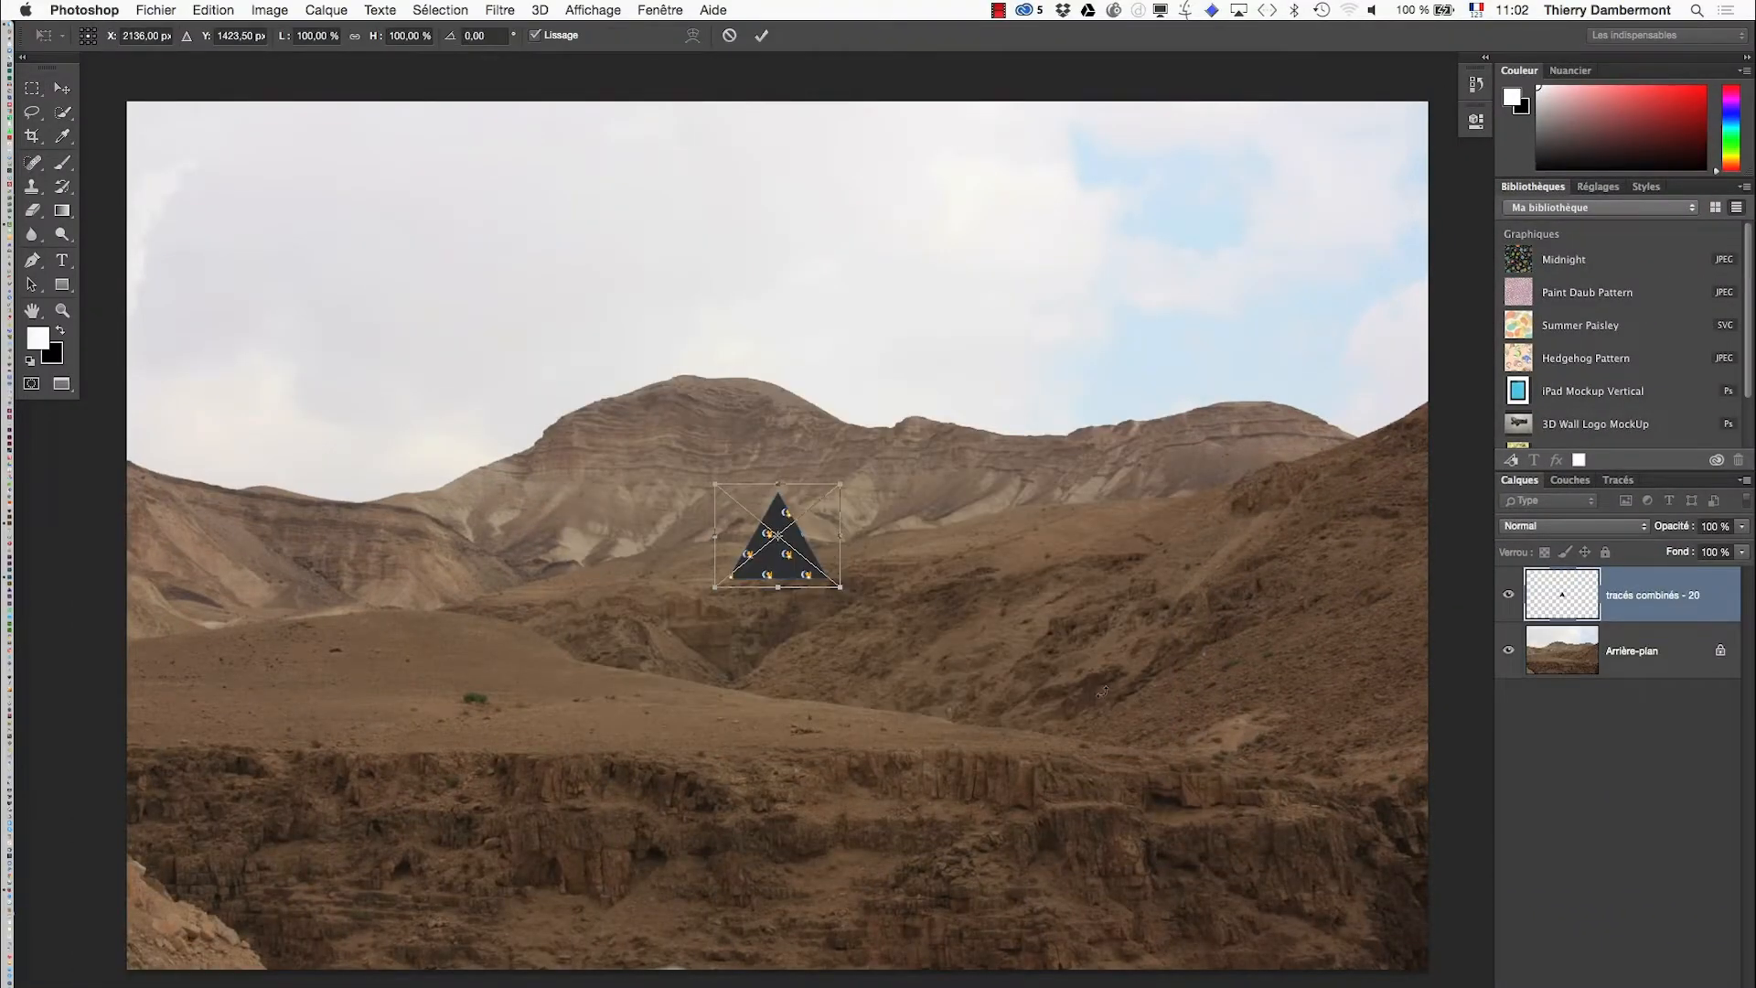
scroll(776, 556, "up", 5)
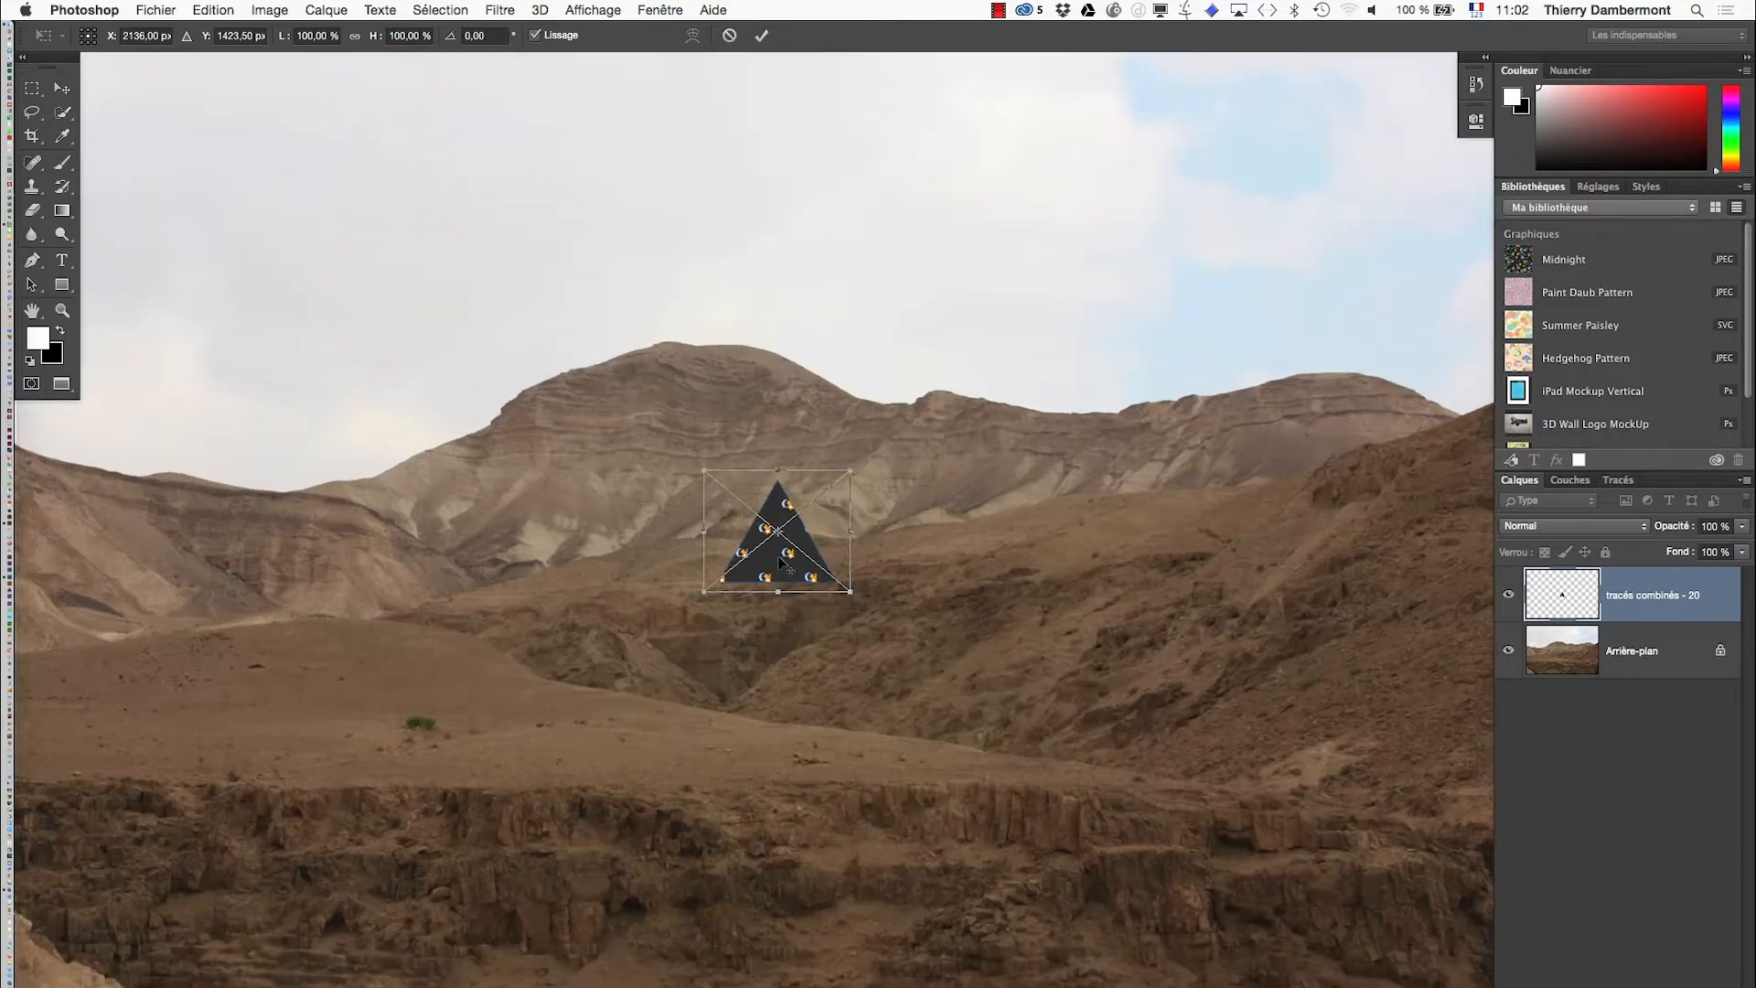
Step: Examine the placed triangle's moon-and-star pattern and edges at several magnifications, from individual pixels to the whole desert photo
scroll(776, 556, "up", 3)
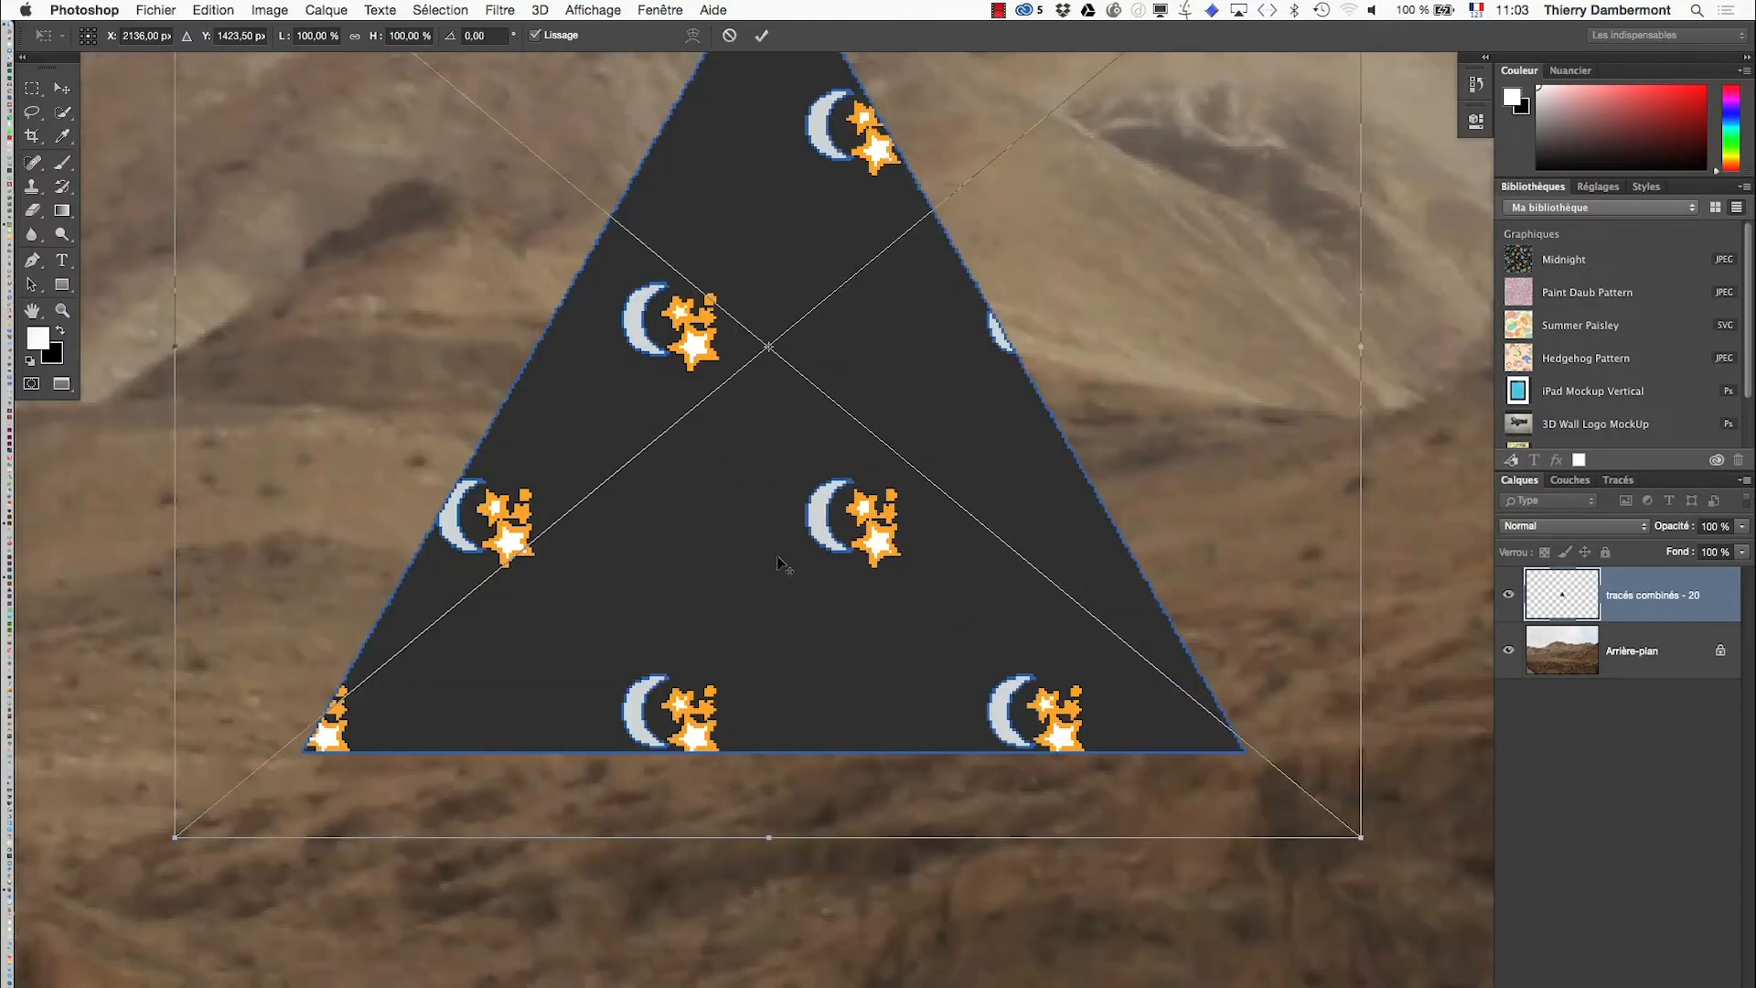
scroll(773, 689, "up", 3)
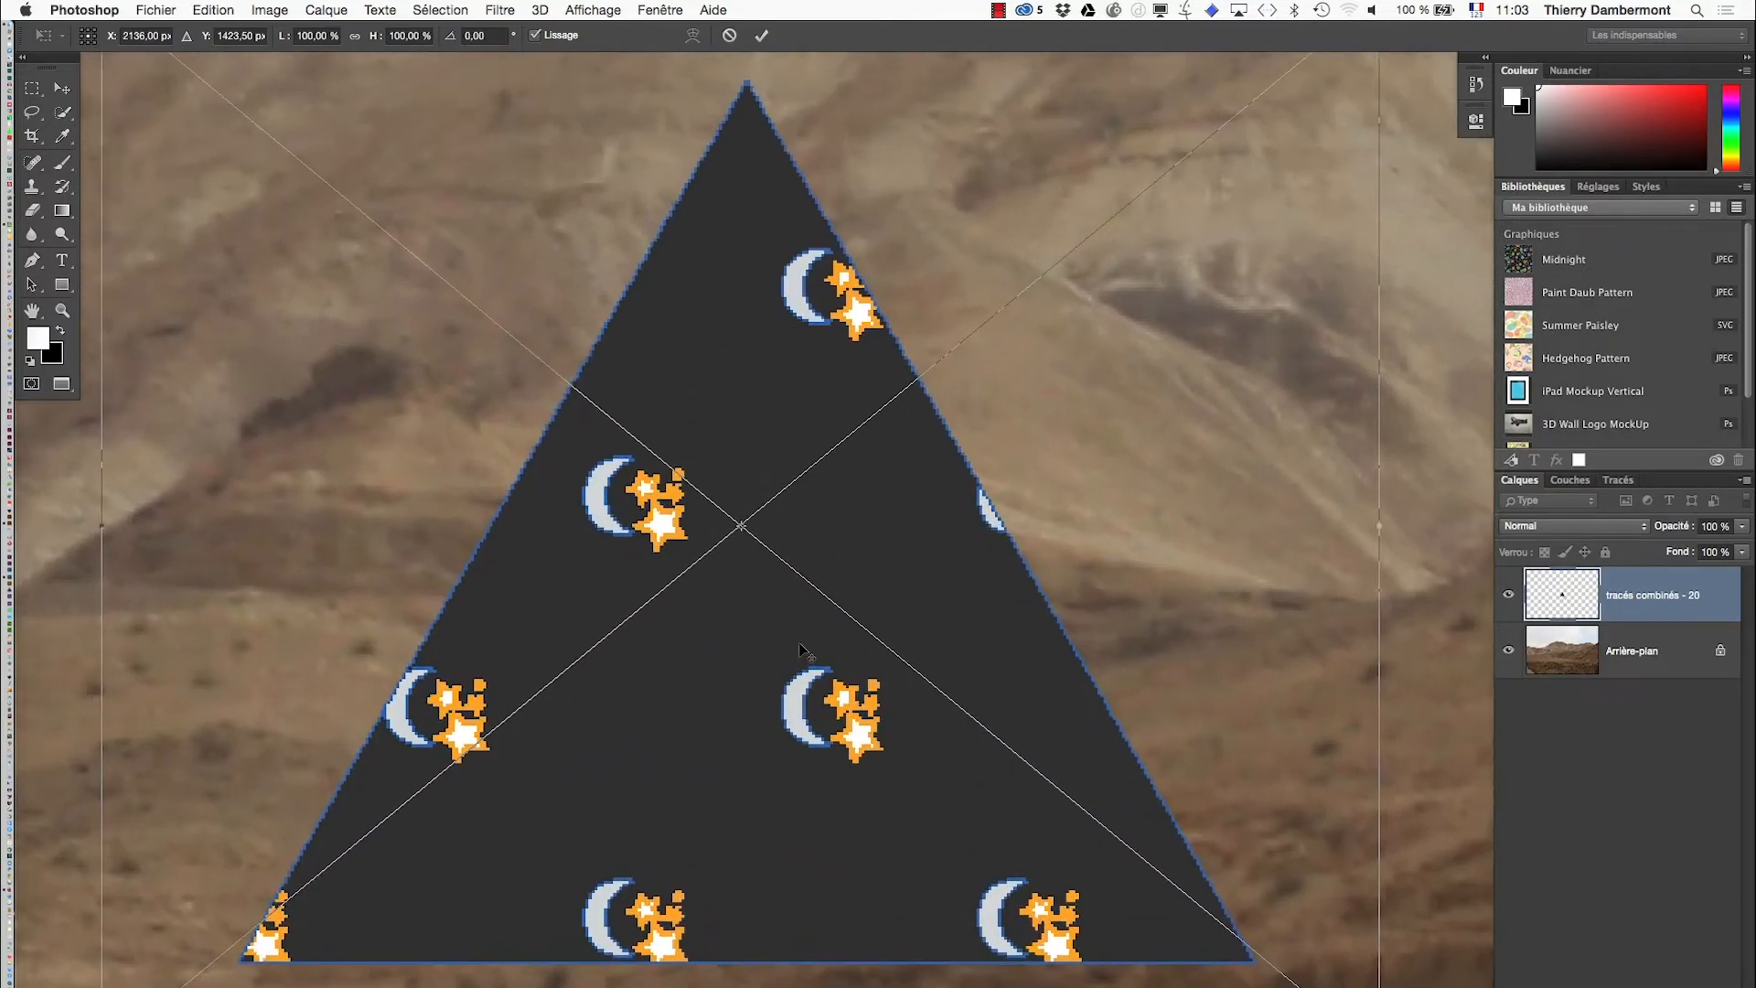
scroll(803, 652, "down", 4)
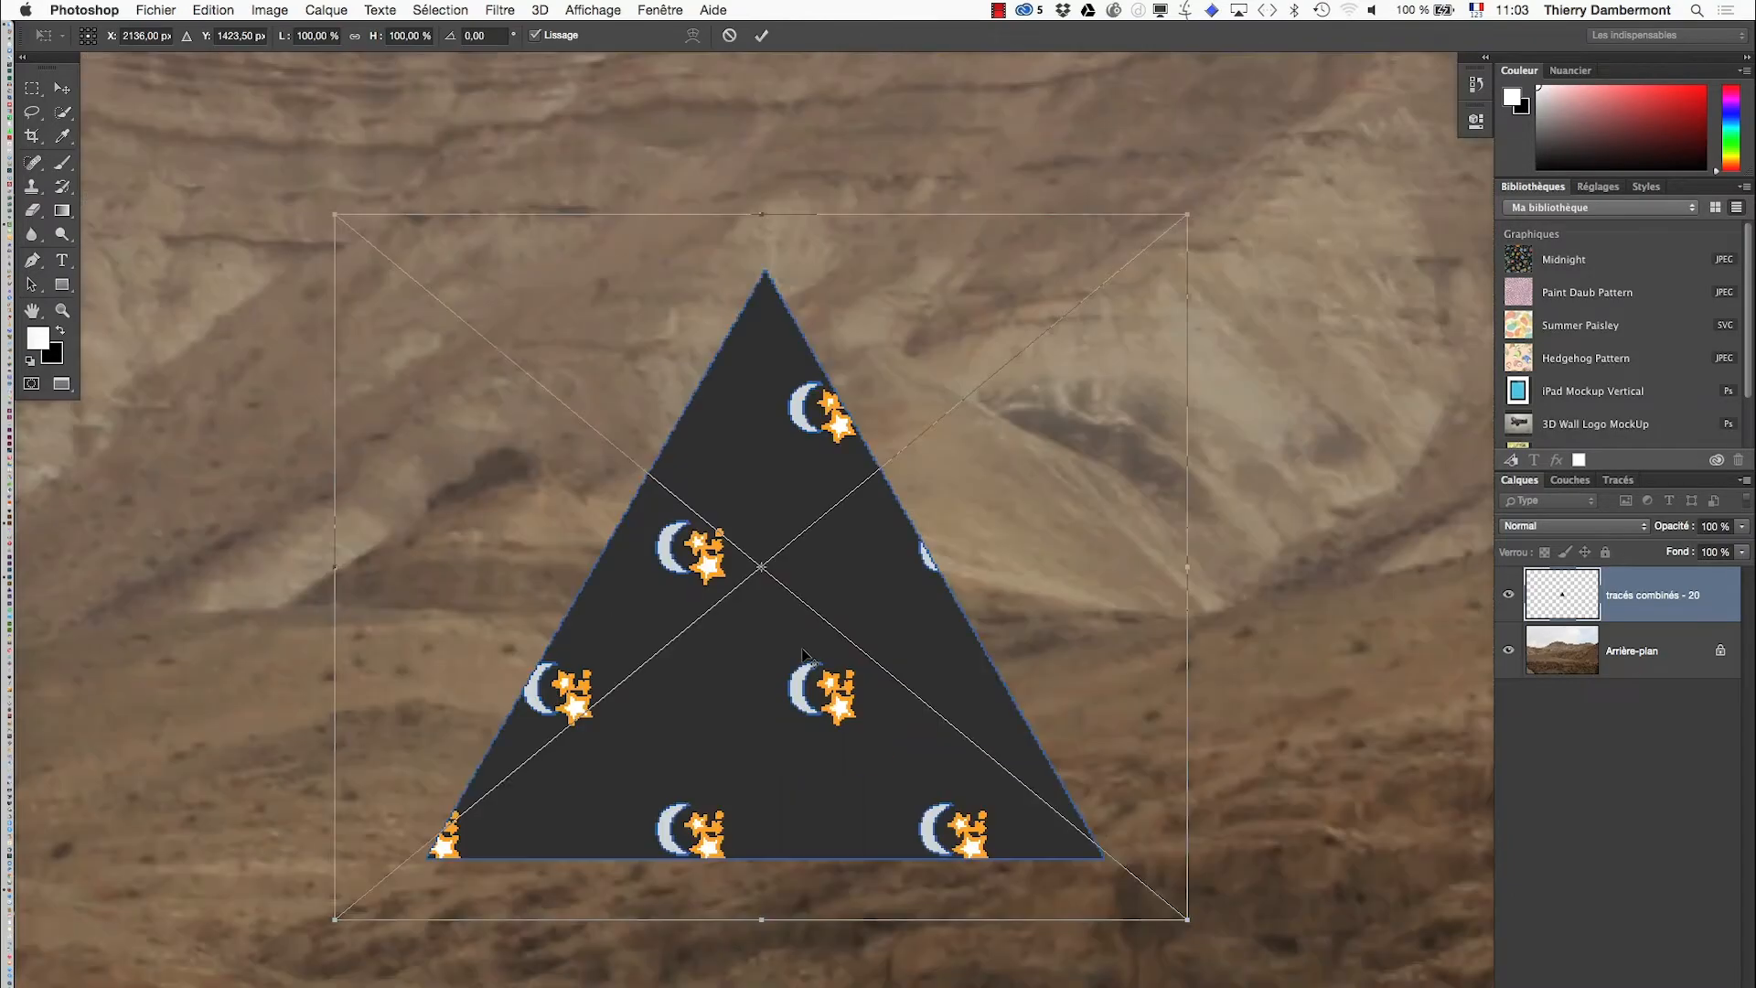
scroll(804, 652, "up", 6)
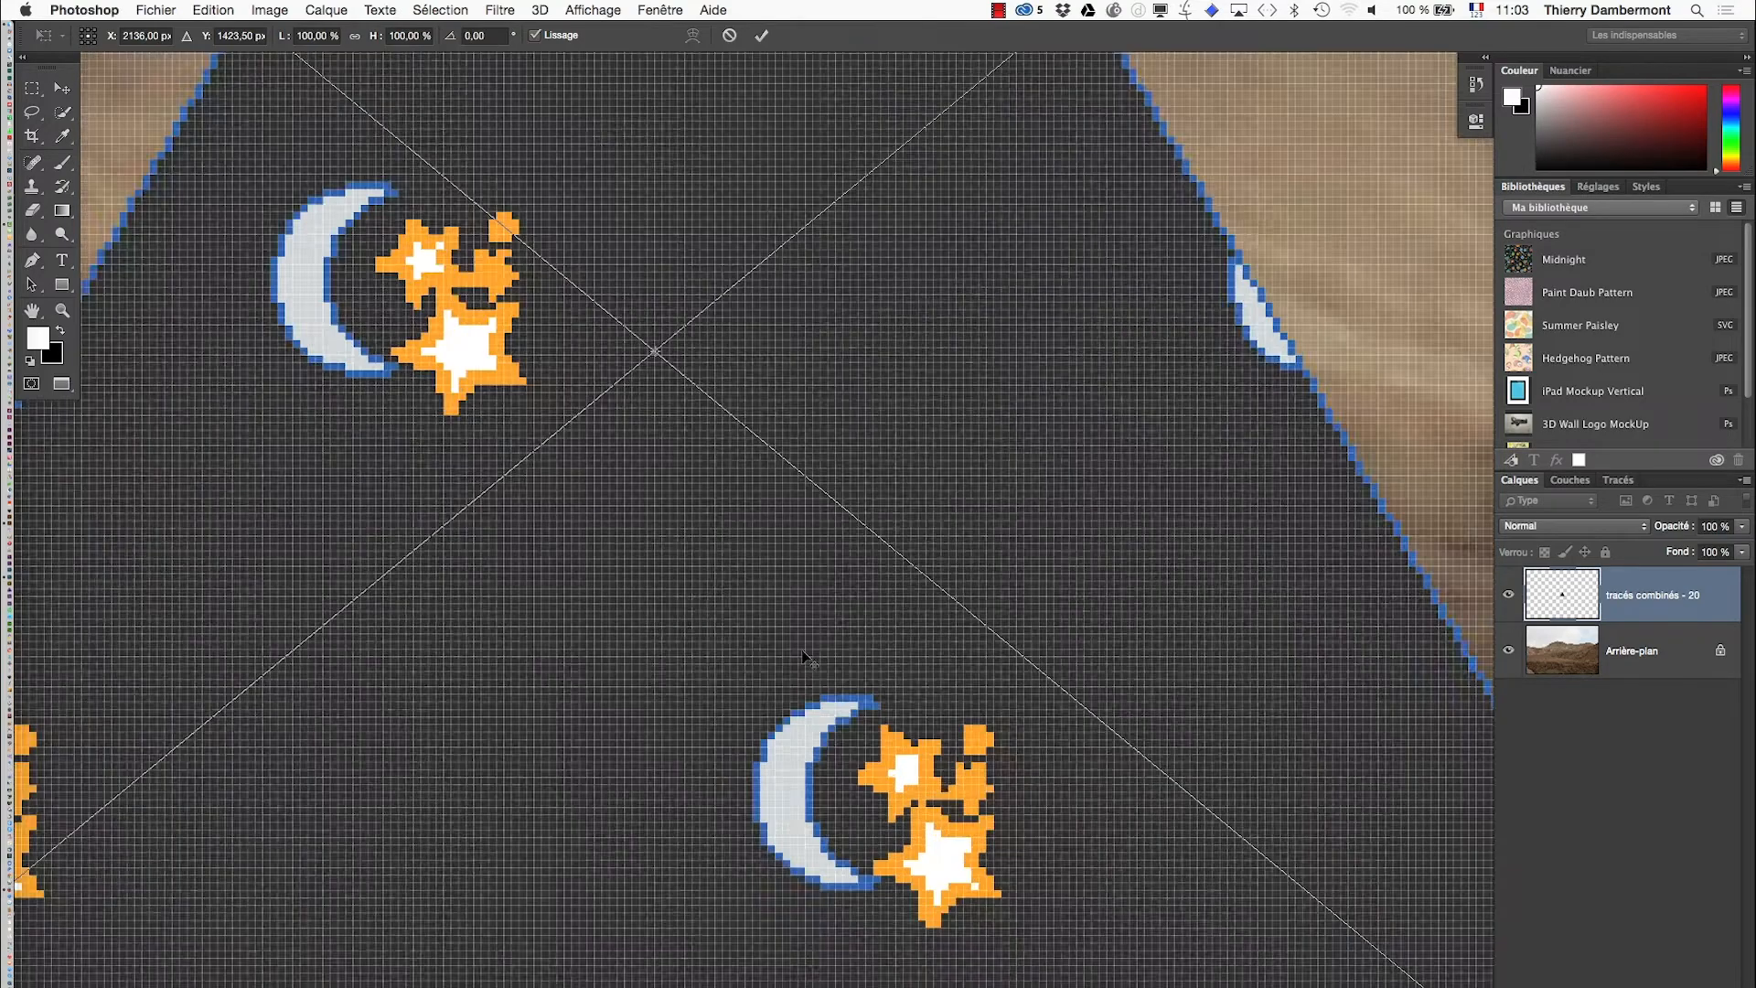
scroll(804, 652, "up", 3)
scroll(804, 655, "down", 5)
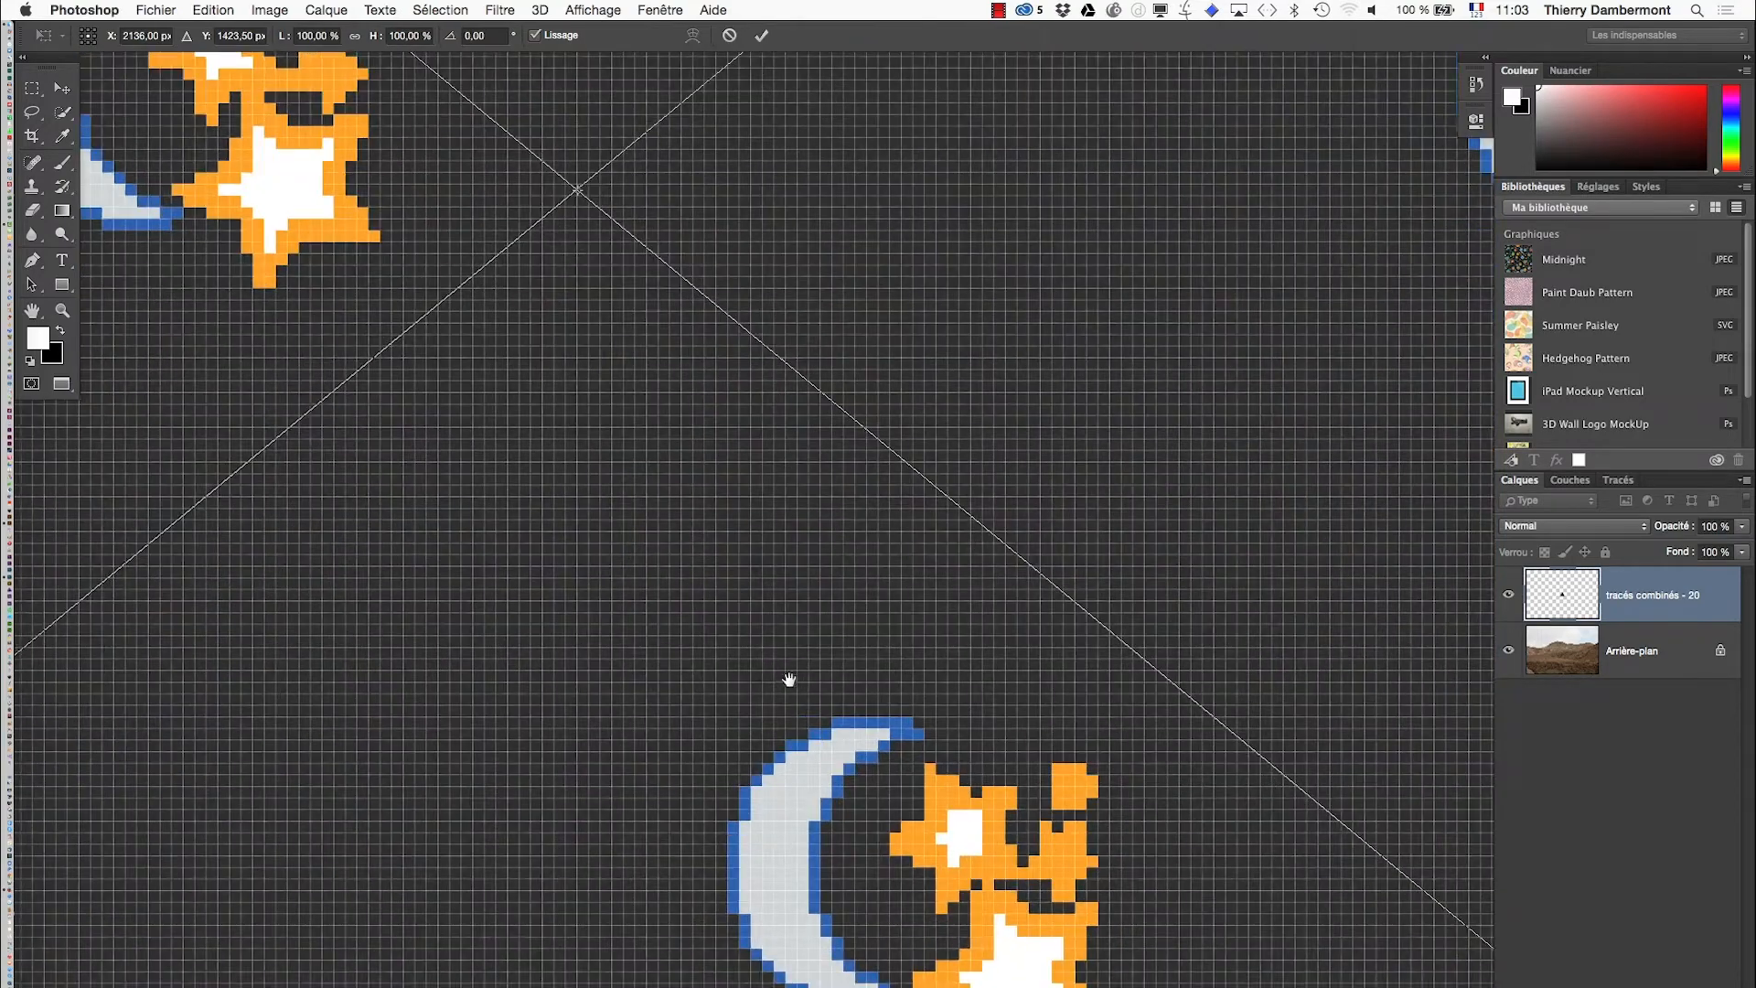
scroll(870, 605, "down", 6)
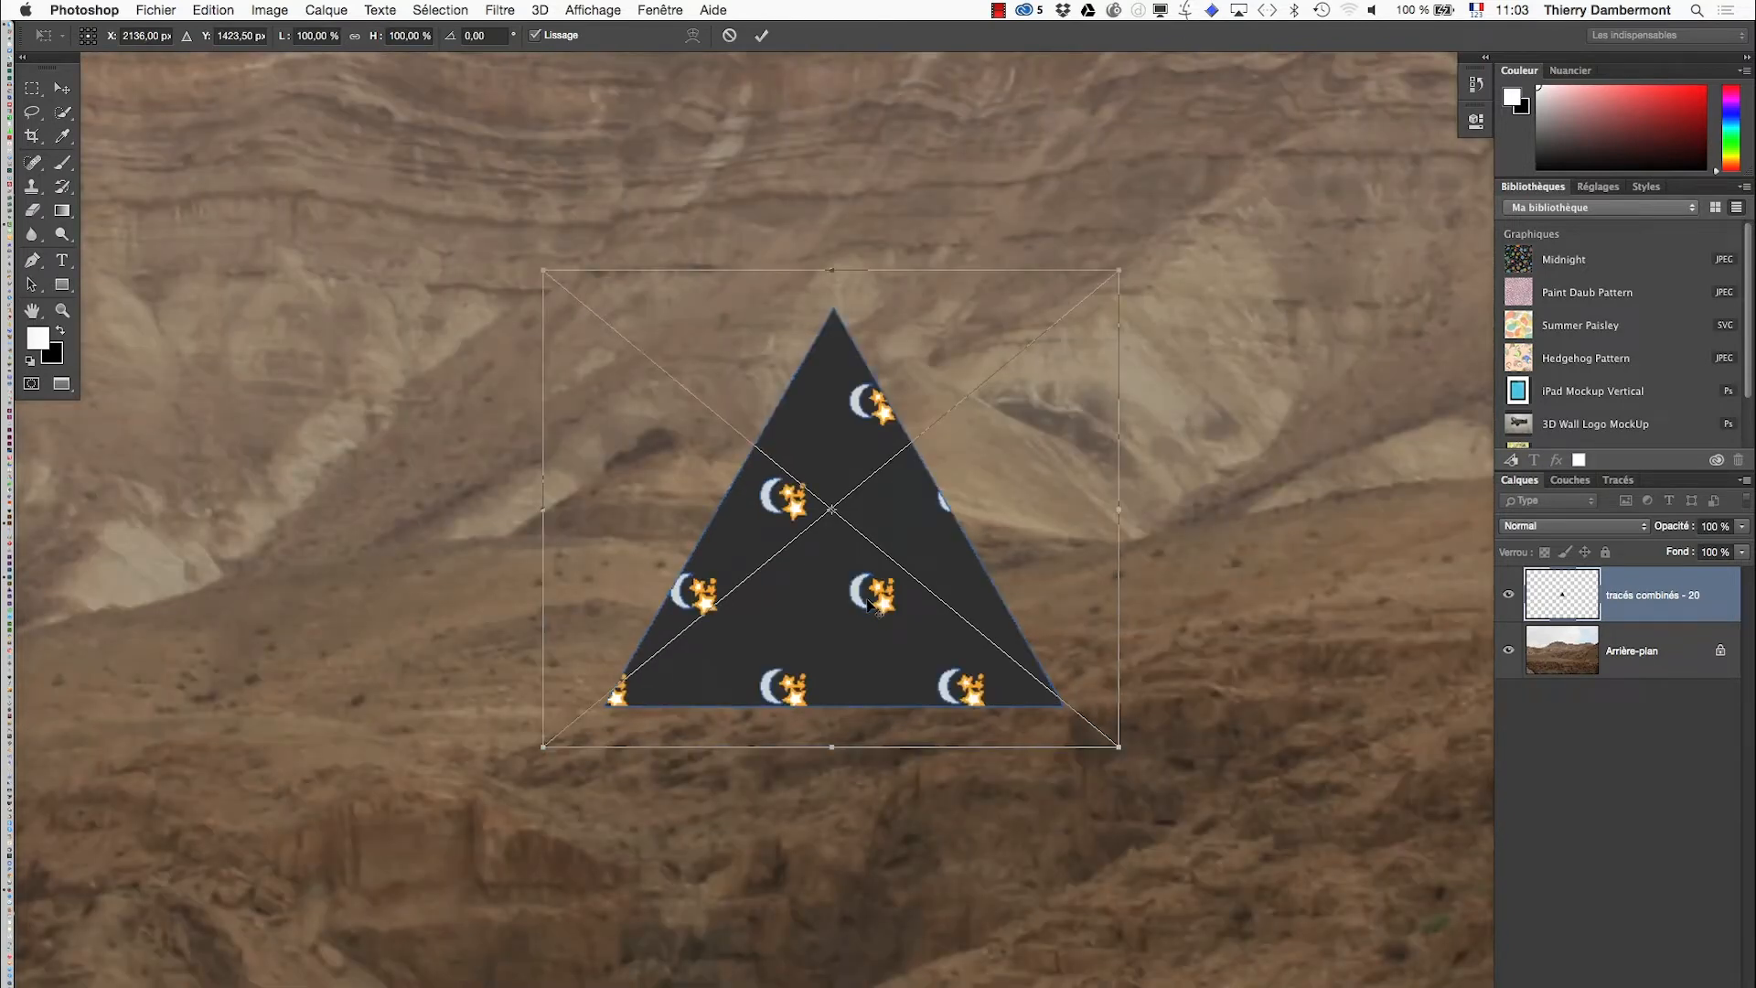
scroll(858, 591, "down", 1)
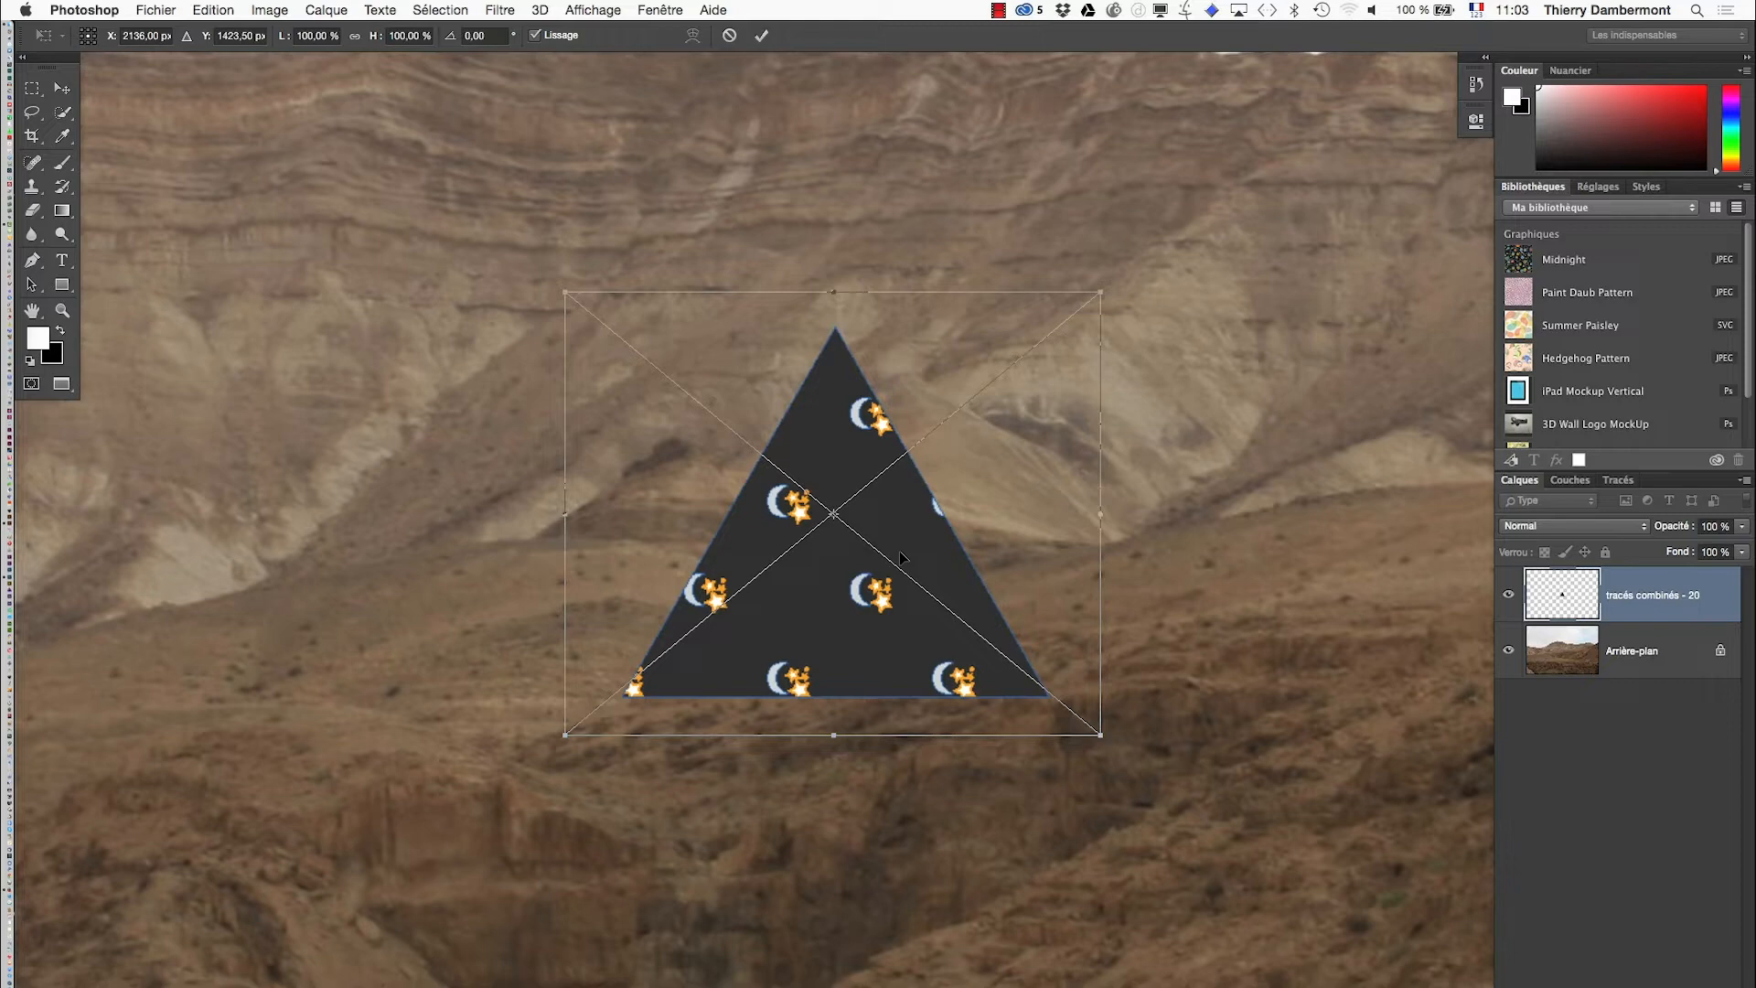
scroll(902, 558, "down", 6)
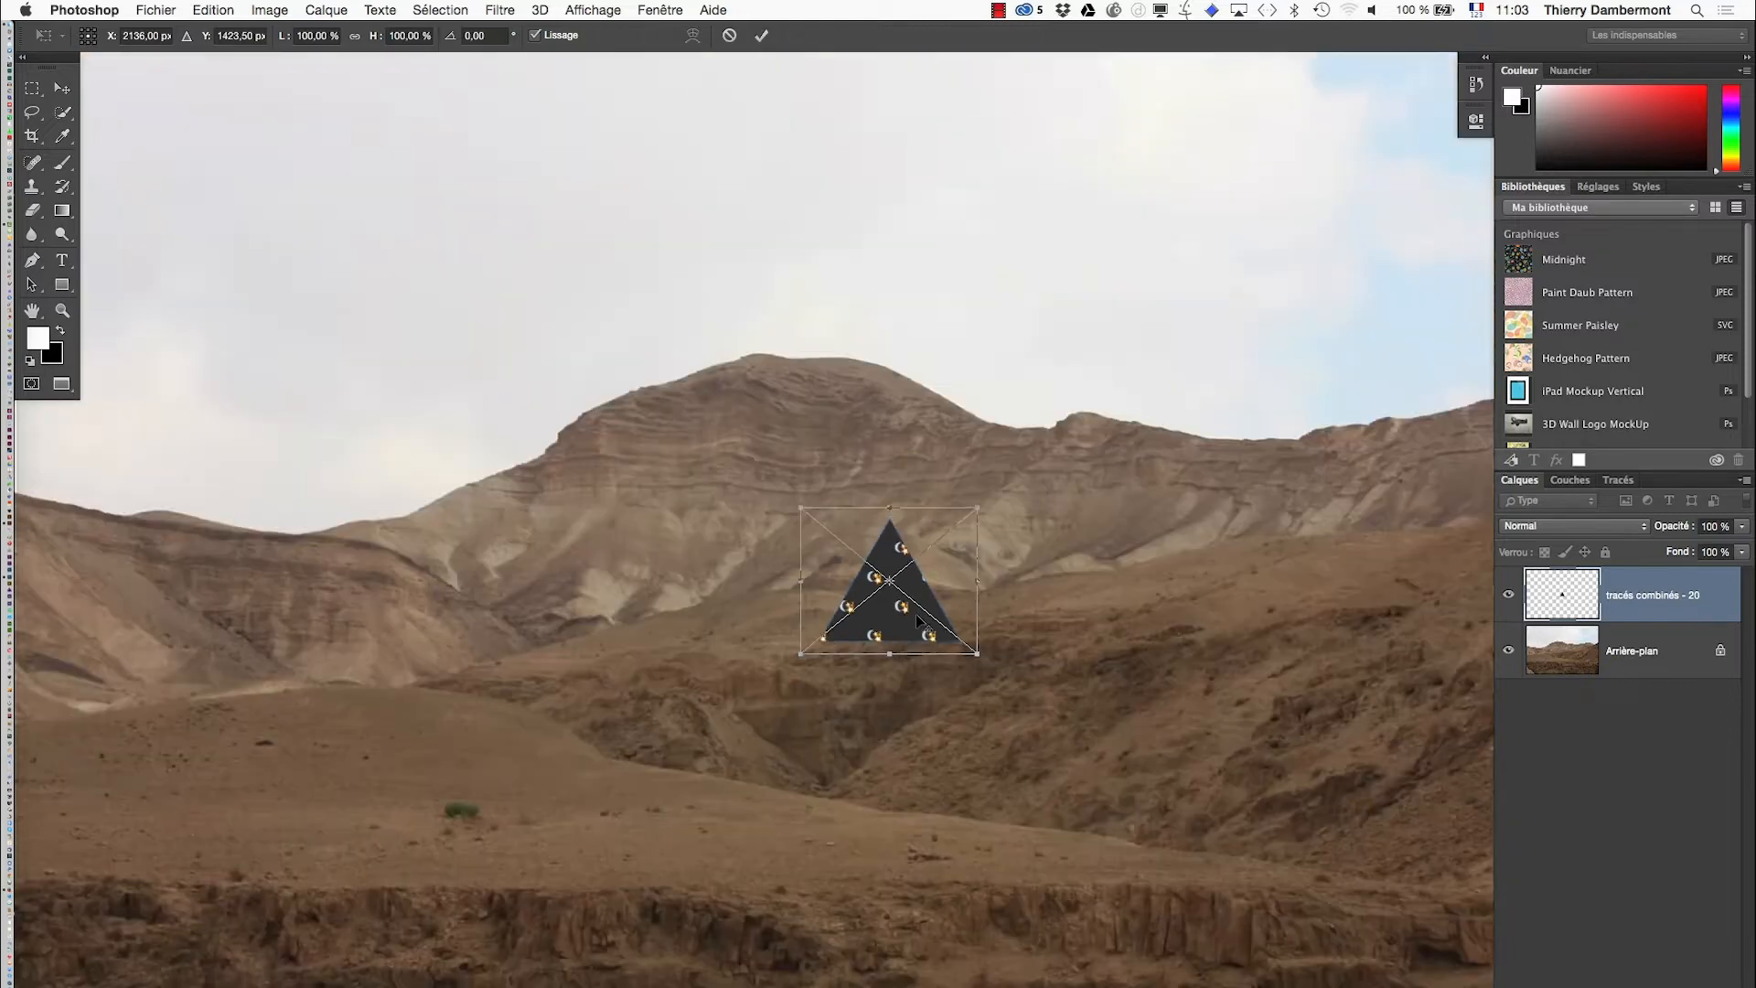
scroll(918, 622, "down", 3)
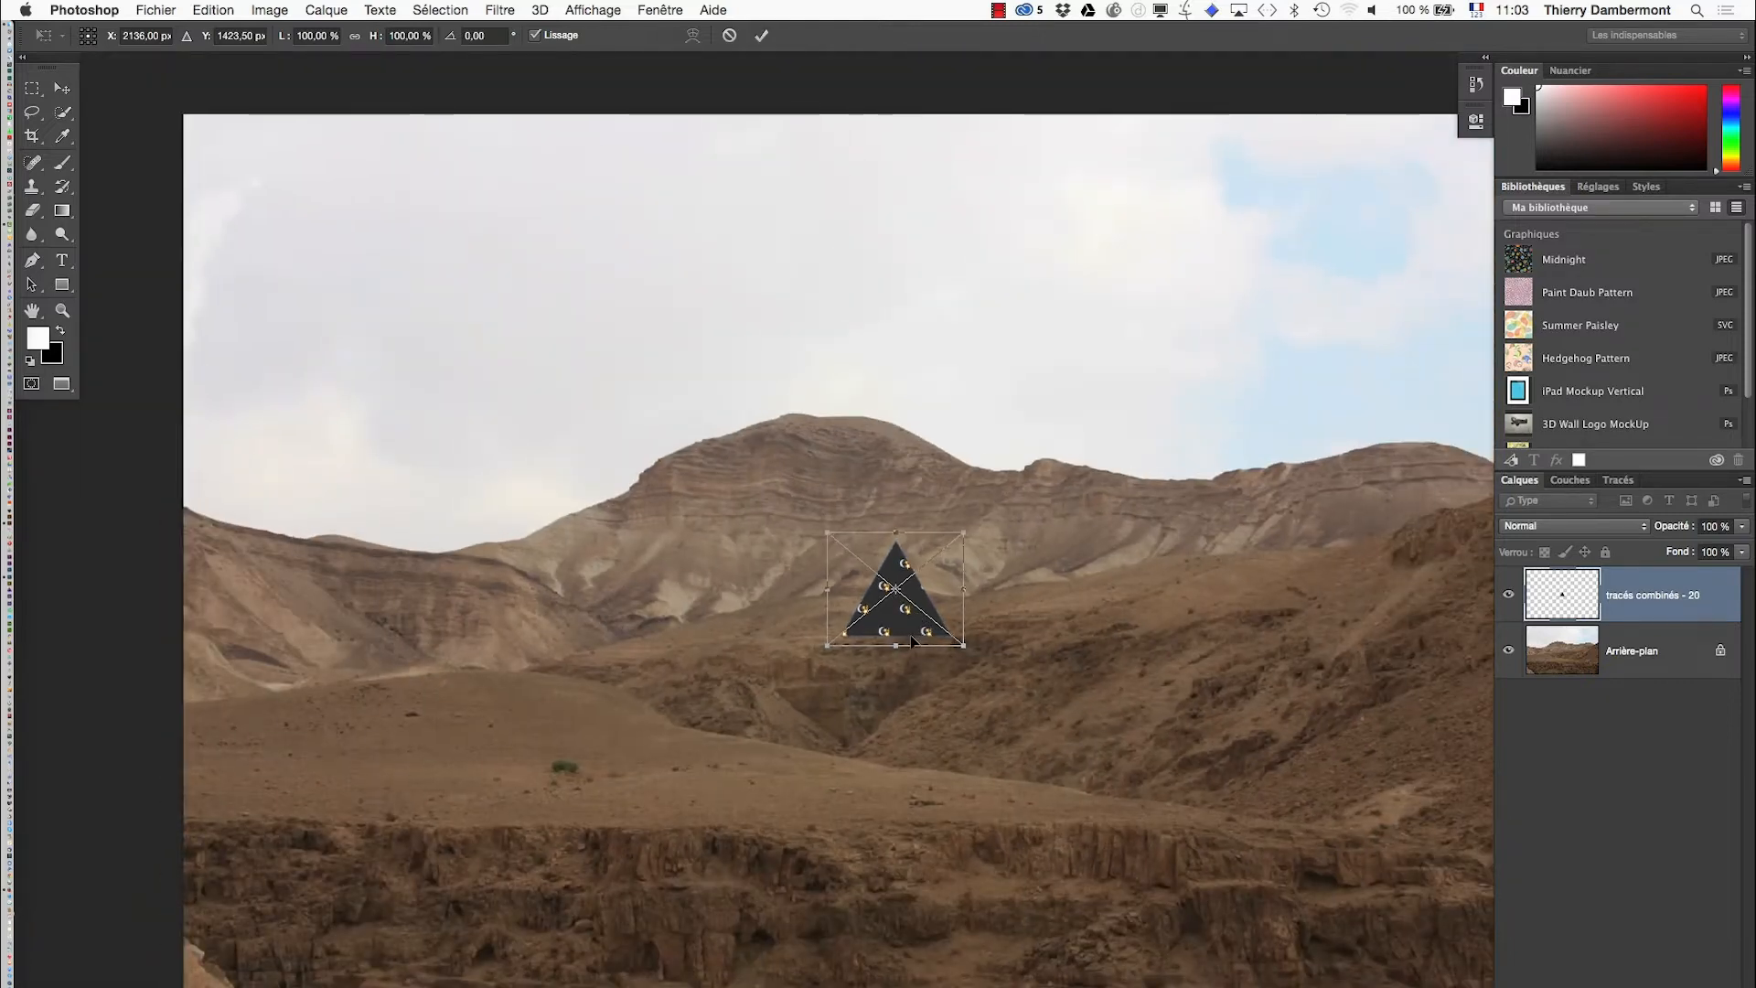
Step: Cancel the triangle's placement and open the image size settings for the desert photo
key("Escape")
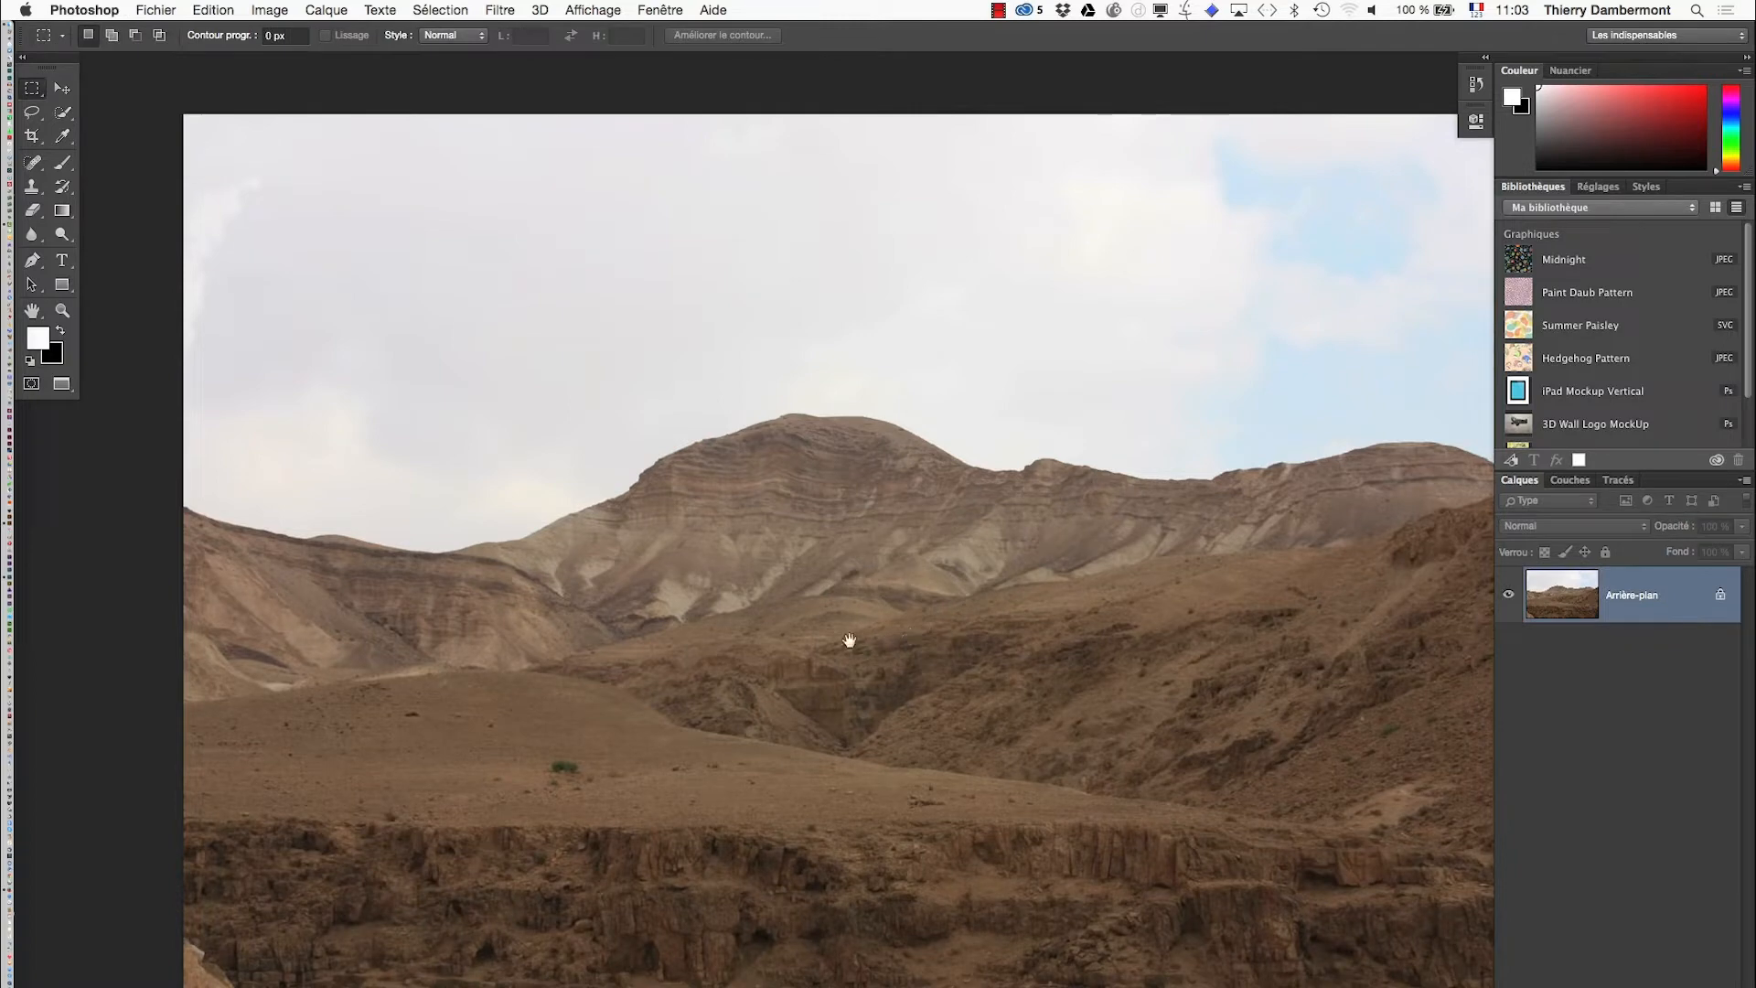
left_click_drag(849, 642, 757, 610)
left_click(267, 10)
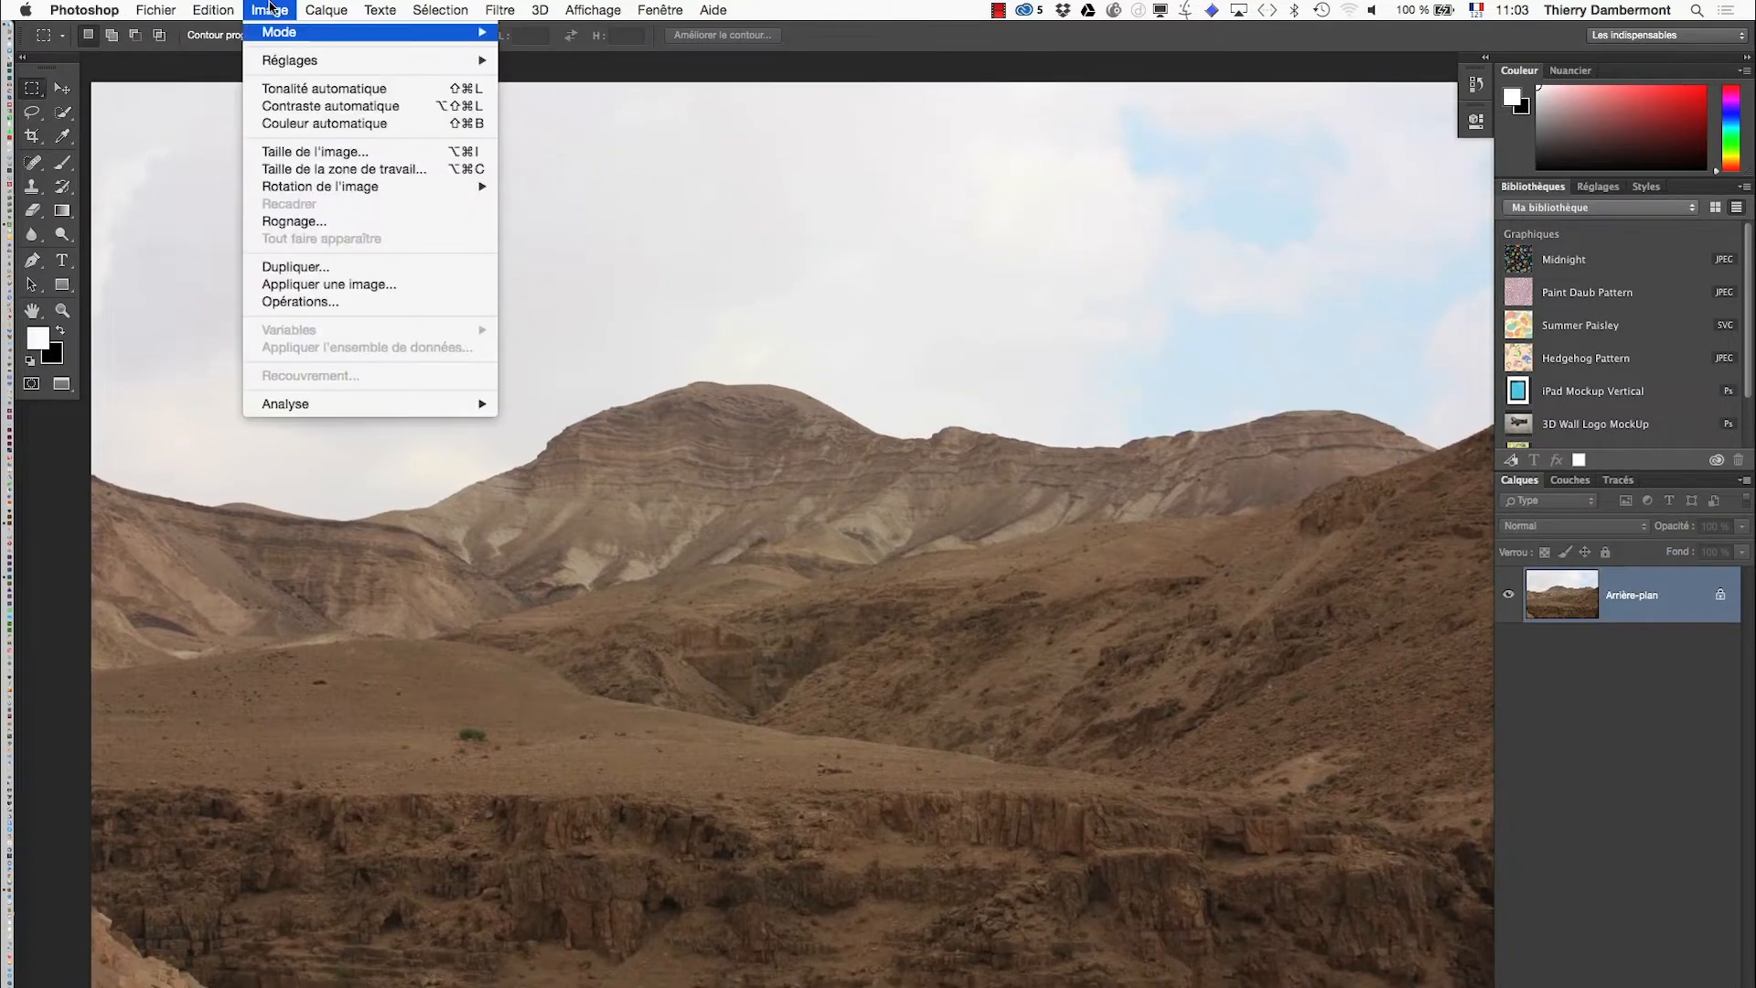
left_click(324, 146)
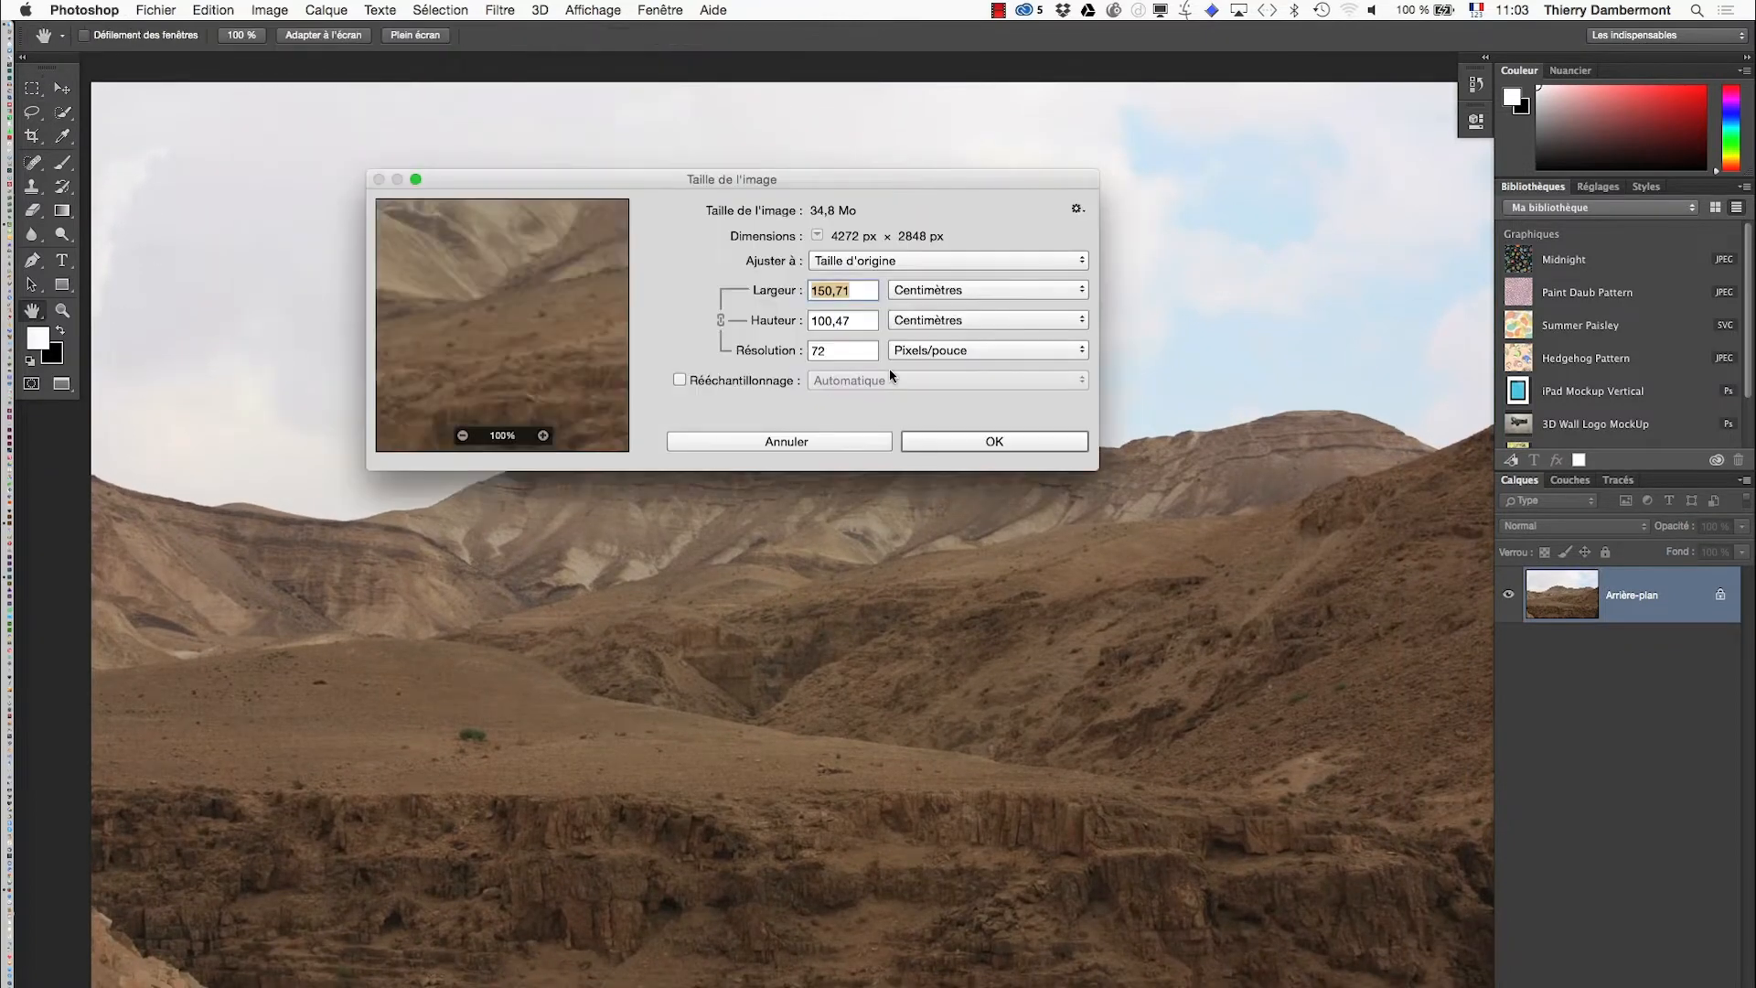
key("alt")
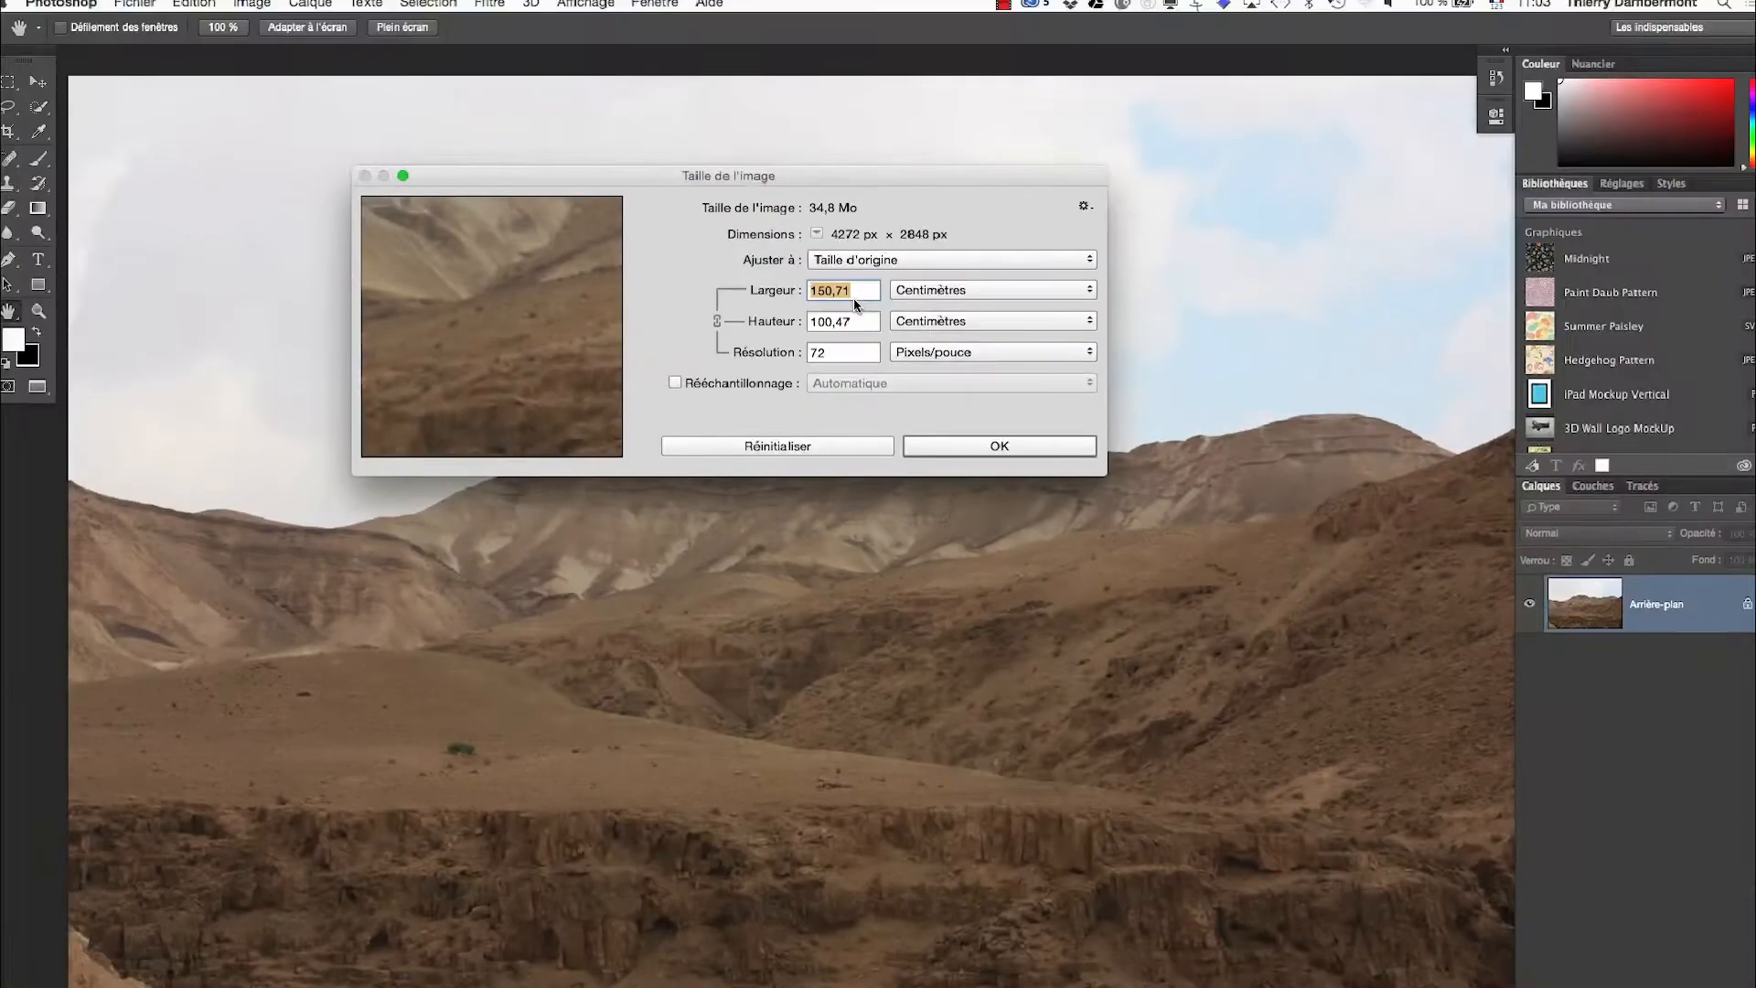
Step: Switch to Illustrator and show the triangle artboard's dimensions with the Artboard tool, moving the floating tools aside
key("super+Tab")
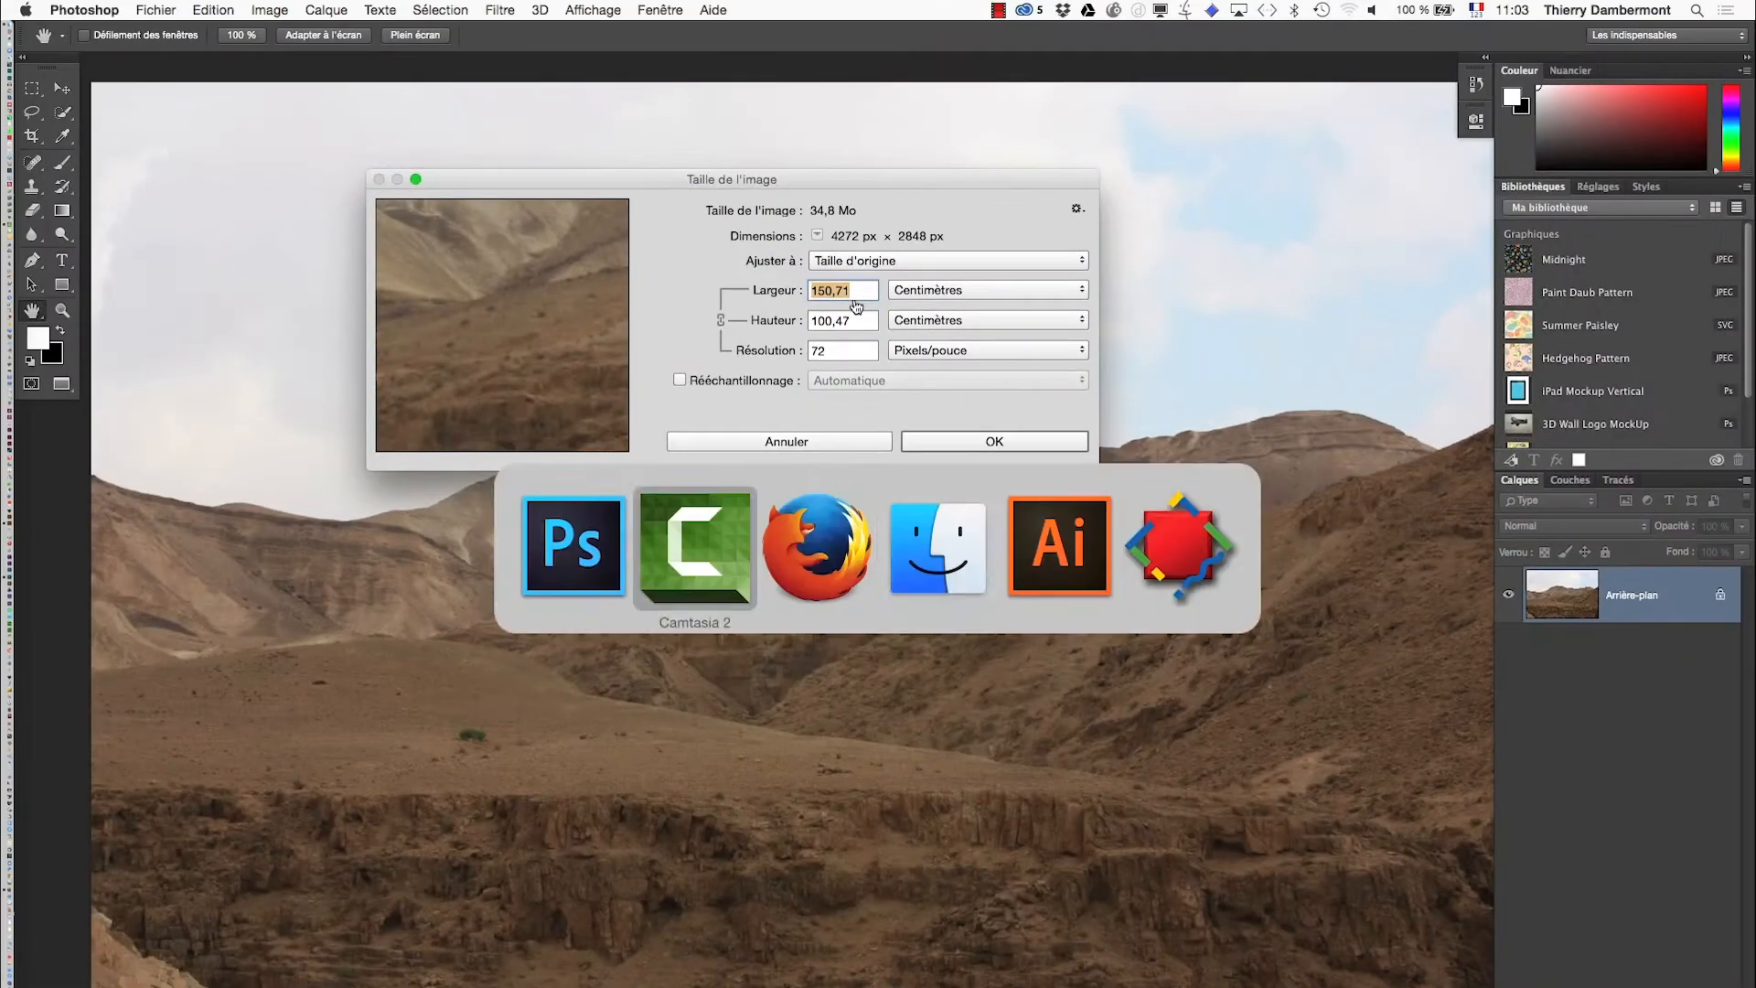
left_click(1088, 569)
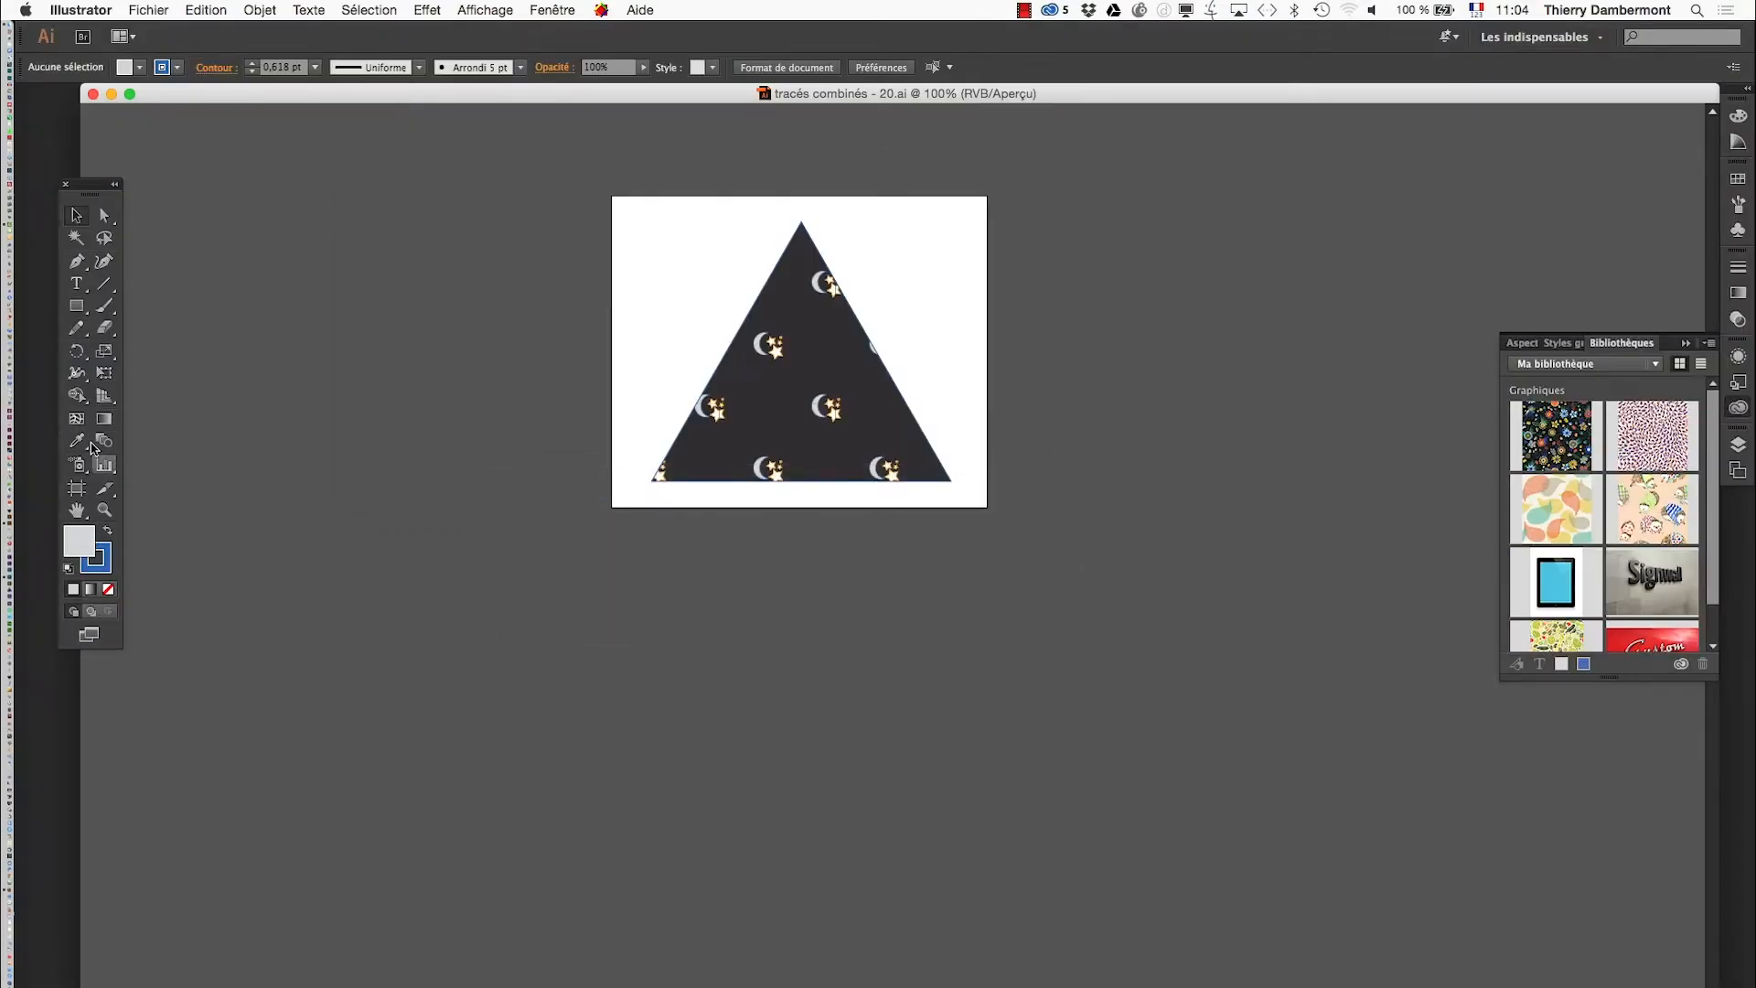
left_click(77, 488)
left_click_drag(104, 187, 499, 123)
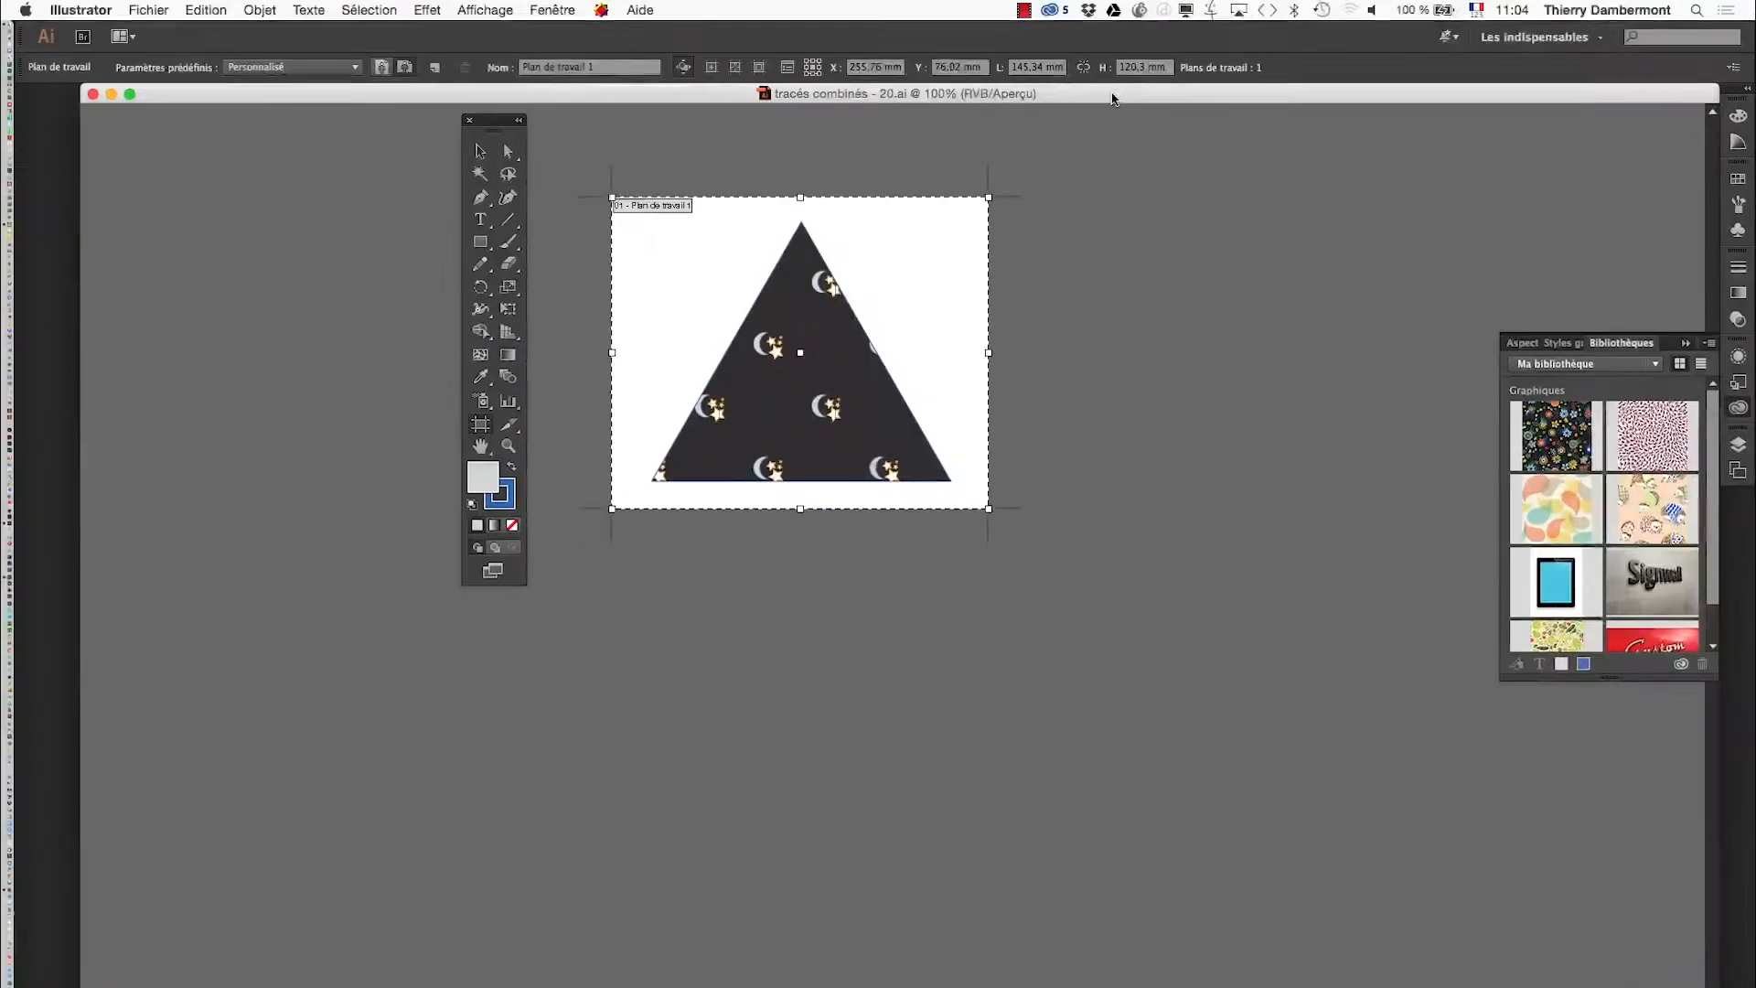
Step: Switch back to Photoshop and examine the desert photo's resolution, width and pixel dimensions in the image size settings
key("super+Tab")
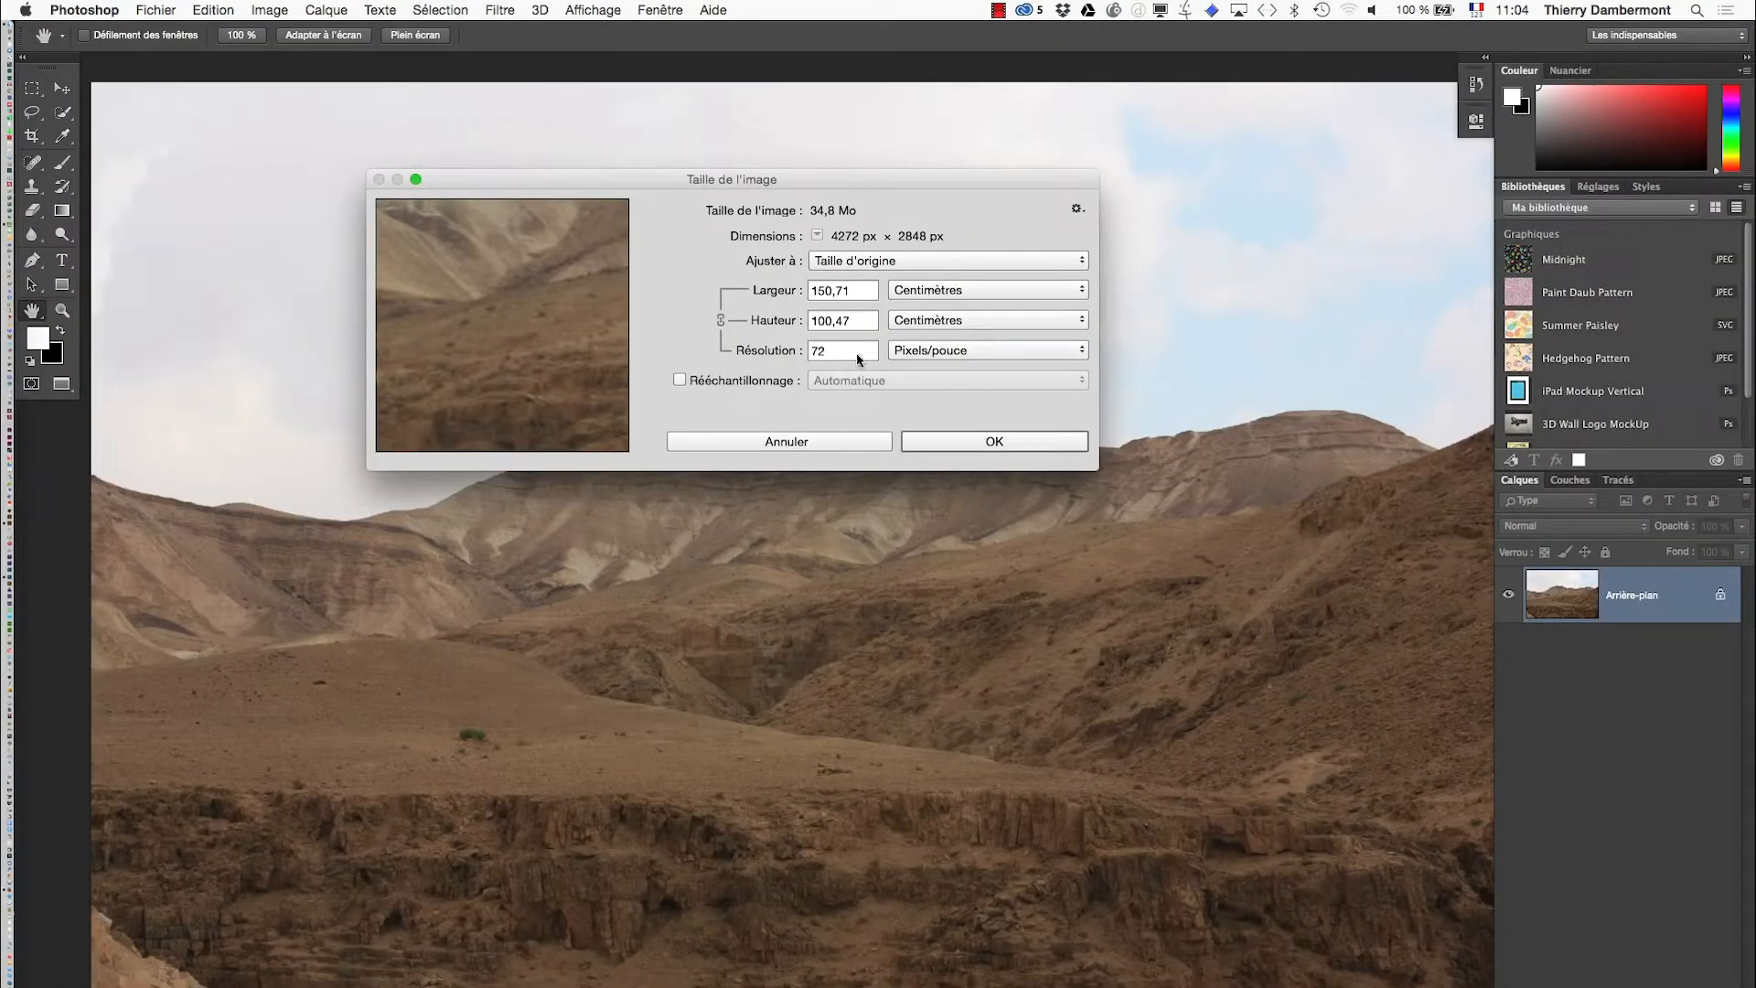
key("alt")
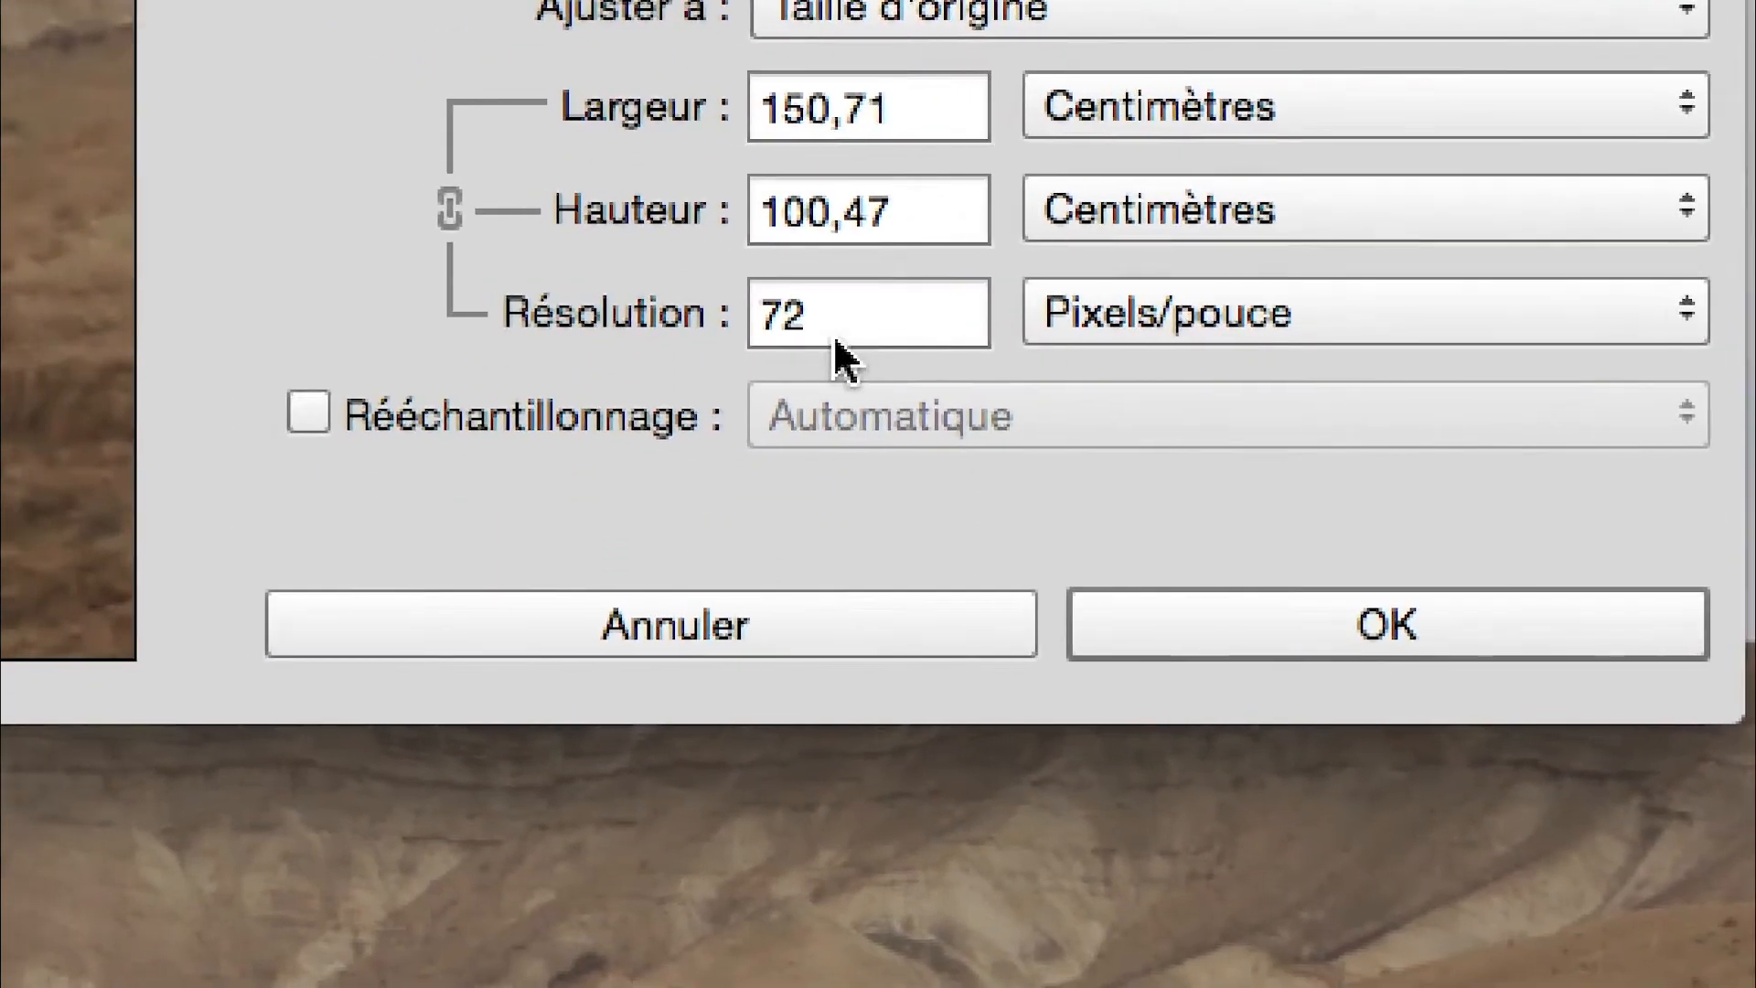
double_click(823, 314)
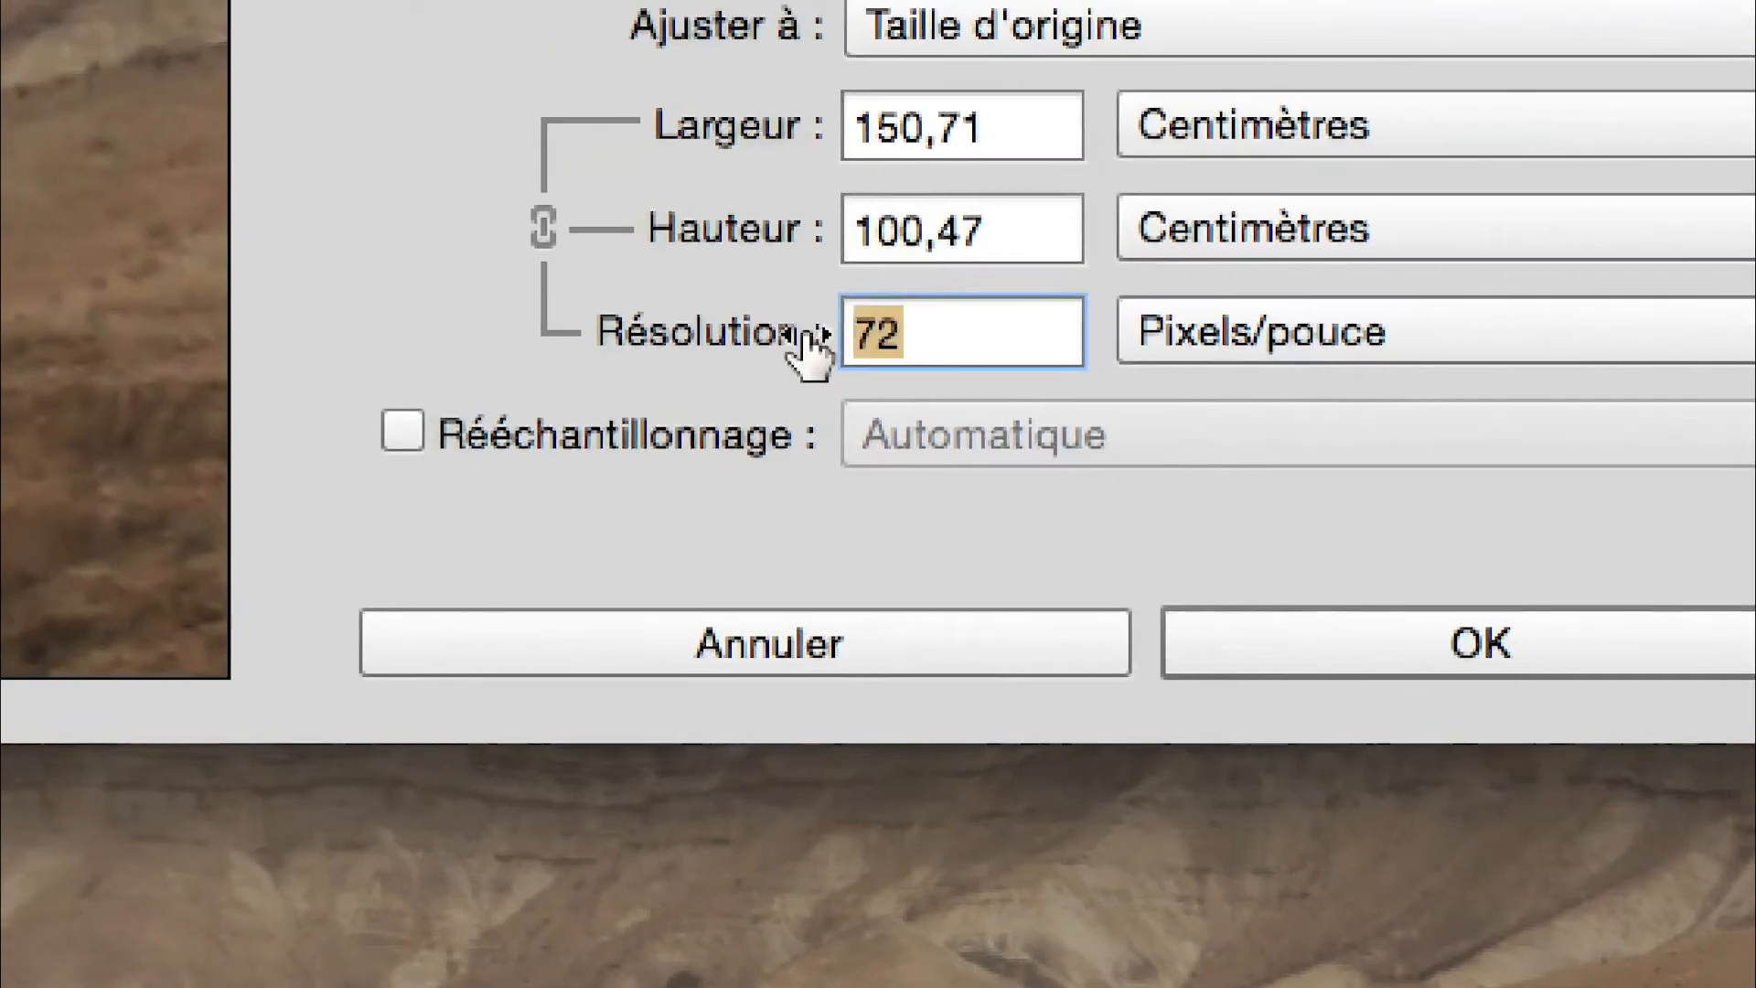
double_click(851, 210)
double_click(865, 232)
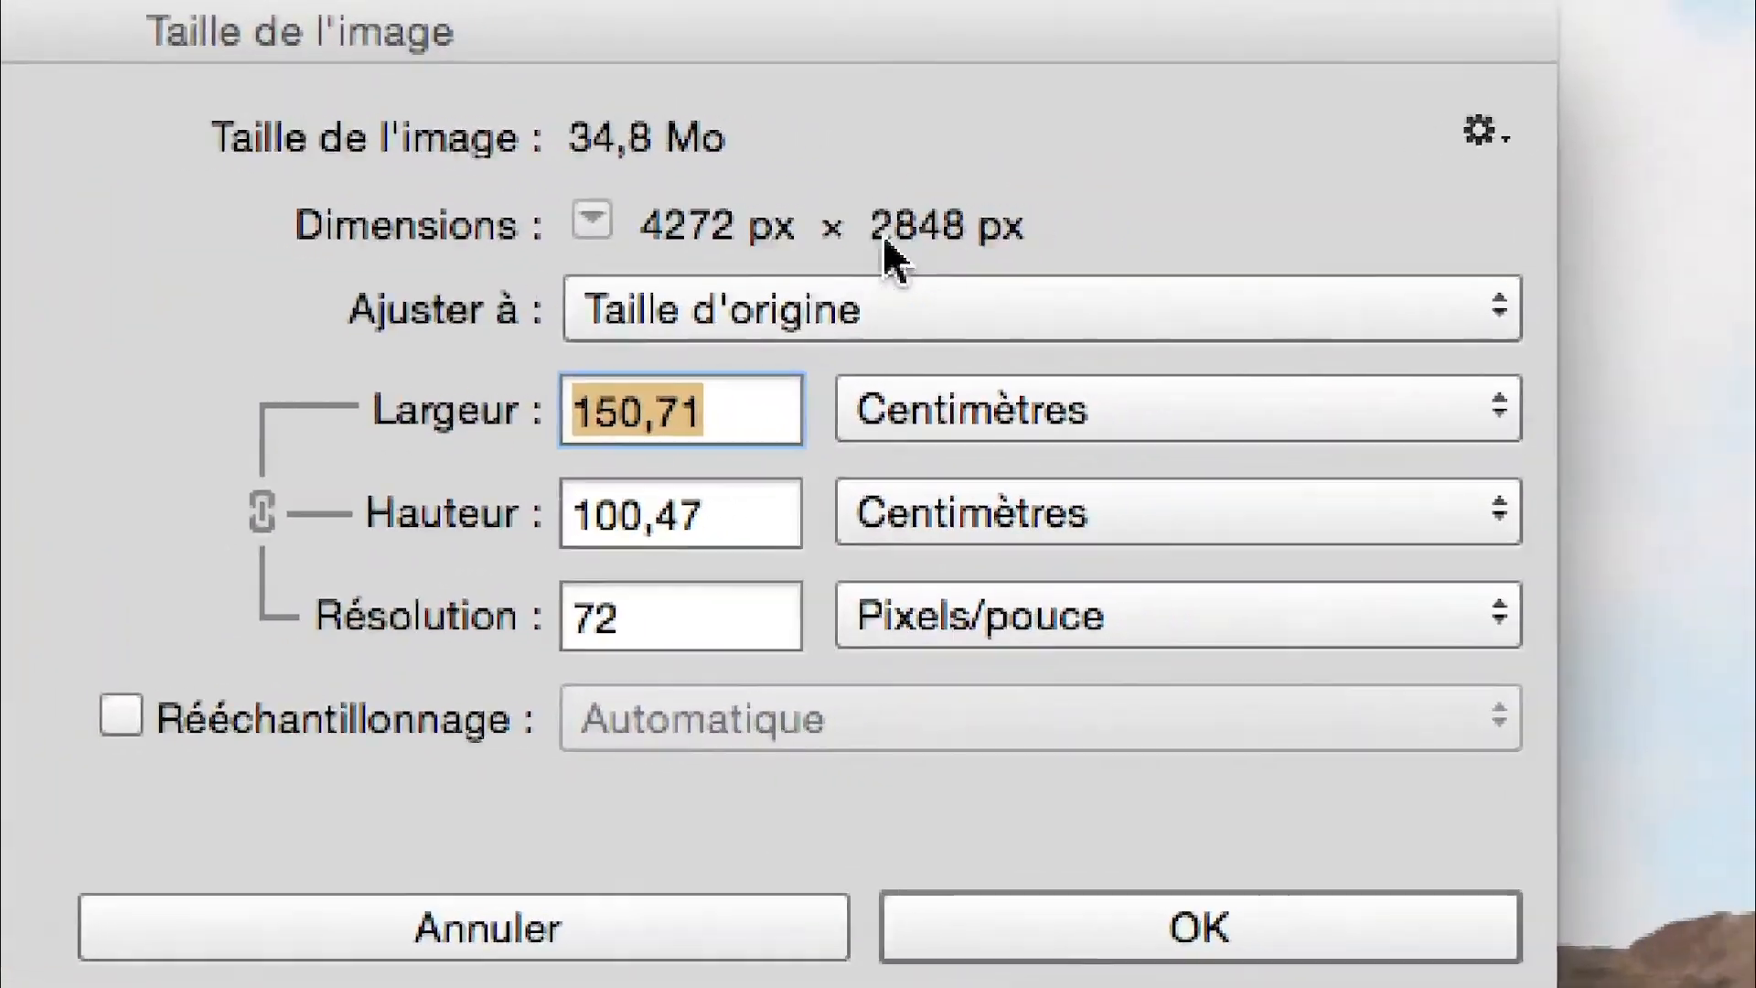
key("alt")
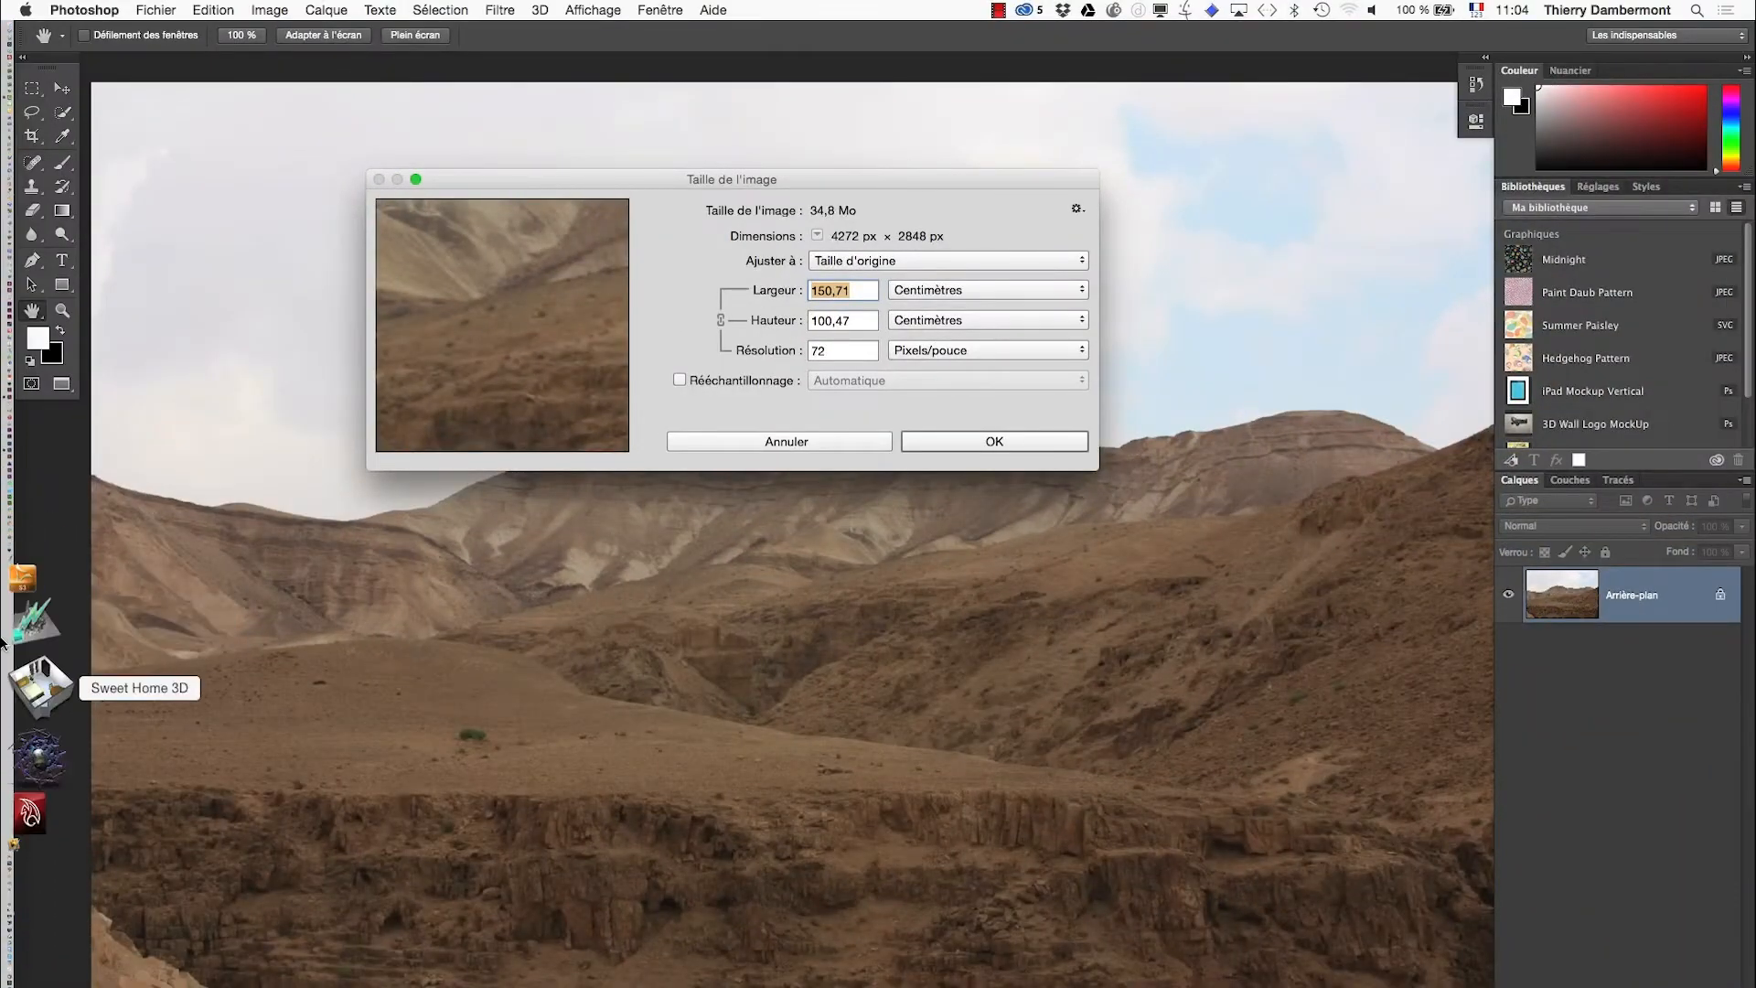
Step: Switch to Firefox and reposition and enlarge the browser window showing the Dragot.JPG photo
left_click(38, 894)
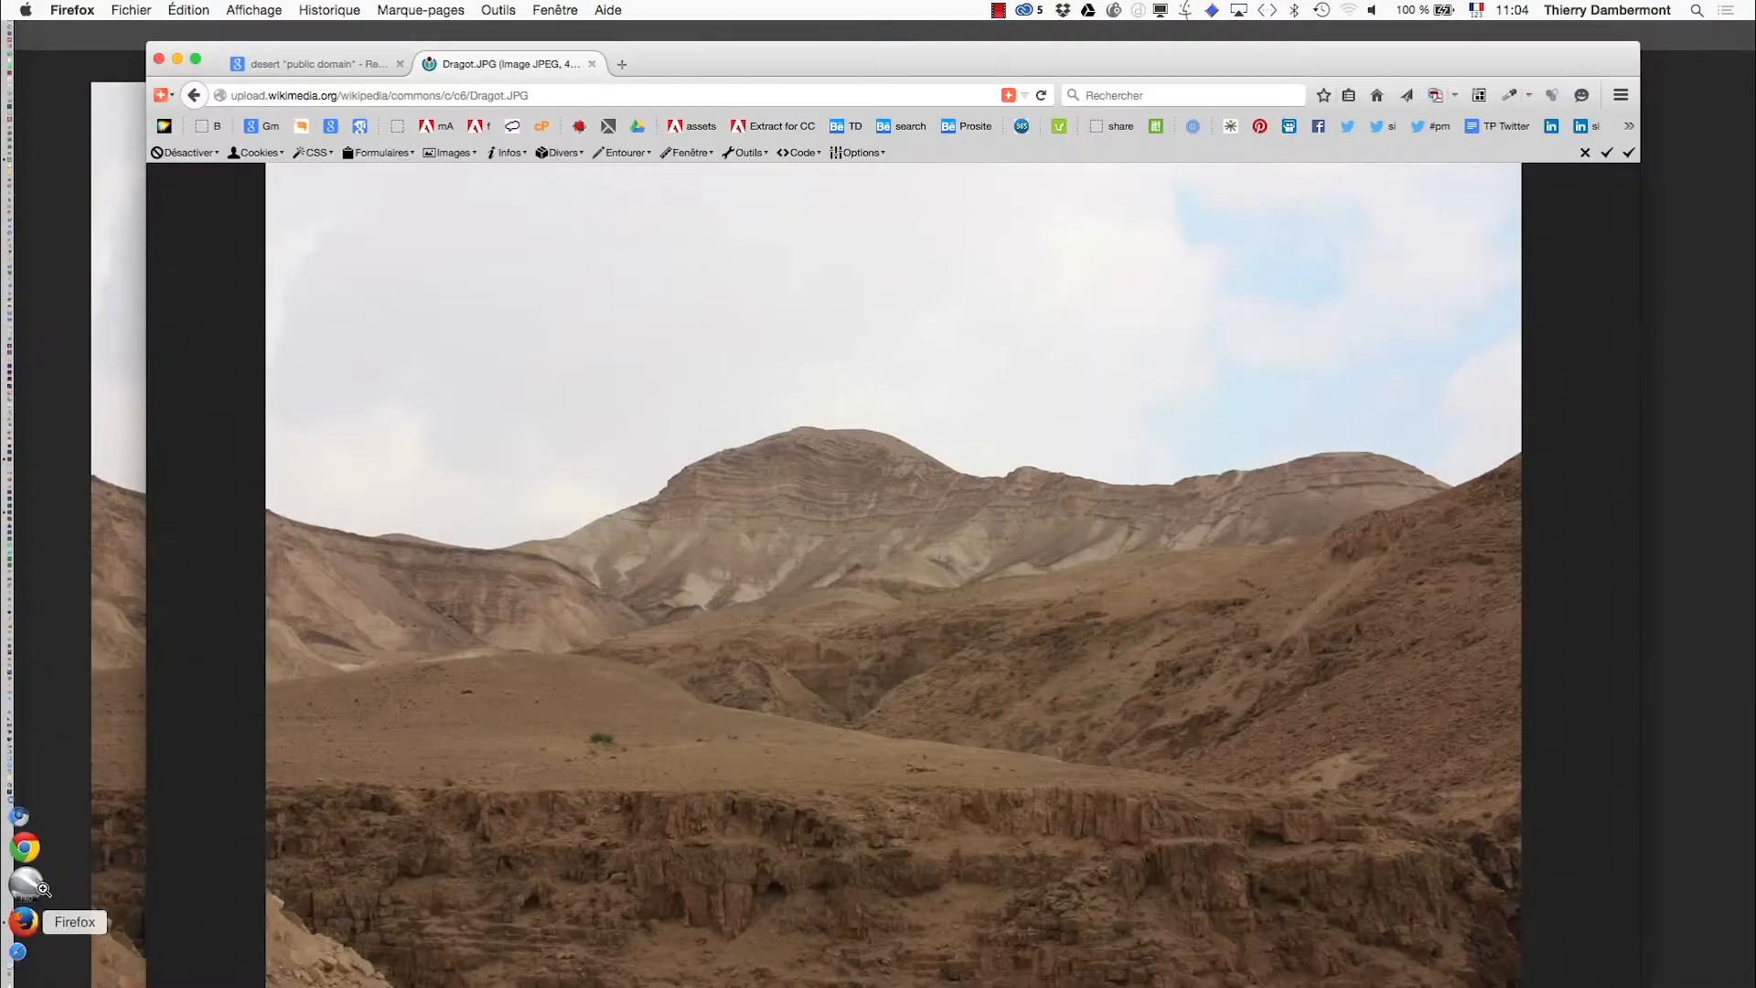
left_click_drag(683, 72, 604, 50)
left_click_drag(1552, 981, 1727, 984)
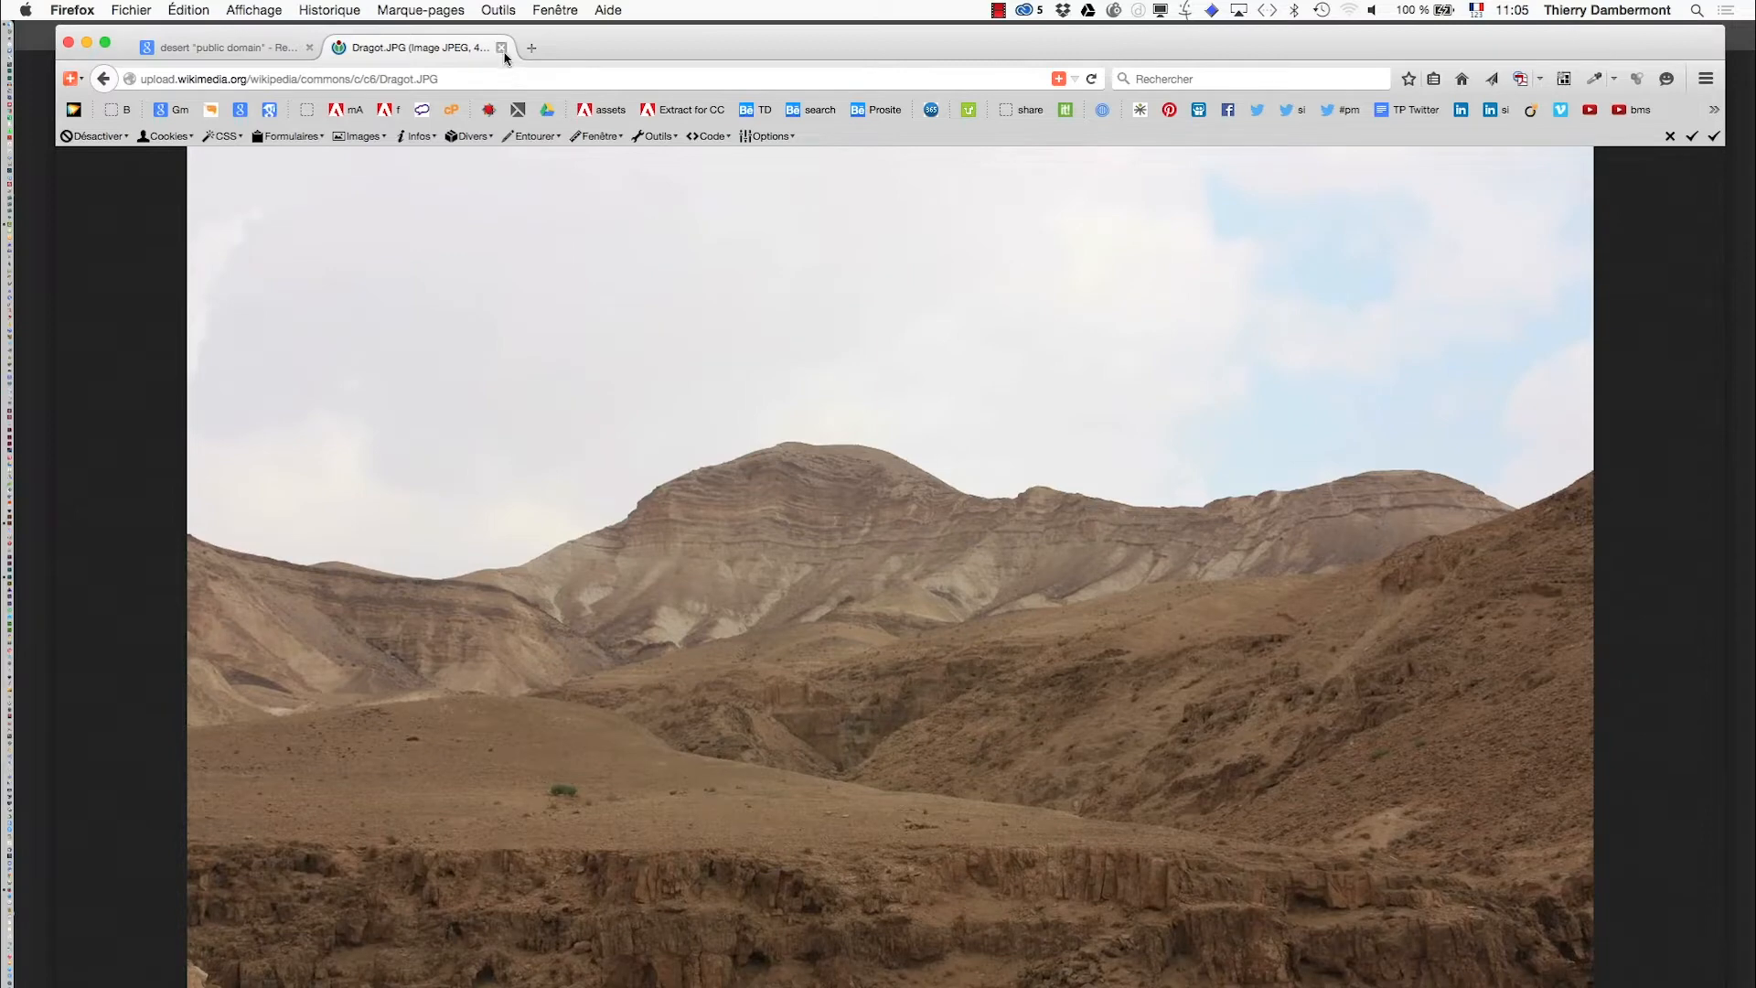
Step: Load the YouTube home page from the saved bookmarks in the tab showing Dragot.JPG
left_click(1719, 112)
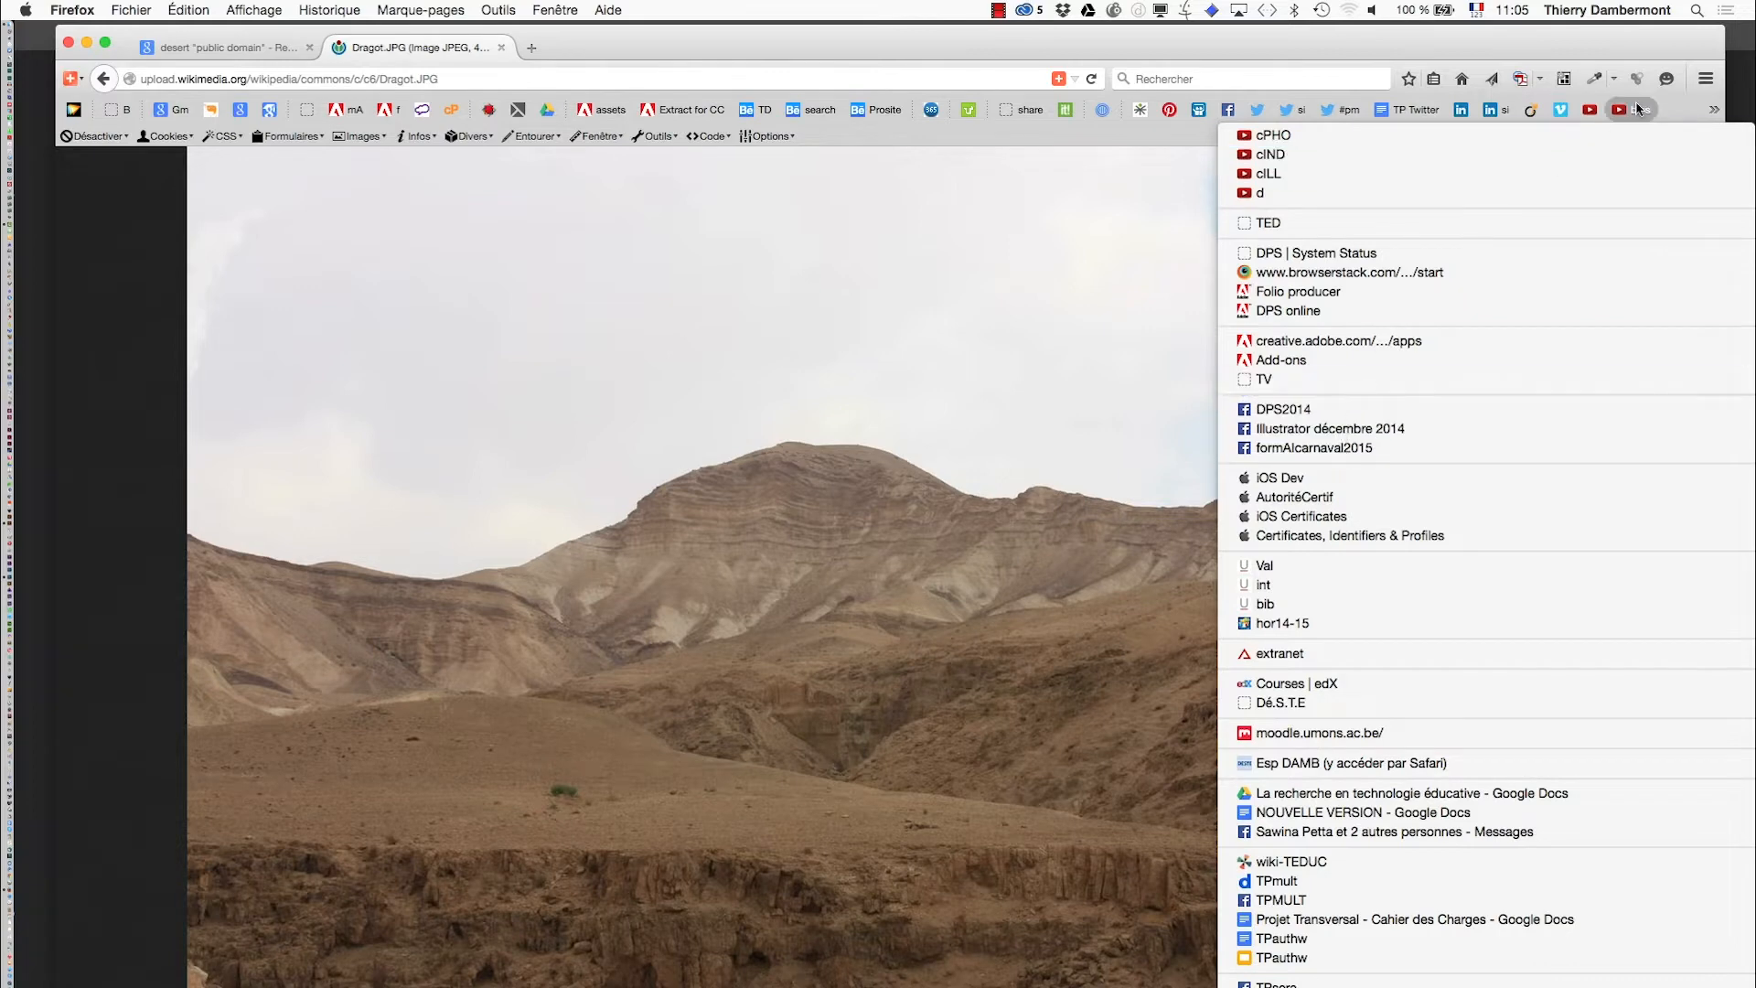
left_click(1592, 112)
left_click(1592, 112)
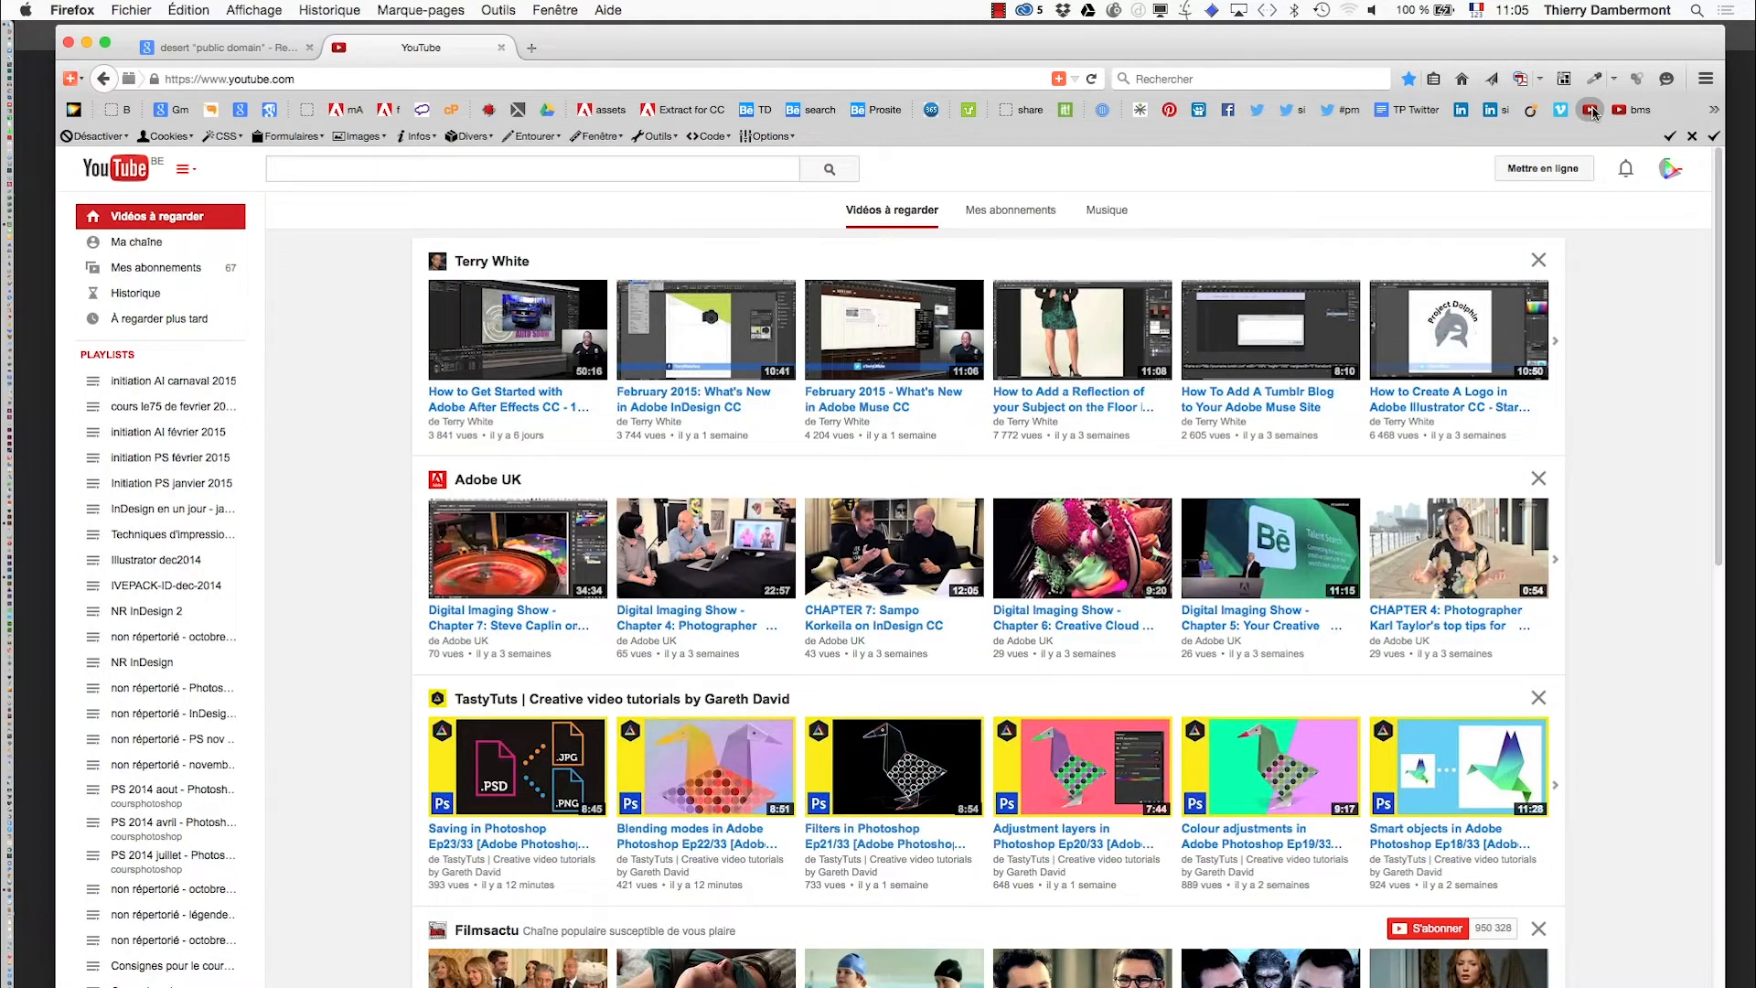
left_click(303, 80)
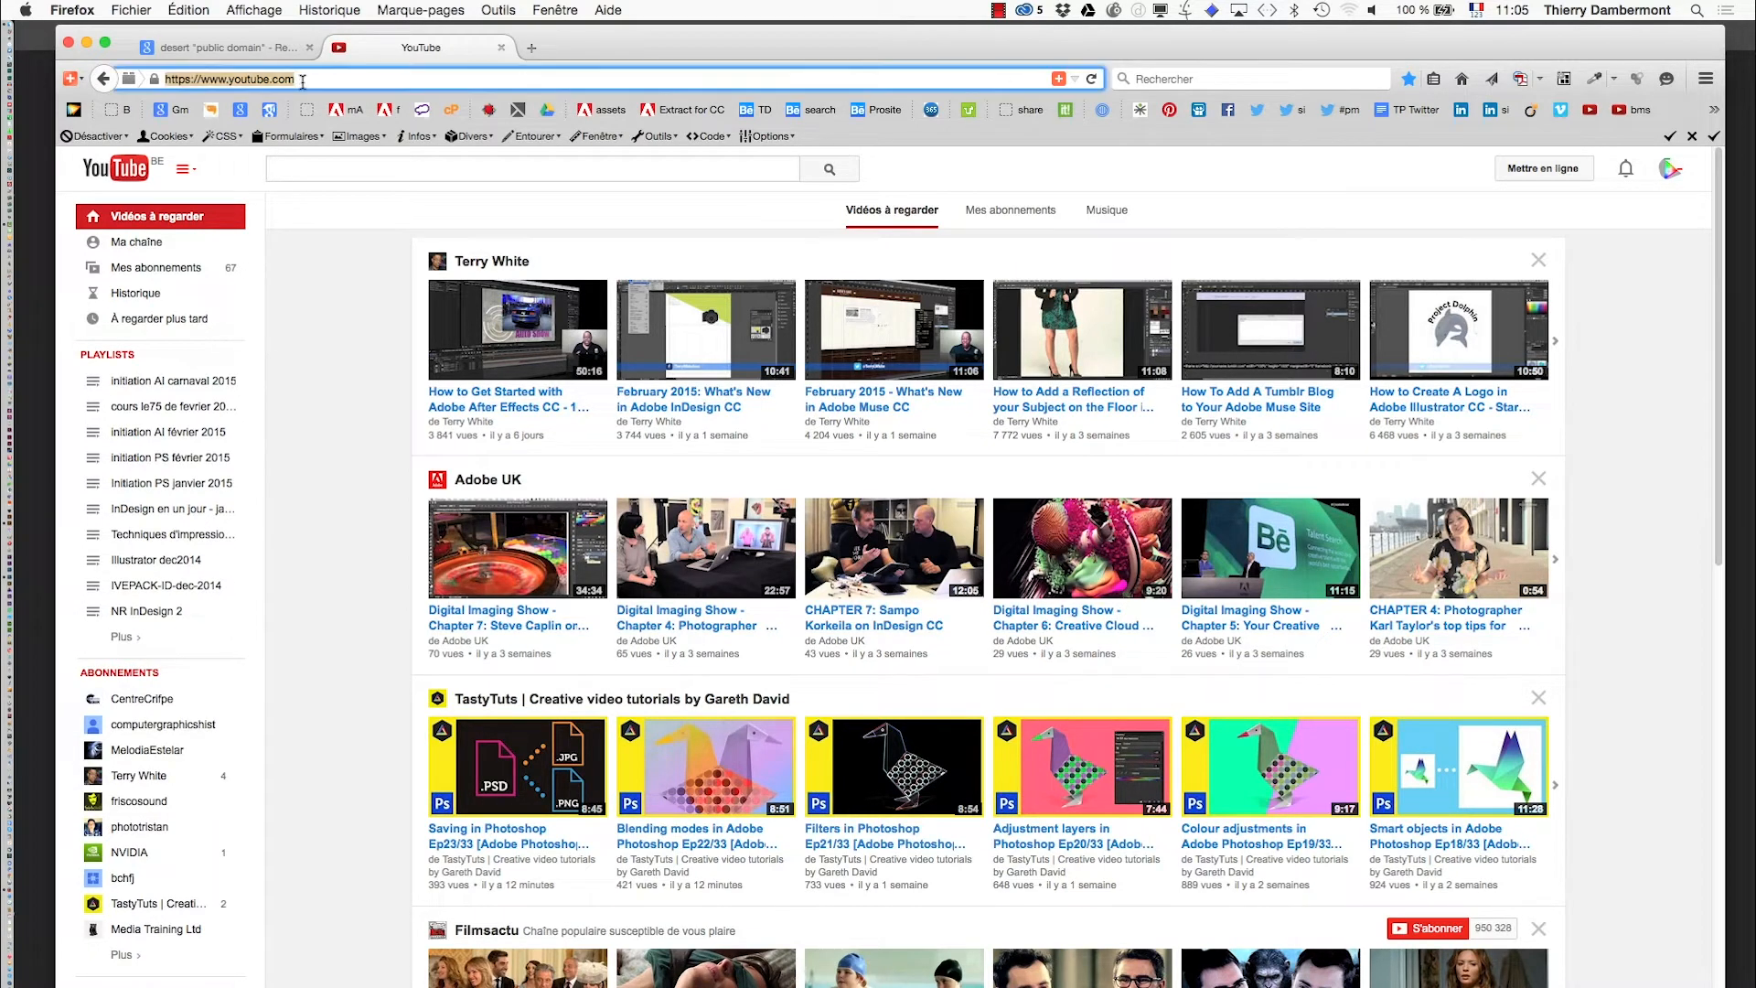
left_click(303, 79)
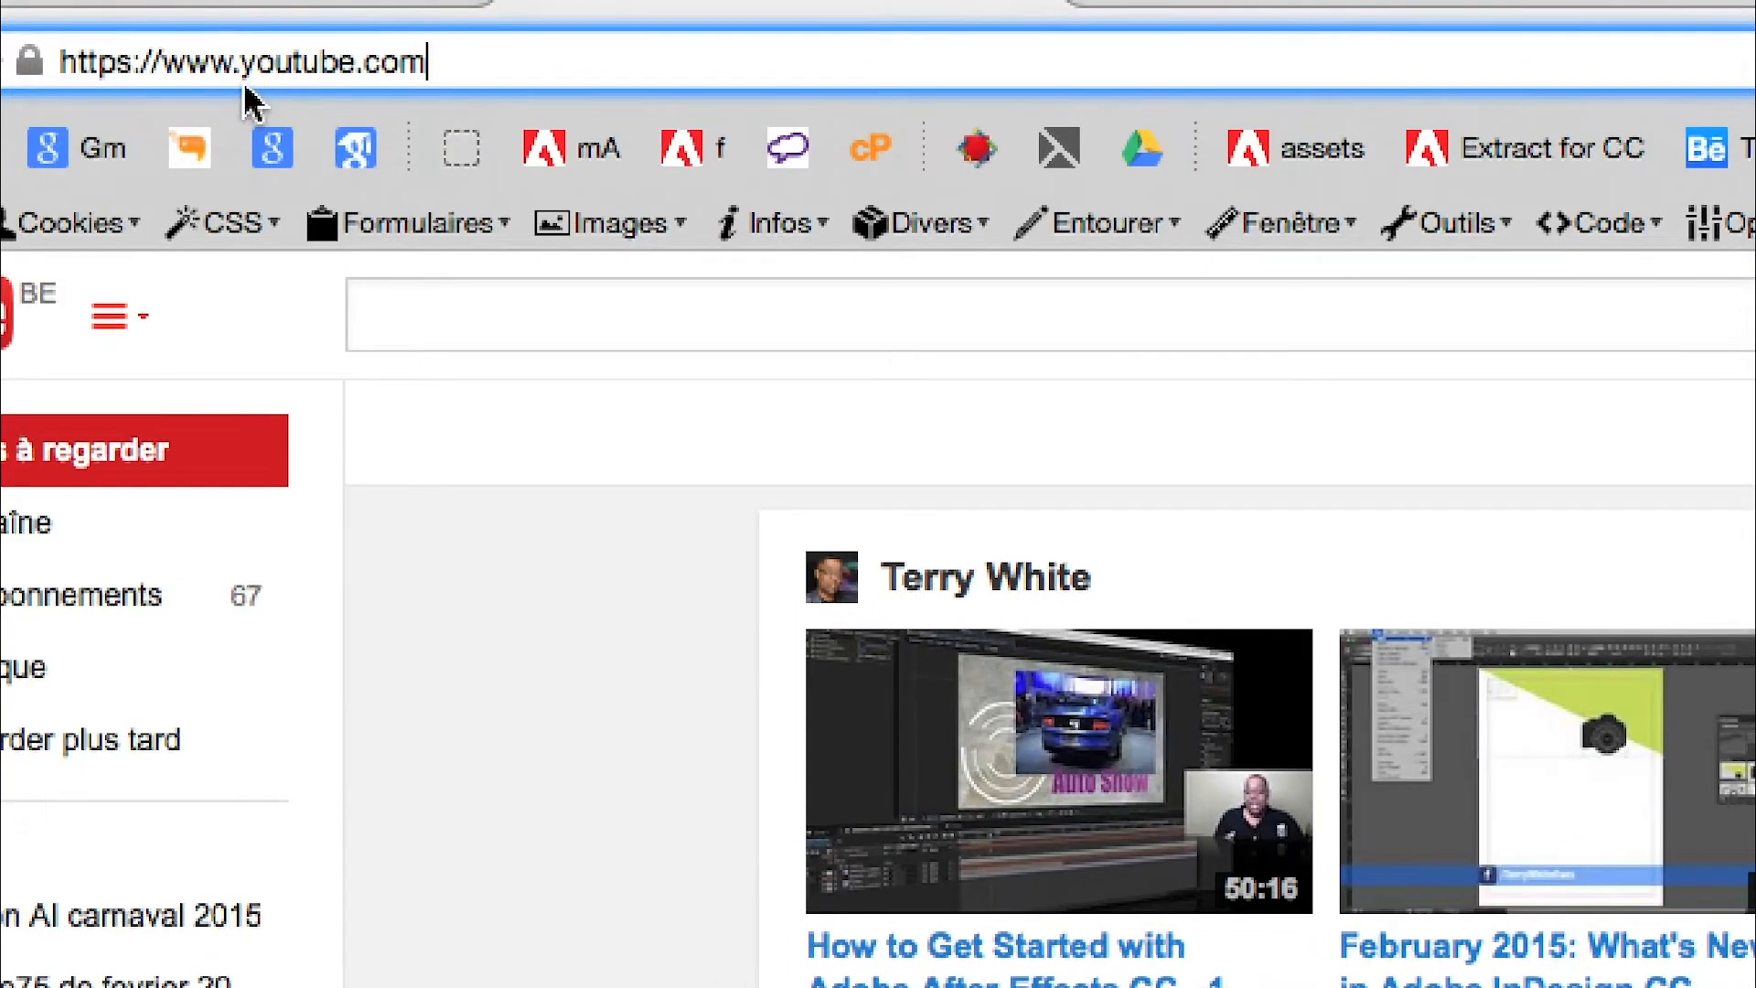
type("/idikot")
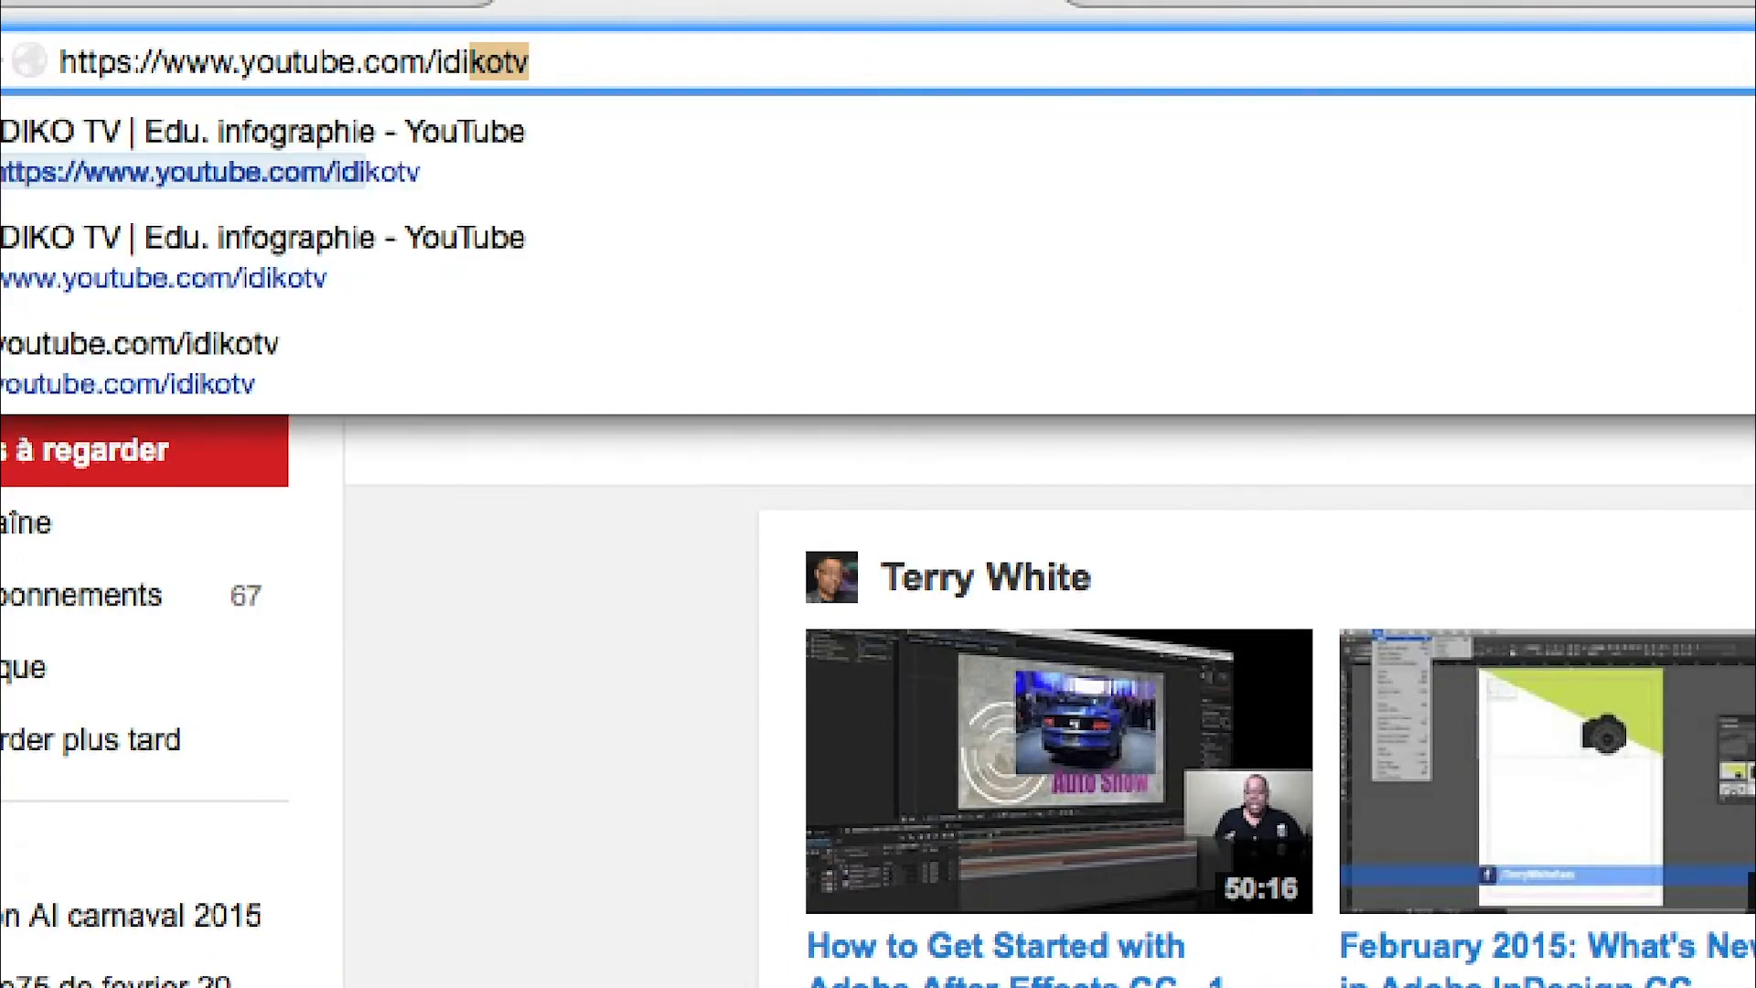
type("v")
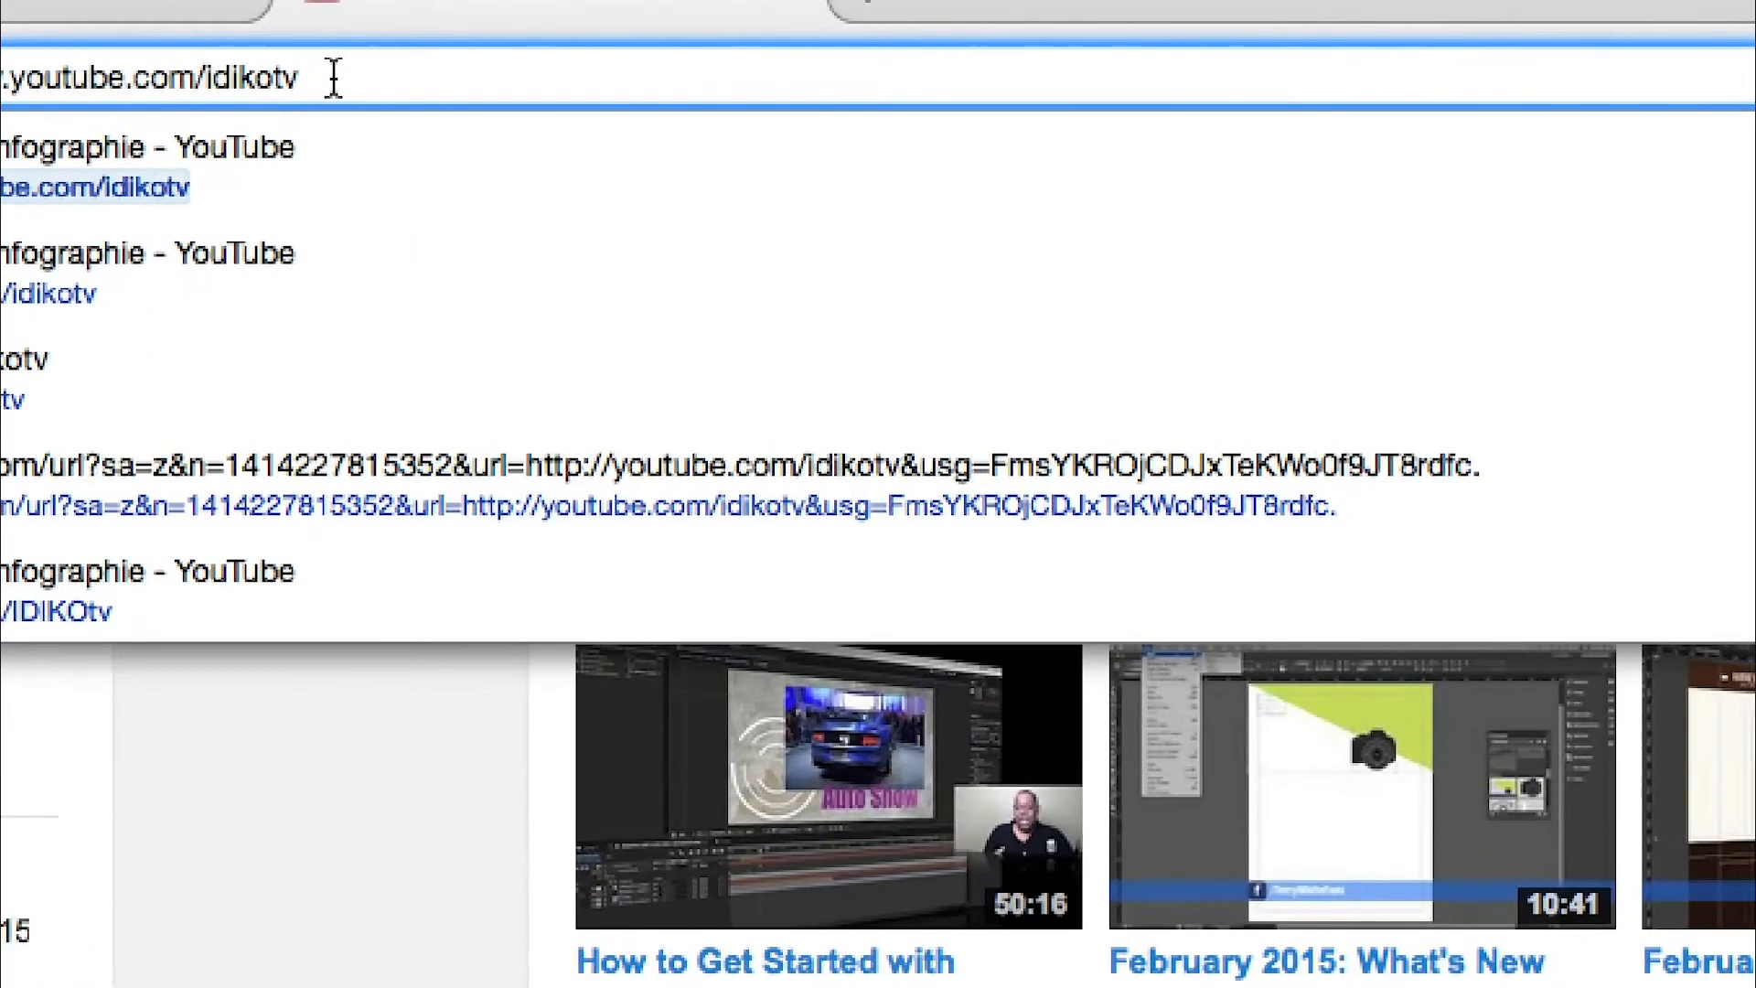
left_click(449, 73)
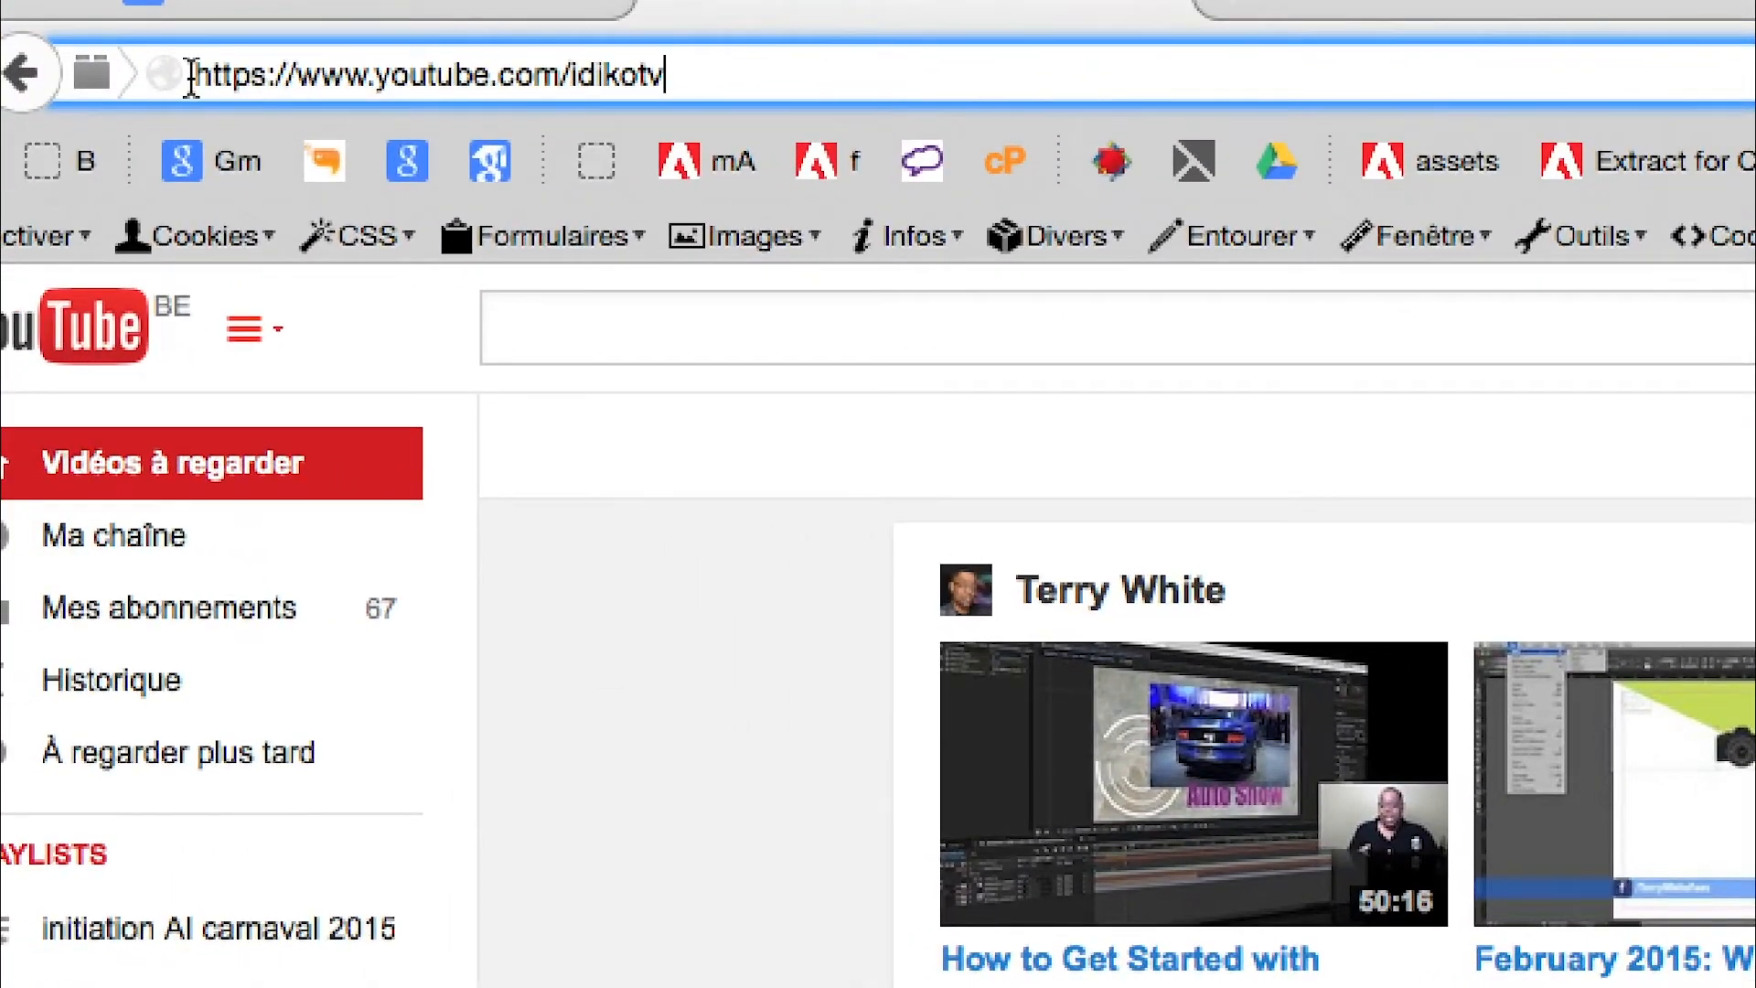
left_click_drag(167, 81, 637, 82)
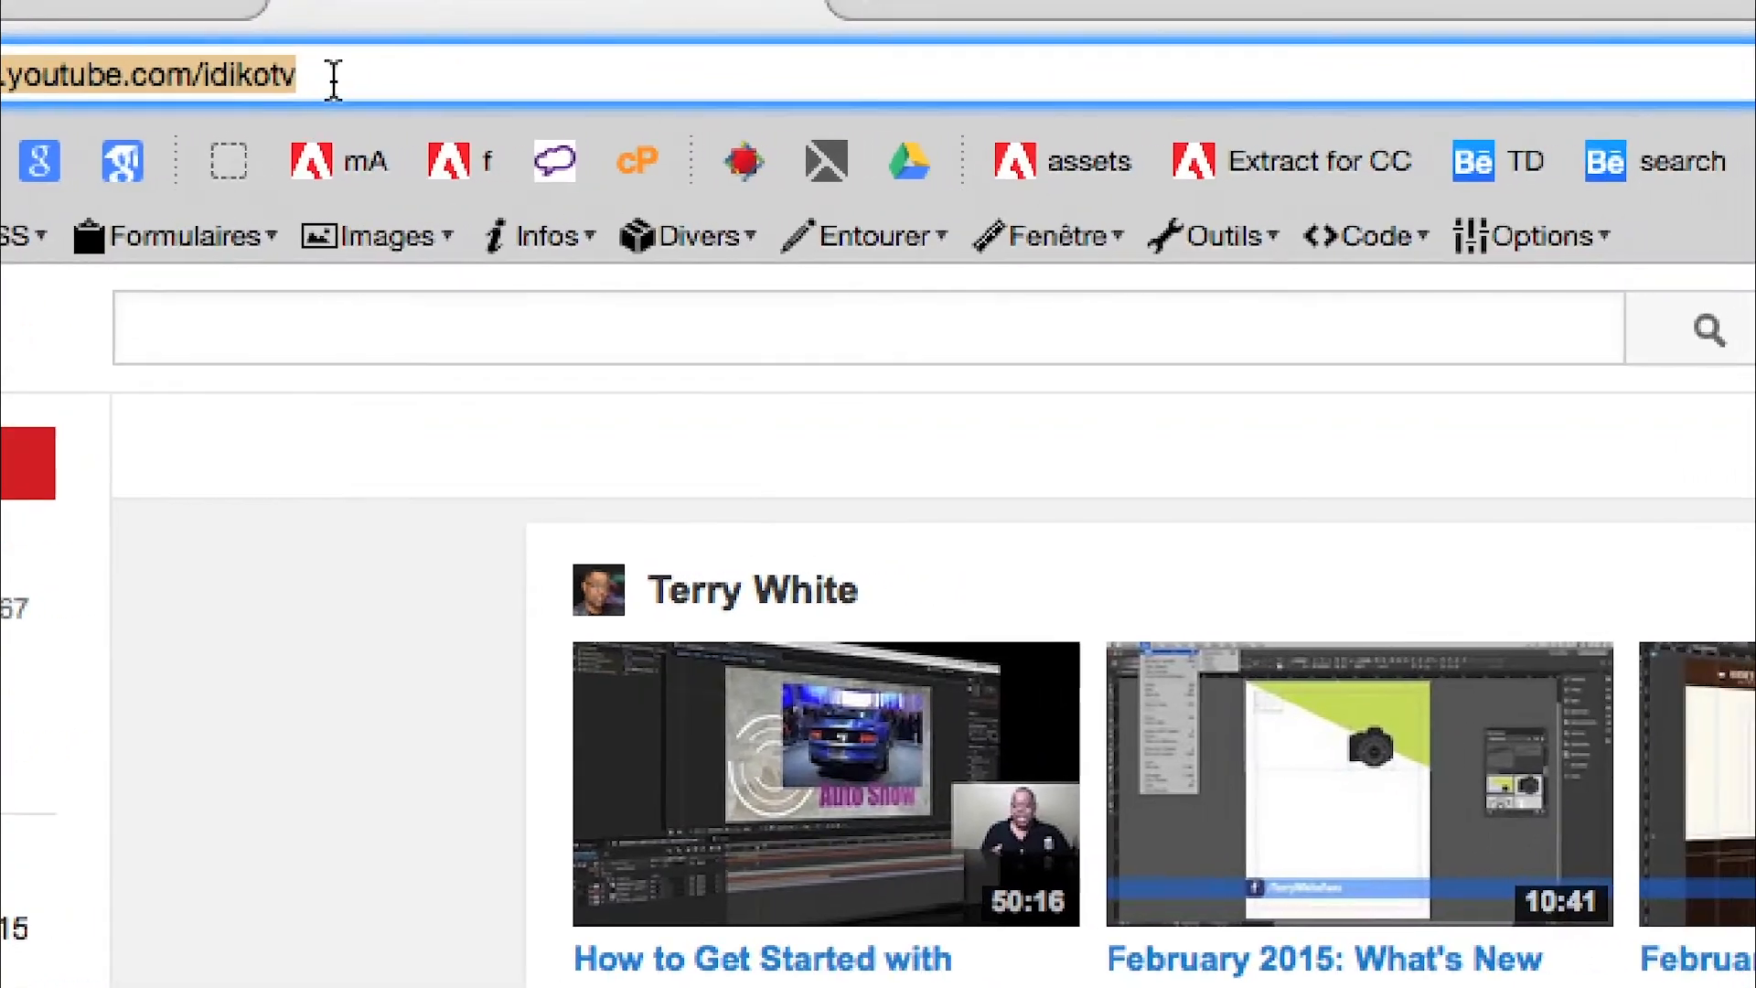
left_click(500, 73)
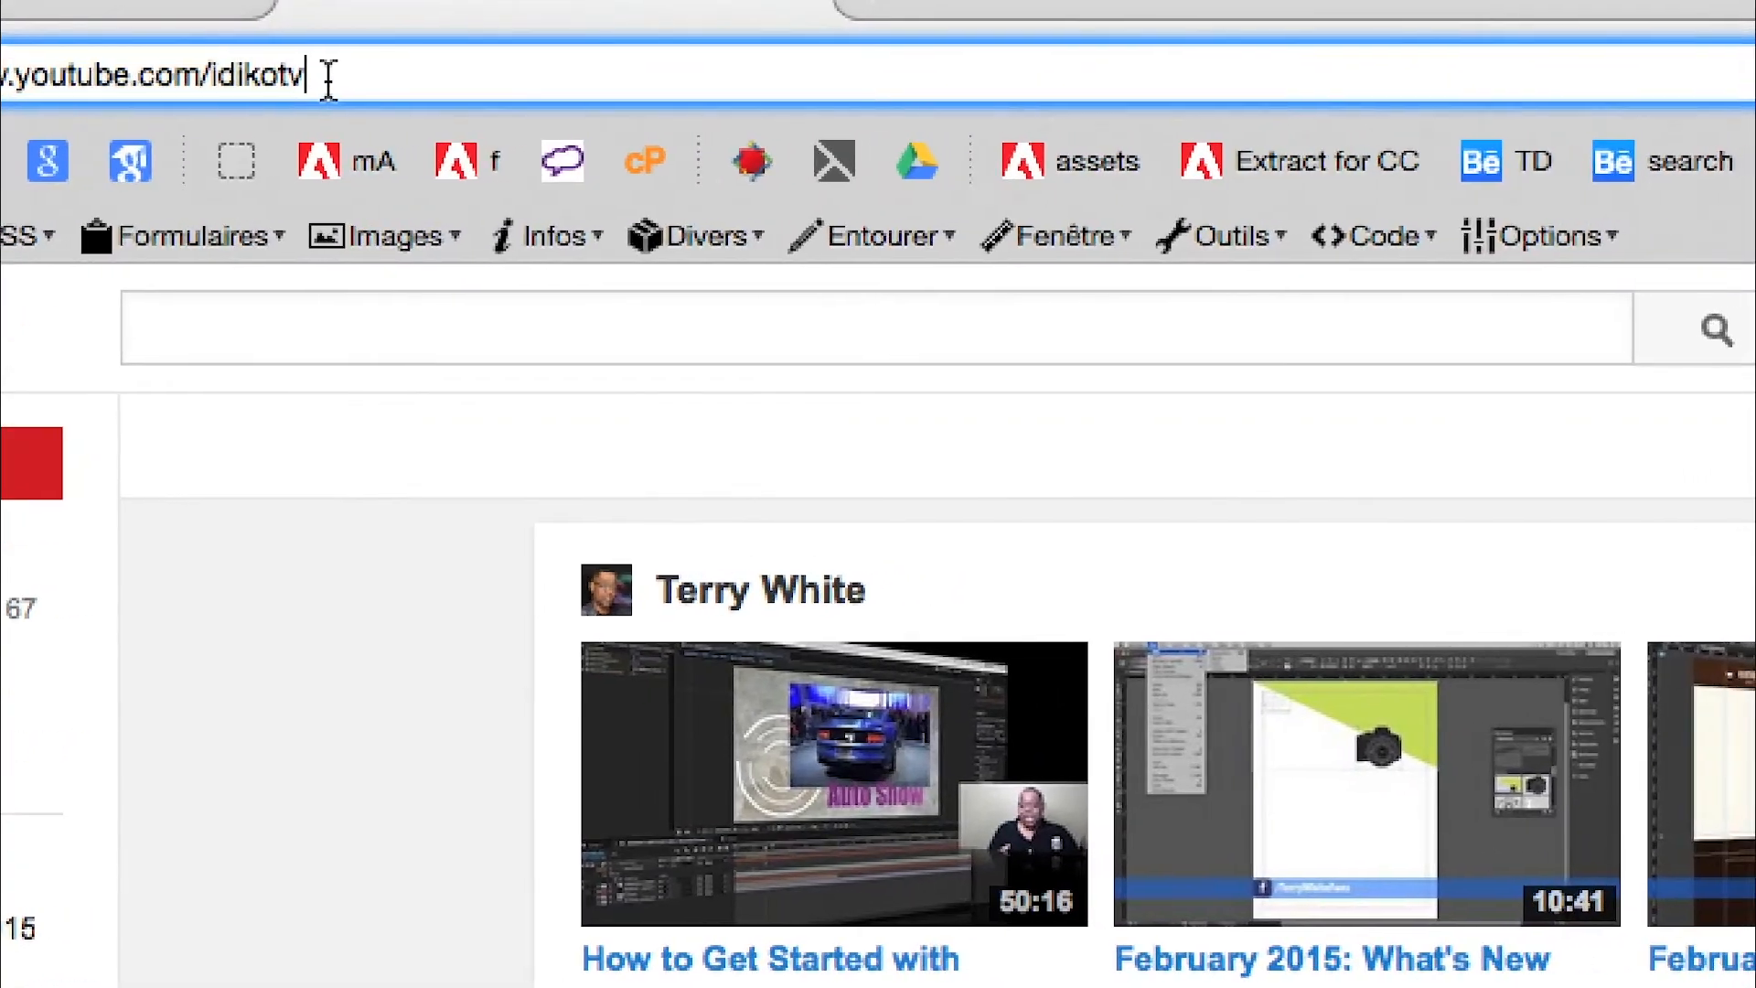
left_click_drag(484, 71, 368, 78)
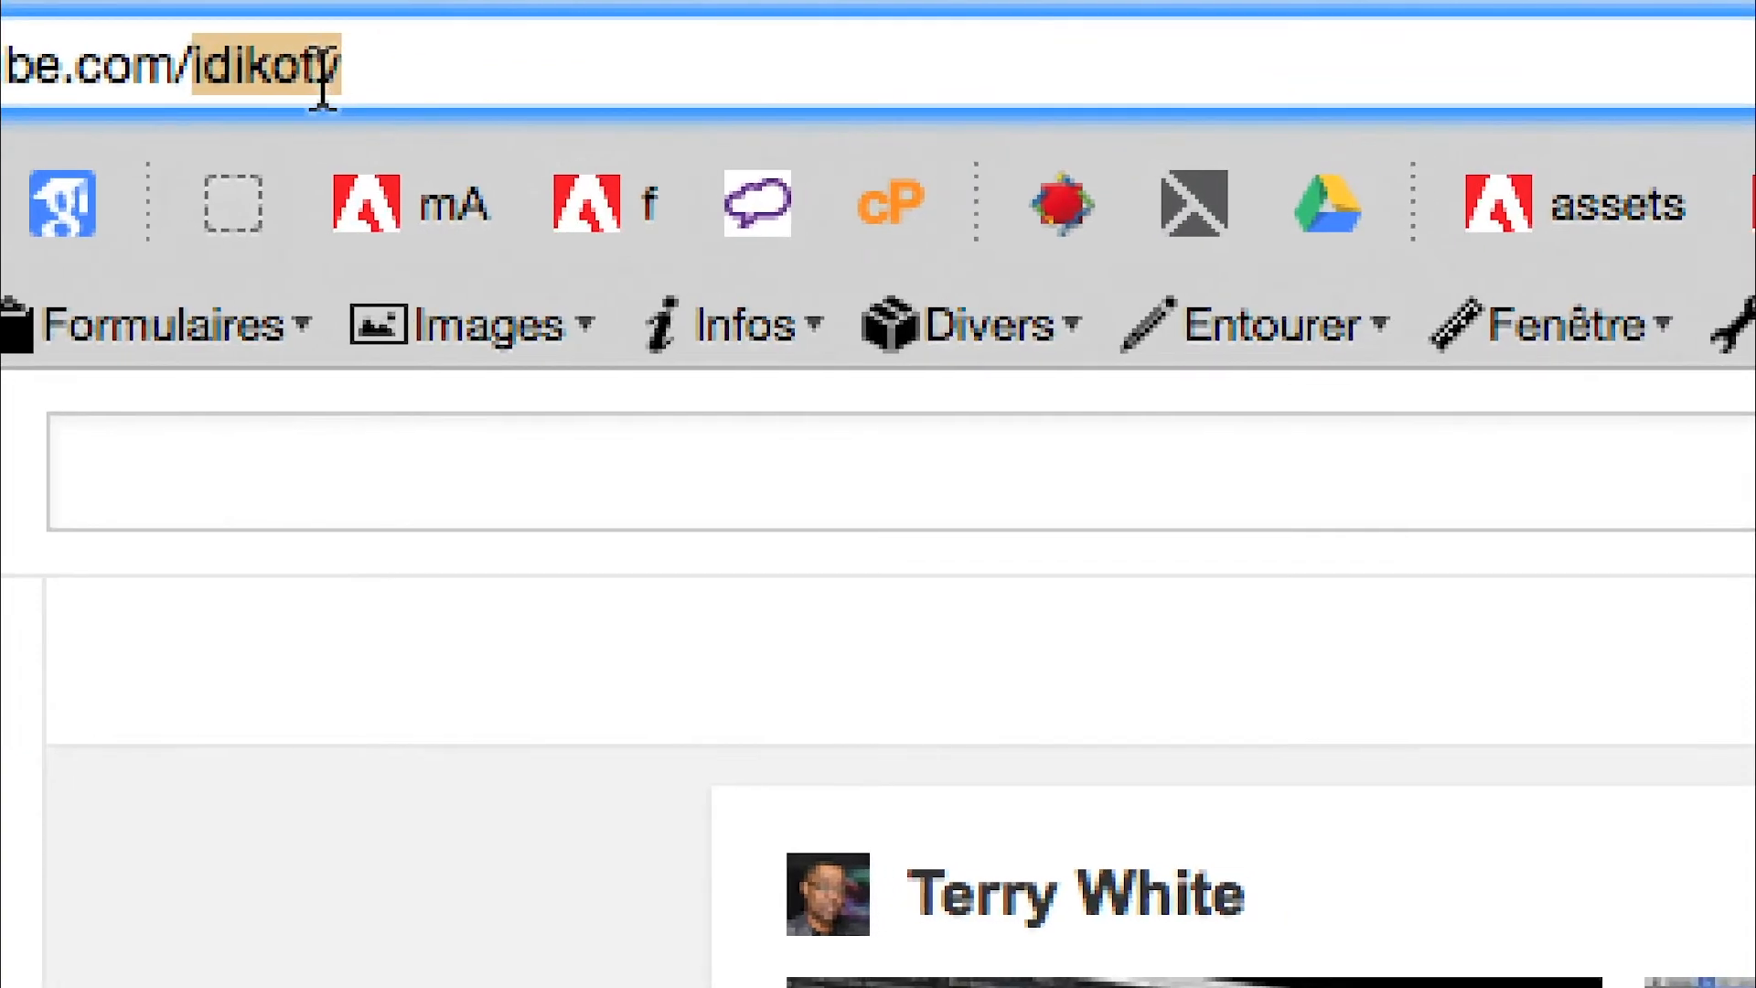
left_click(451, 50)
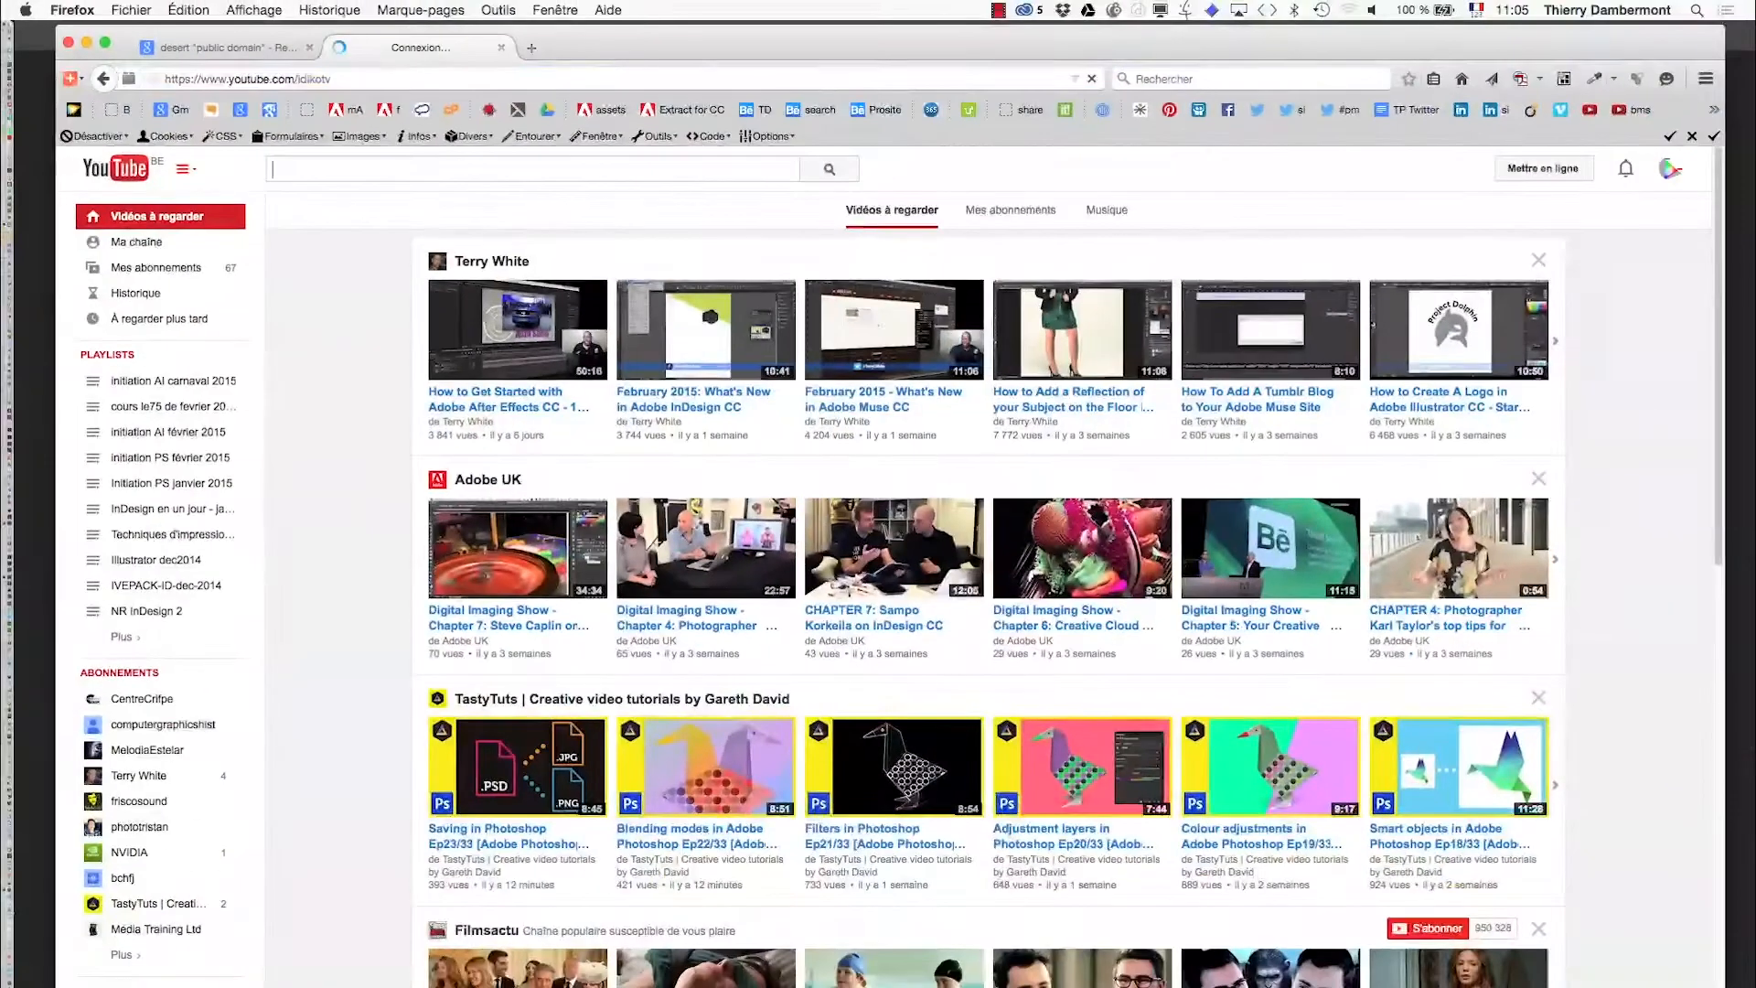
key("Return")
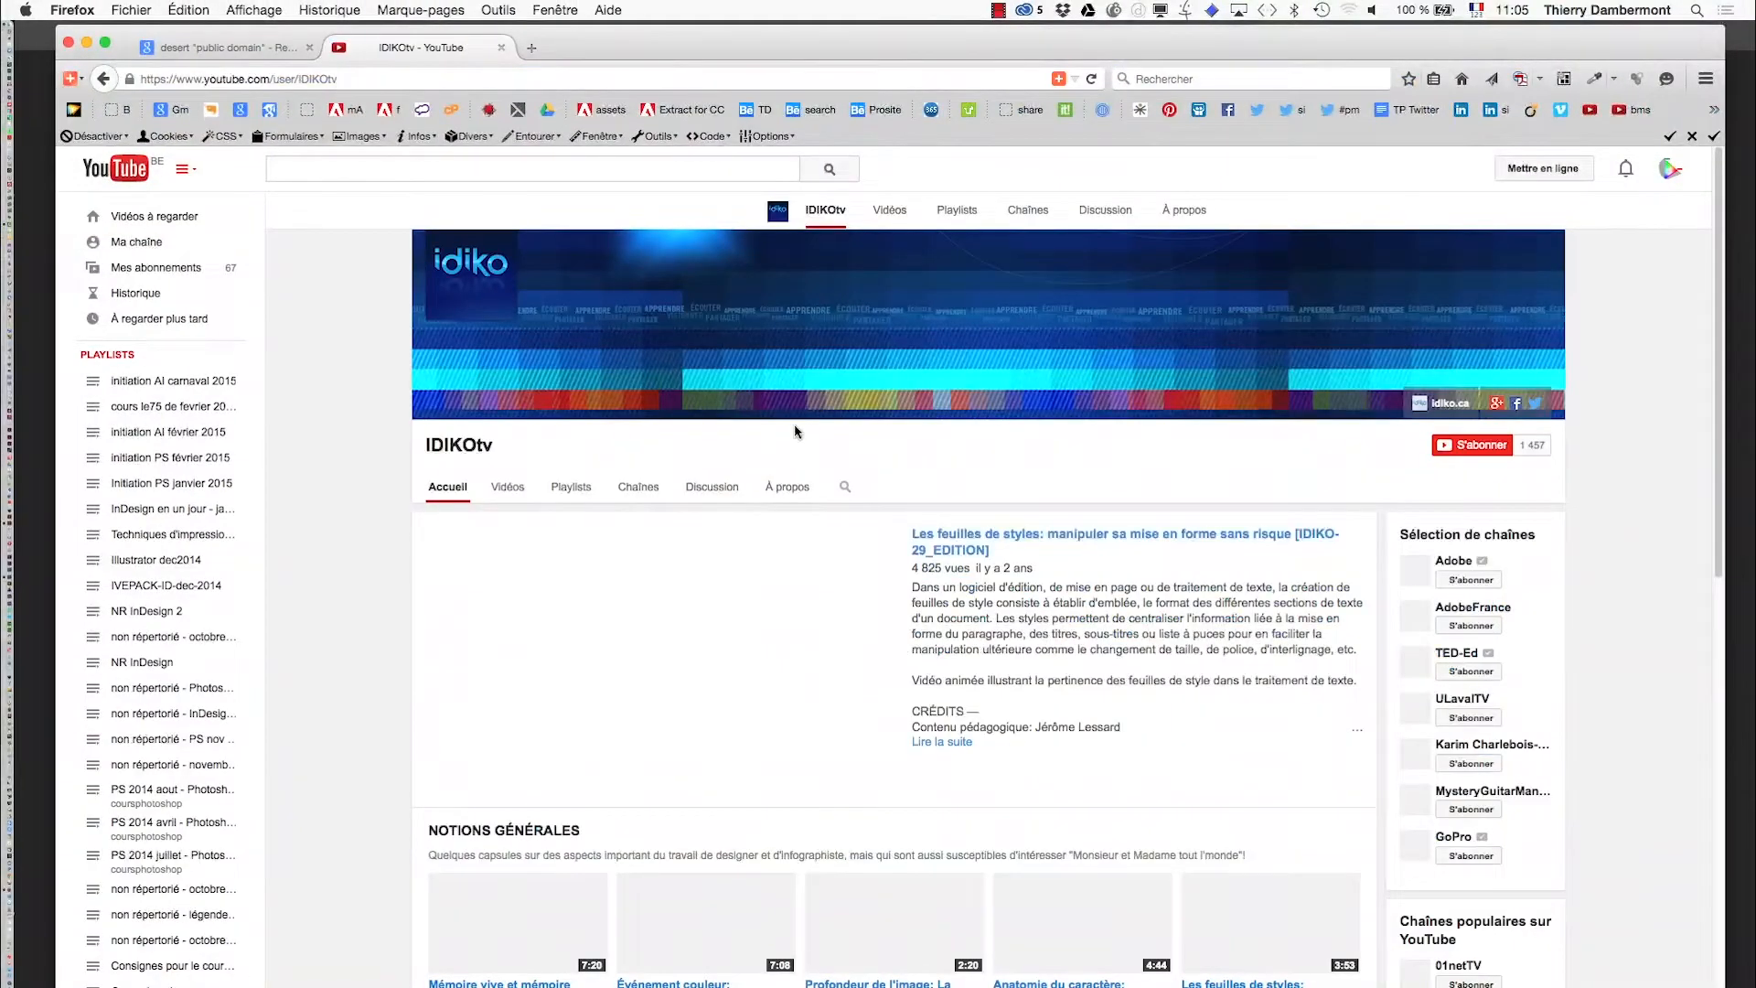
Step: Open the IDIKOtv video "Dimension de l'image: distinguer la taille, la définition et la résolution" from the Image matricielle section
key("XF86AudioMute")
key("XF86AudioMute")
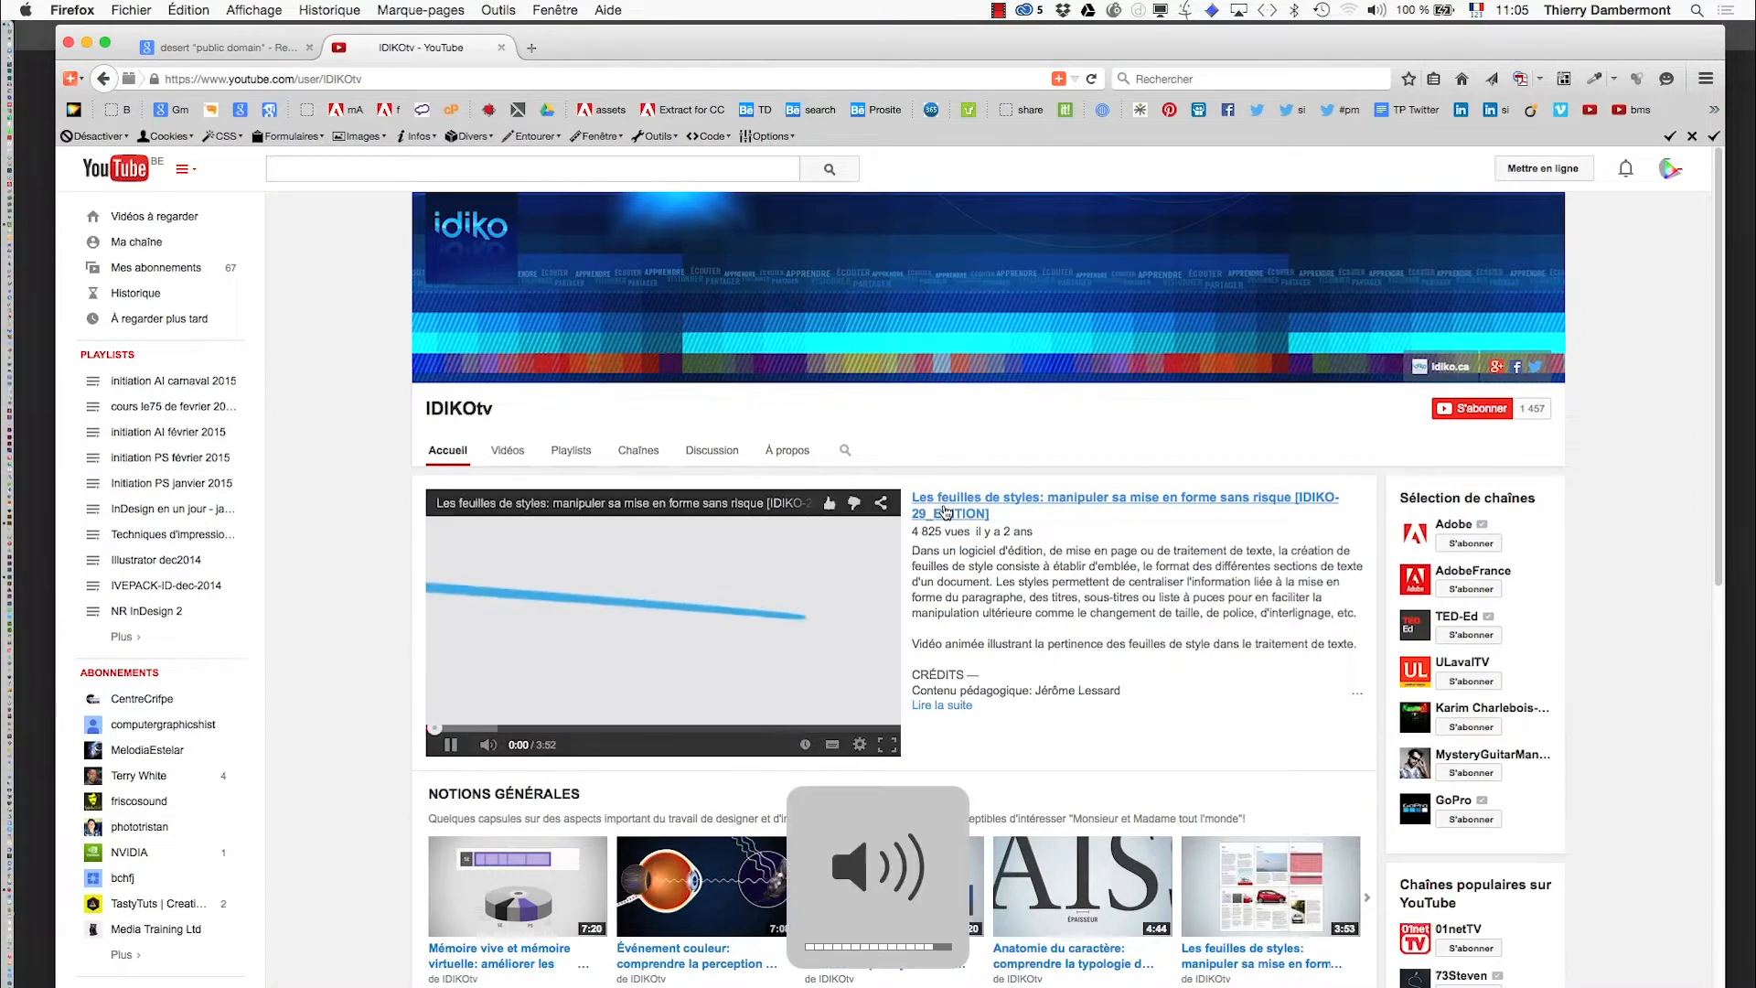
scroll(1149, 534, "down", 4)
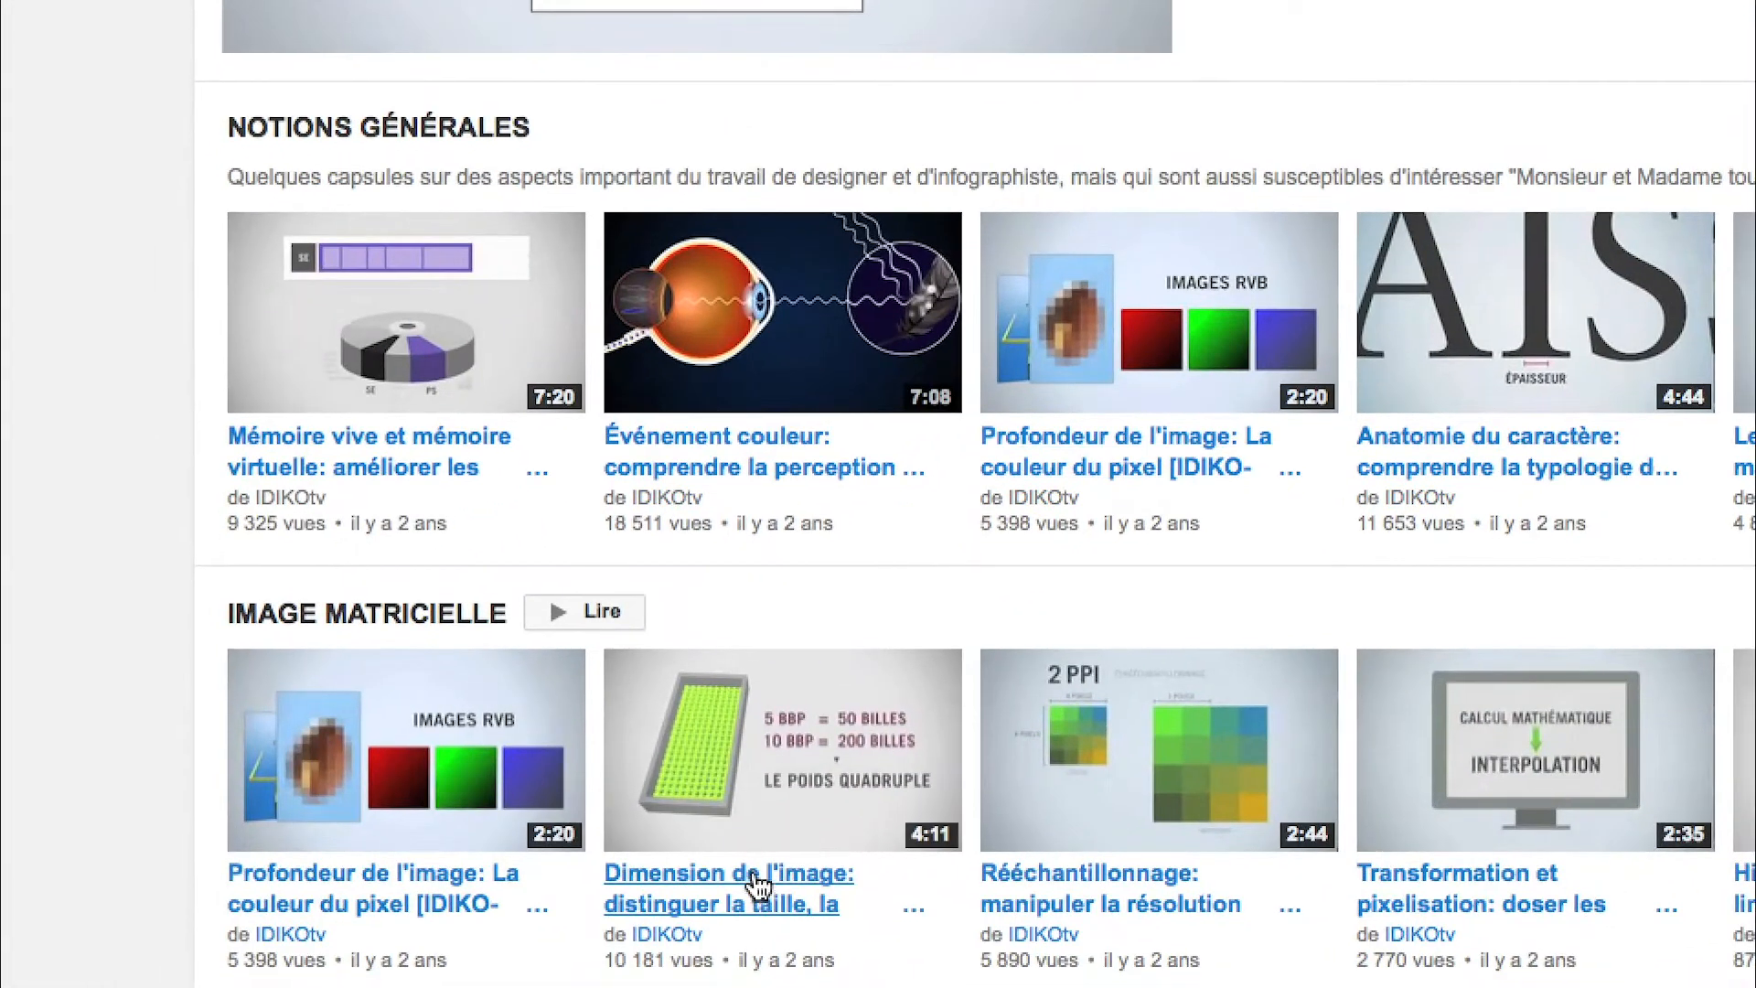
scroll(755, 859, "up", 5)
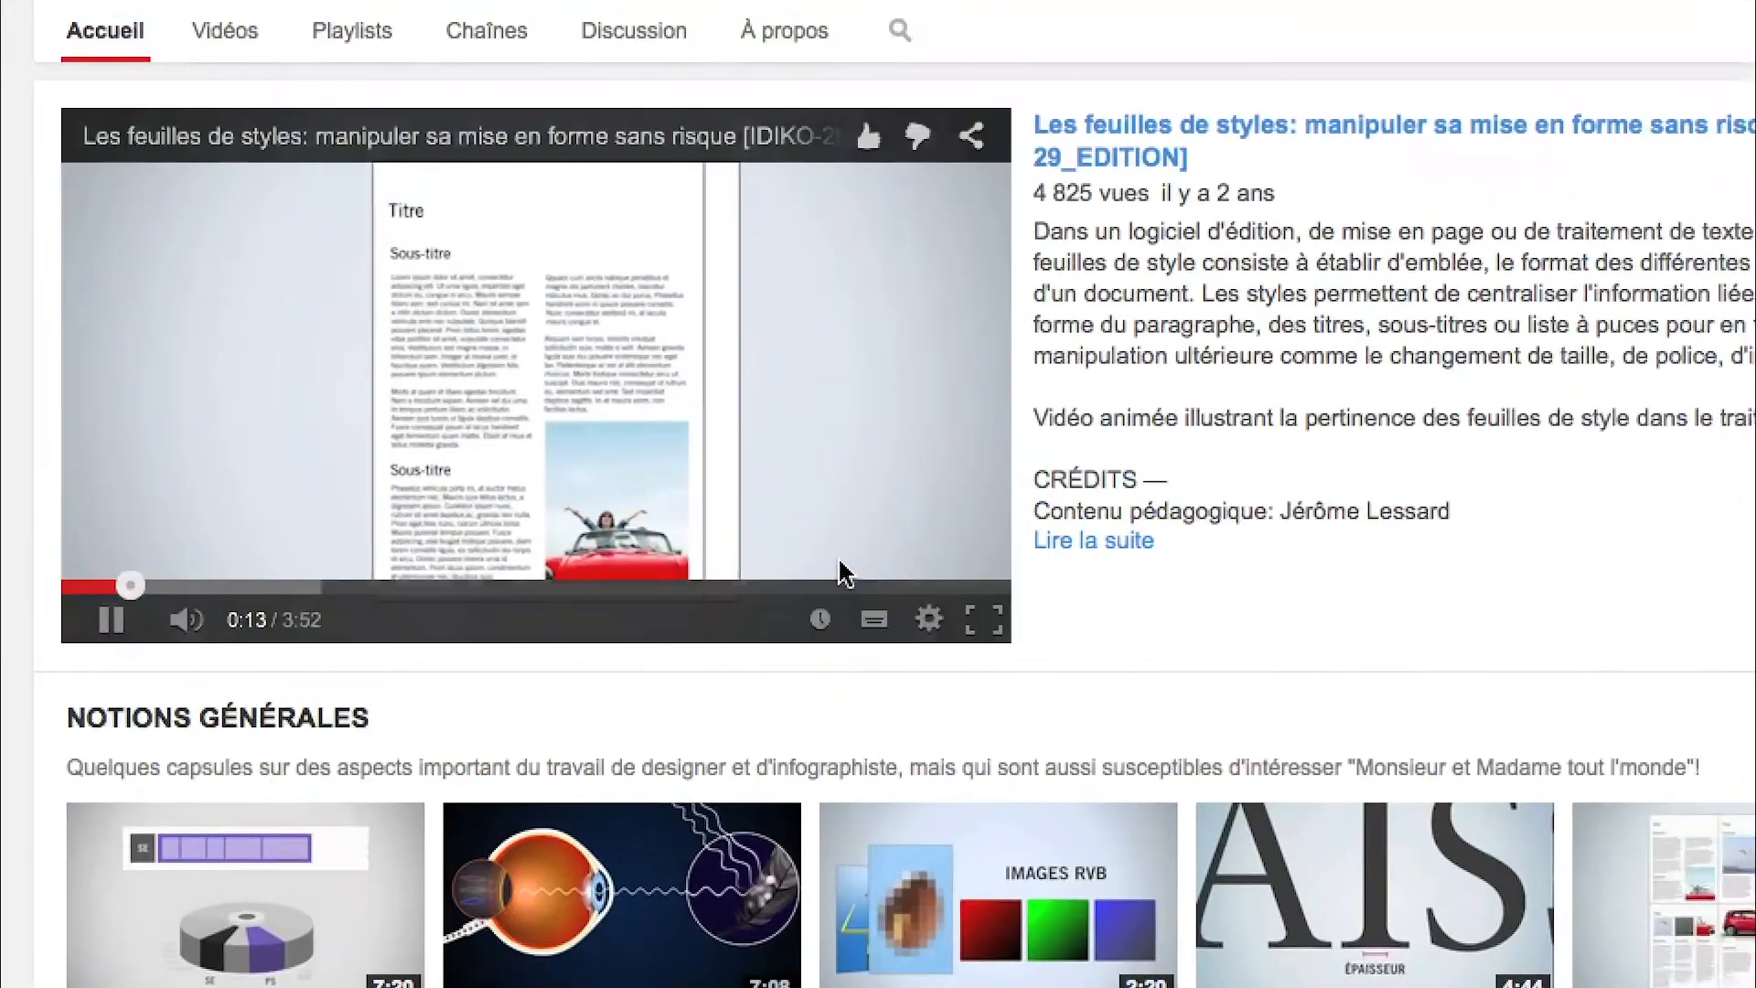
scroll(841, 572, "down", 5)
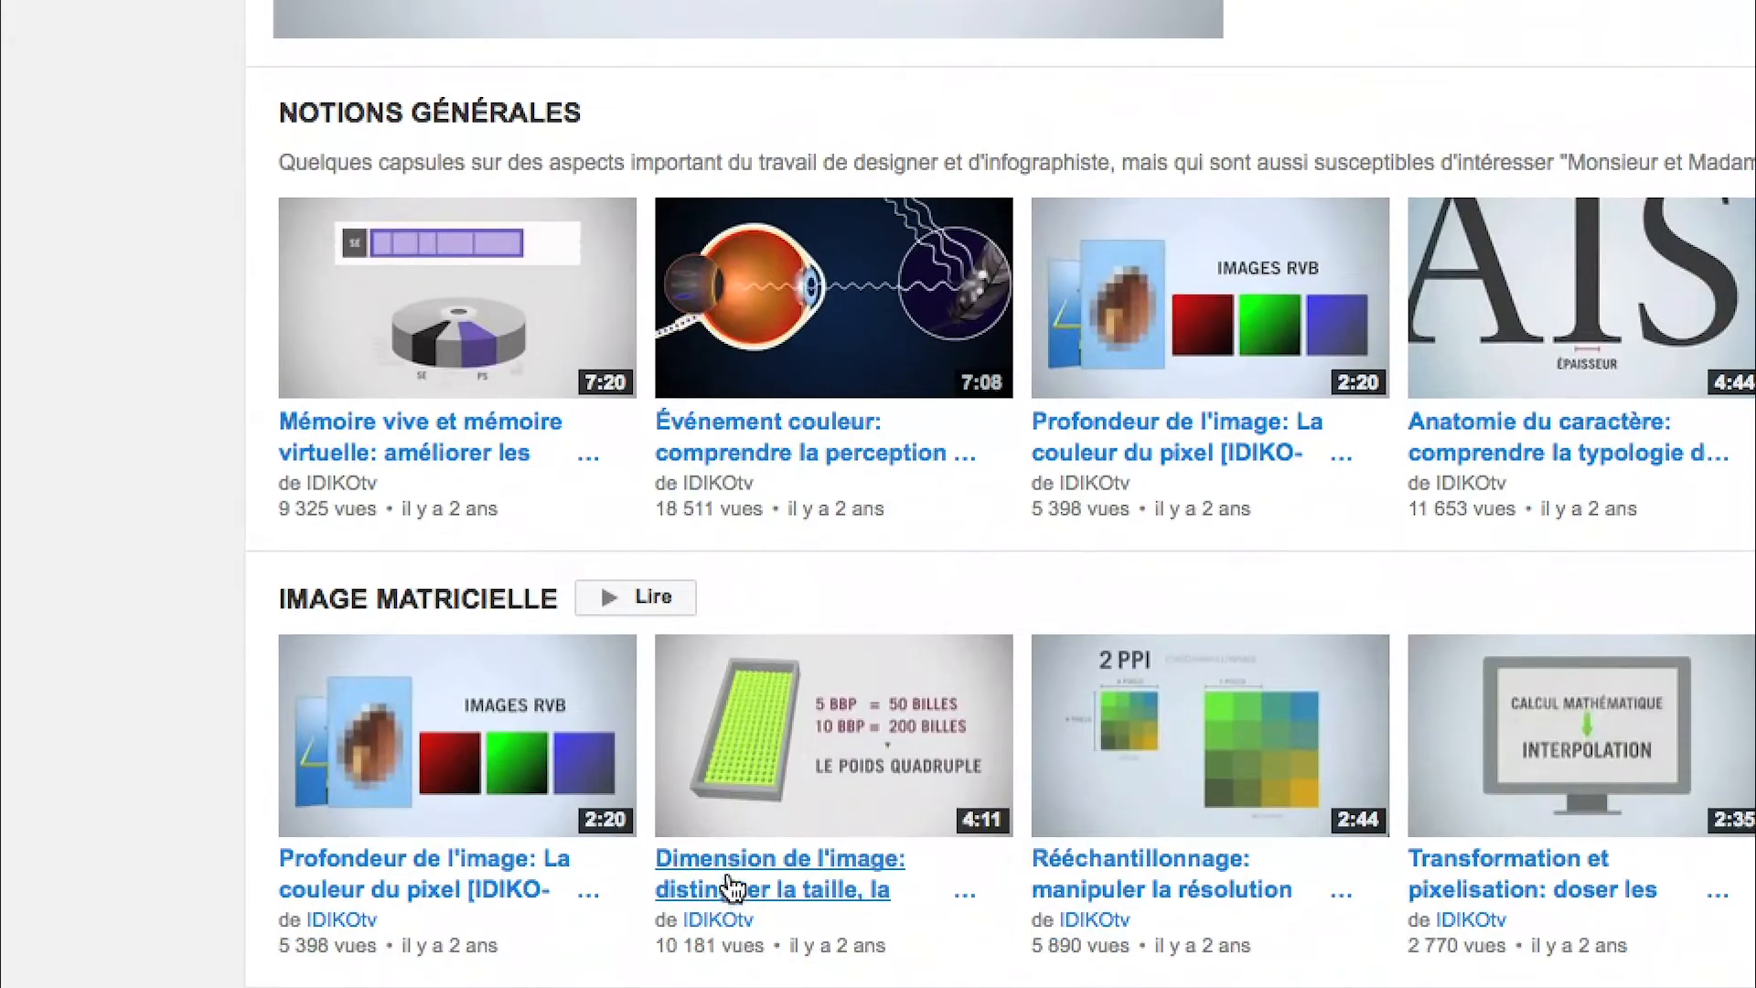
left_click(730, 887)
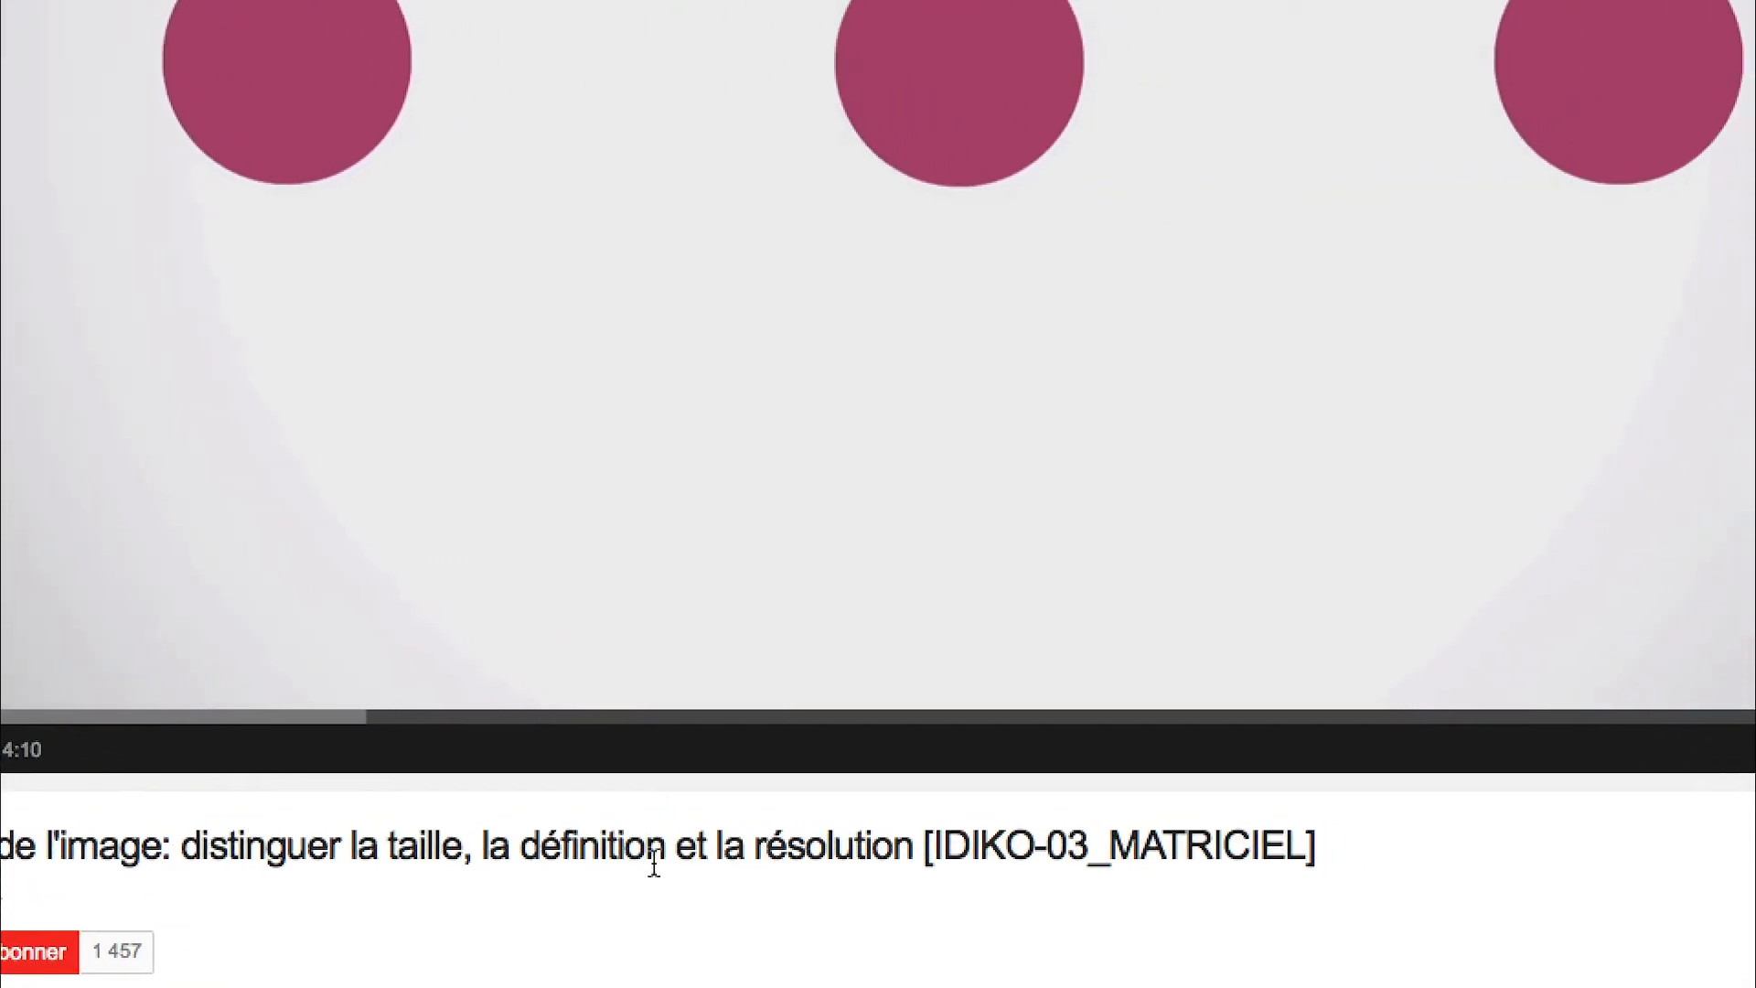
Step: Highlight the words définition, résolution and taille in the video title, watch the introduction and pause the video
left_click_drag(712, 834, 580, 833)
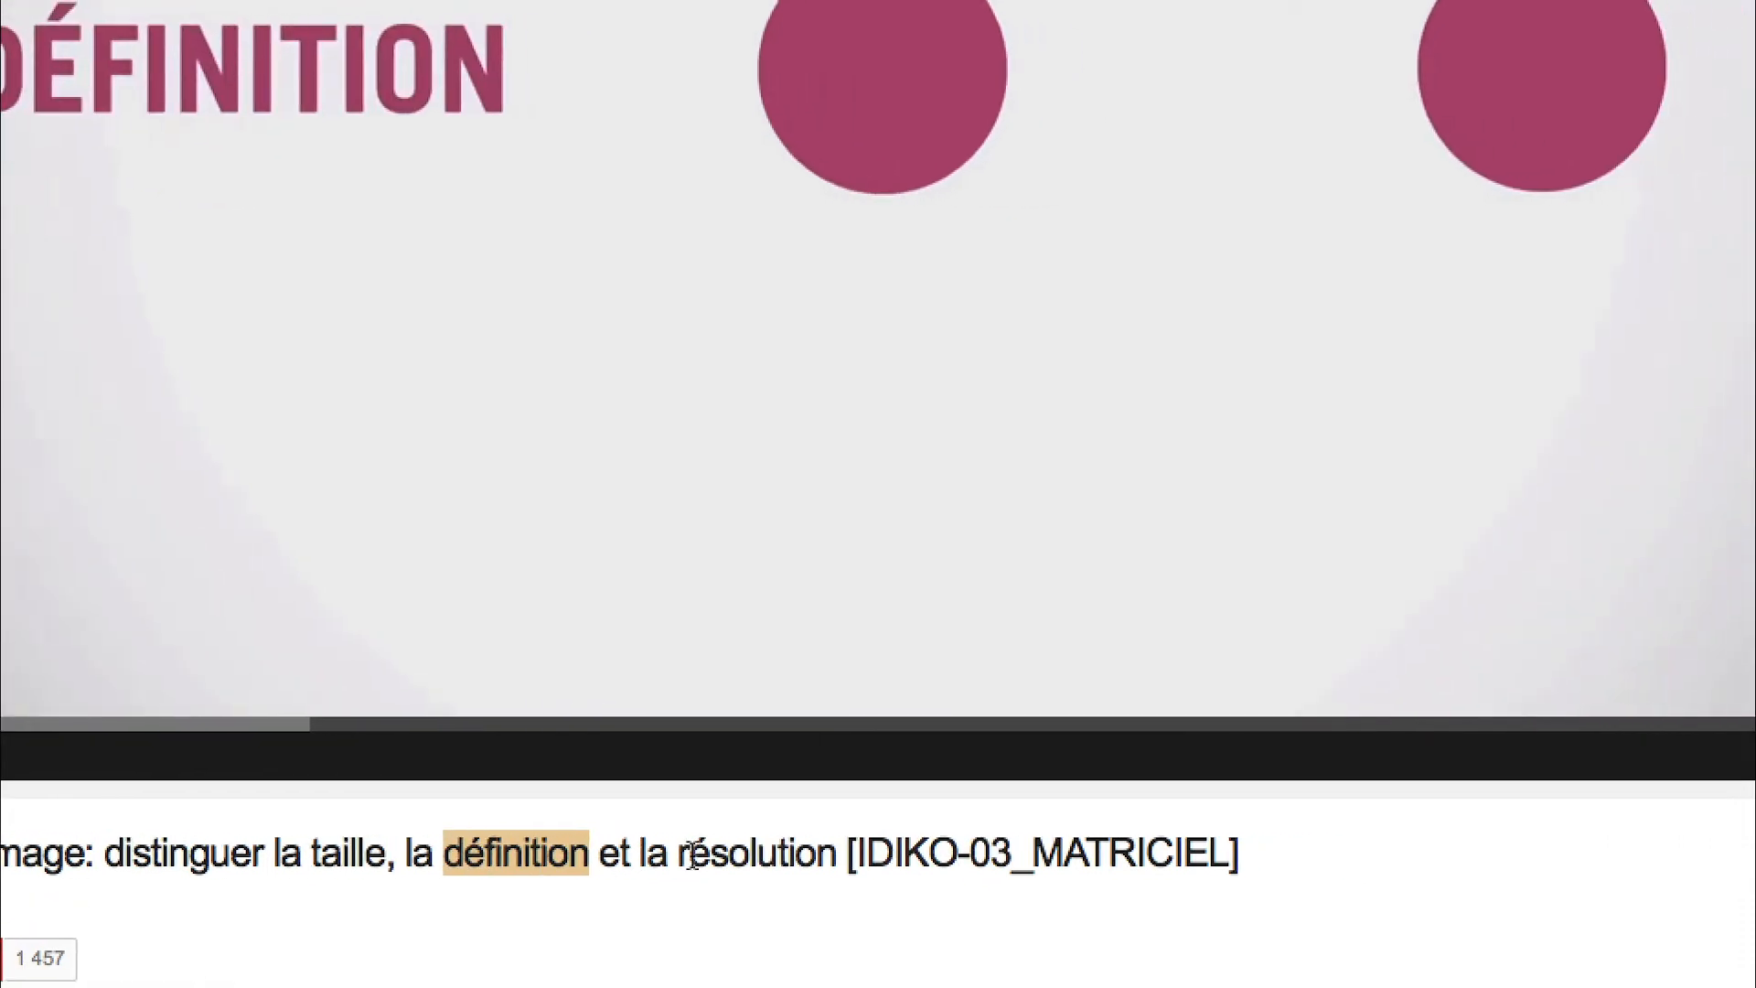
left_click(989, 855)
double_click(732, 857)
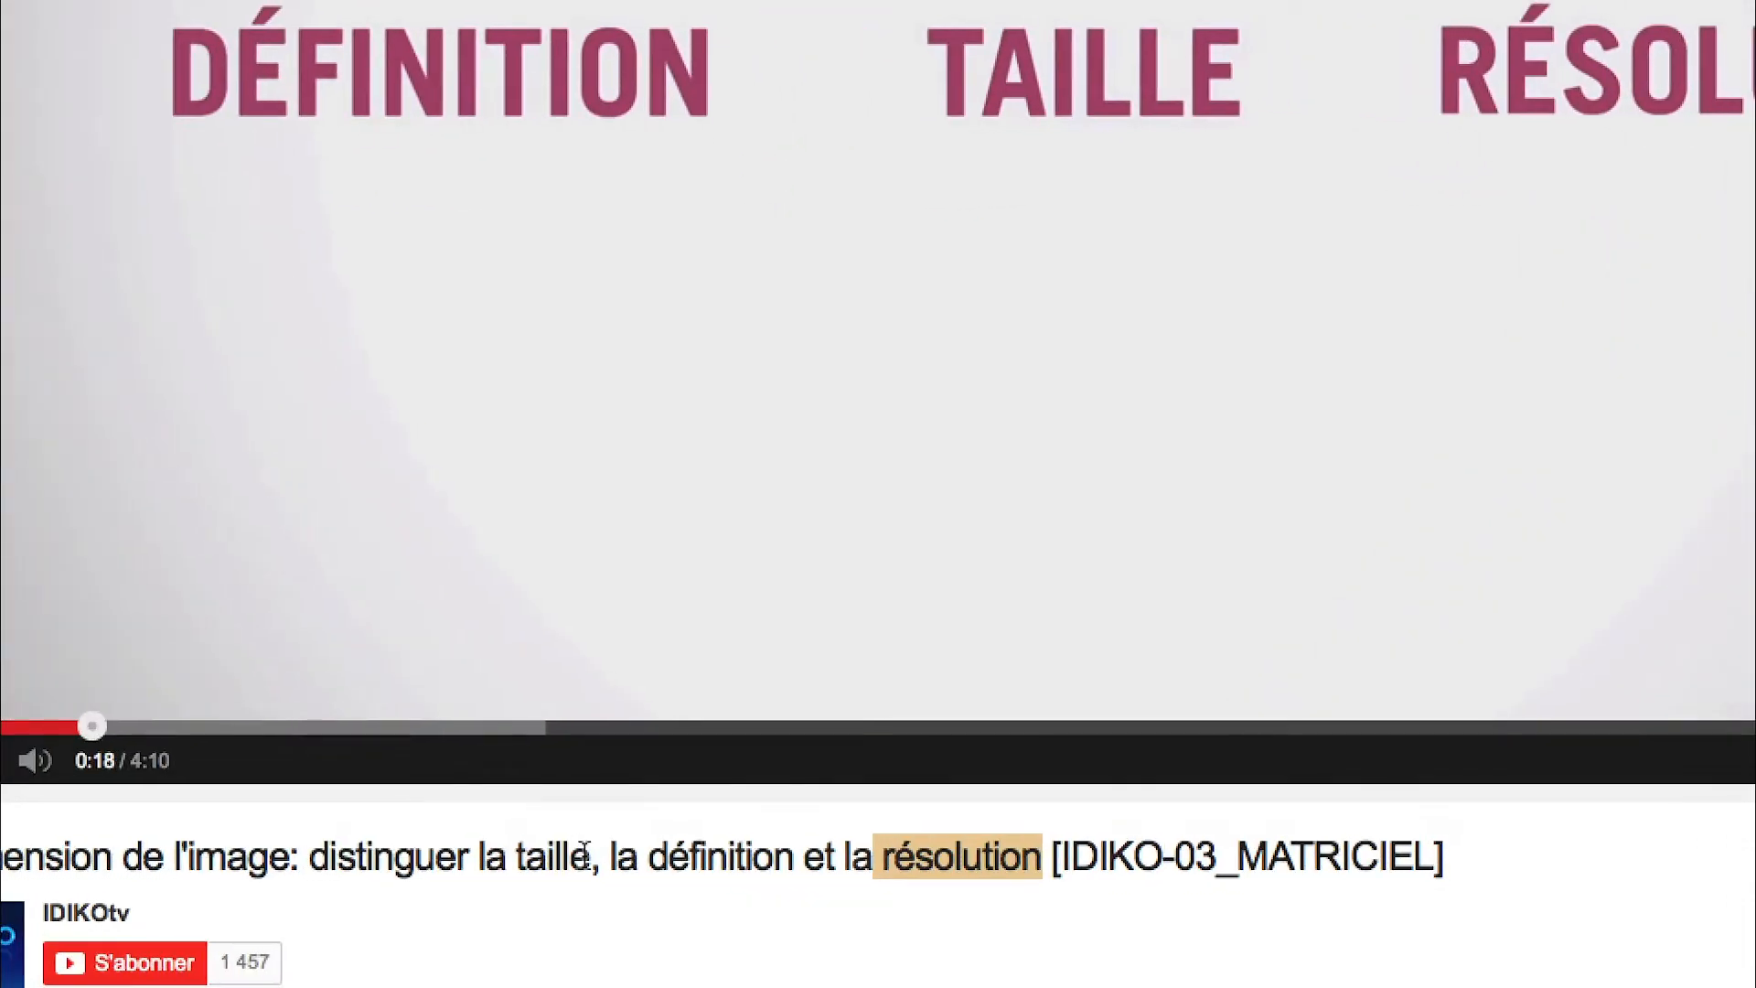
double_click(584, 855)
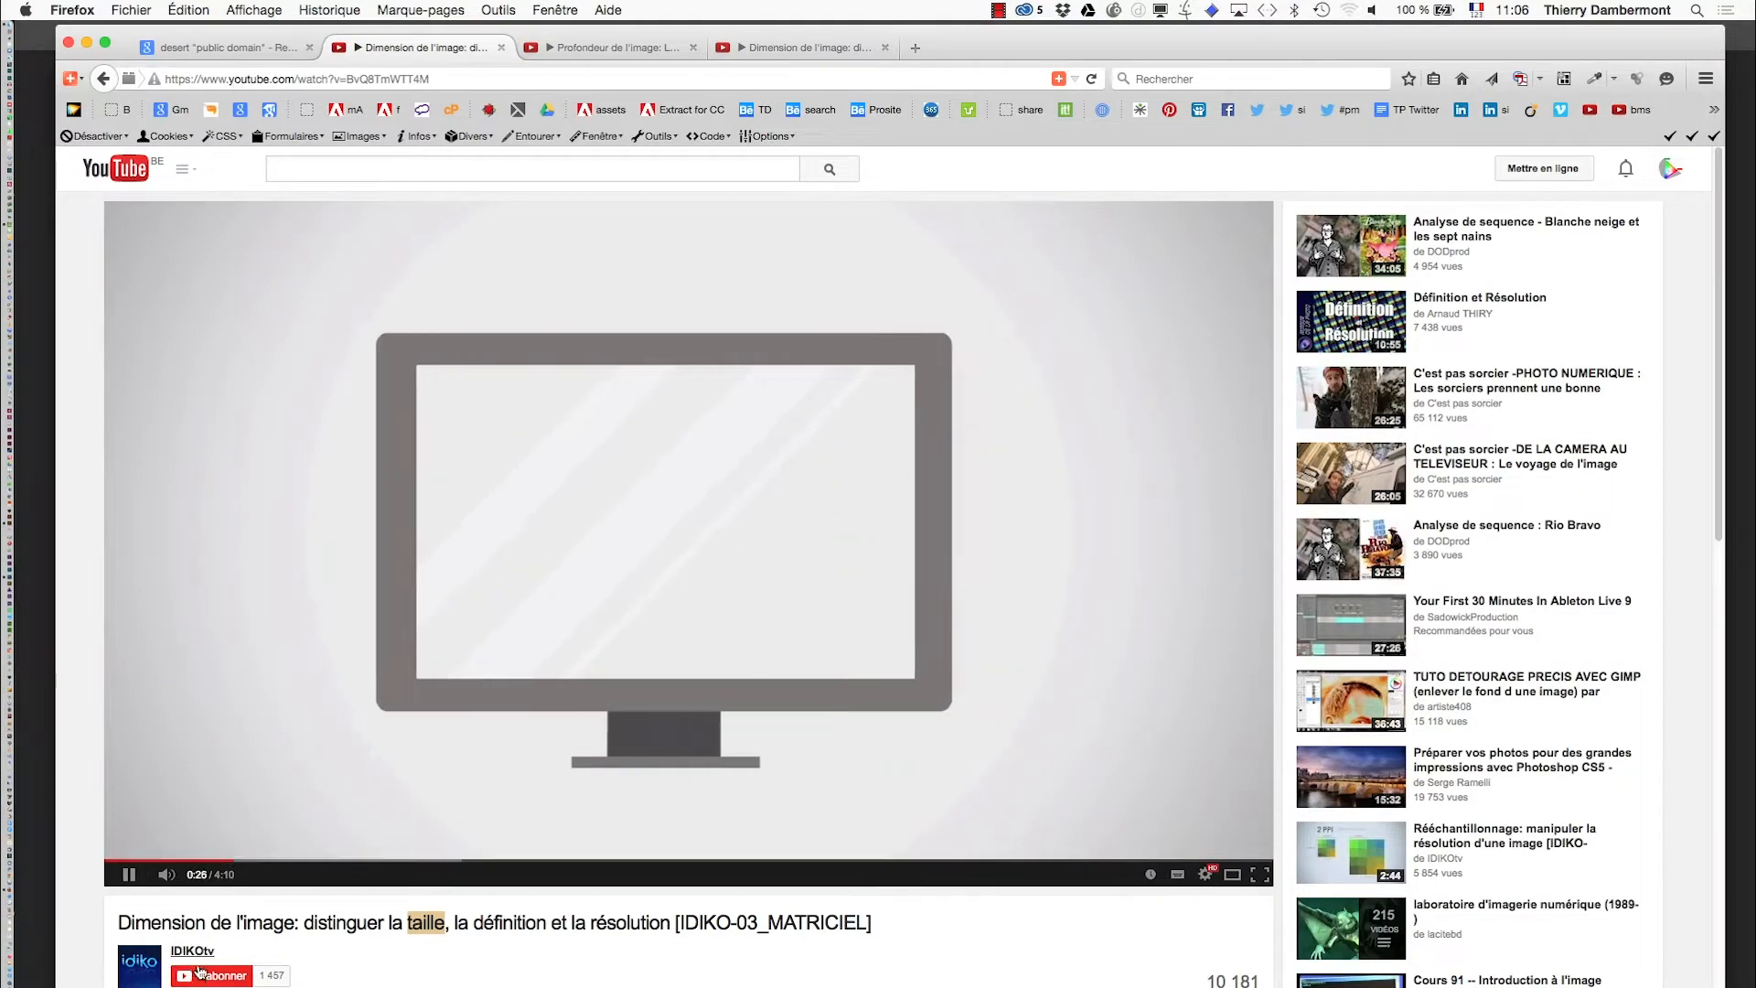
mouse_move(188, 953)
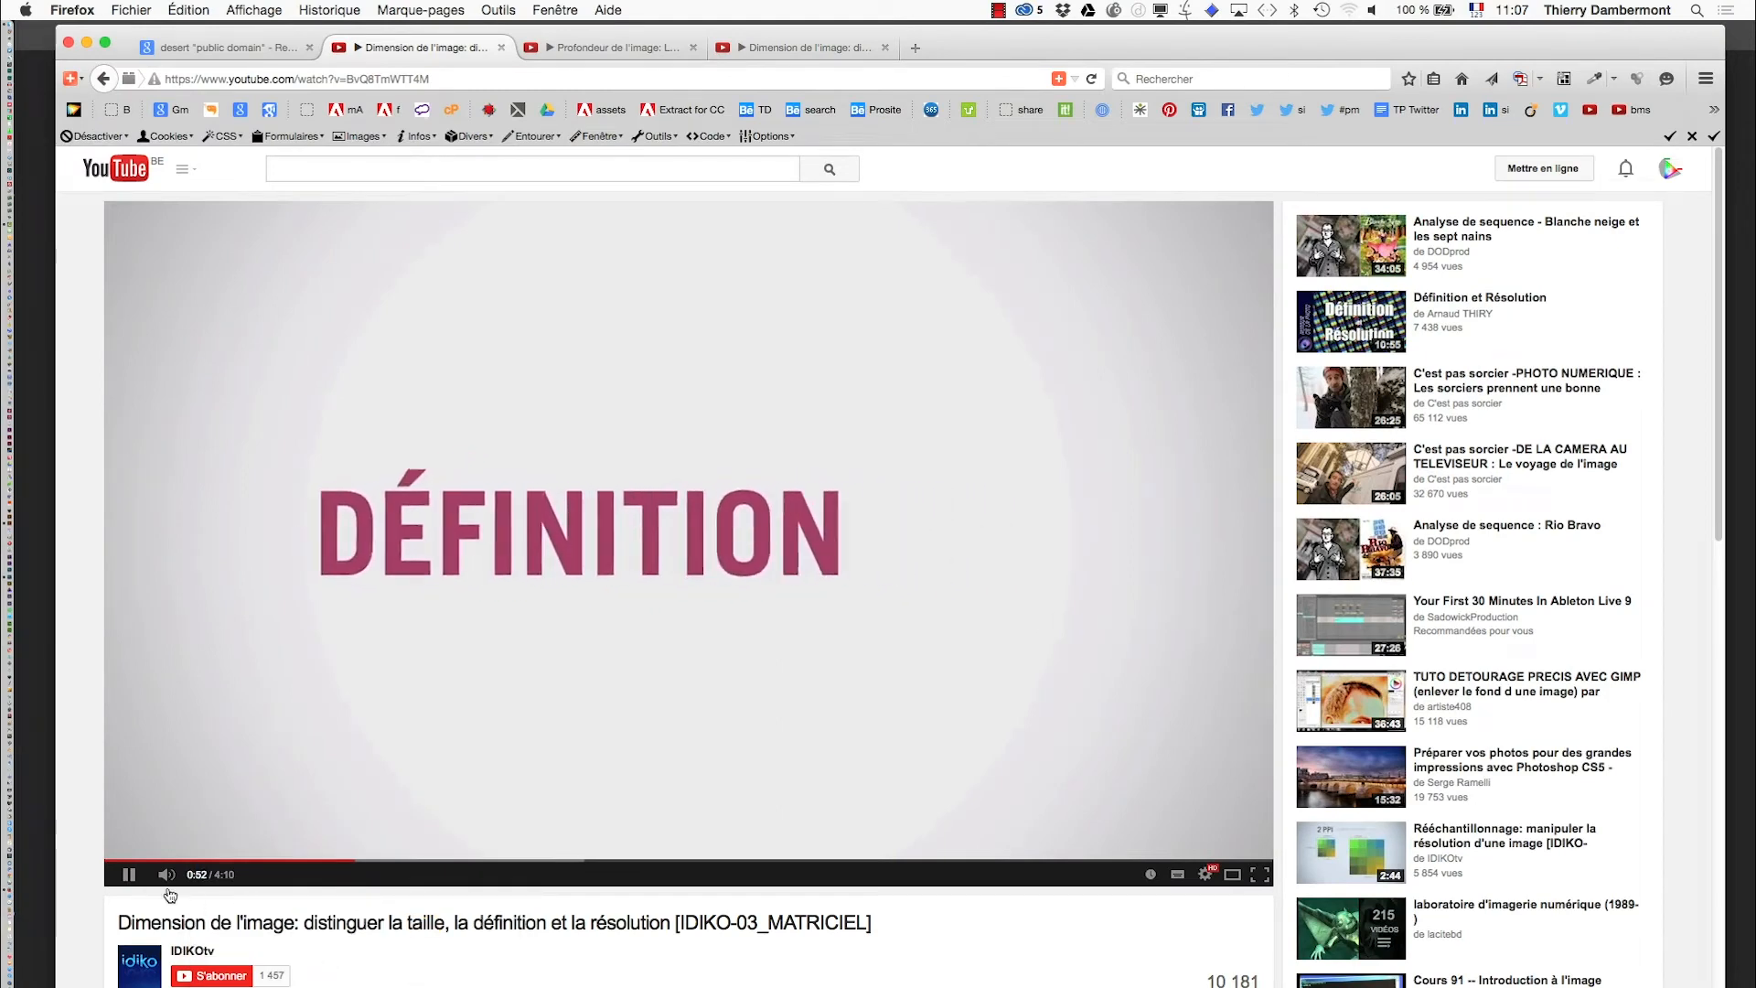
left_click(129, 876)
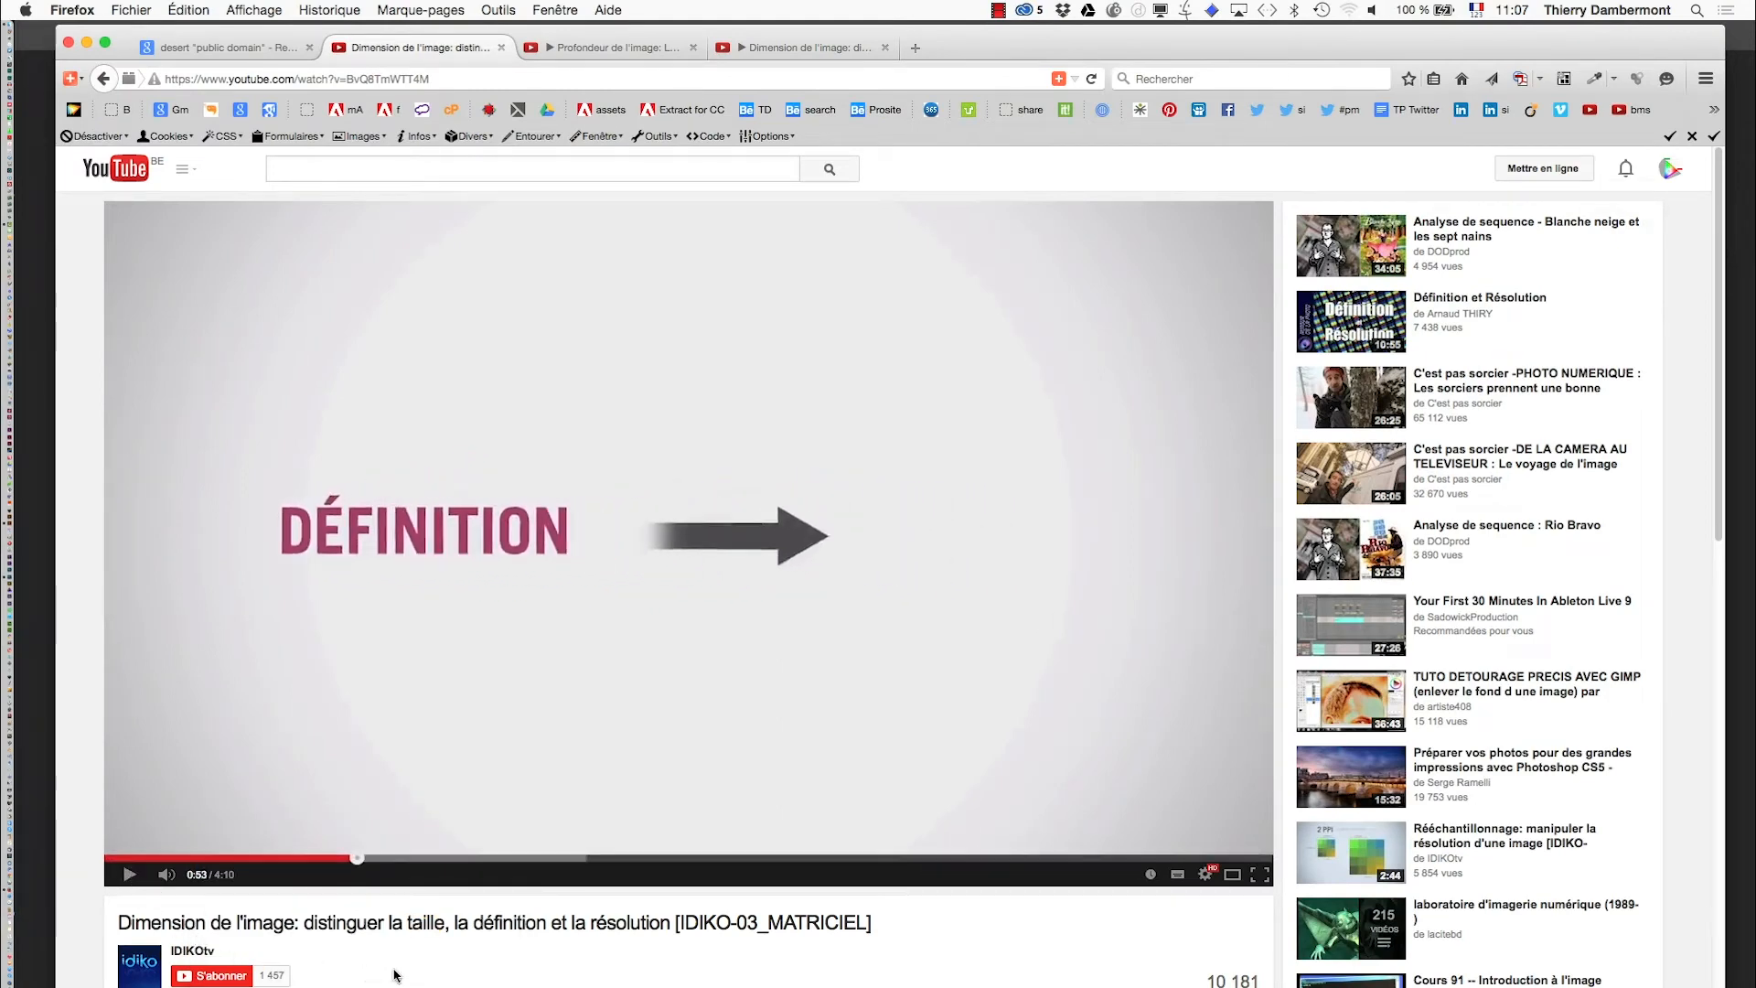
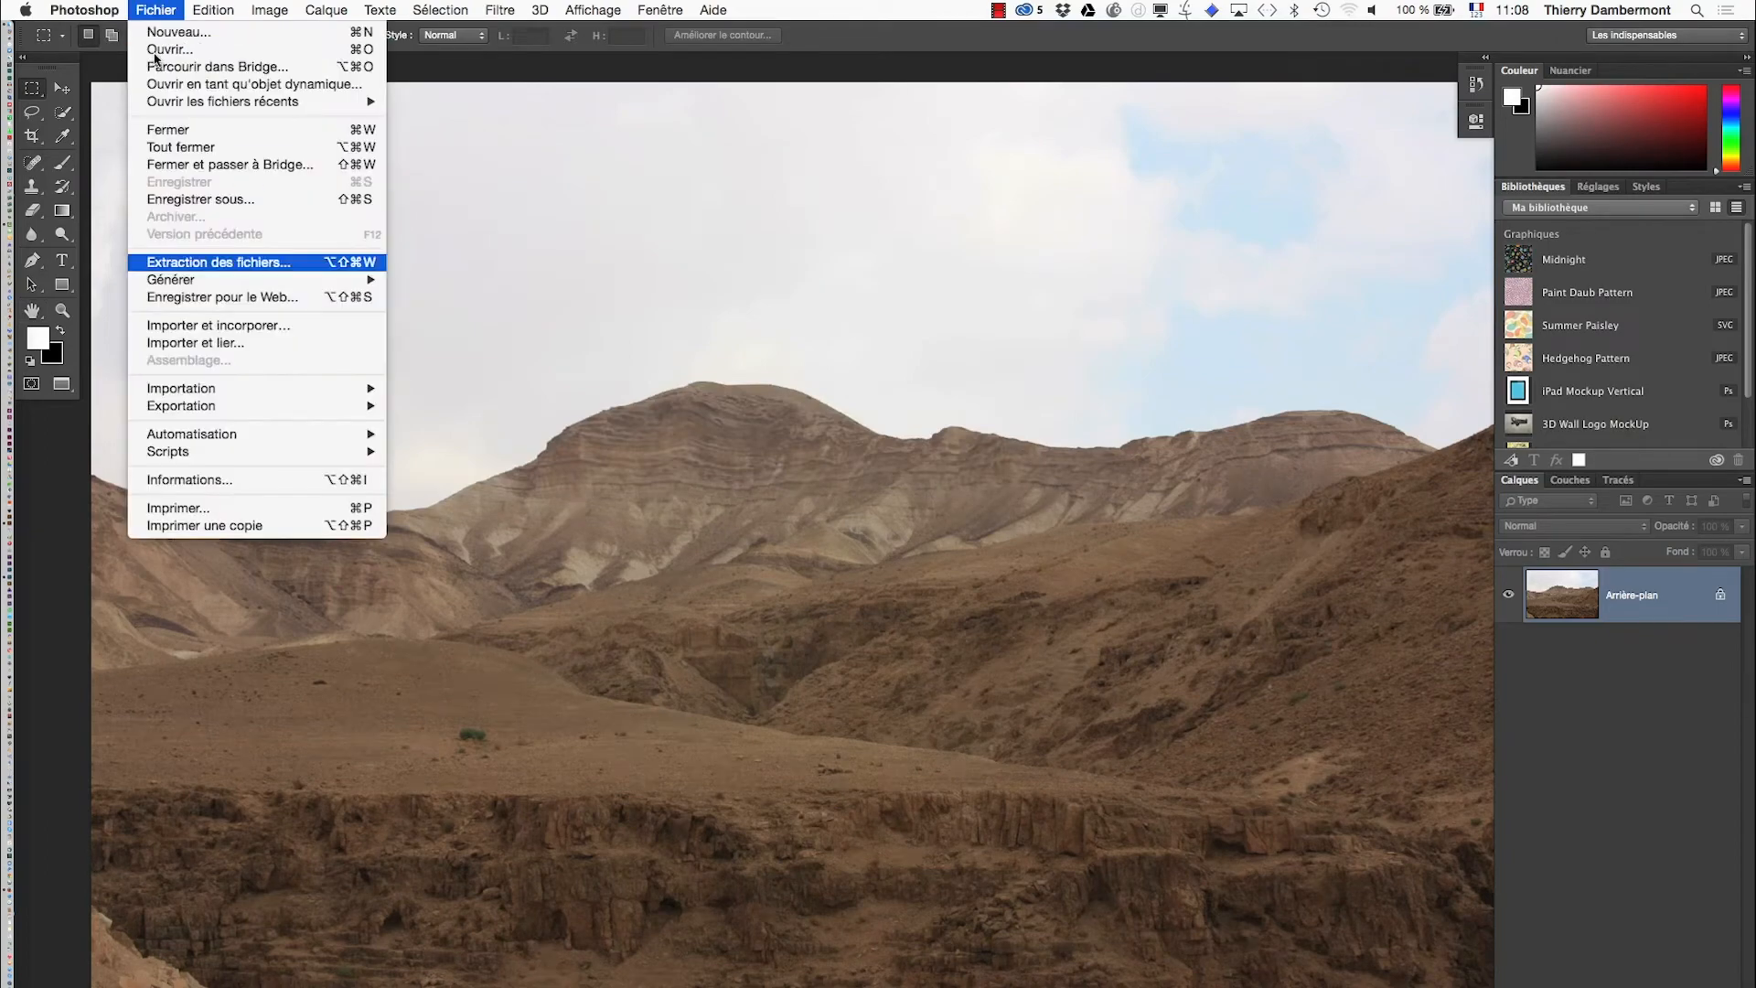
Step: Embed page 1 of tracés combinés - 20.ai in the desert photo as a smart object and confirm its placement at 100 % scale
left_click(222, 328)
left_click(764, 296)
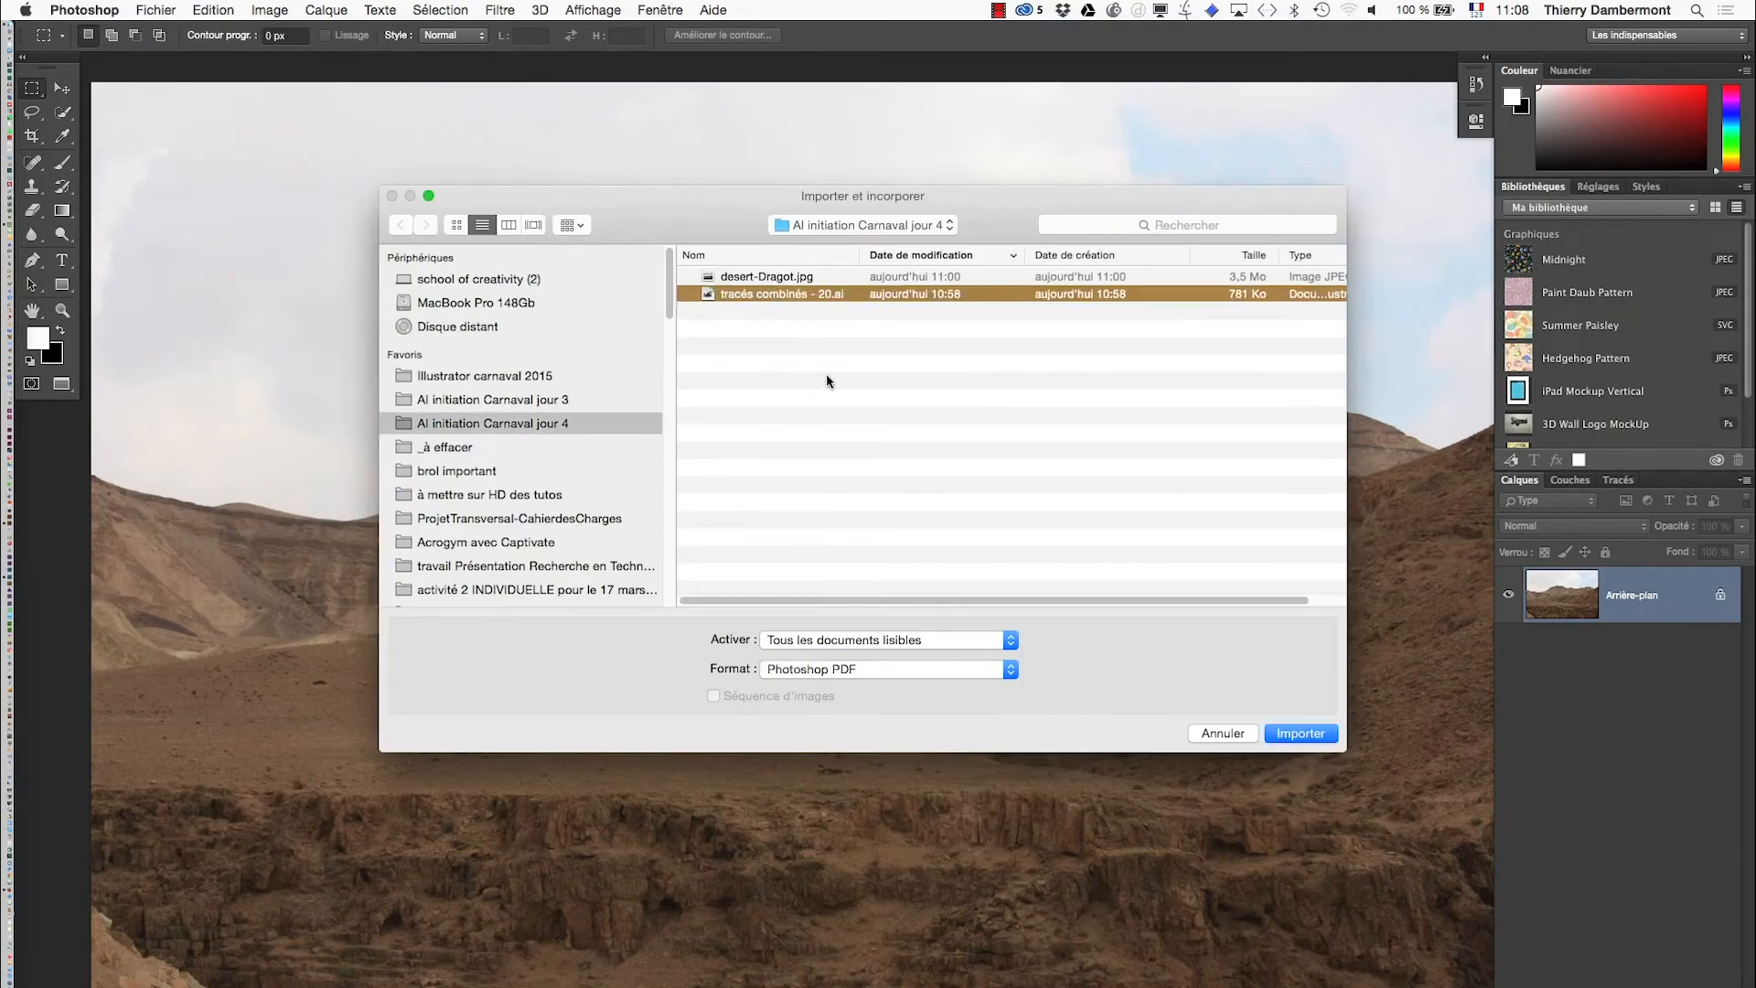
left_click(1294, 734)
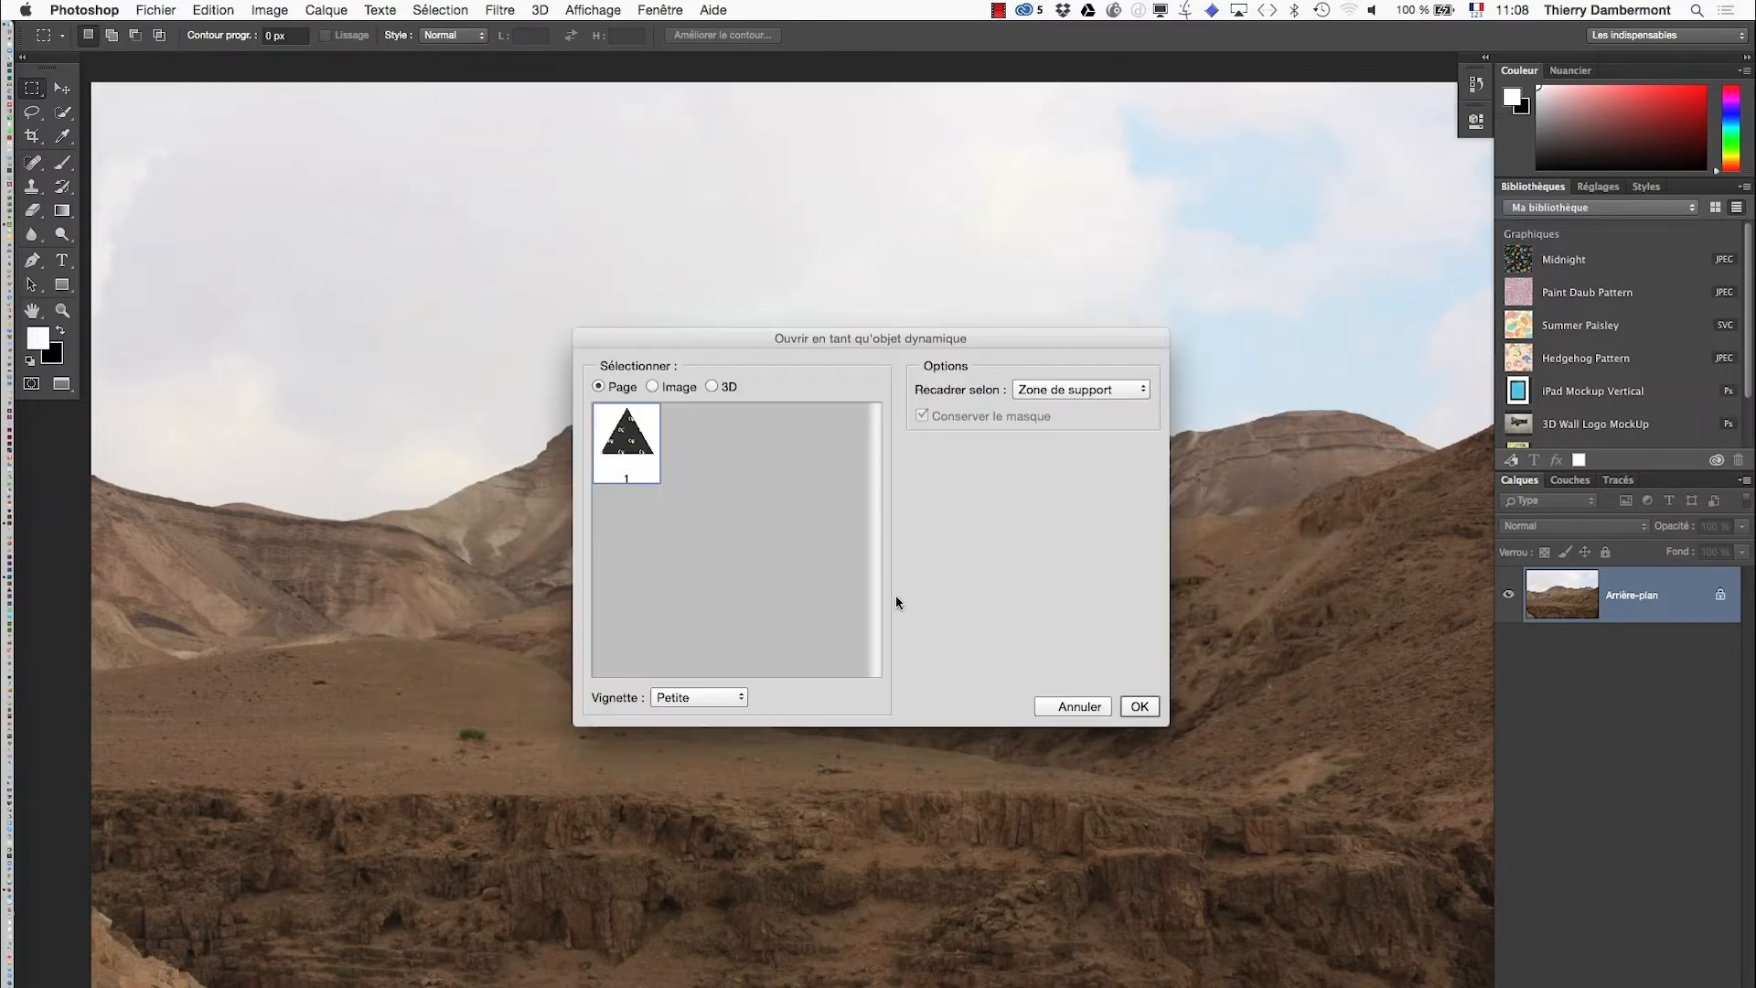
left_click(1139, 706)
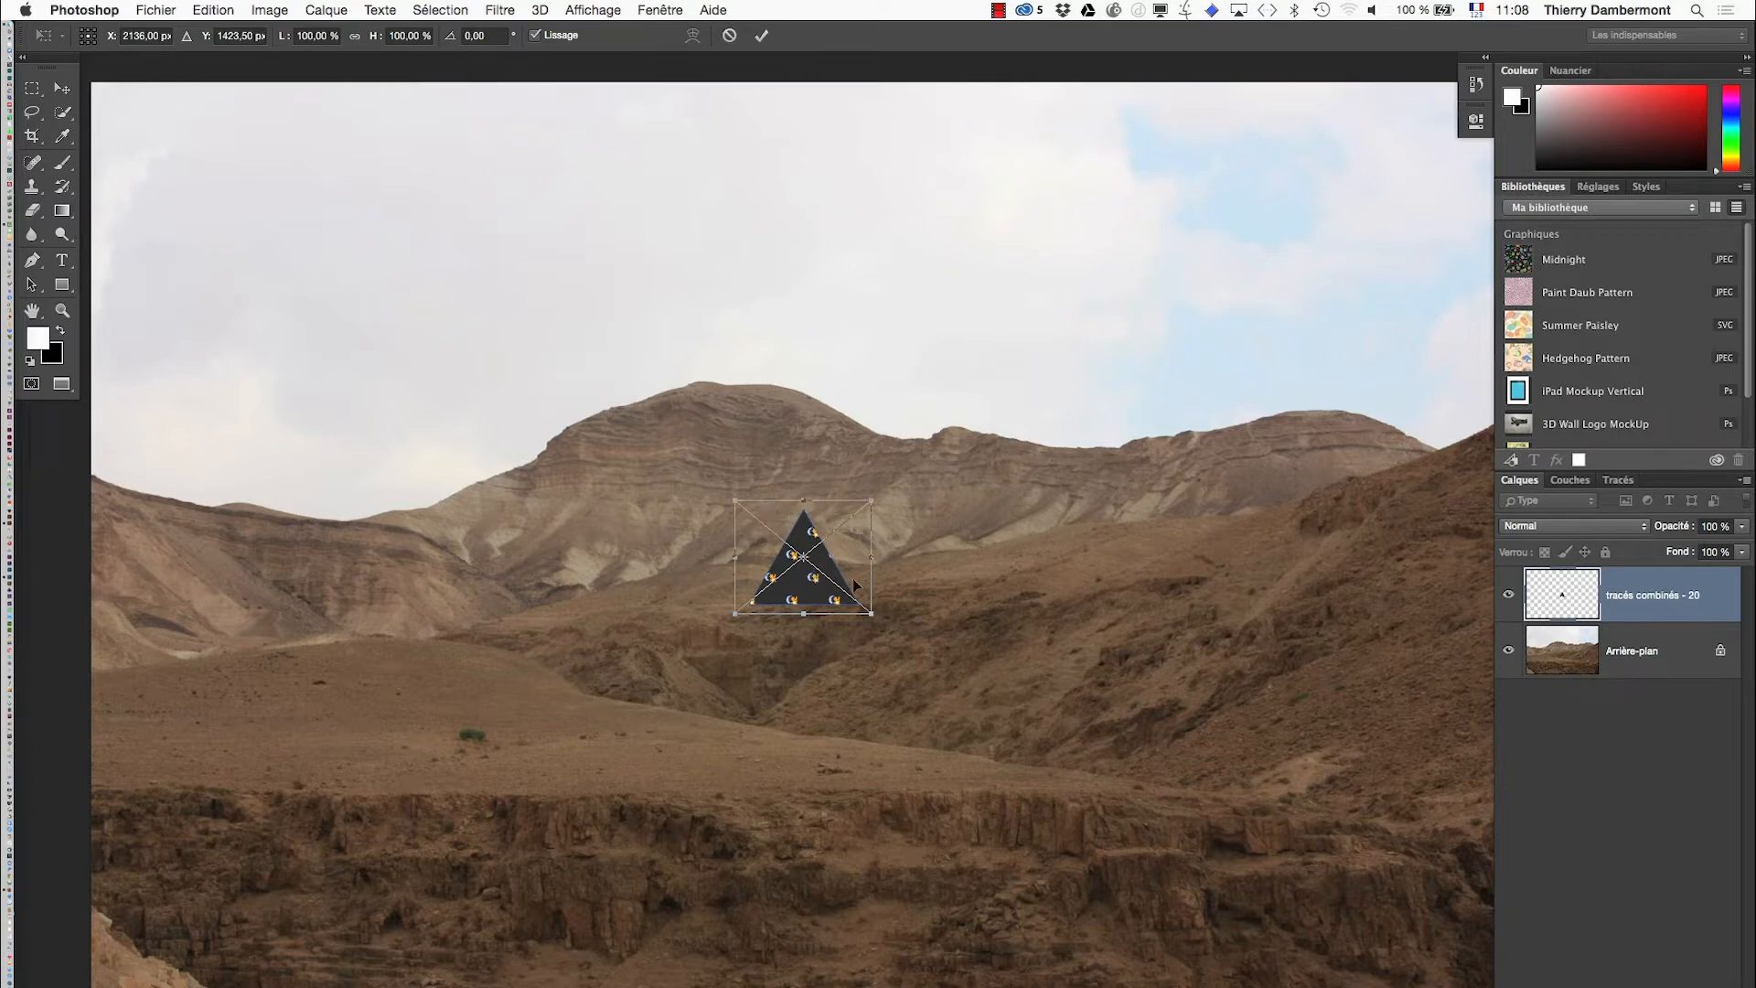
key("Return")
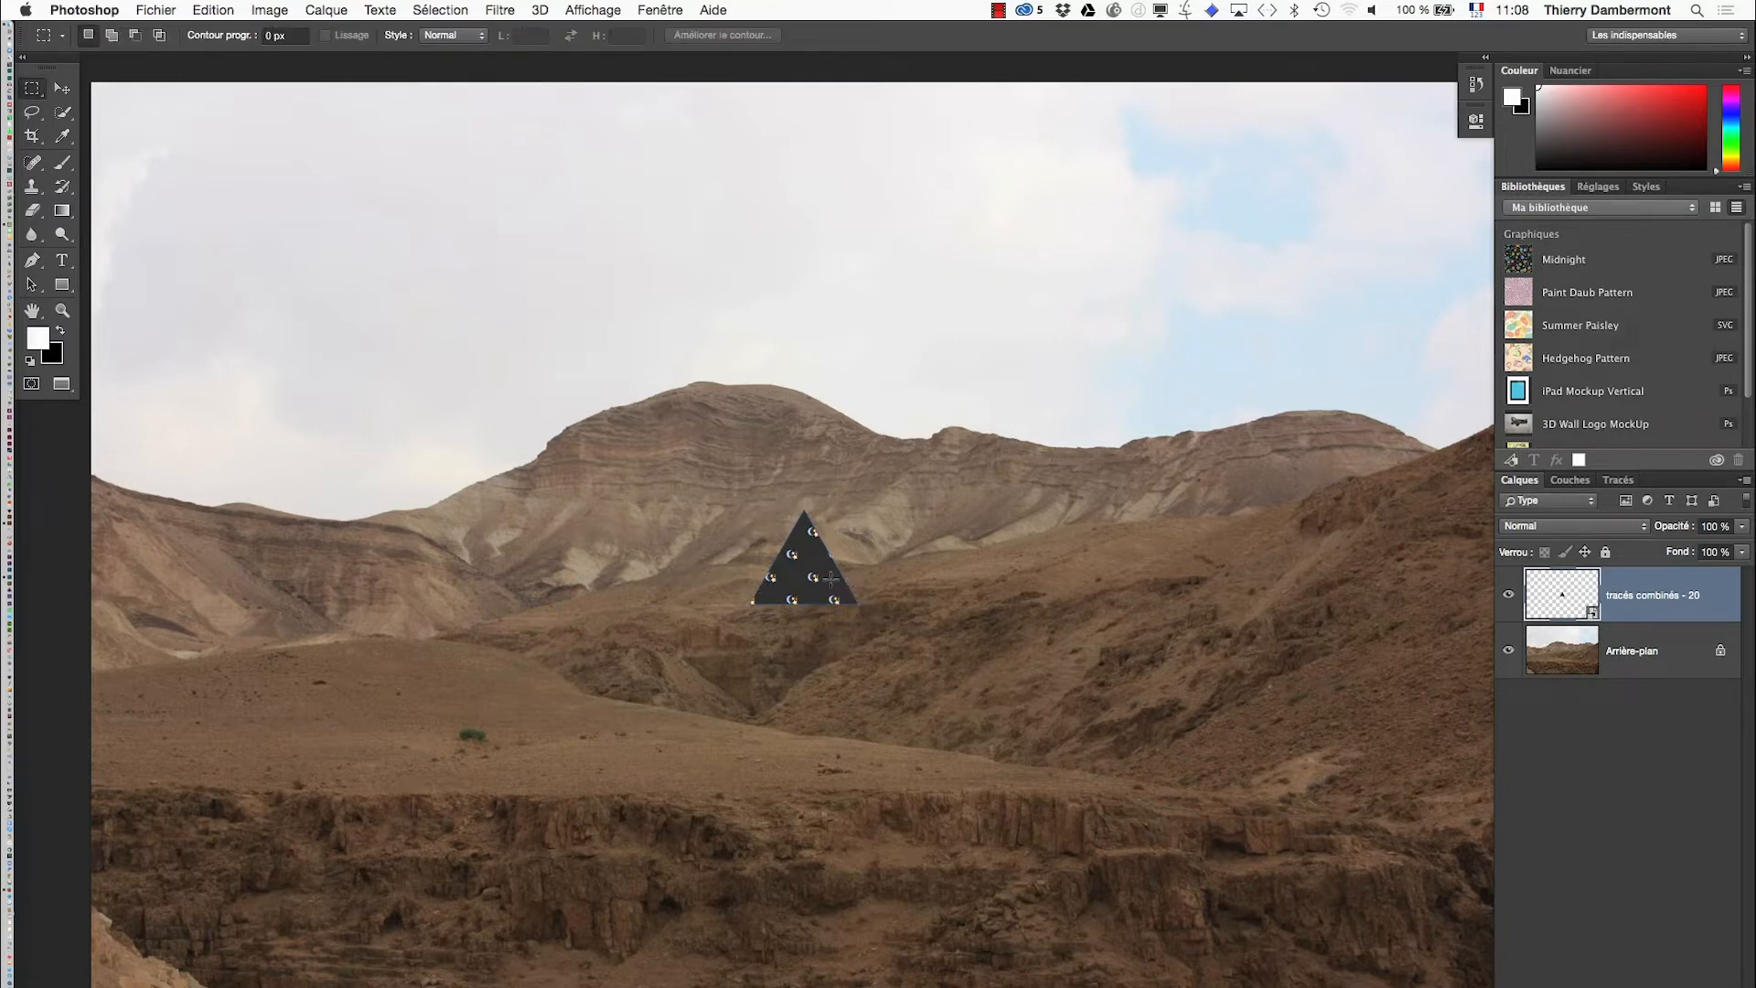
Step: Detach the Calques panel beside the triangle, collapse the remaining docked panels and enlarge Calques to show both layers
left_click_drag(1520, 483, 1103, 268)
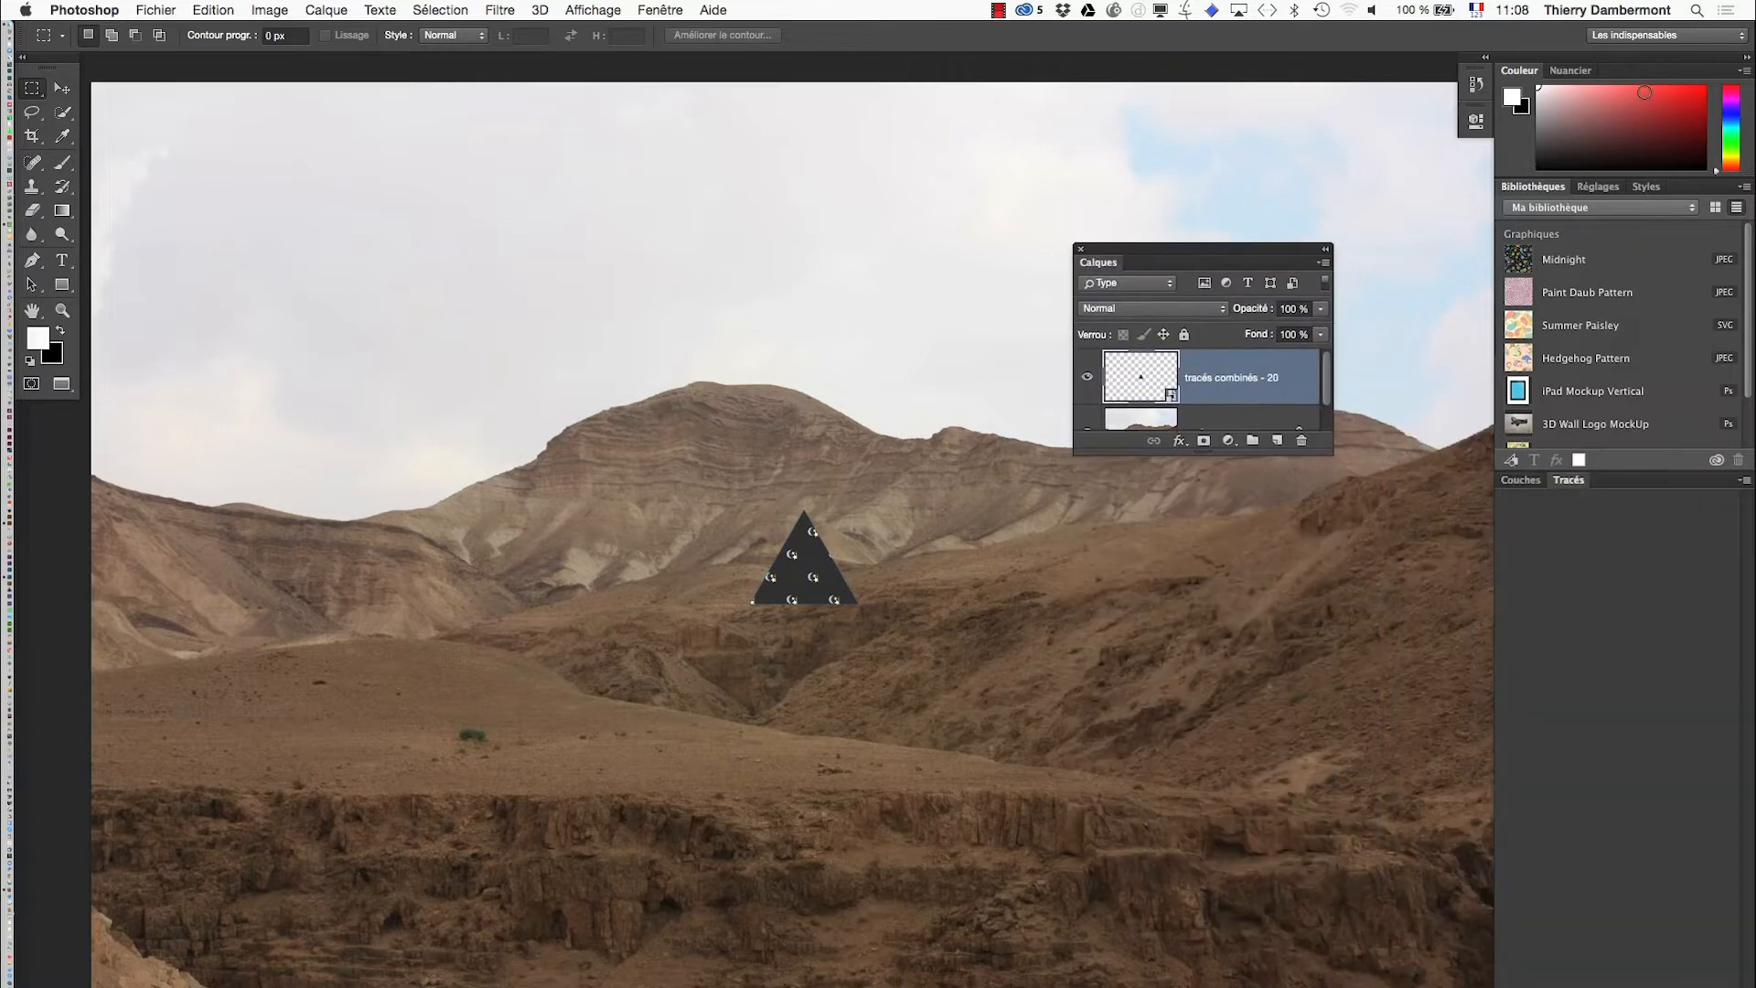
left_click(1746, 57)
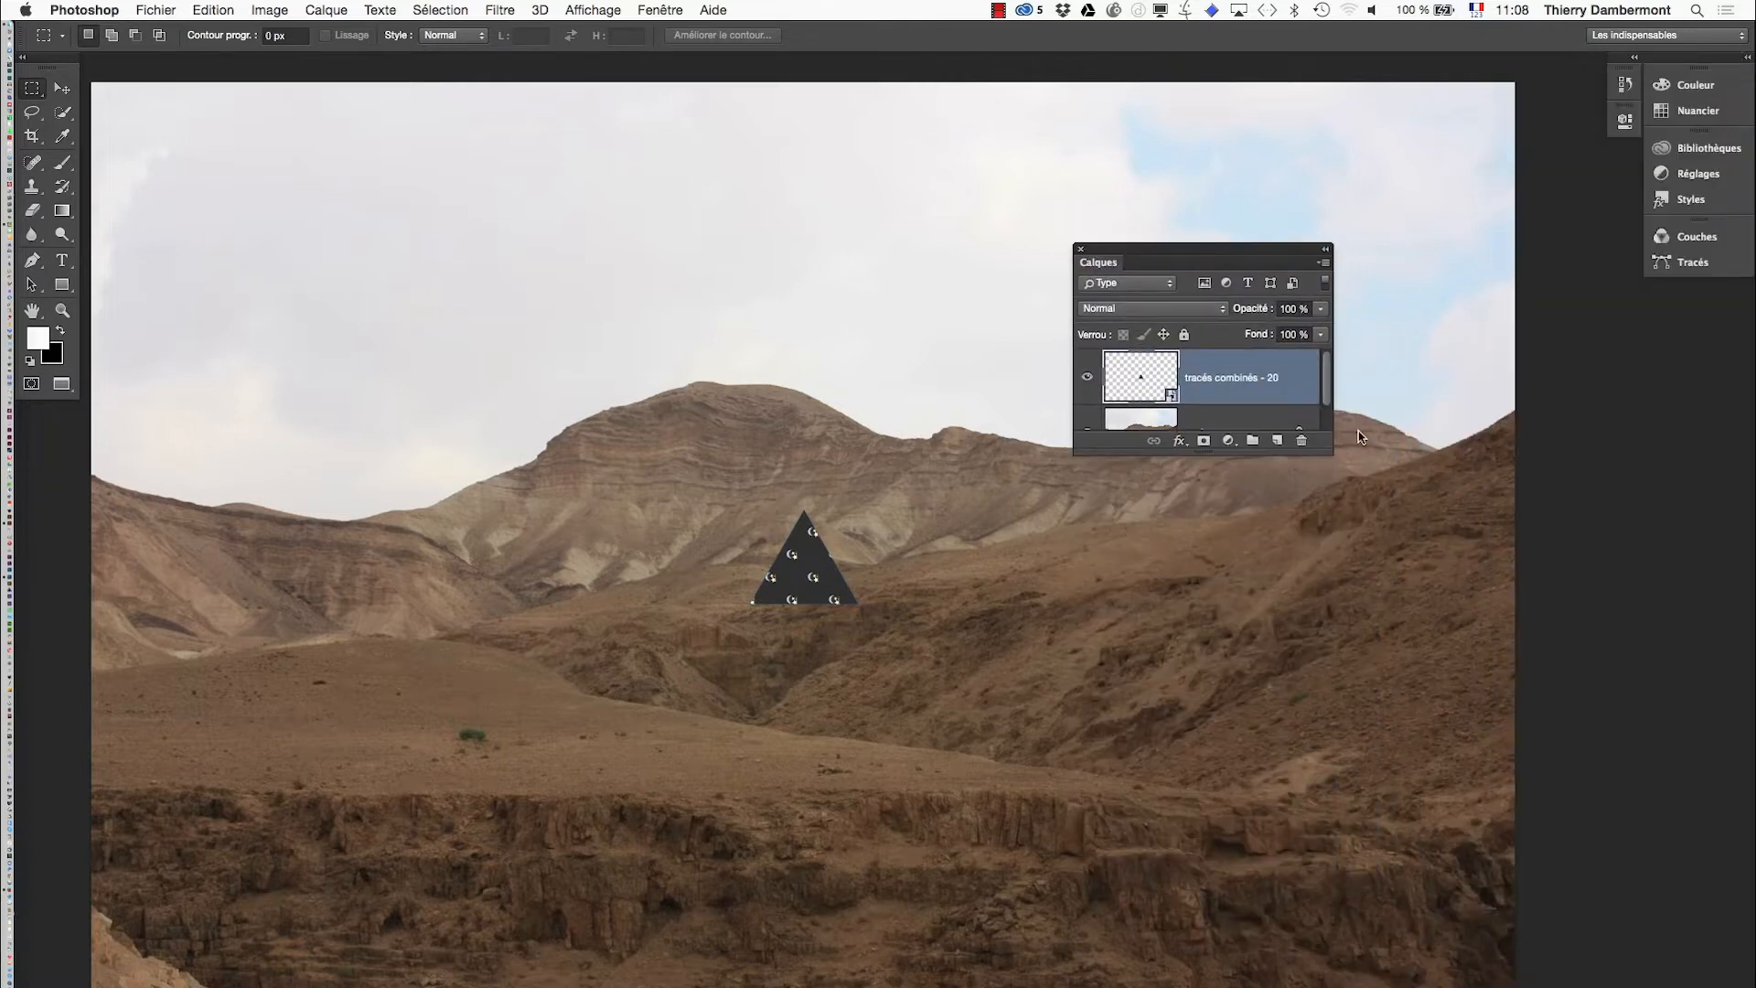
left_click_drag(1332, 451, 1436, 643)
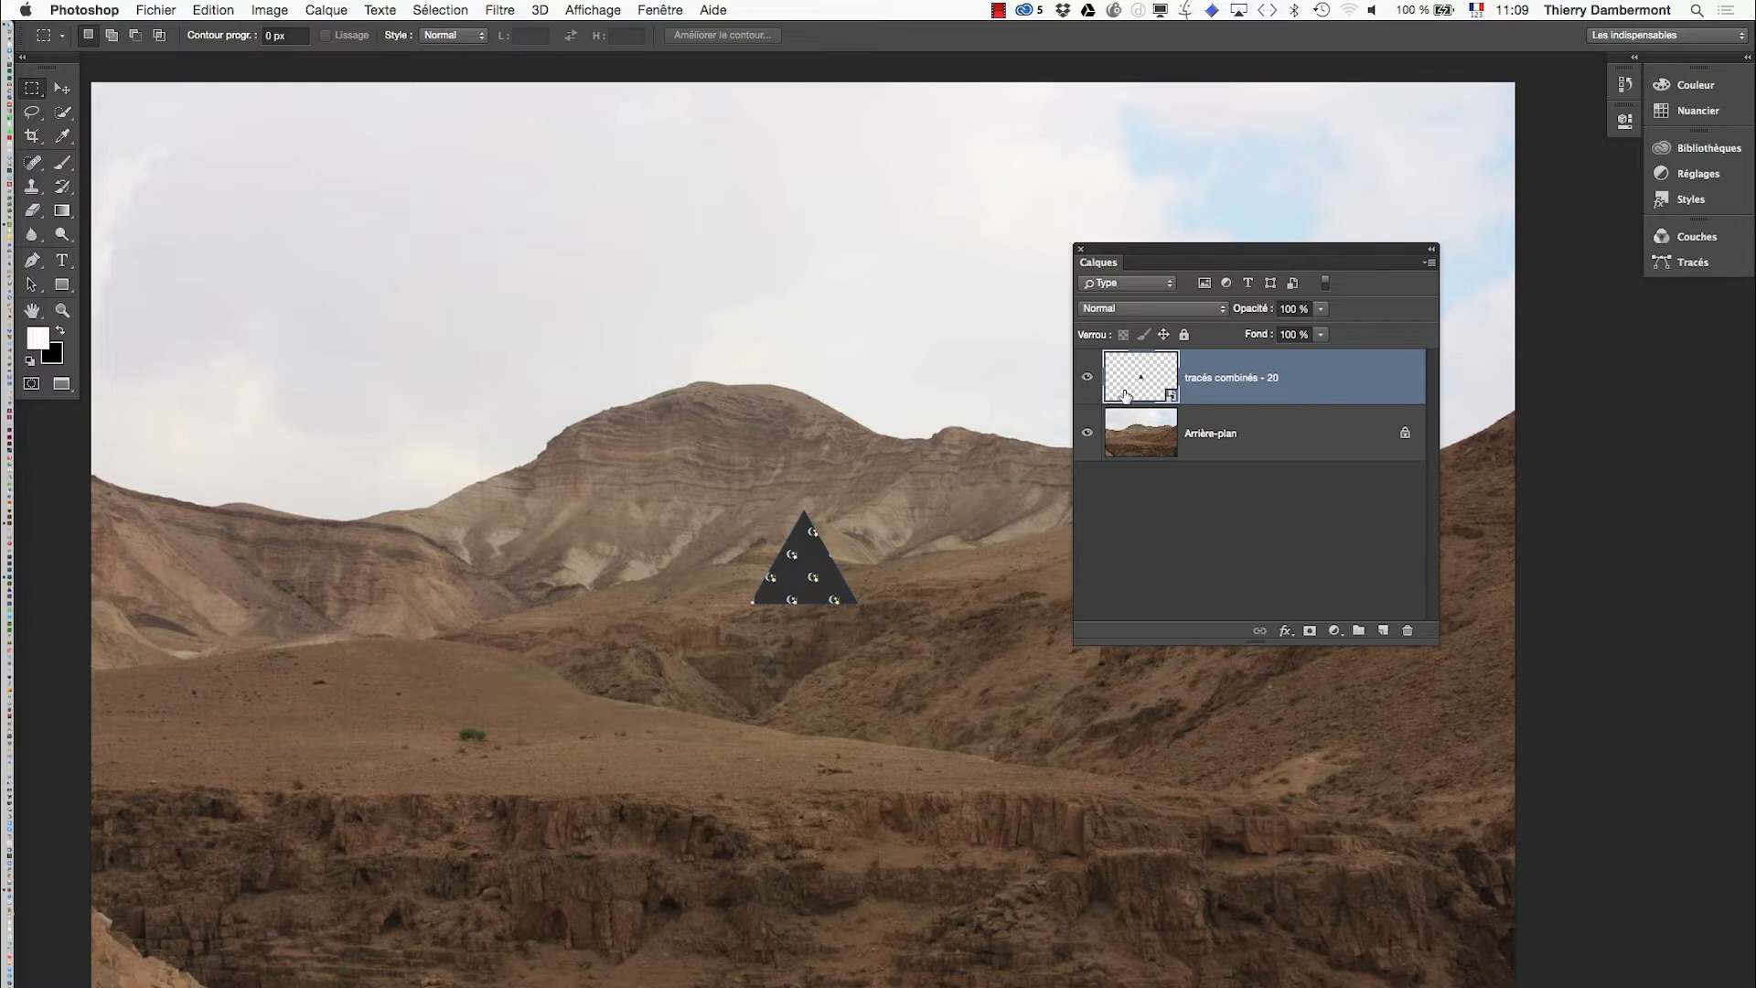
Step: Switch between the Illustrator artwork and Photoshop, and examine the embedded triangle's edges and moon-and-star pattern at pixel level
left_click_drag(1125, 395, 1127, 398)
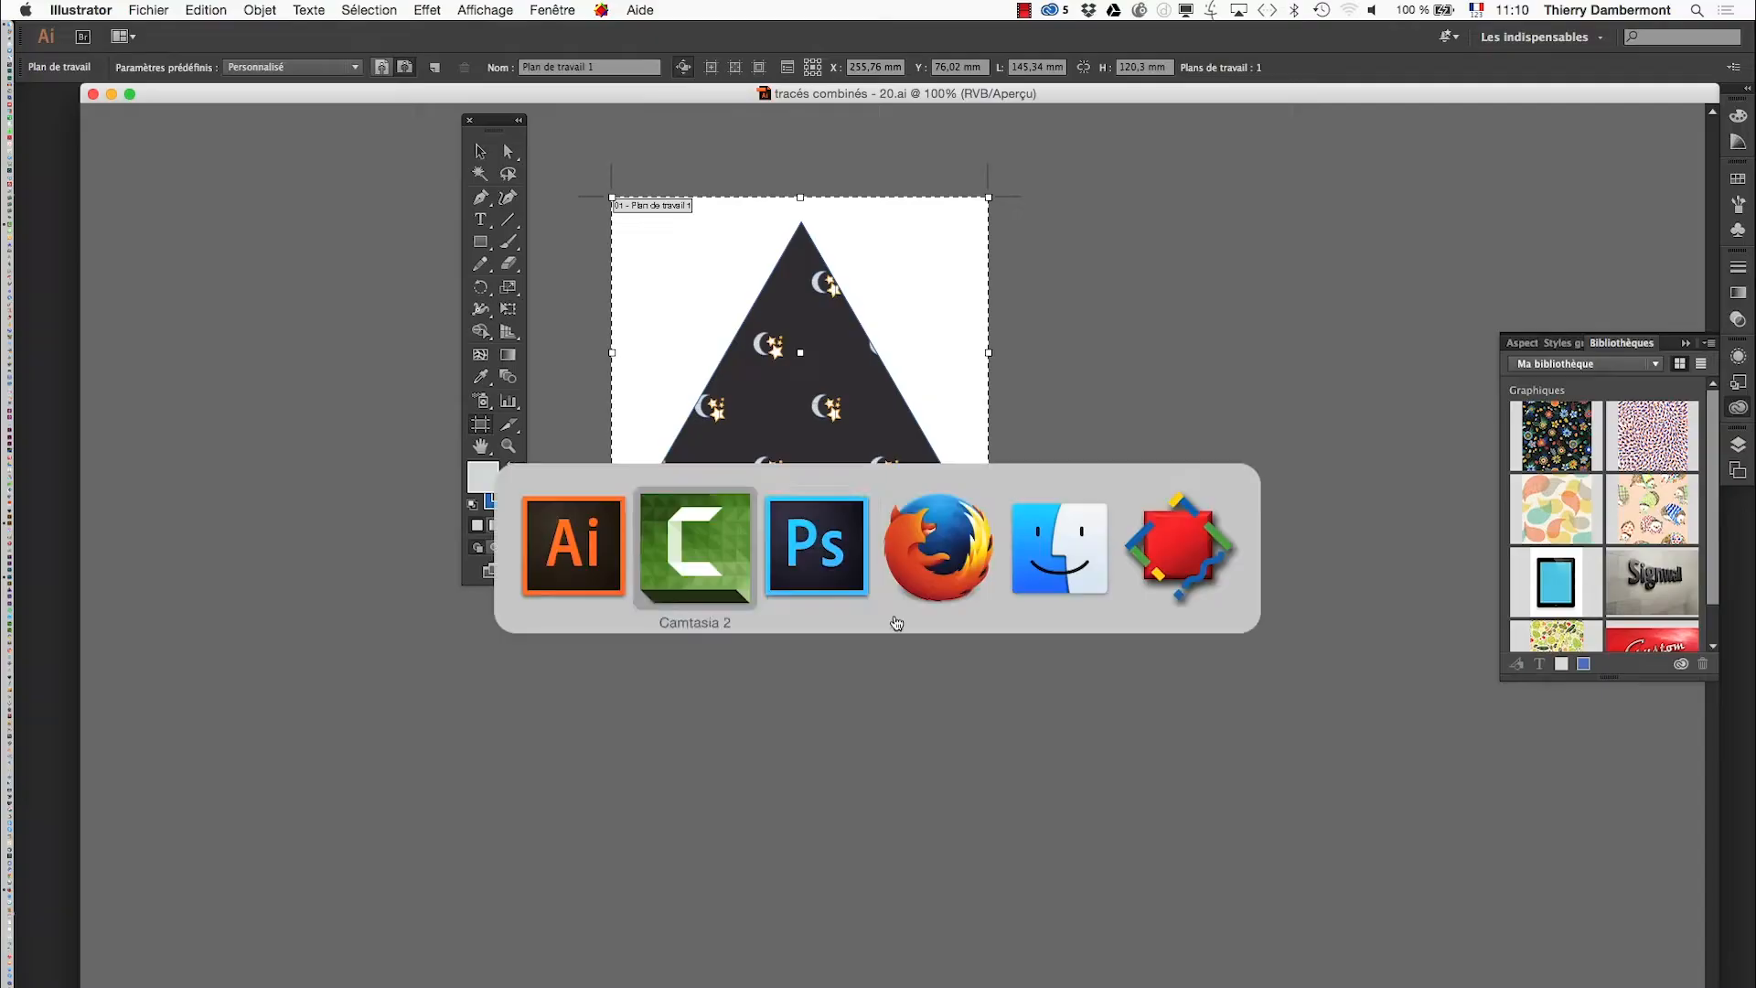
key("super+Tab")
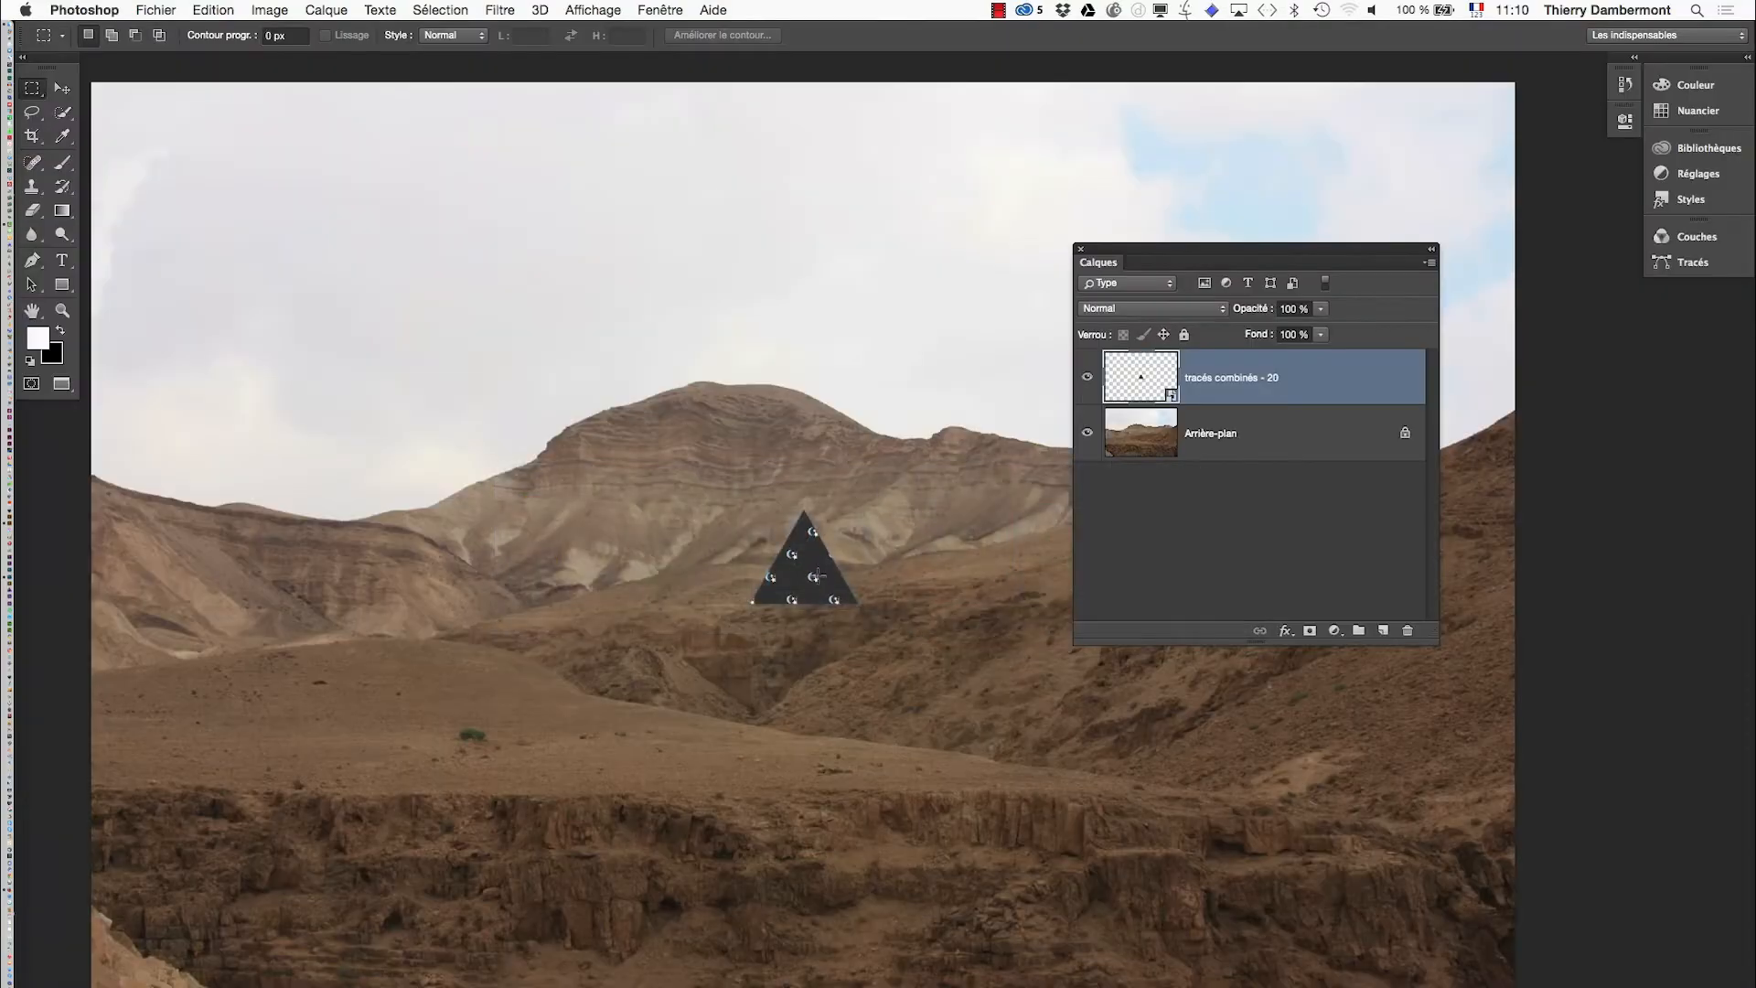
scroll(813, 552, "up", 10)
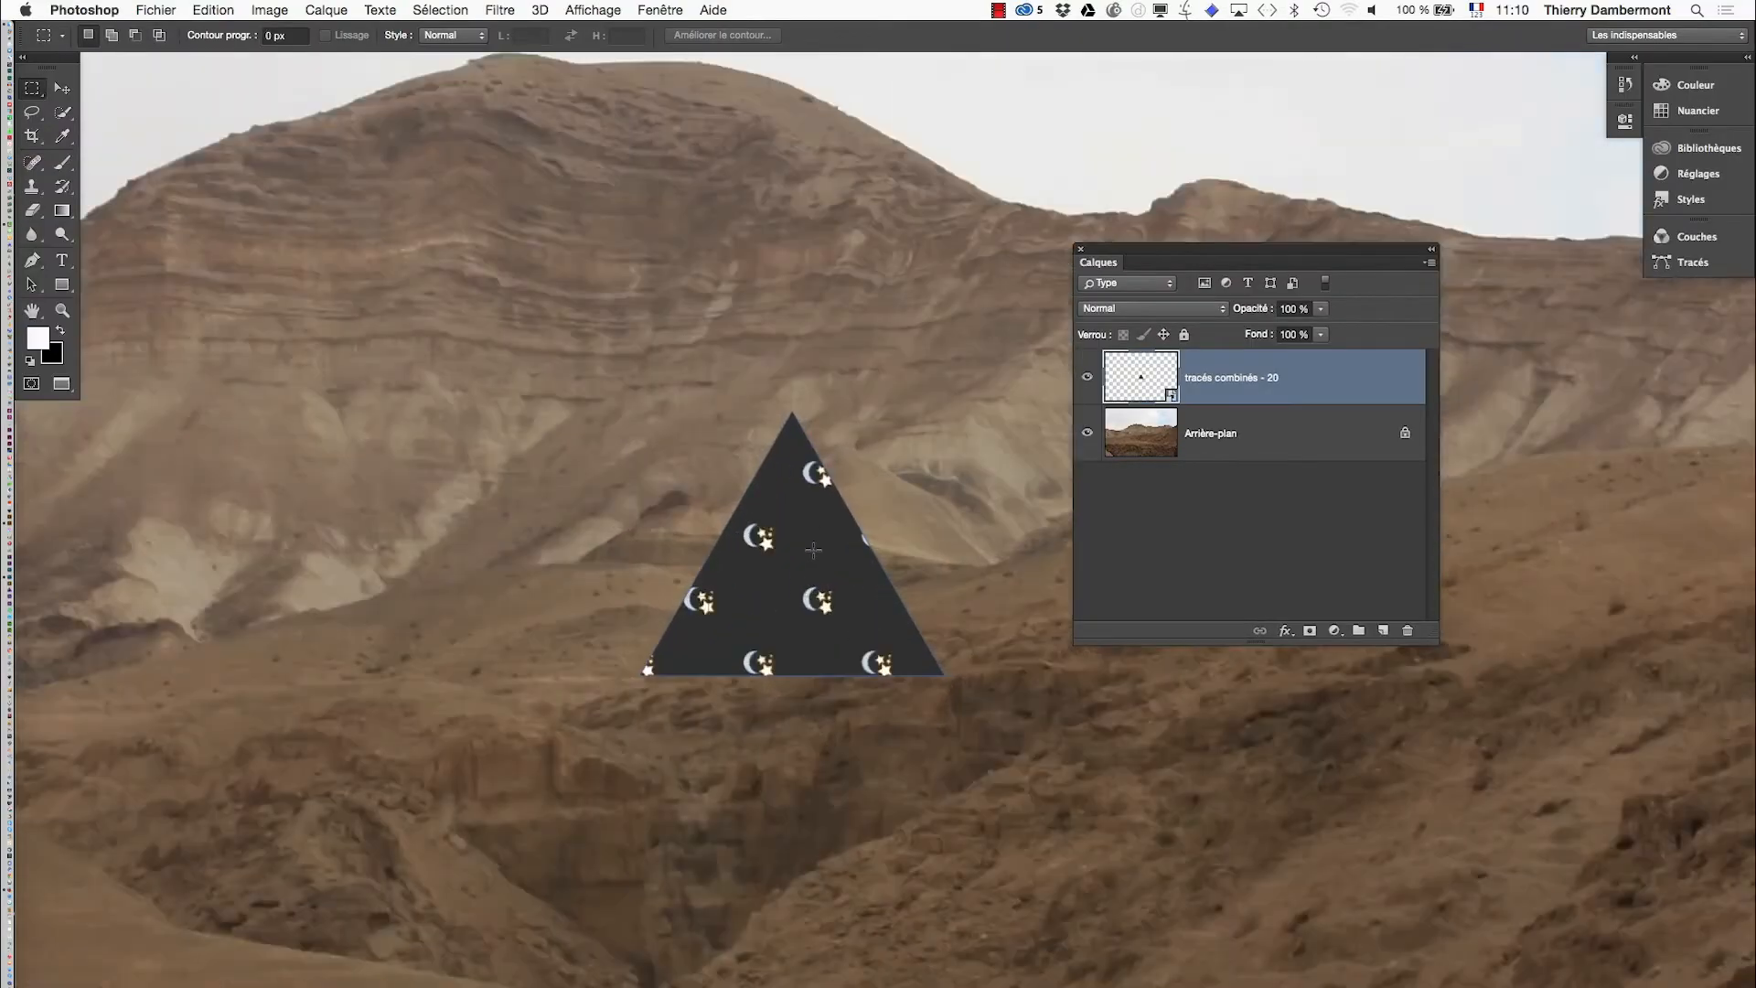
scroll(813, 551, "up", 3)
scroll(808, 594, "down", 2)
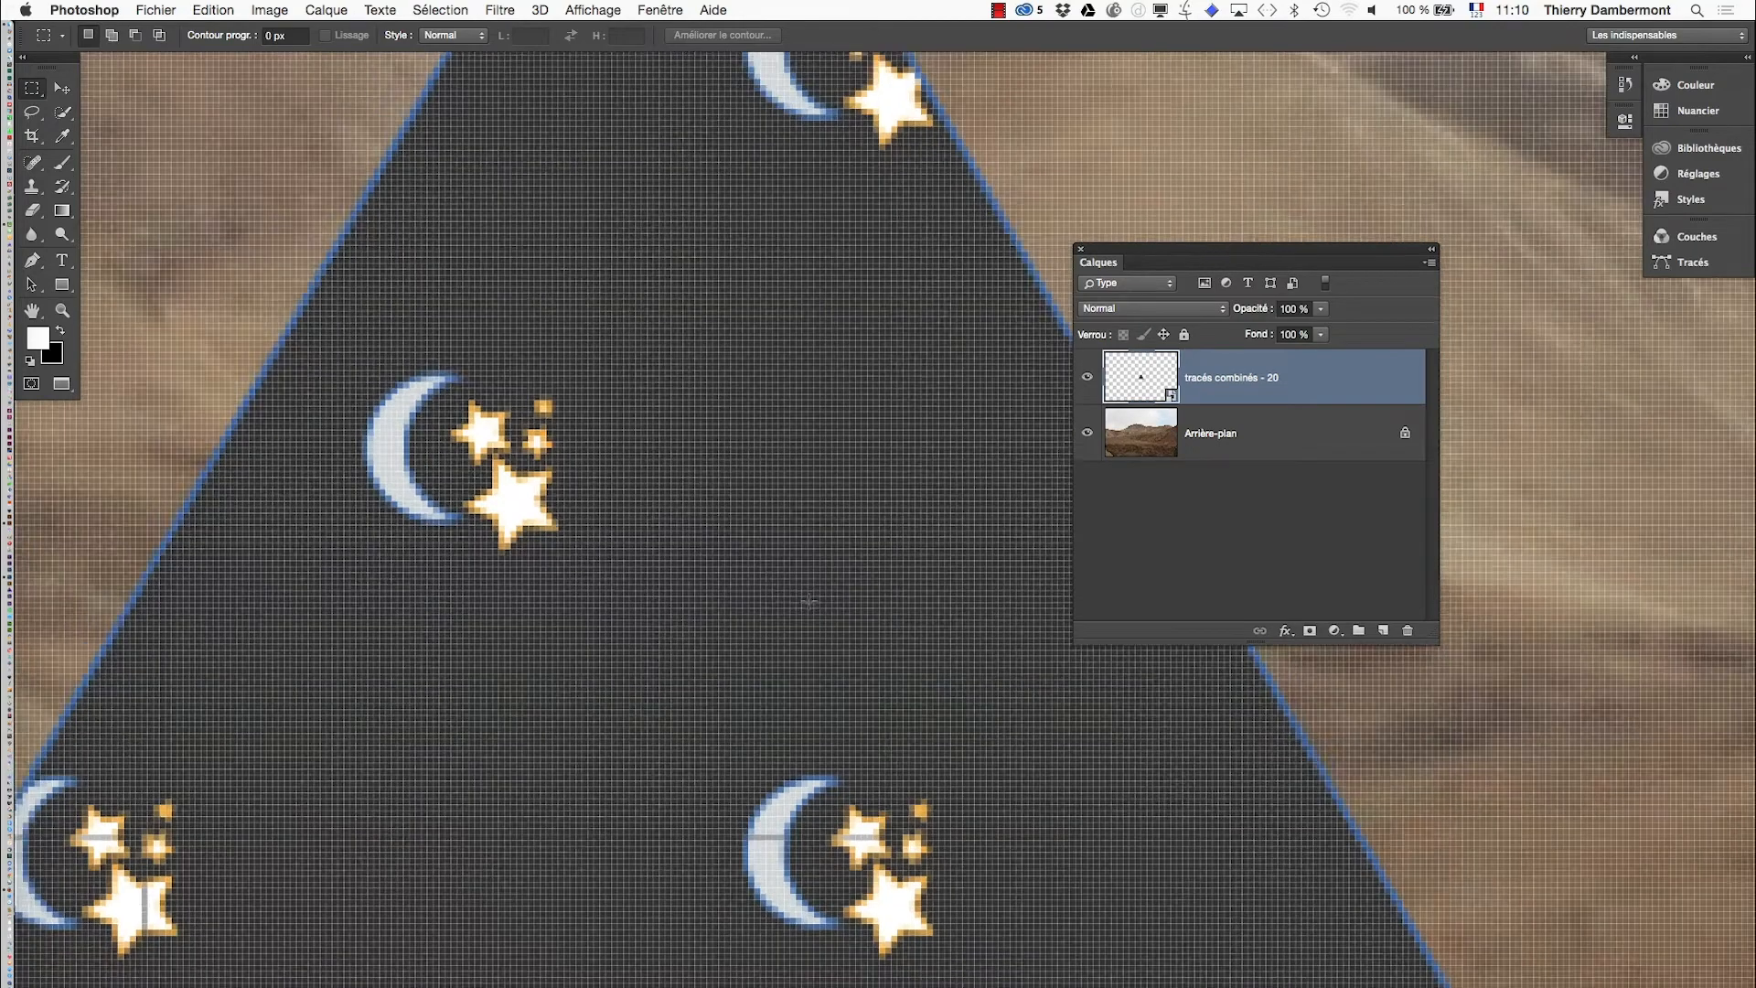
left_click_drag(799, 600, 619, 750)
left_click_drag(766, 733, 662, 381)
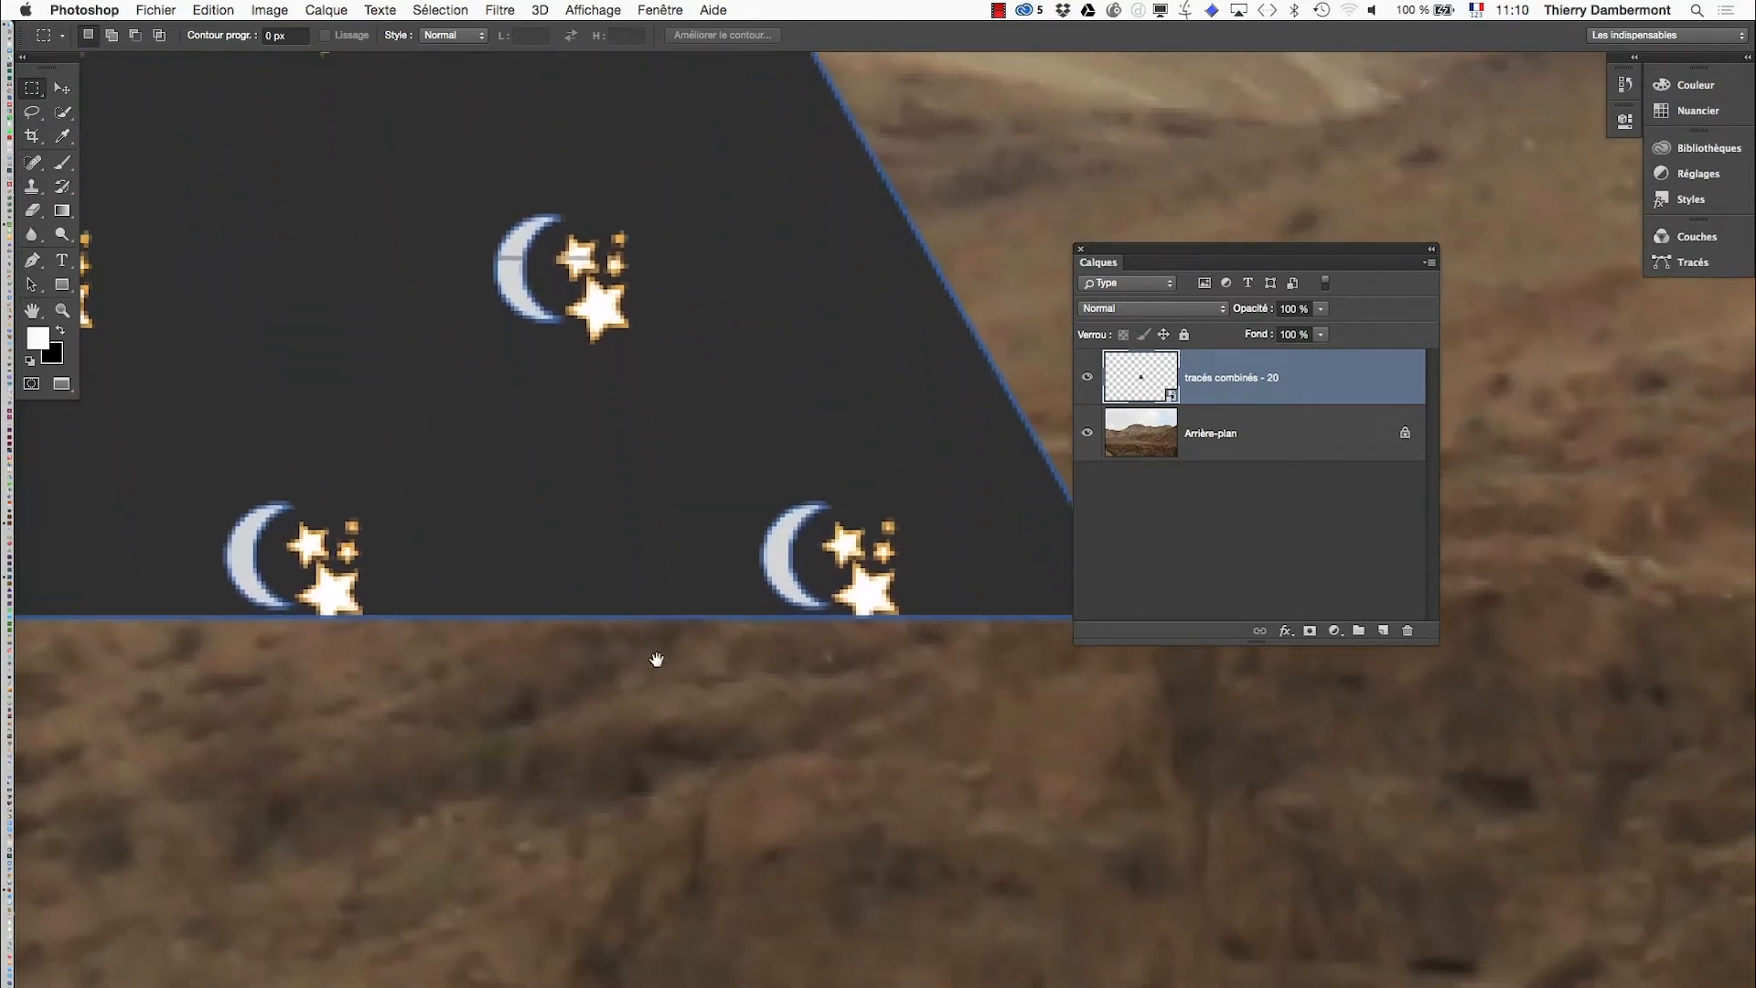
left_click_drag(630, 660, 859, 721)
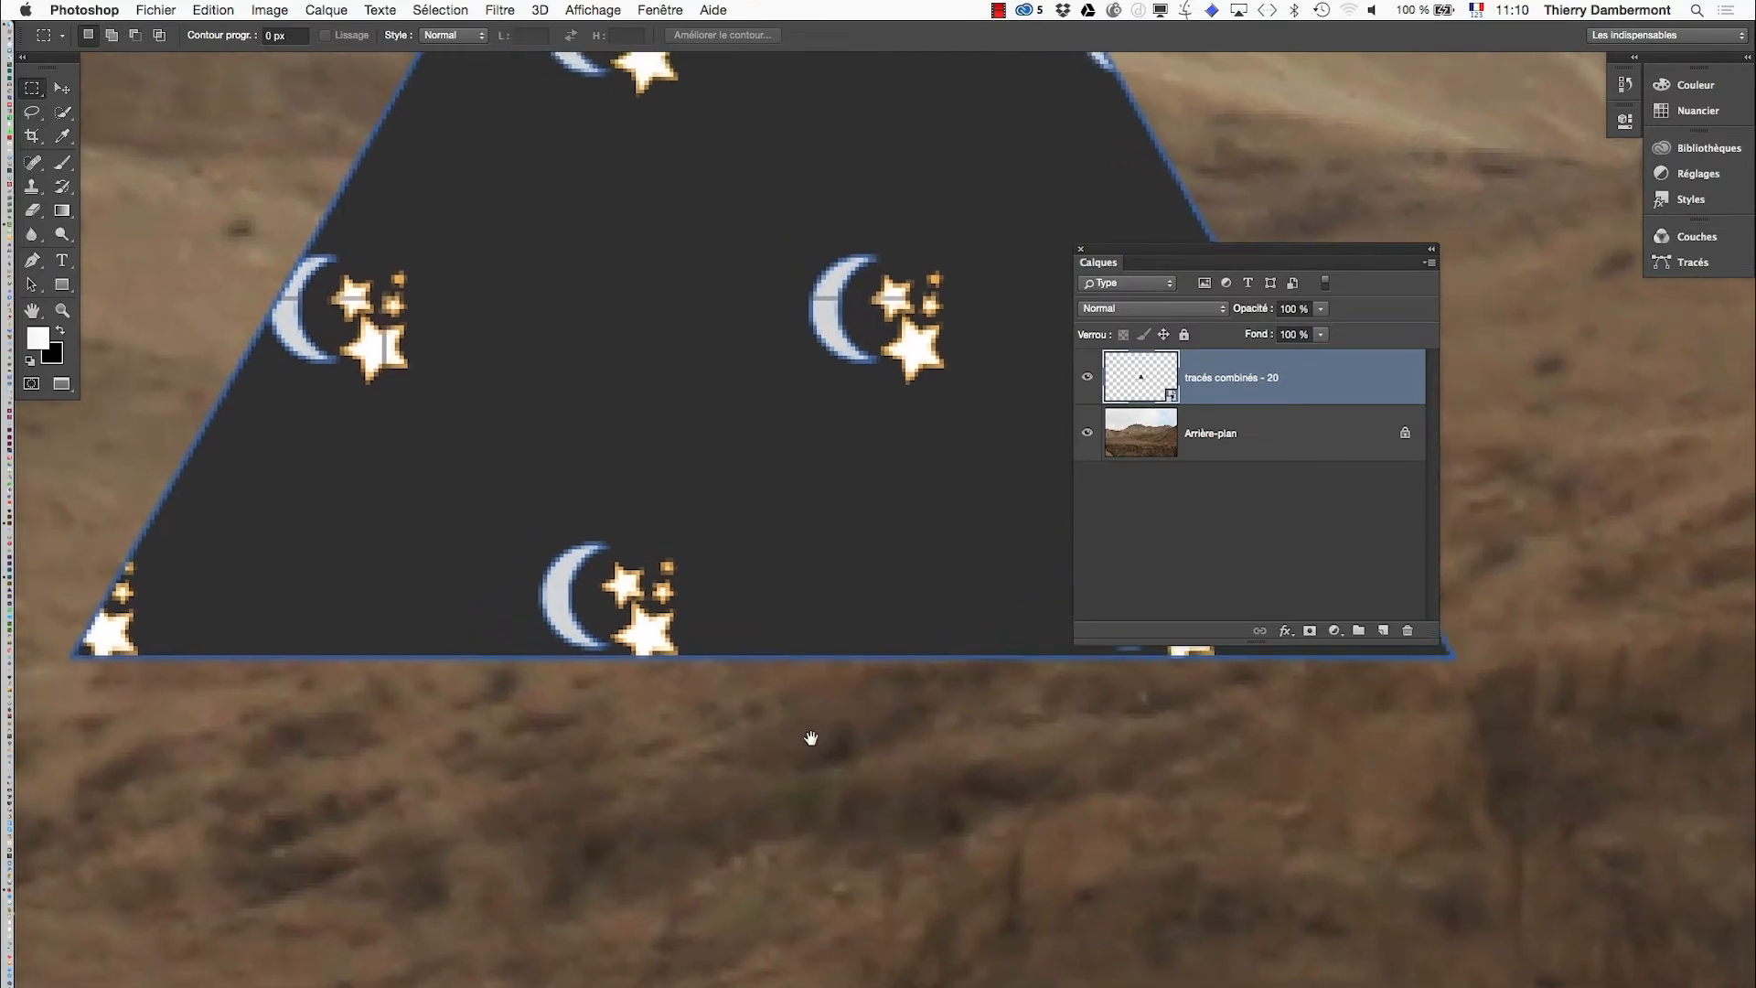
left_click_drag(777, 659, 799, 780)
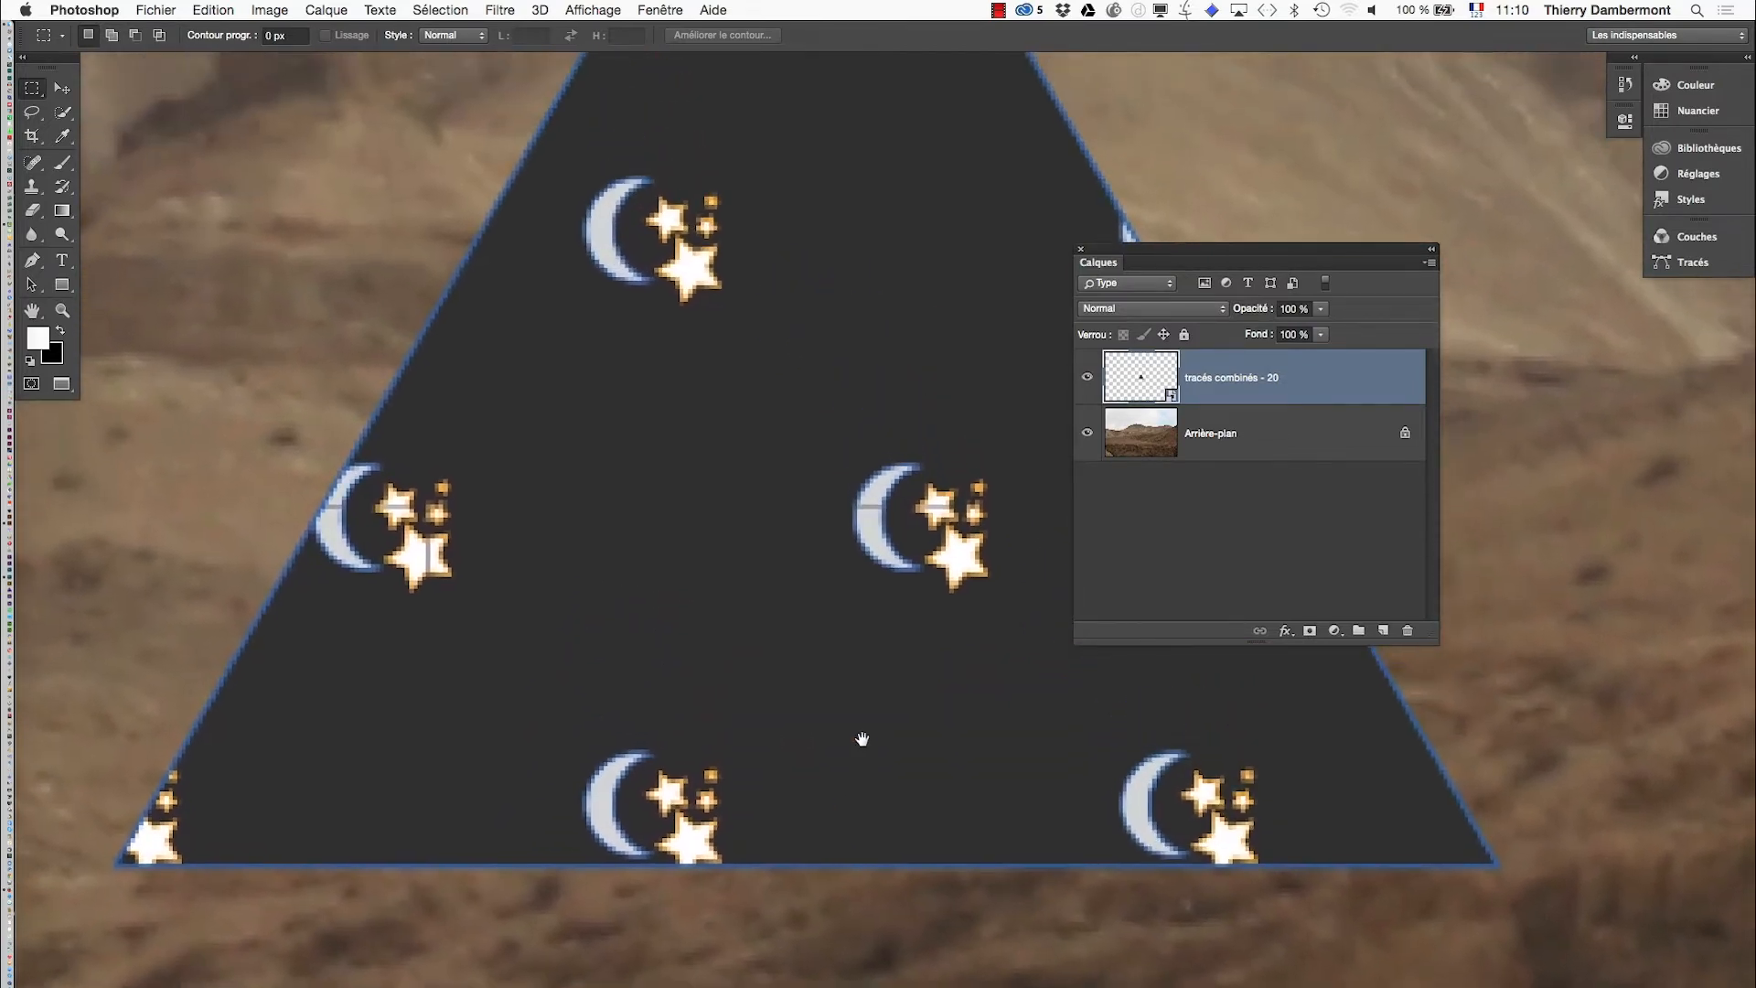
left_click_drag(891, 684, 796, 841)
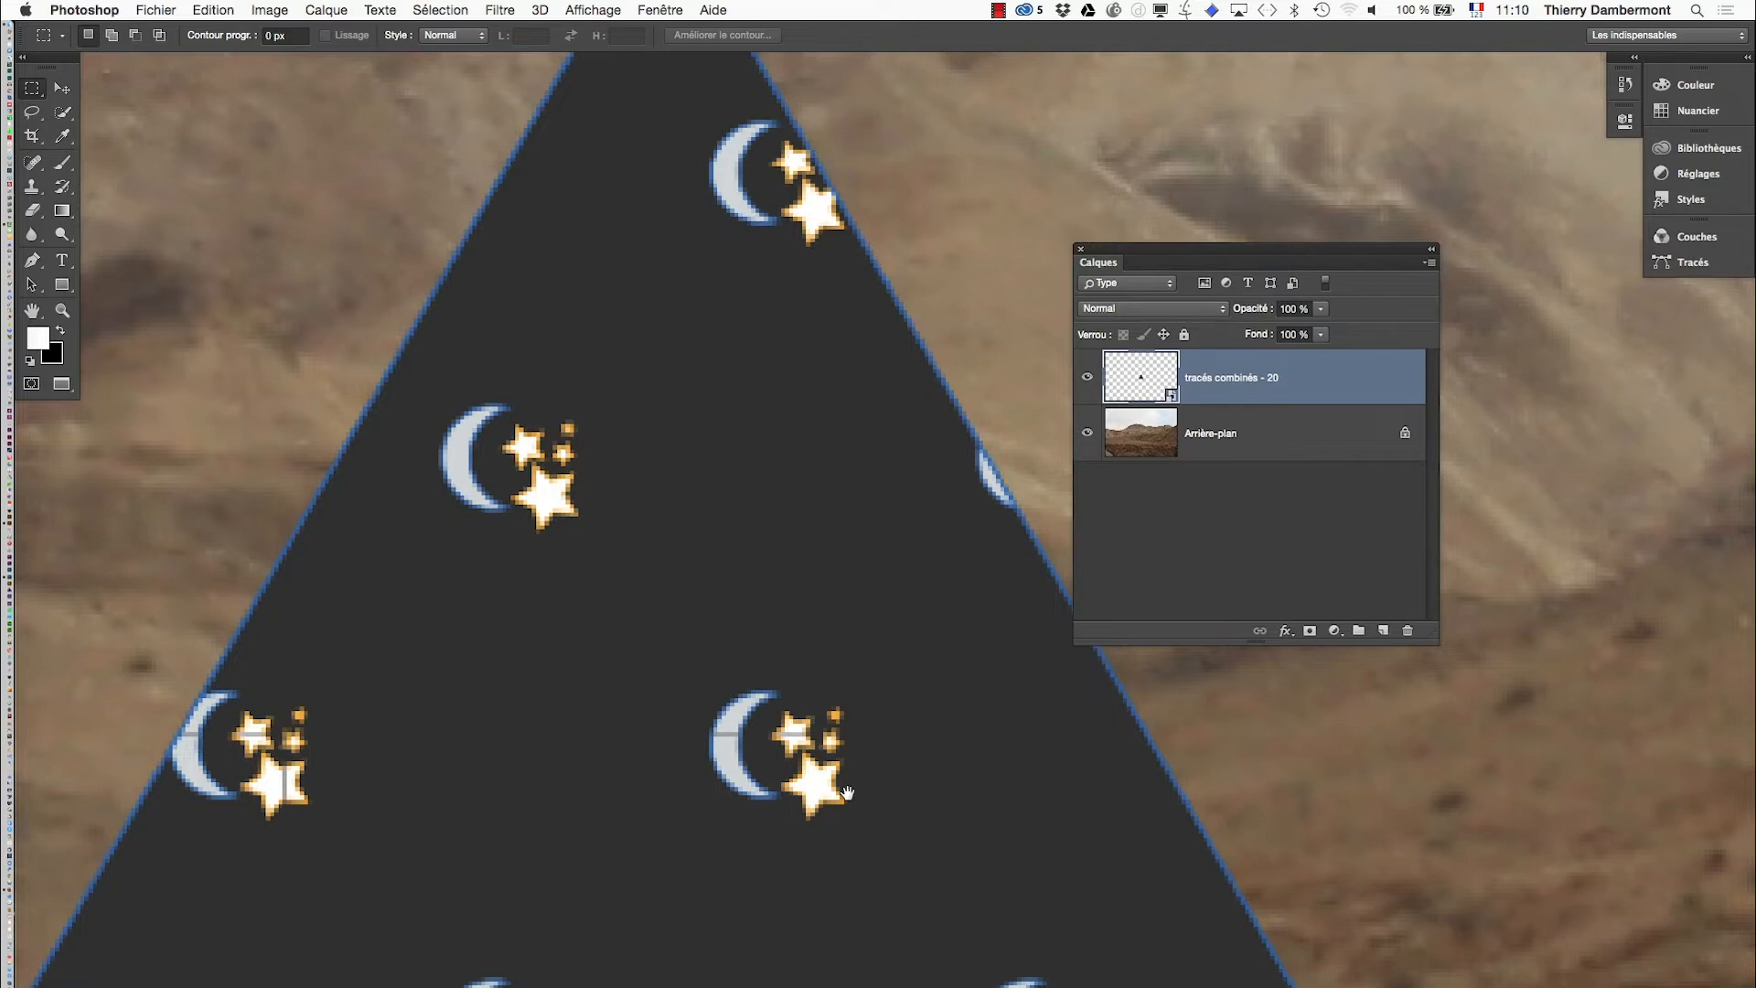
Step: Inspect the photo's pixel dimensions, print size and resolution in the image size settings, and leave them without applying changes
left_click(270, 9)
left_click(313, 149)
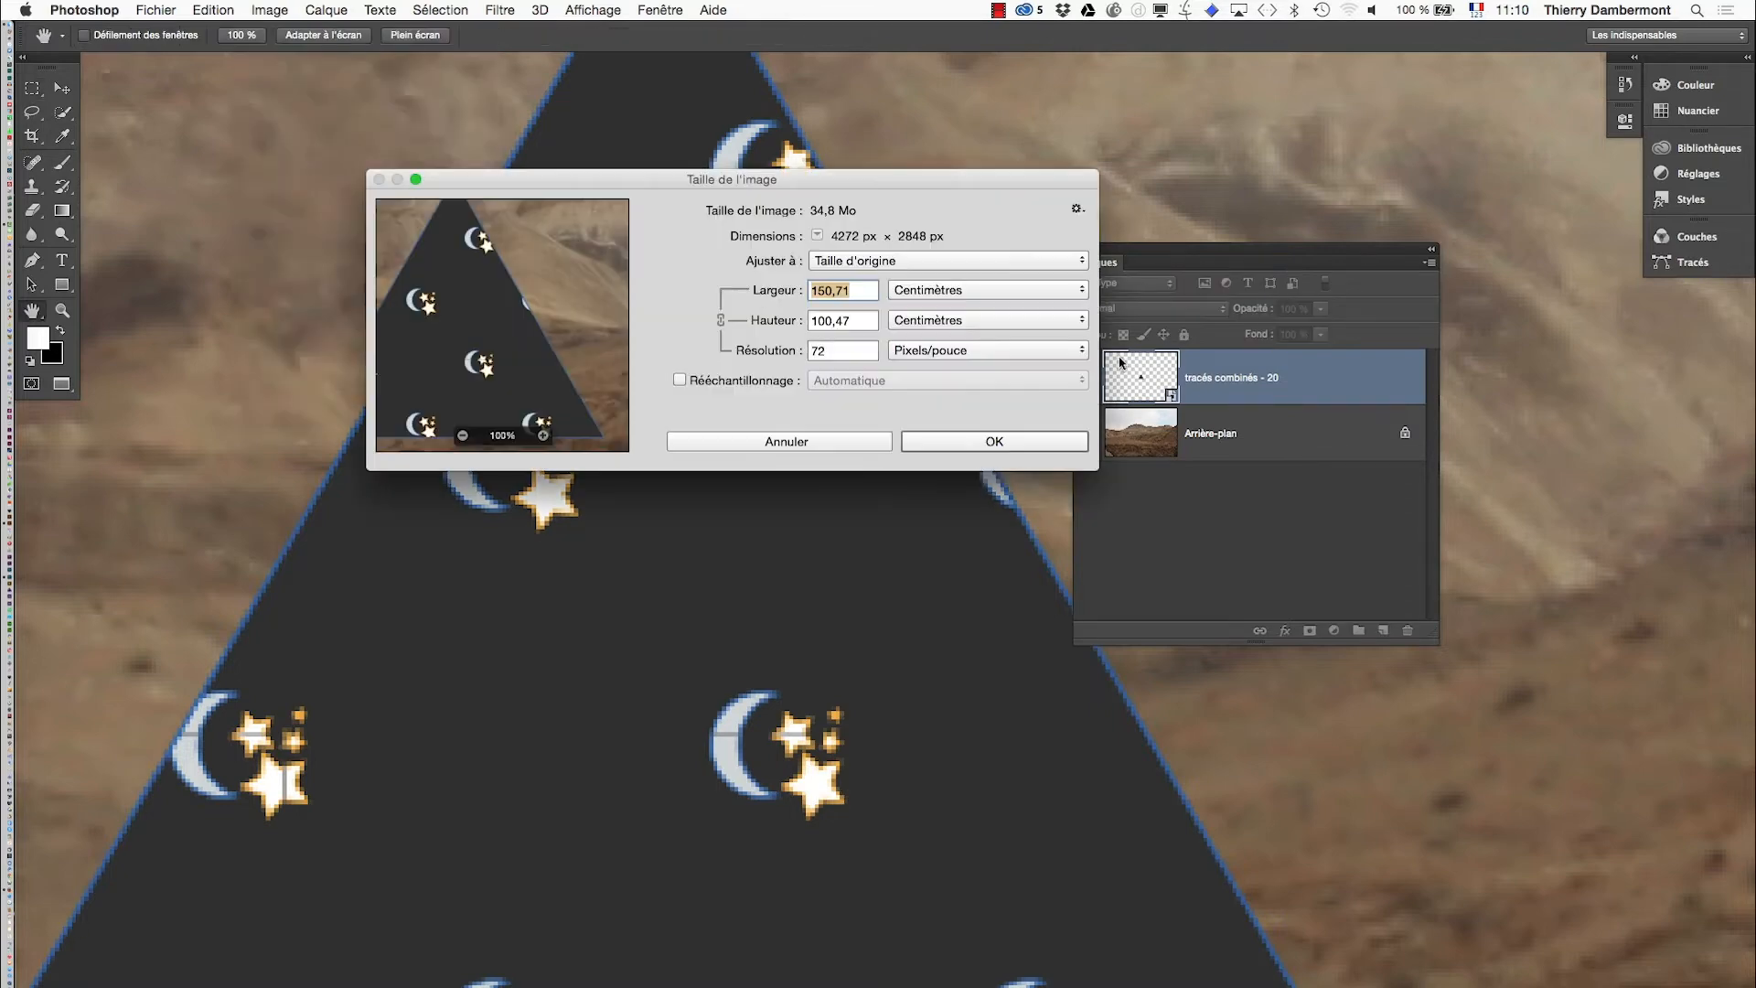
key("alt")
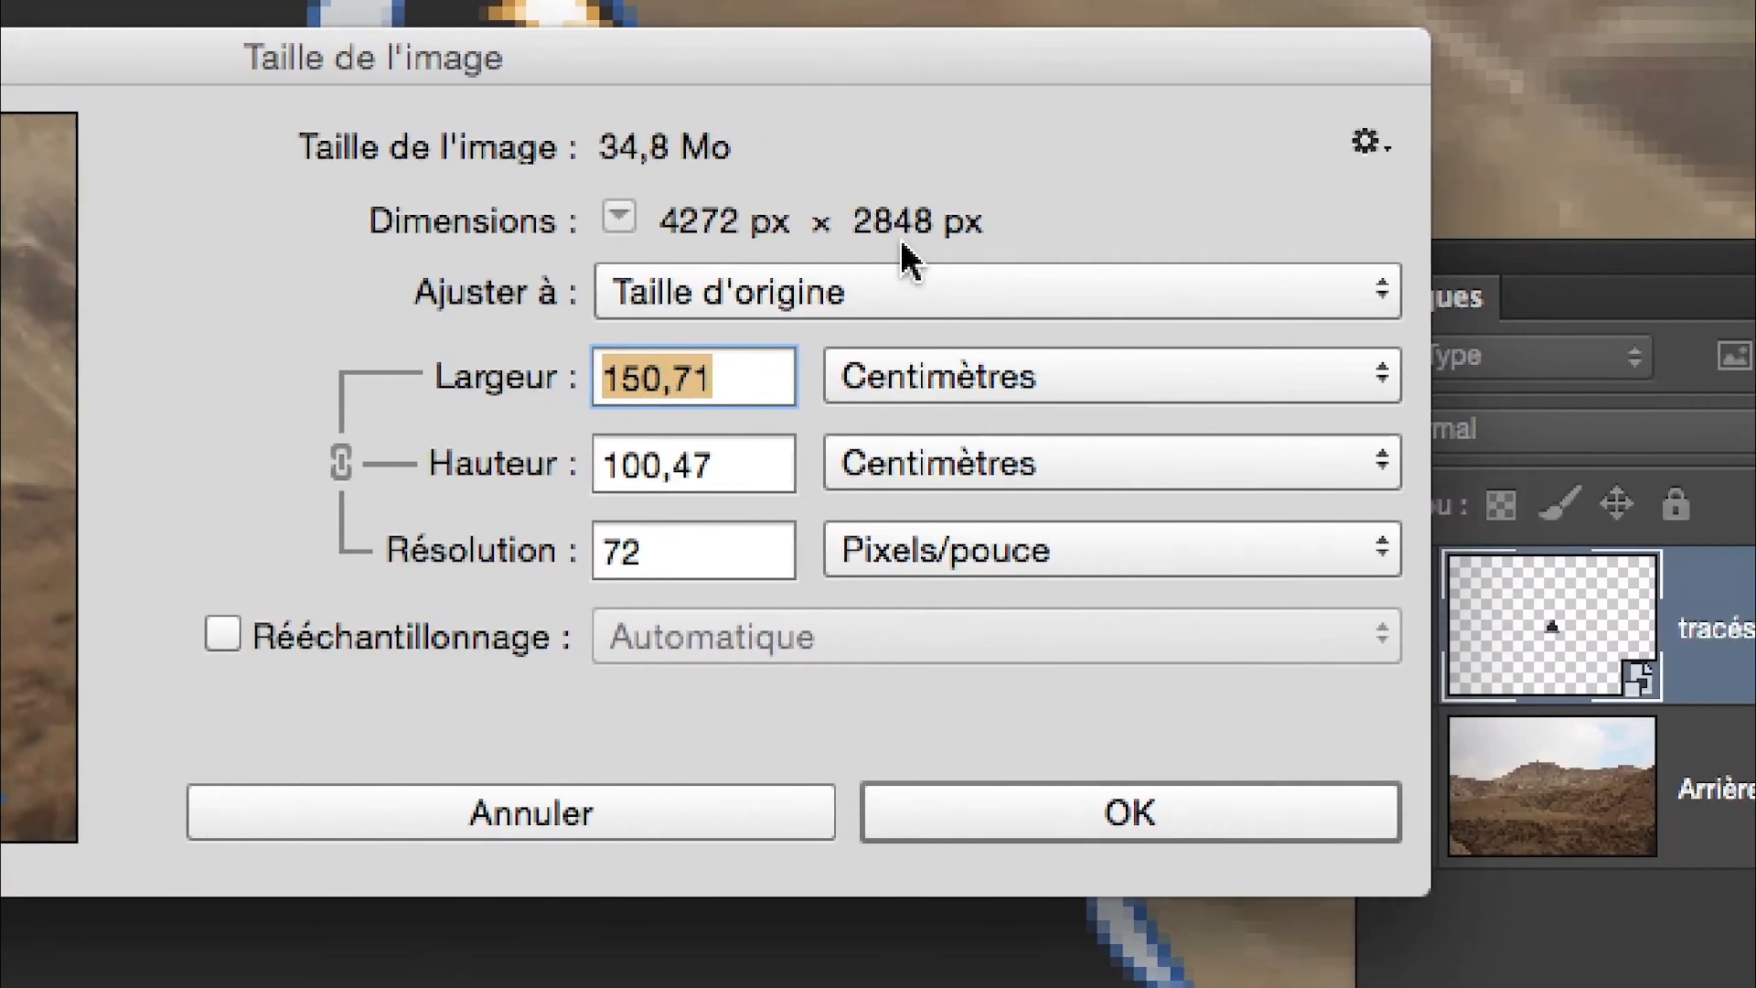
key("alt")
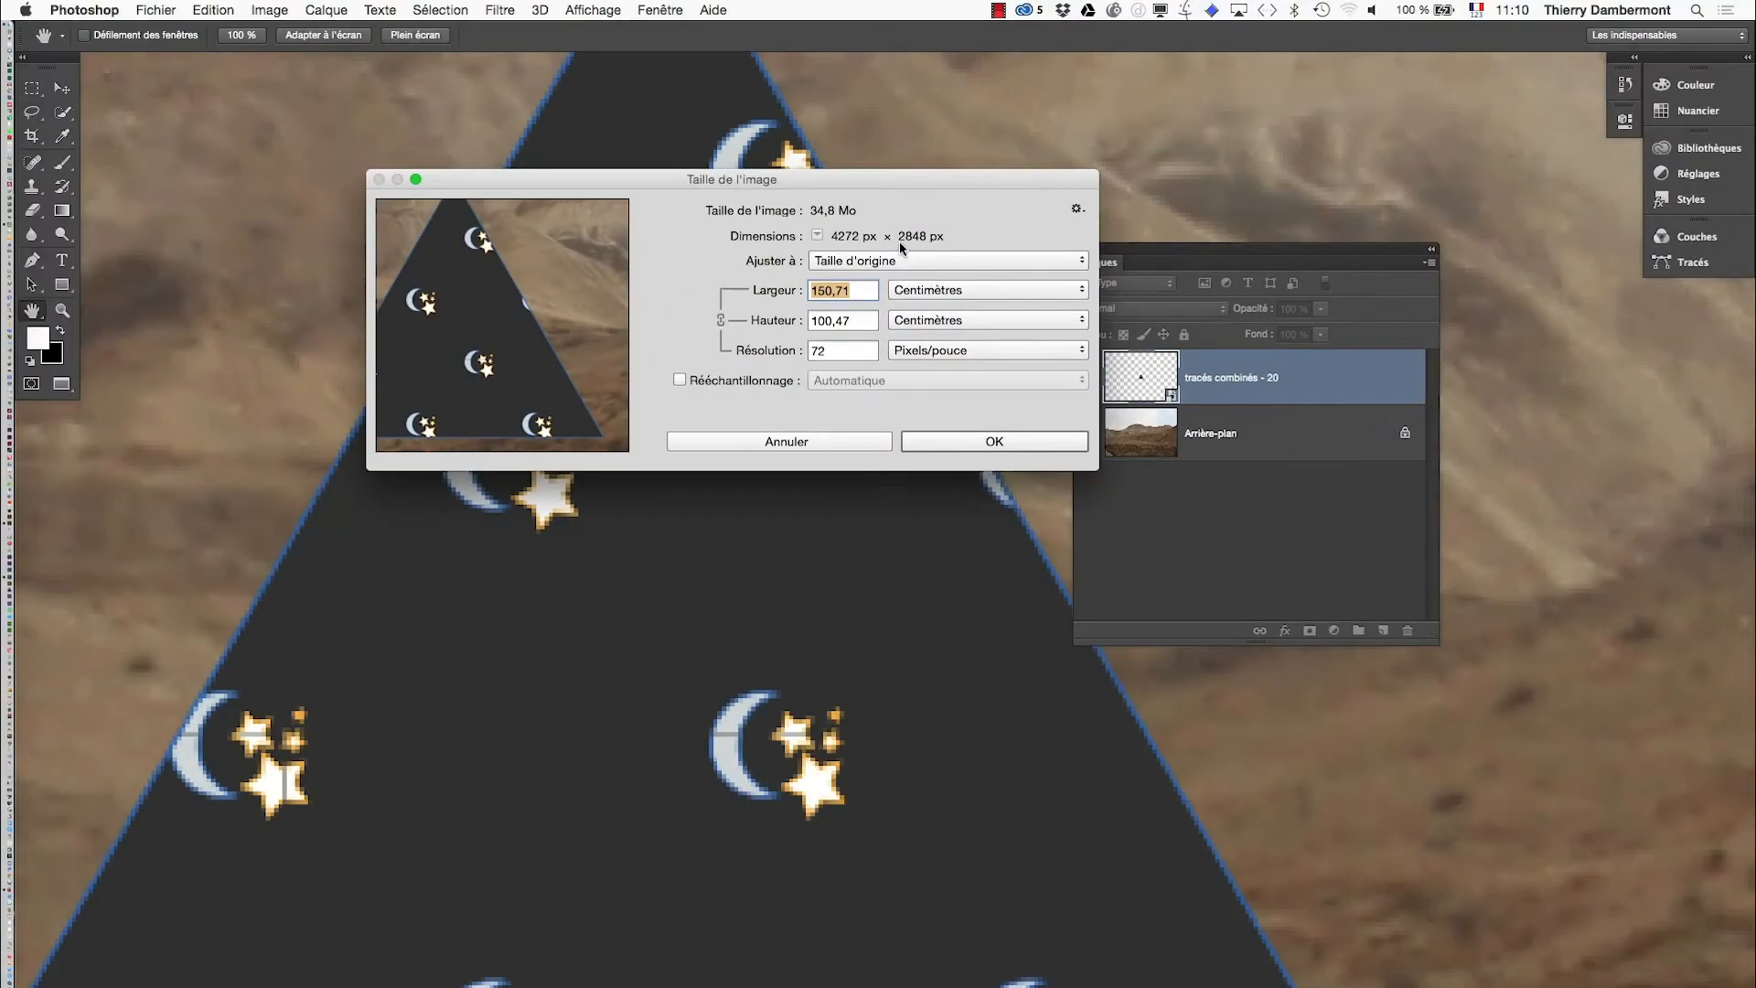
left_click(801, 442)
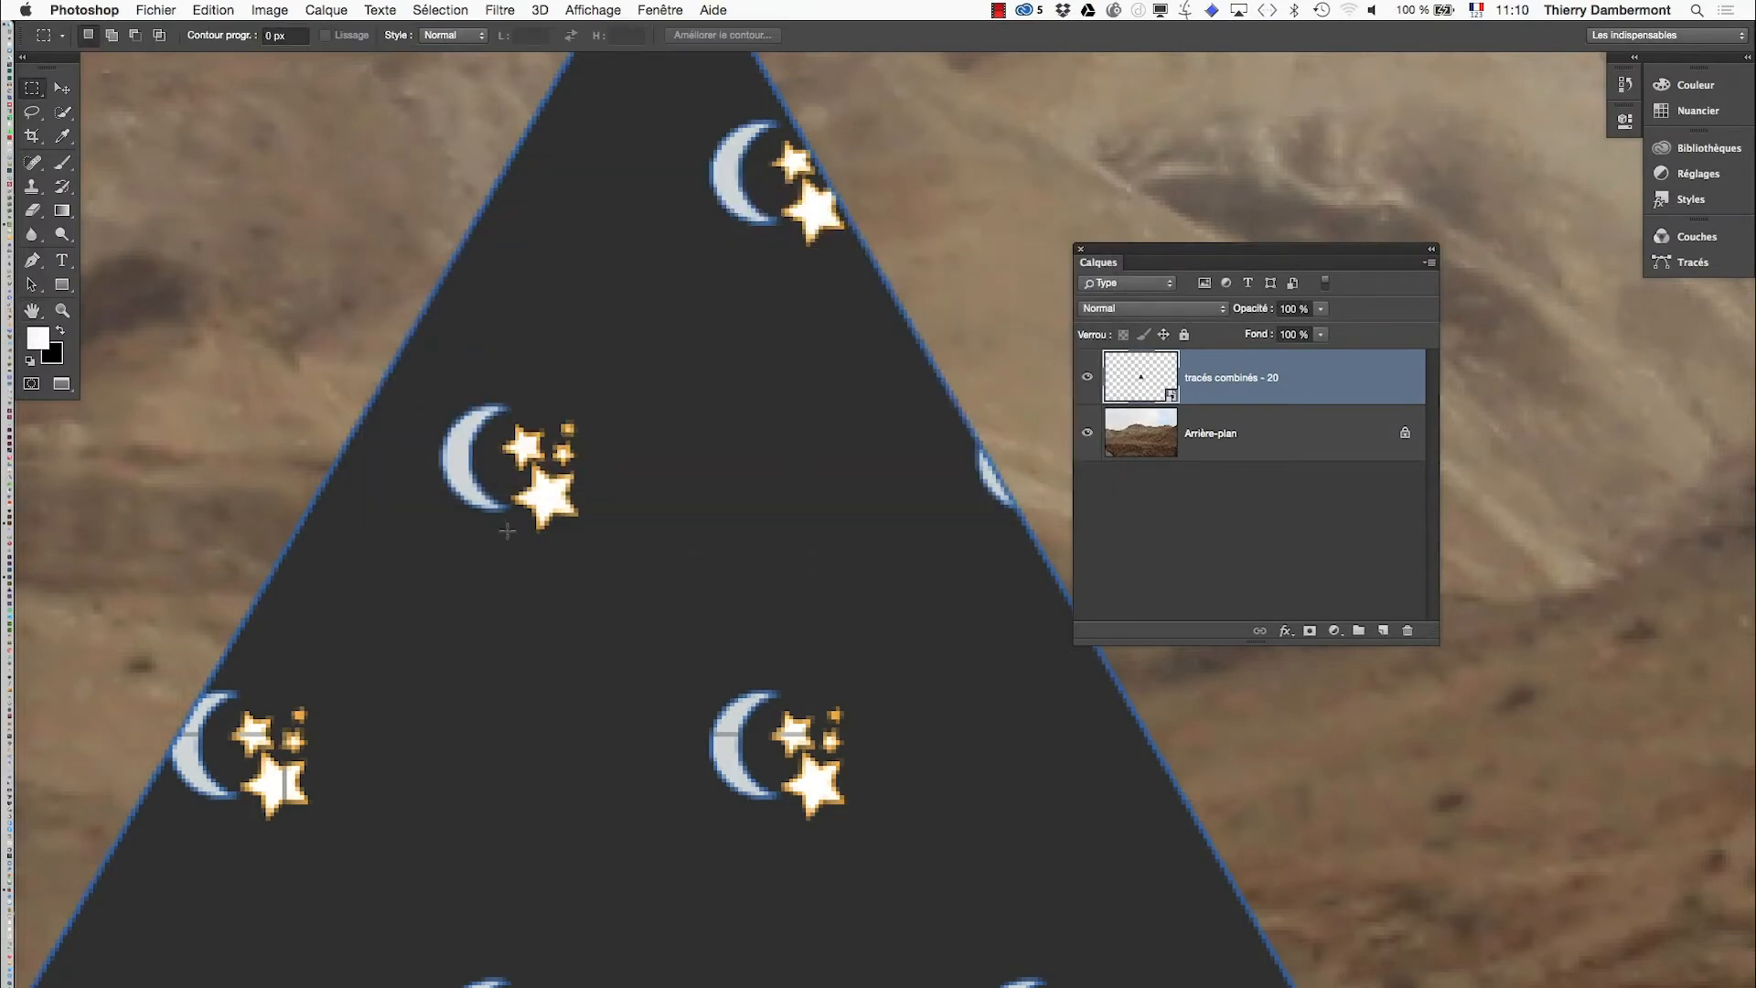
Step: Examine the triangle's pixels and compare its size with the whole desert photo
scroll(843, 773, "up", 1)
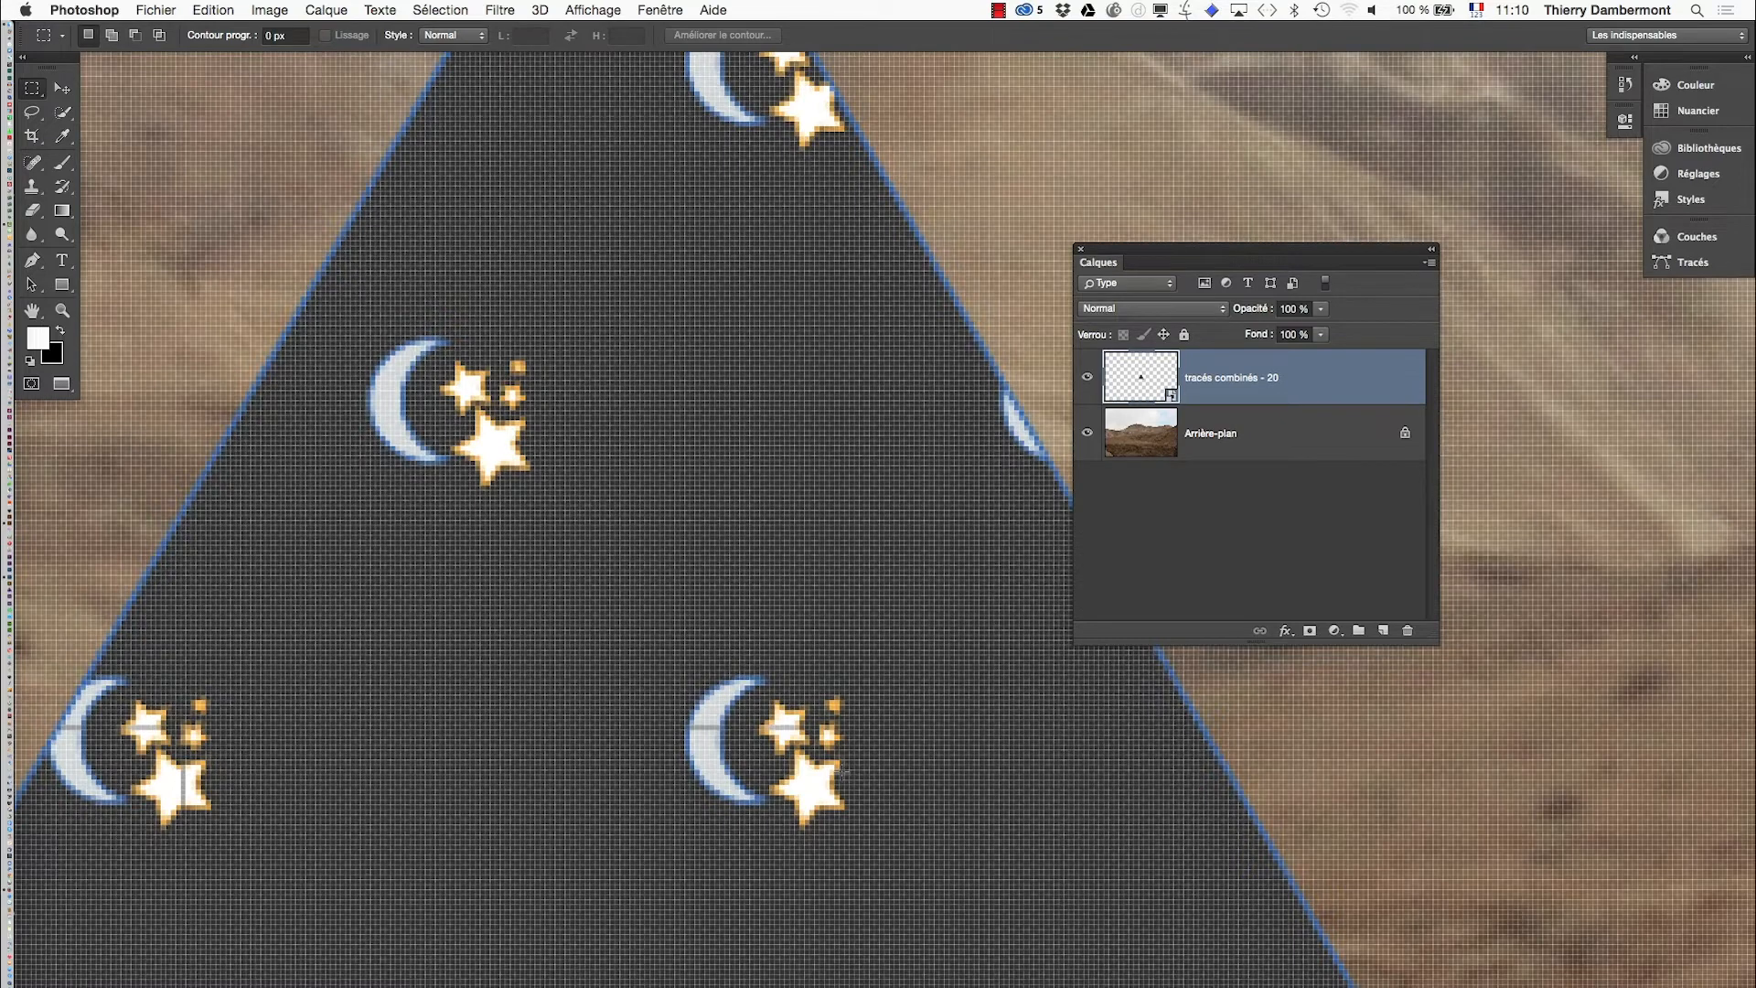
scroll(843, 772, "down", 5)
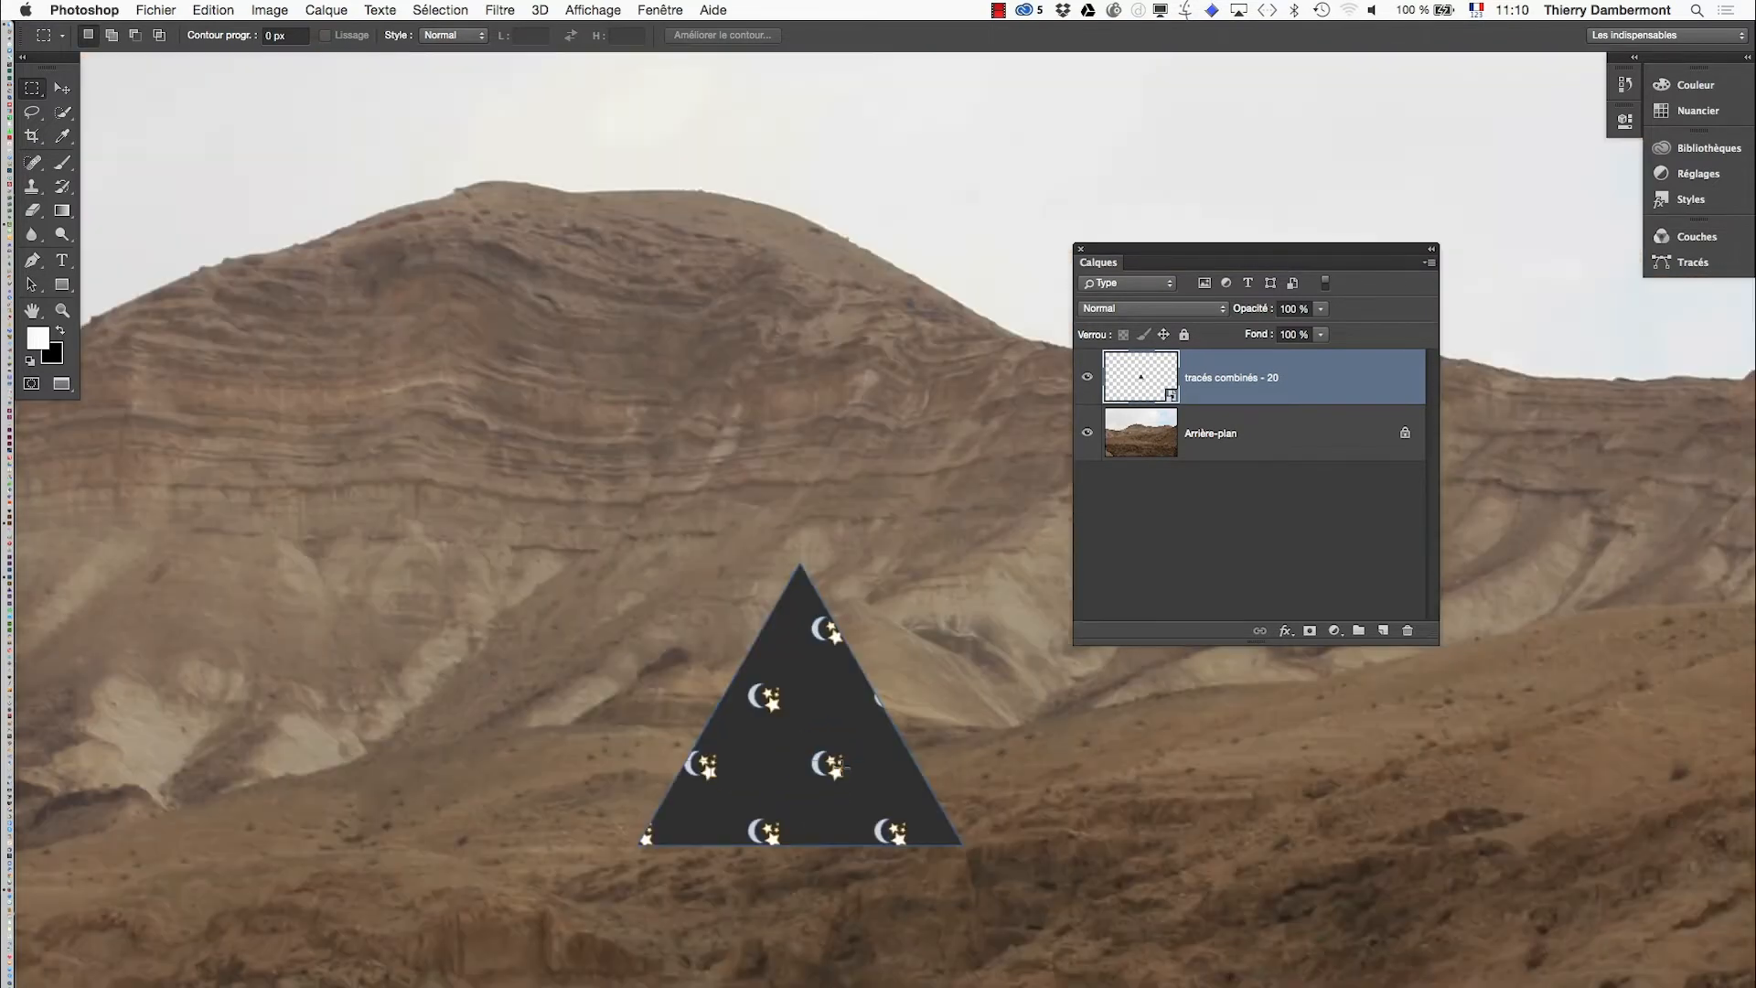
scroll(842, 766, "down", 4)
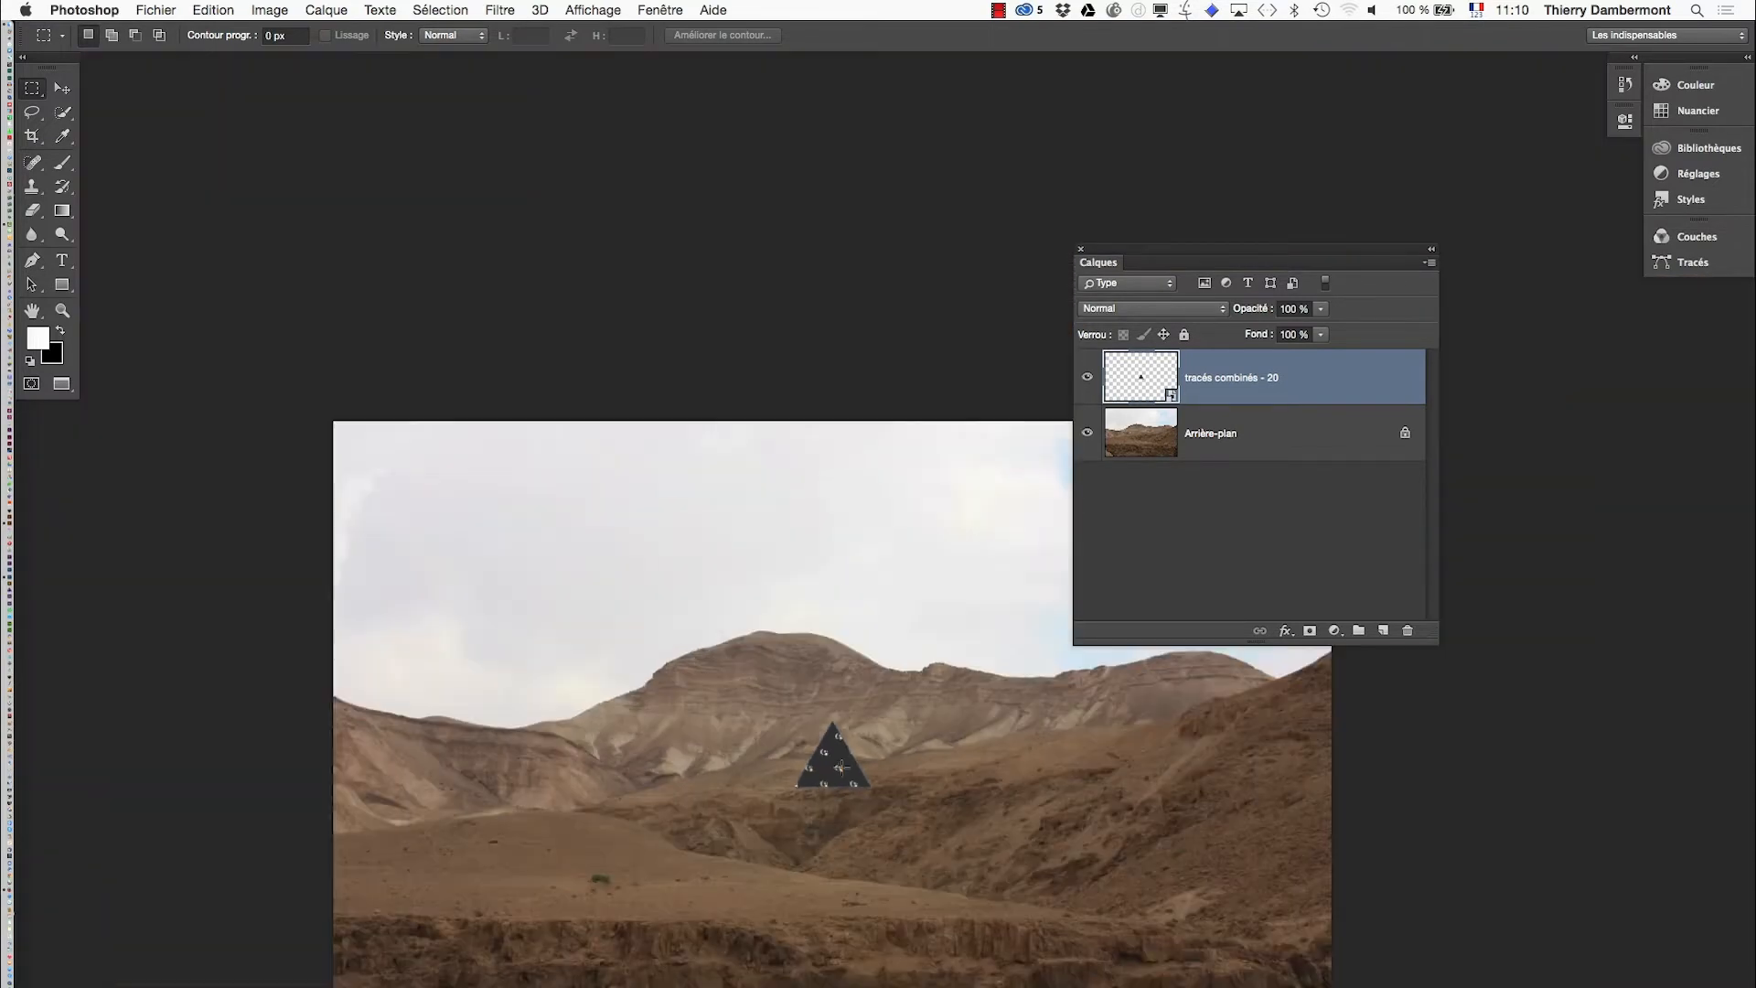
scroll(841, 766, "down", 10)
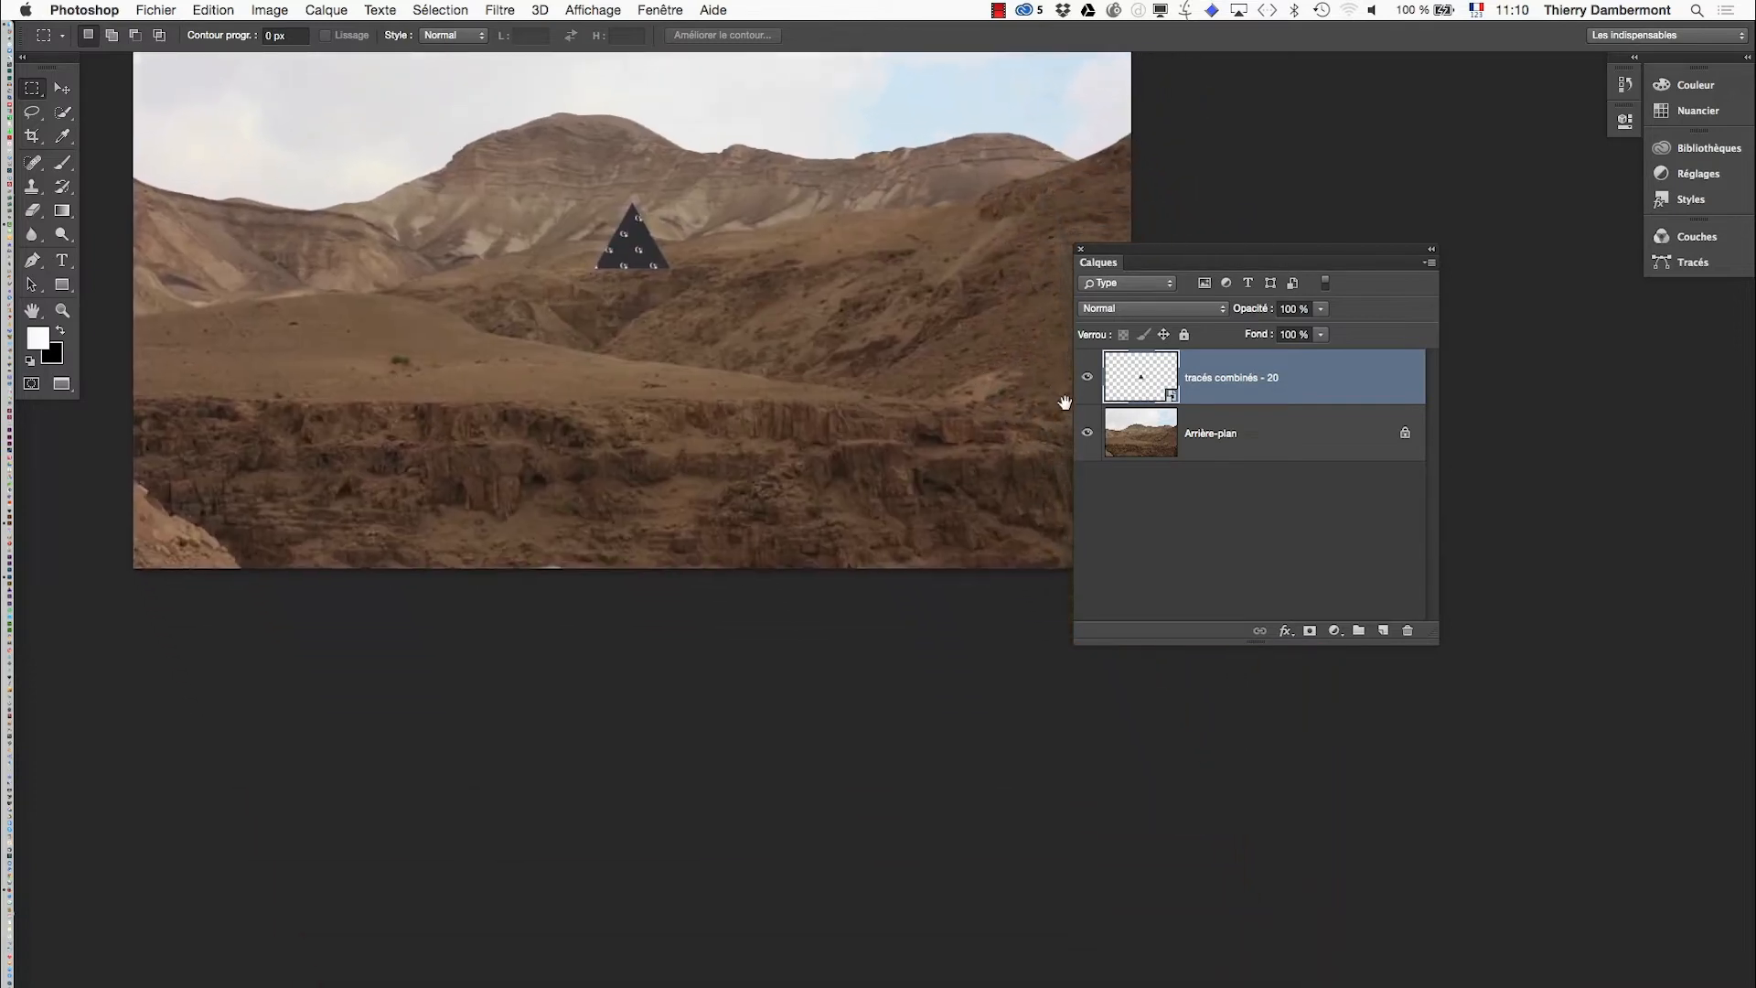
scroll(1064, 403, "up", 5)
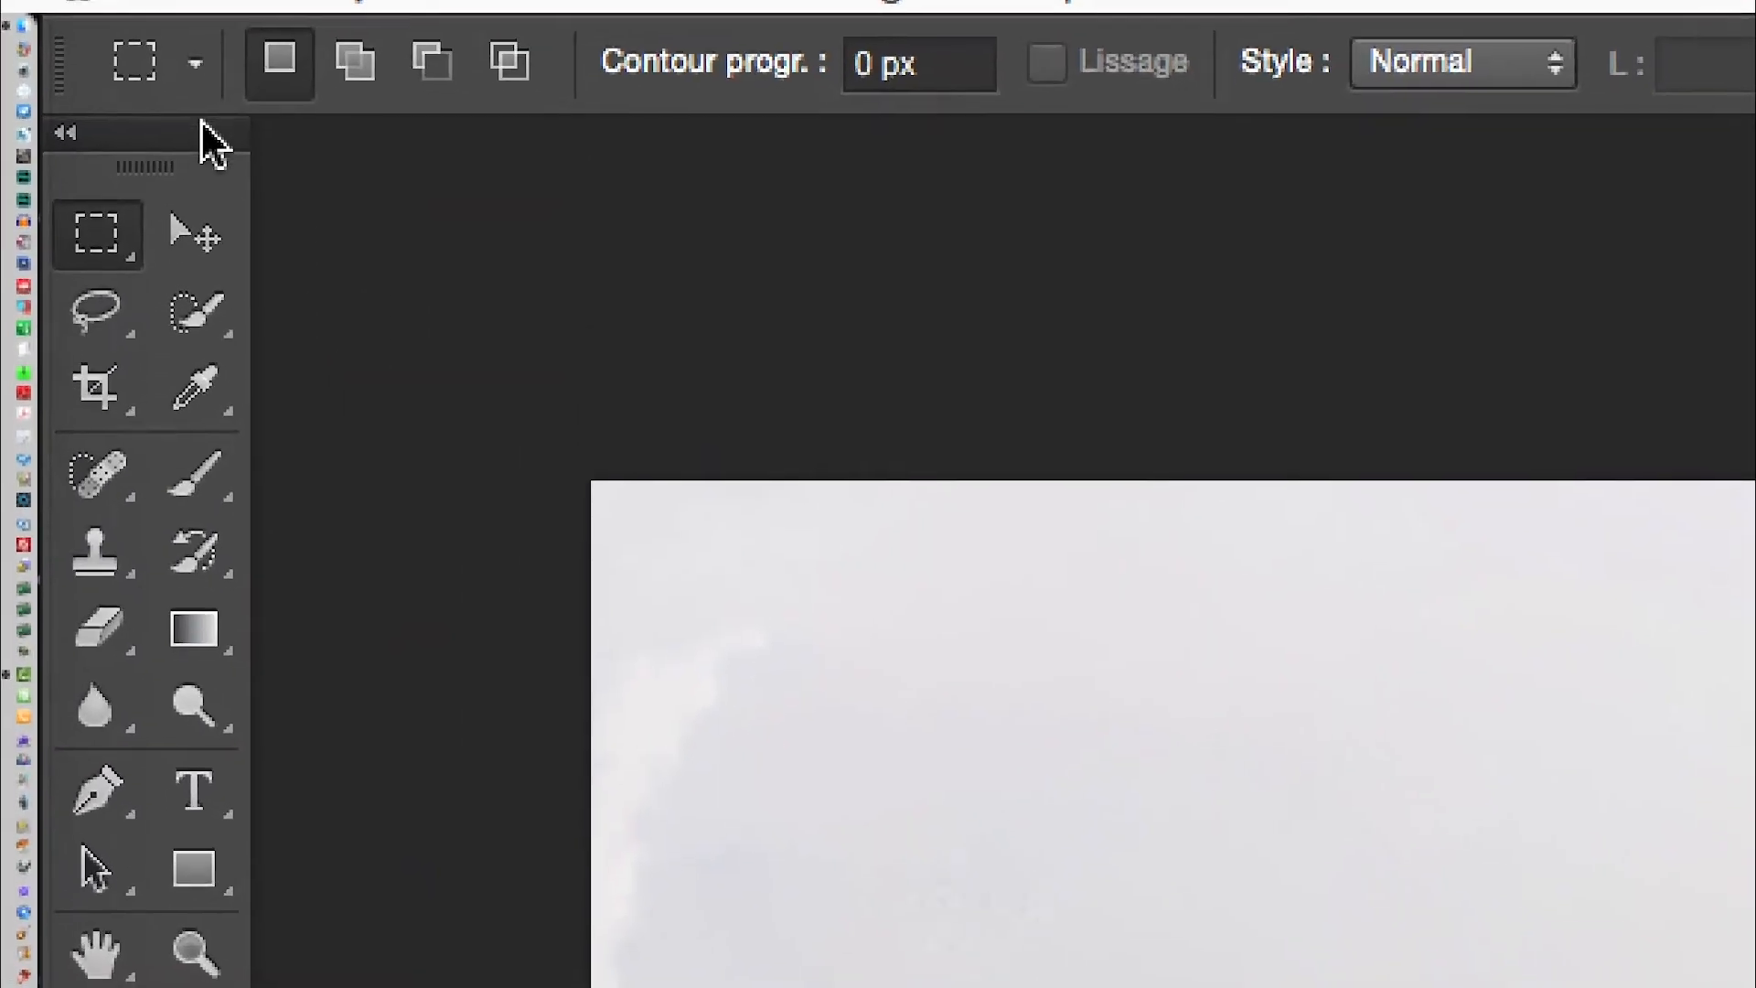
Step: Detach the tools panel over the photo, try the Brush tool on the triangle's smart object, and decline rasterizing it
left_click_drag(216, 152, 898, 488)
left_click(375, 311)
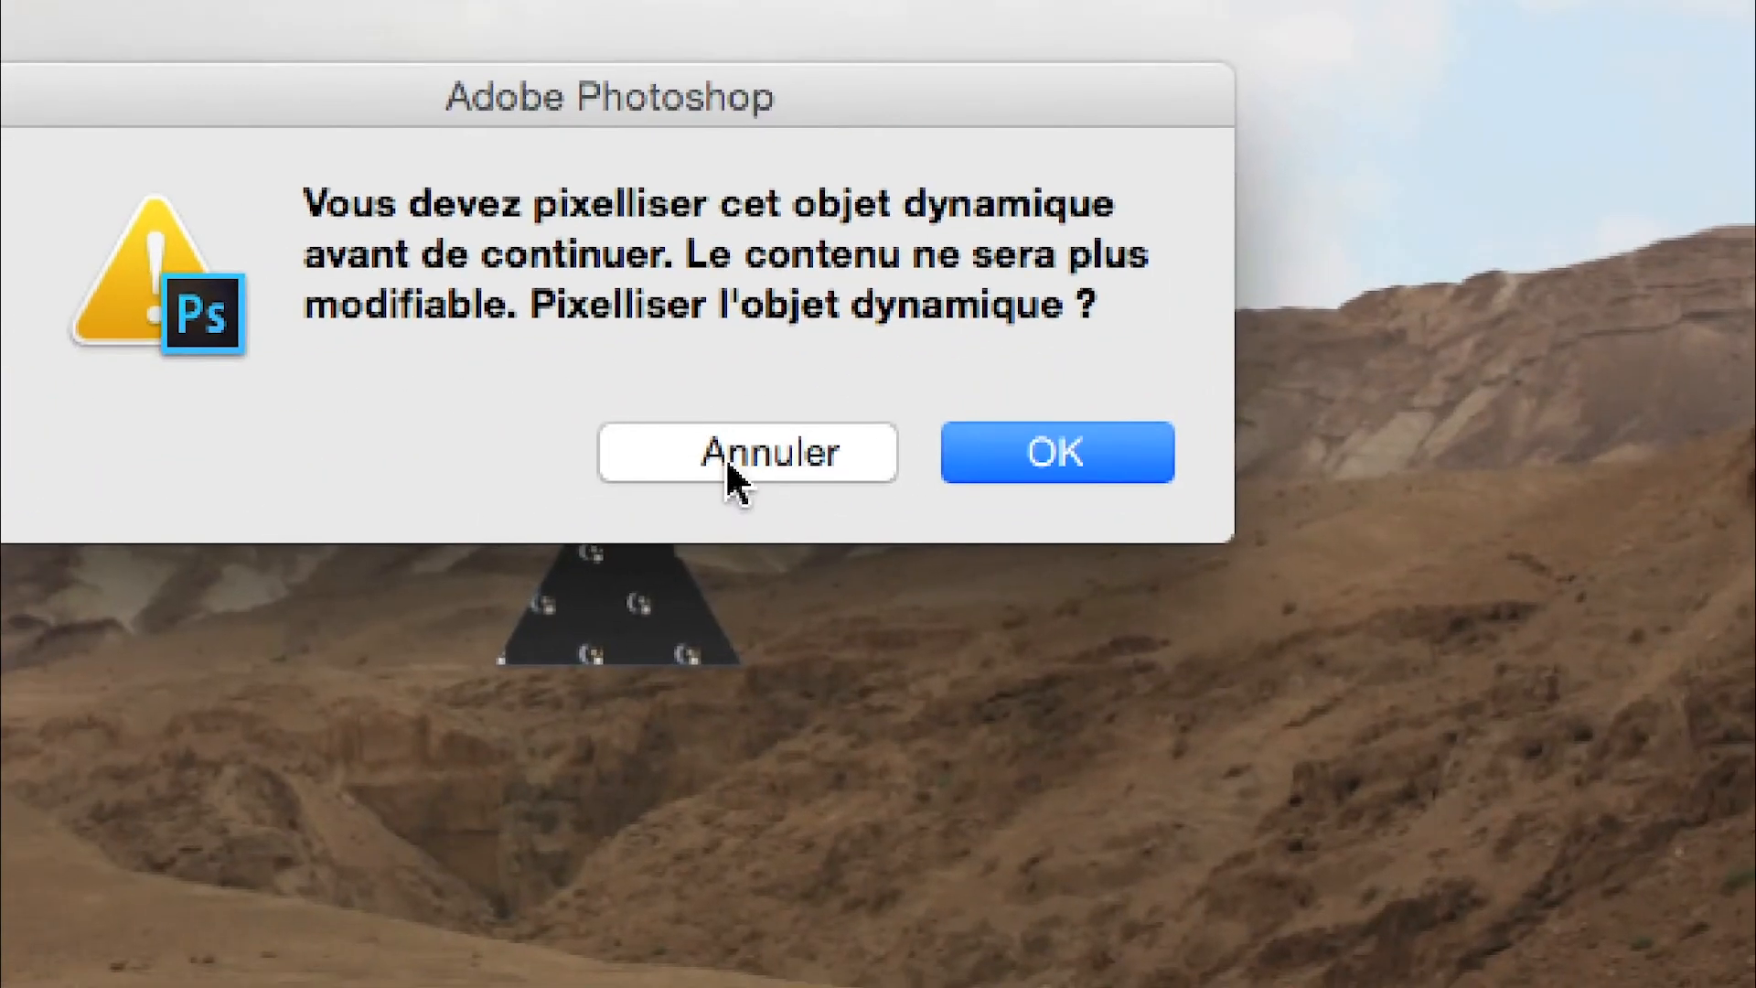
left_click(726, 457)
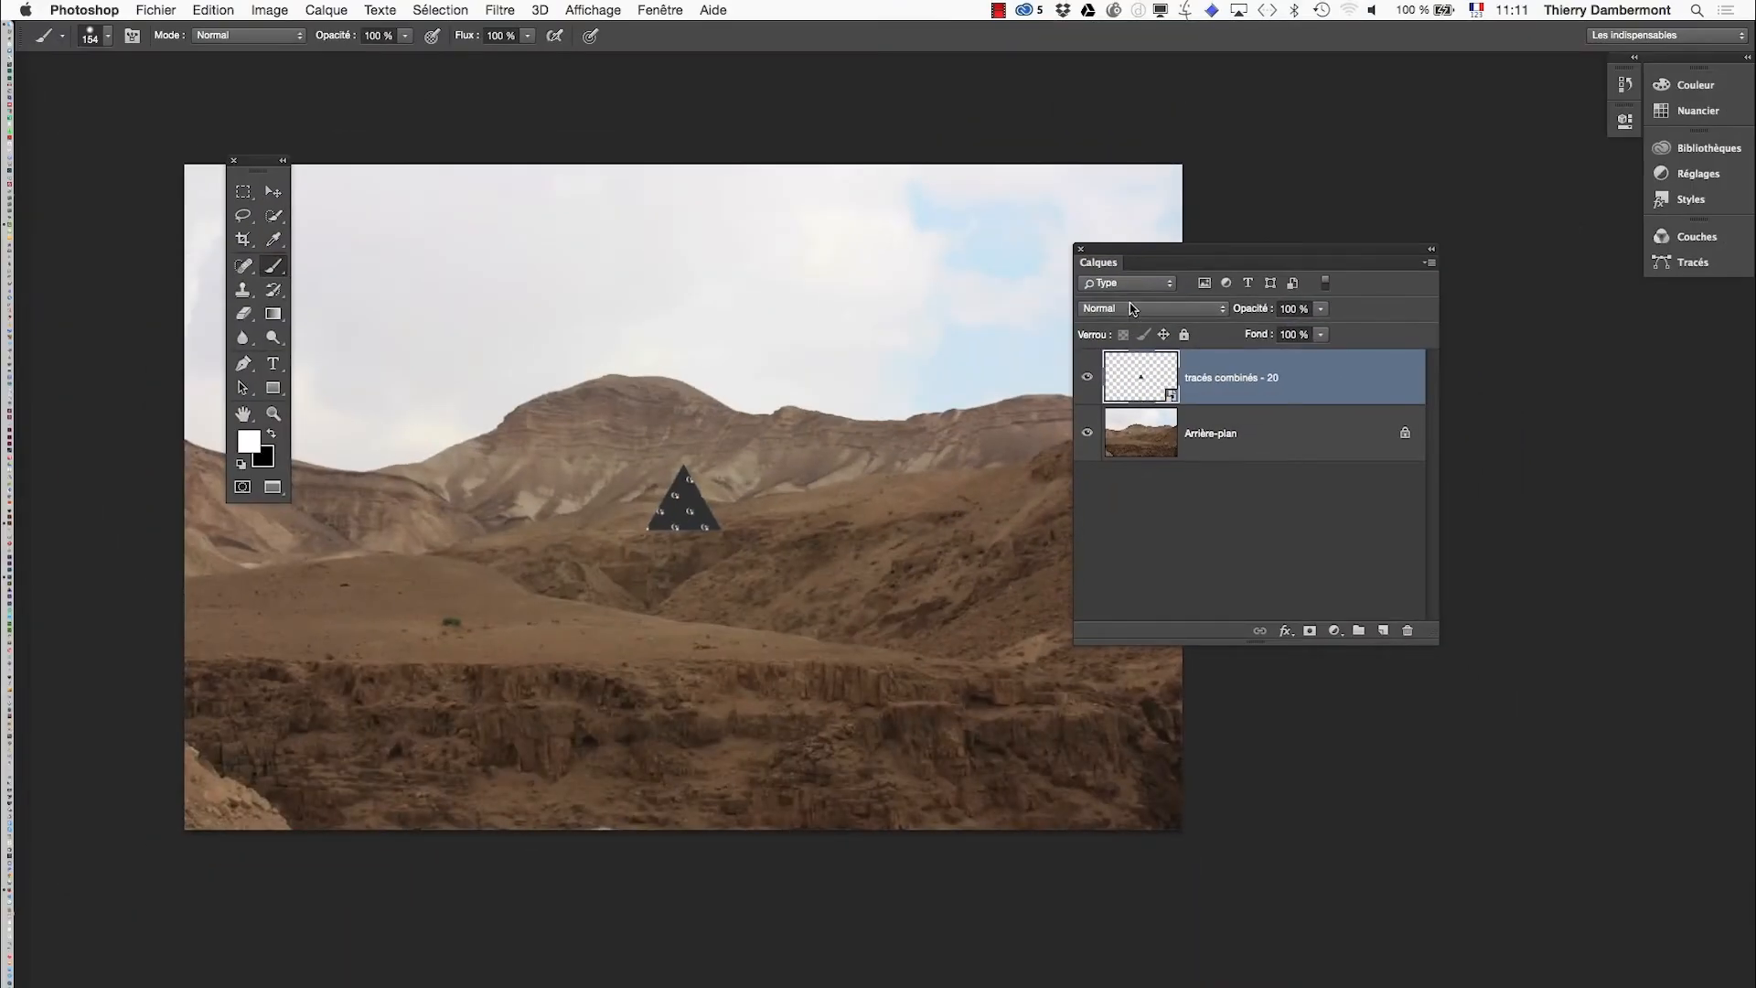
Step: Move the Calques panel farther from the triangle, and examine the triangle up close and within the desert photo
left_click_drag(1123, 261, 1273, 226)
left_click(763, 502, "super")
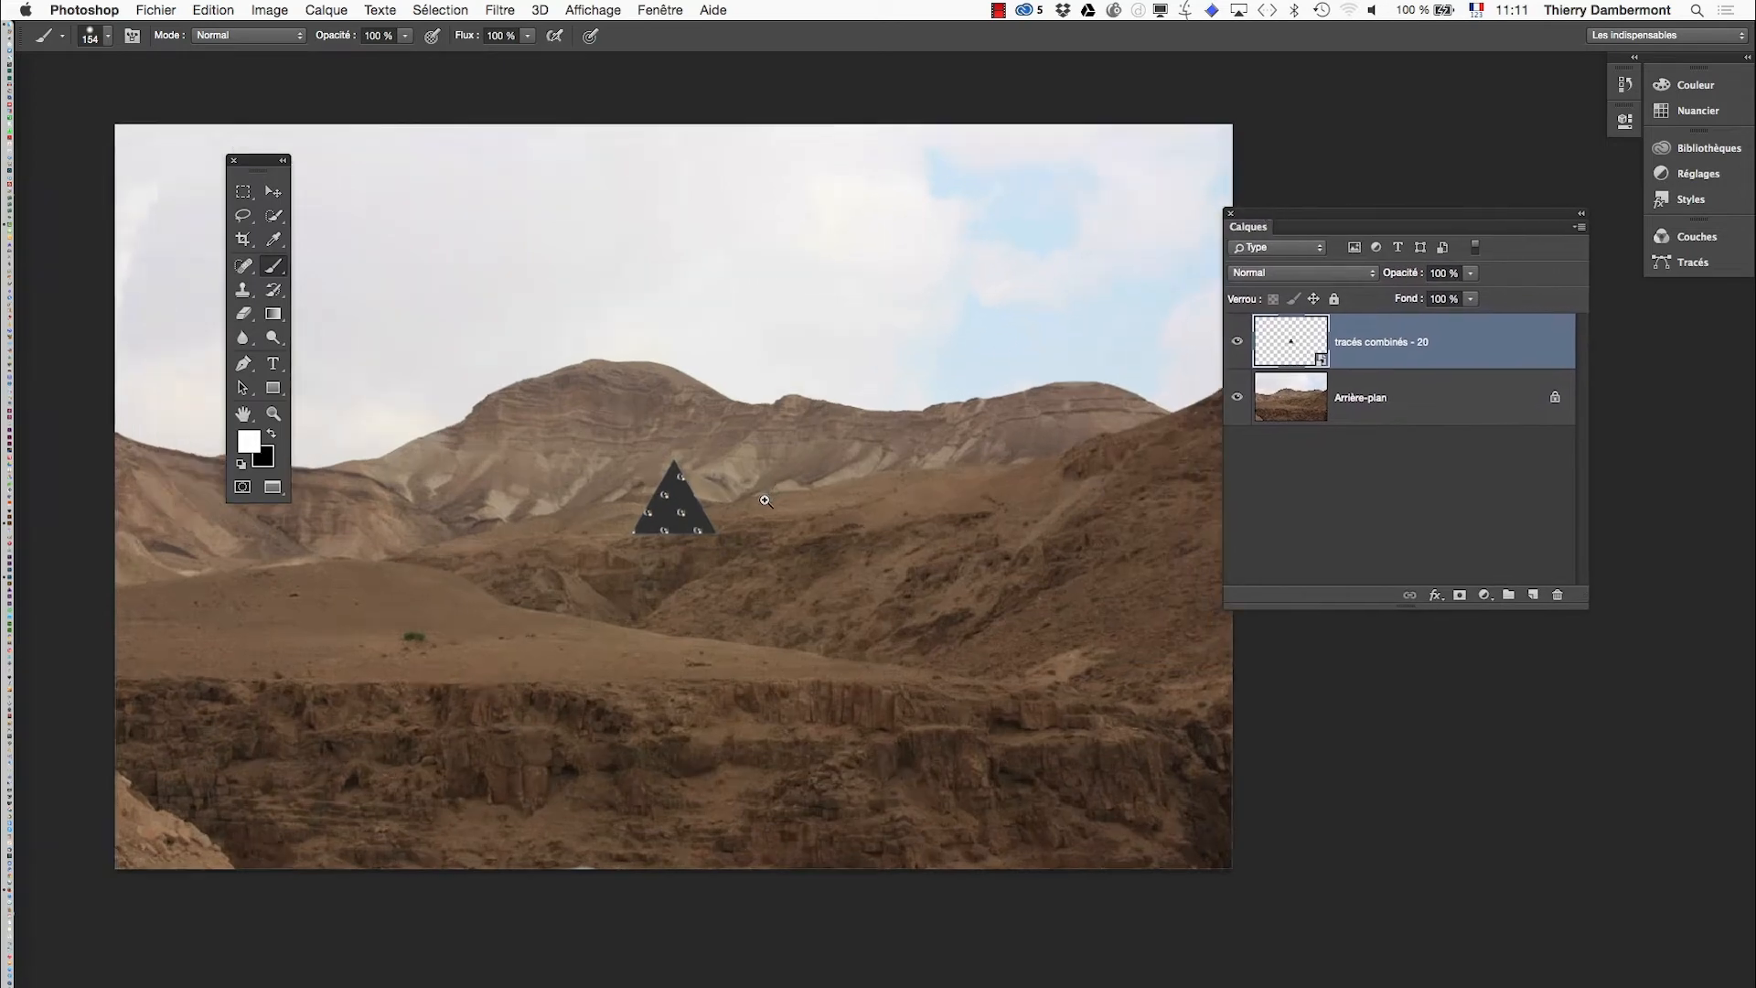
left_click(711, 593, "super")
left_click(649, 592, "super")
left_click_drag(668, 591, 742, 695)
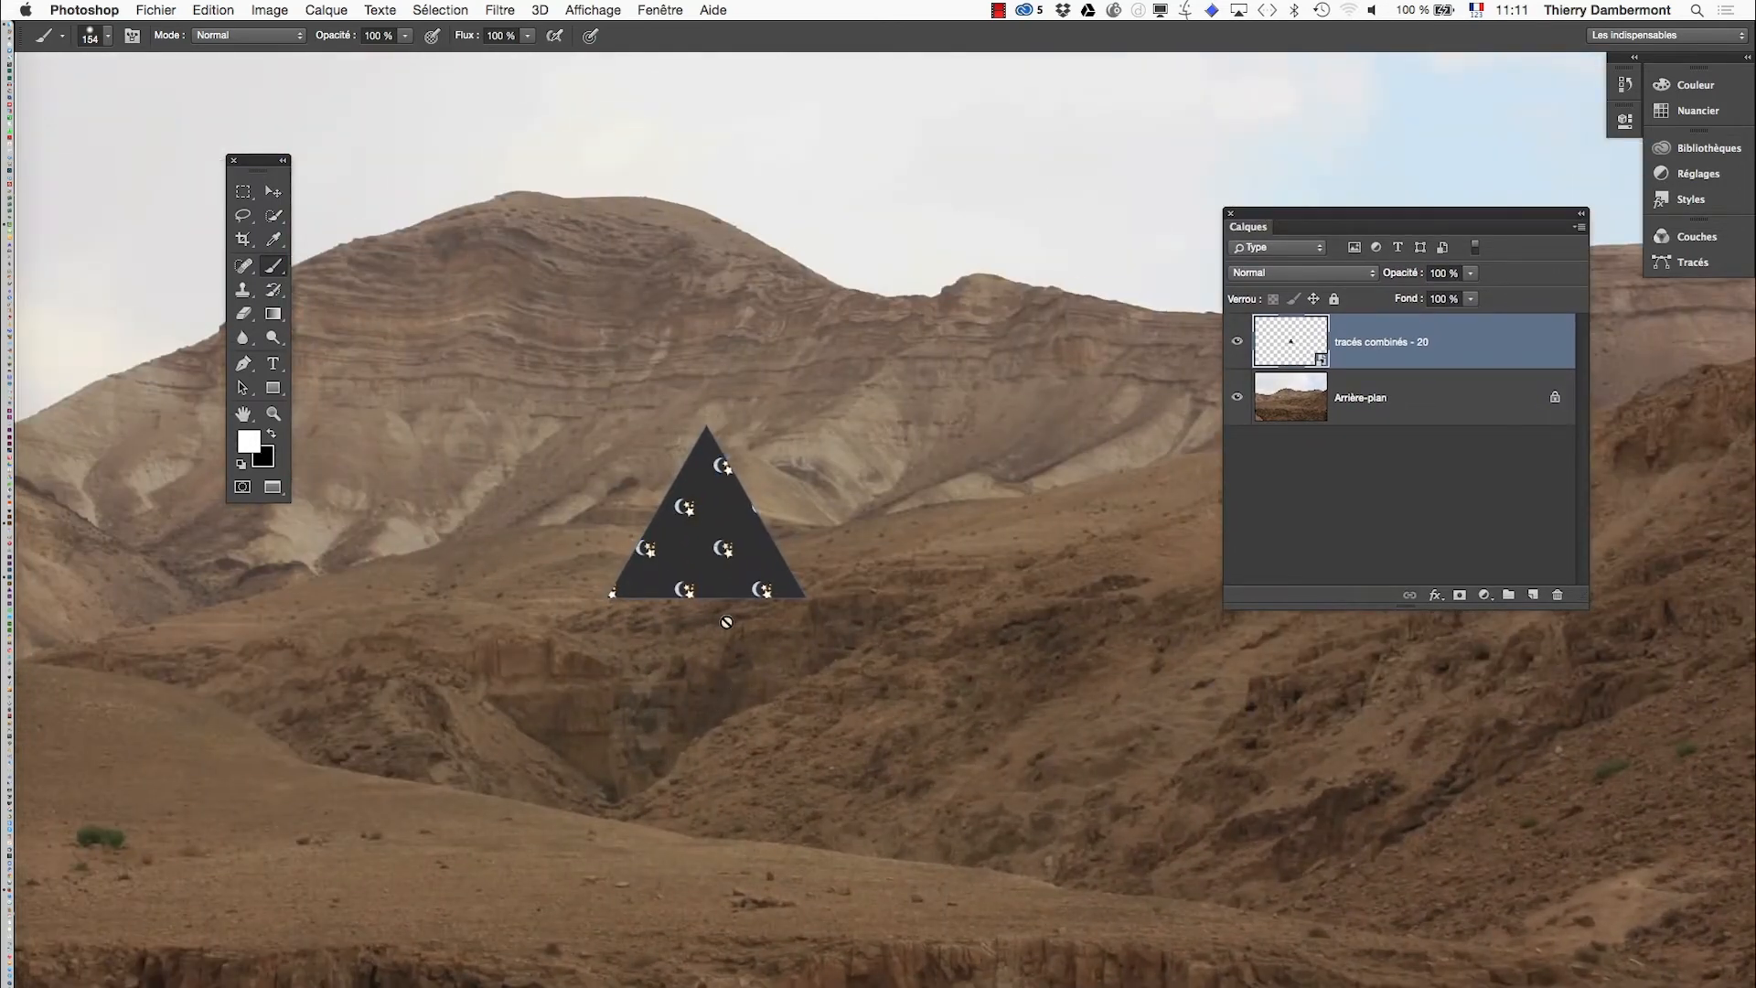
left_click(928, 695, "alt+super")
left_click(928, 695, "alt")
left_click_drag(869, 733, 836, 577)
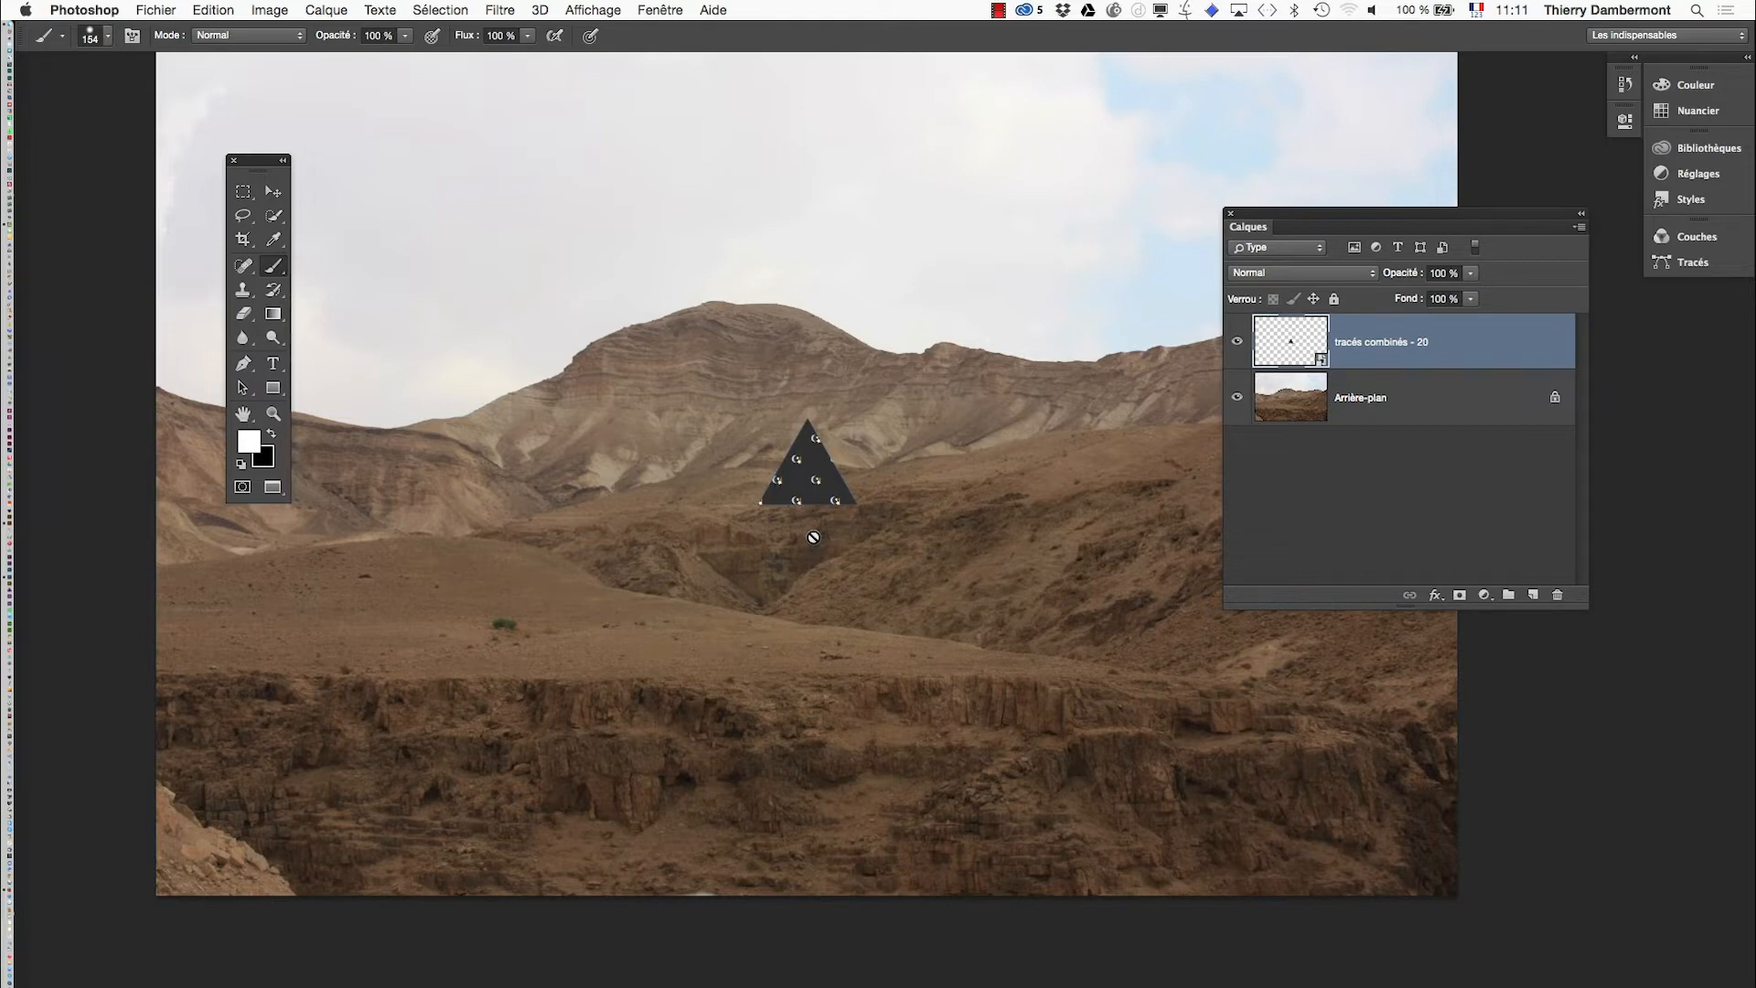
Step: Enlarge the triangle smart object proportionally from its centre to 741.64% with Free Transform, and validate the transformation
left_click(218, 9)
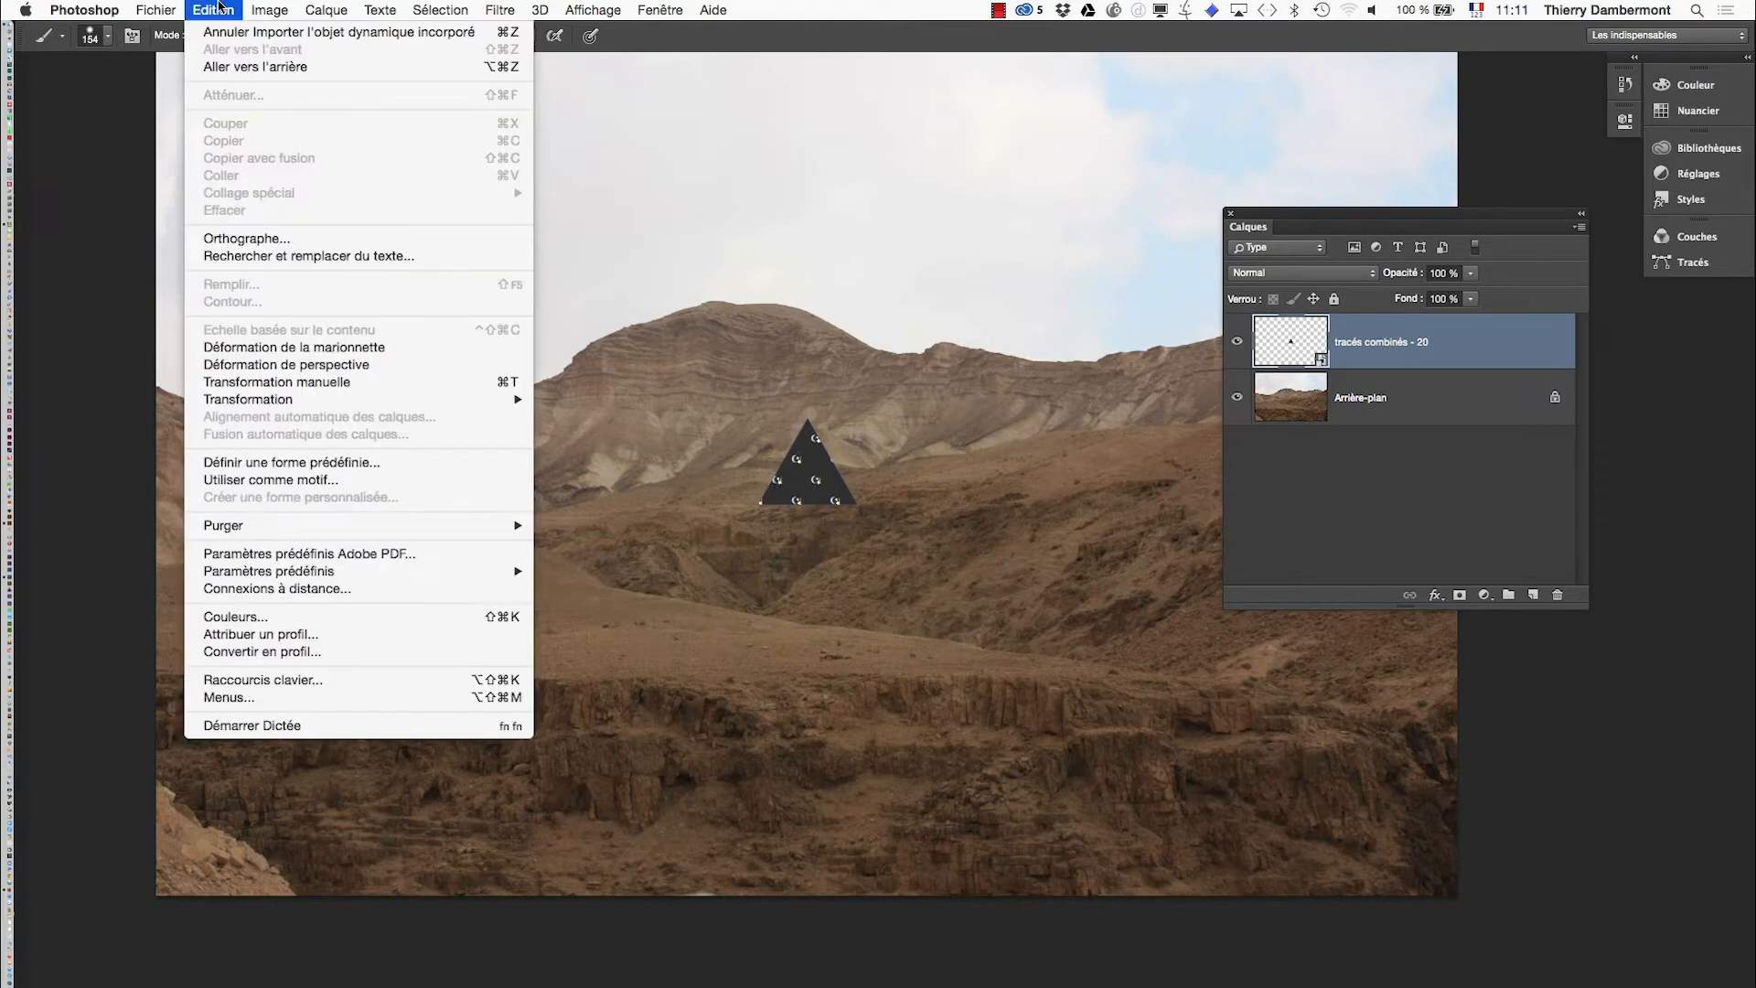
left_click(289, 390)
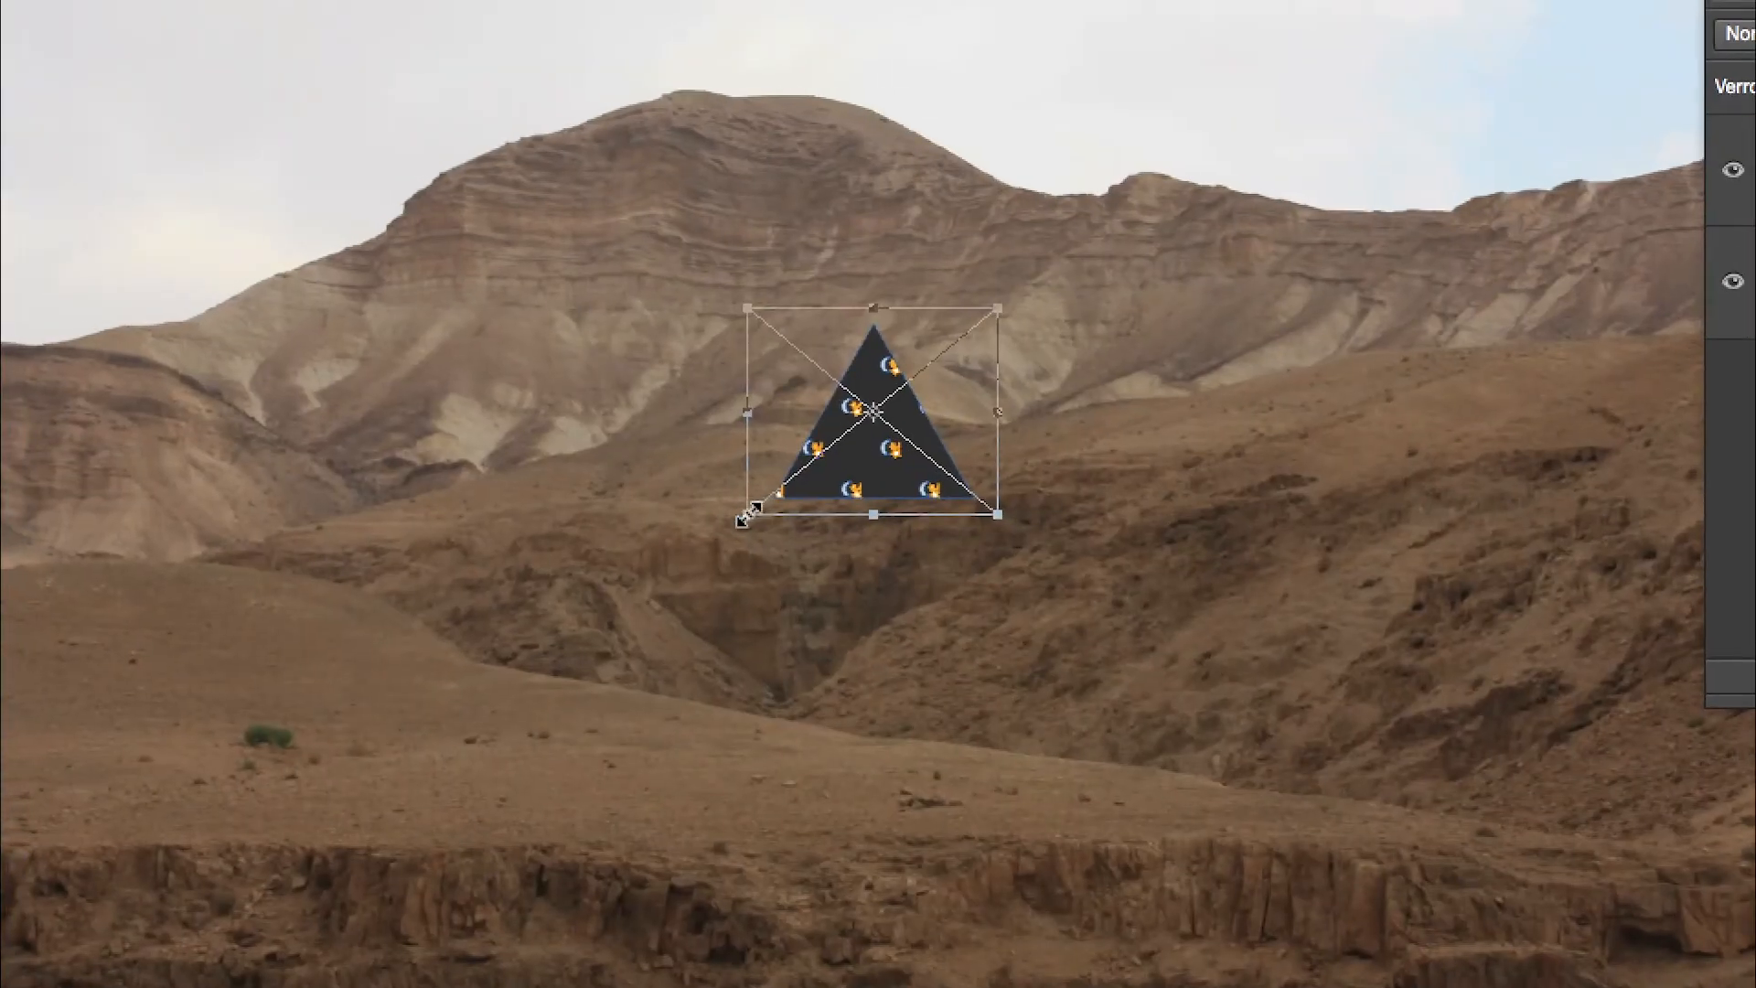
left_click_drag(746, 514, 625, 638)
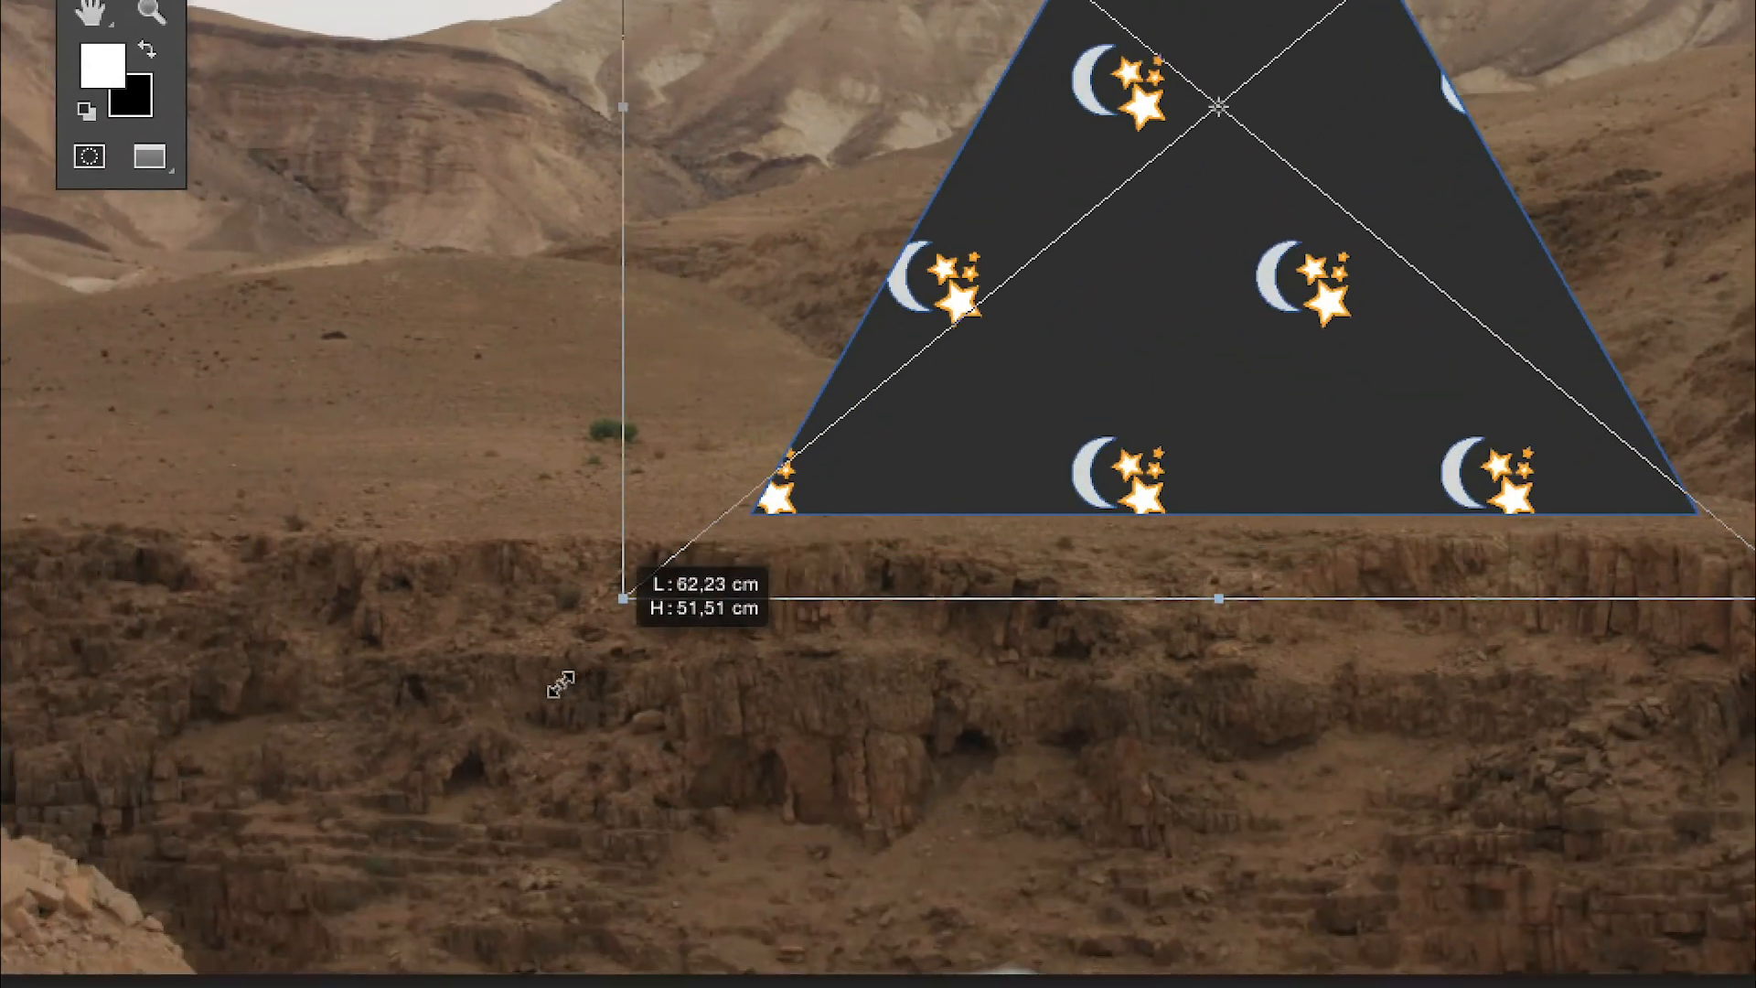
left_click_drag(561, 684, 296, 877)
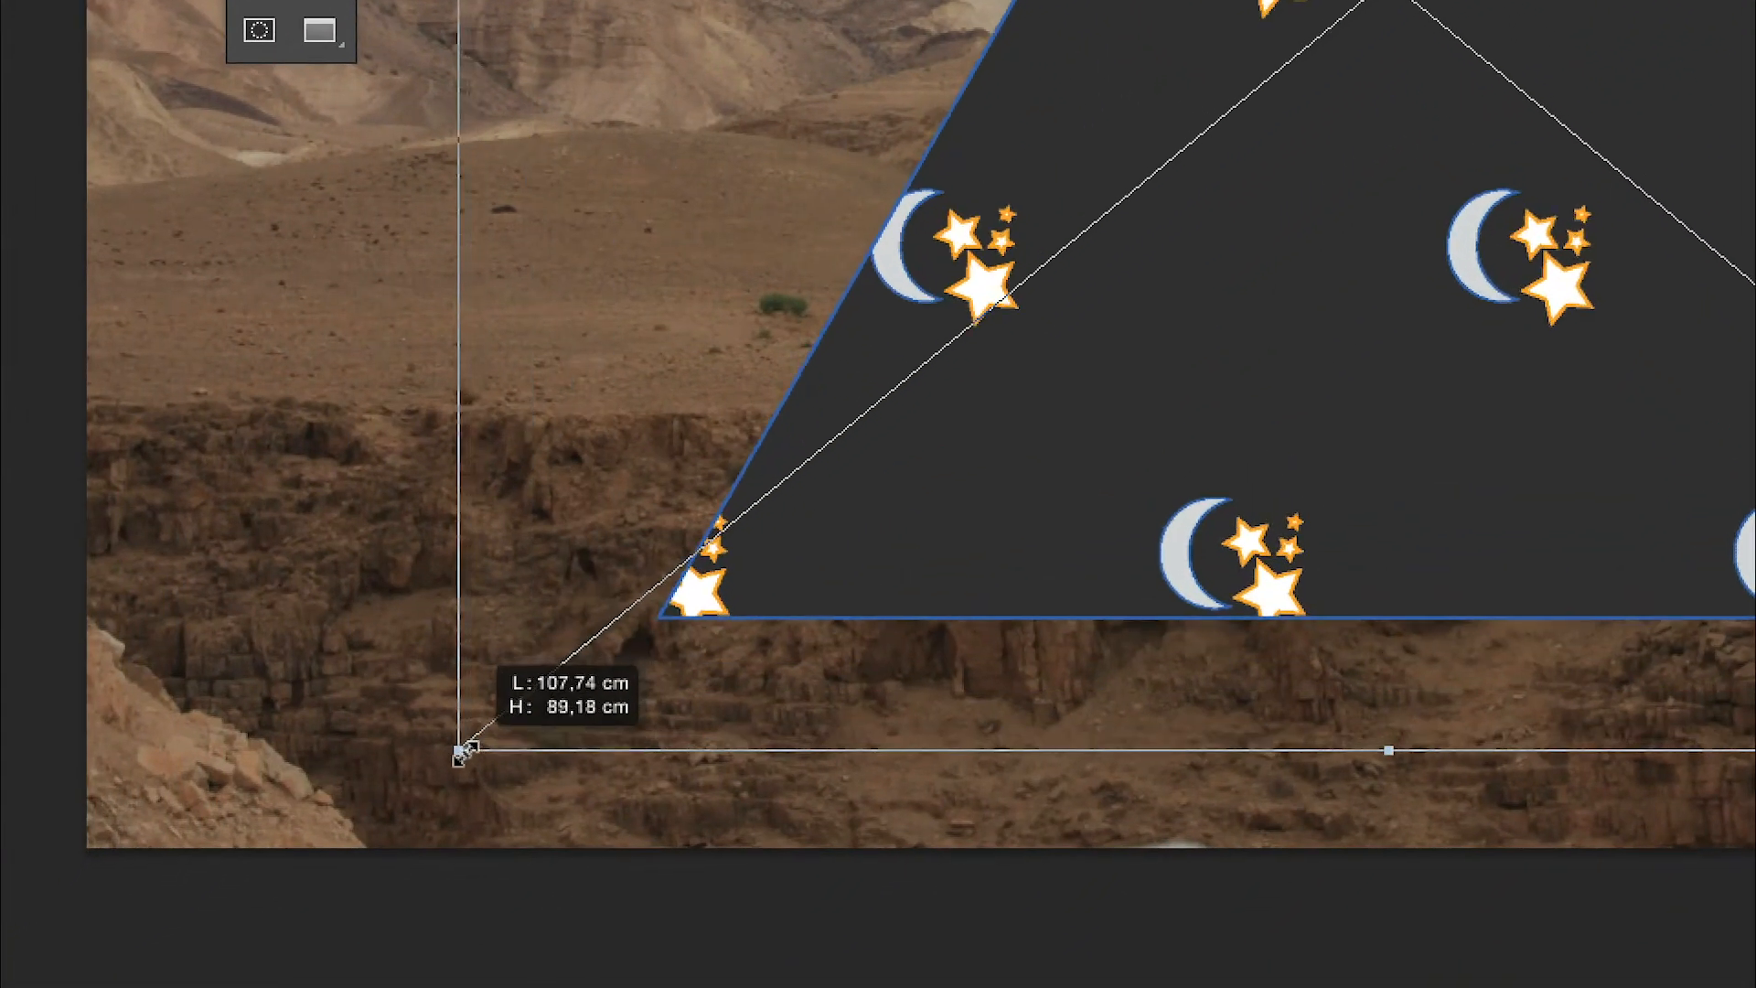
left_click_drag(460, 752, 460, 746)
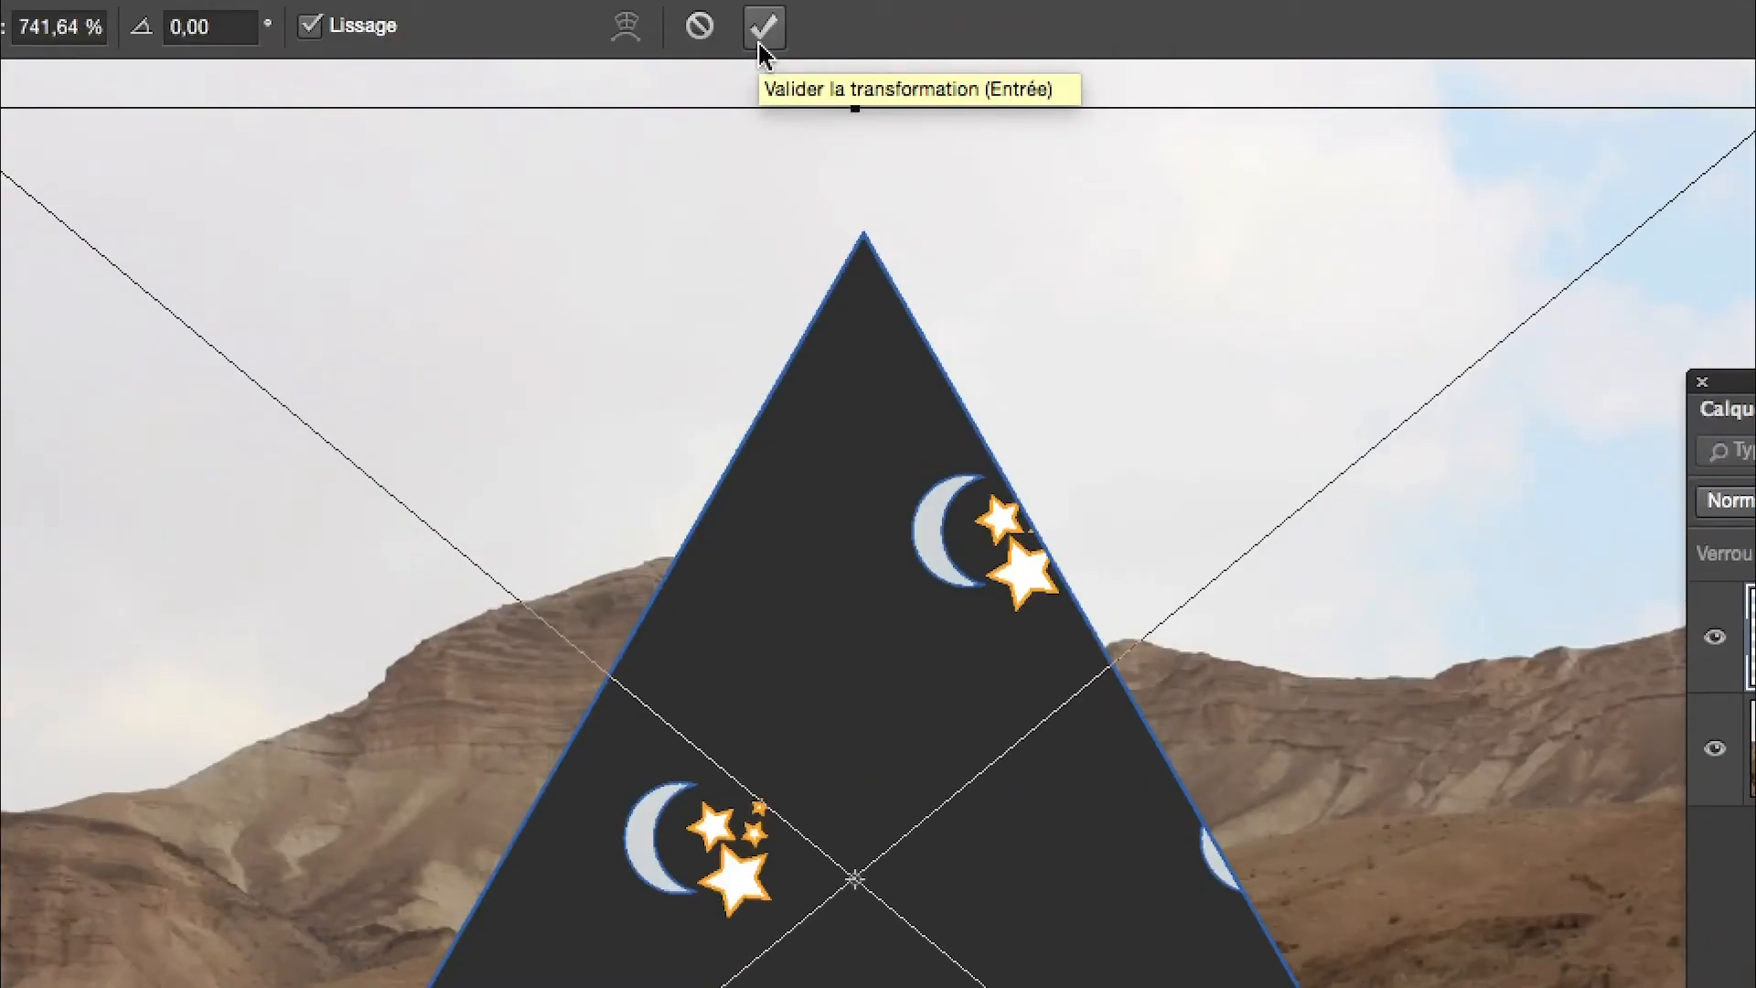
left_click(762, 29)
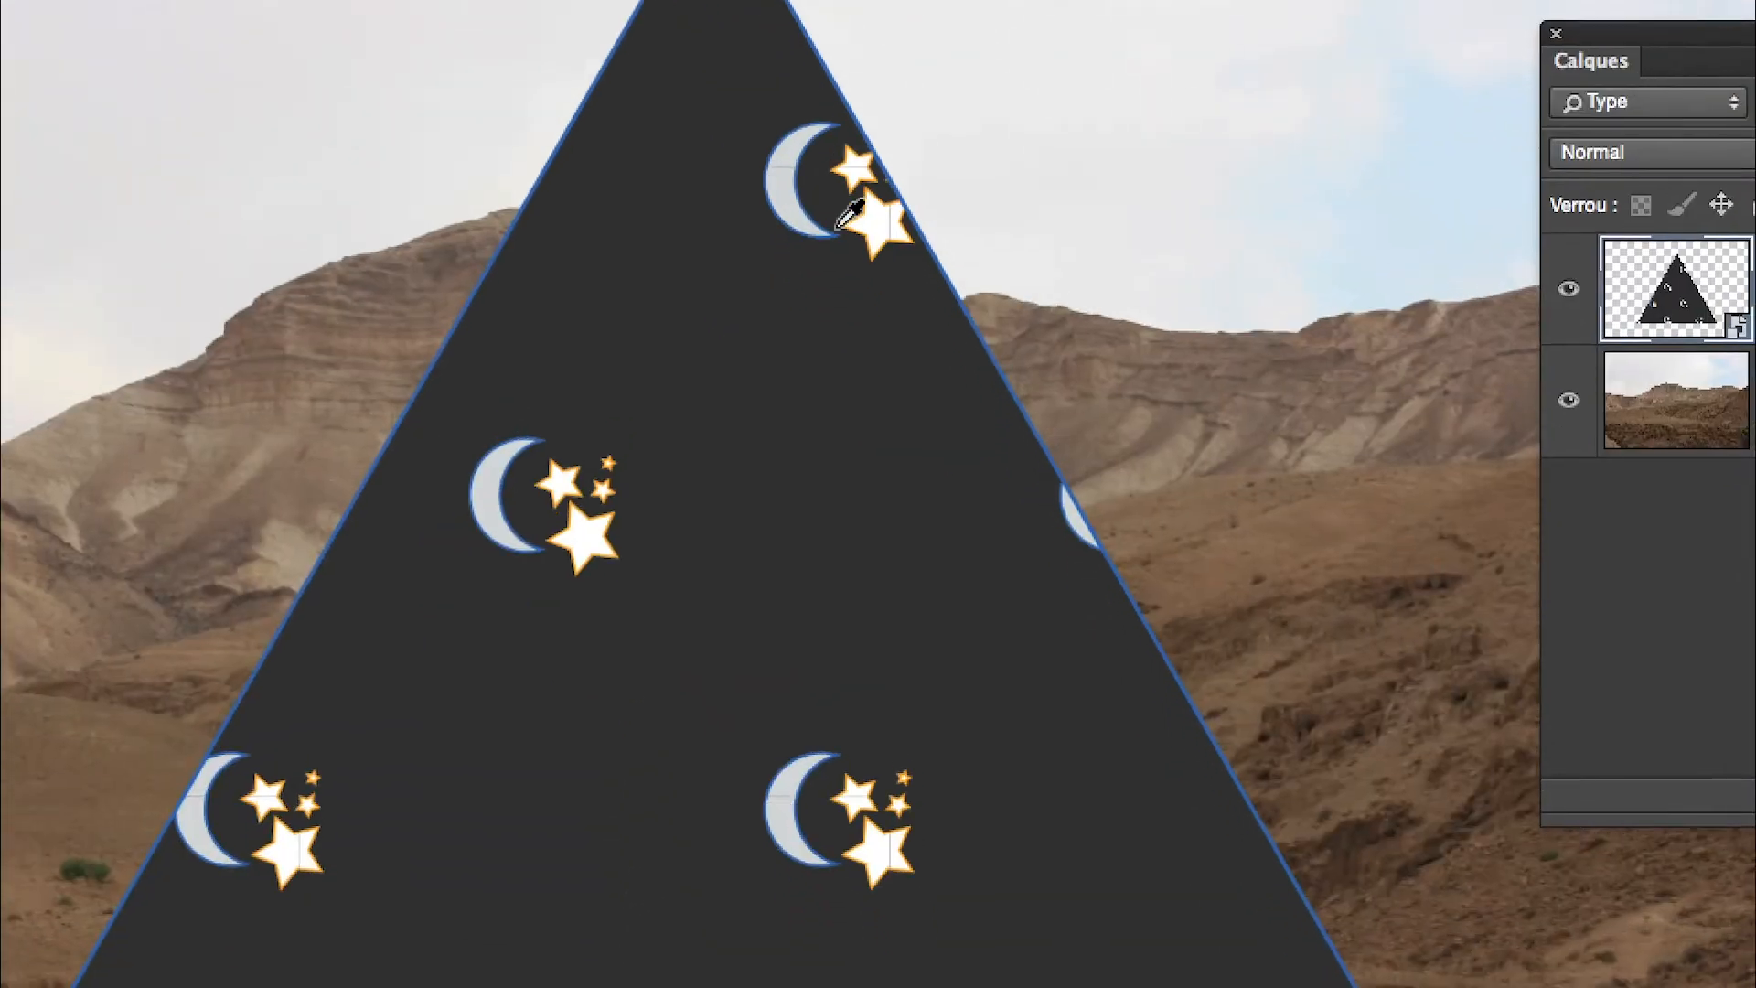
Step: Examine the enlarged triangle's upper moon-and-star motif and outlined edge at pixel level
scroll(838, 227, "up", 6)
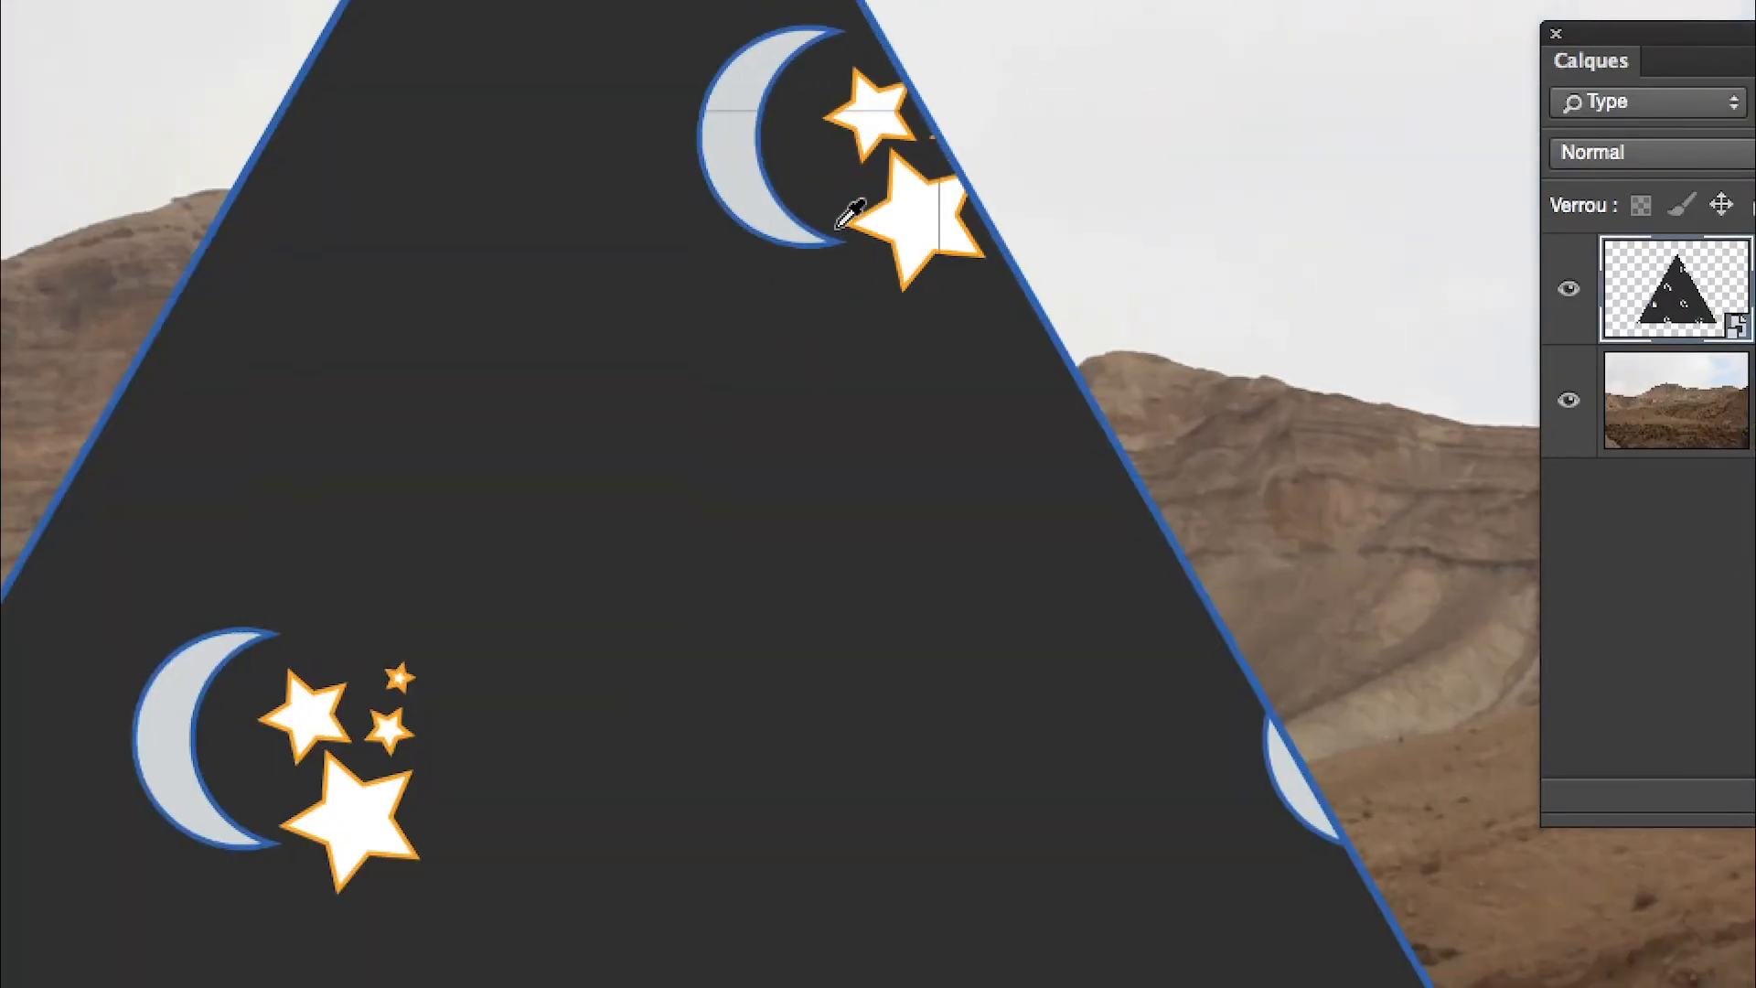
scroll(850, 215, "up", 5)
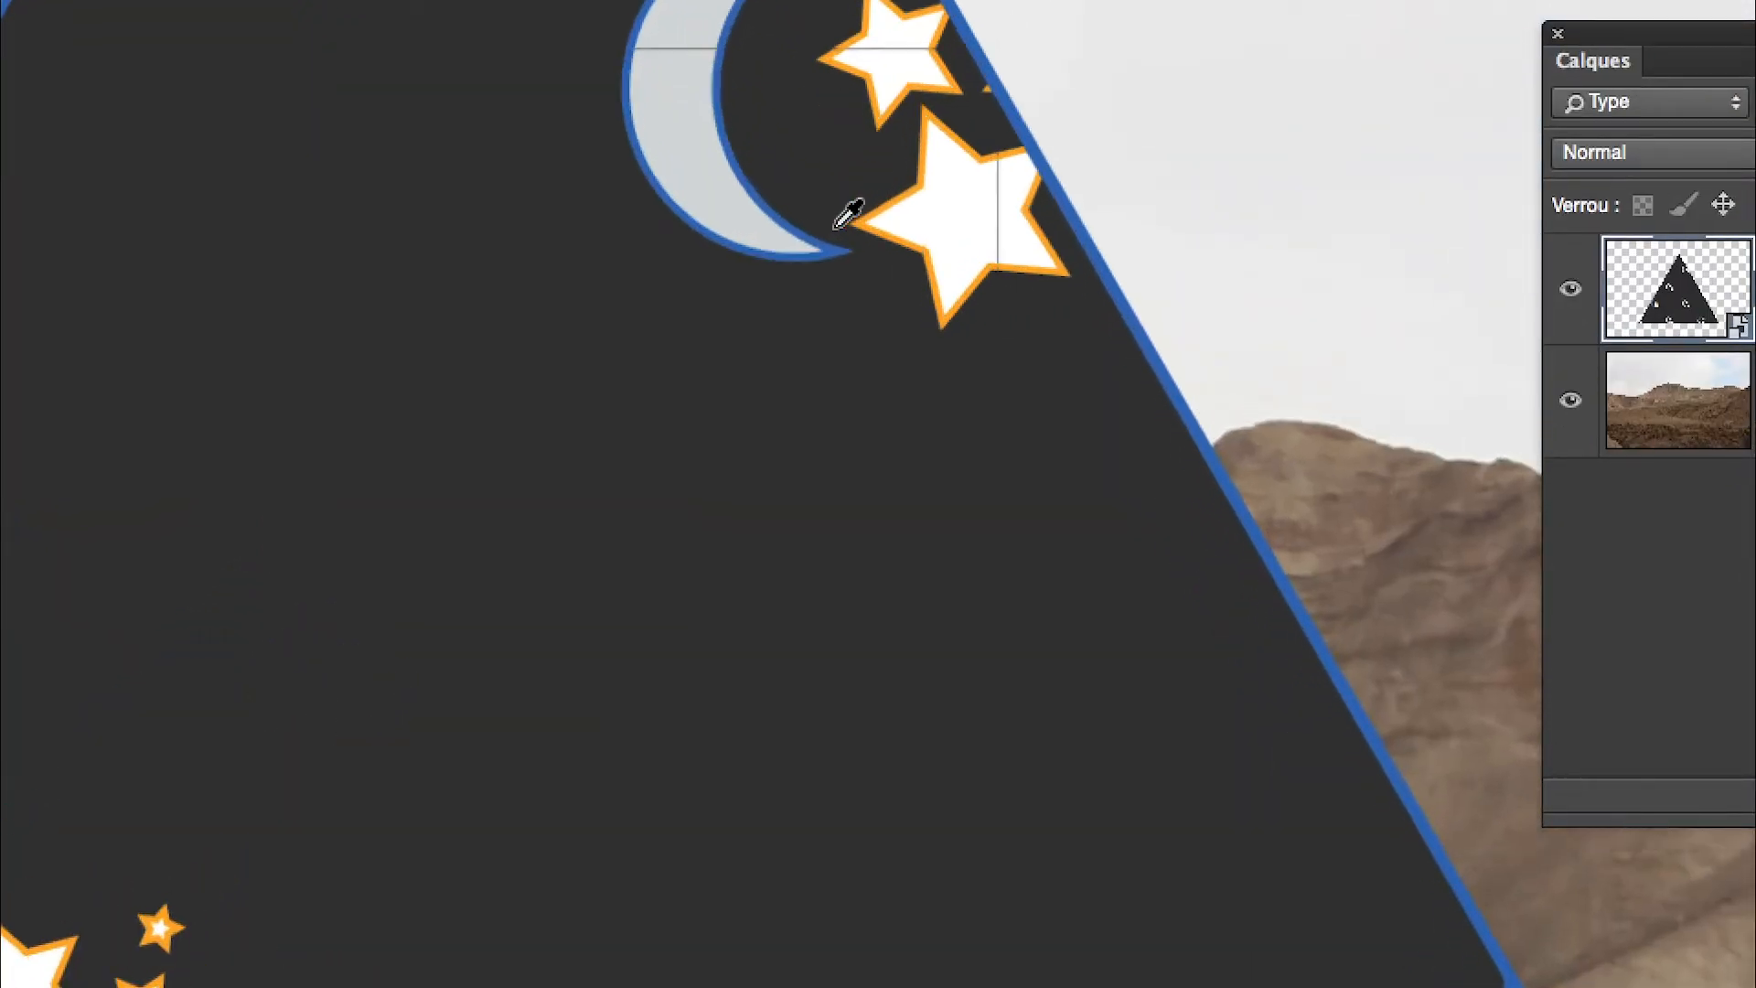
scroll(831, 228, "down", 4)
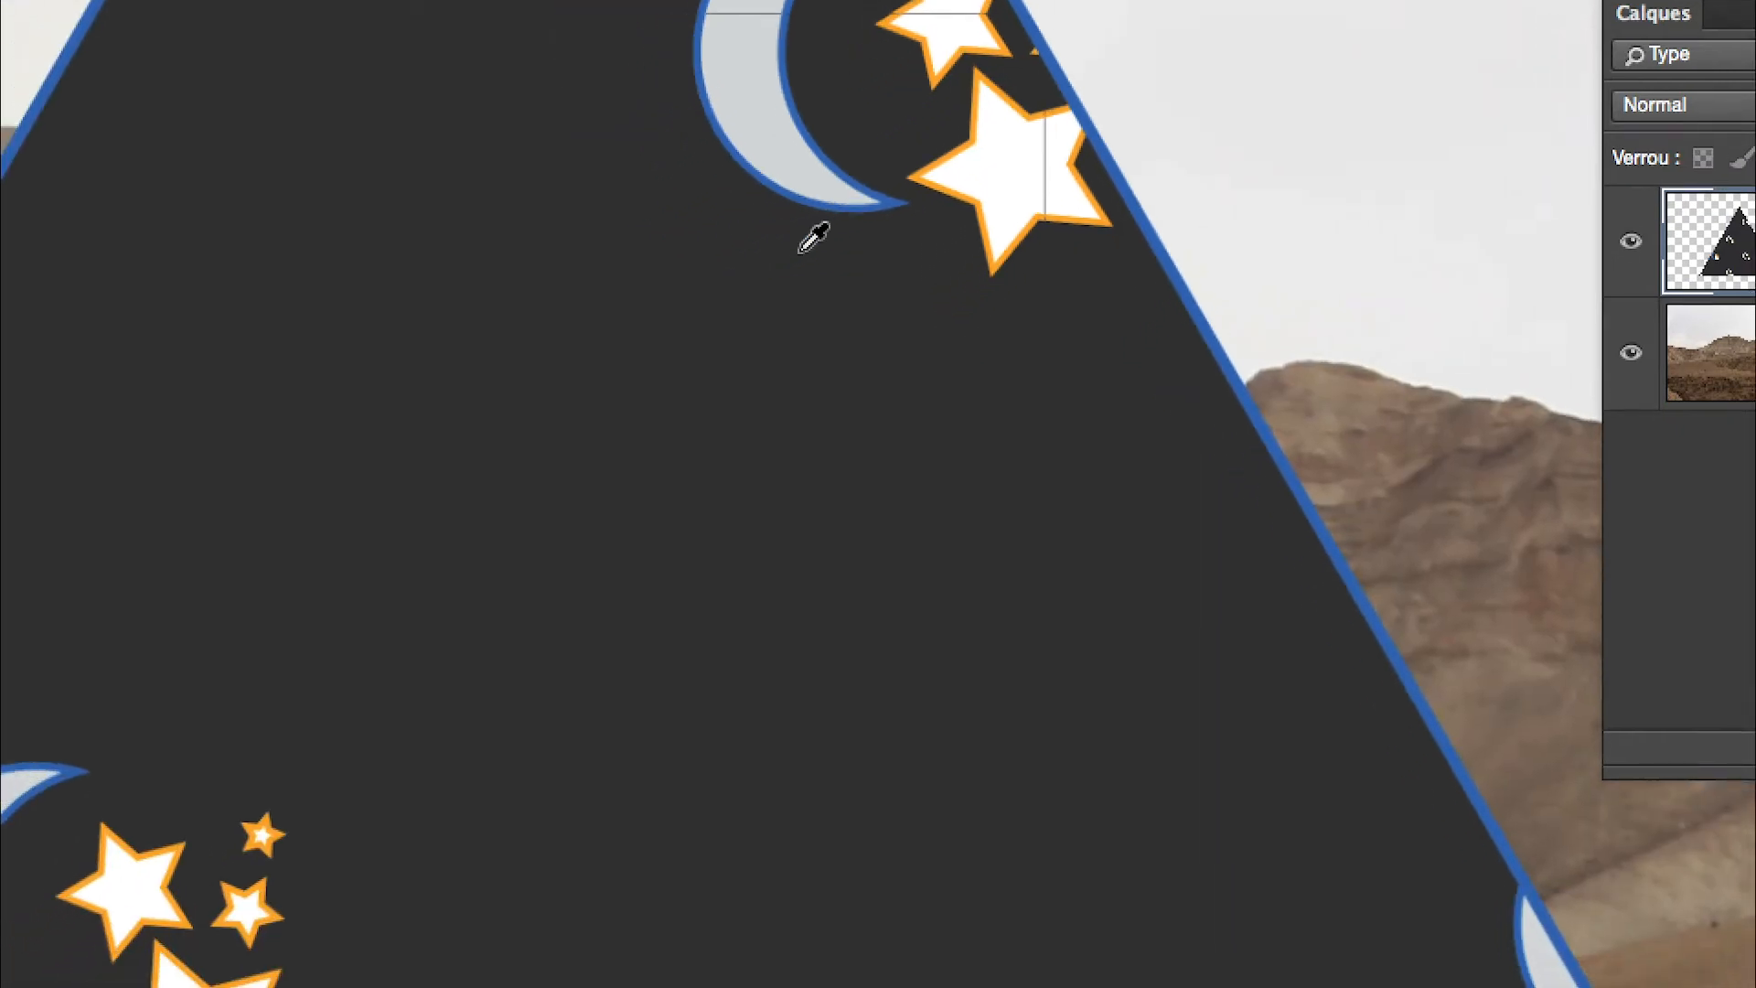
scroll(888, 225, "up", 4)
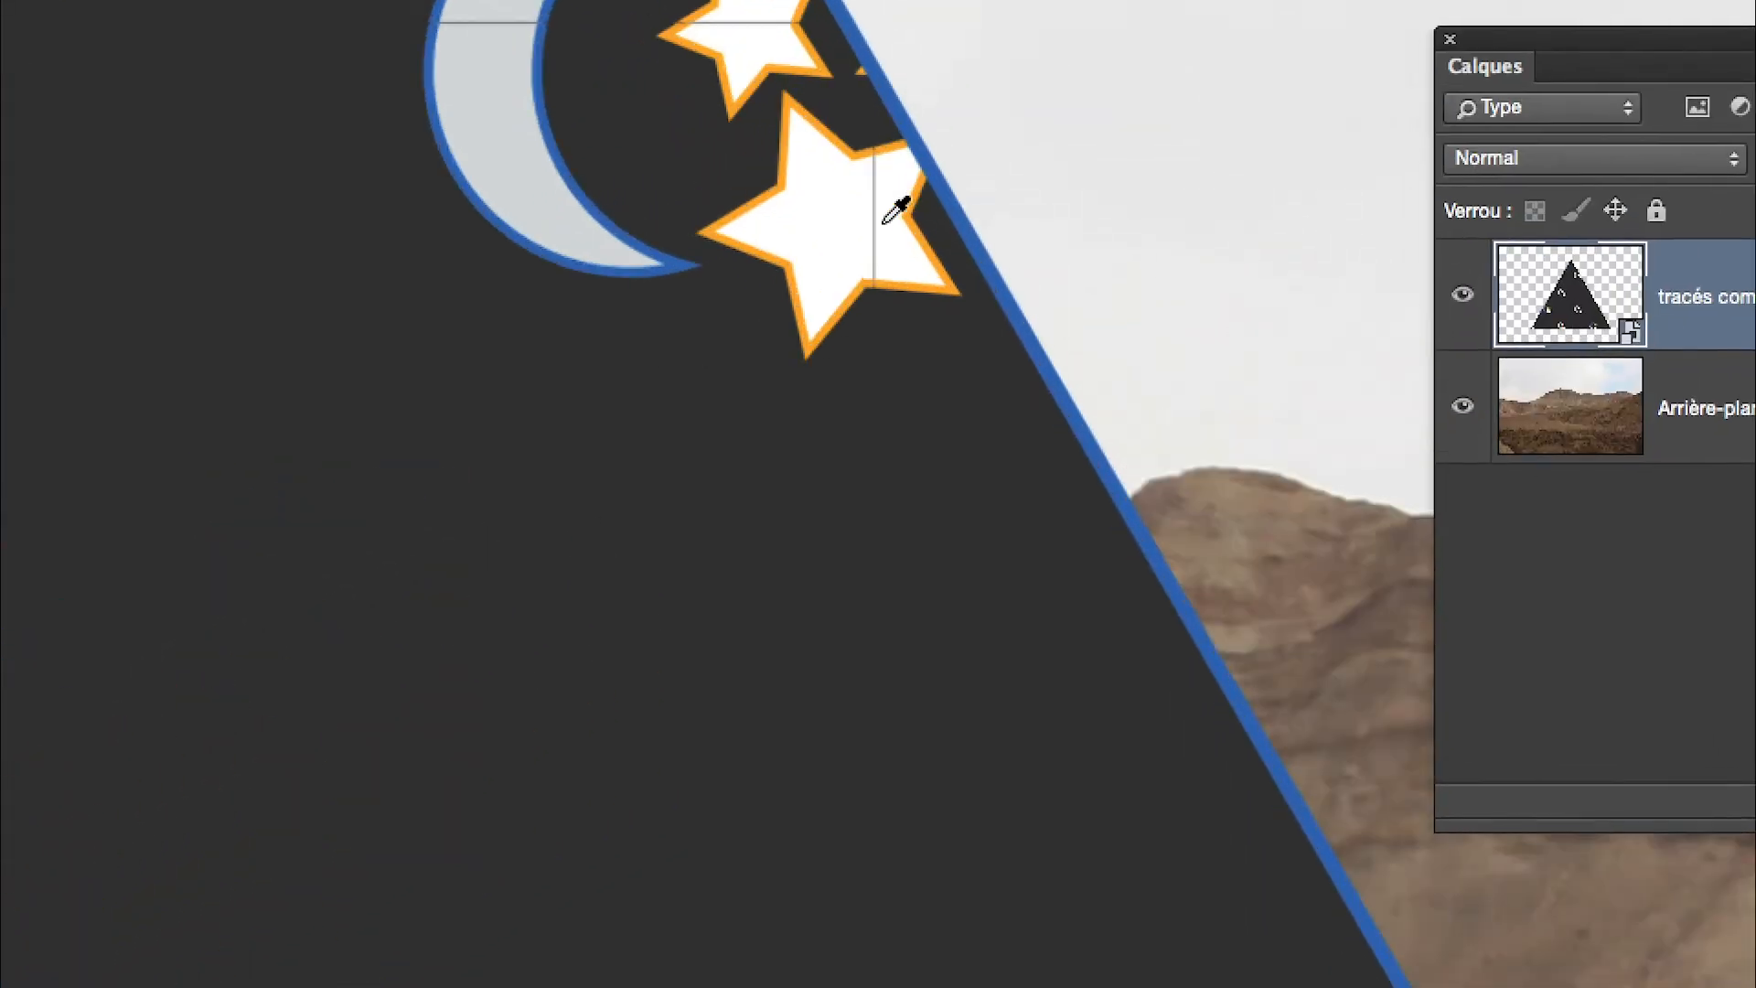
scroll(884, 220, "up", 6)
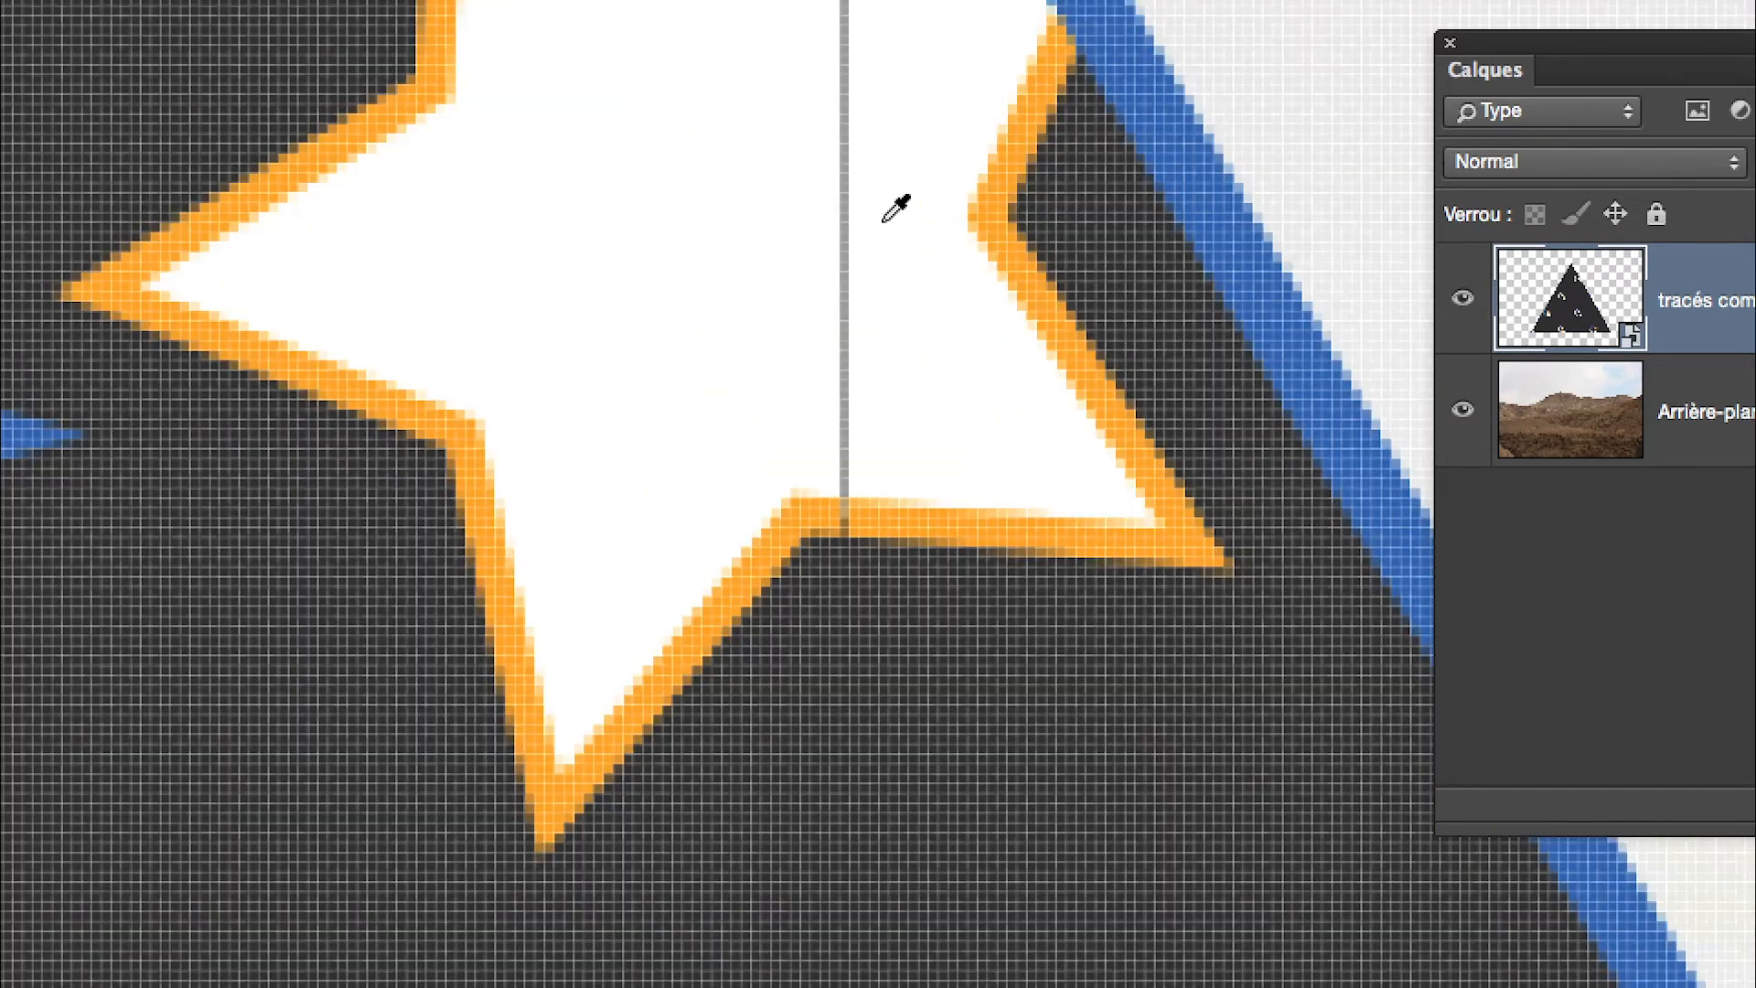
scroll(895, 209, "down", 6)
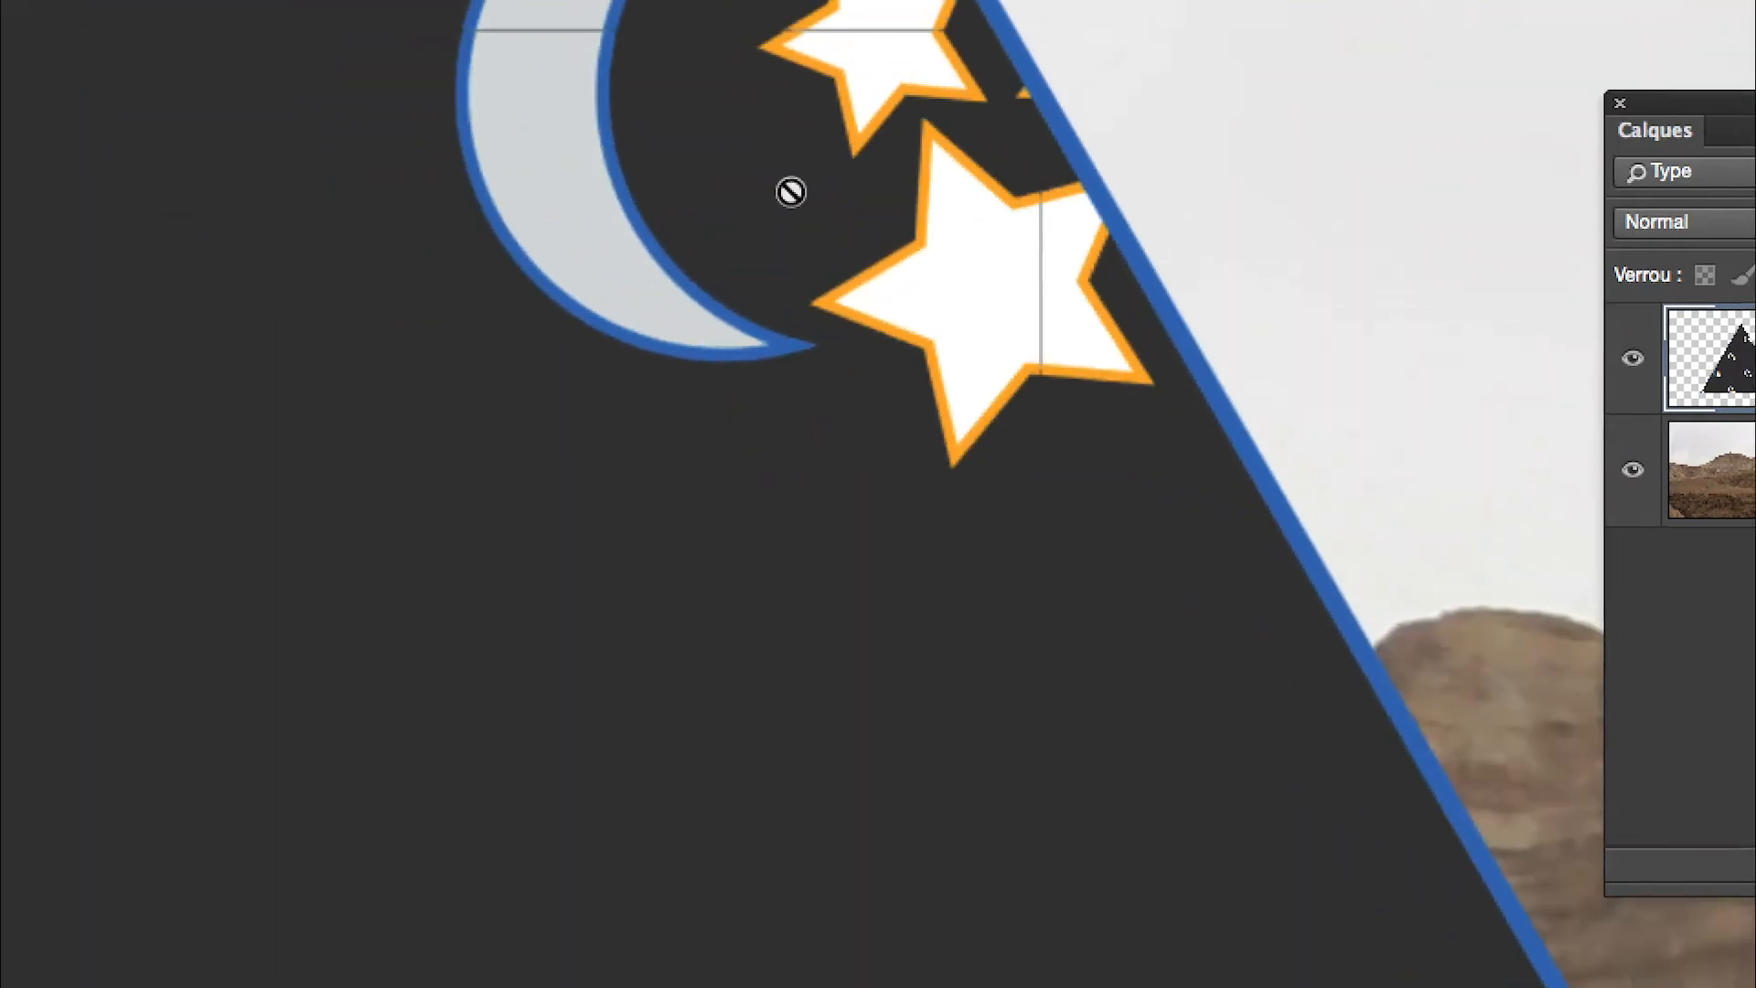
left_click_drag(777, 283, 776, 306)
scroll(785, 297, "down", 2)
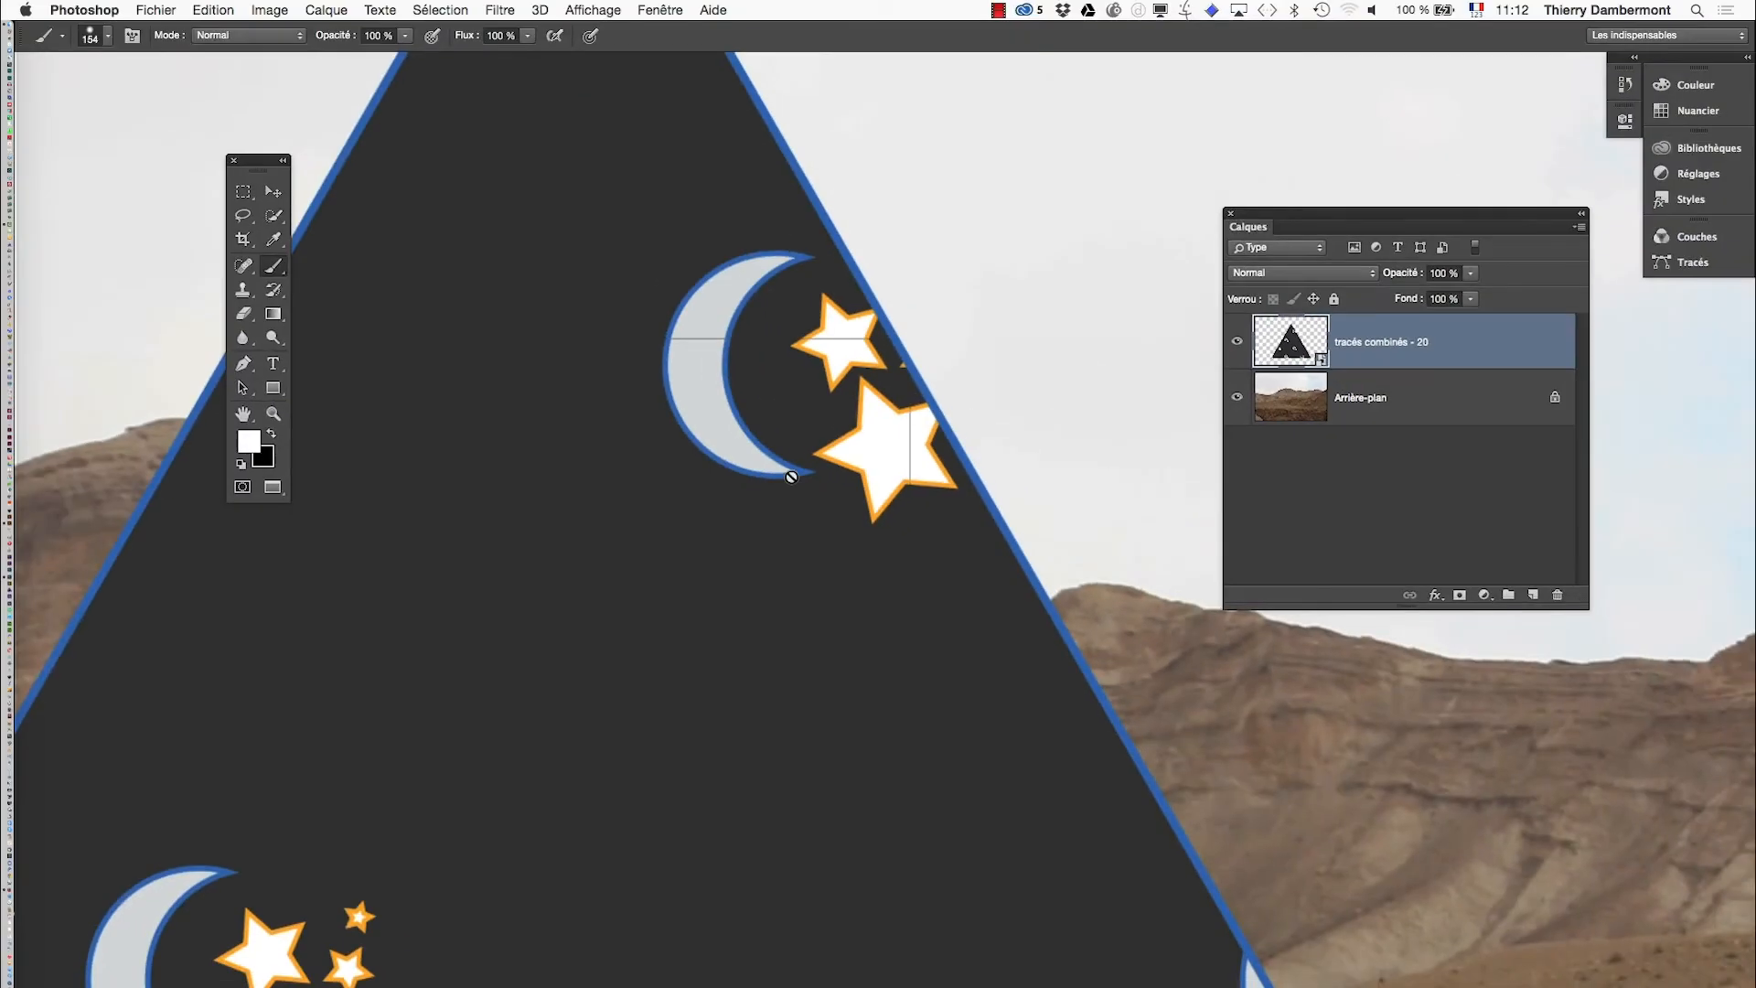
scroll(785, 480, "down", 3)
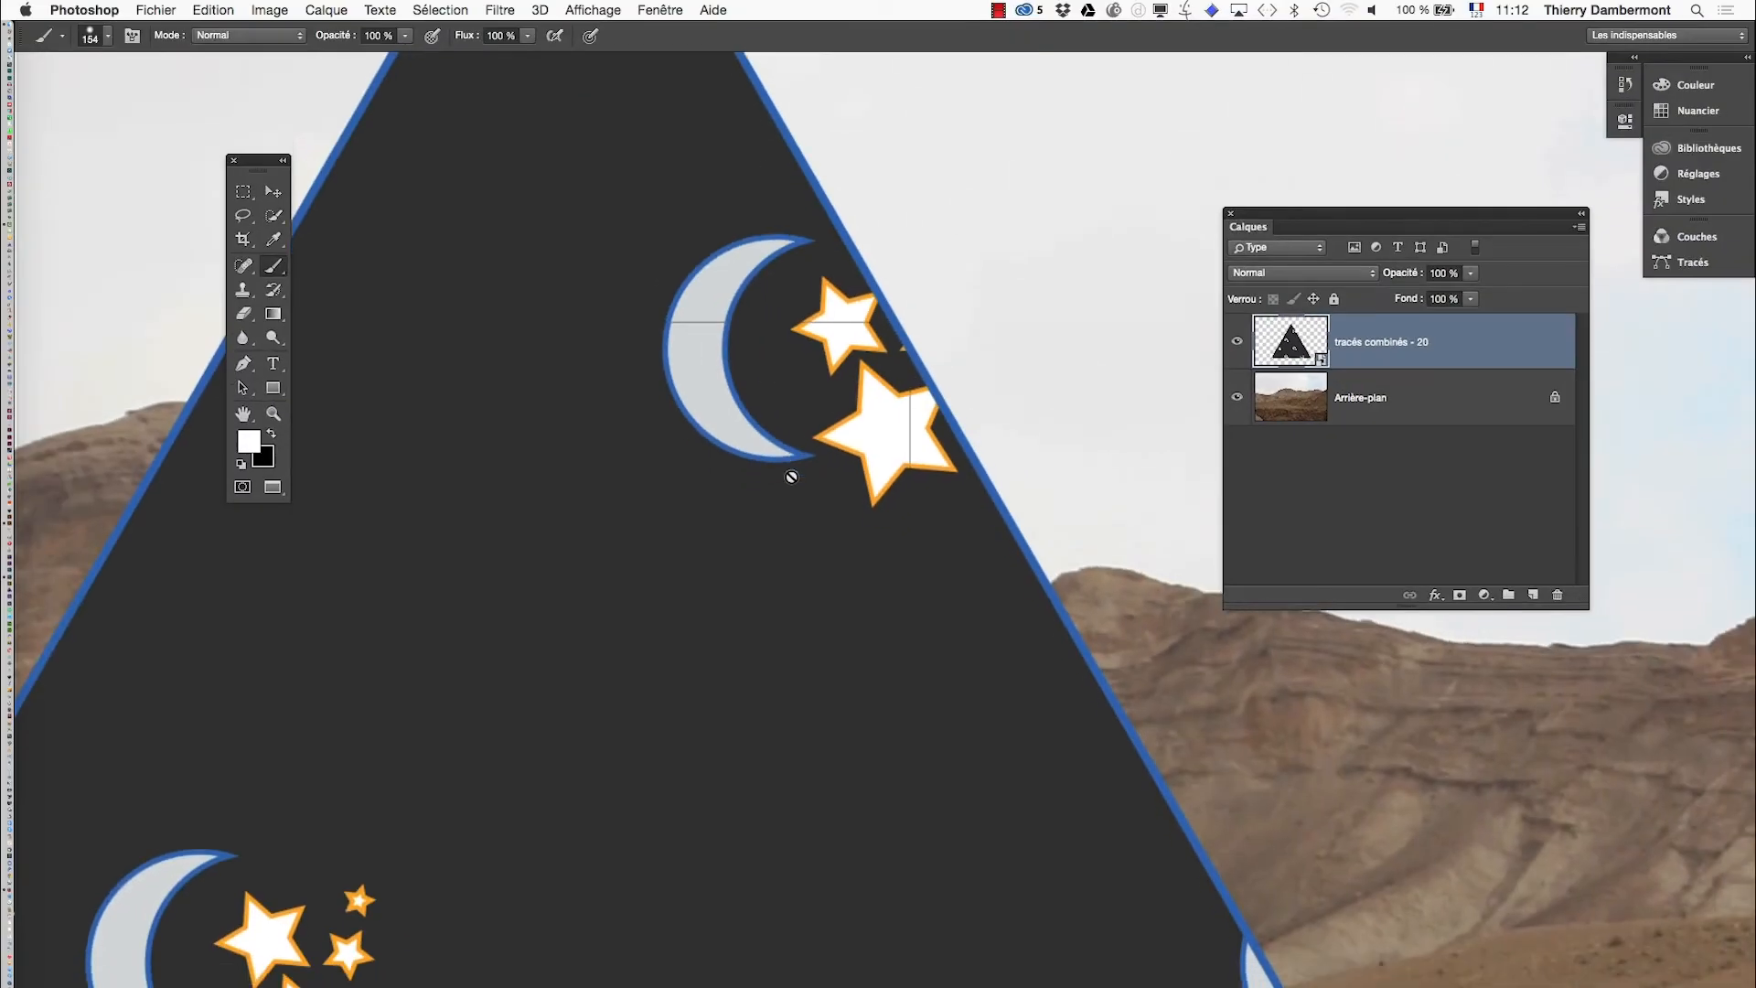
scroll(784, 503, "down", 10)
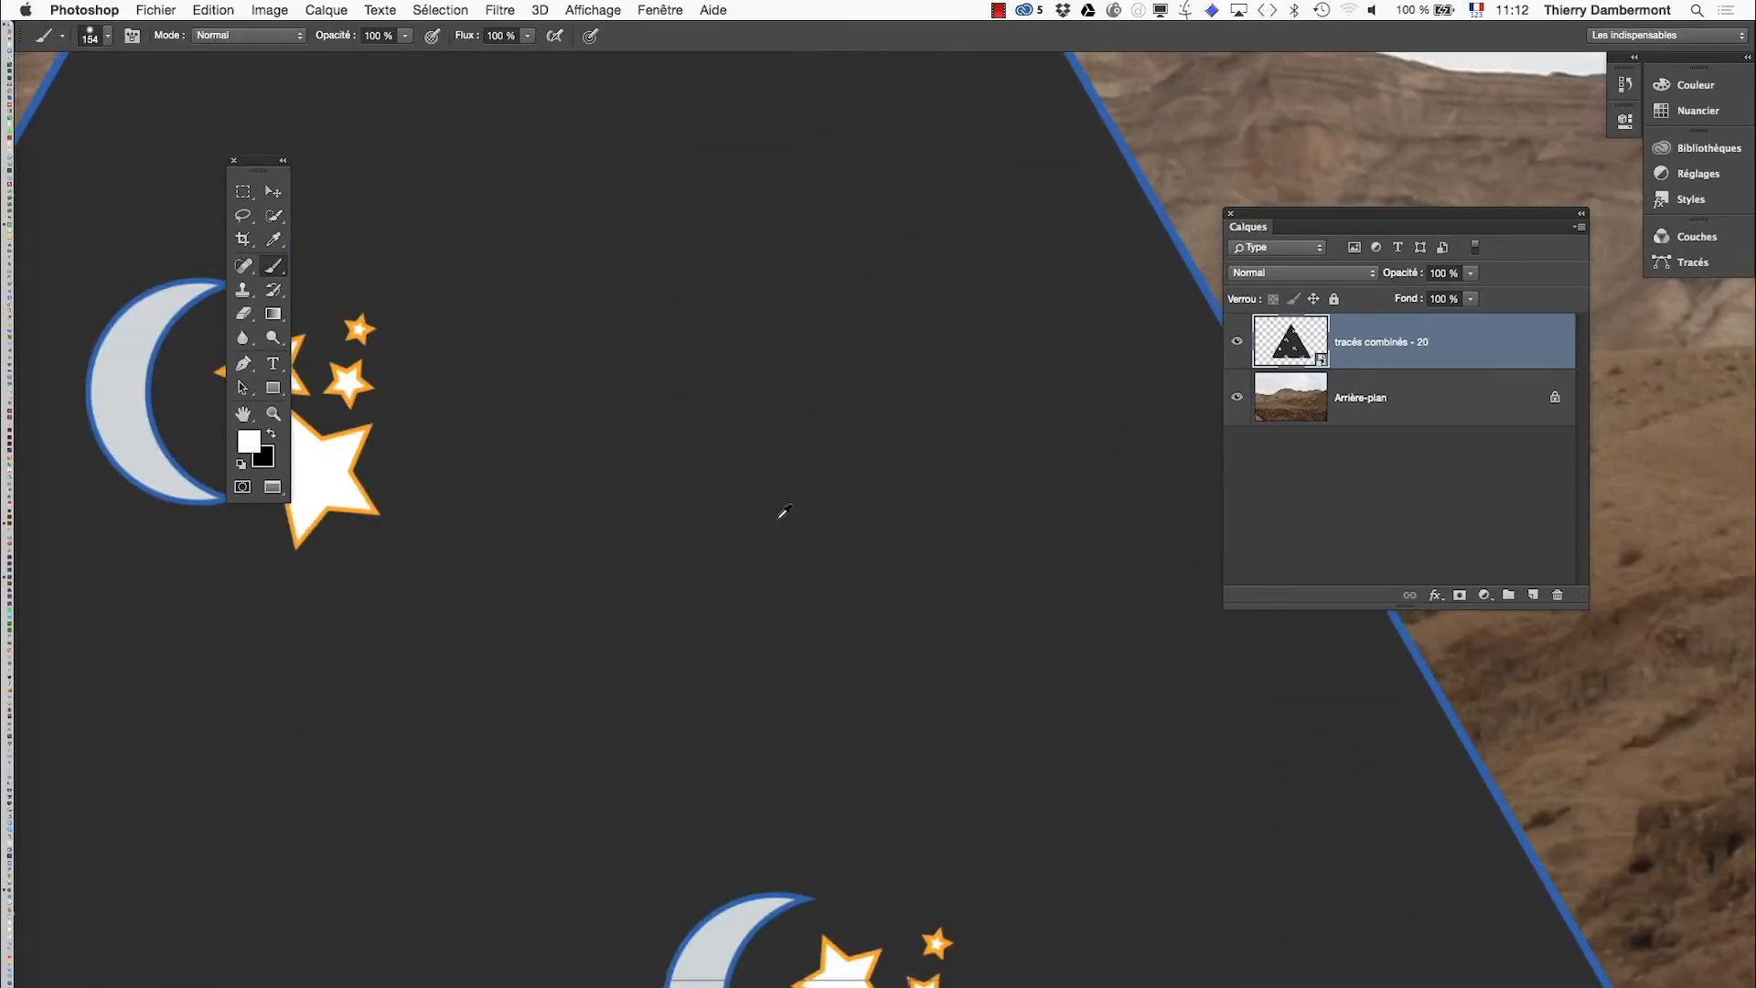
scroll(782, 515, "down", 3)
scroll(641, 640, "up", 2)
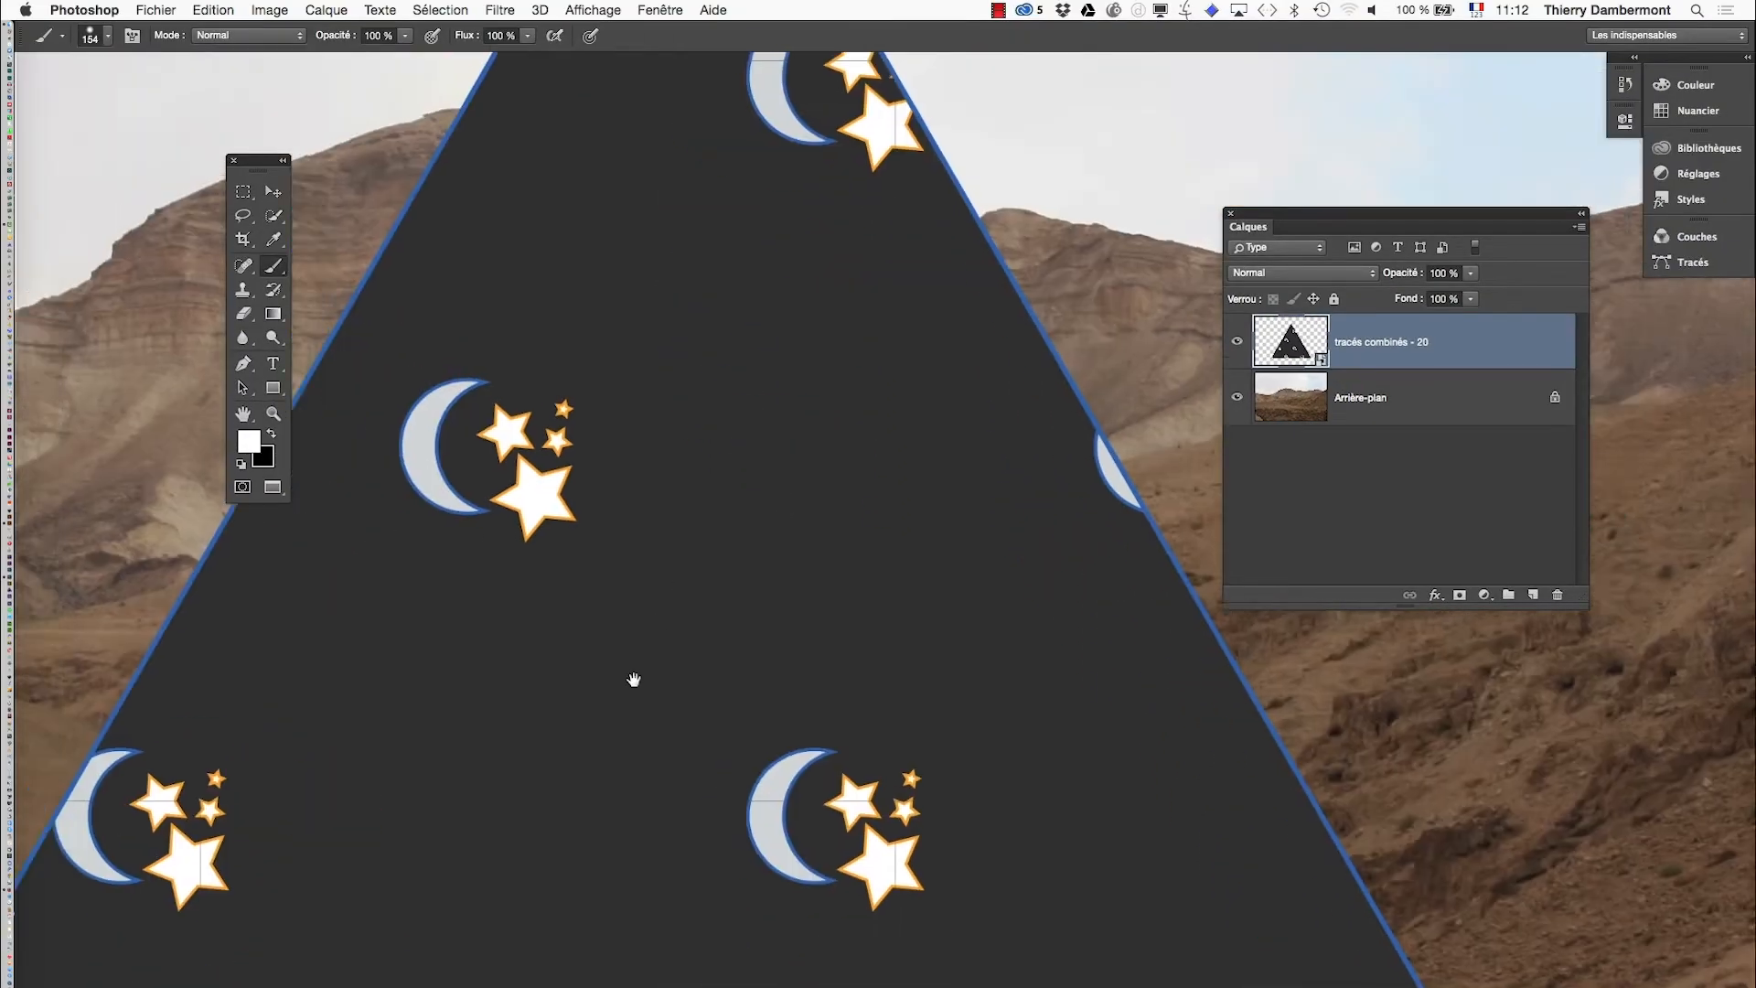
Step: Examine the moon-and-star motifs lower in the triangle, comparing their pixel-level outlines with the wider view
scroll(316, 787, "up", 8)
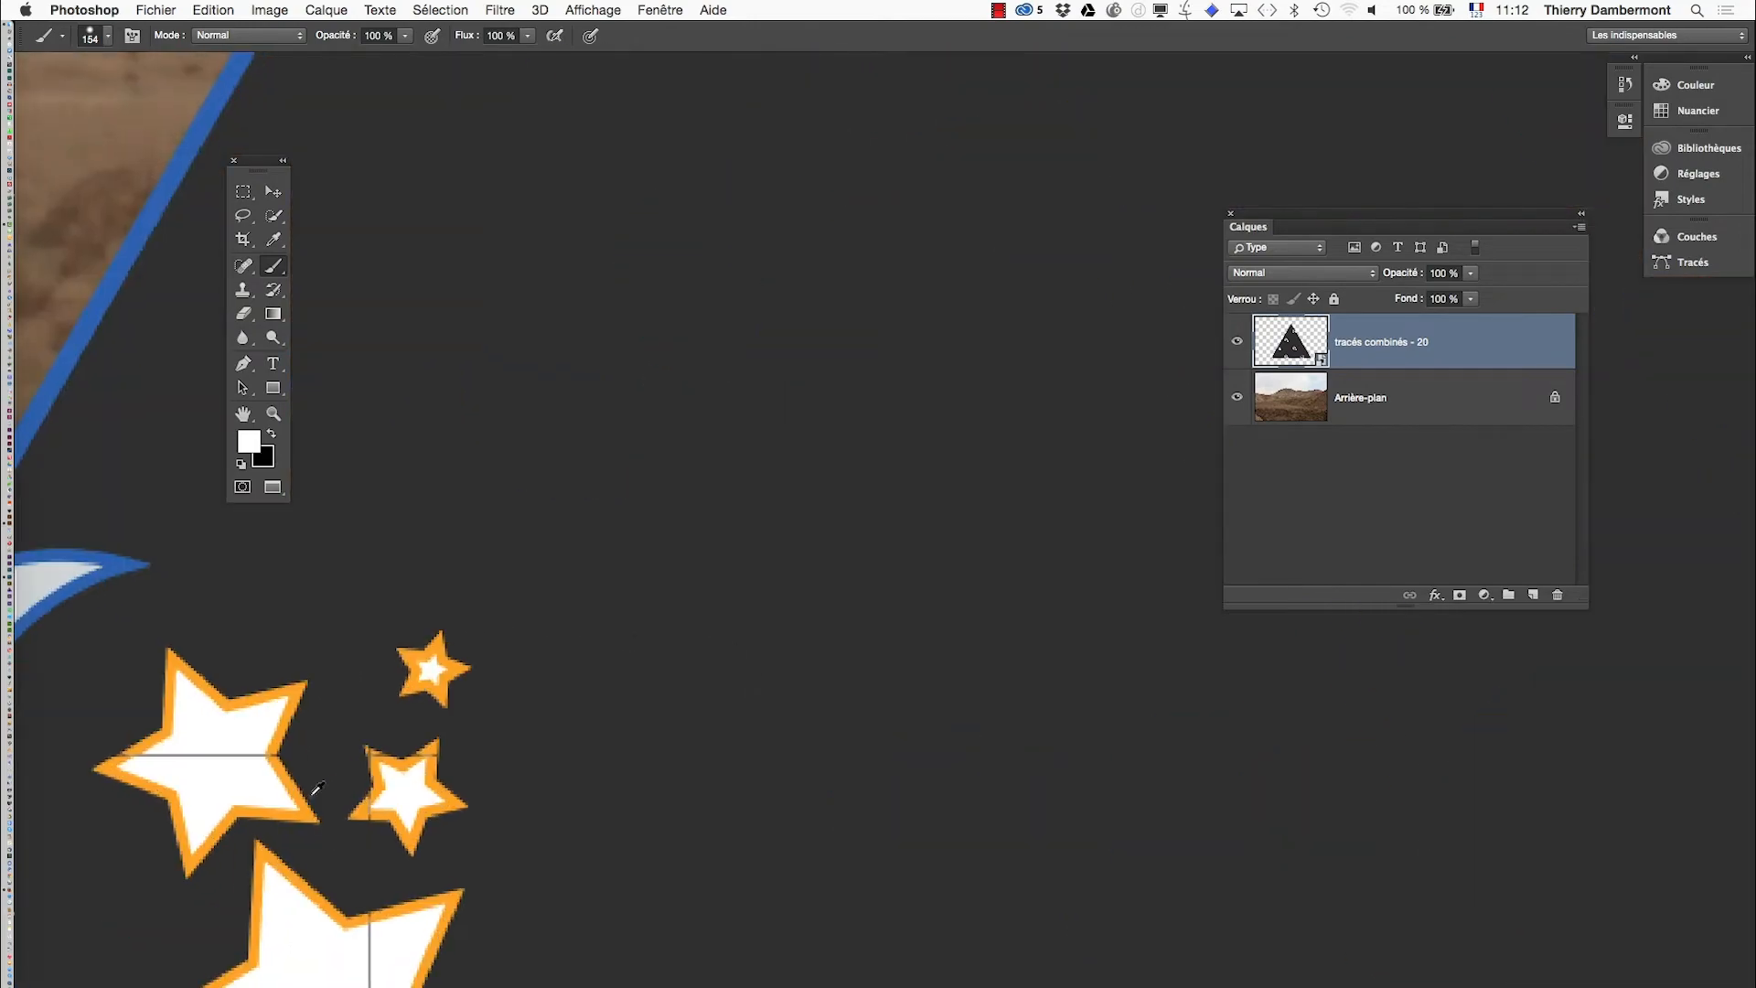
scroll(317, 784, "down", 6)
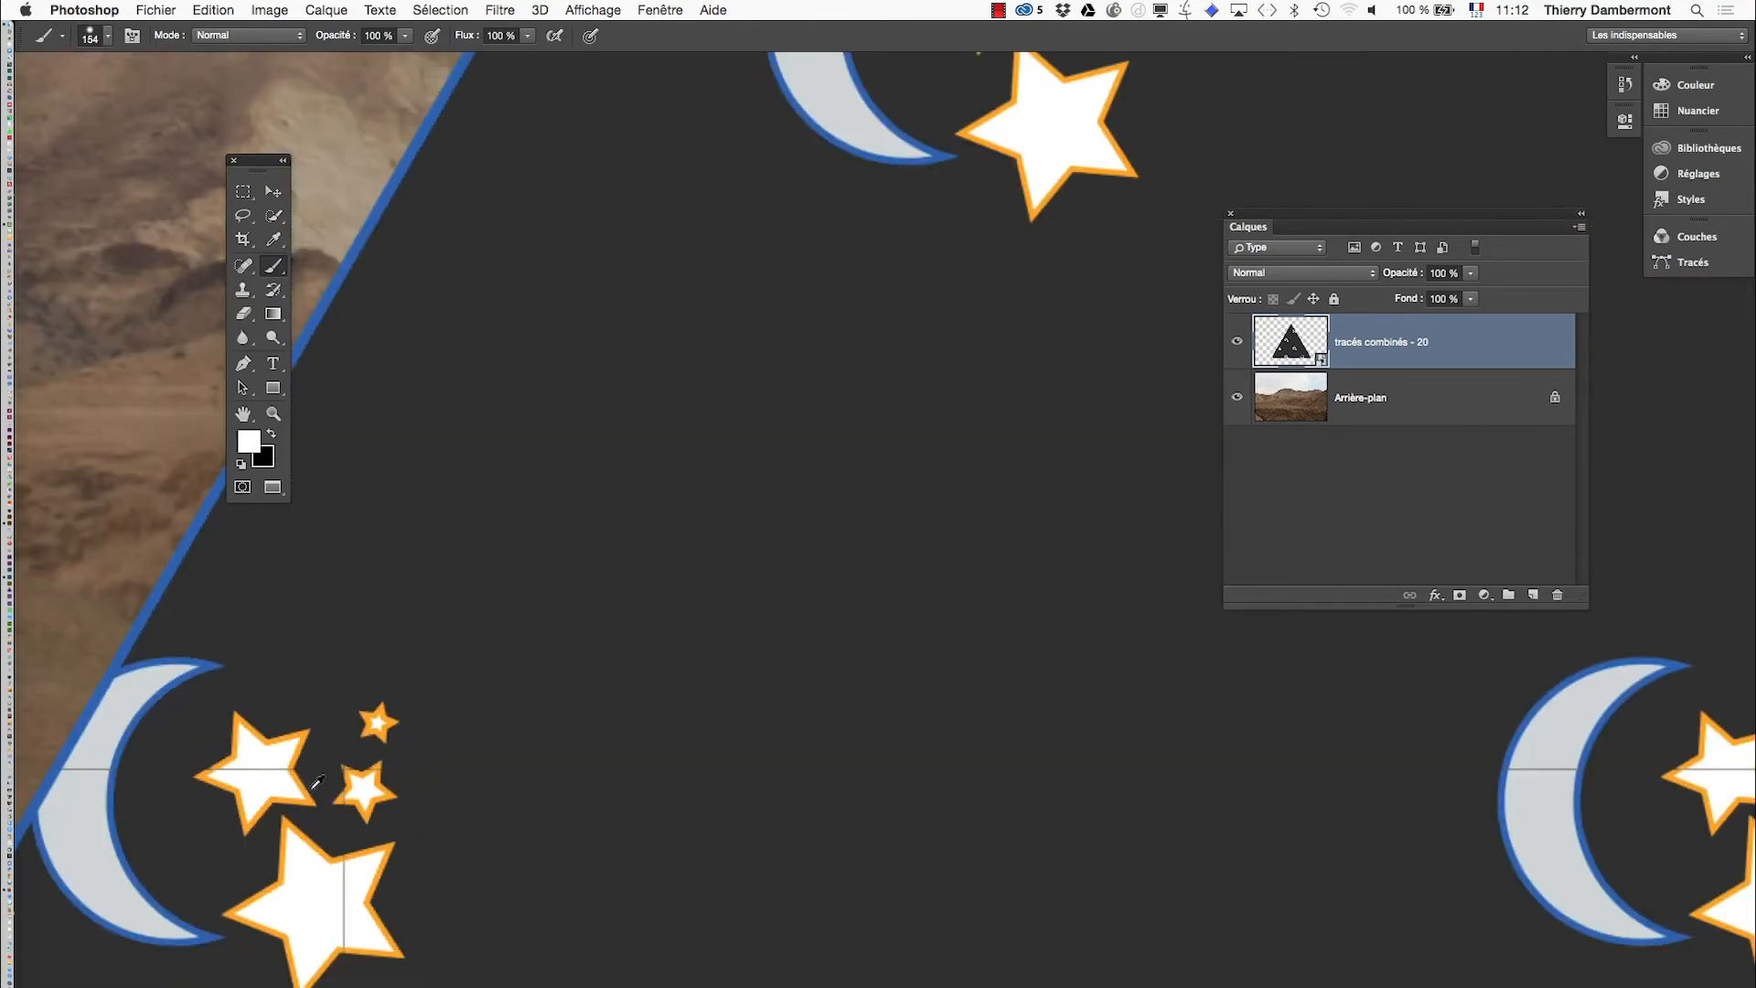
scroll(317, 781, "down", 4)
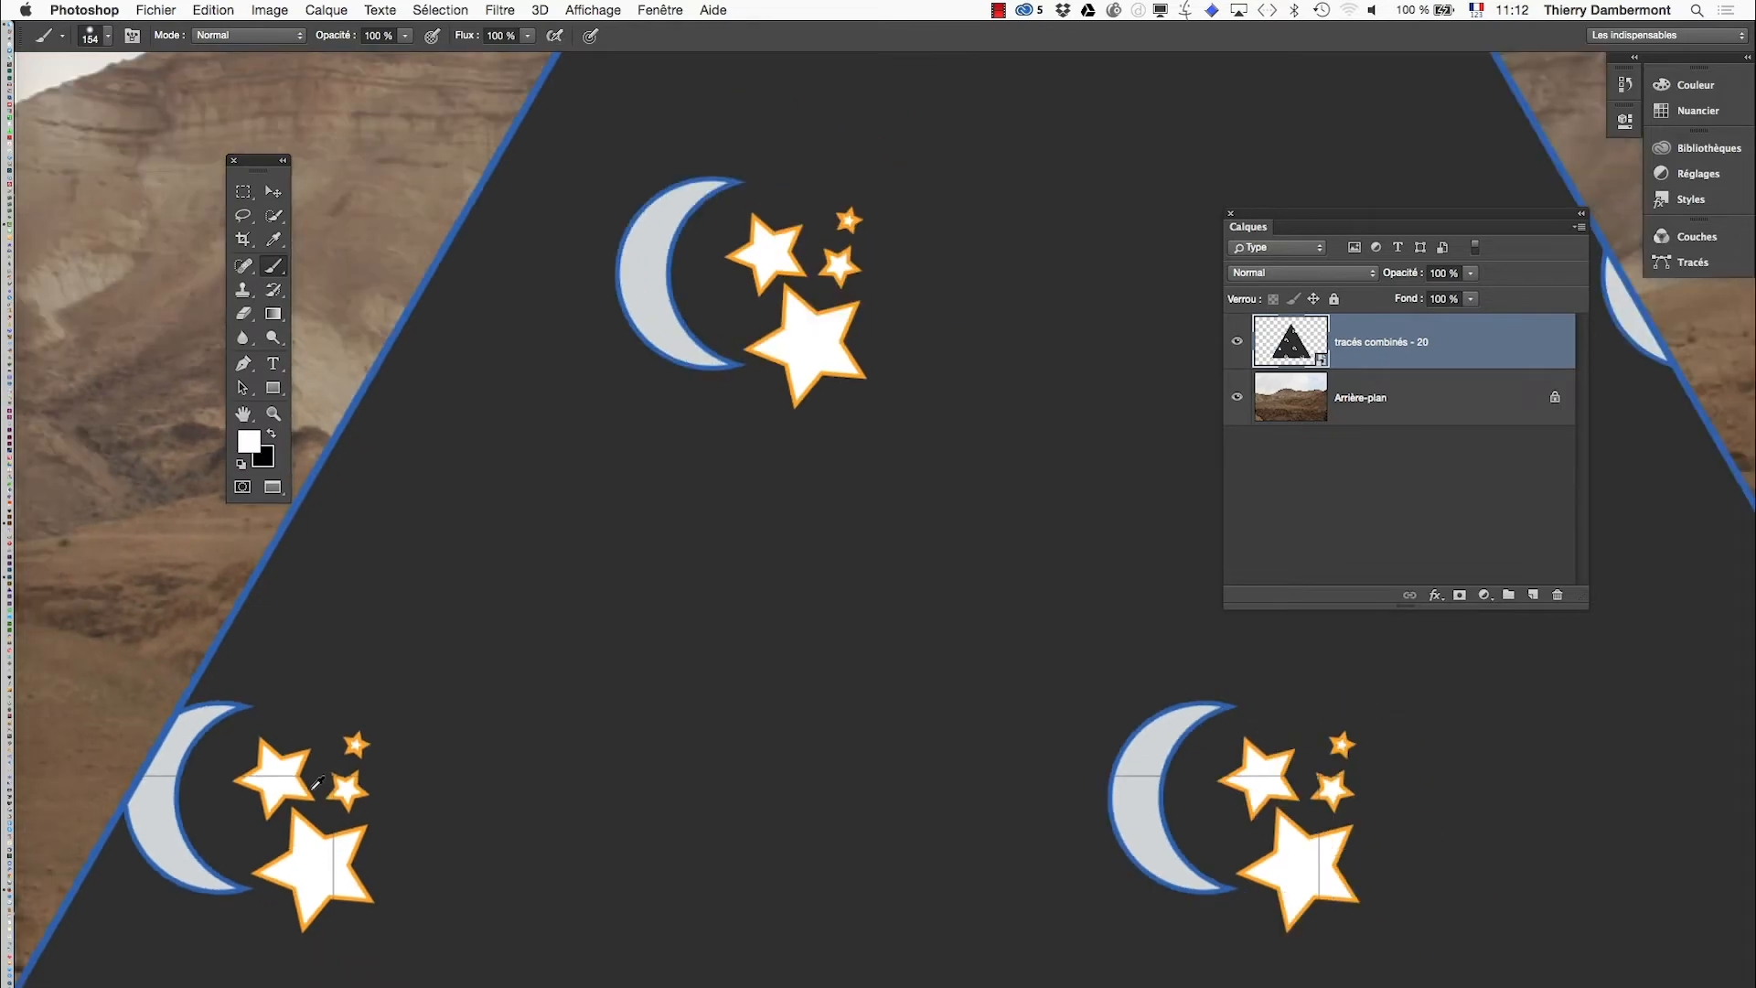
scroll(788, 714, "right", 5)
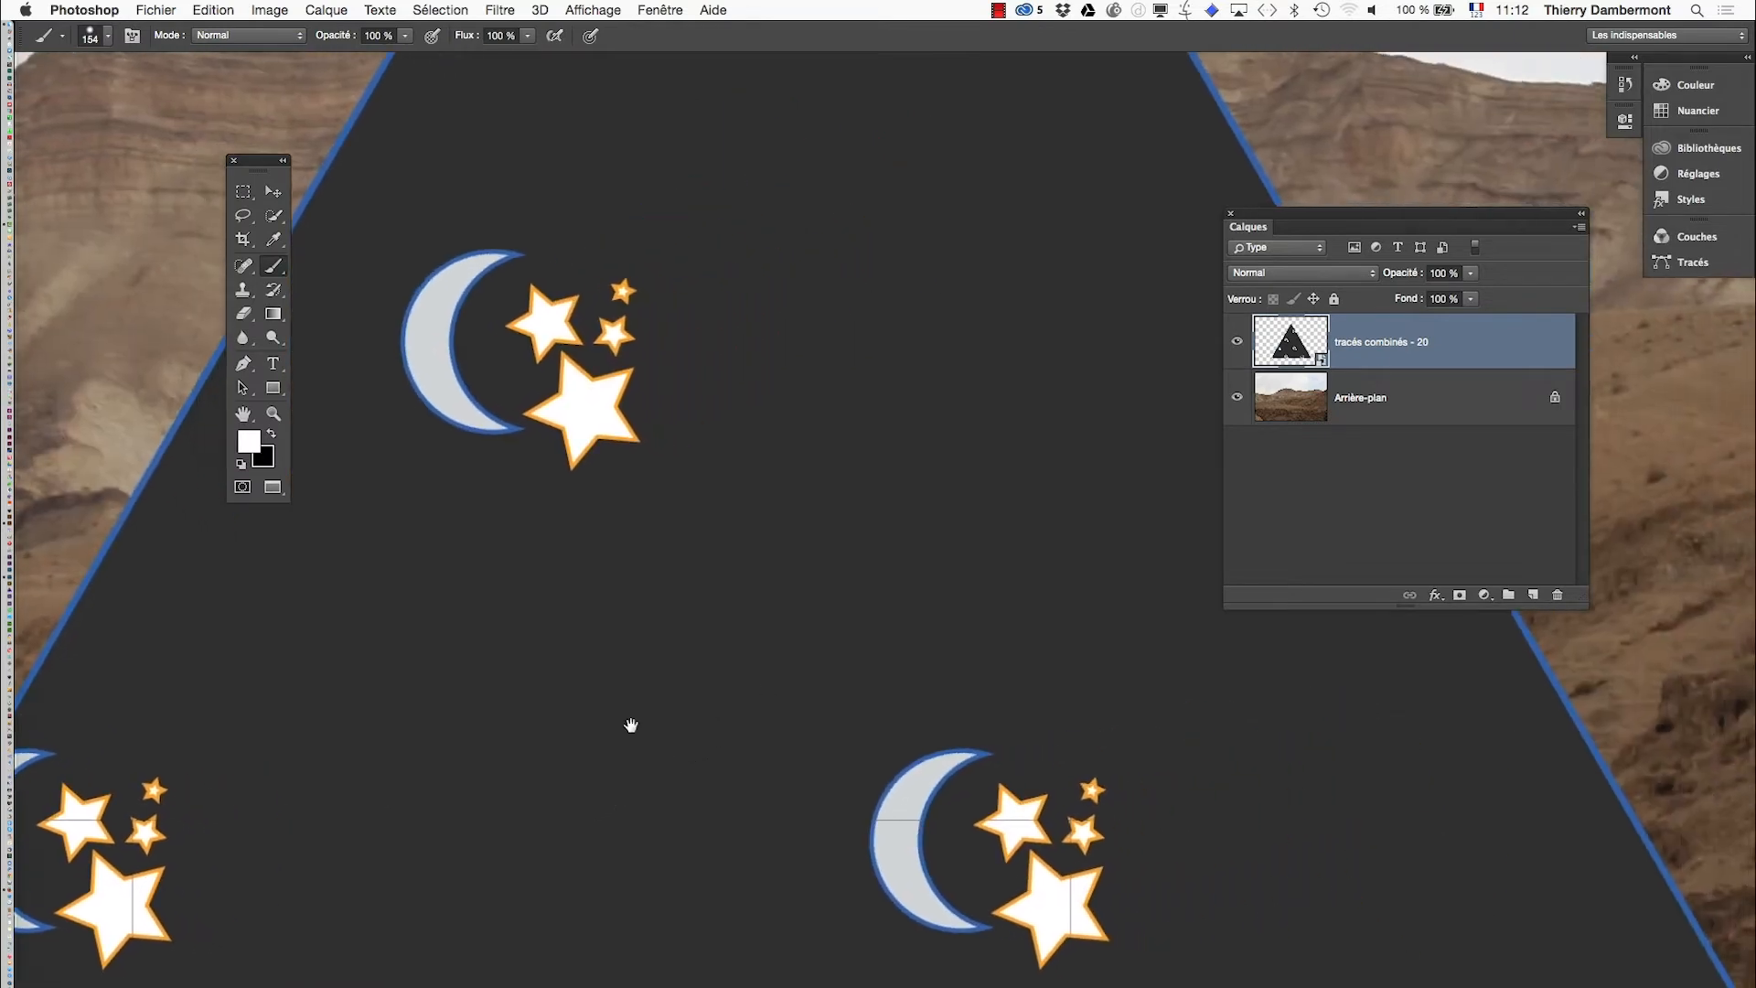
scroll(1043, 818, "up", 3)
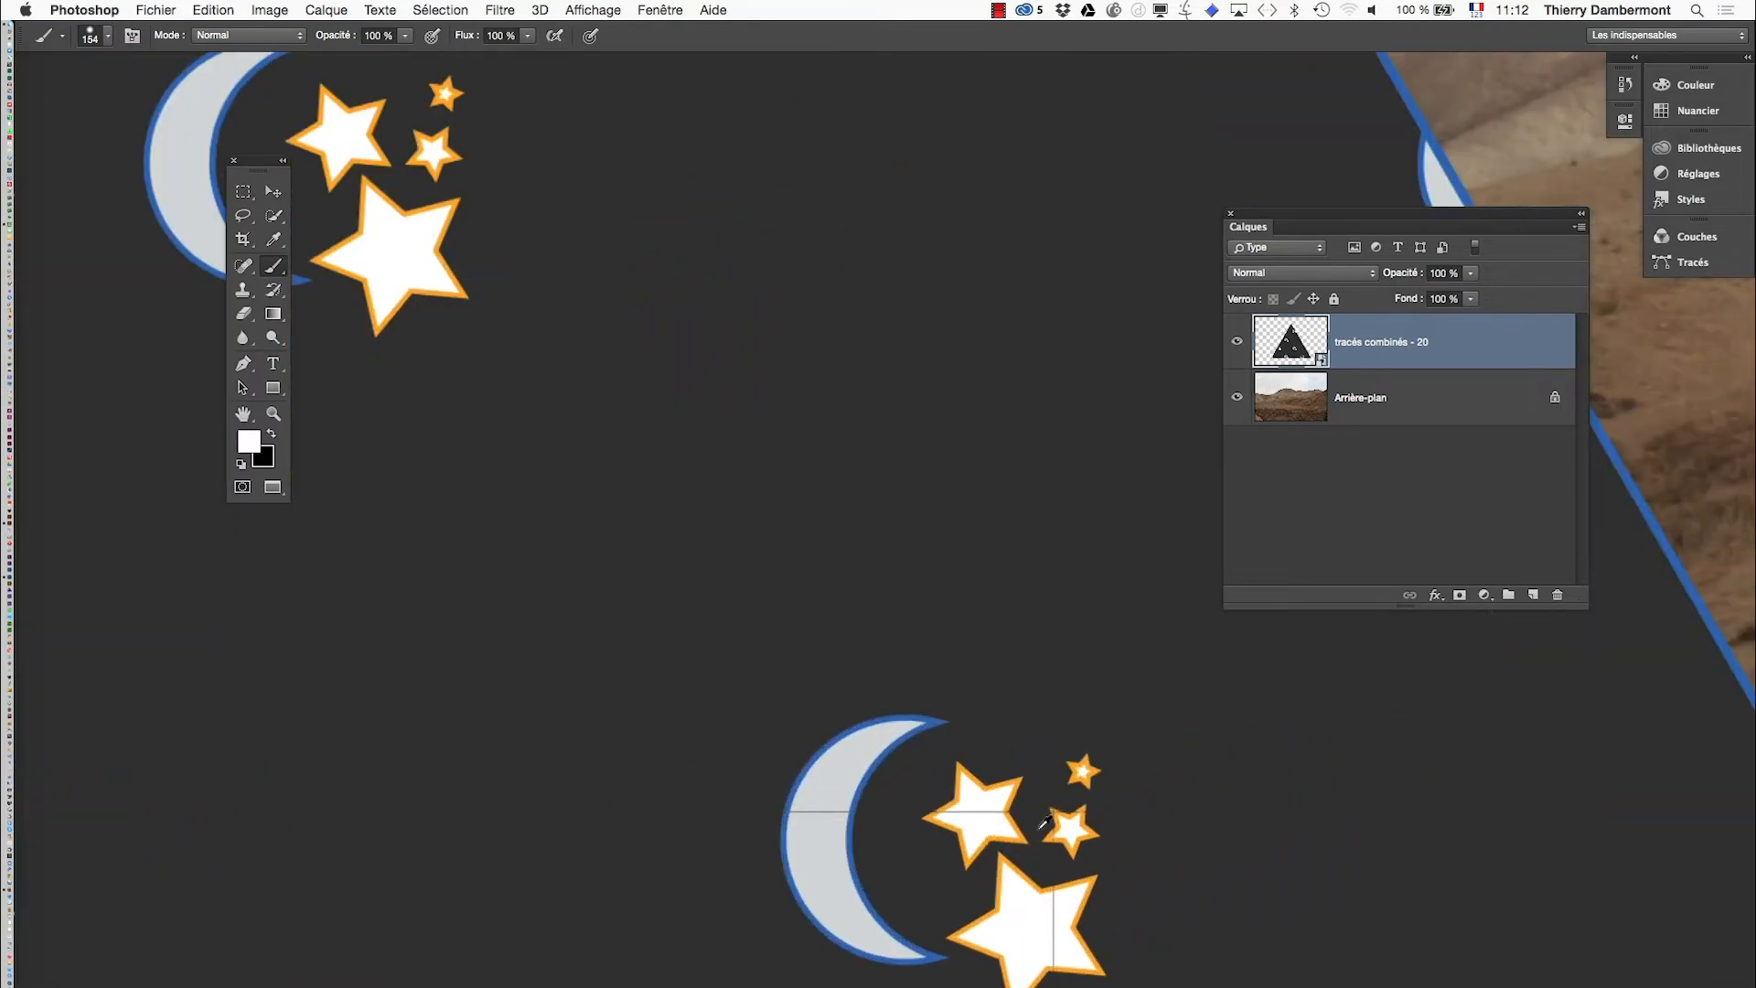
scroll(1042, 820, "up", 5)
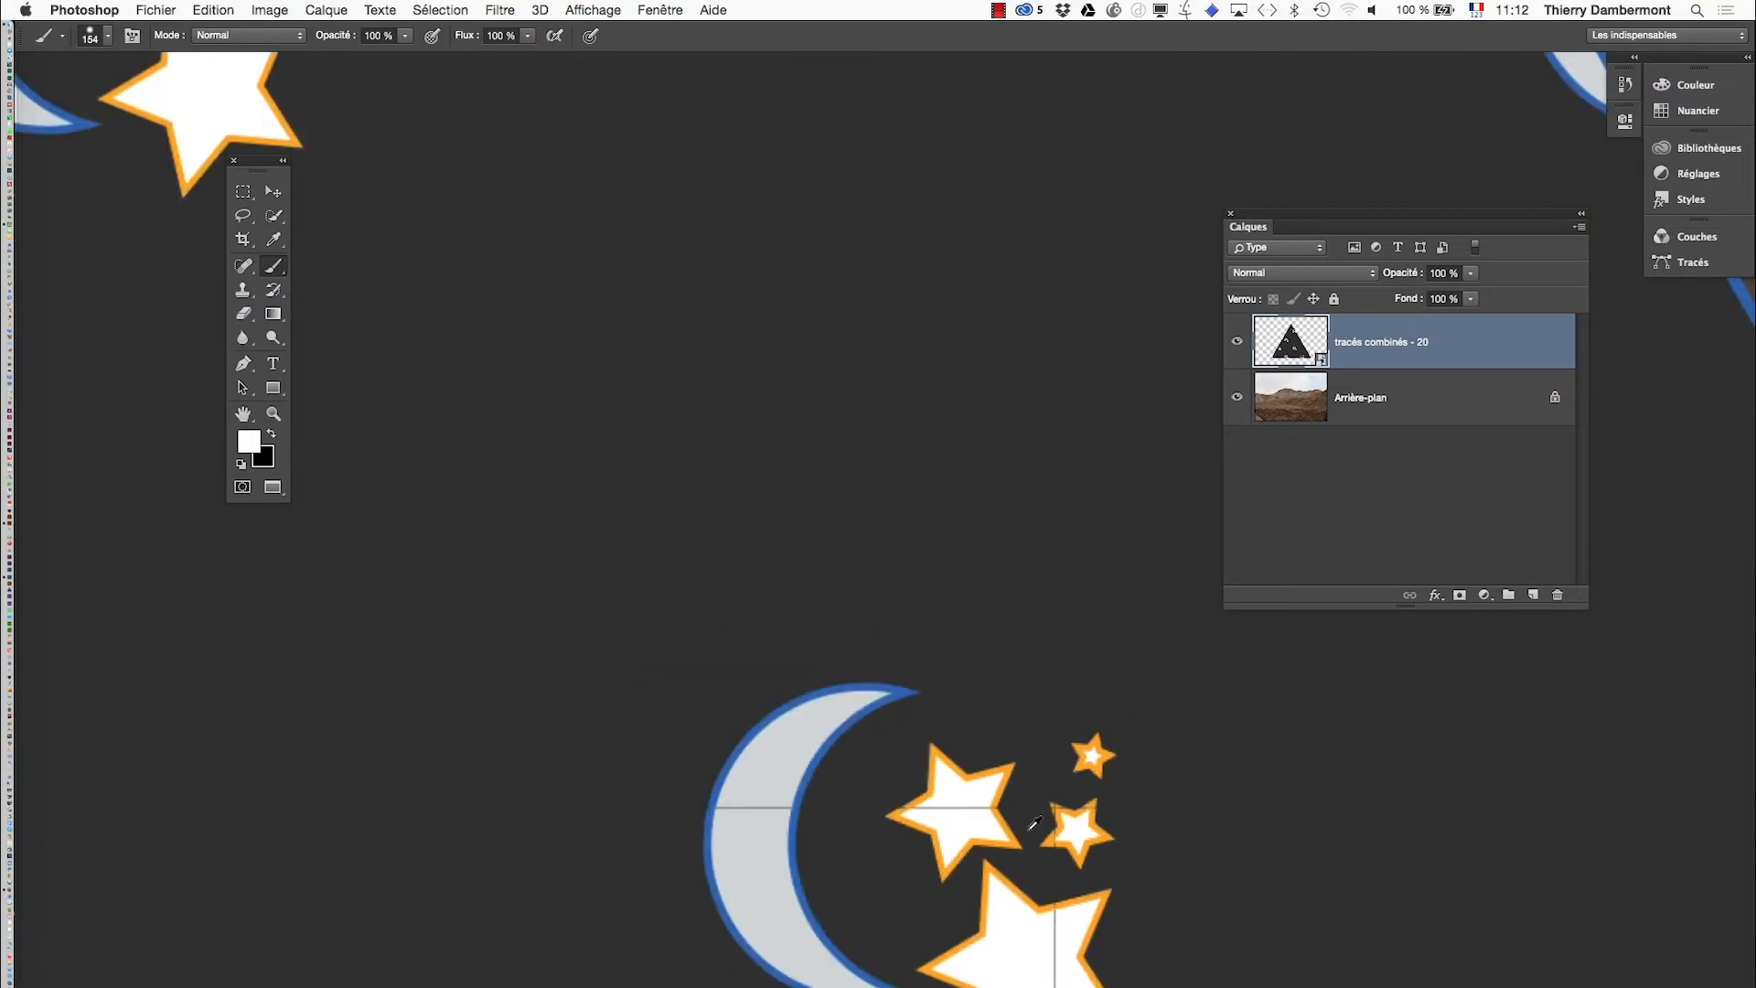
scroll(1036, 821, "down", 5)
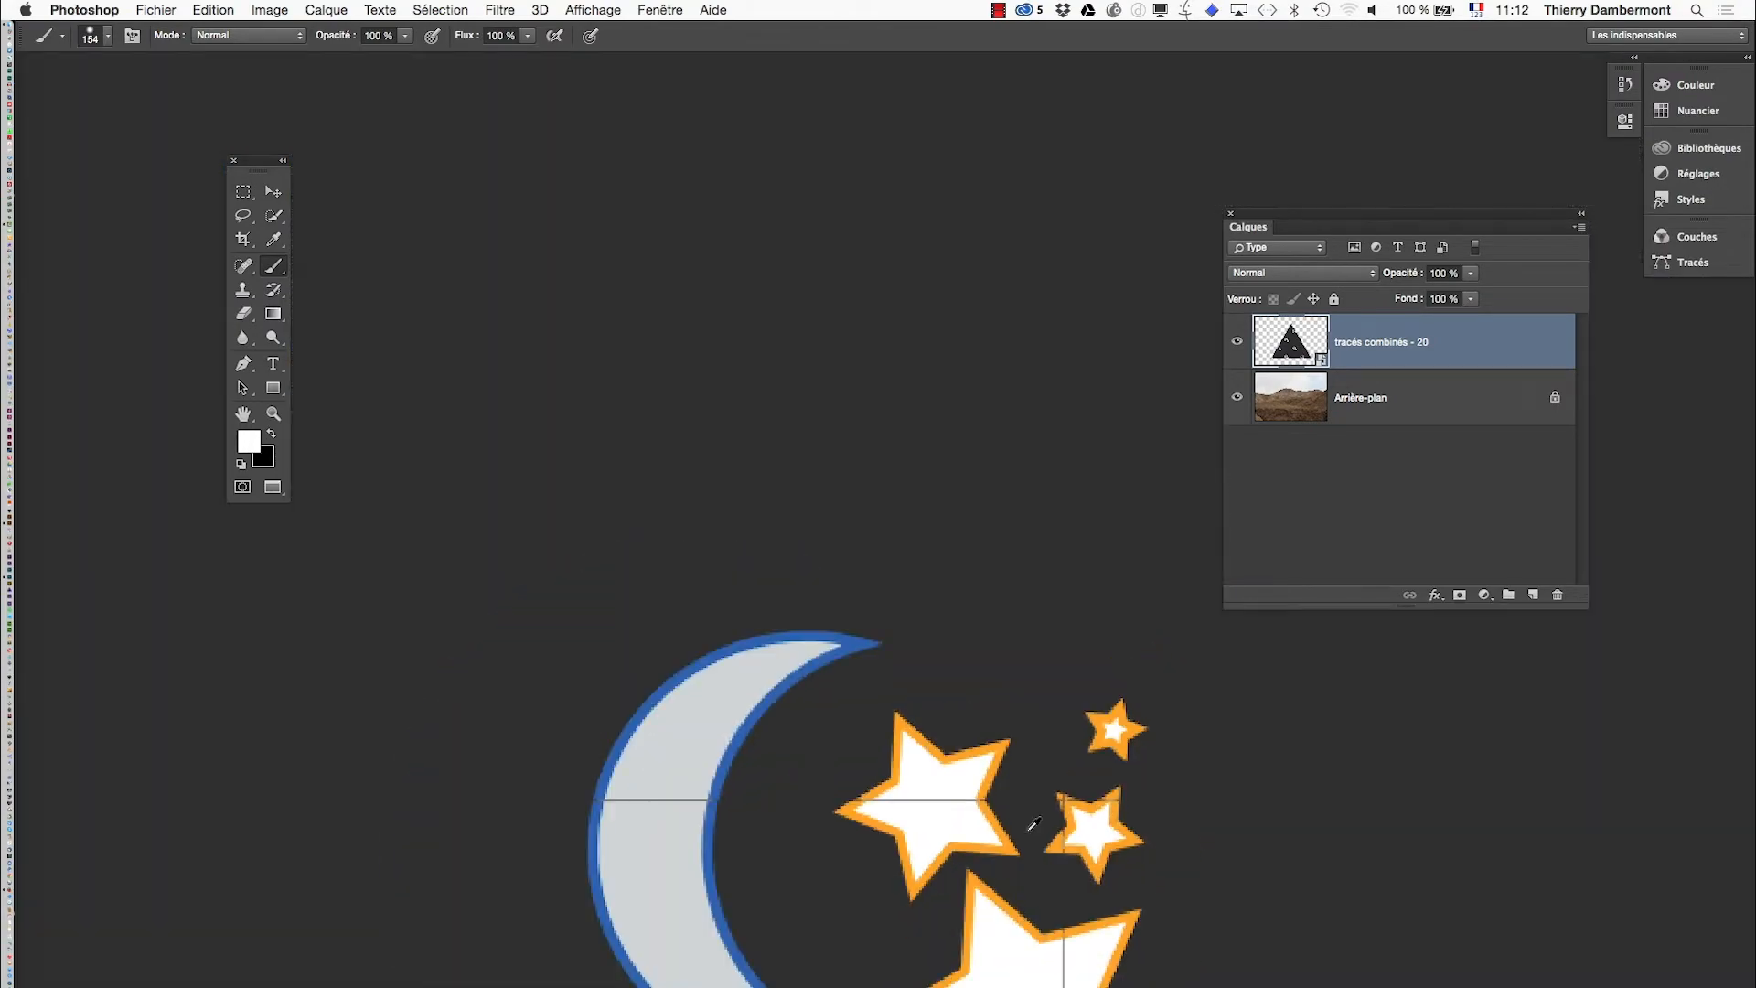
scroll(1034, 824, "down", 3)
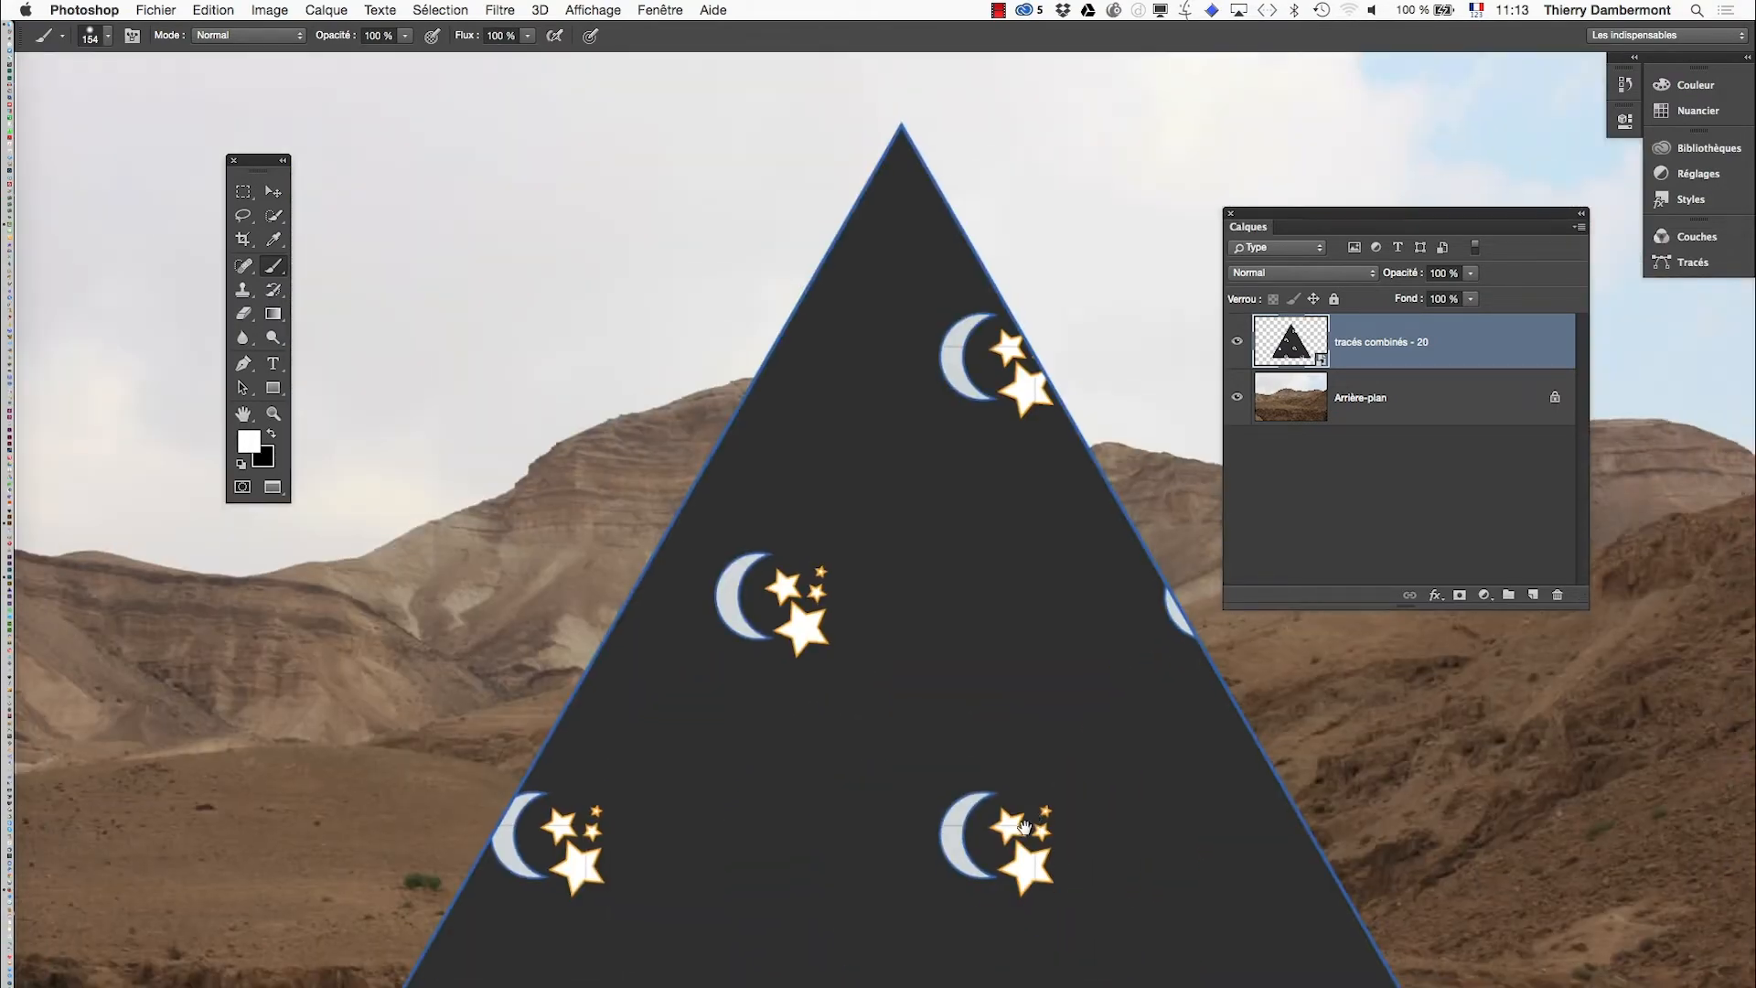
left_click_drag(993, 794, 867, 693)
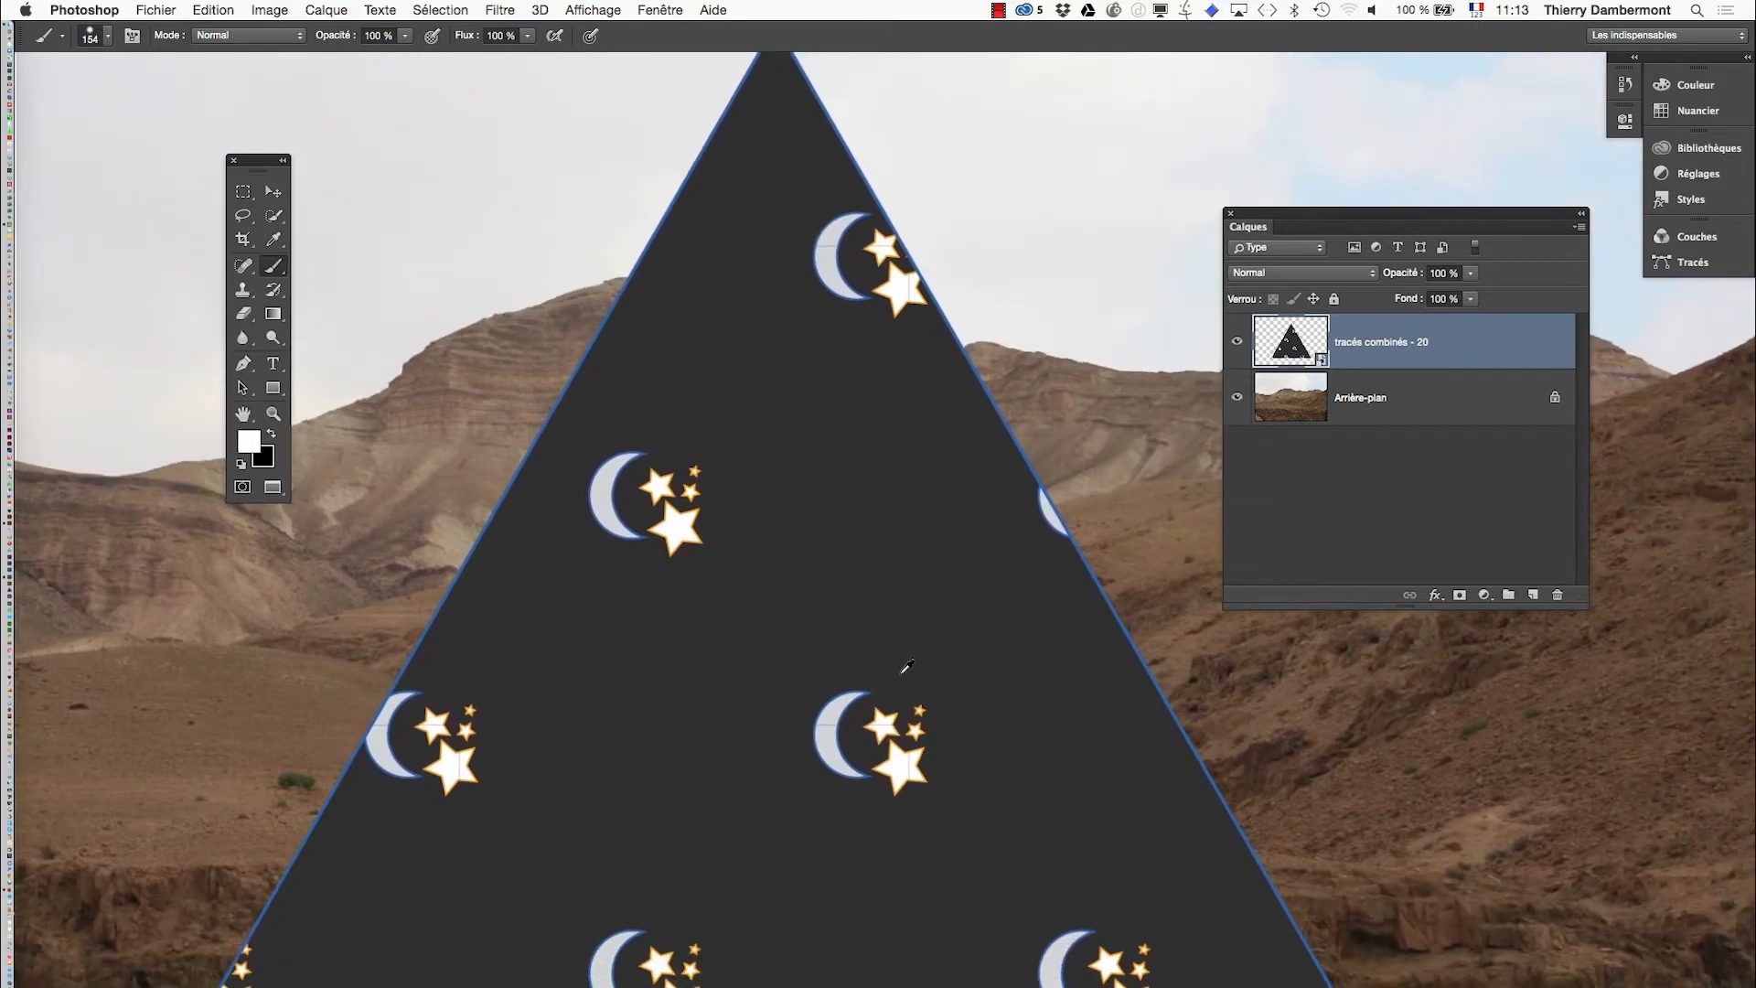
scroll(968, 724, "down", 2)
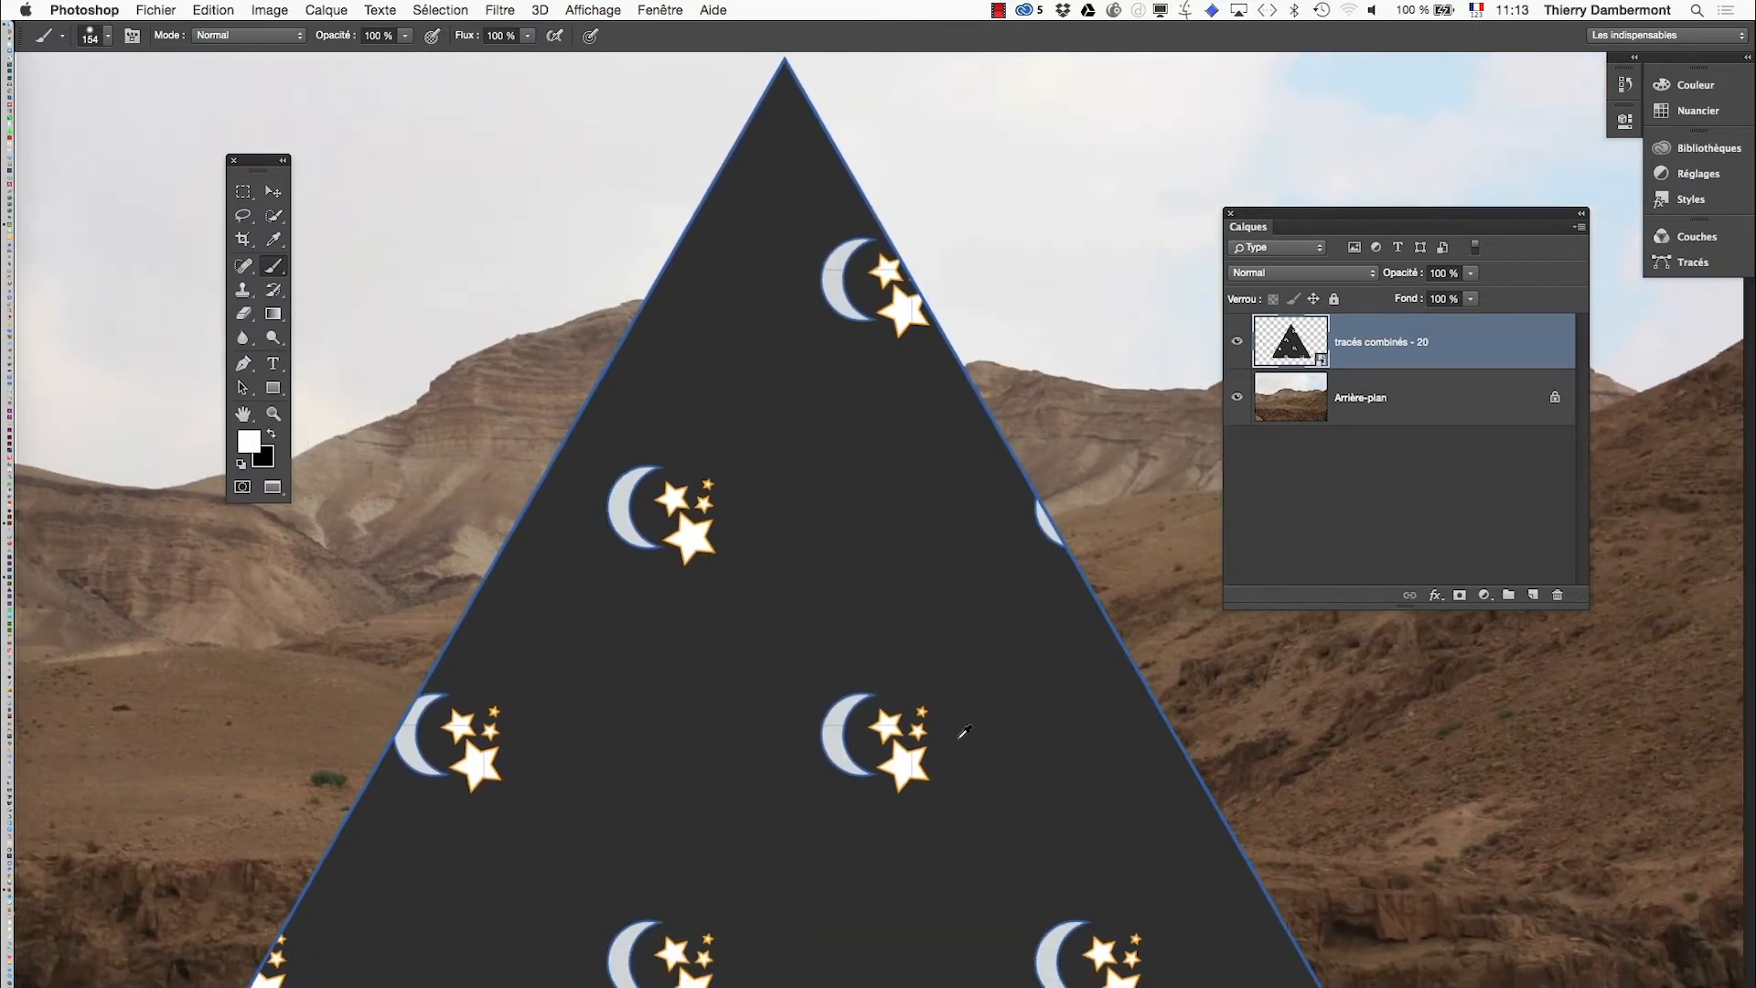
scroll(964, 731, "up", 6)
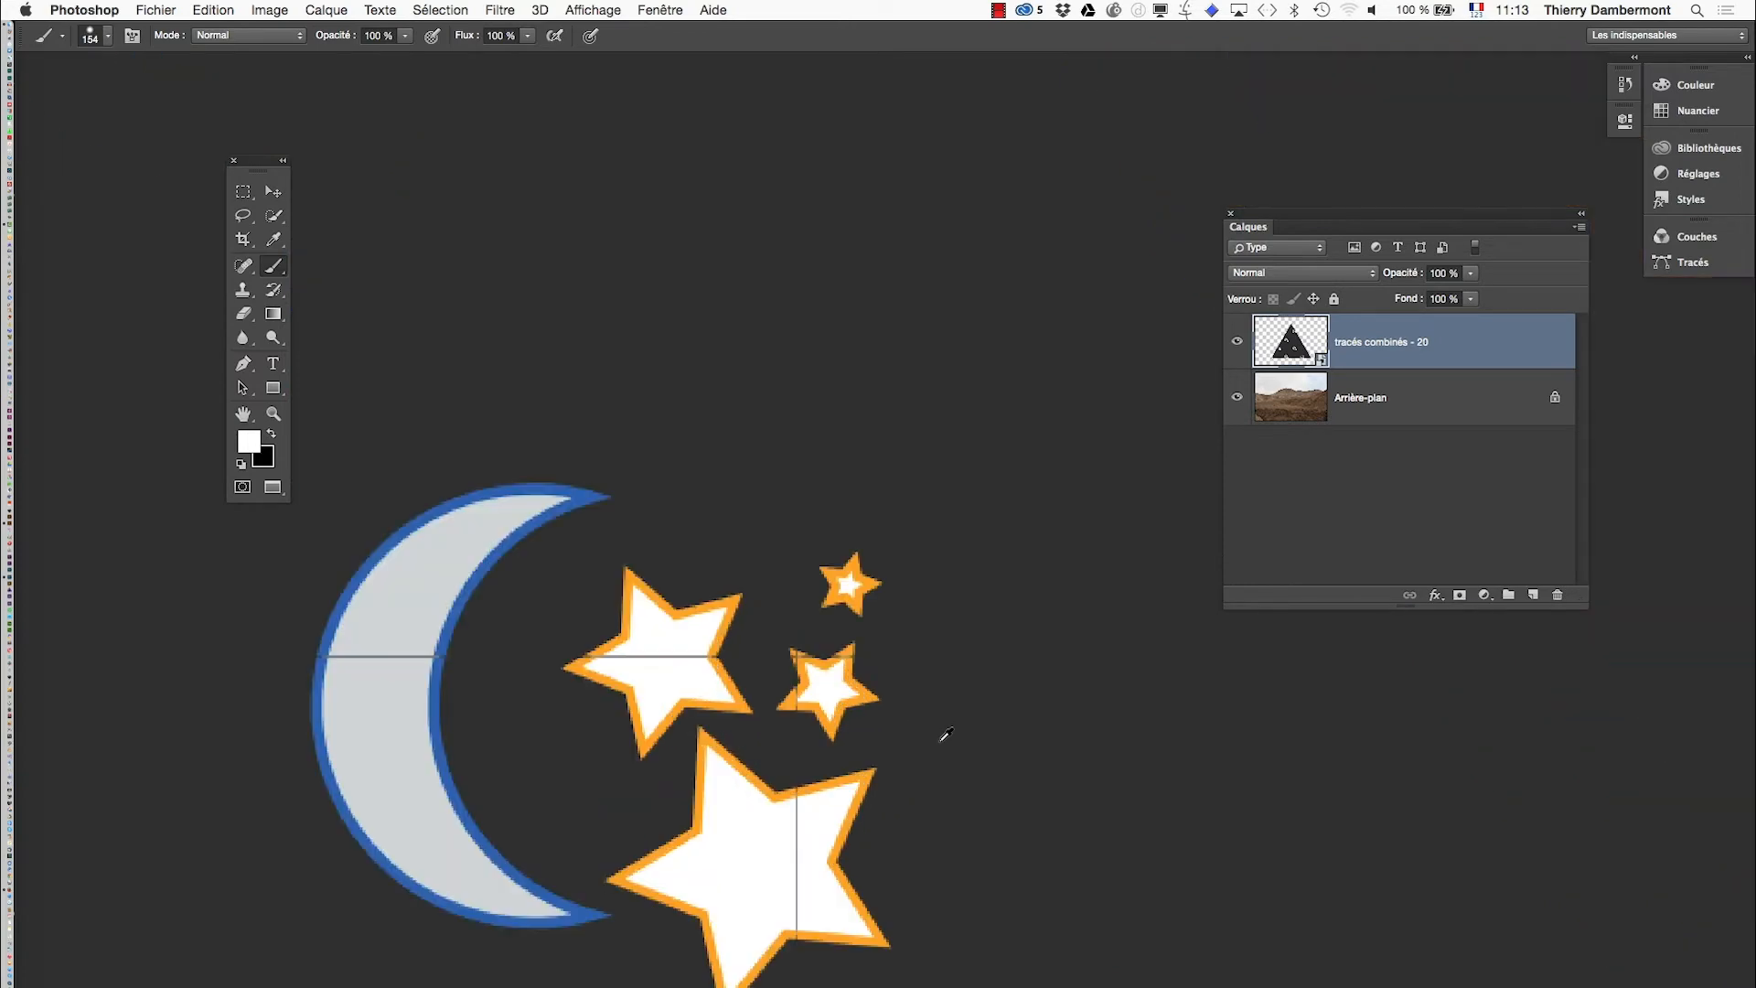
scroll(946, 734, "up", 2)
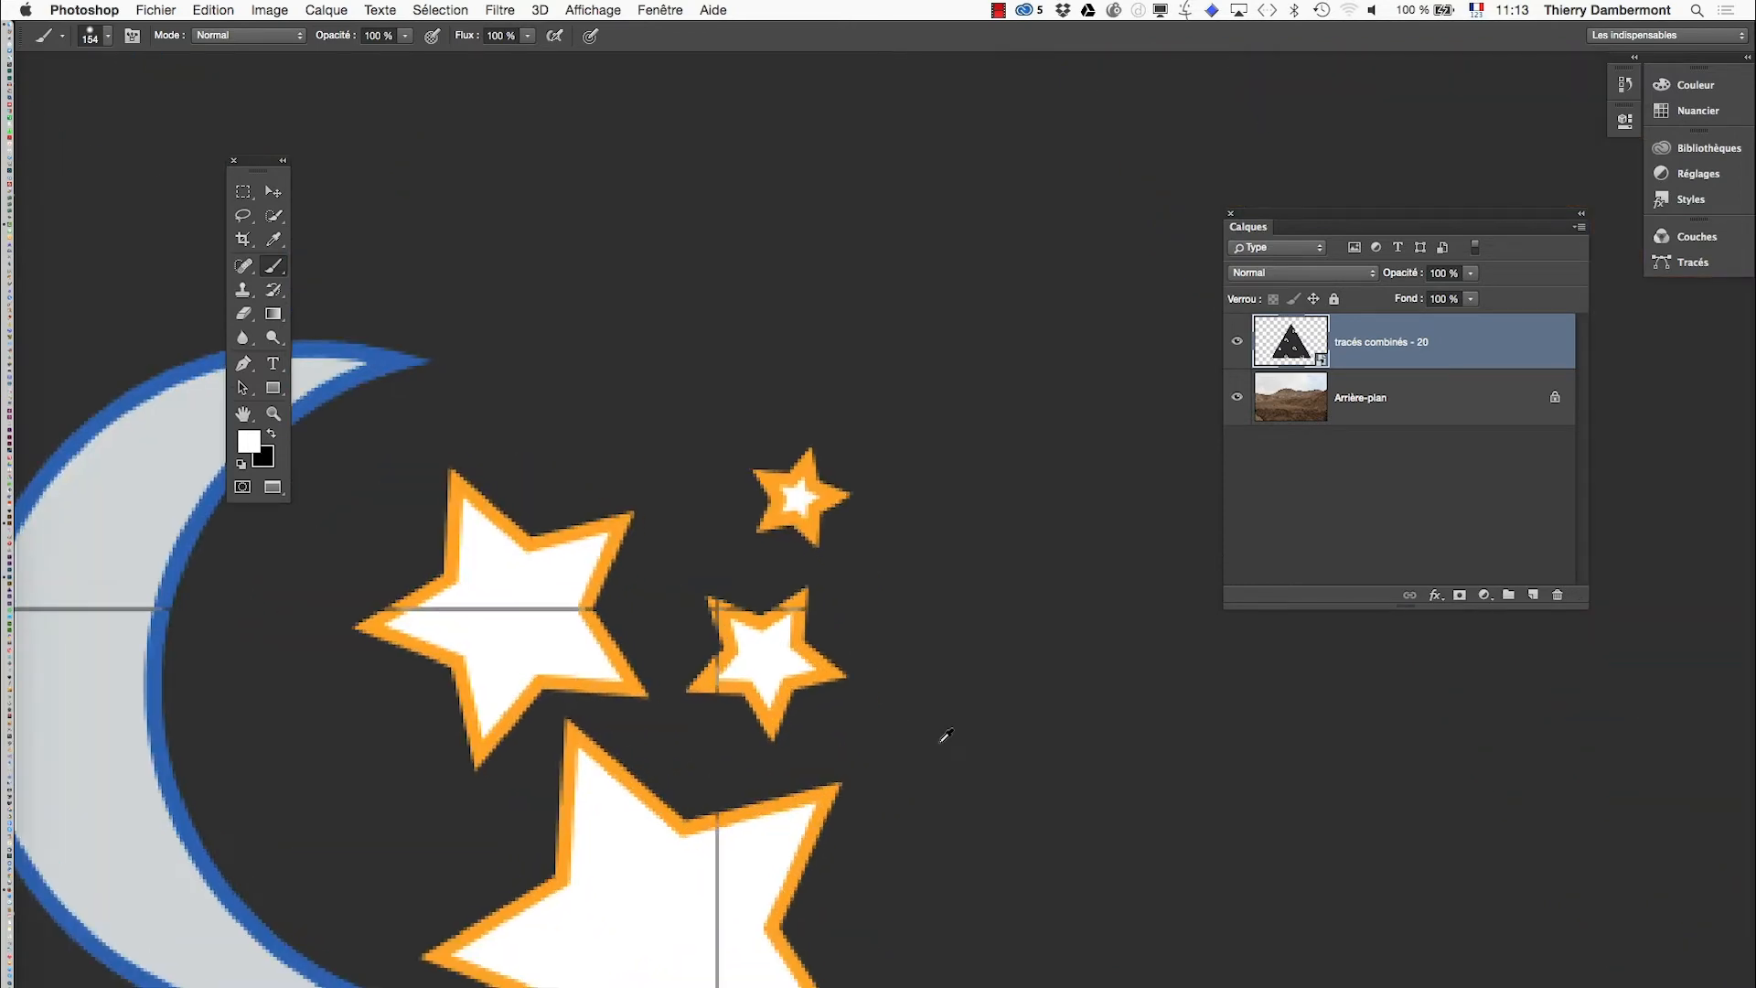
scroll(772, 672, "up", 3)
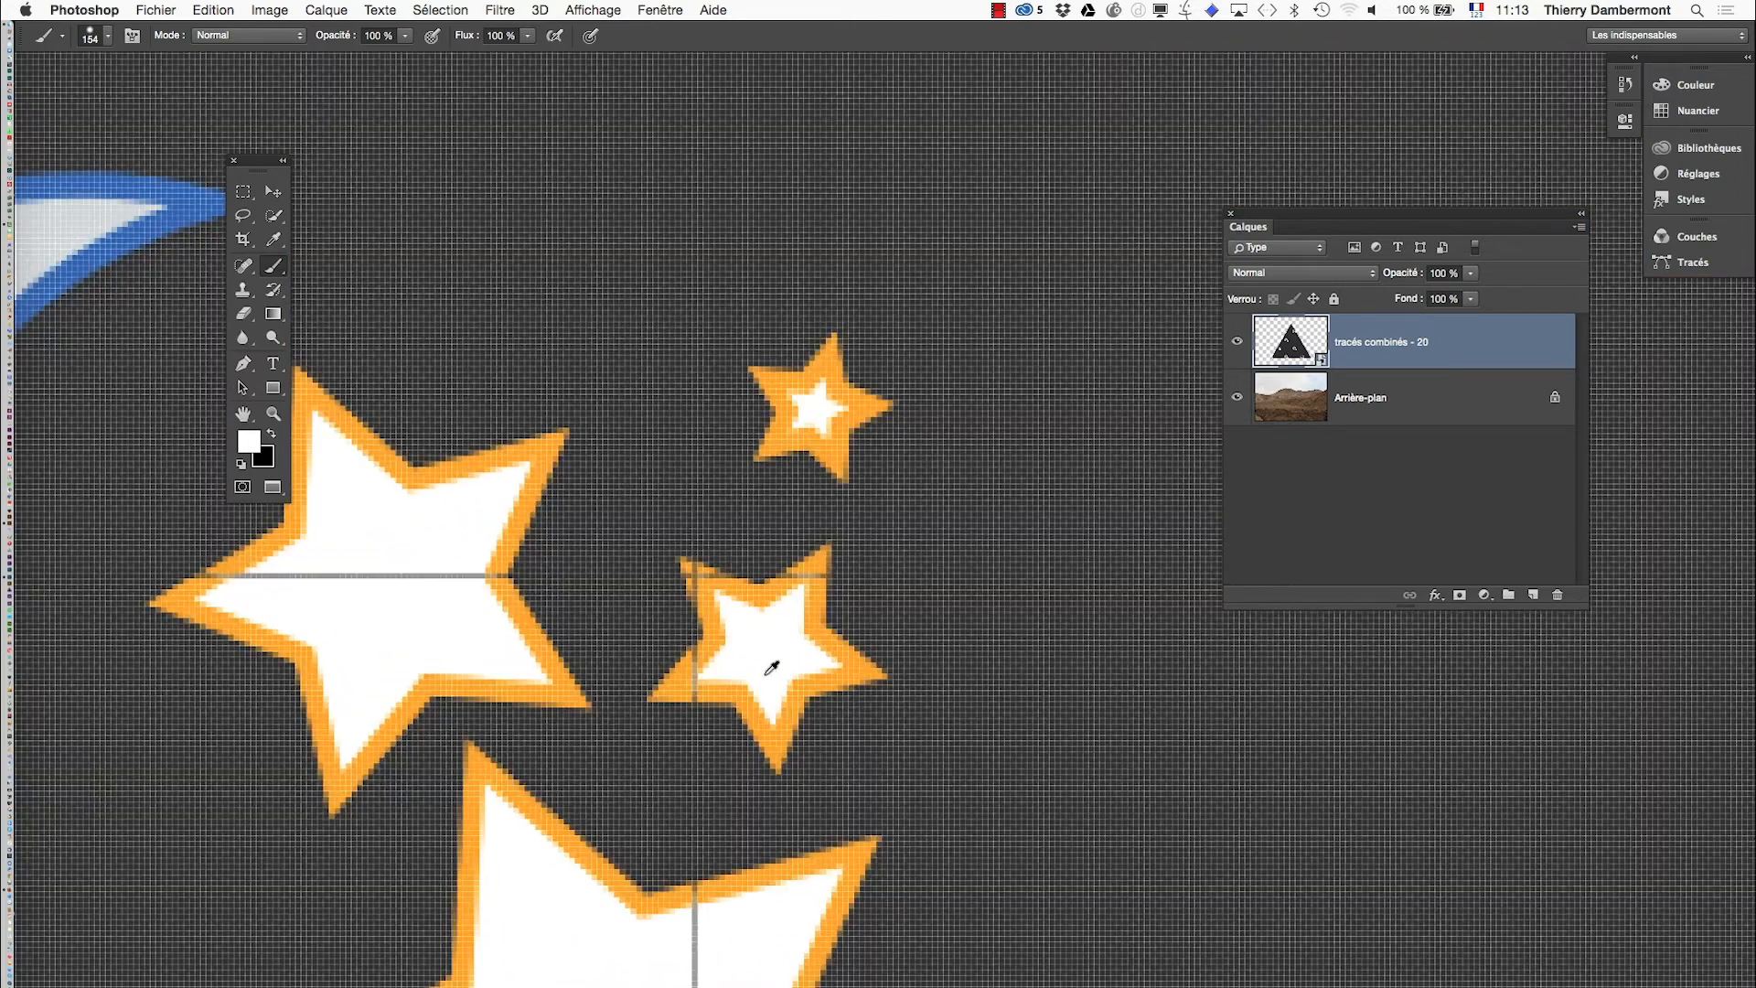
scroll(771, 668, "down", 3)
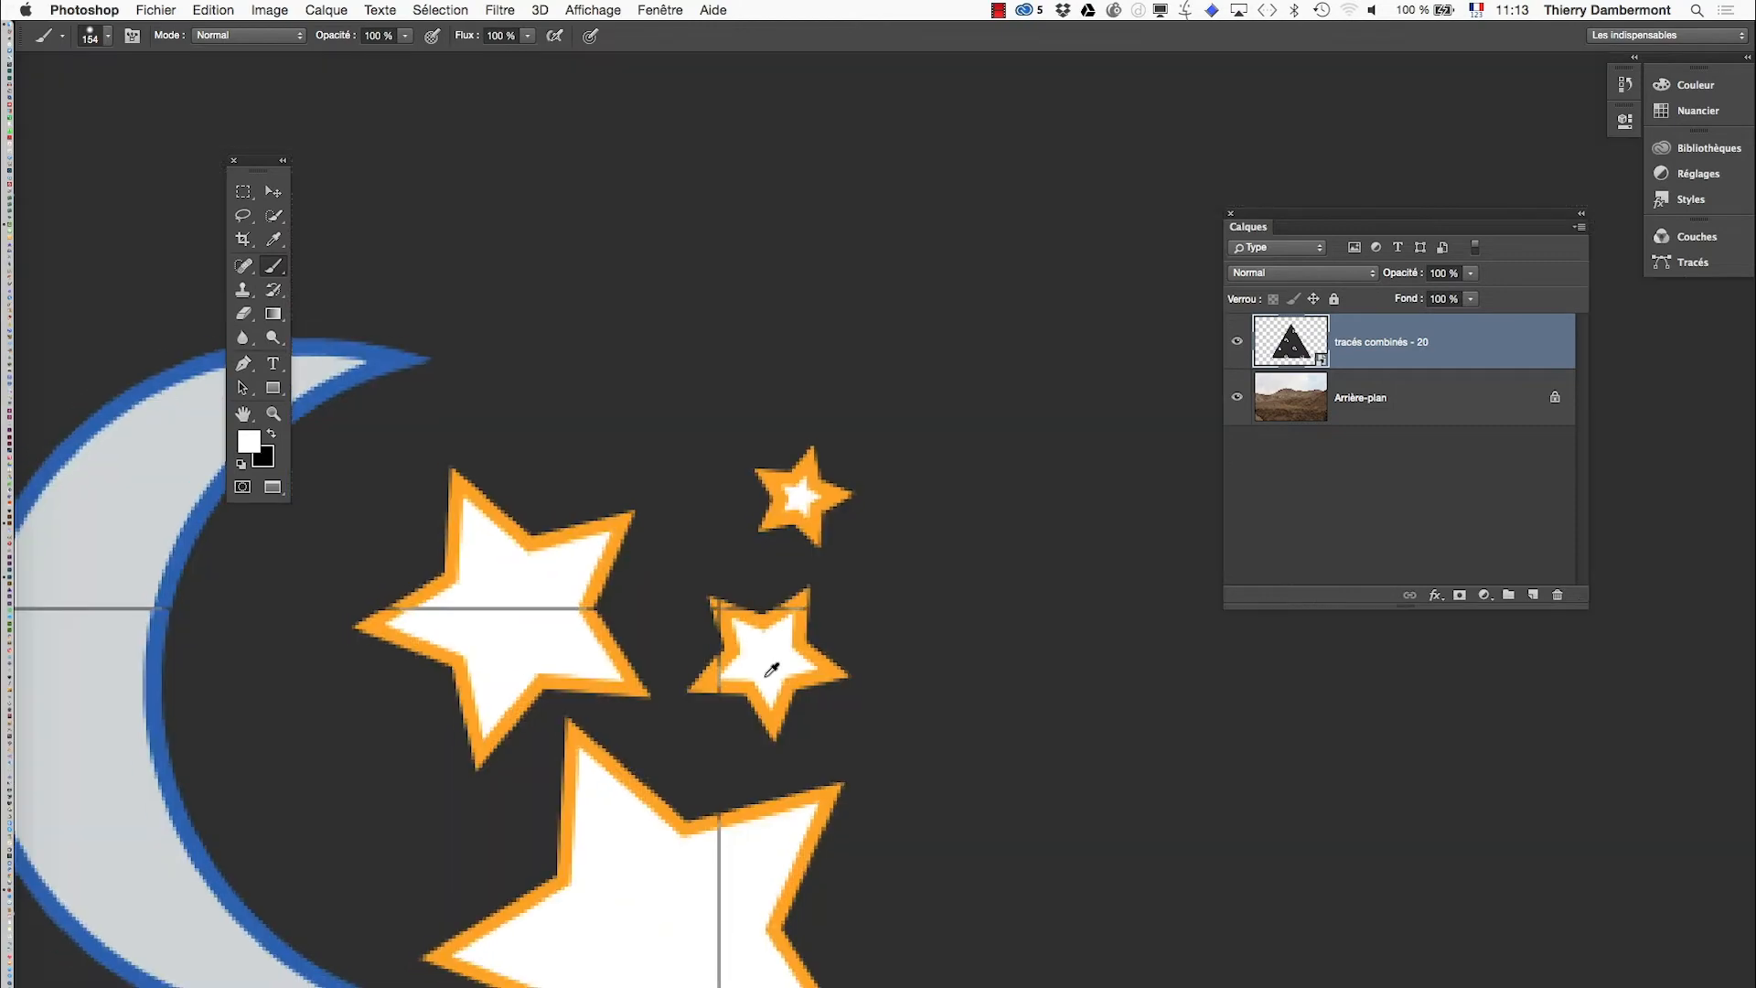
Step: Compare the whole enlarged triangle with a close-up of the star and outlined edge near its apex
scroll(772, 670, "down", 5)
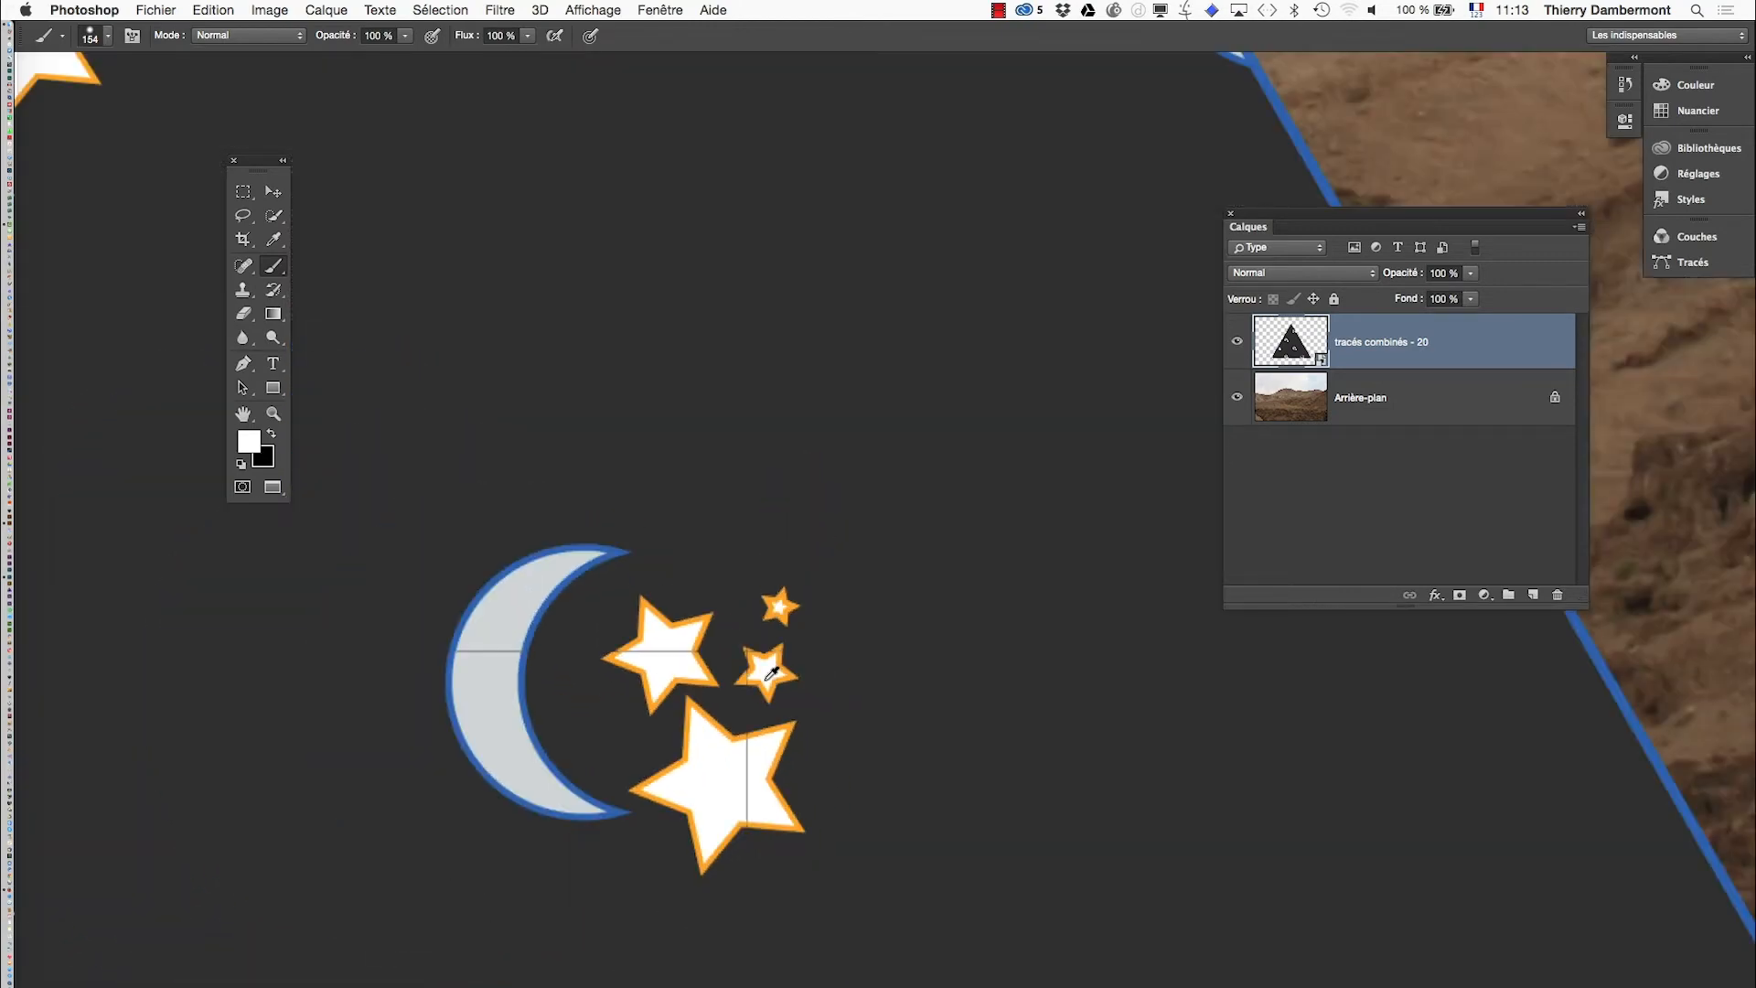
scroll(772, 672, "down", 5)
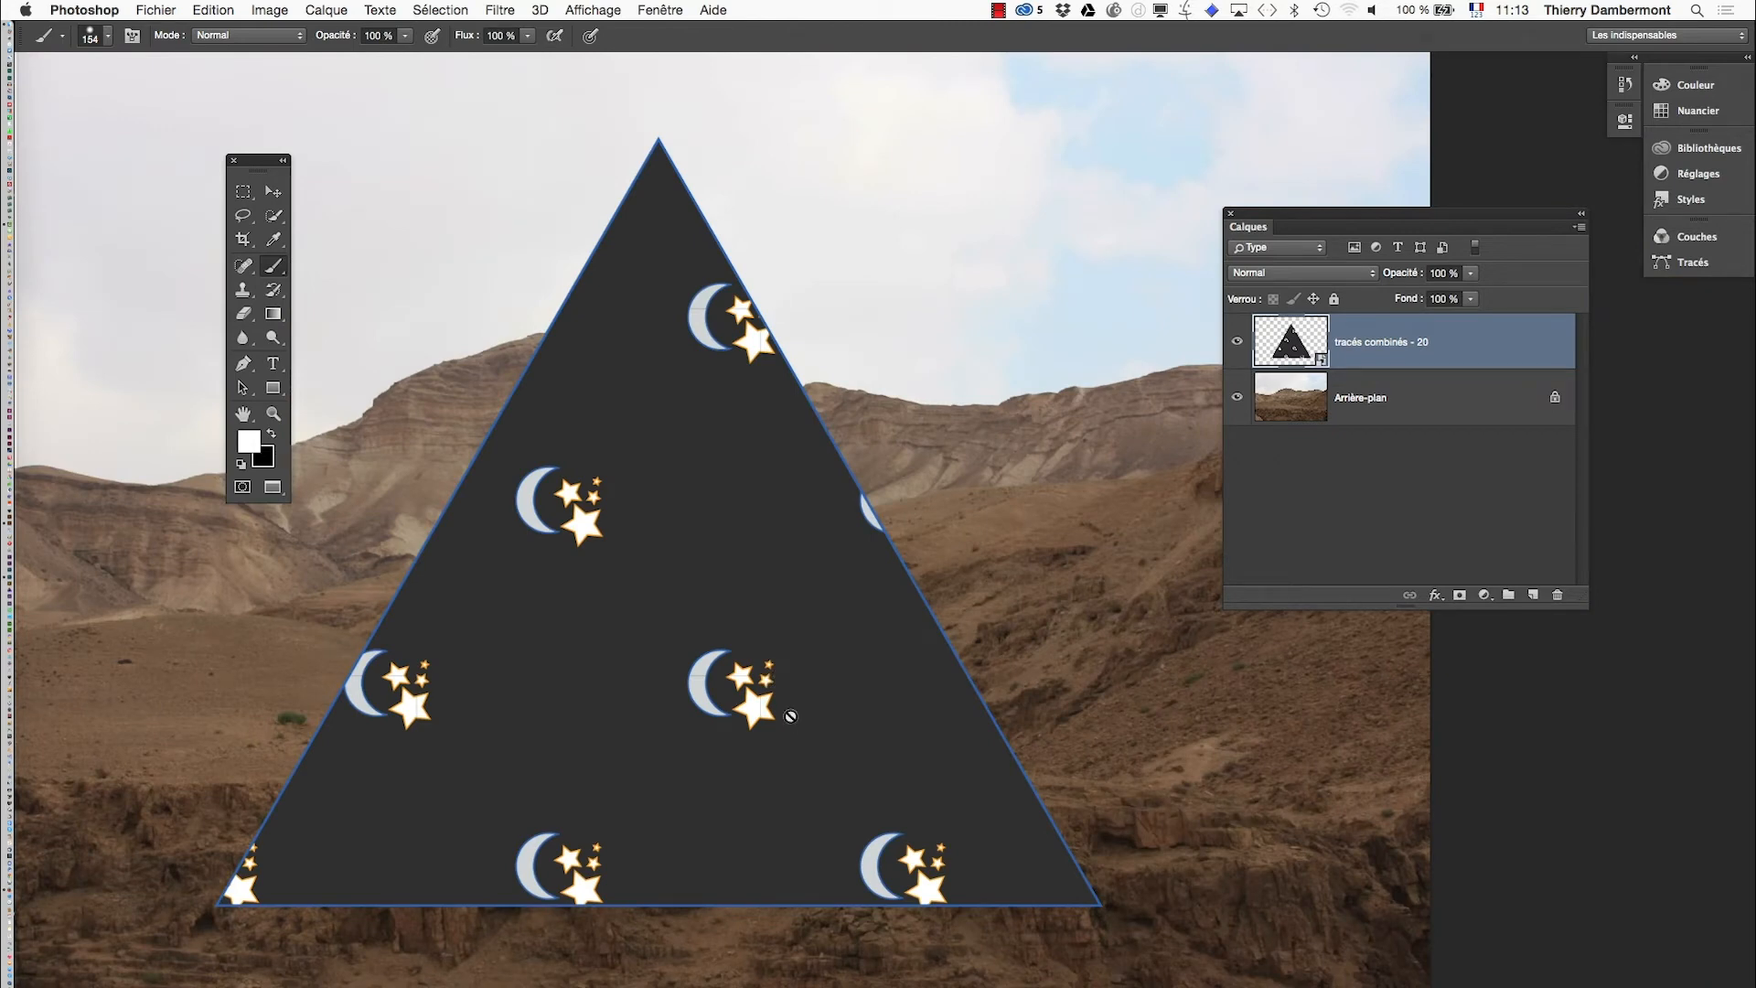
key("super+Tab")
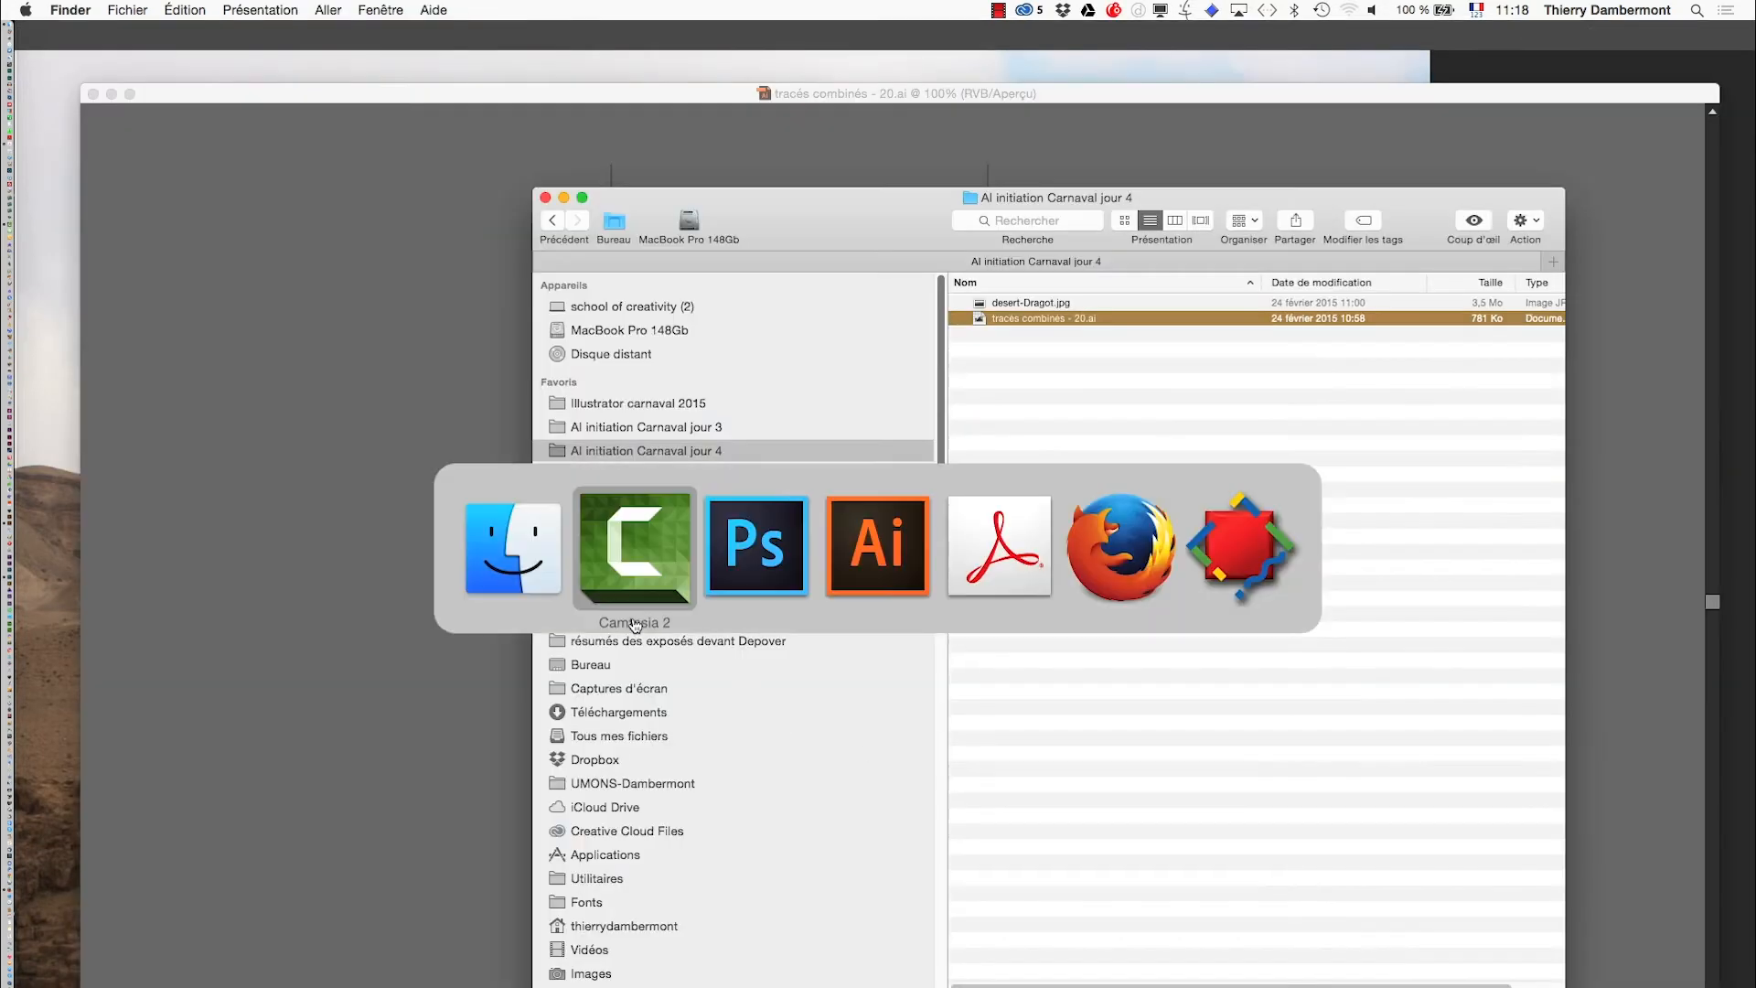
key("super+Tab")
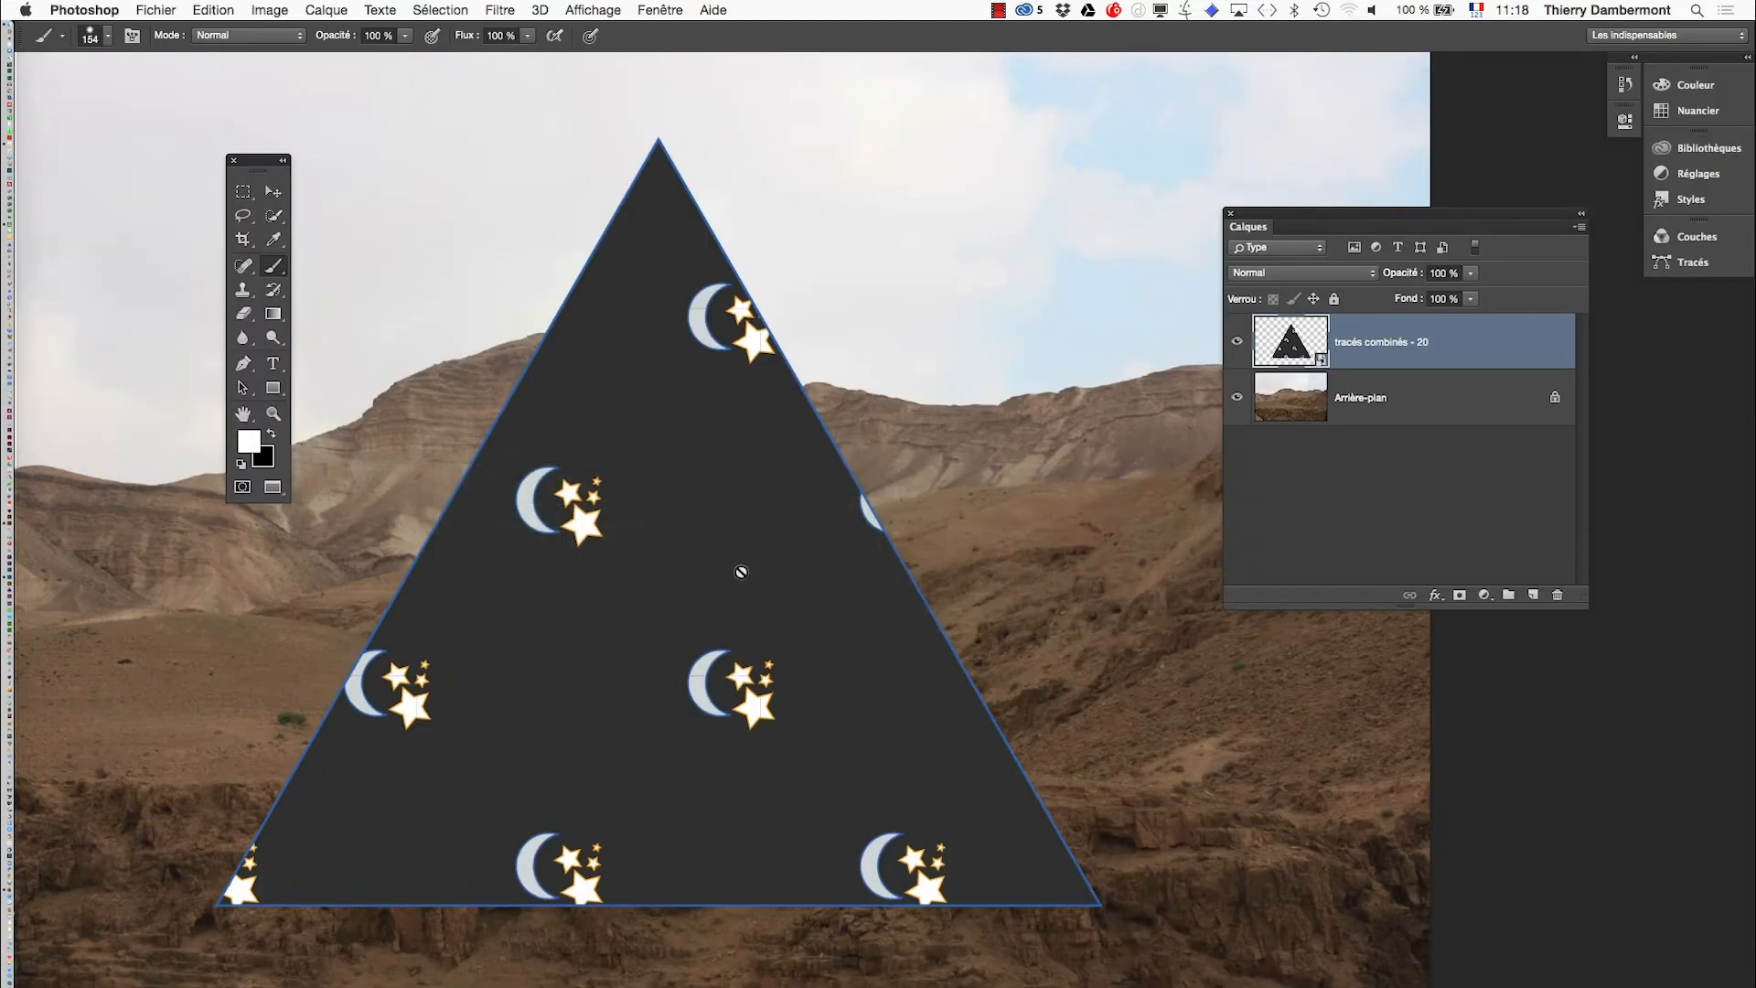
left_click_drag(740, 420, 867, 421)
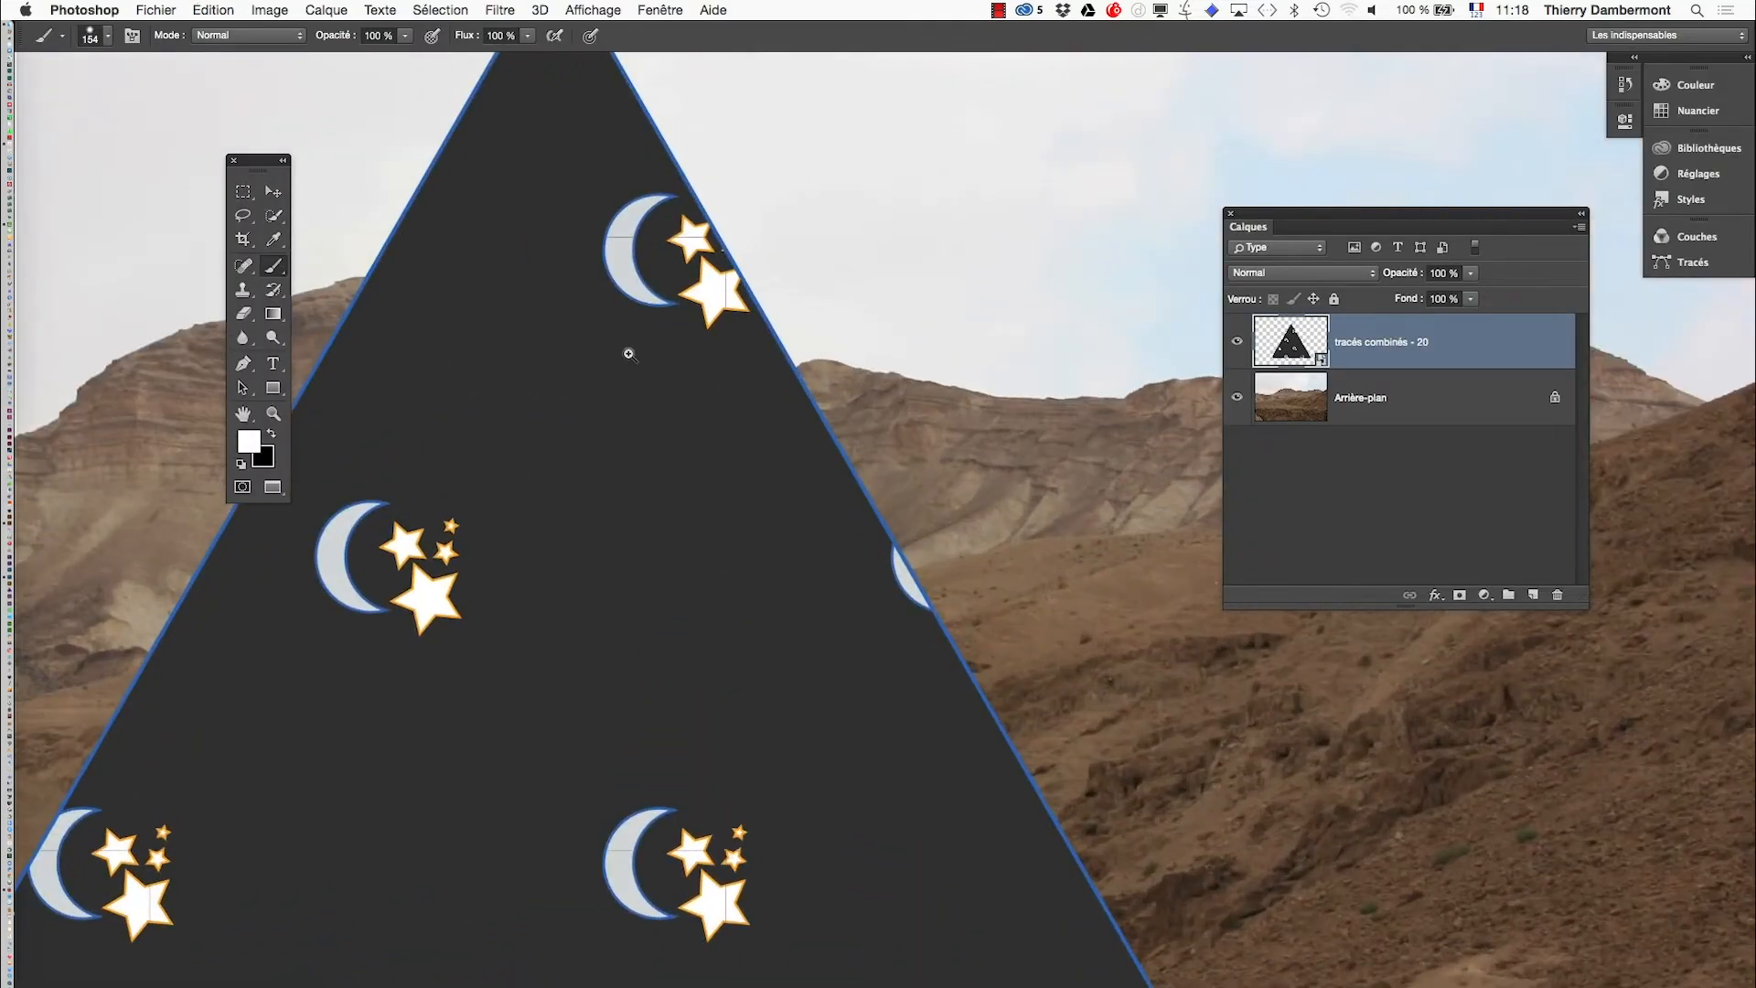
left_click(629, 305)
left_click(647, 293)
left_click(806, 290)
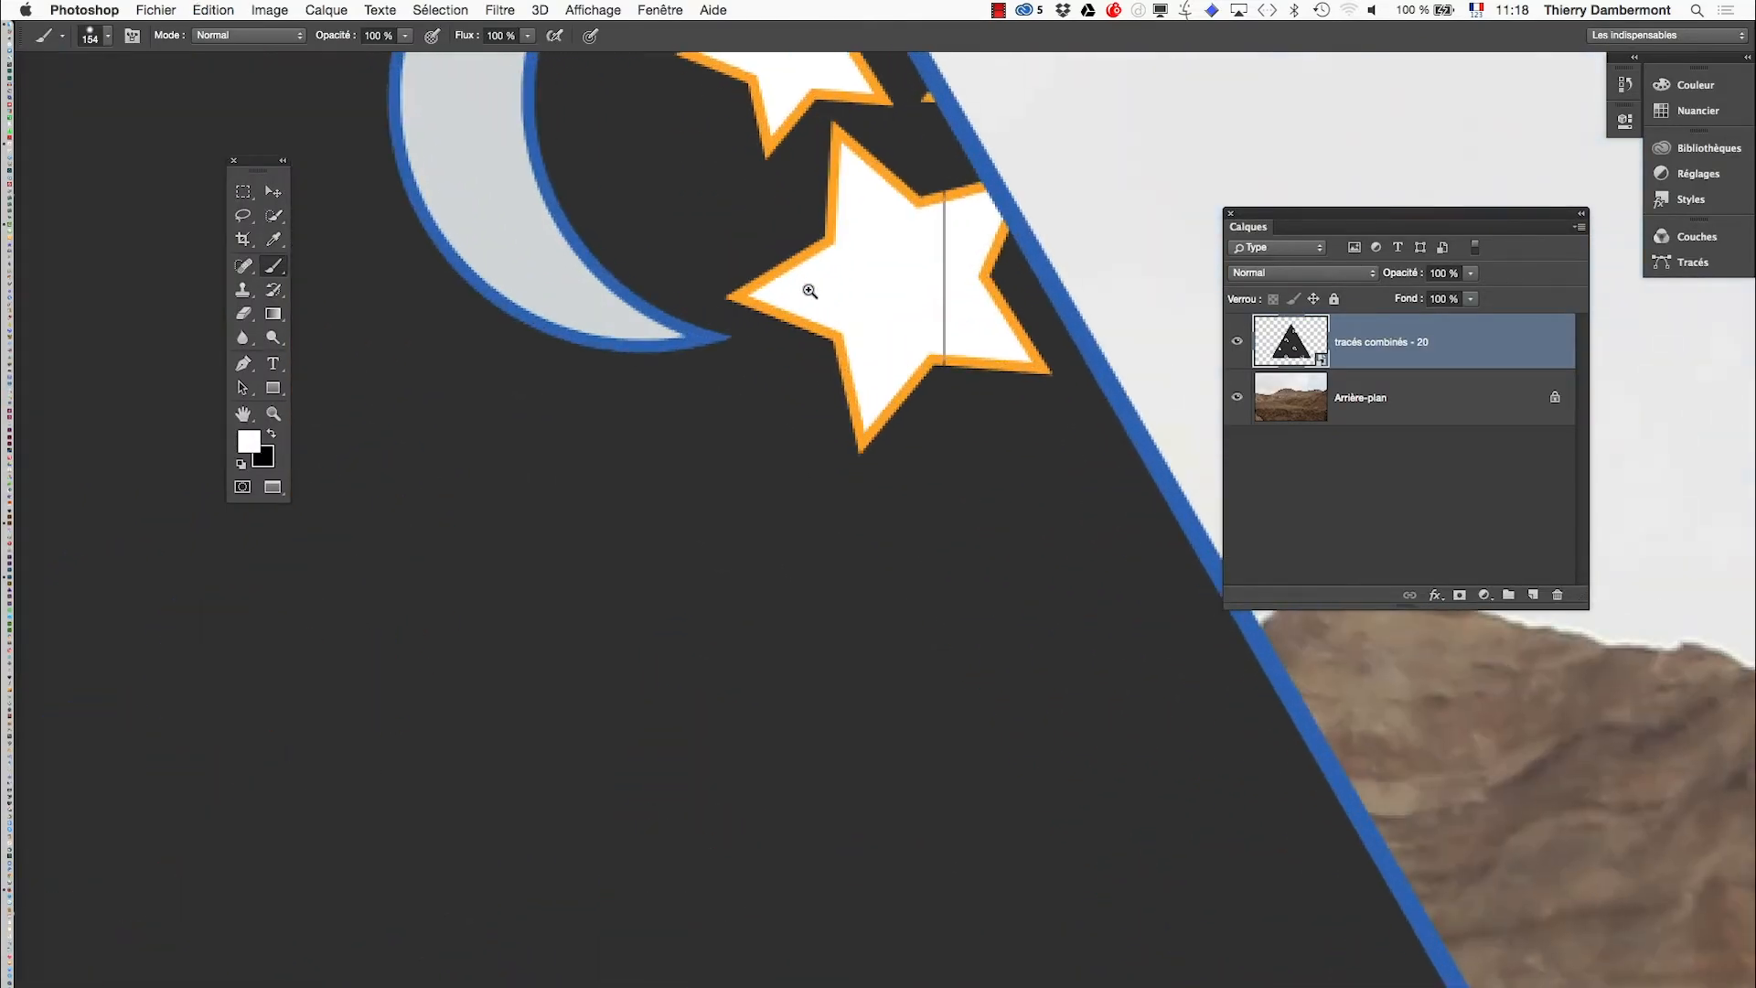
left_click_drag(769, 225, 864, 518)
Step: Examine the upper motif at decreasing magnification until the whole triangle is seen within the desert photo
left_click(851, 492, "alt")
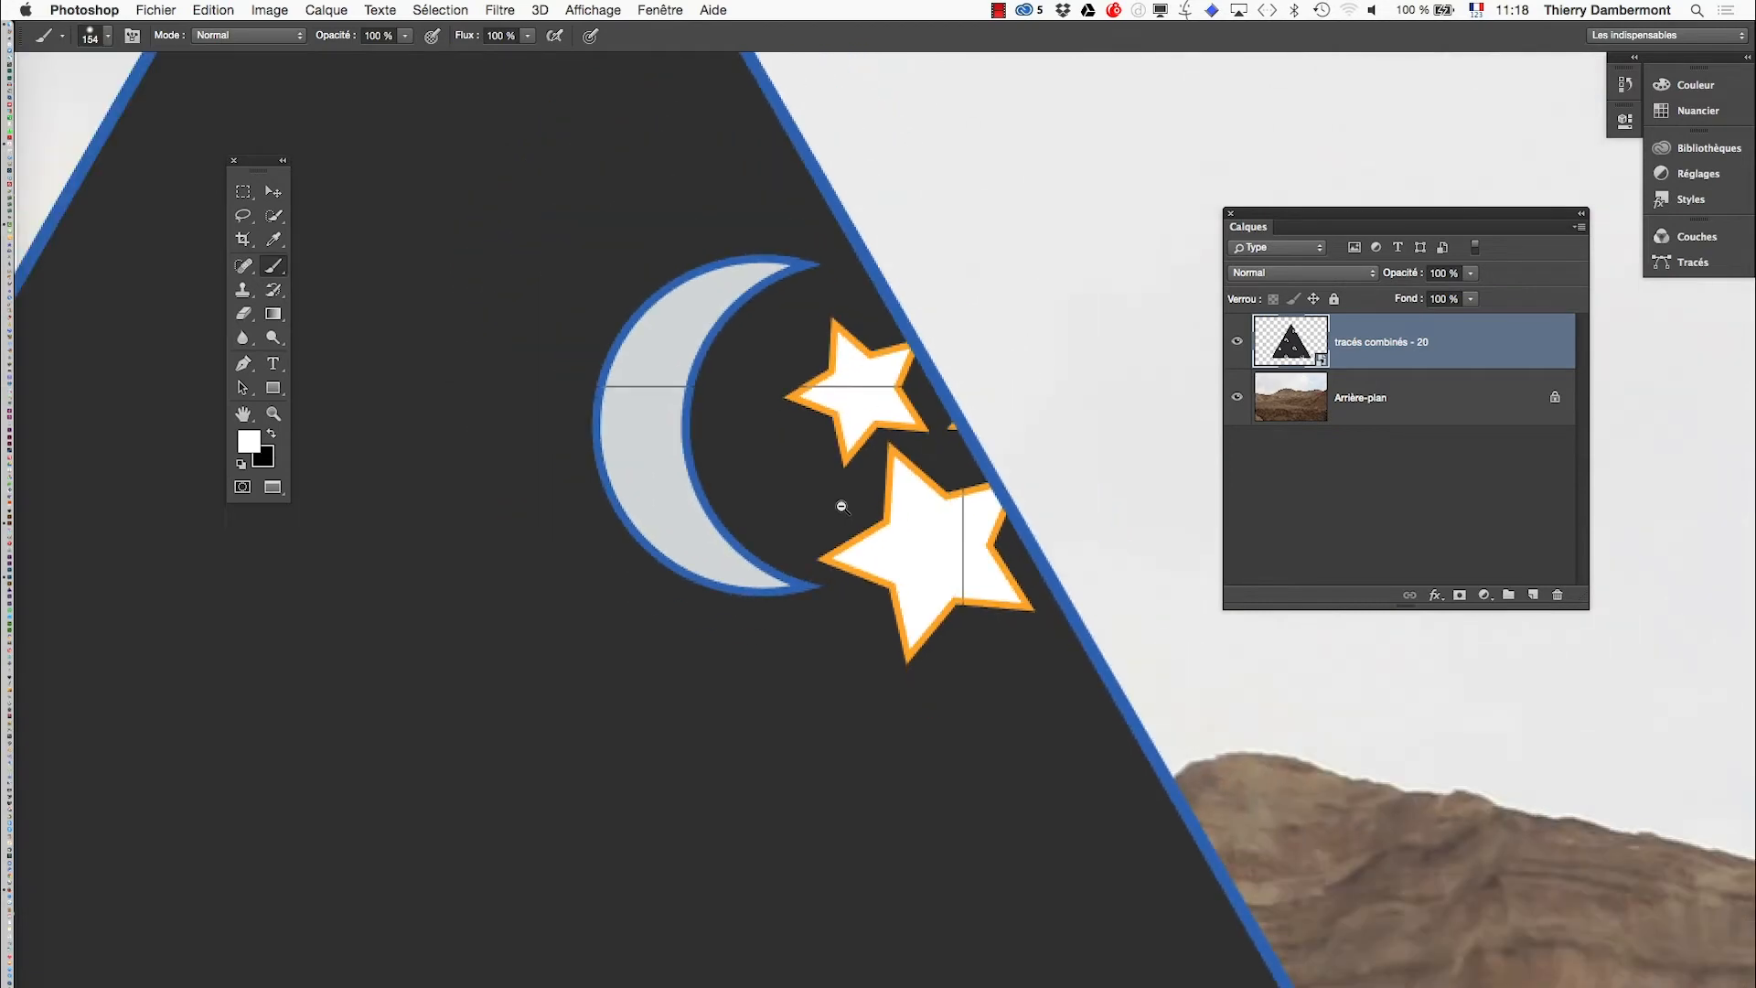
left_click(851, 503, "alt")
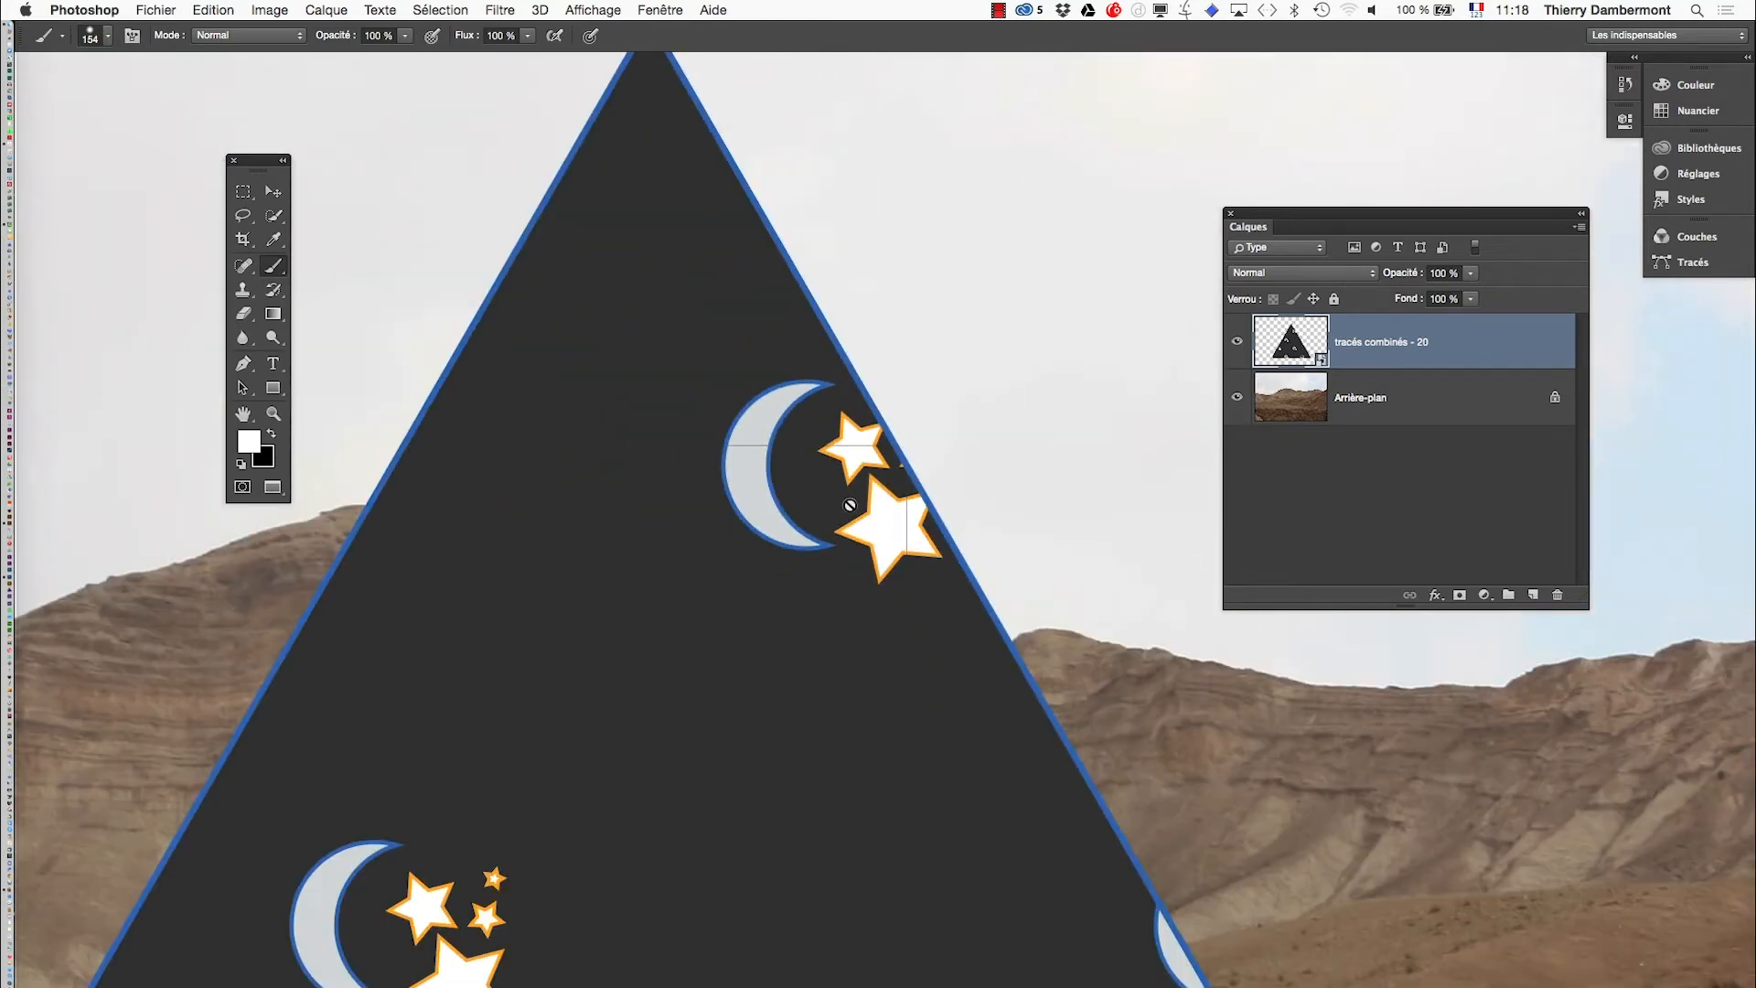
left_click(865, 546, "alt")
left_click(883, 682, "alt")
left_click(880, 743, "alt")
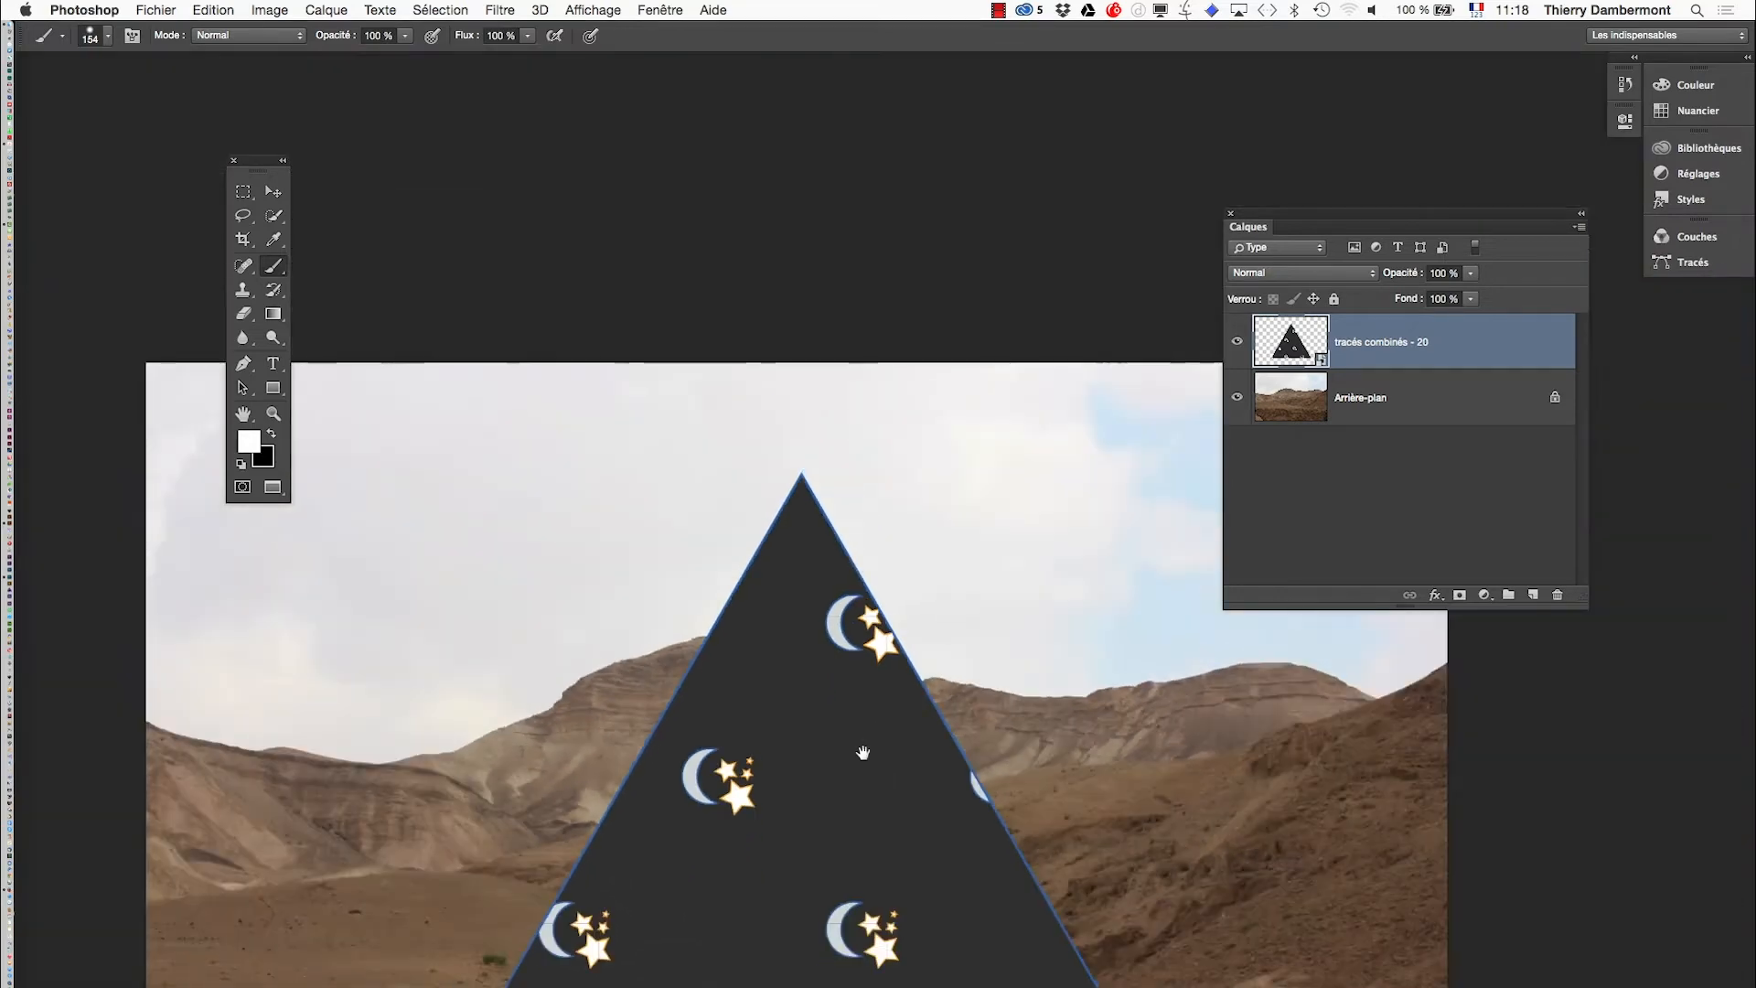
left_click_drag(832, 777, 783, 553)
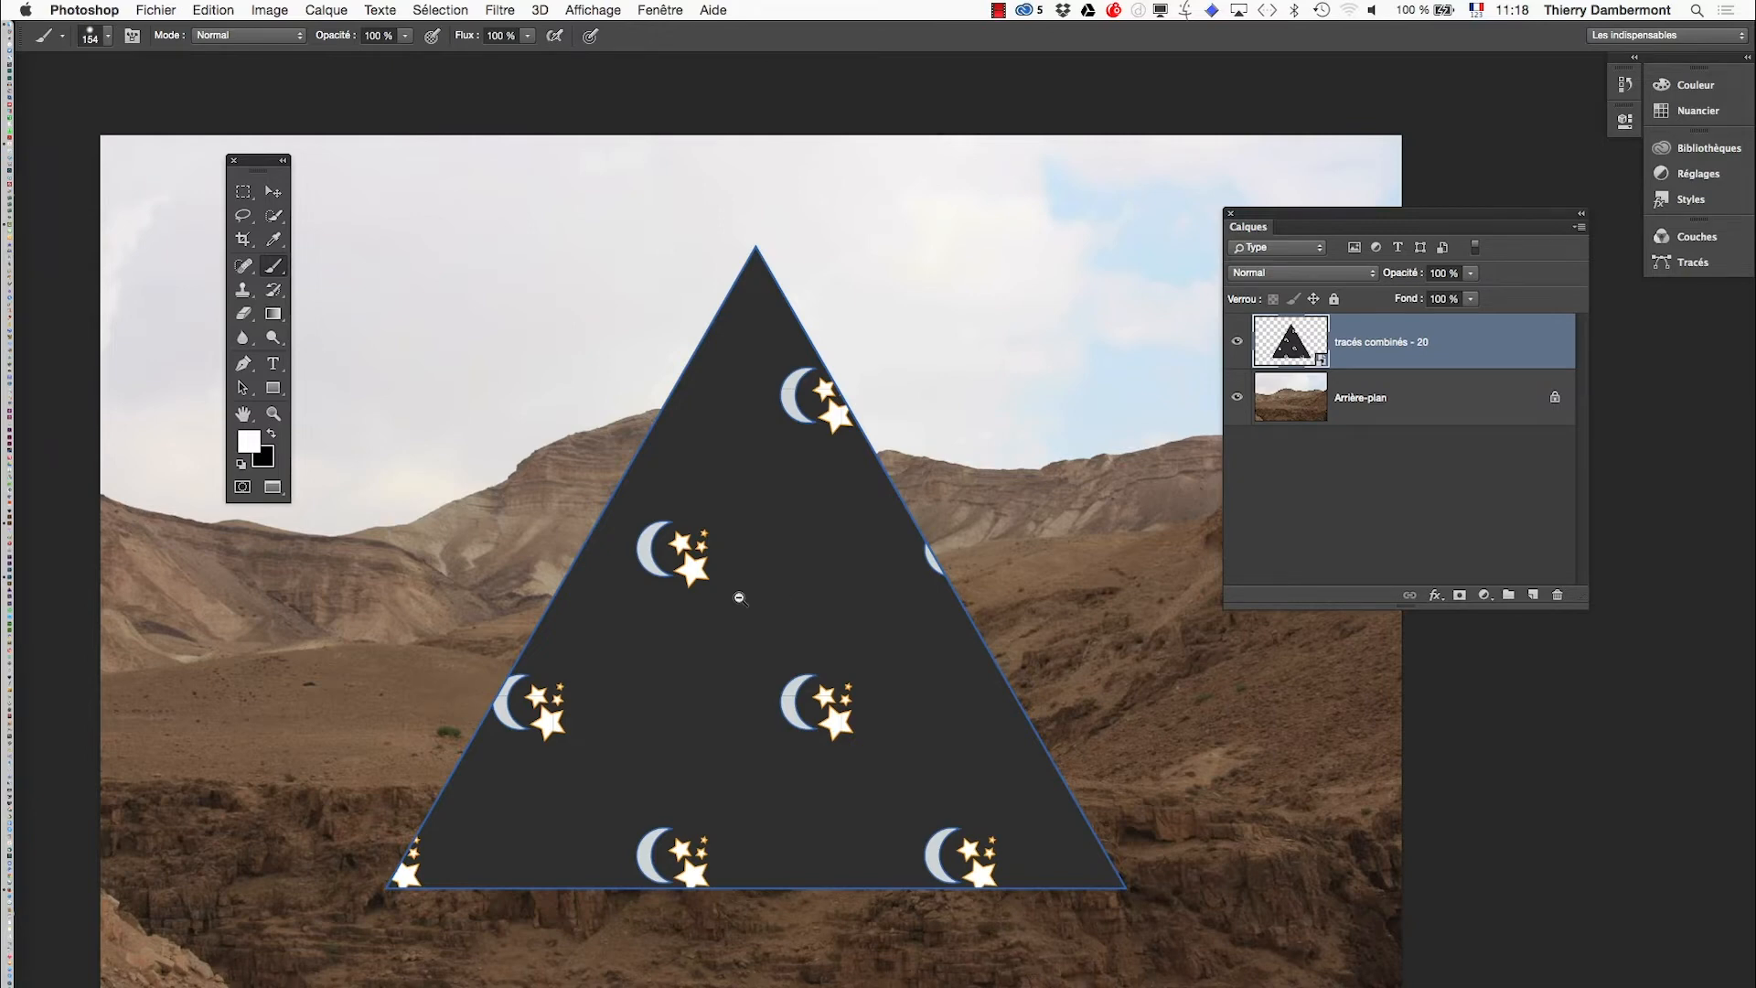
scroll(737, 588, "down", 1)
Step: Switch to Illustrator, hide the other applications, and export tracés combinés - 20 in Photoshop (psd) format
key("super+Tab")
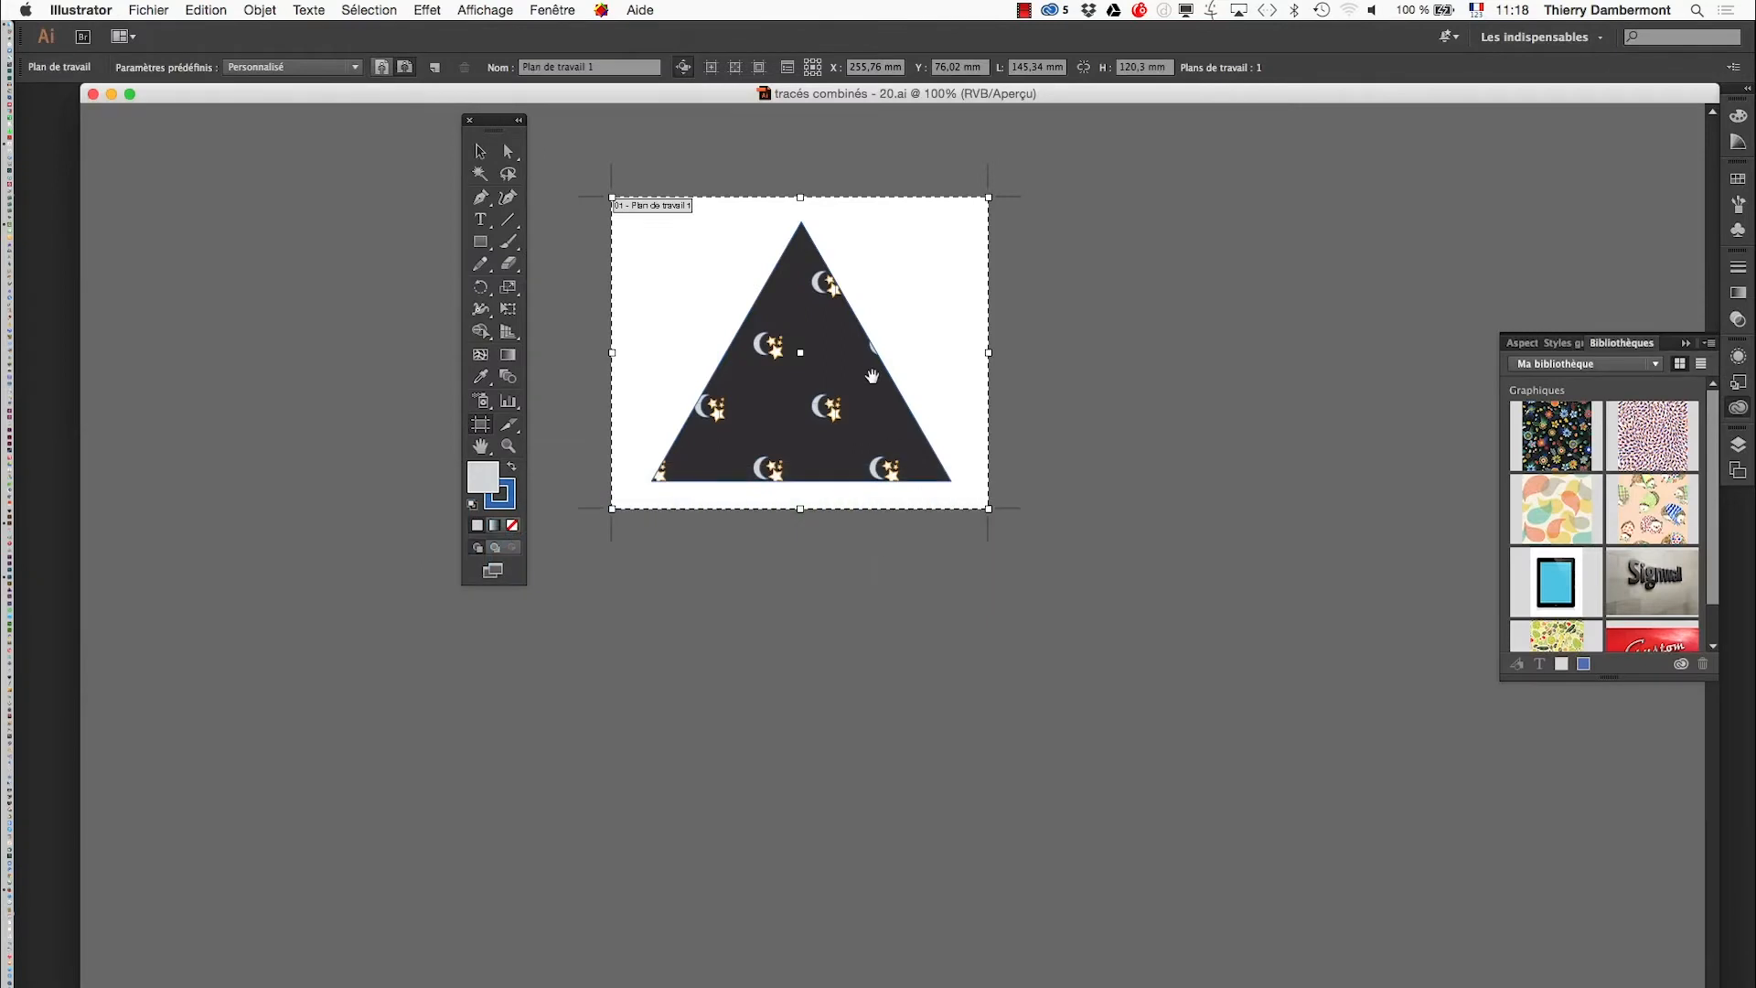
left_click_drag(872, 376, 854, 531)
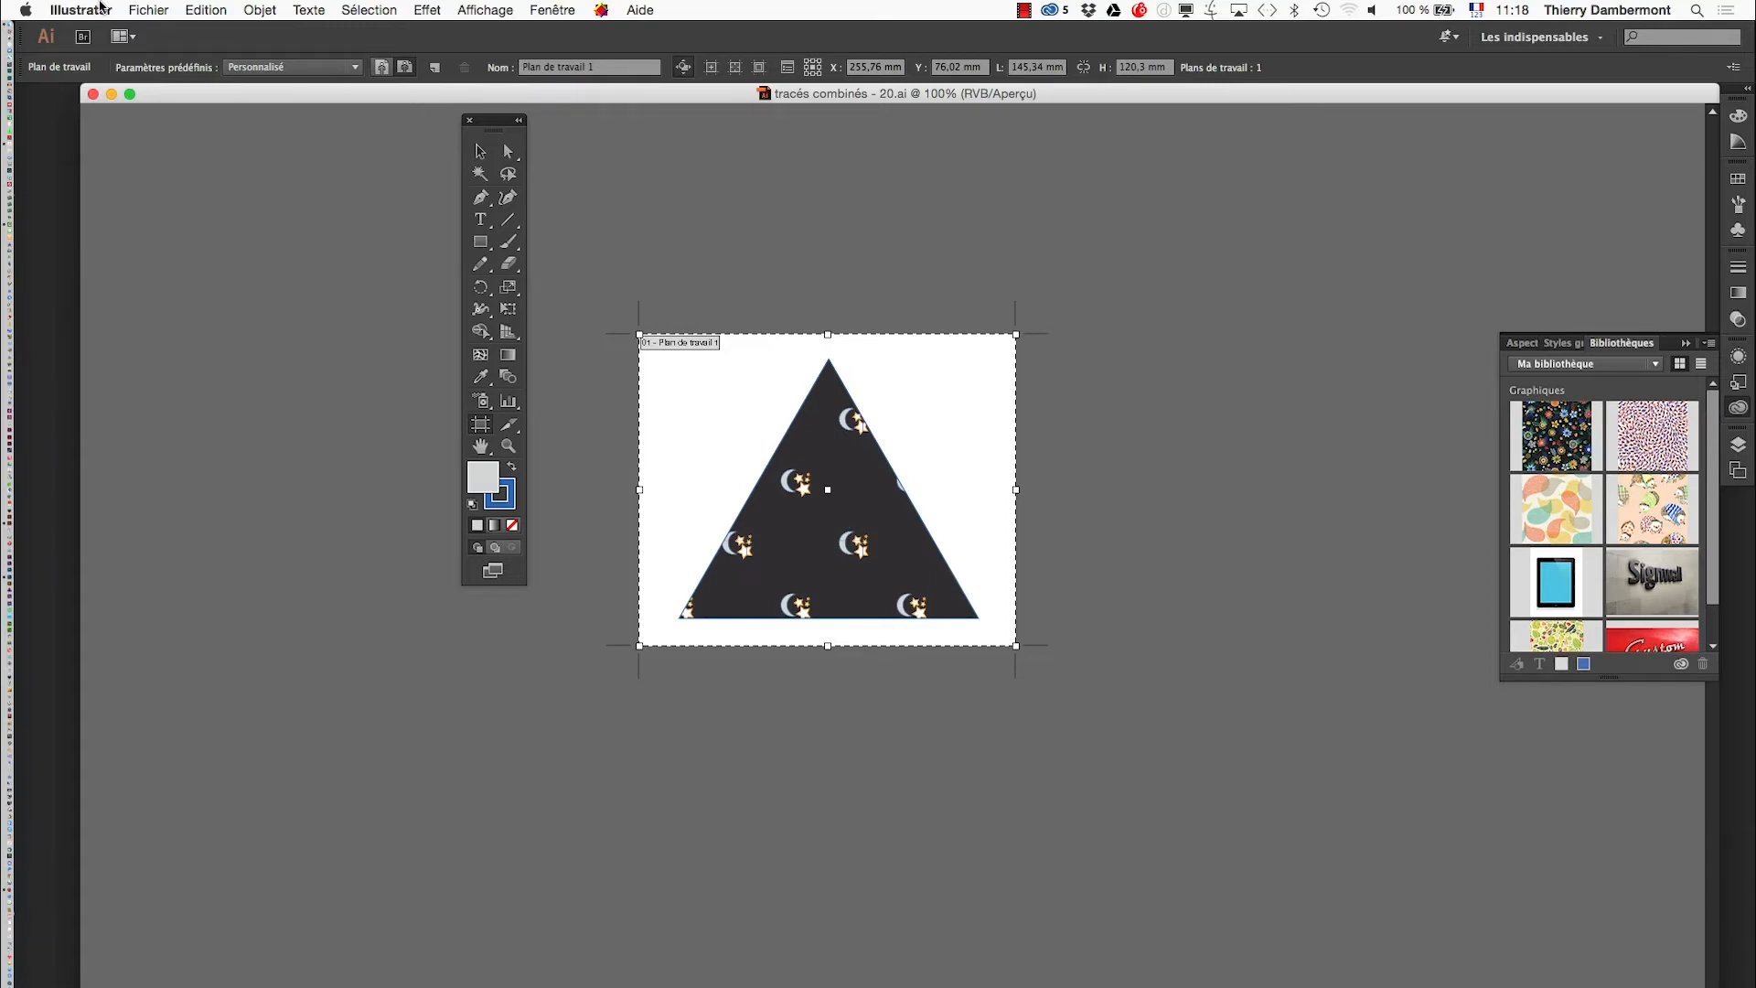
key("alt+super+h")
left_click(148, 10)
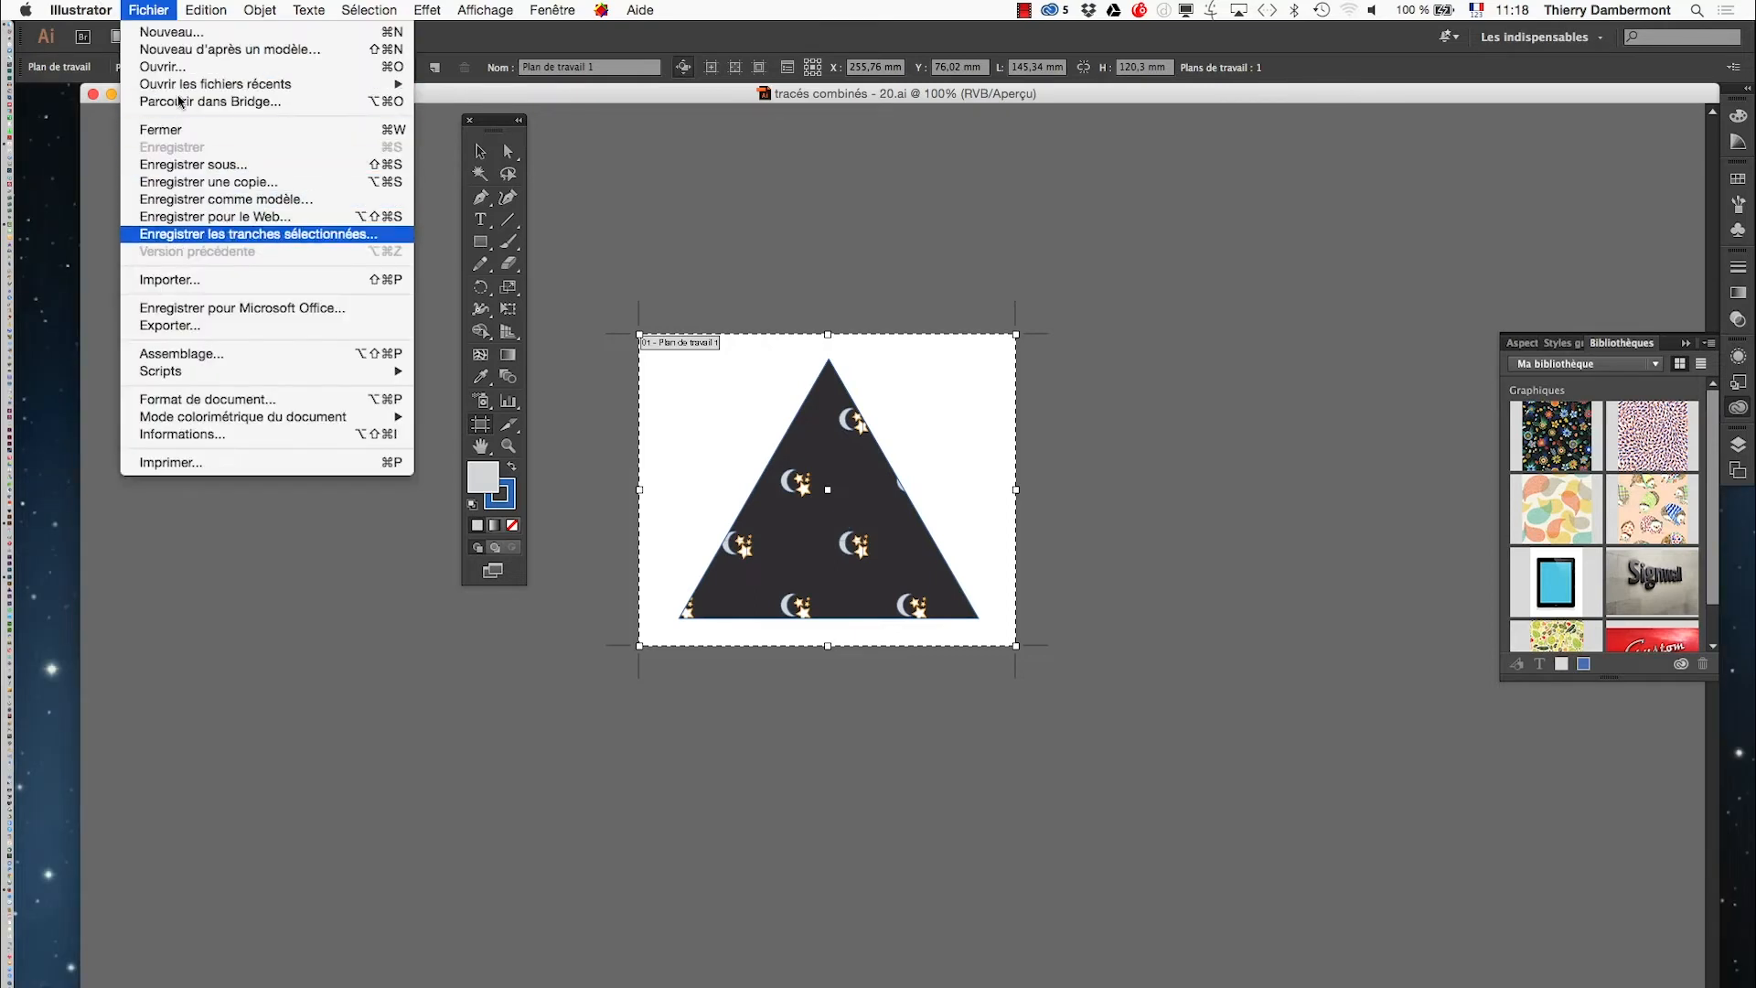
left_click(233, 329)
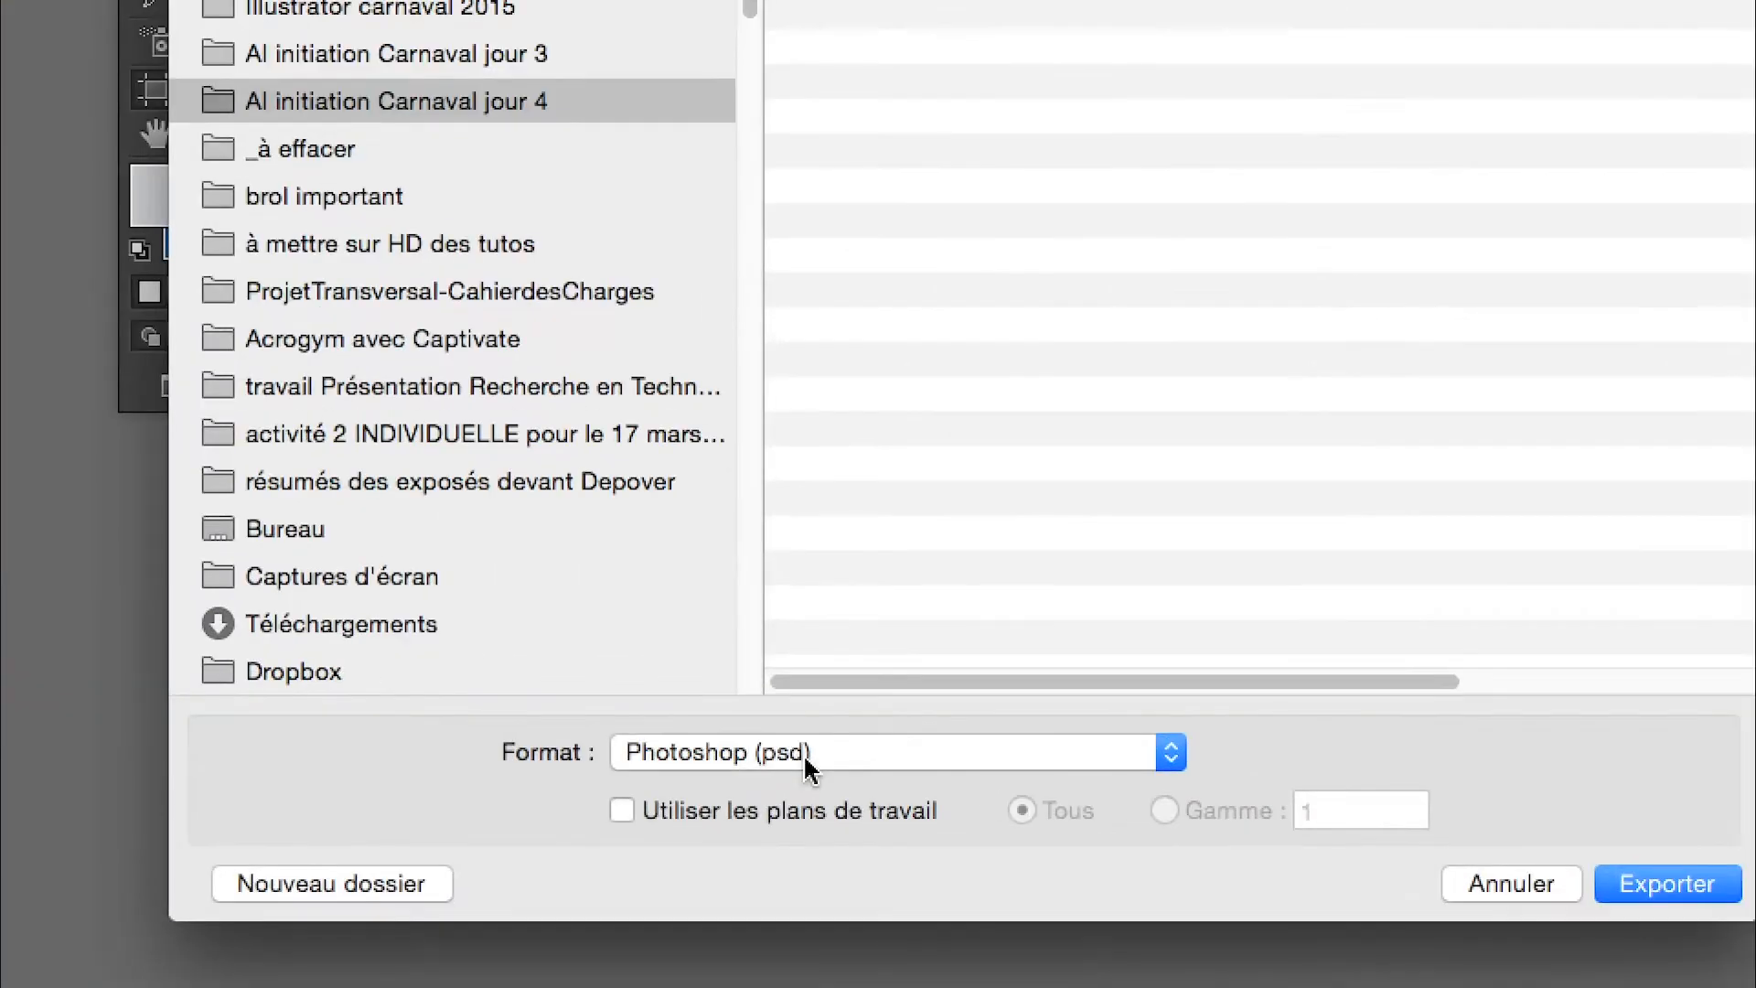
left_click(804, 755)
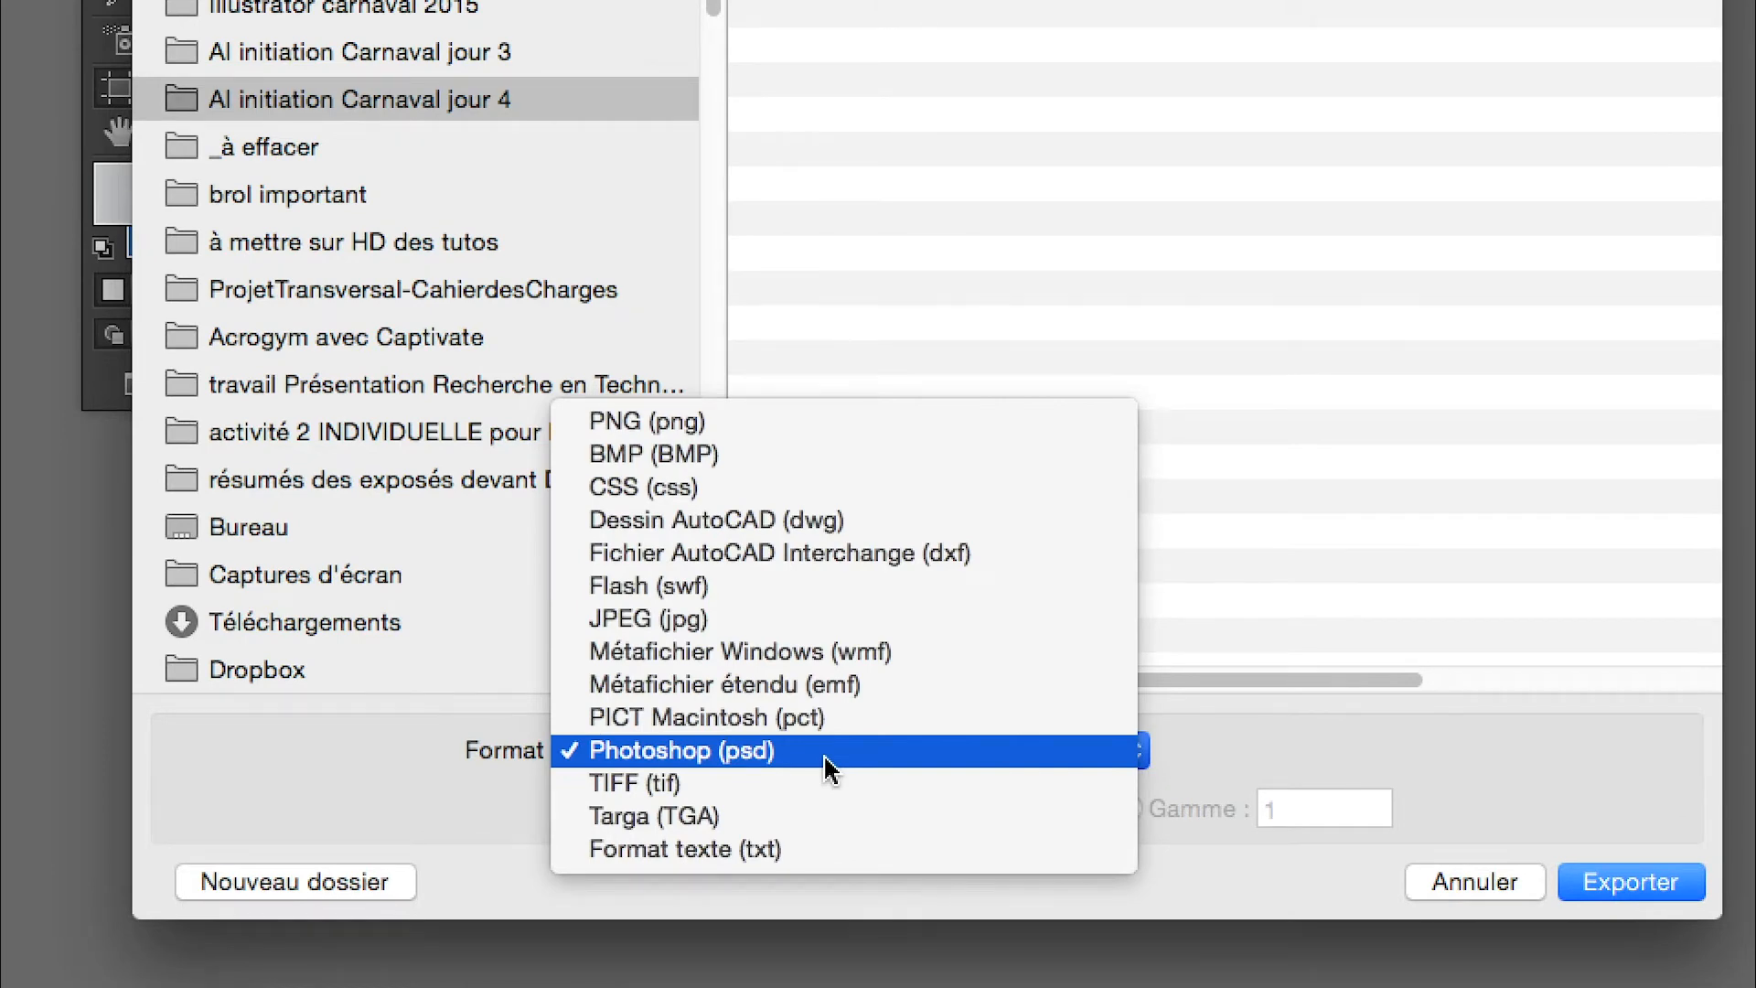
left_click(824, 757)
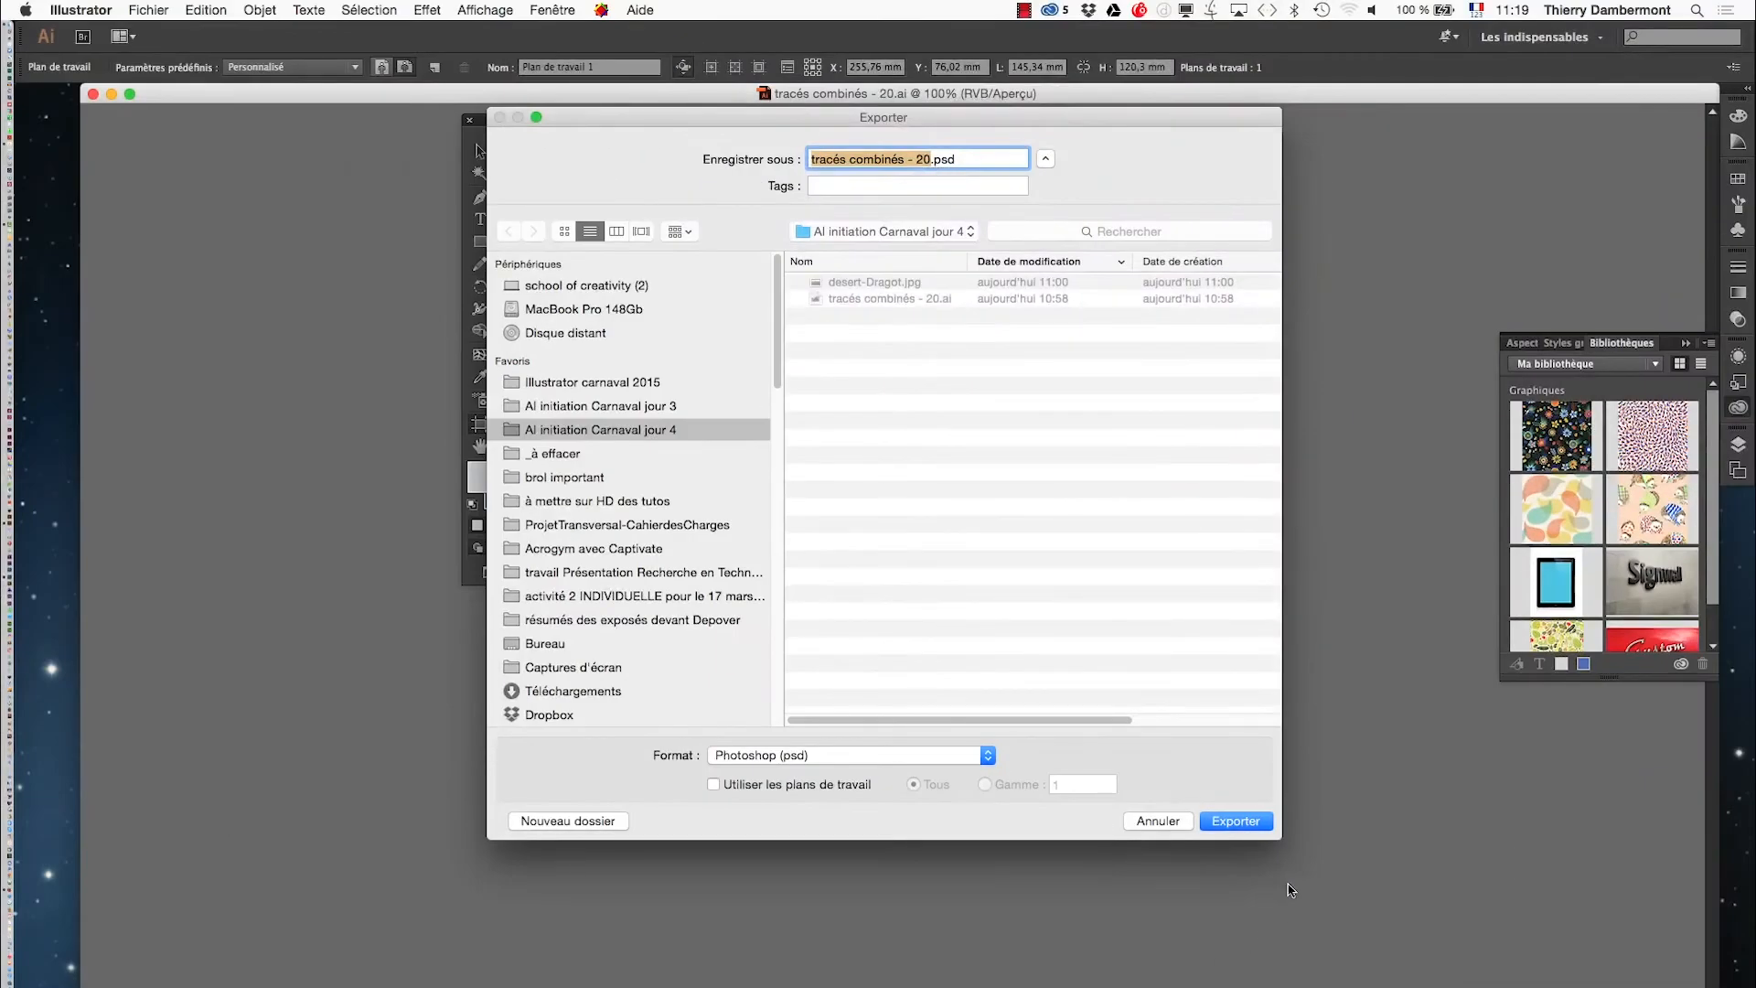
left_click(1238, 823)
Step: Set the Photoshop export resolution to Autre at 1200 ppp, and validate the export options
left_click_drag(650, 224, 983, 179)
left_click(995, 239)
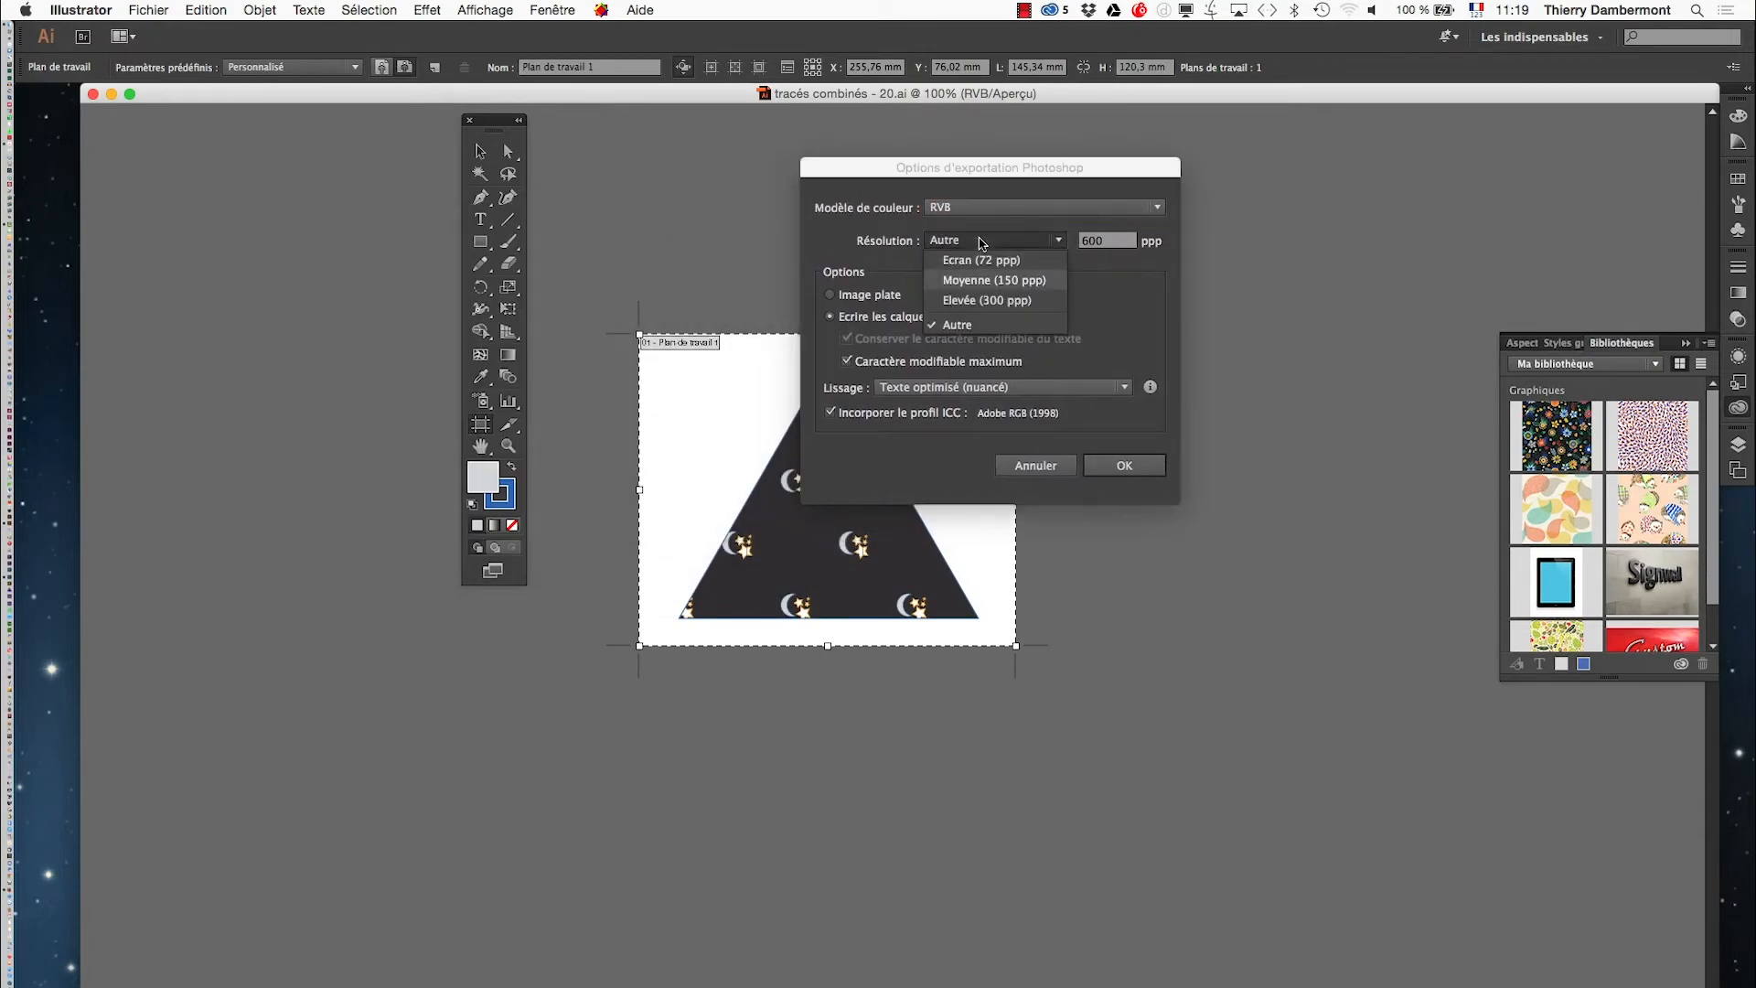
left_click(997, 280)
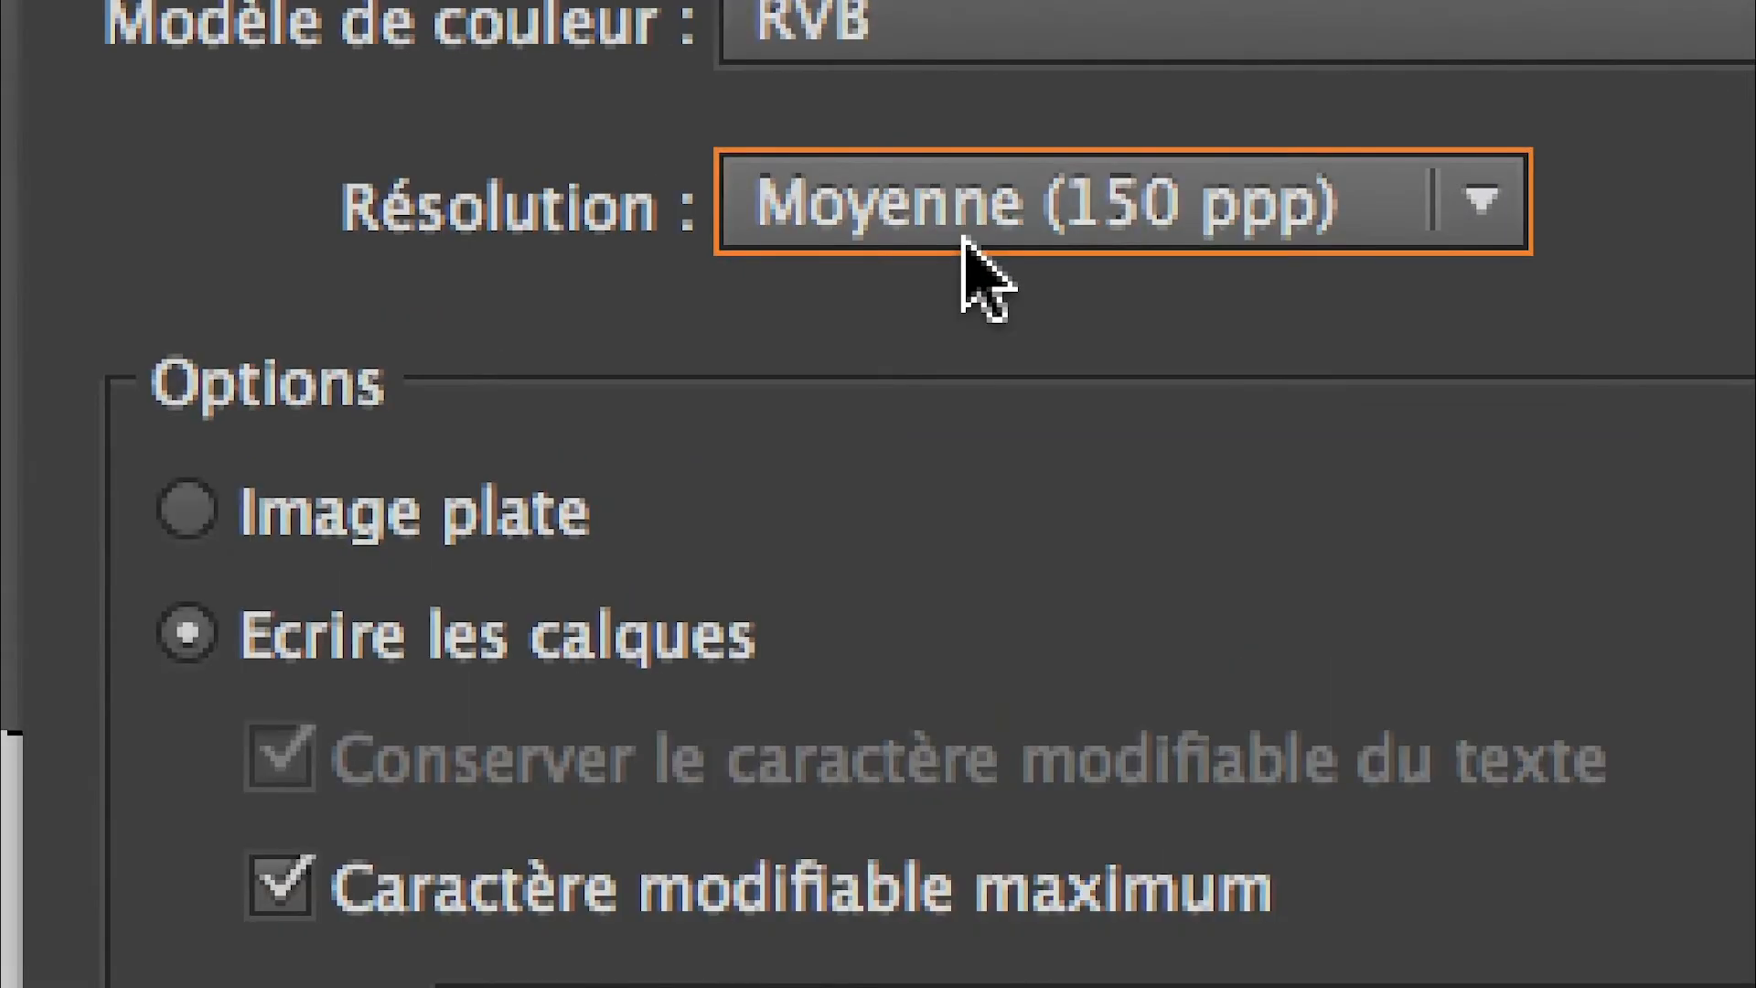
left_click(981, 239)
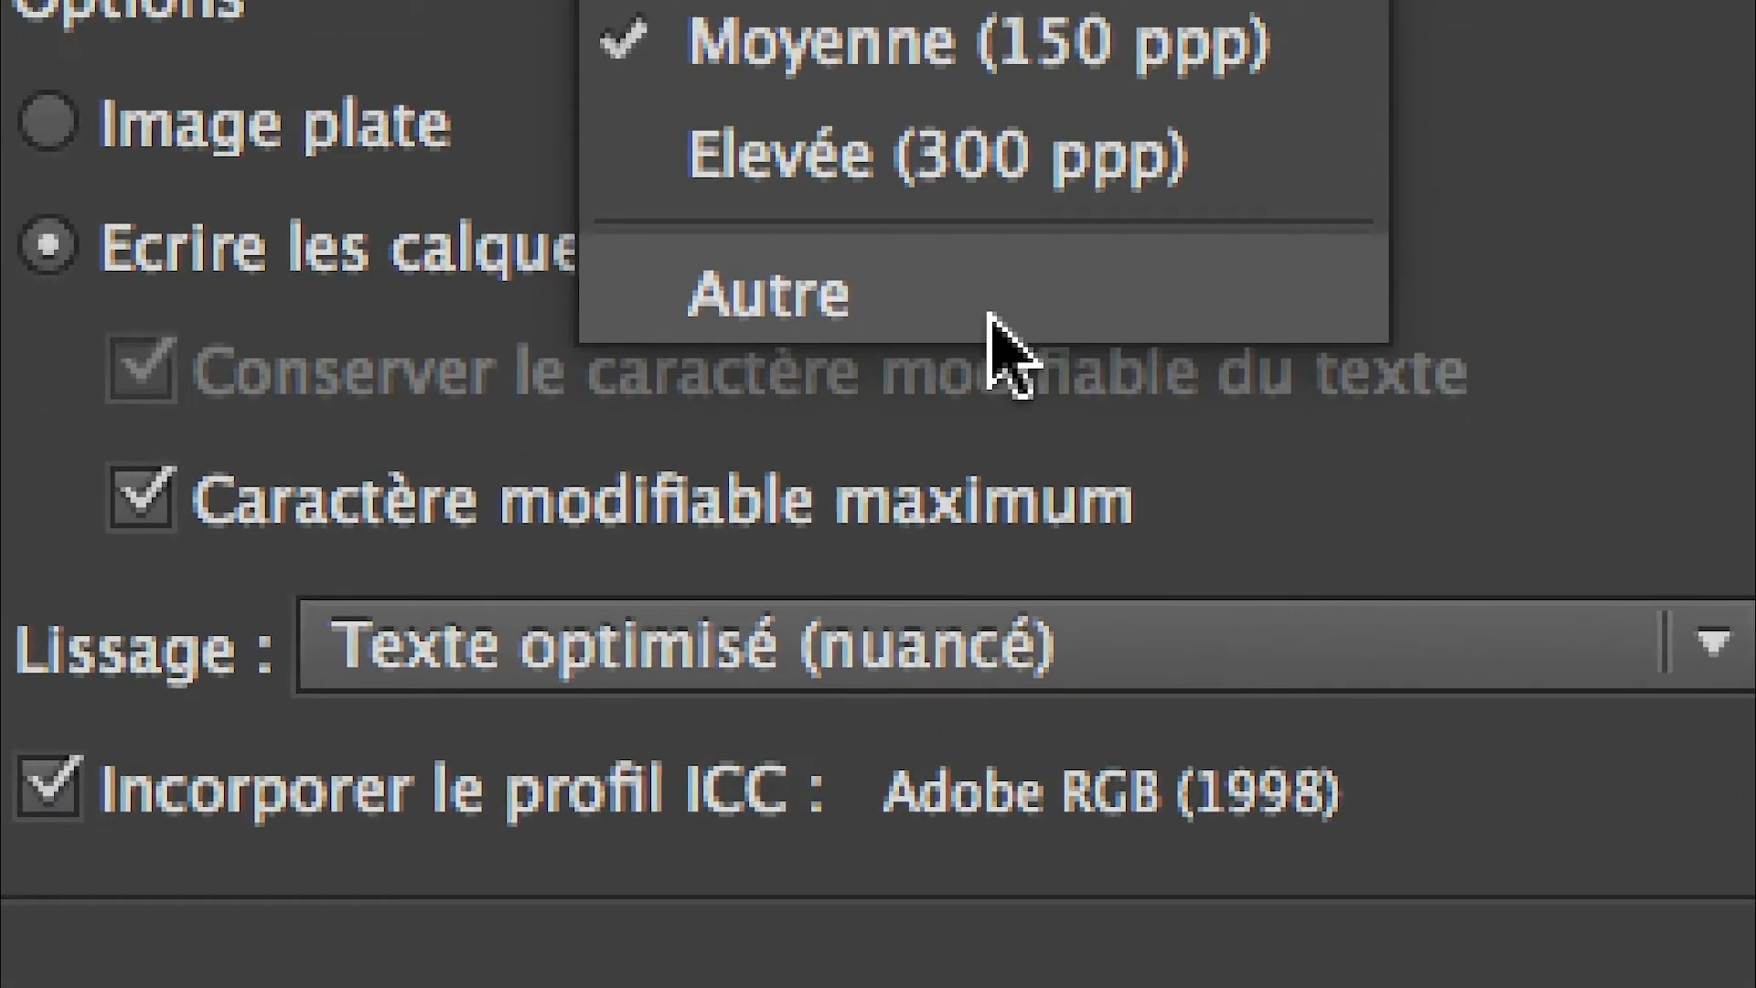
left_click(992, 329)
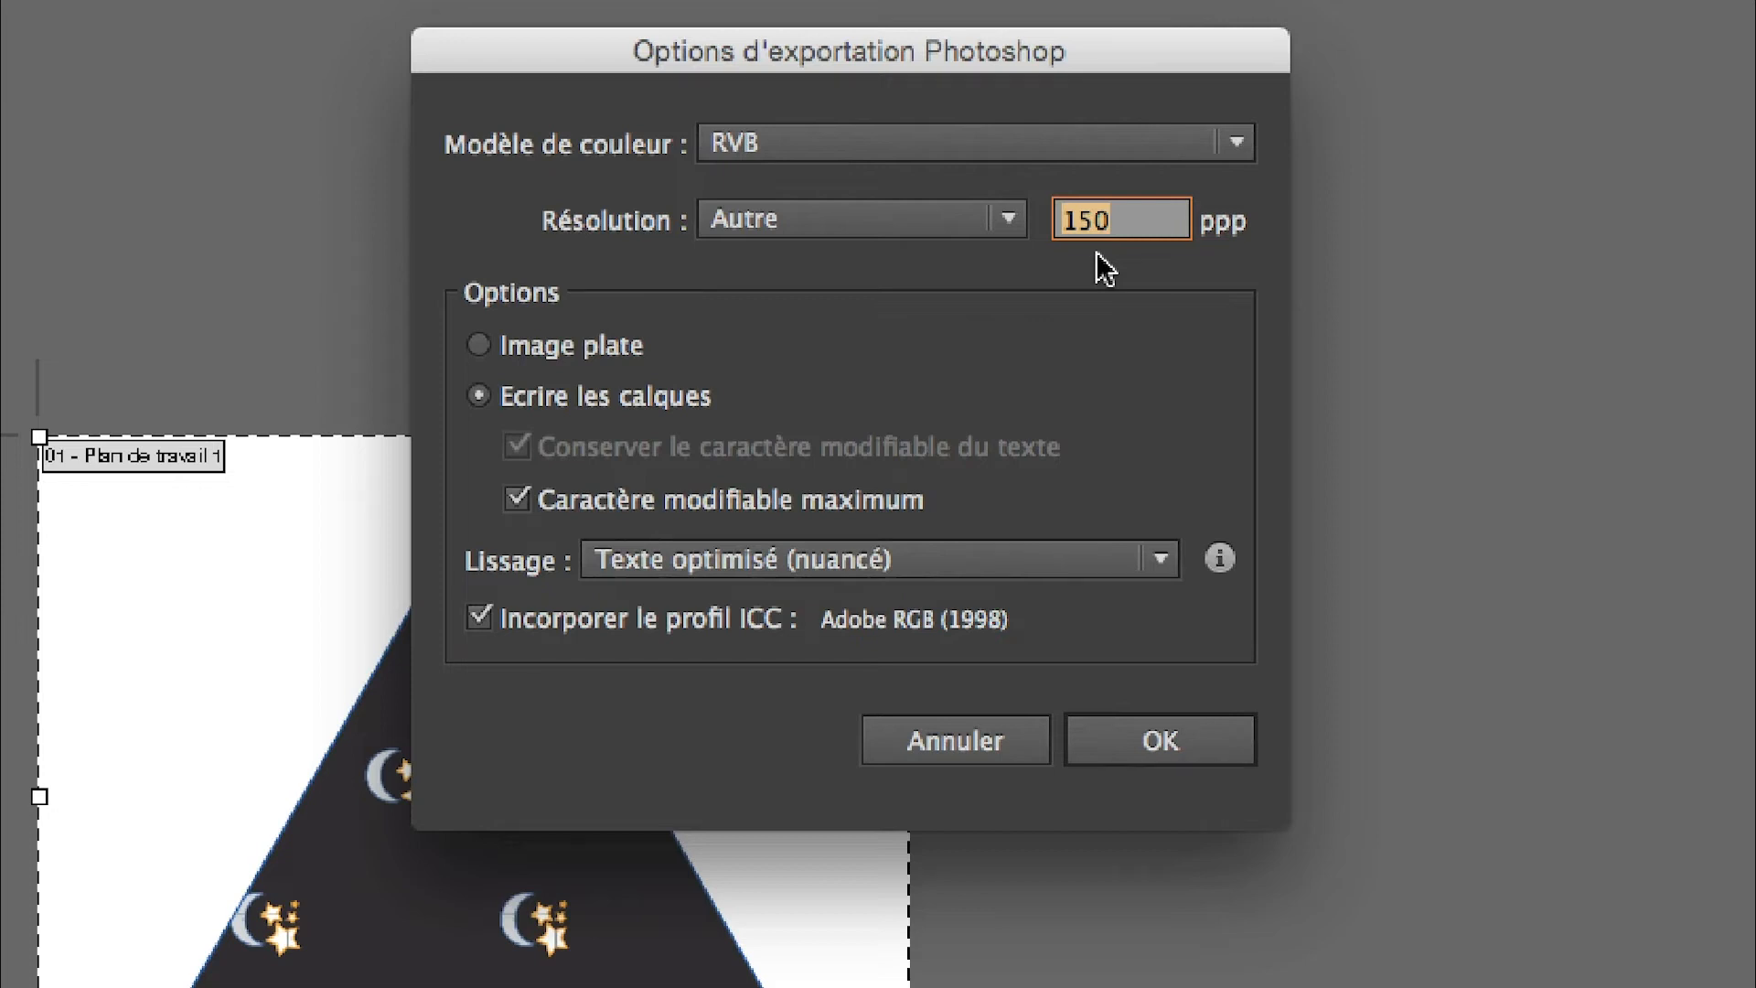
type("1200")
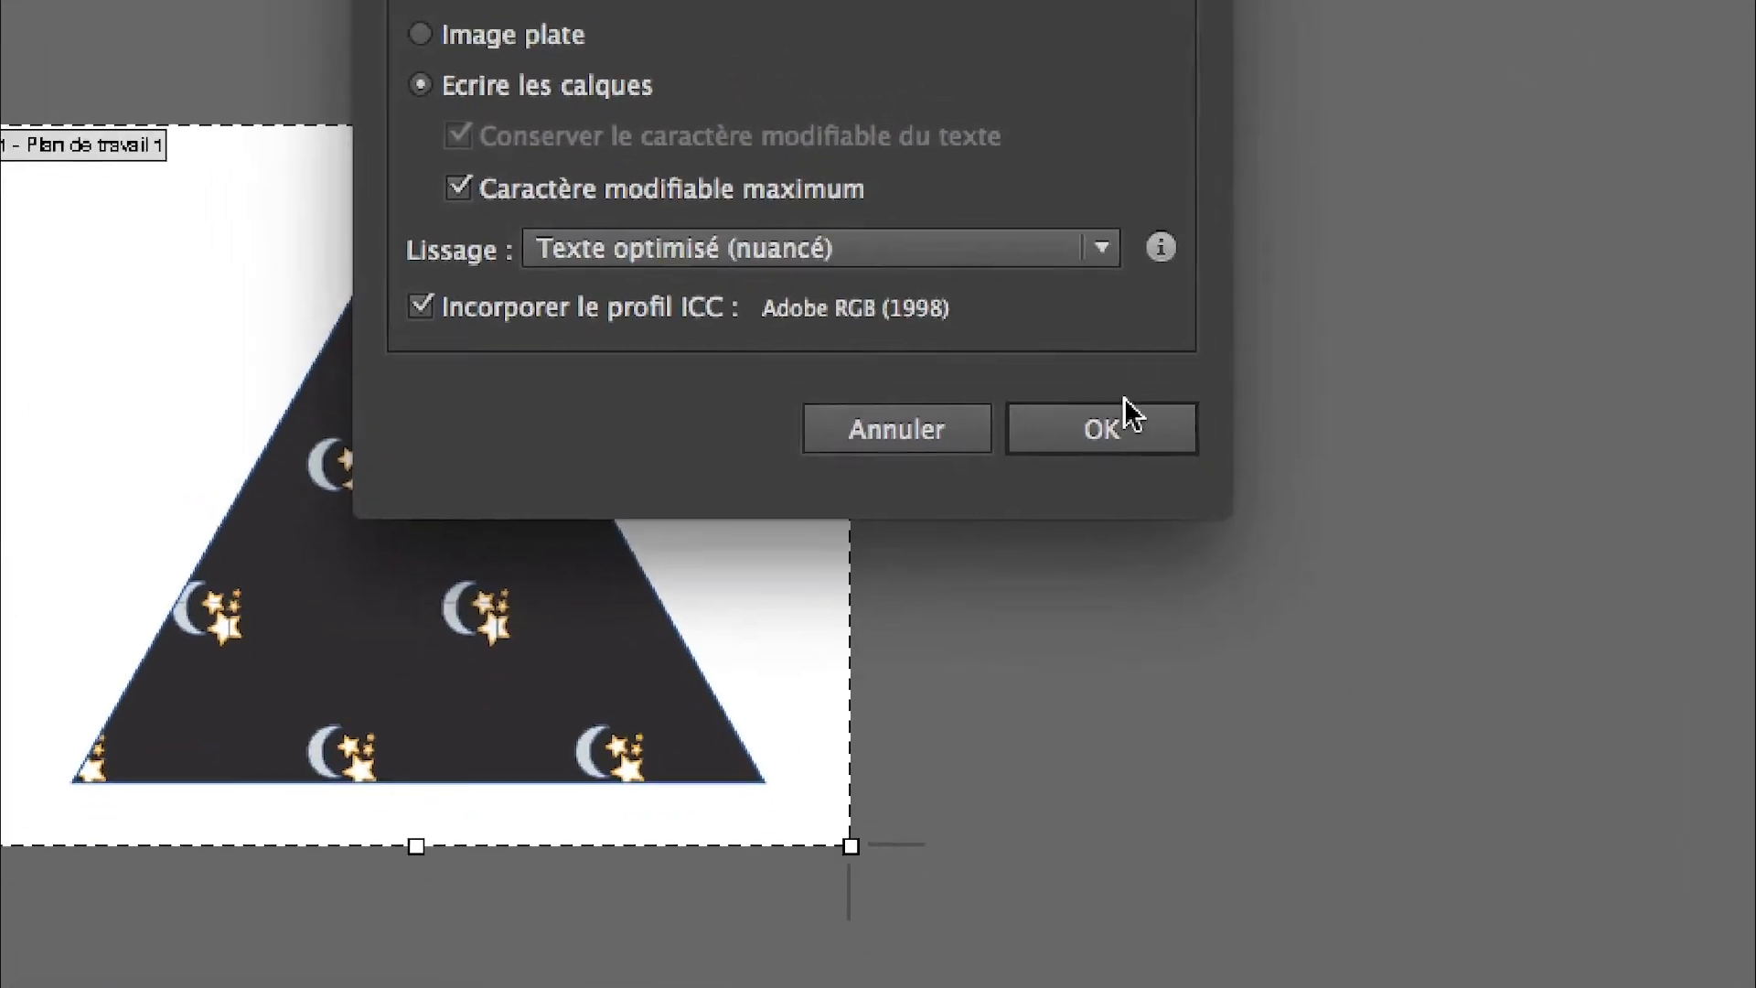
left_click(1125, 402)
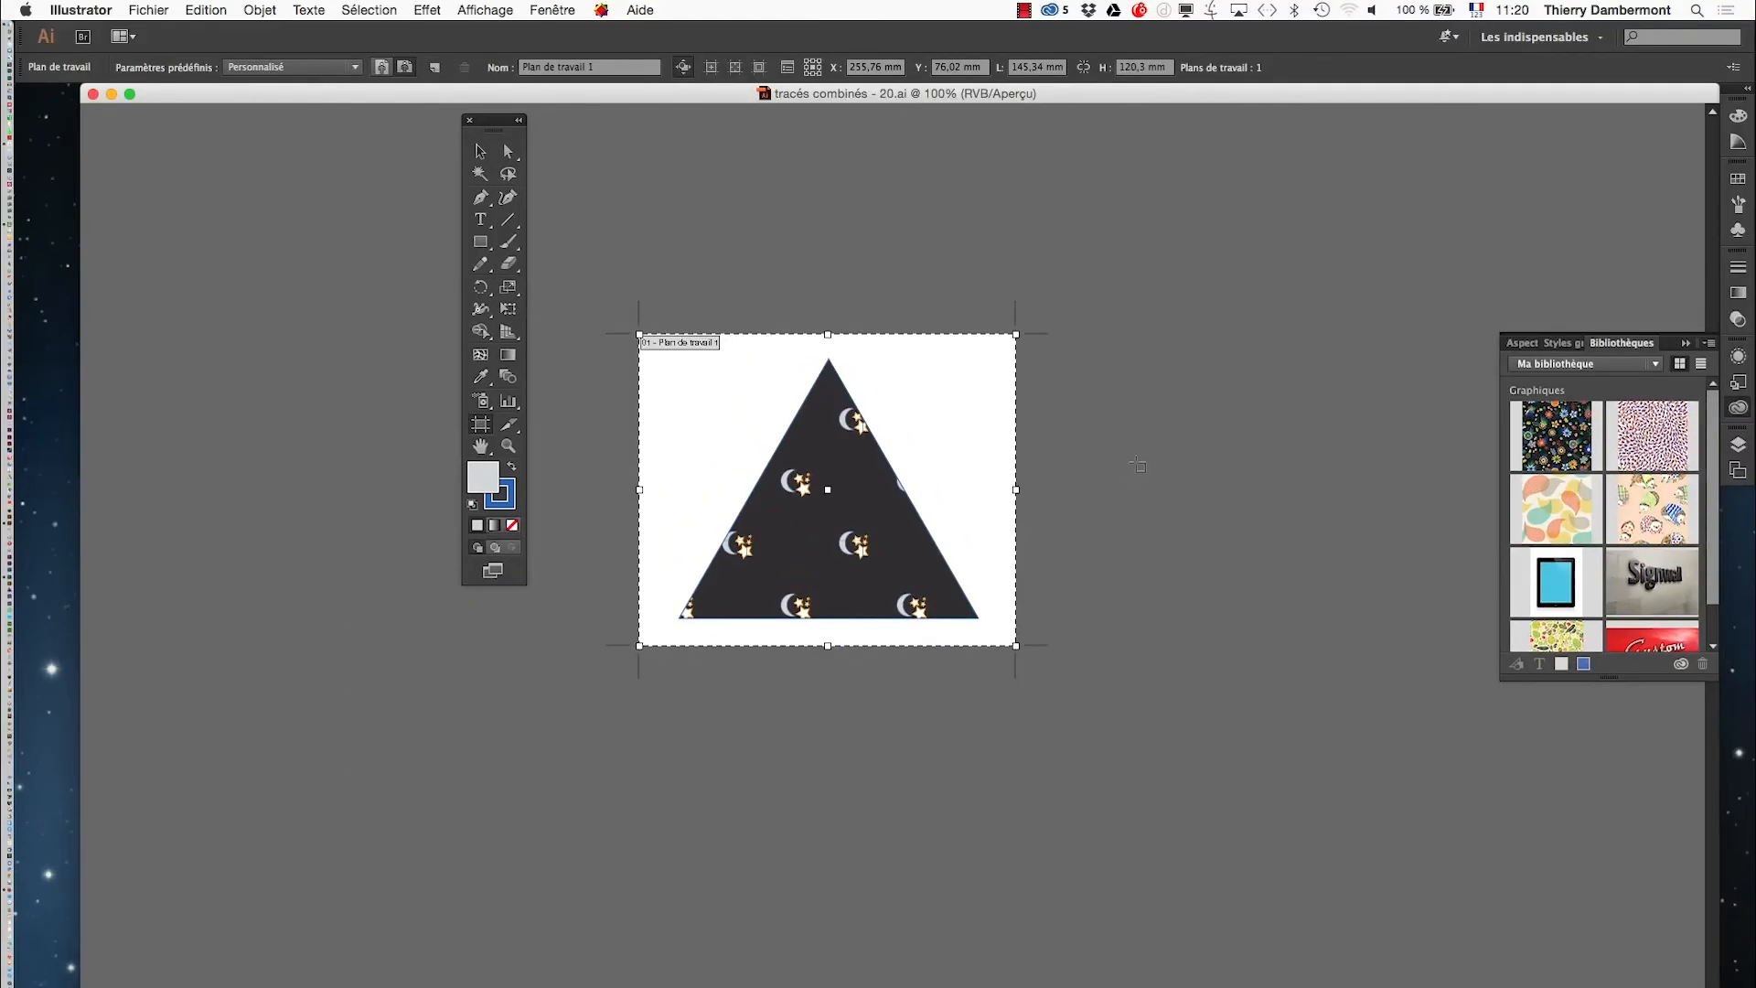
Step: Switch to Photoshop, widen the file listing to compare file sizes, and open tracés combinés - 20.psd
key("super+Tab")
key("super+Tab")
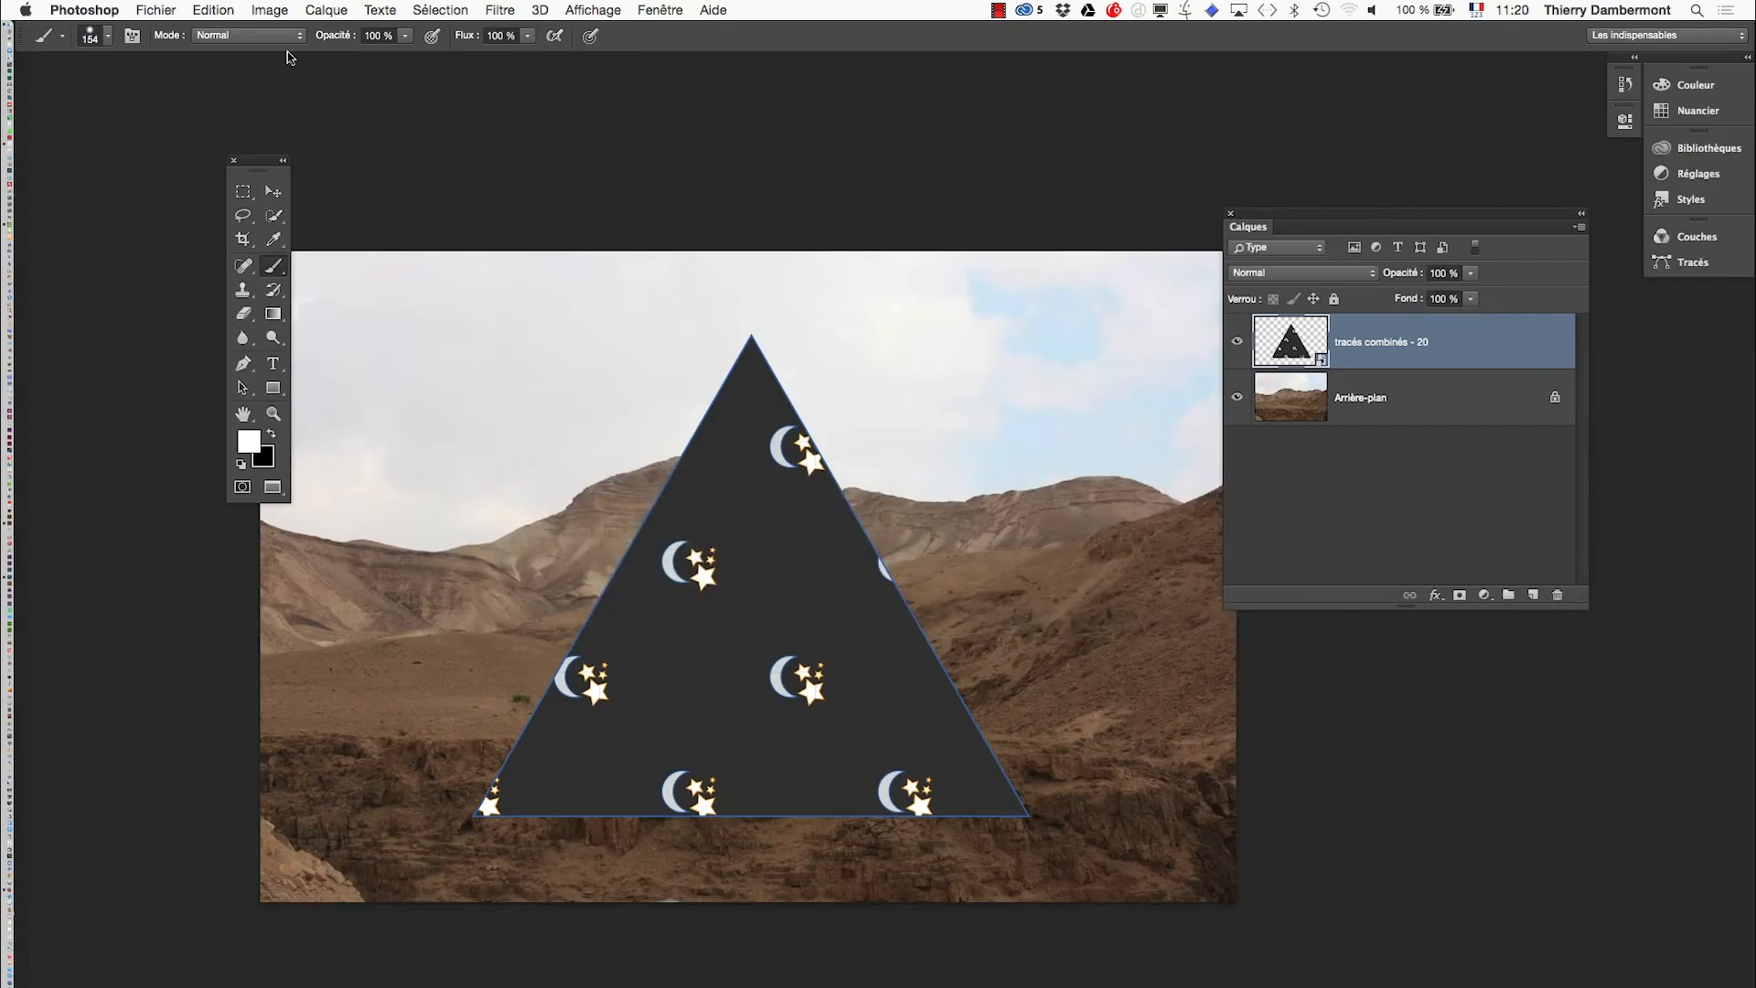
left_click(155, 9)
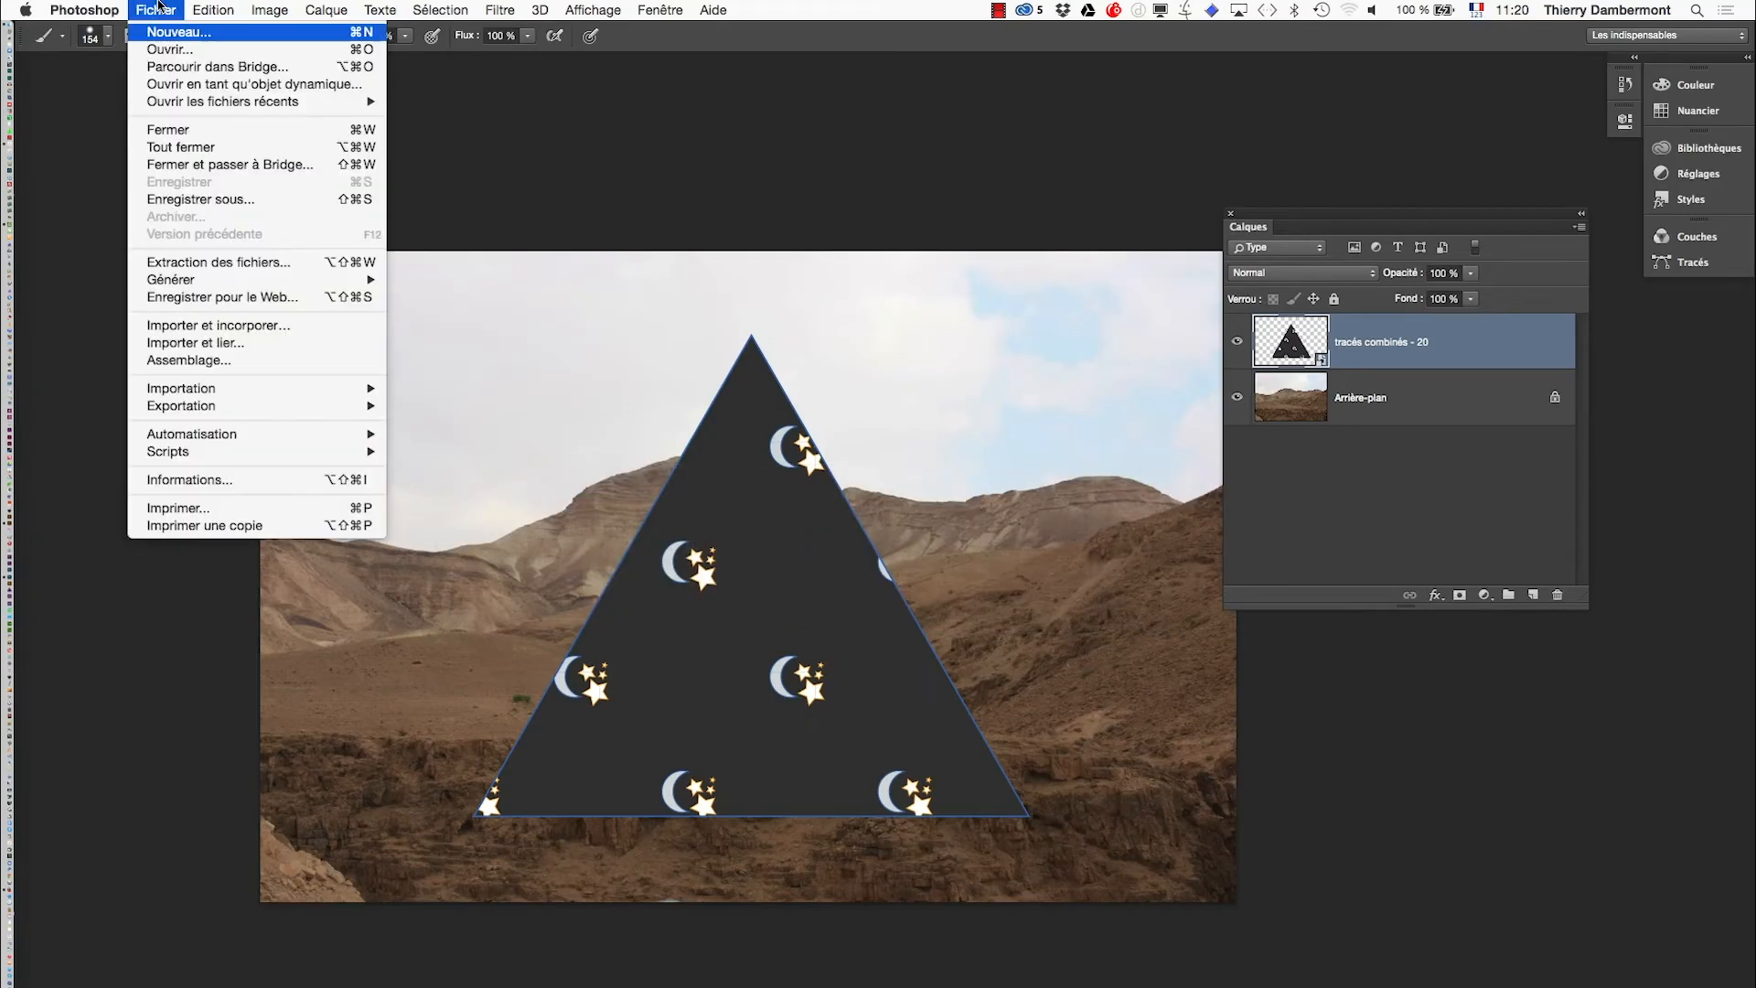
left_click(169, 50)
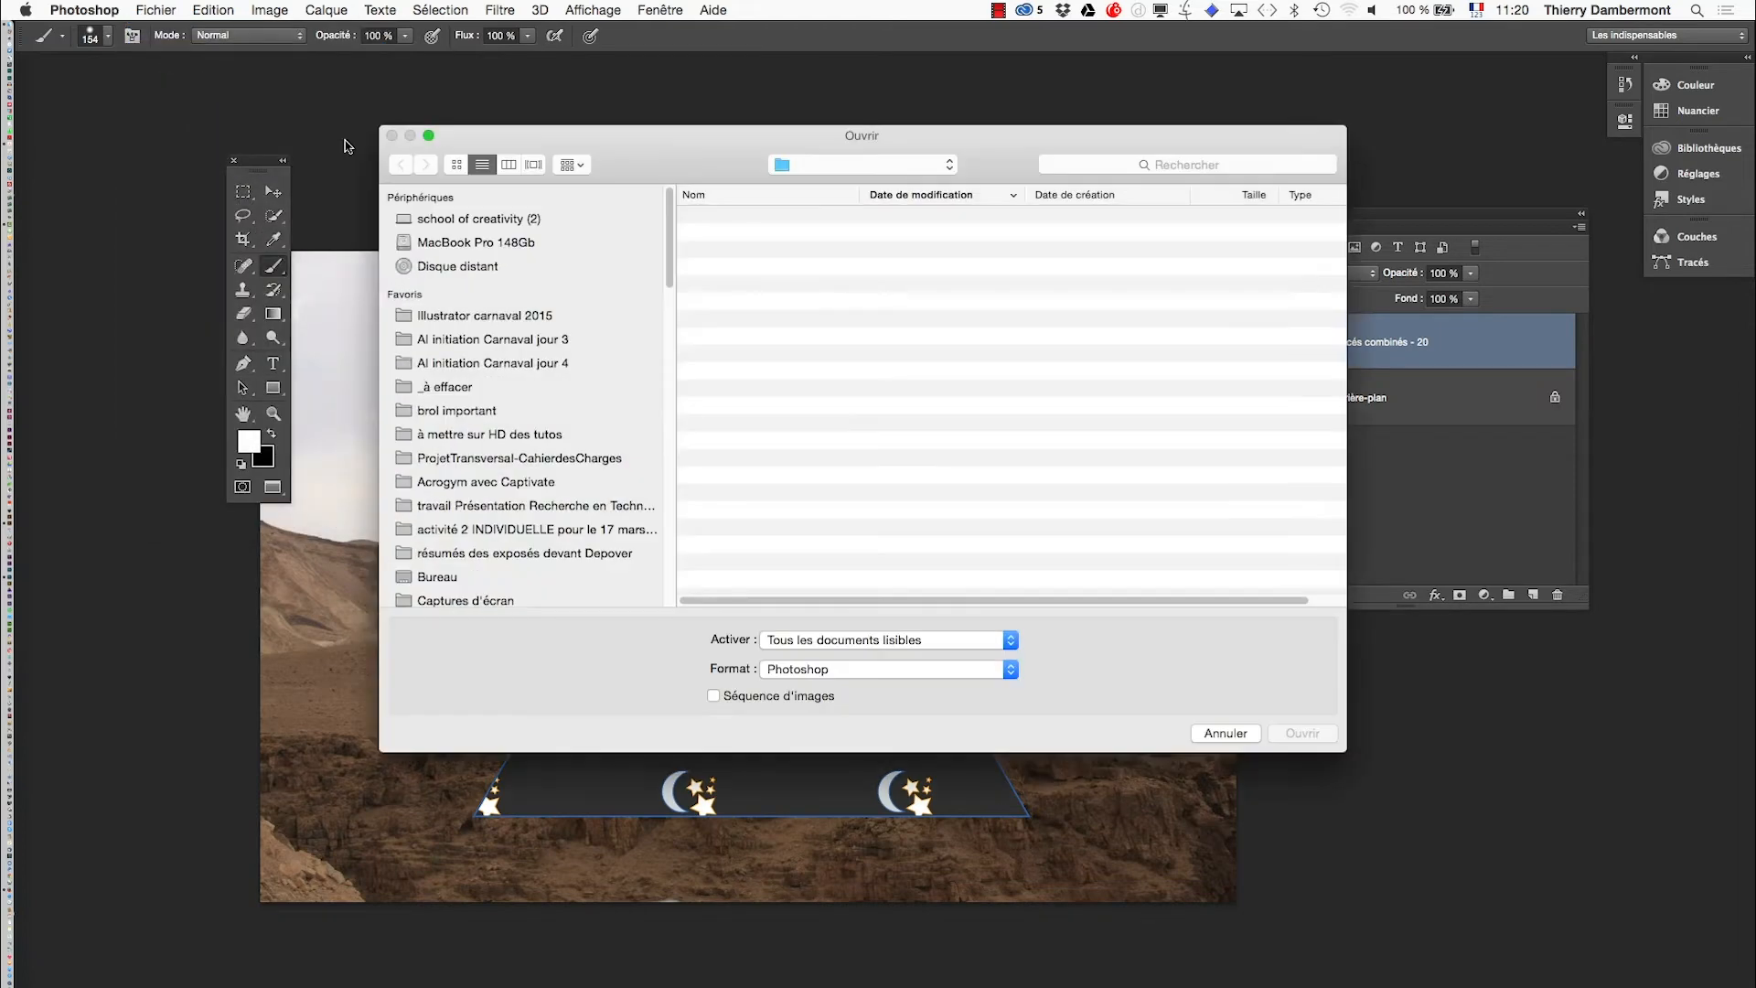
left_click_drag(861, 194, 1052, 196)
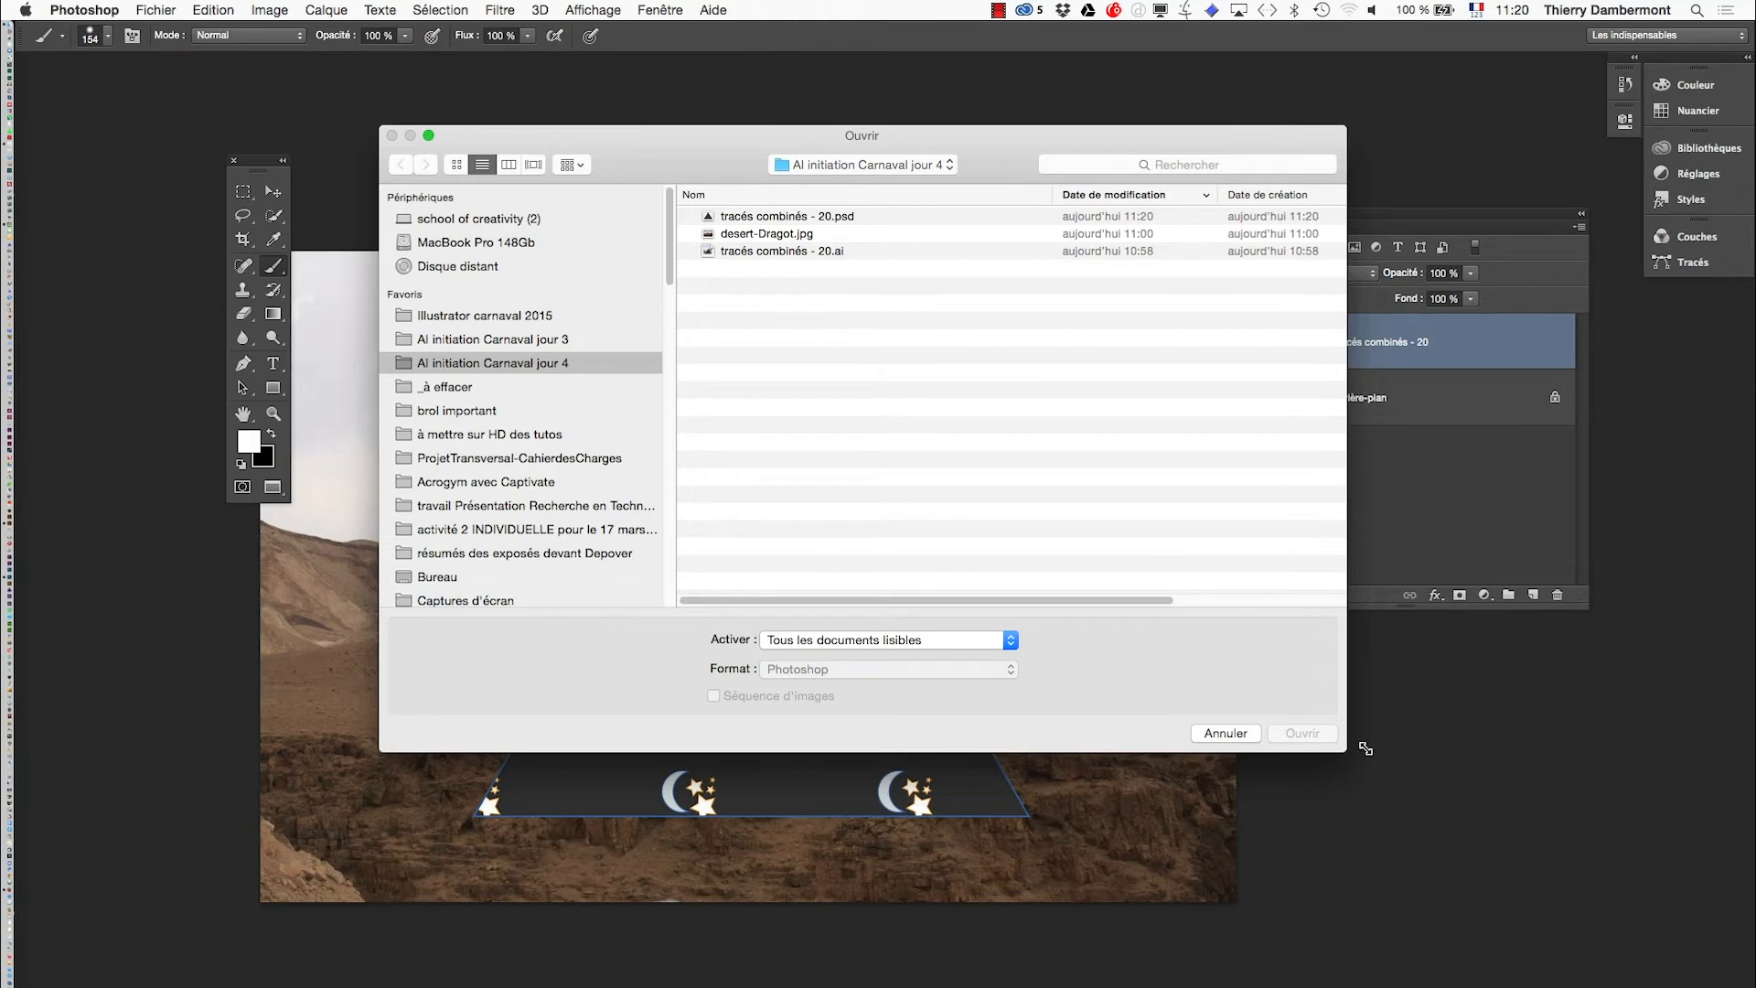
left_click_drag(1345, 749, 1625, 736)
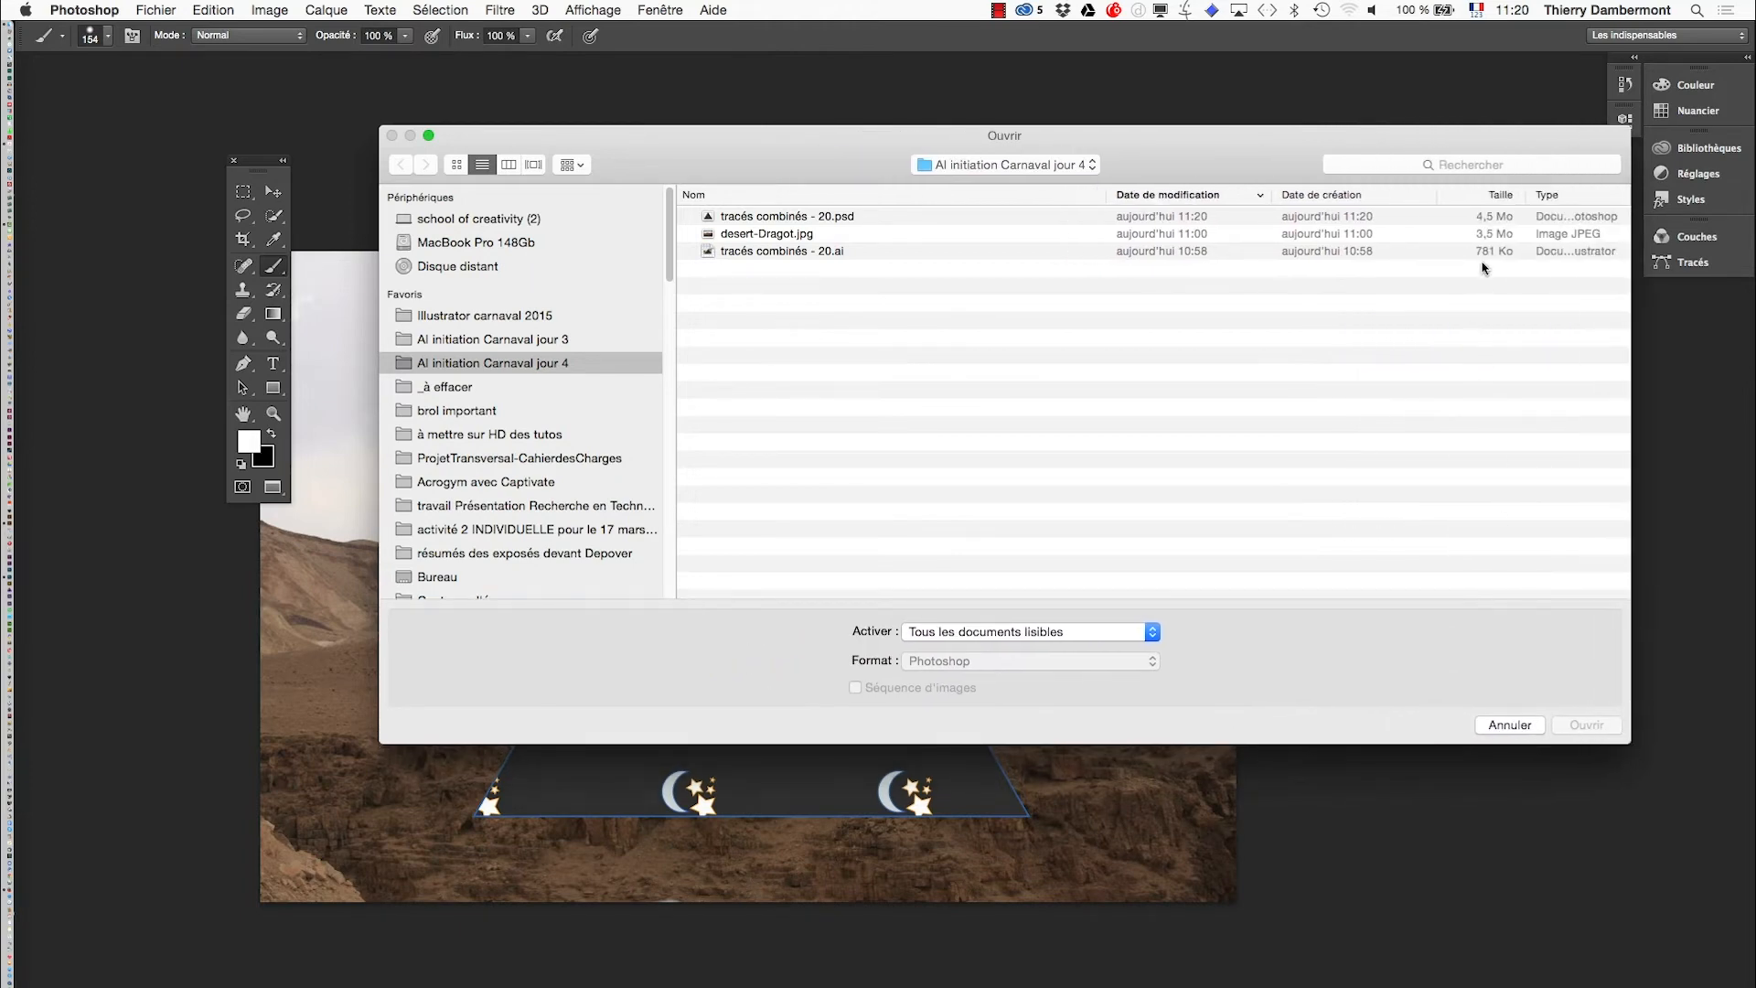
left_click(1482, 220)
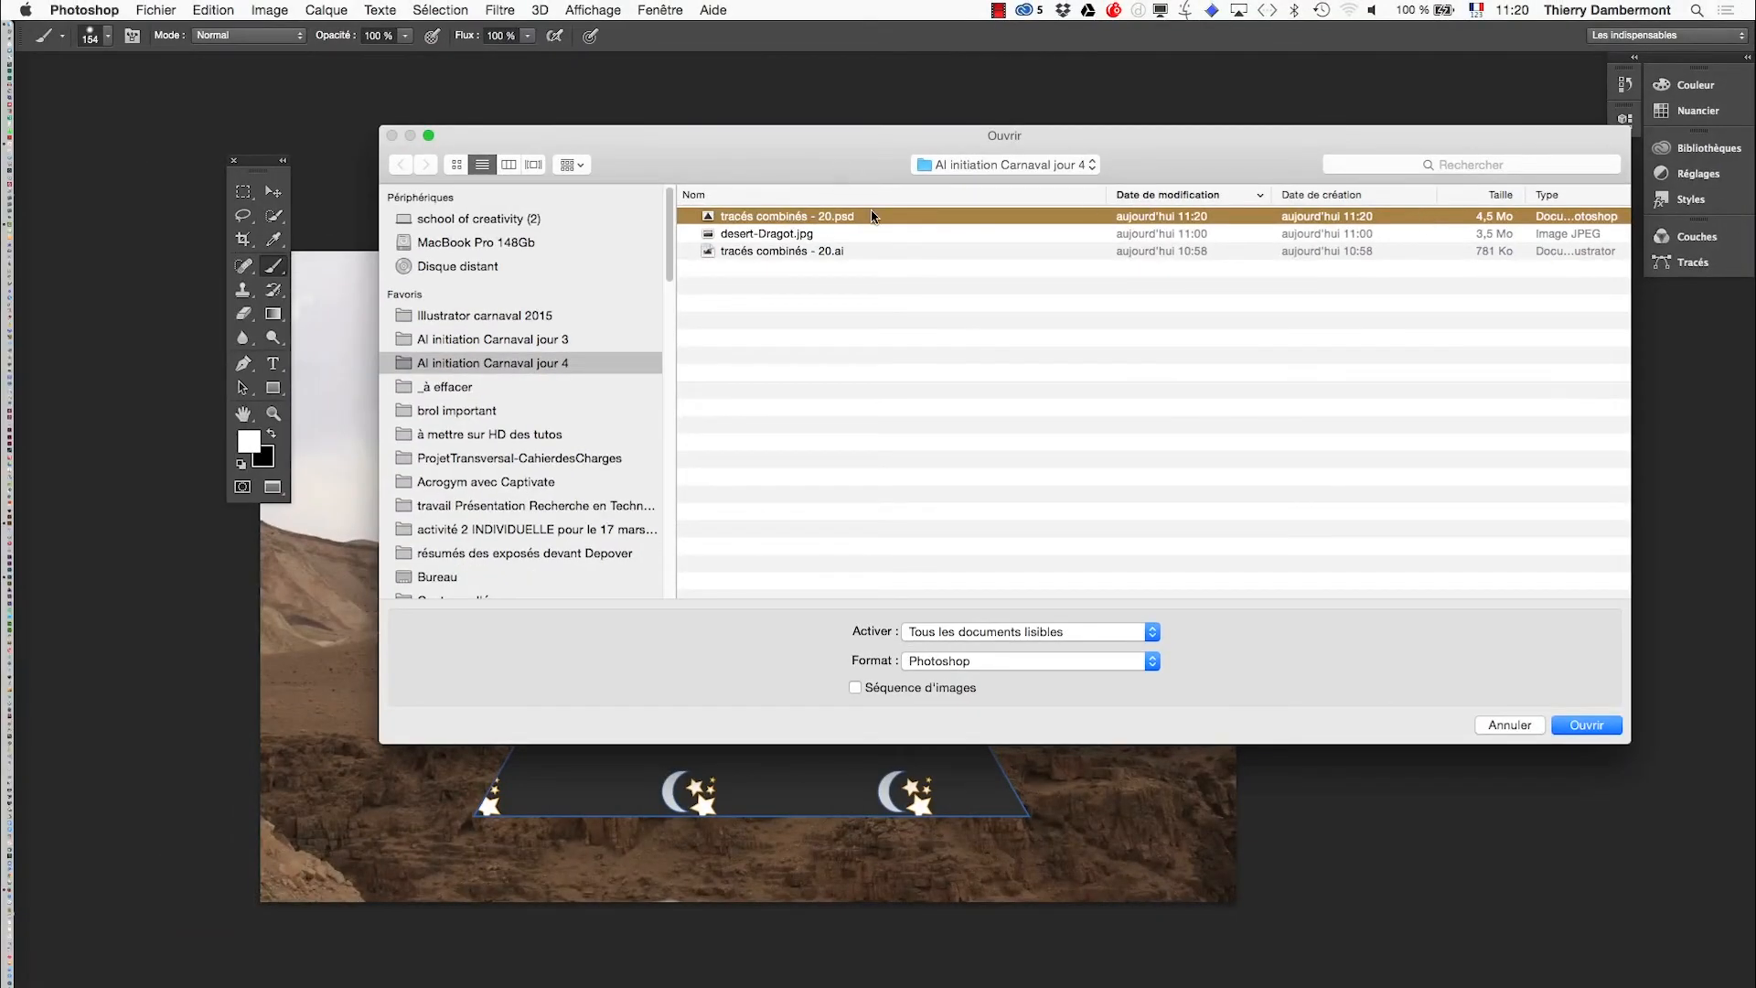
left_click(1577, 725)
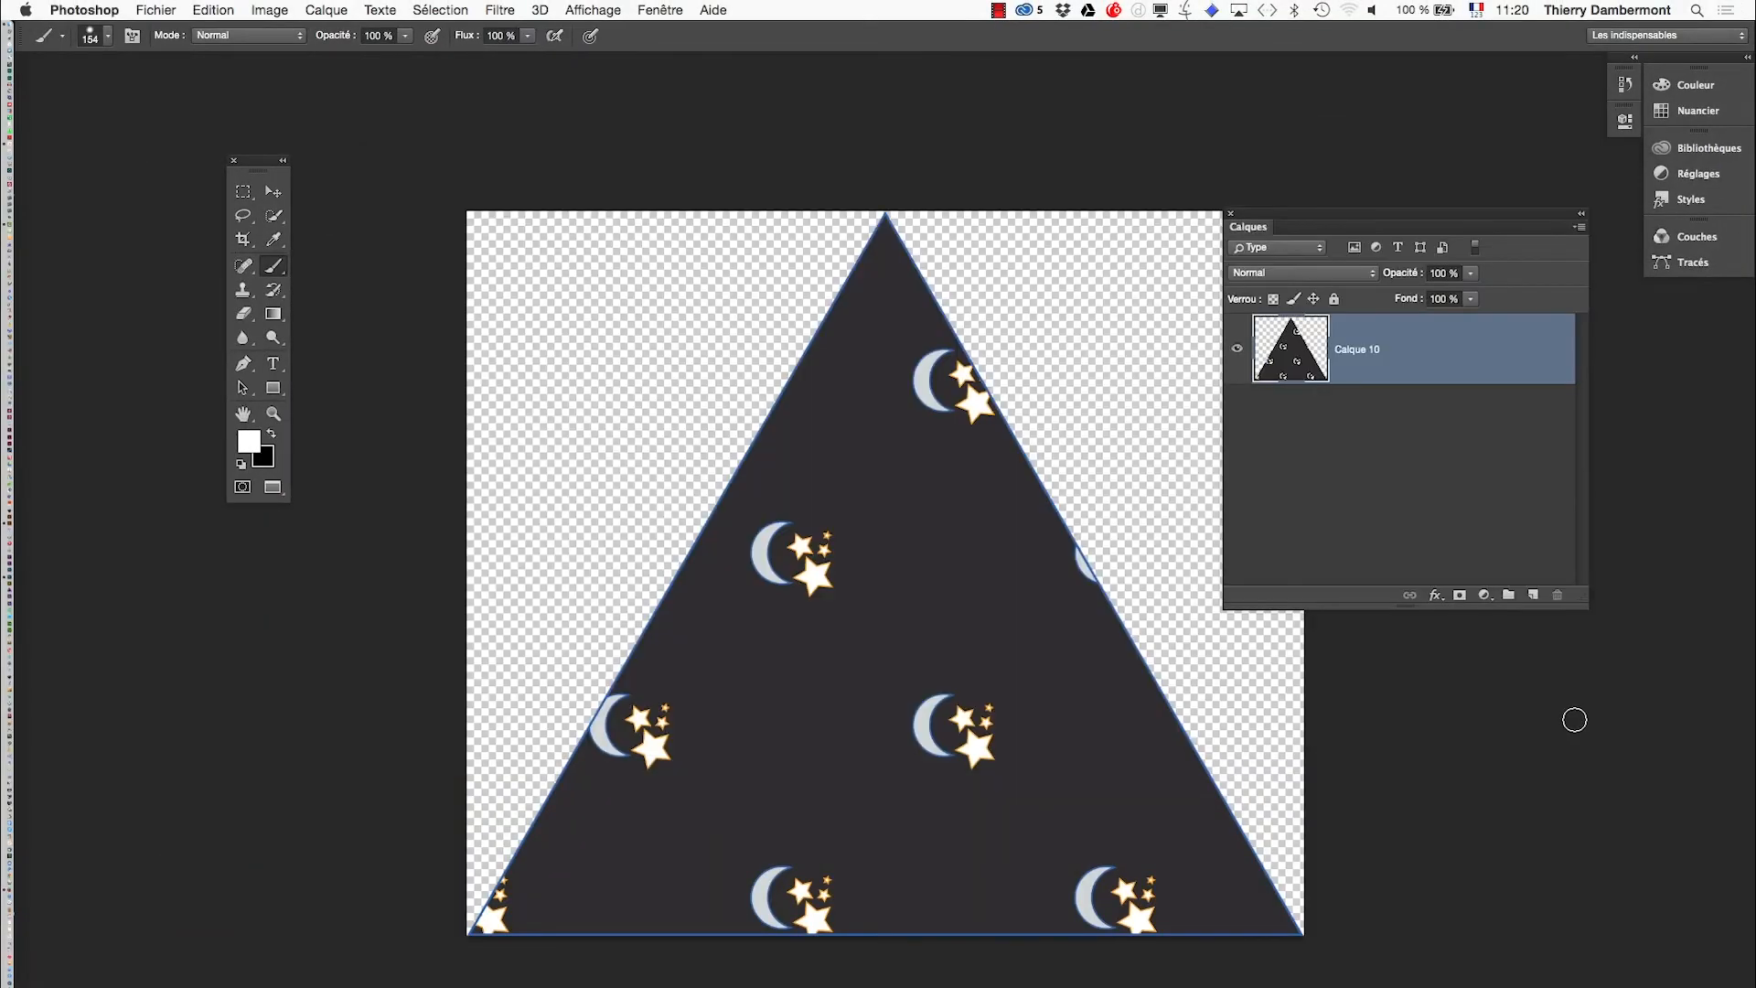
Step: Examine the exported PSD's upper moon-and-star motif and the triangle's blue outline at high magnification
left_click(973, 415, "super")
left_click(973, 414, "super")
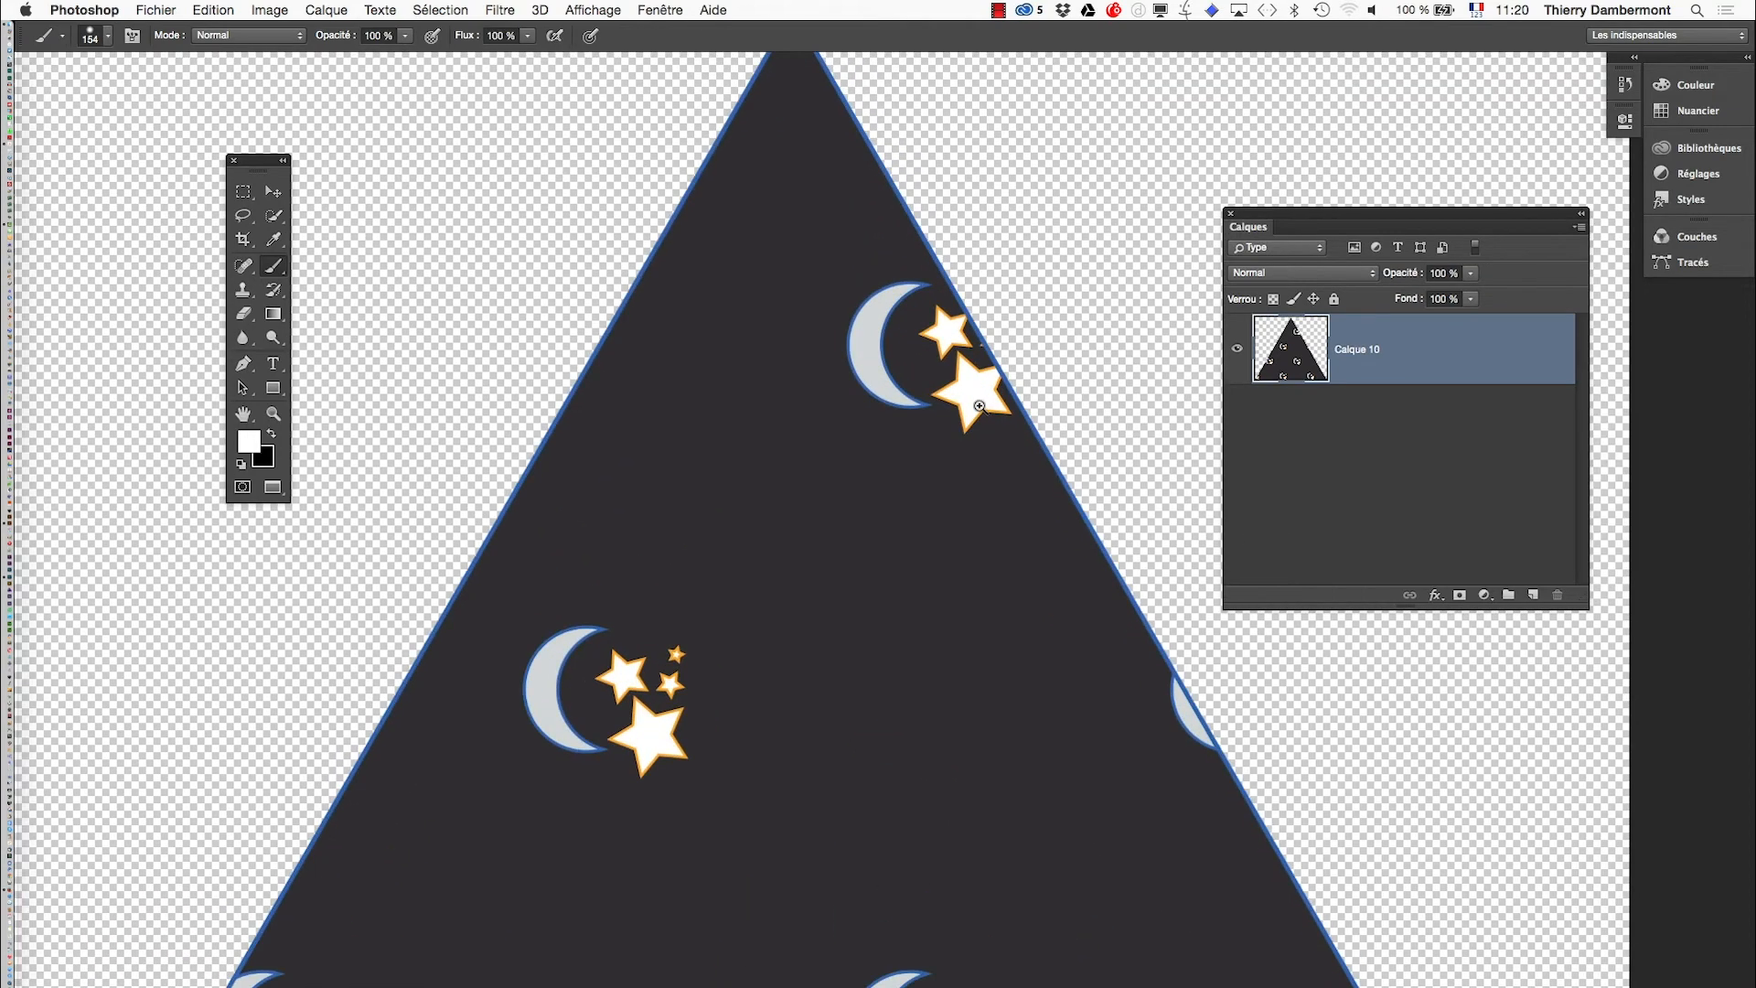
left_click(969, 412, "super")
left_click(966, 413, "super")
left_click(962, 420, "super")
left_click(975, 431, "super")
left_click(1057, 304, "super")
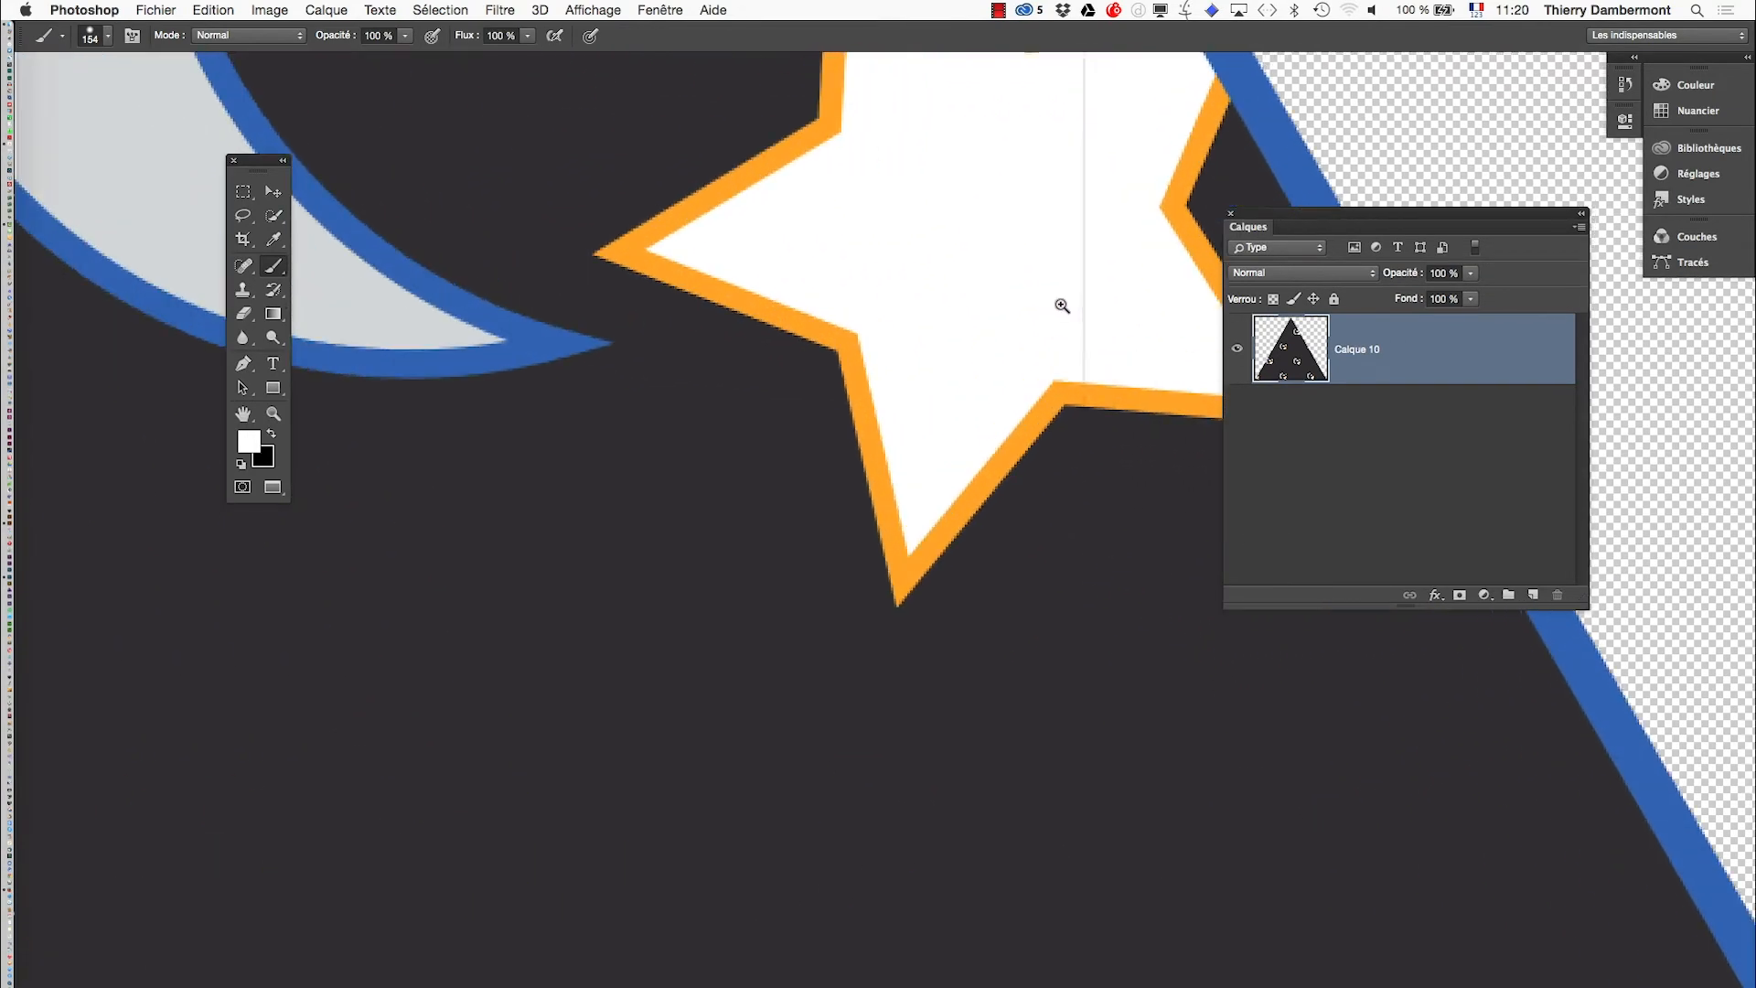
left_click_drag(1118, 117, 862, 674)
left_click_drag(872, 562, 933, 529)
Step: Examine the exported PSD's remaining motifs from a wider view, ending with the whole triangle on its transparent background
left_click(777, 568, "alt+super")
left_click(802, 599, "alt+super")
left_click(773, 594, "alt+super")
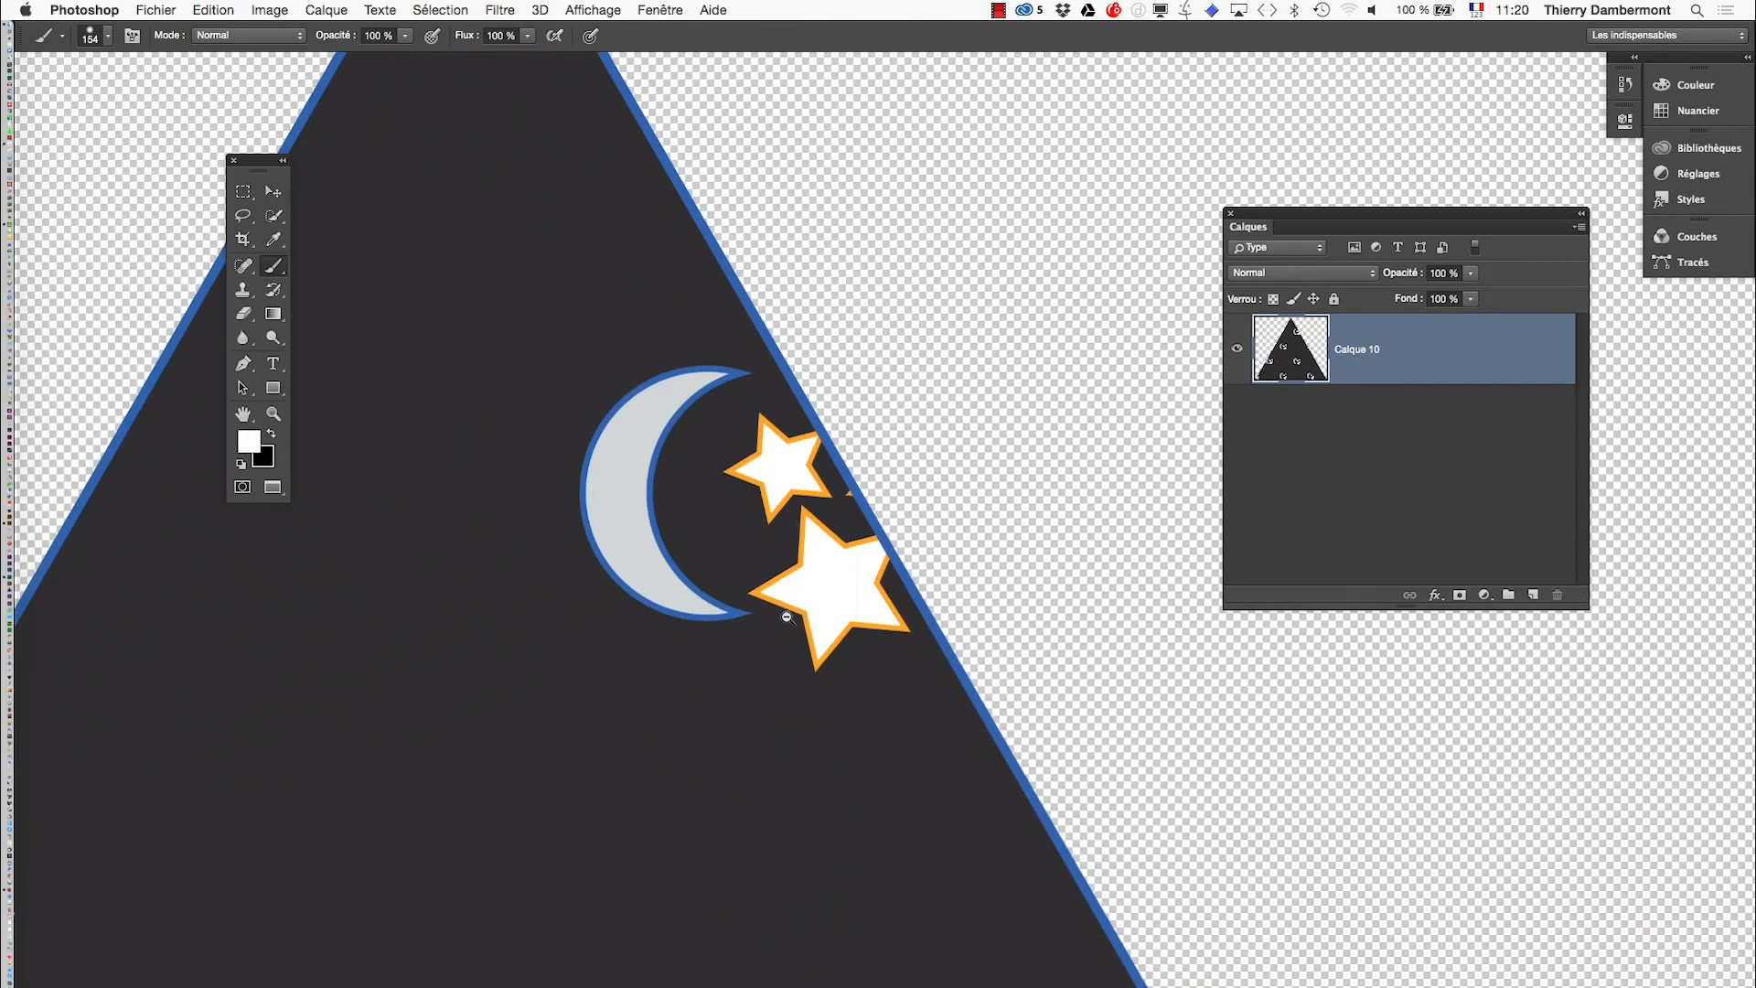
left_click(674, 688, "alt+super")
left_click(674, 689, "alt+super")
left_click_drag(553, 792, 705, 607)
left_click_drag(603, 731, 705, 631)
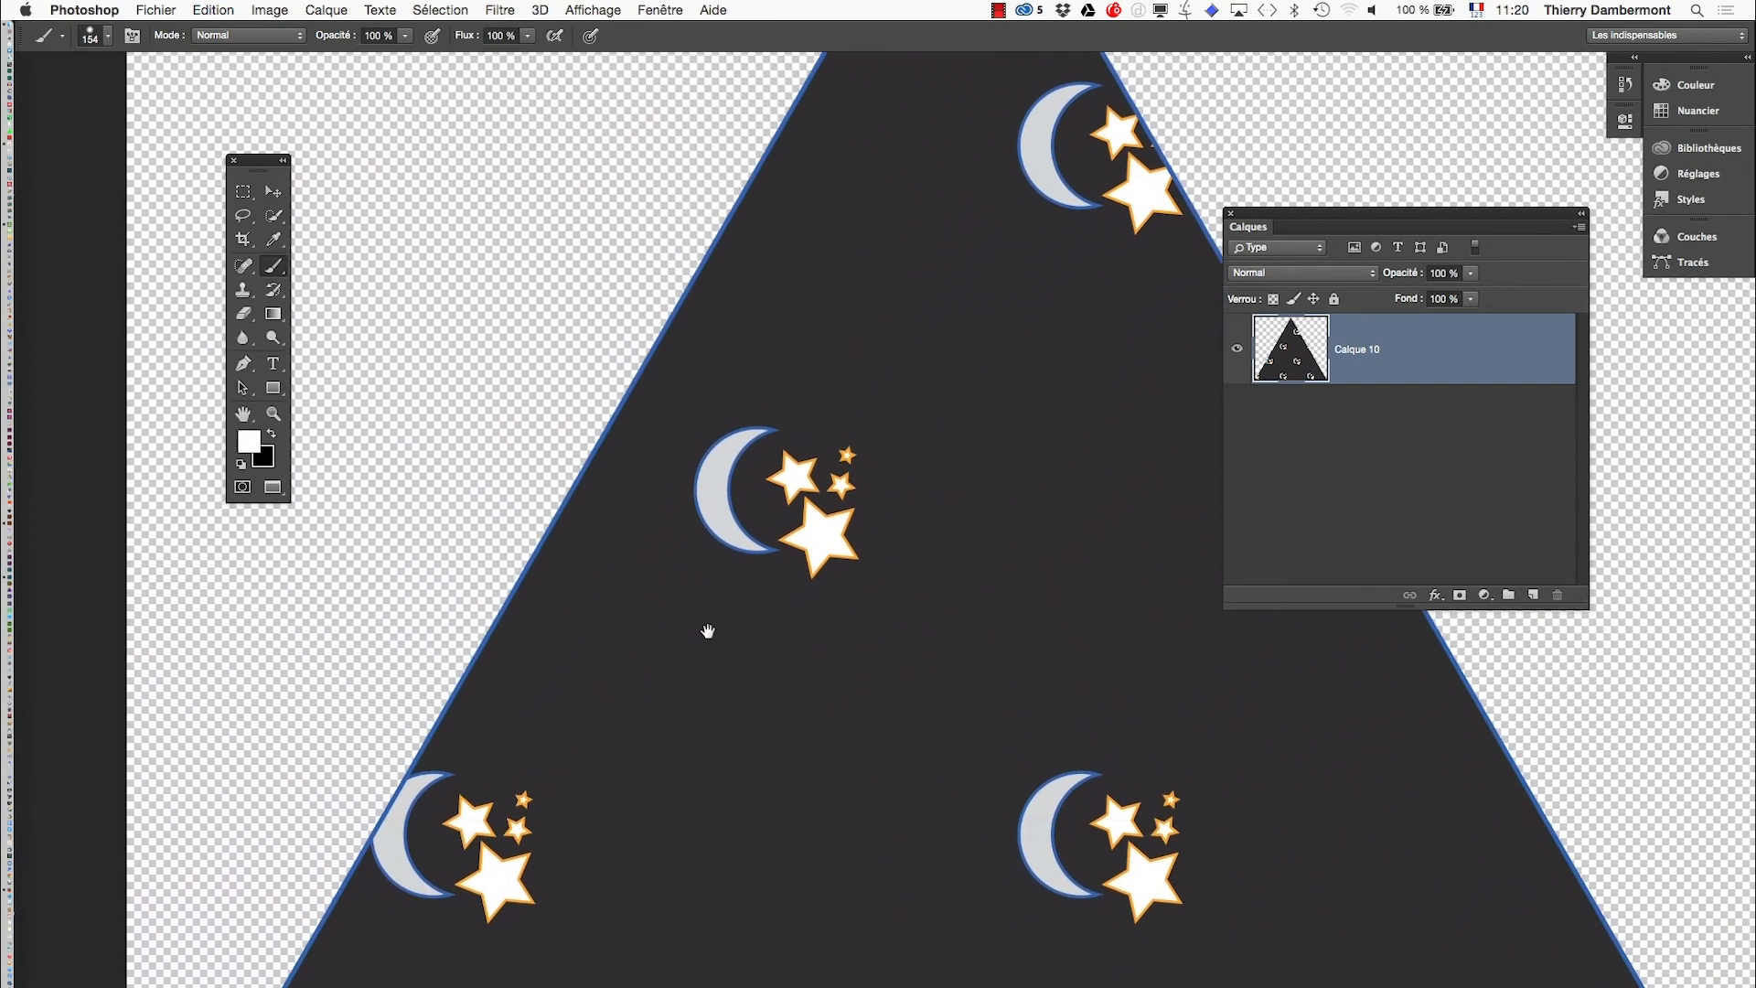
left_click(993, 855, "alt+super")
left_click(994, 855, "alt+super")
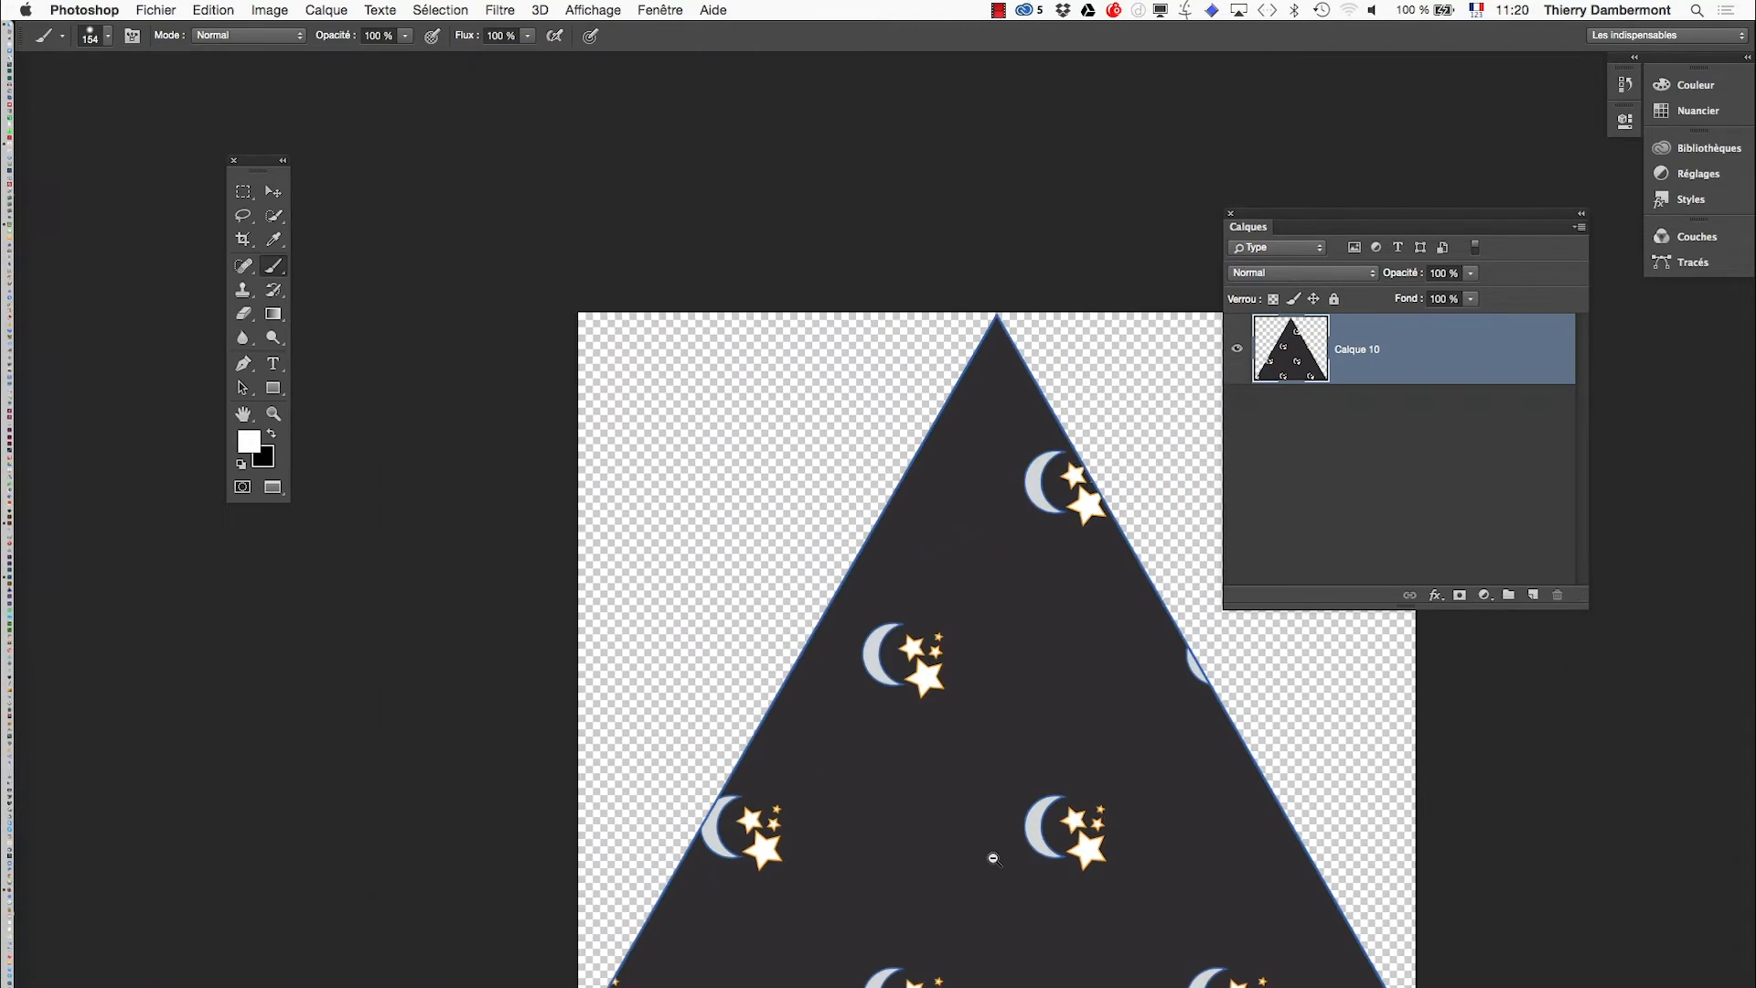
left_click_drag(993, 864, 981, 729)
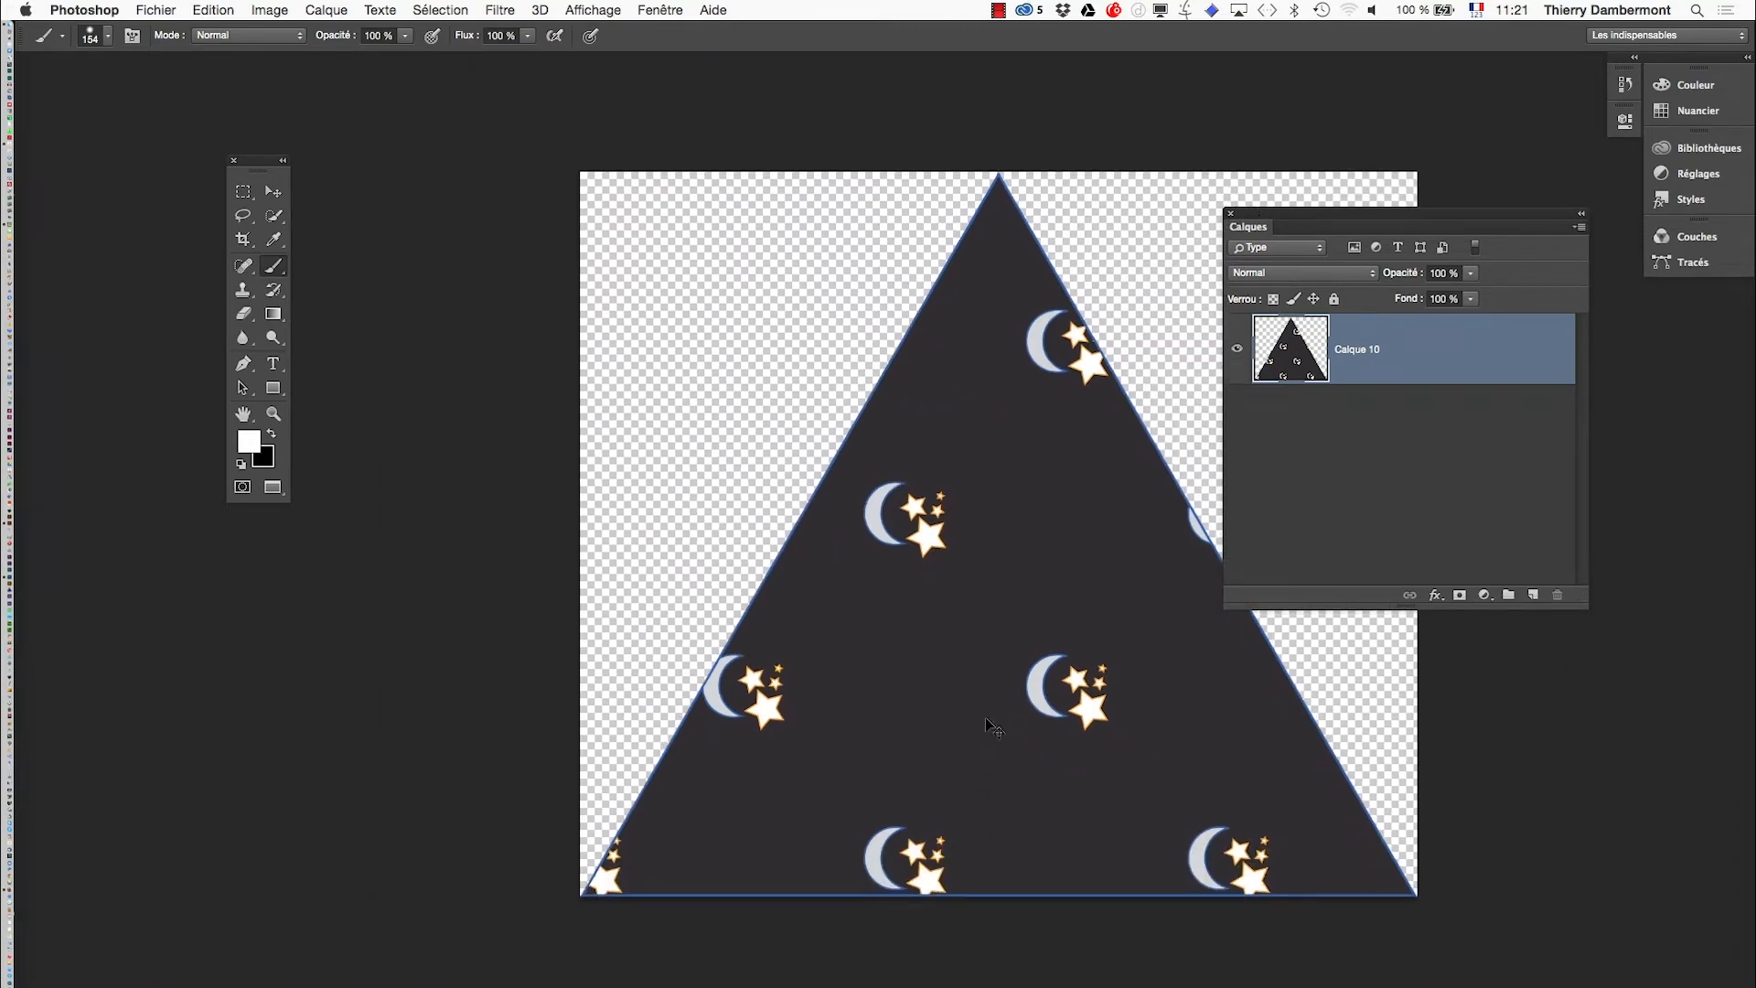
Step: Close the exported triangle PSD and return to the desert composition
key("super+Tab")
key("super+Tab")
left_click(156, 9)
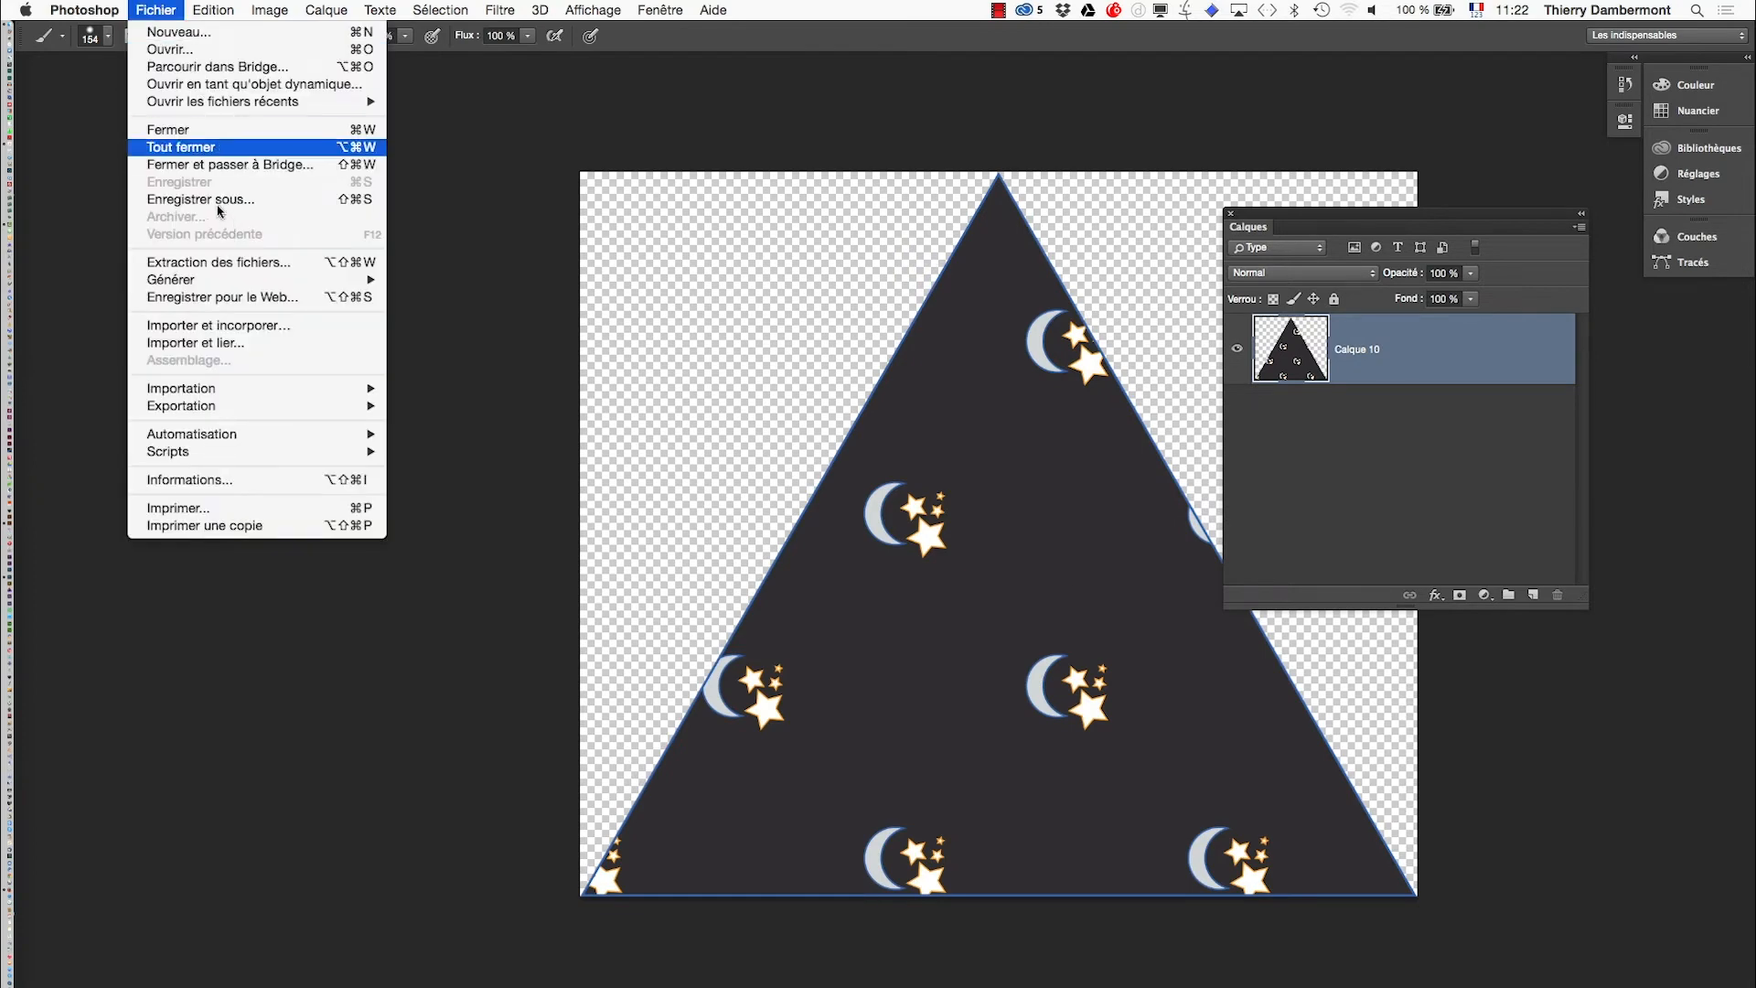
left_click(197, 131)
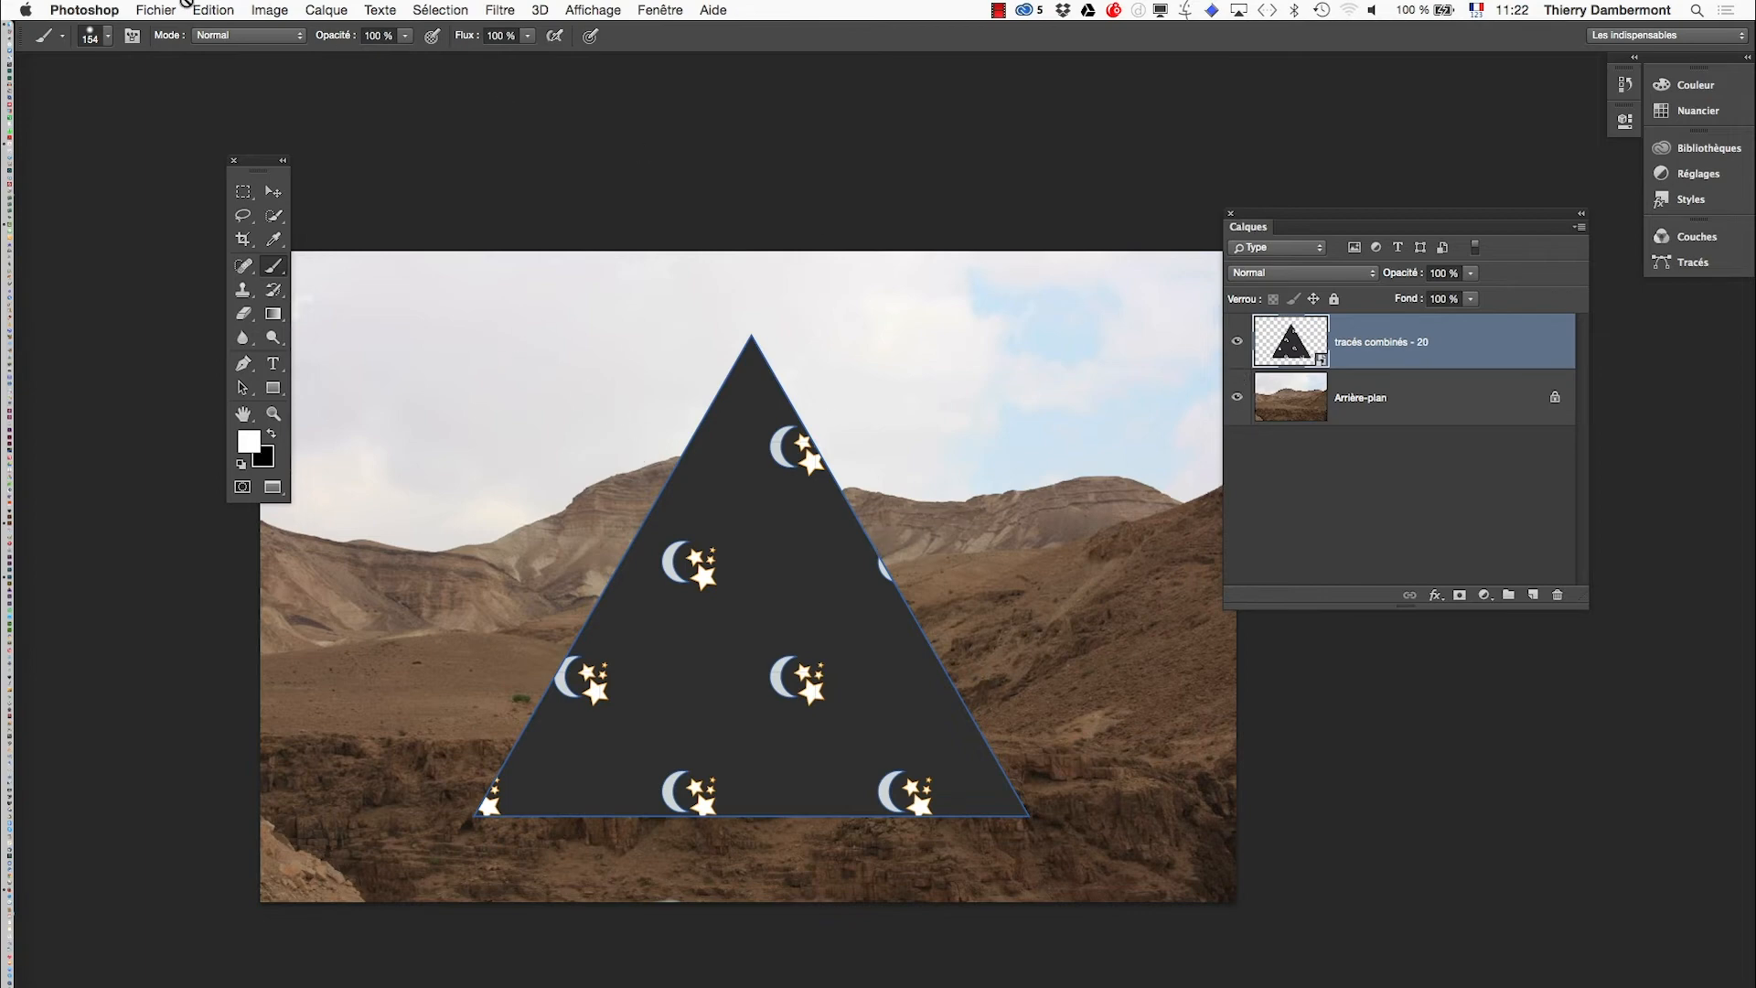
Step: Import and embed tracés combinés - 20.psd into the desert composition, and validate its placement at the default size
left_click(157, 9)
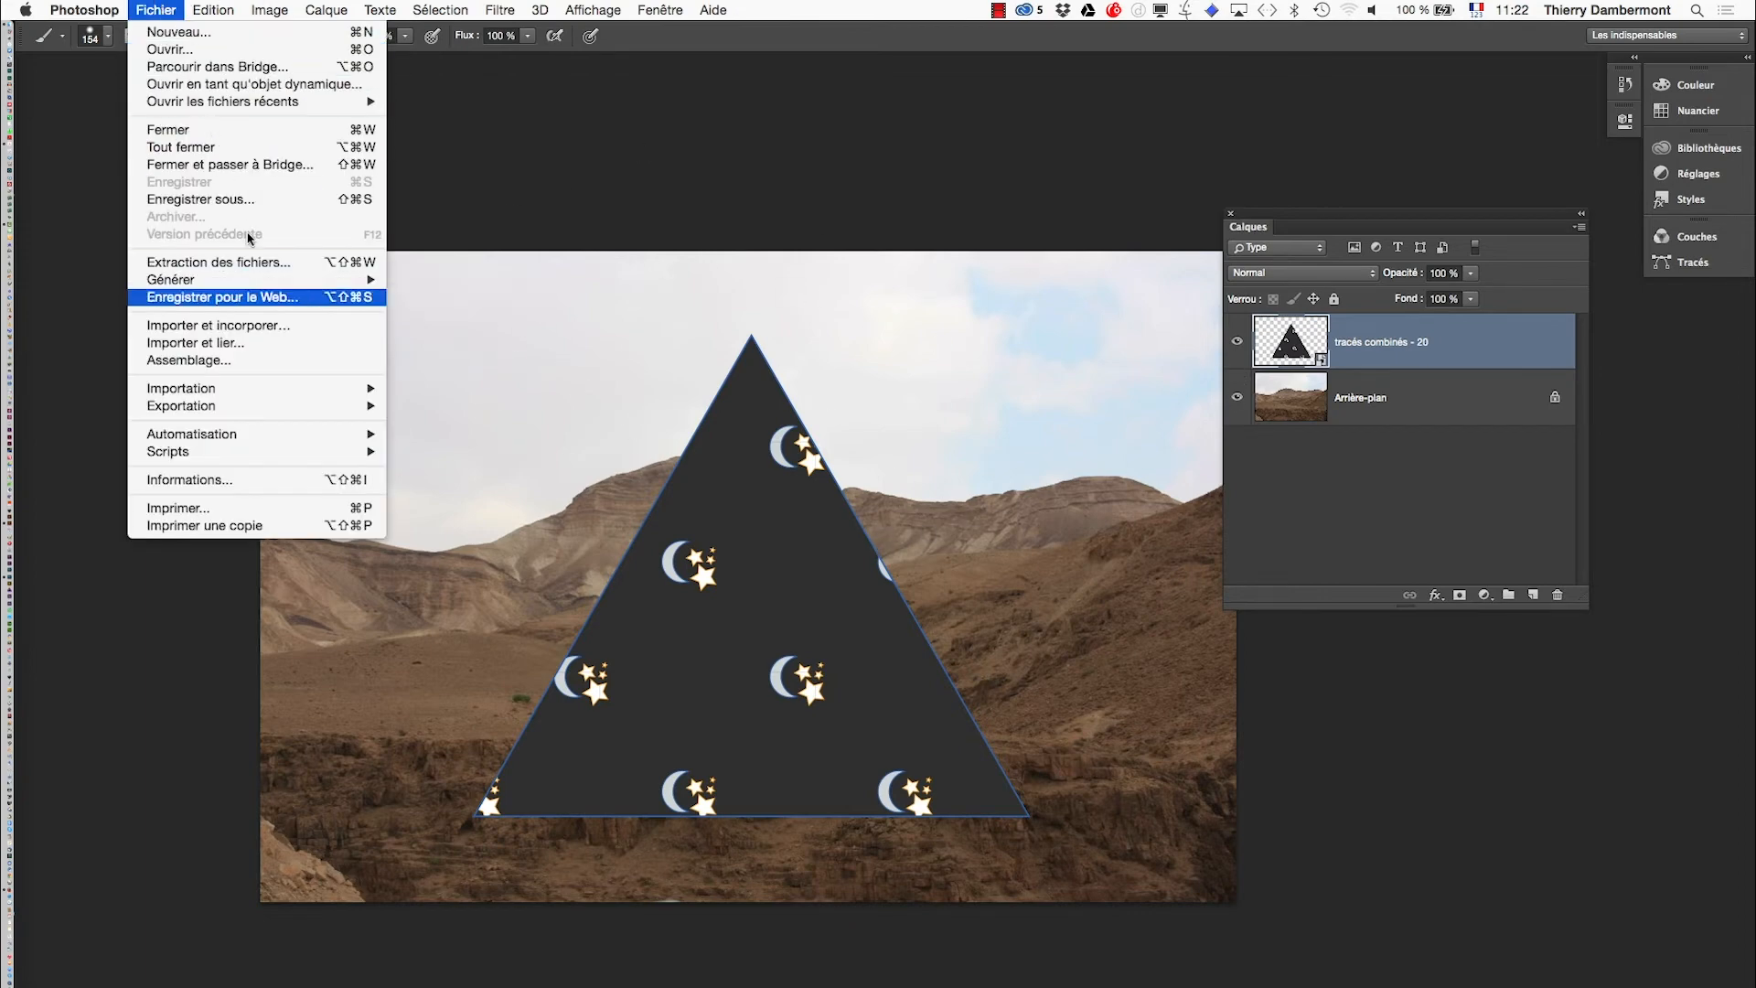
left_click(219, 325)
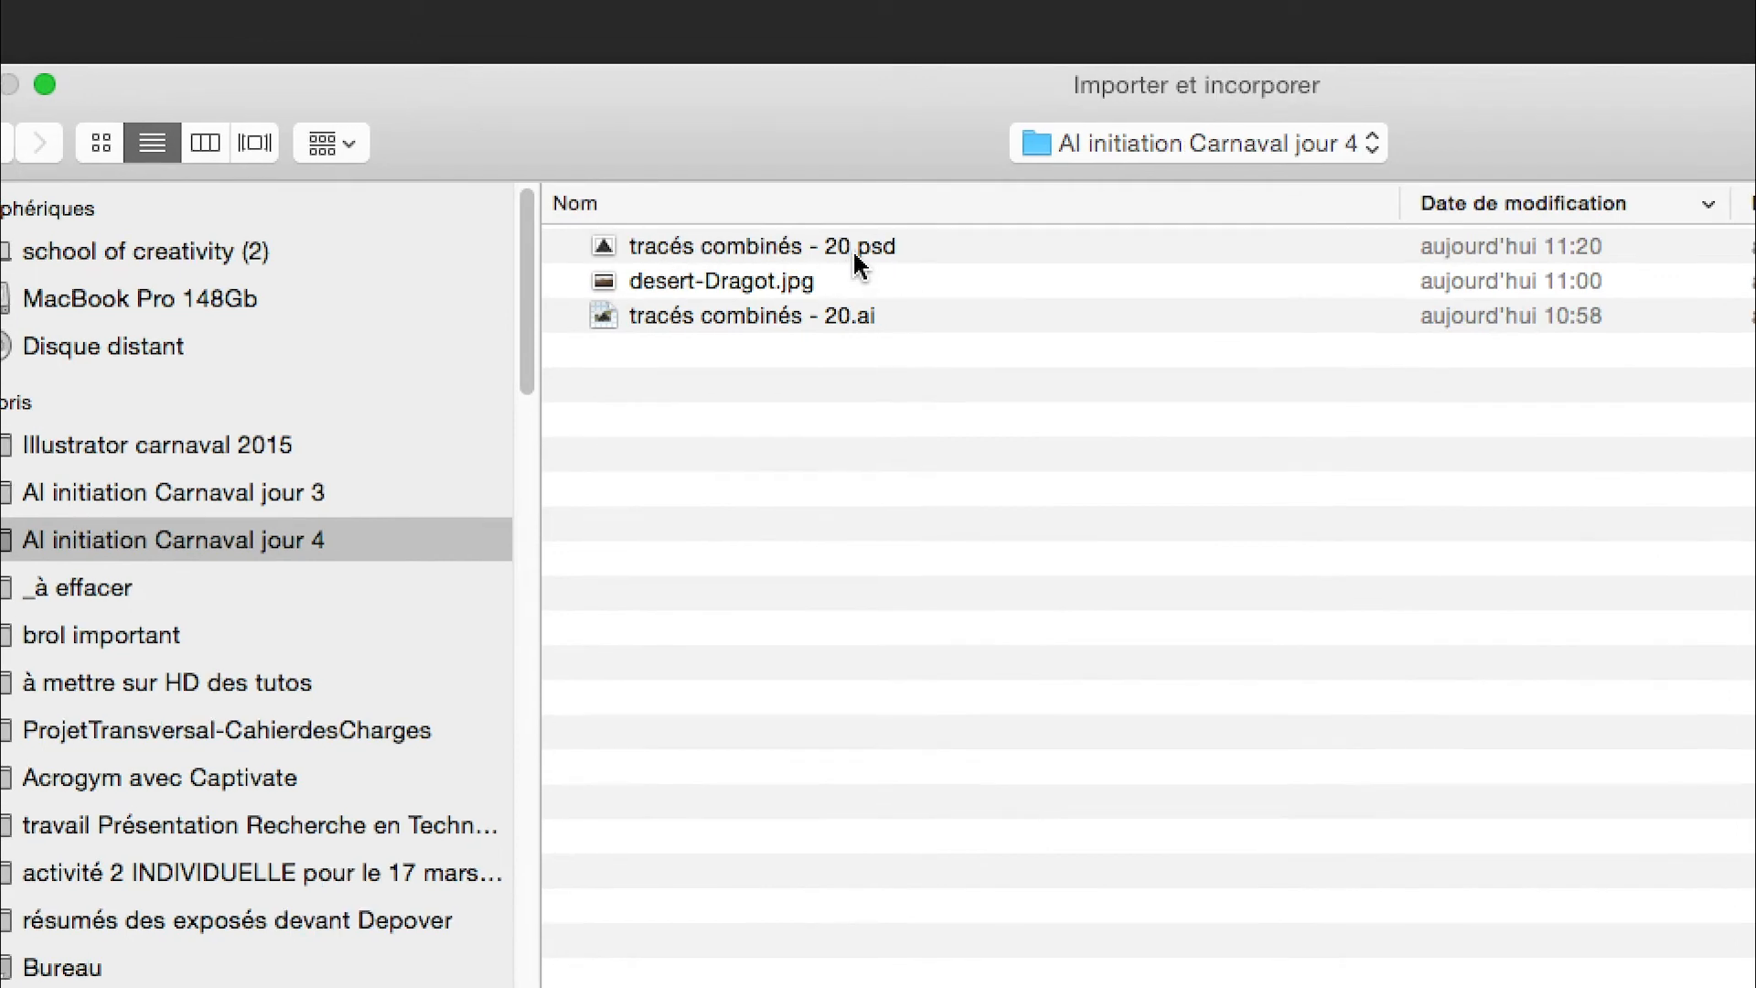
left_click(860, 261)
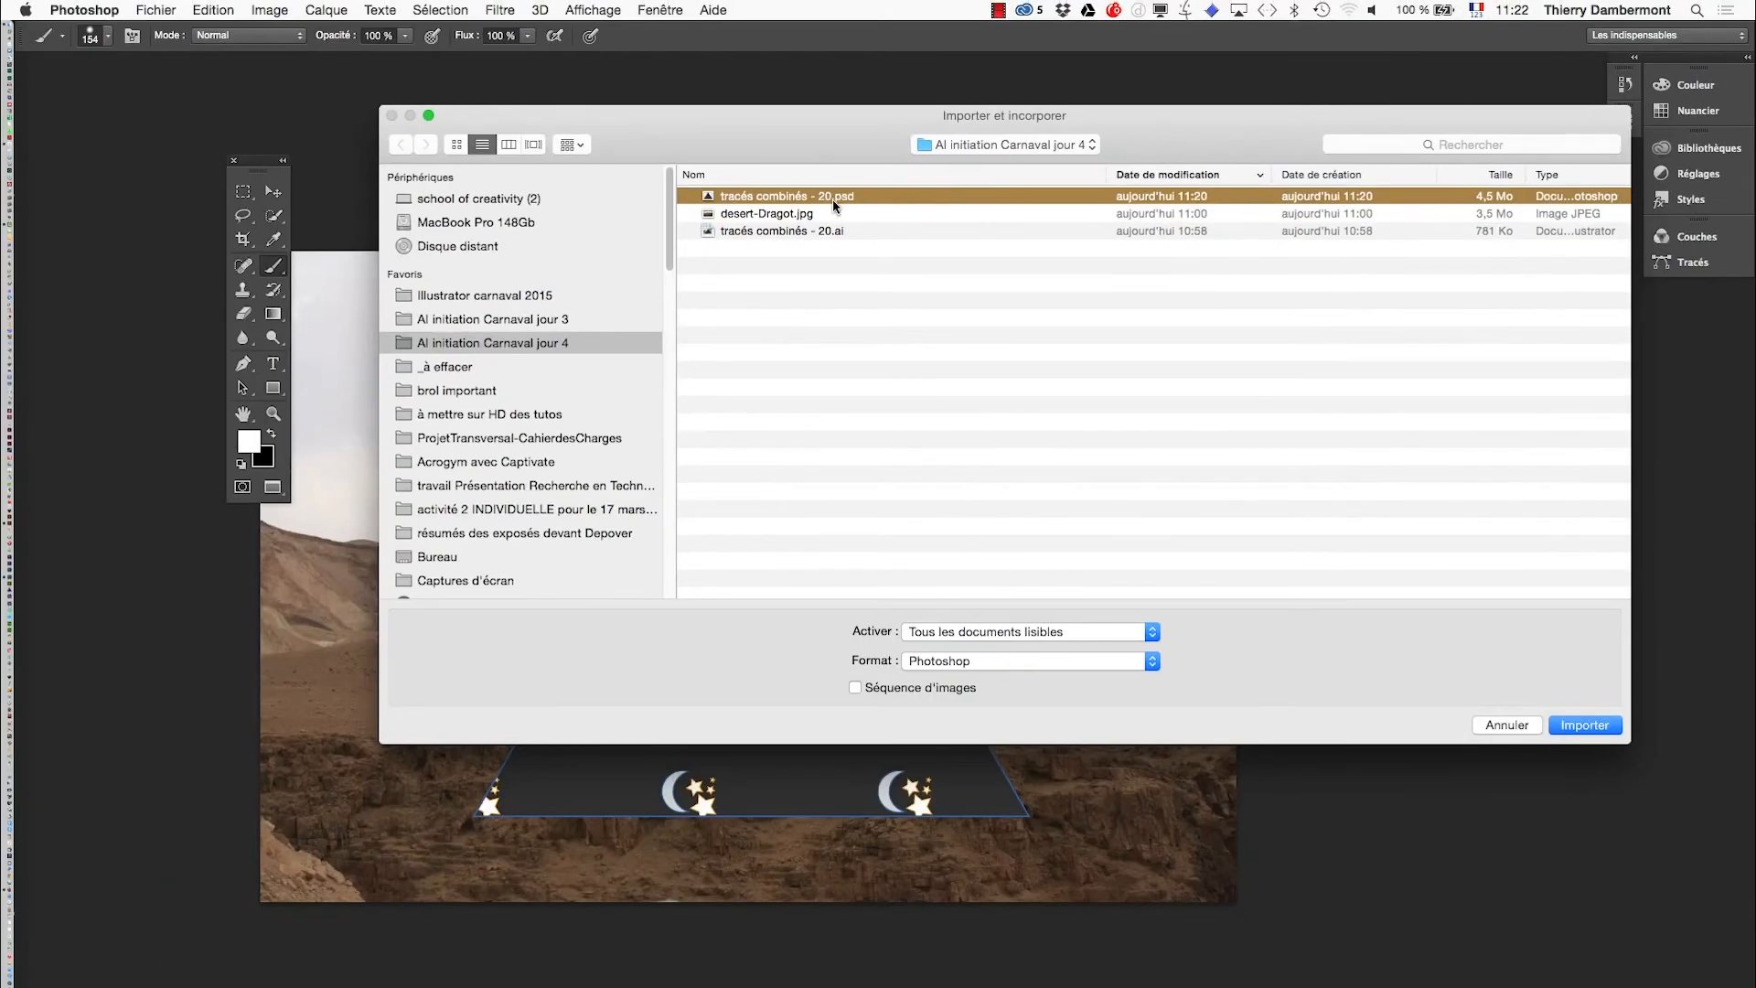
left_click(1569, 732)
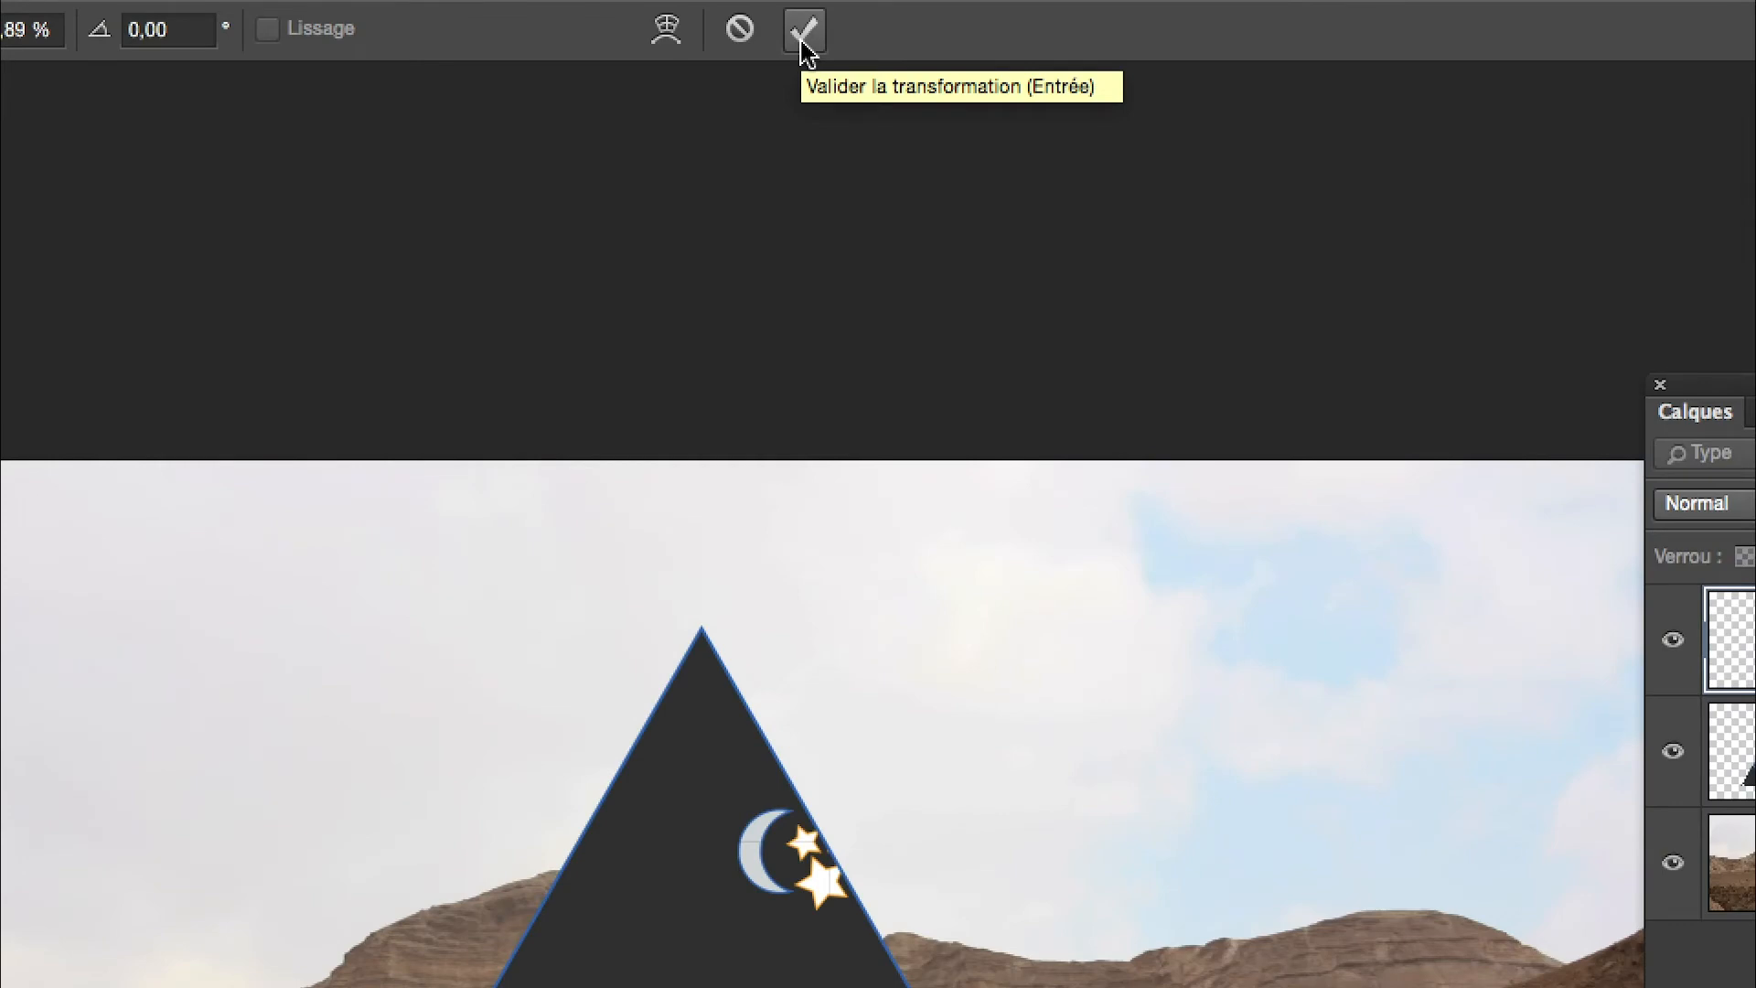
left_click(805, 31)
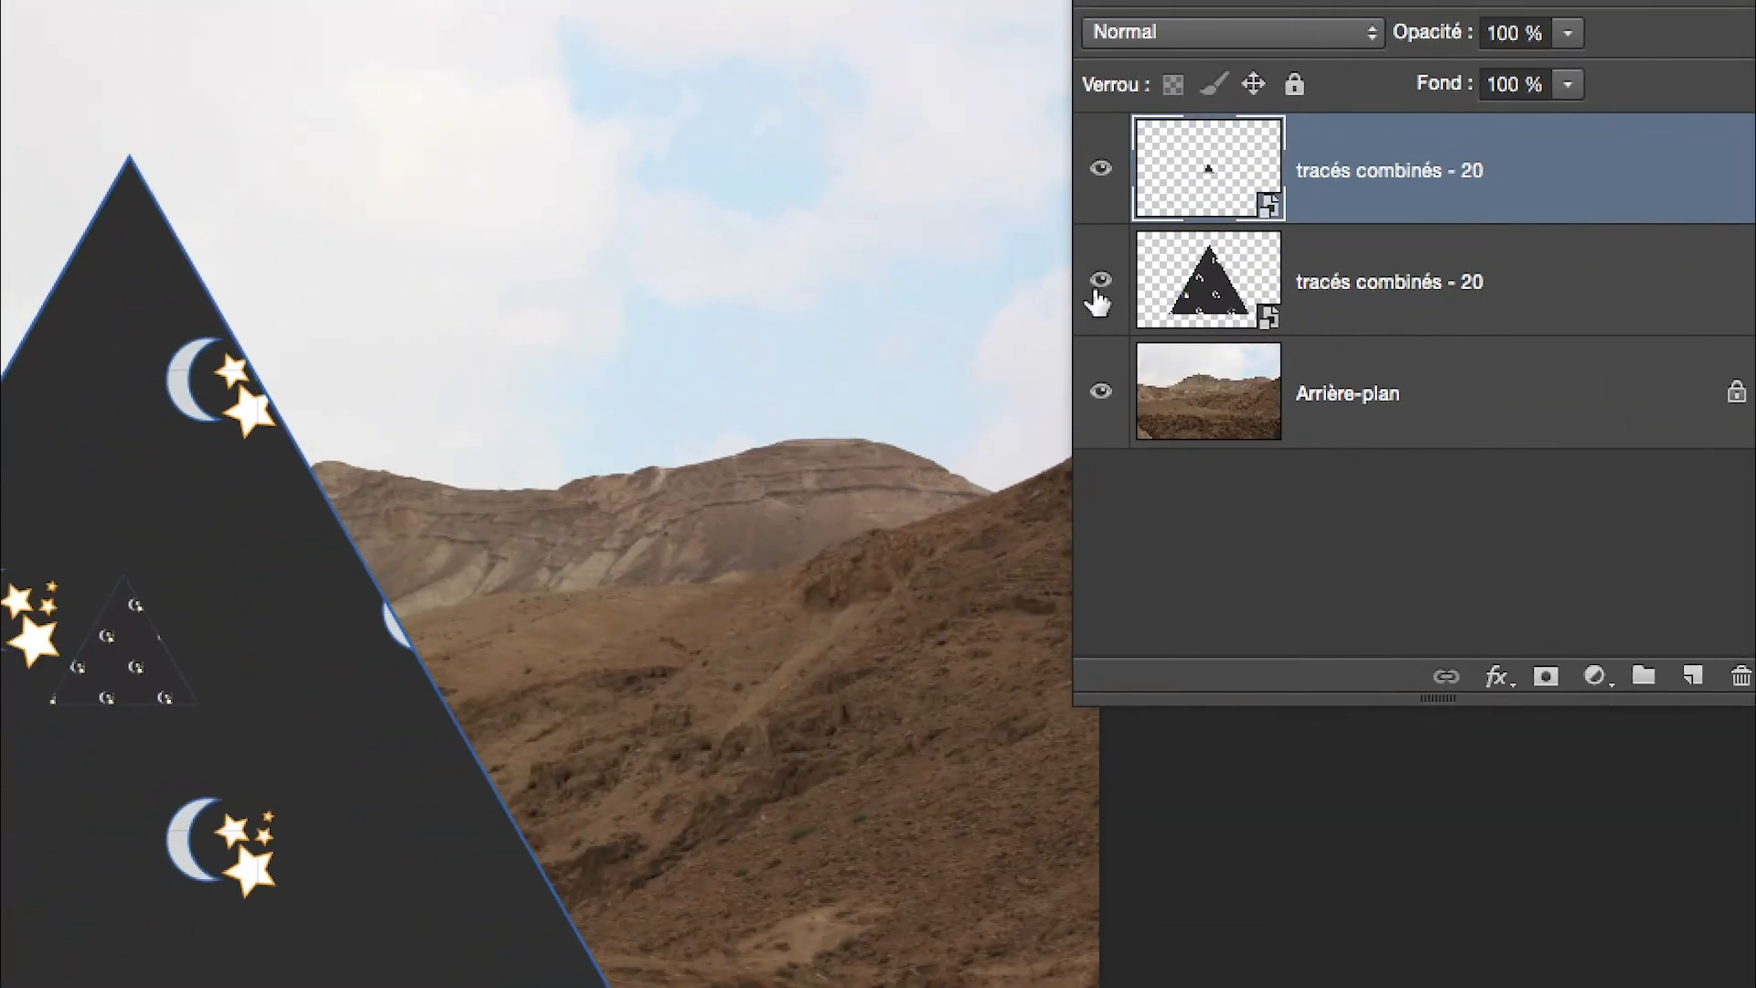
Step: Toggle the visibility of the large triangle's layer to compare it with the imported PSD, leaving that layer hidden
left_click(988, 338)
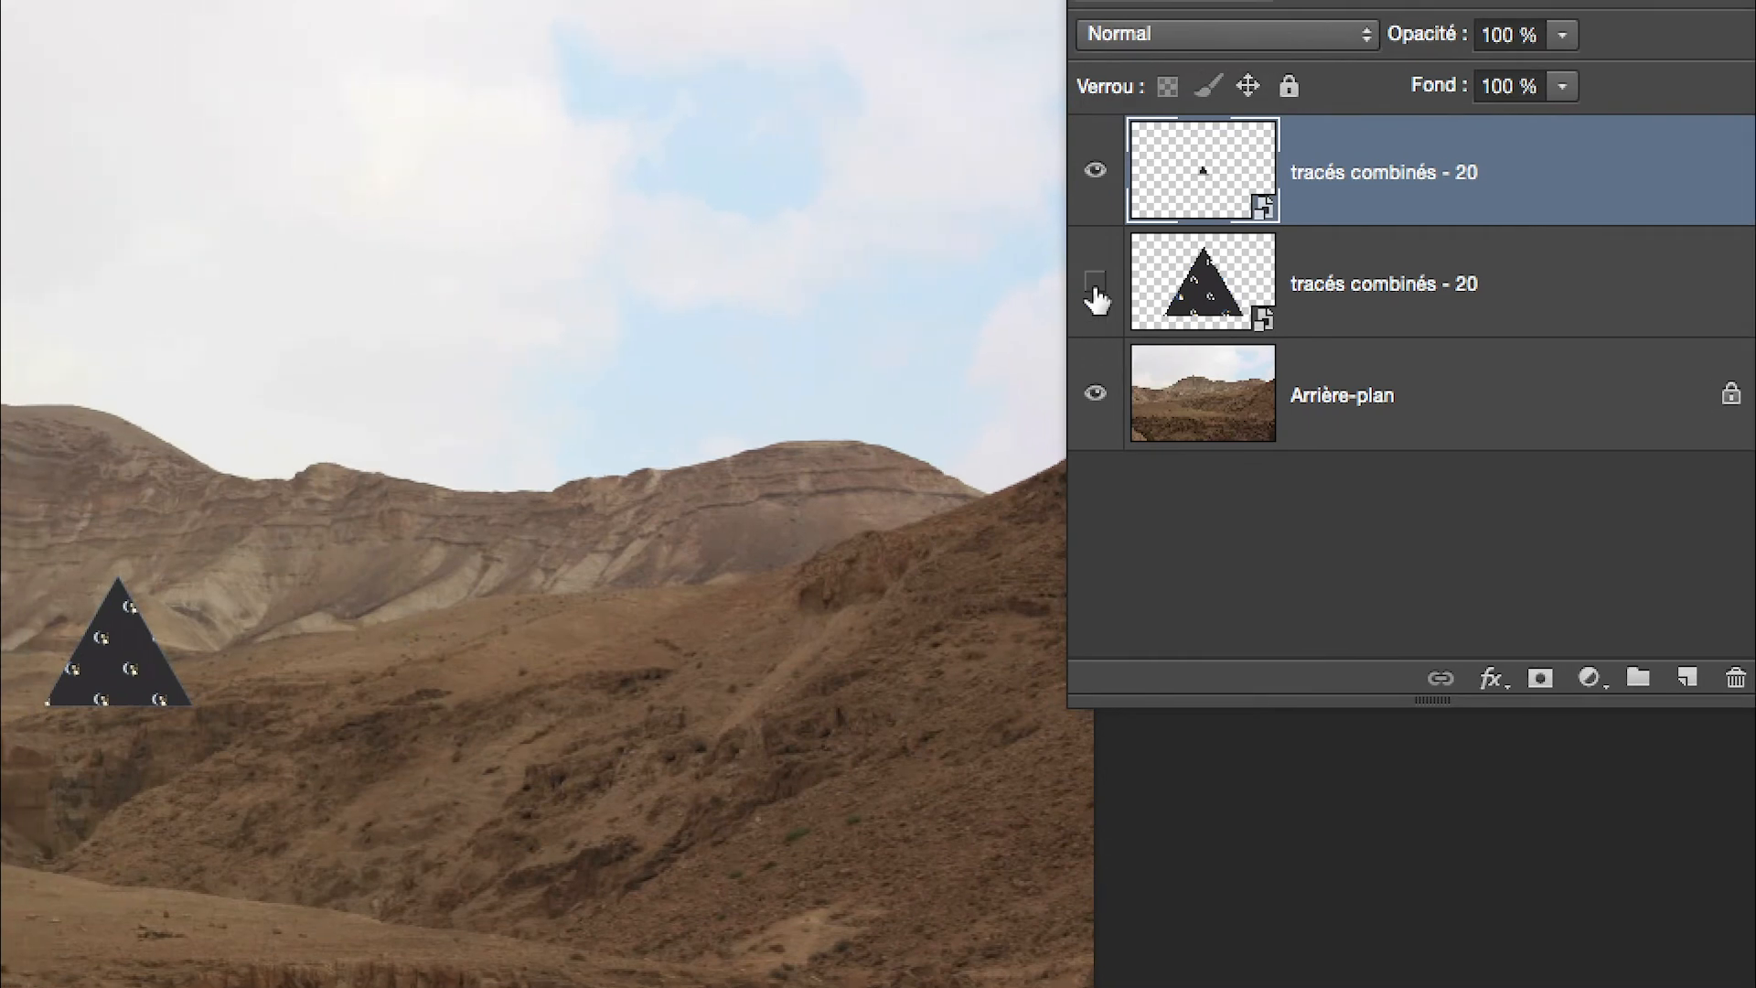
left_click(1095, 285)
left_click(1095, 285)
left_click(1094, 286)
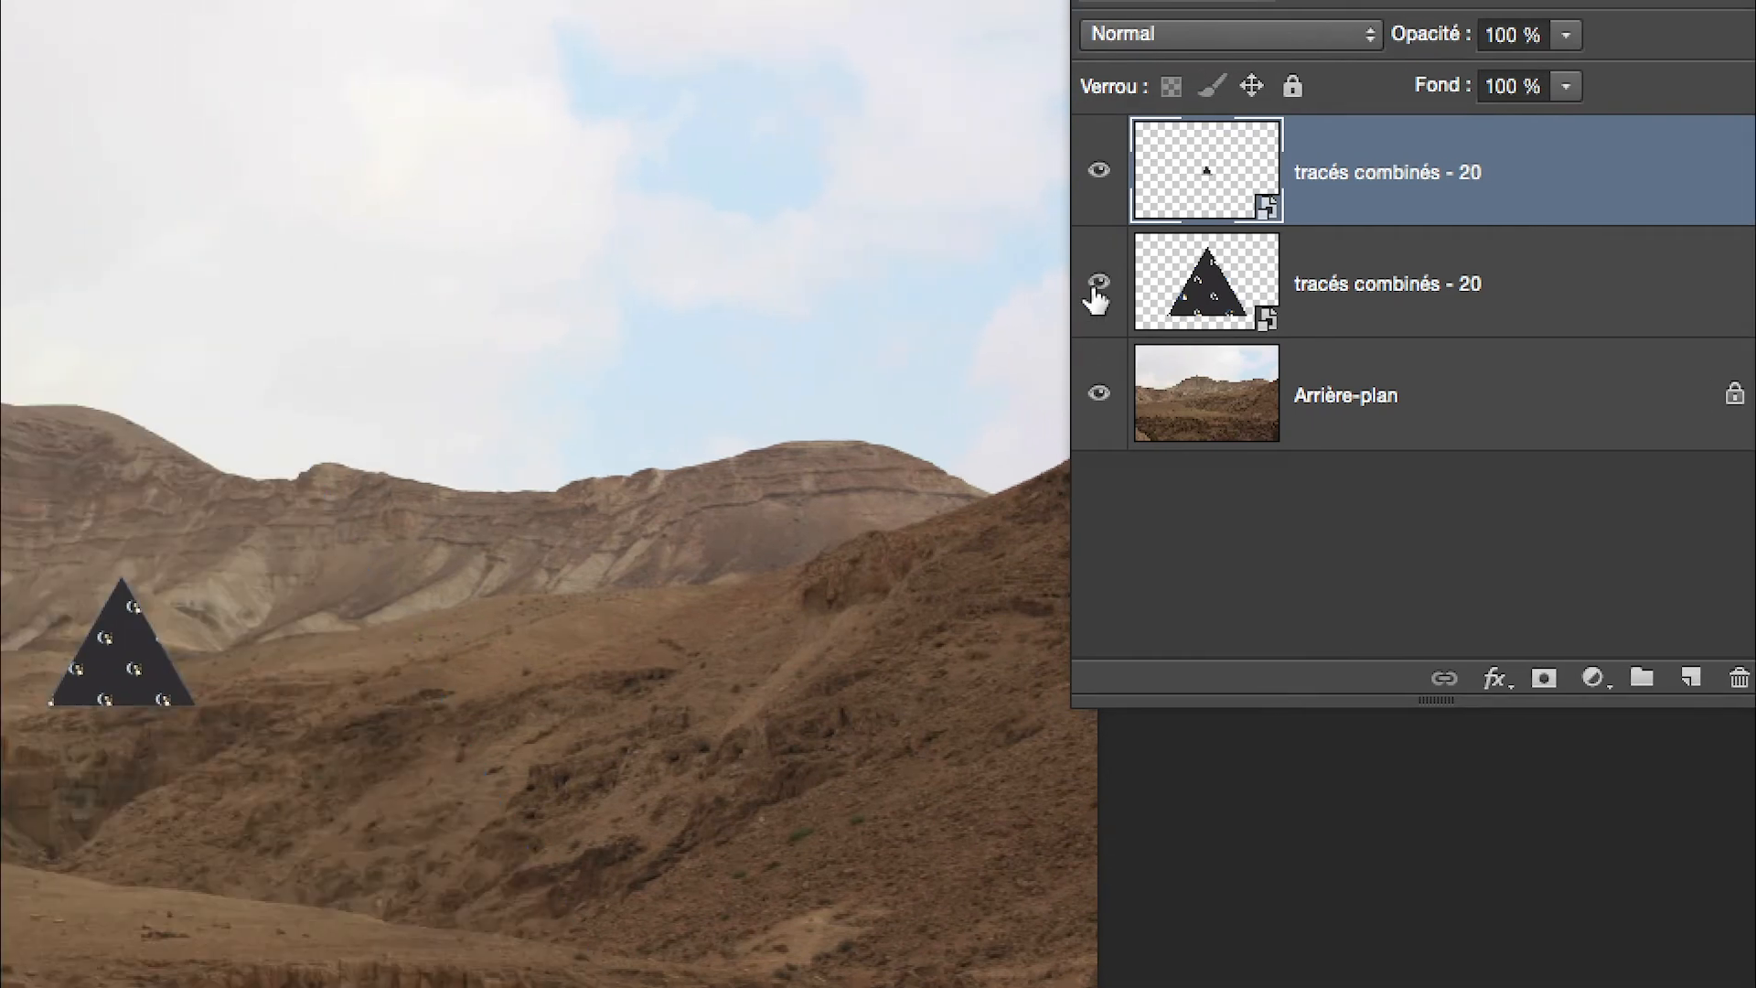
left_click(1097, 283)
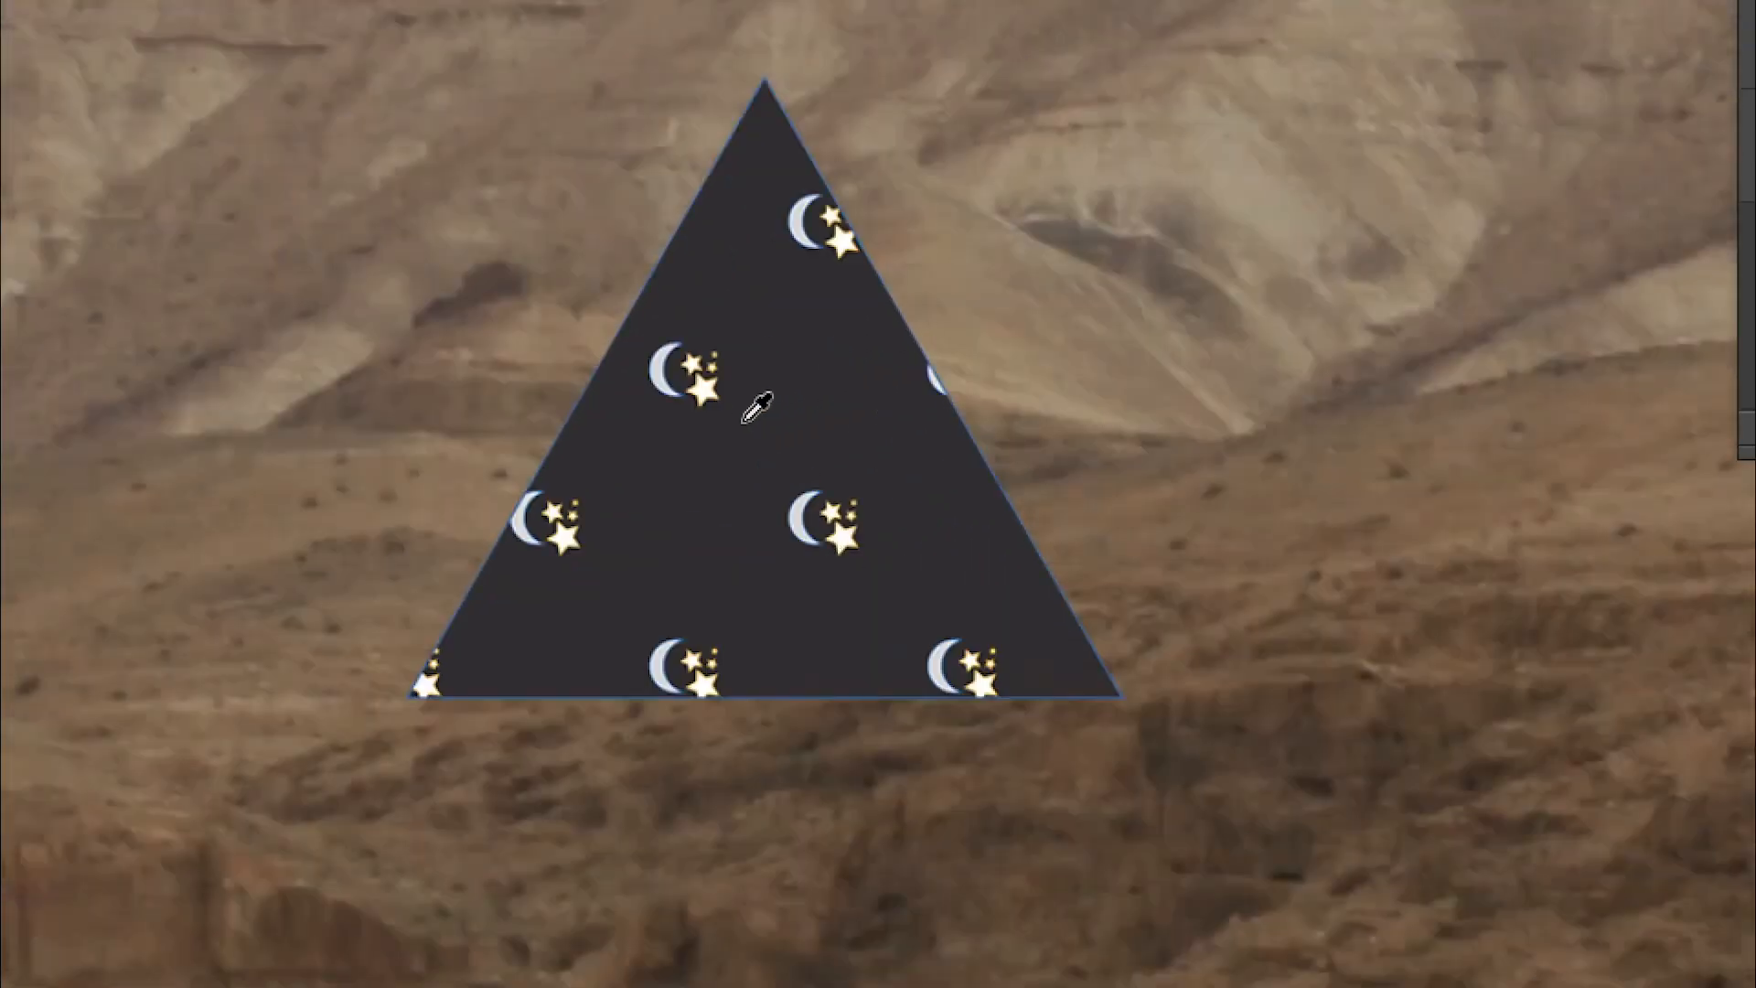
Step: Inspect the imported PSD triangle up close, enlarge it to about 948 % around its center with Free Transform, and validate
scroll(756, 408, "up", 10)
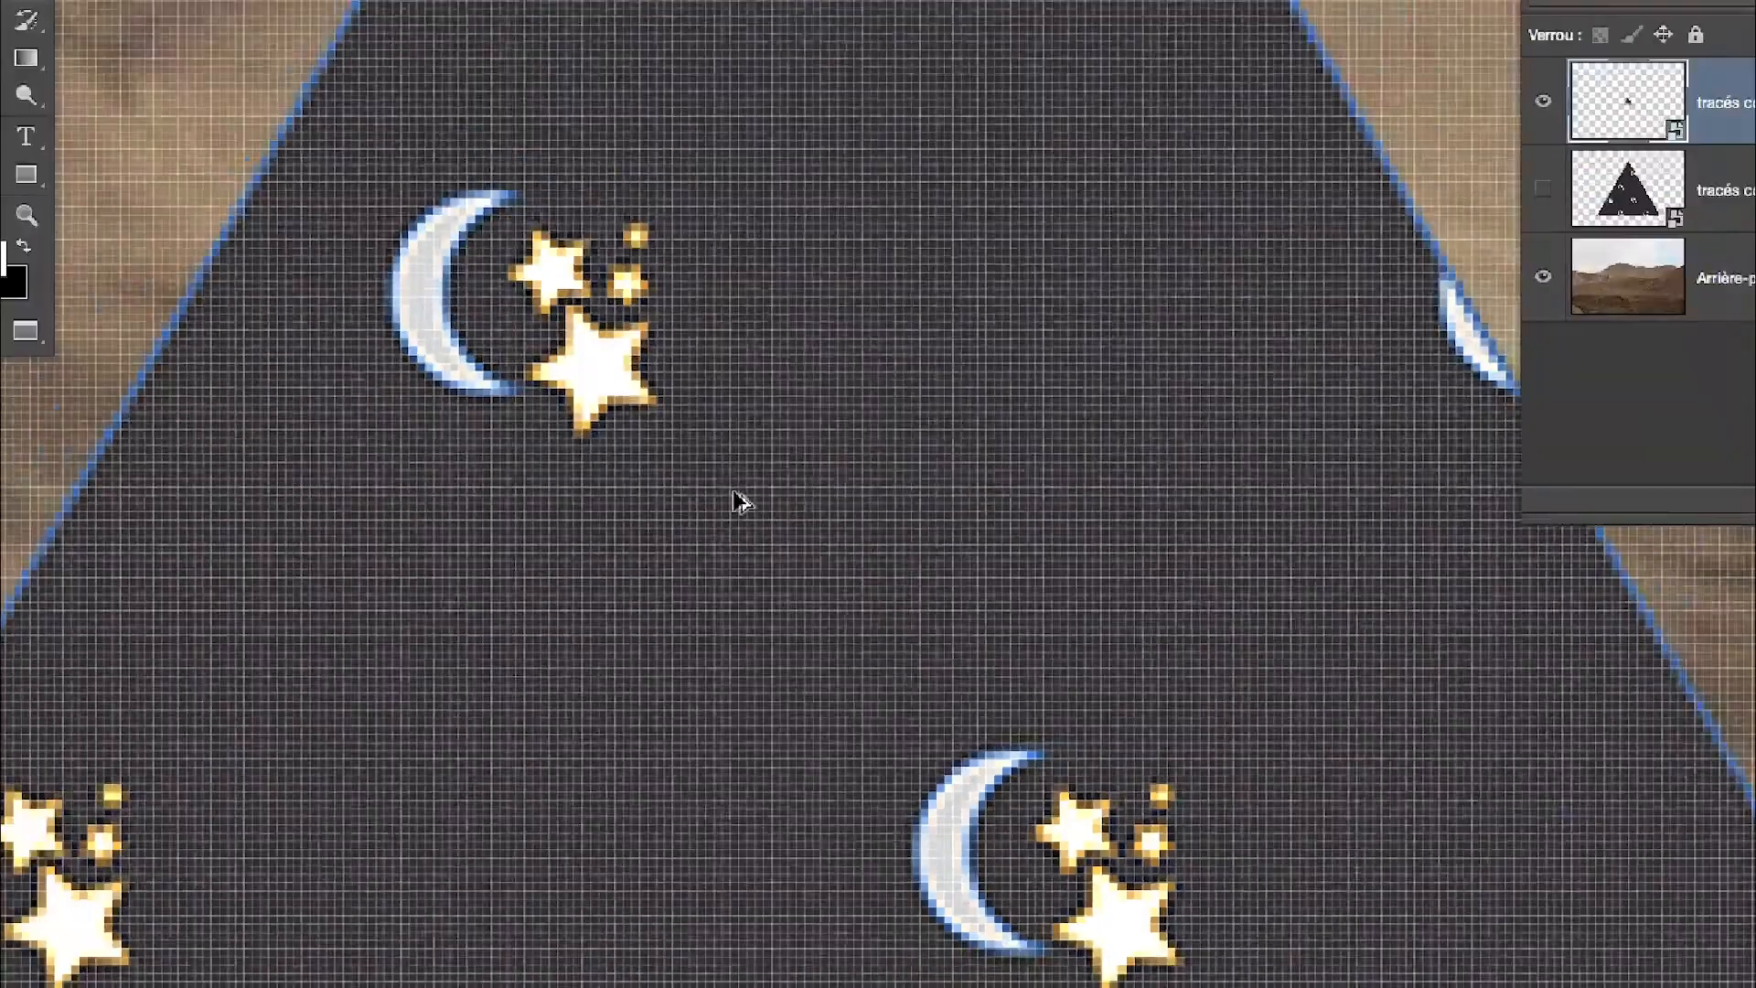
scroll(740, 502, "down", 10)
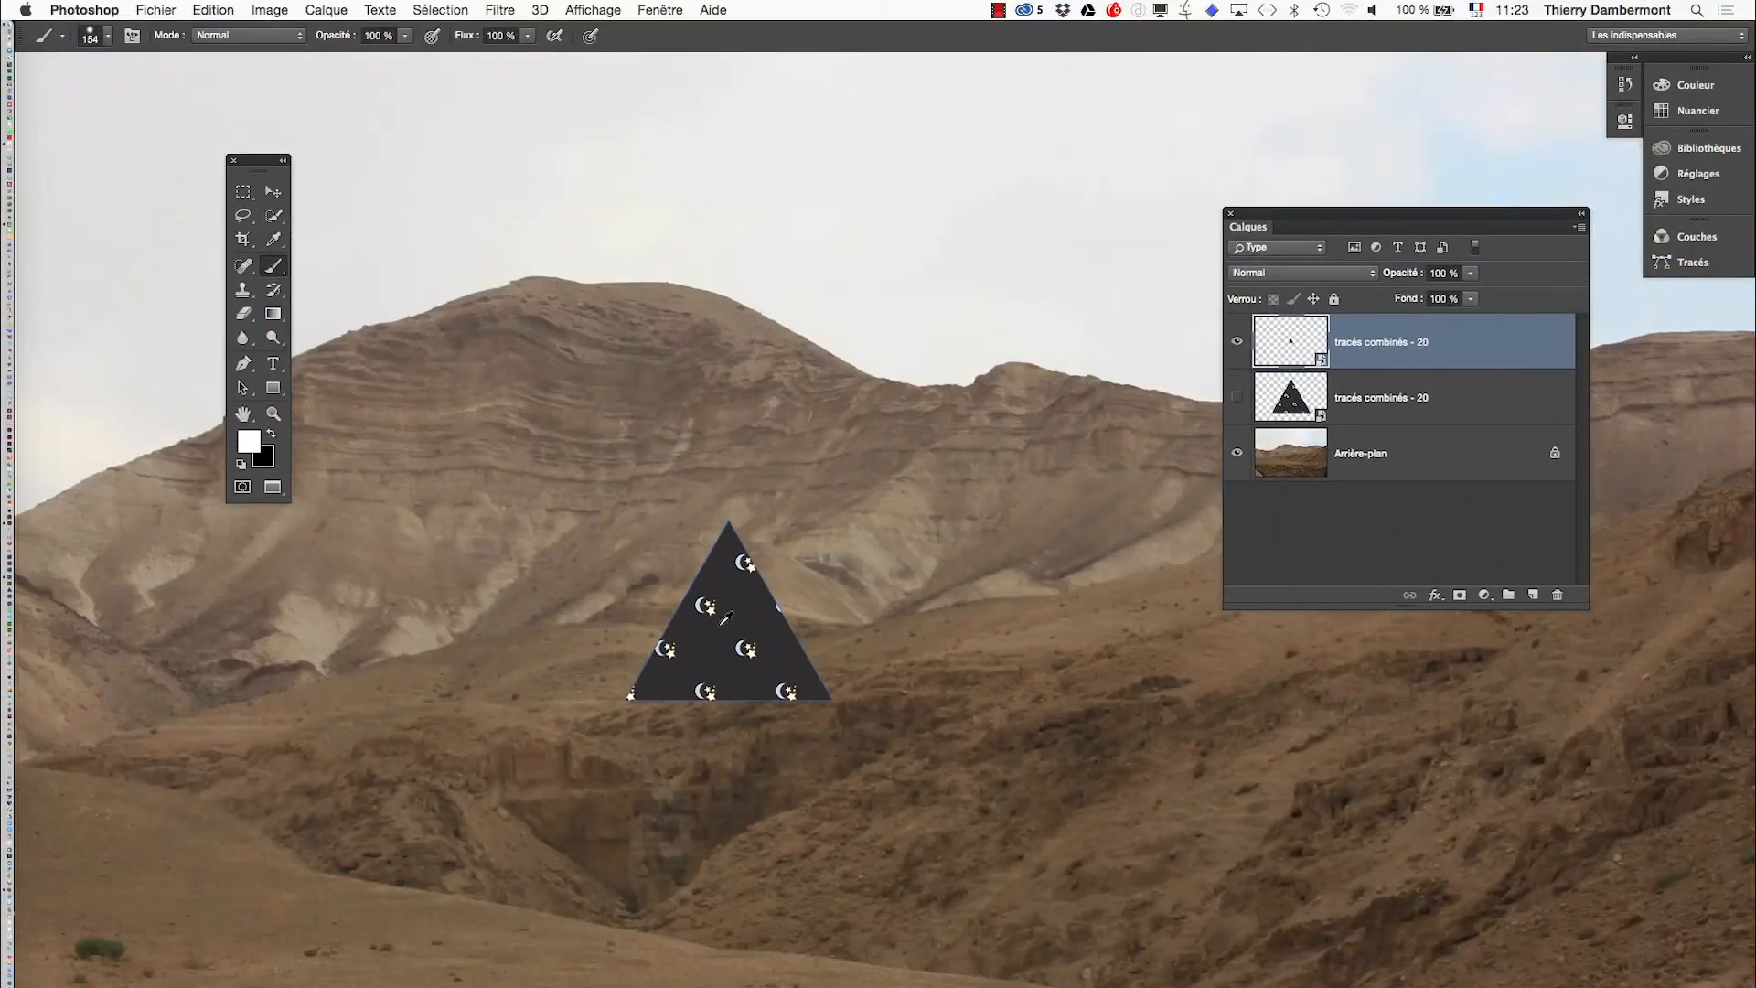
scroll(726, 618, "down", 5)
left_click(214, 10)
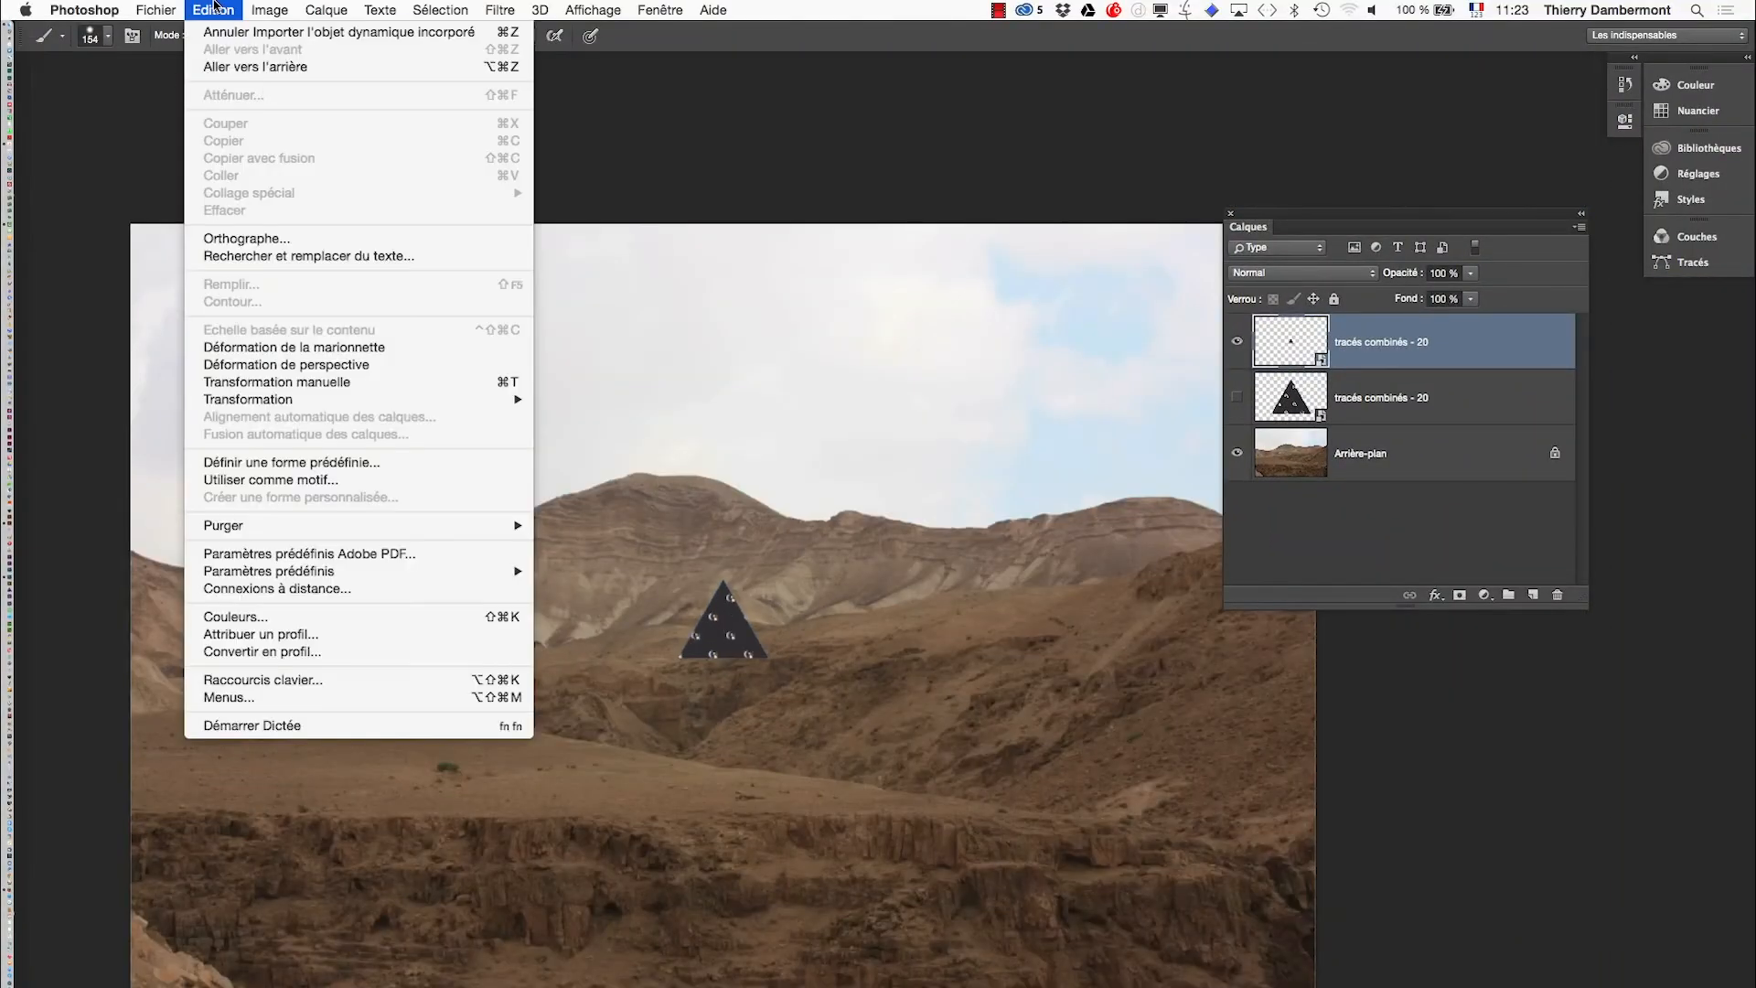
left_click(302, 381)
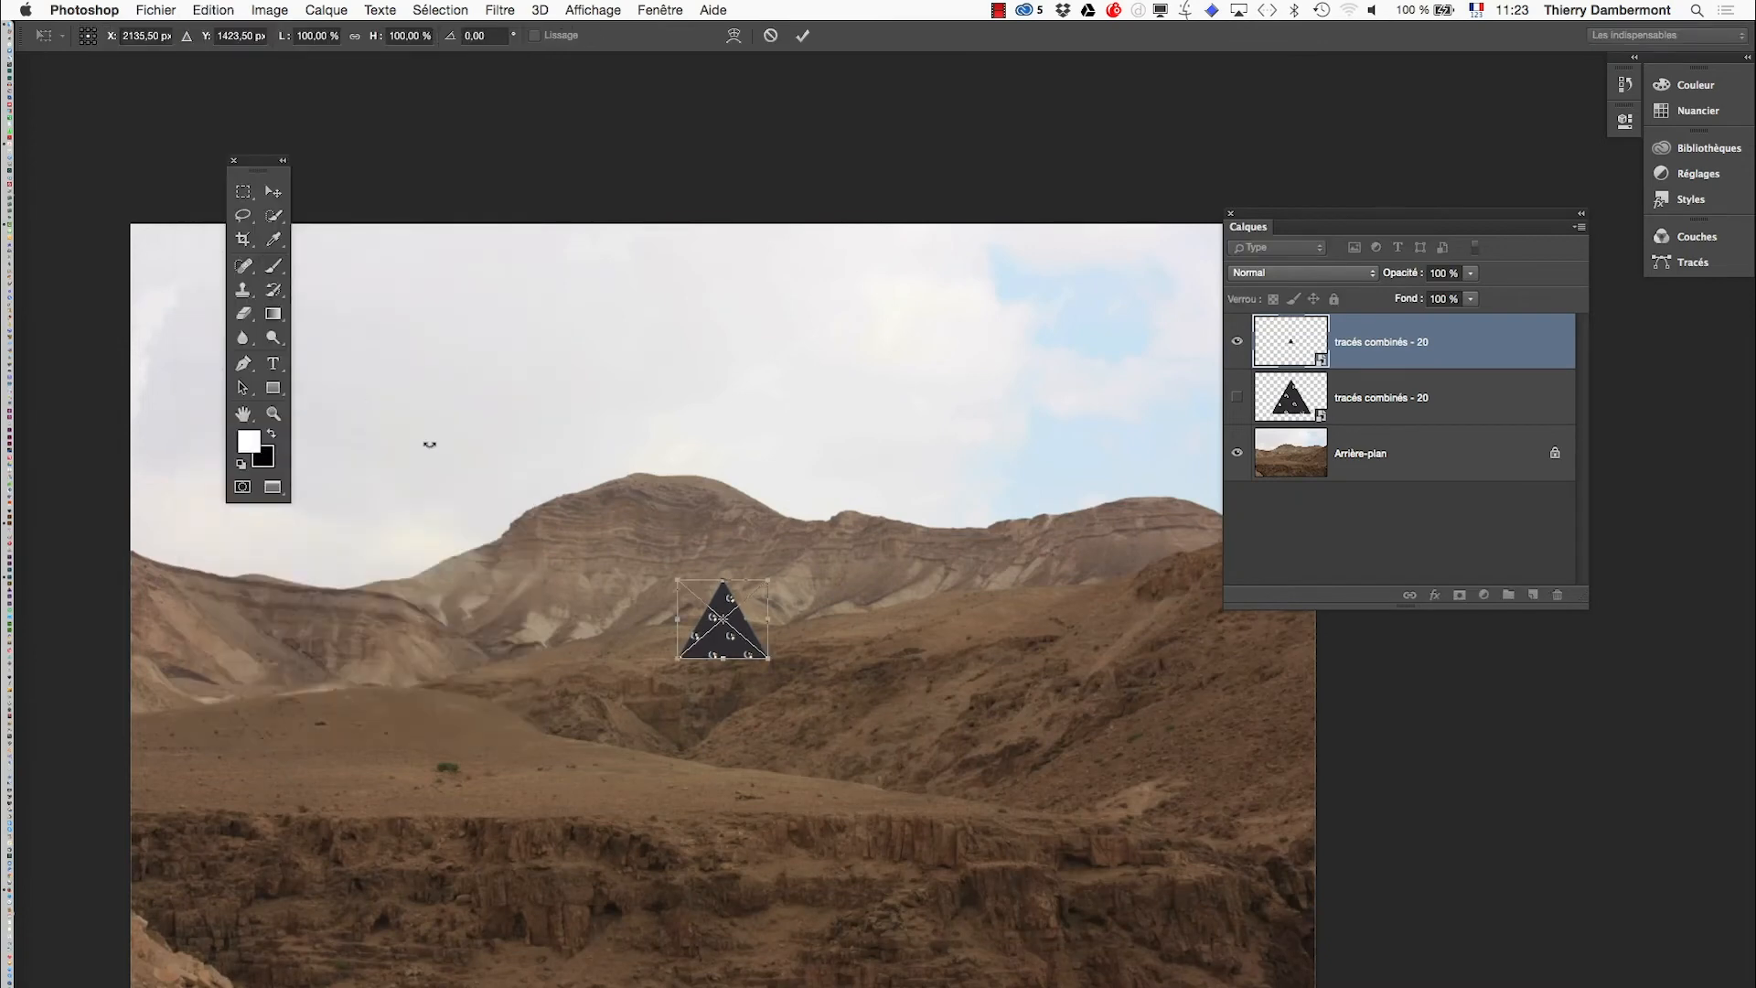
mouse_move(677, 659)
left_mouse_down()
mouse_move(348, 924)
mouse_move(283, 948)
left_mouse_up()
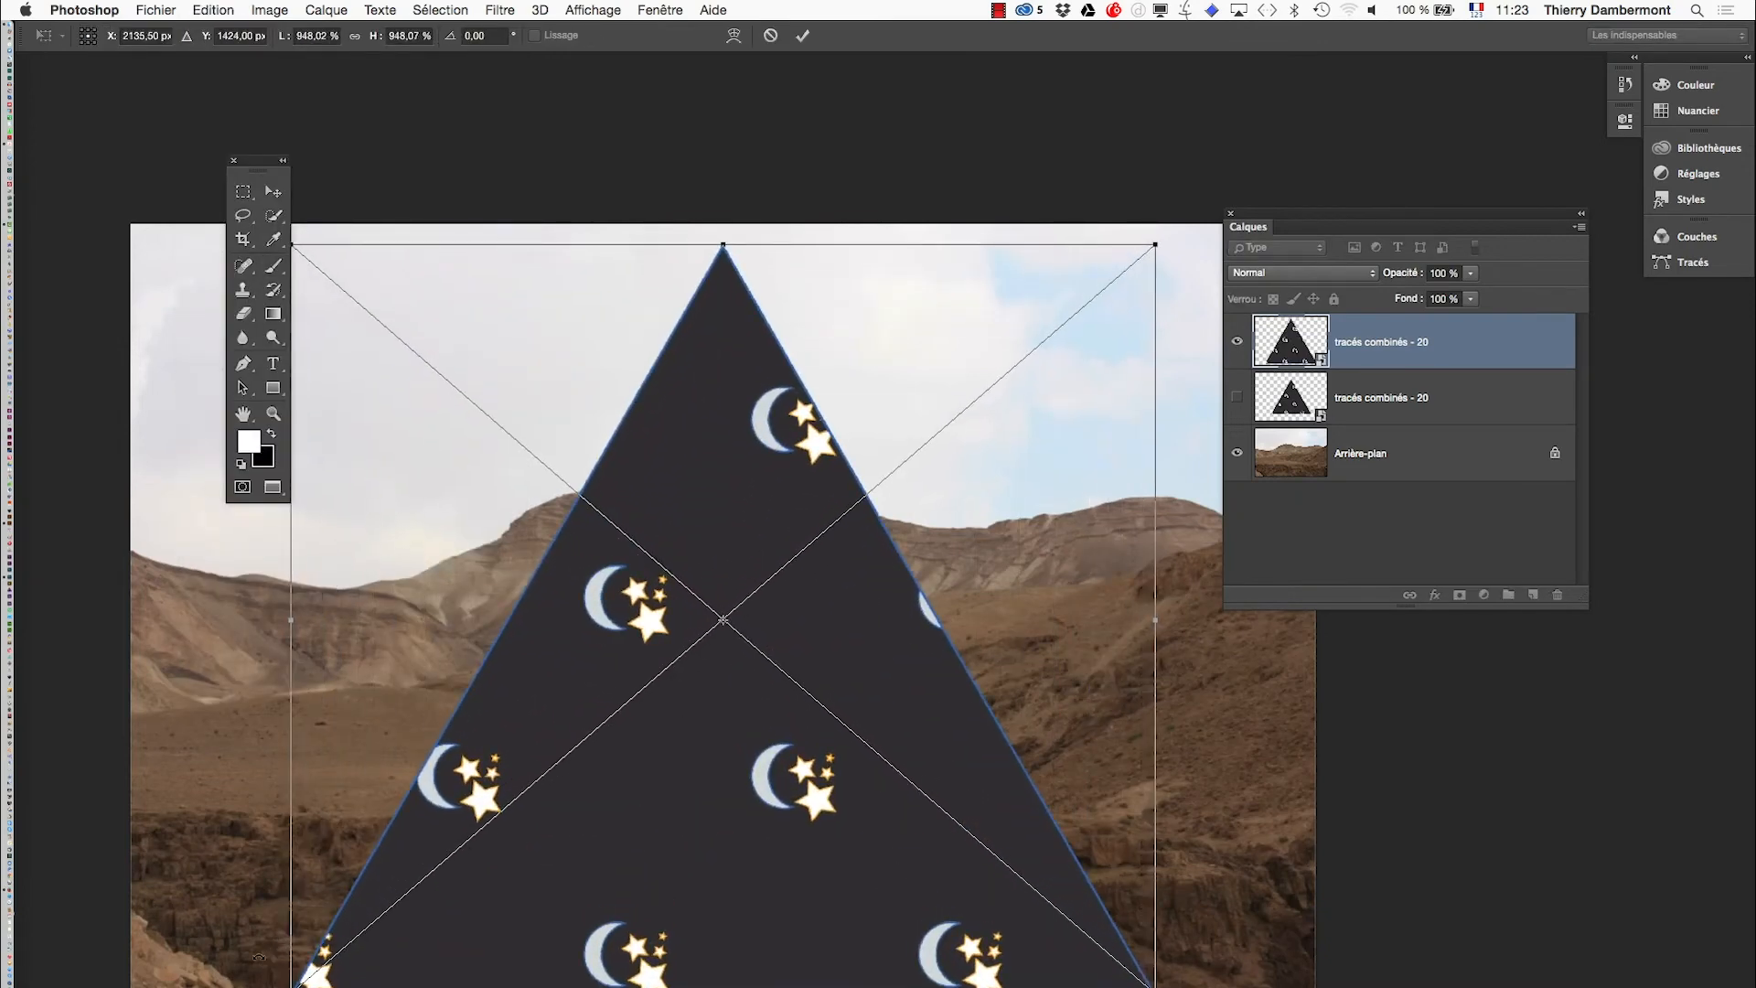
left_click(803, 36)
Step: Examine the enlarged triangle's upper moon-and-star motif and its blue outline at high magnification
scroll(805, 496, "up", 8)
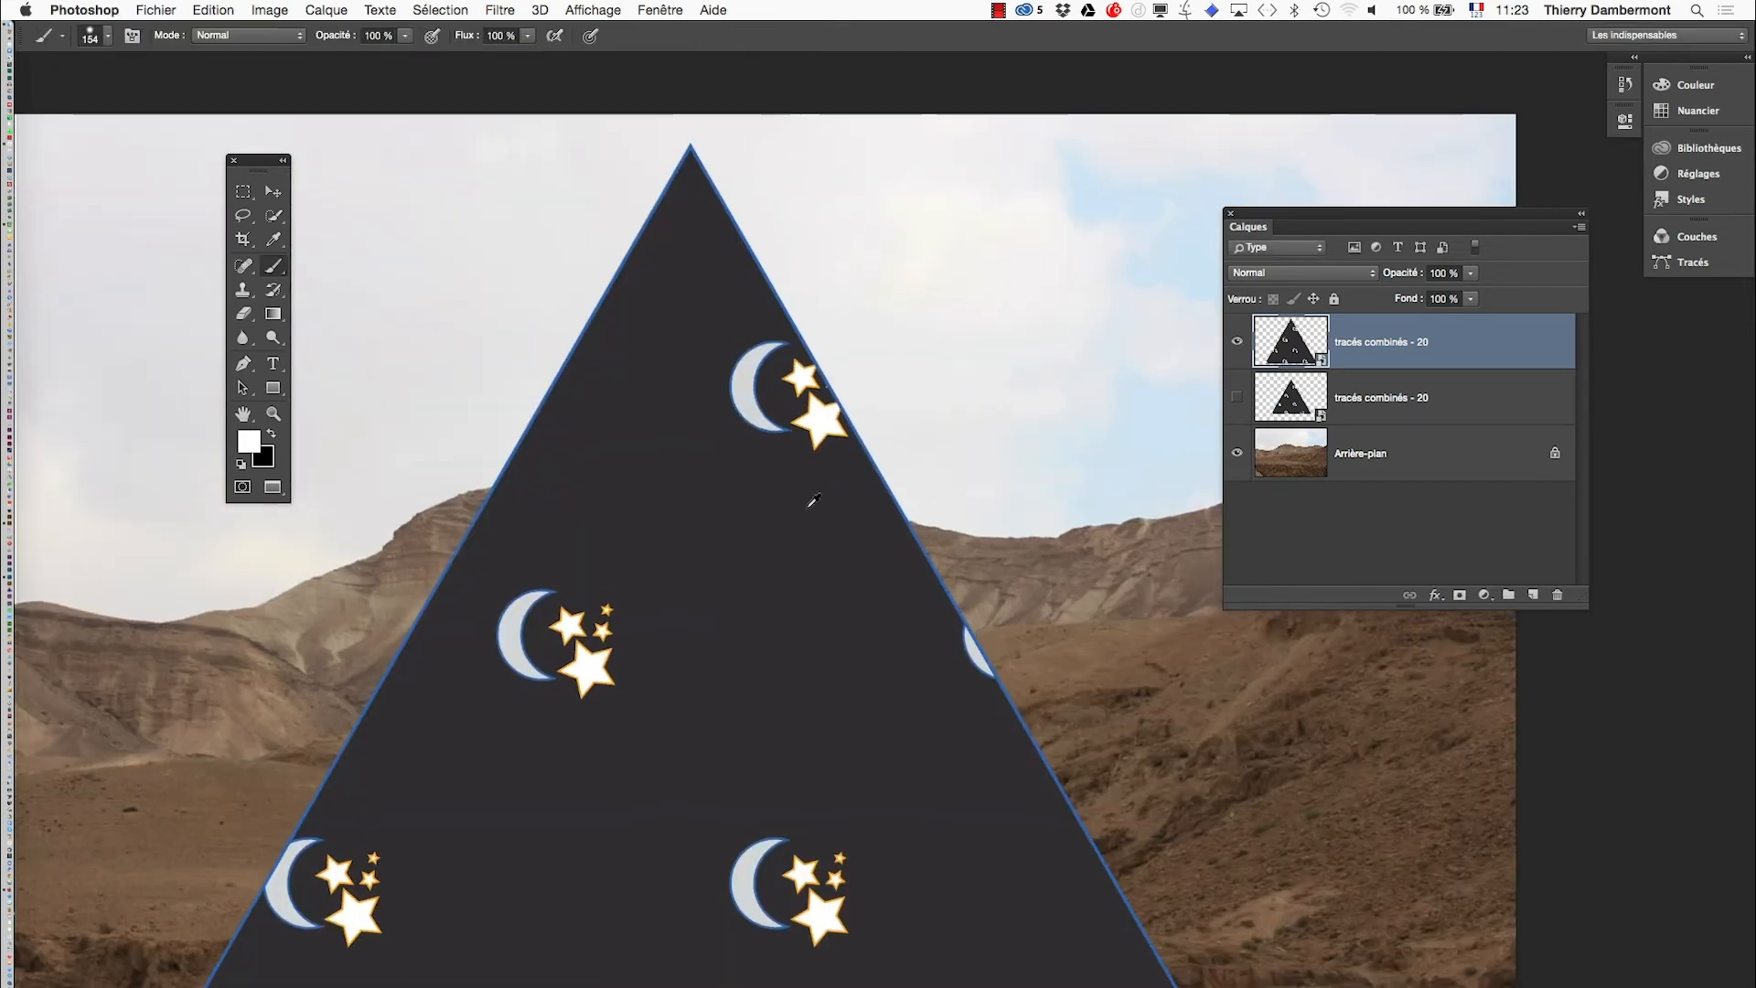
scroll(807, 497, "up", 6)
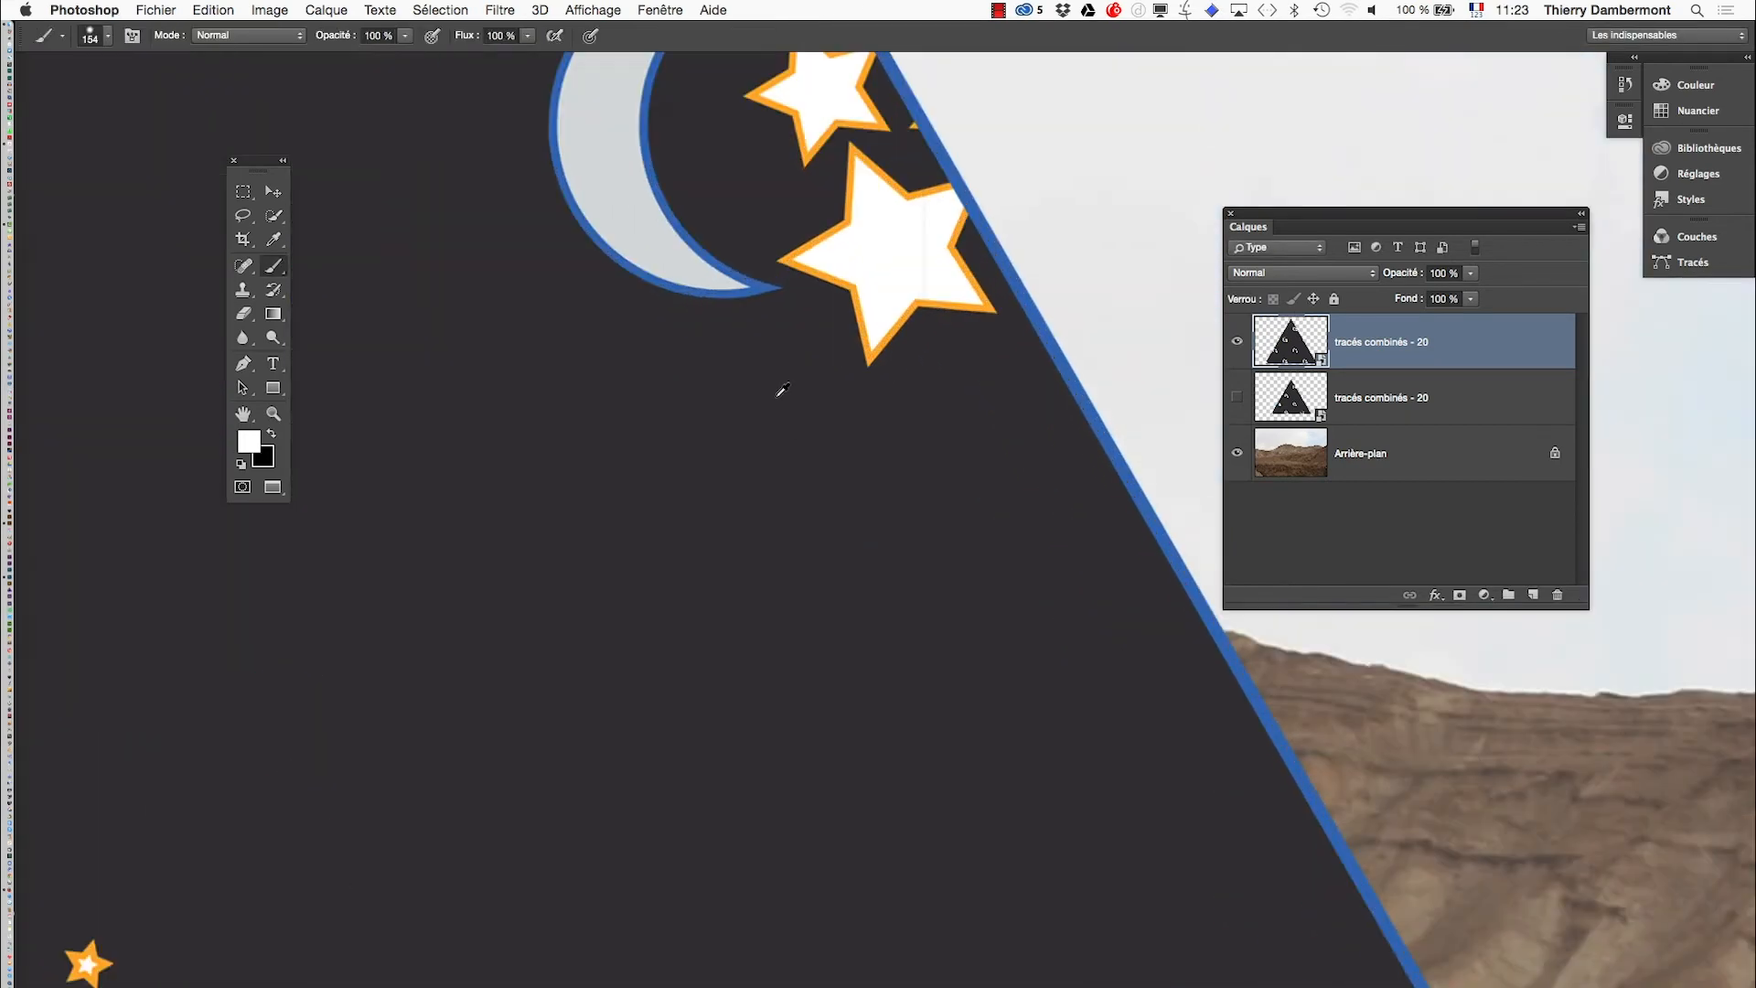
scroll(792, 504, "up", 4)
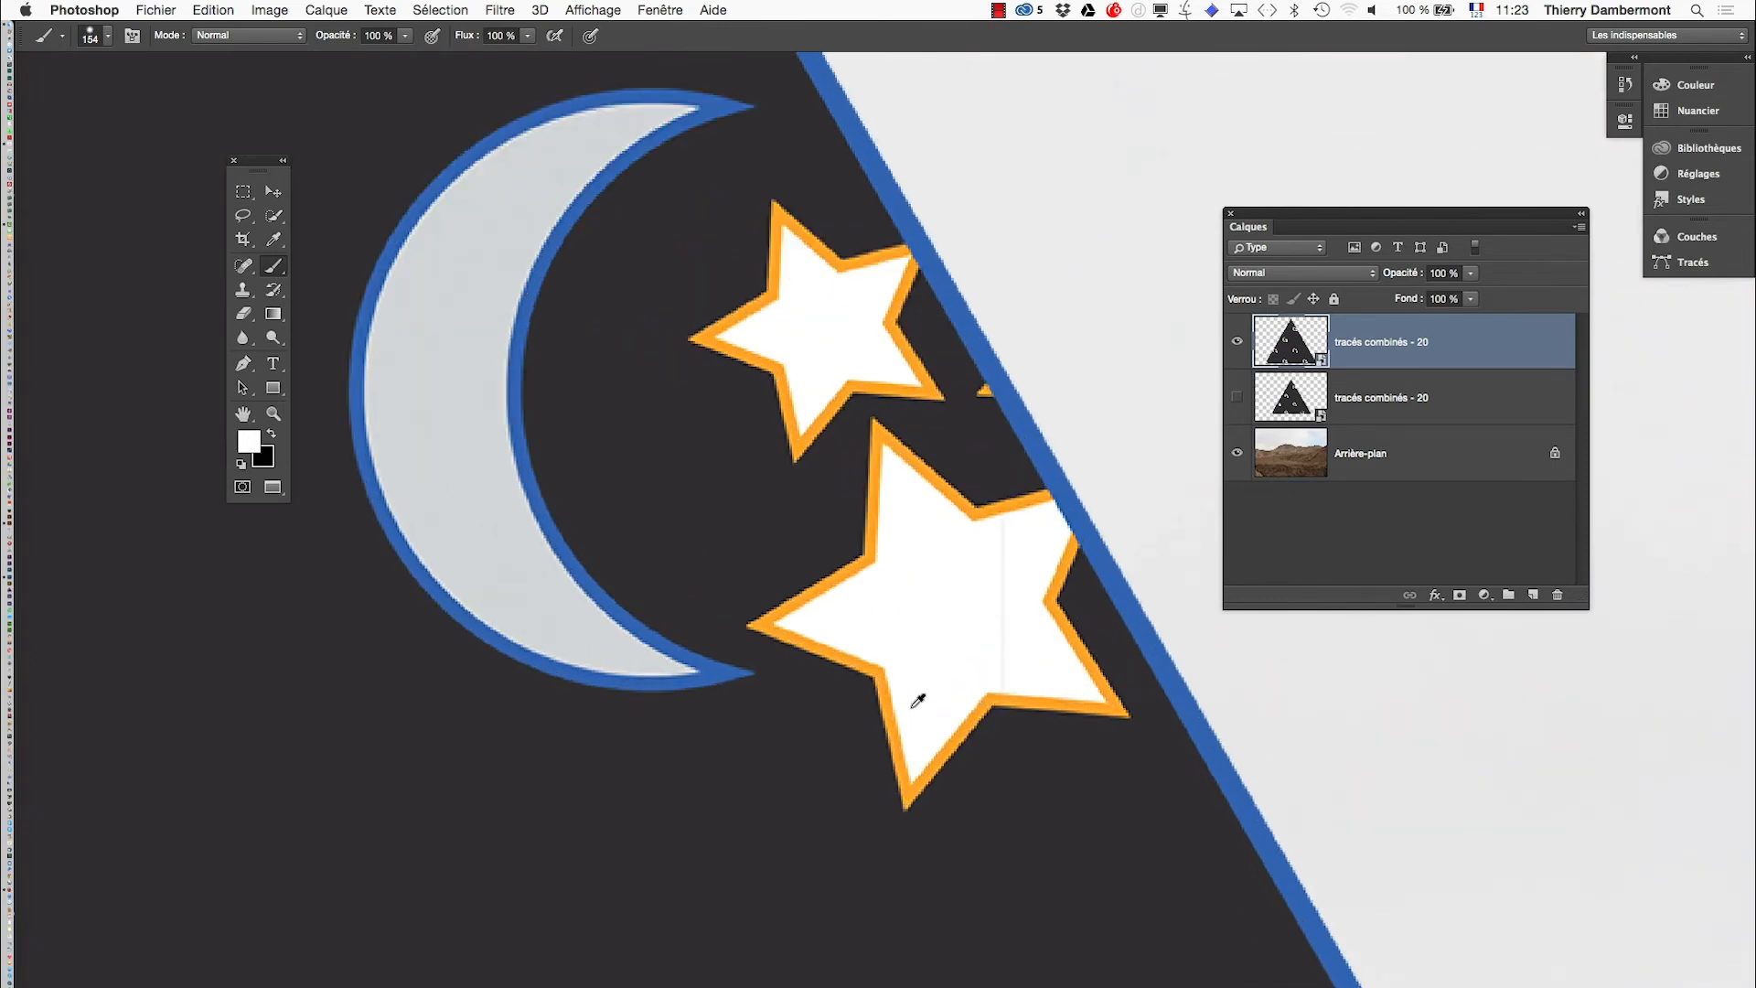
scroll(911, 698, "down", 4)
scroll(718, 734, "down", 10)
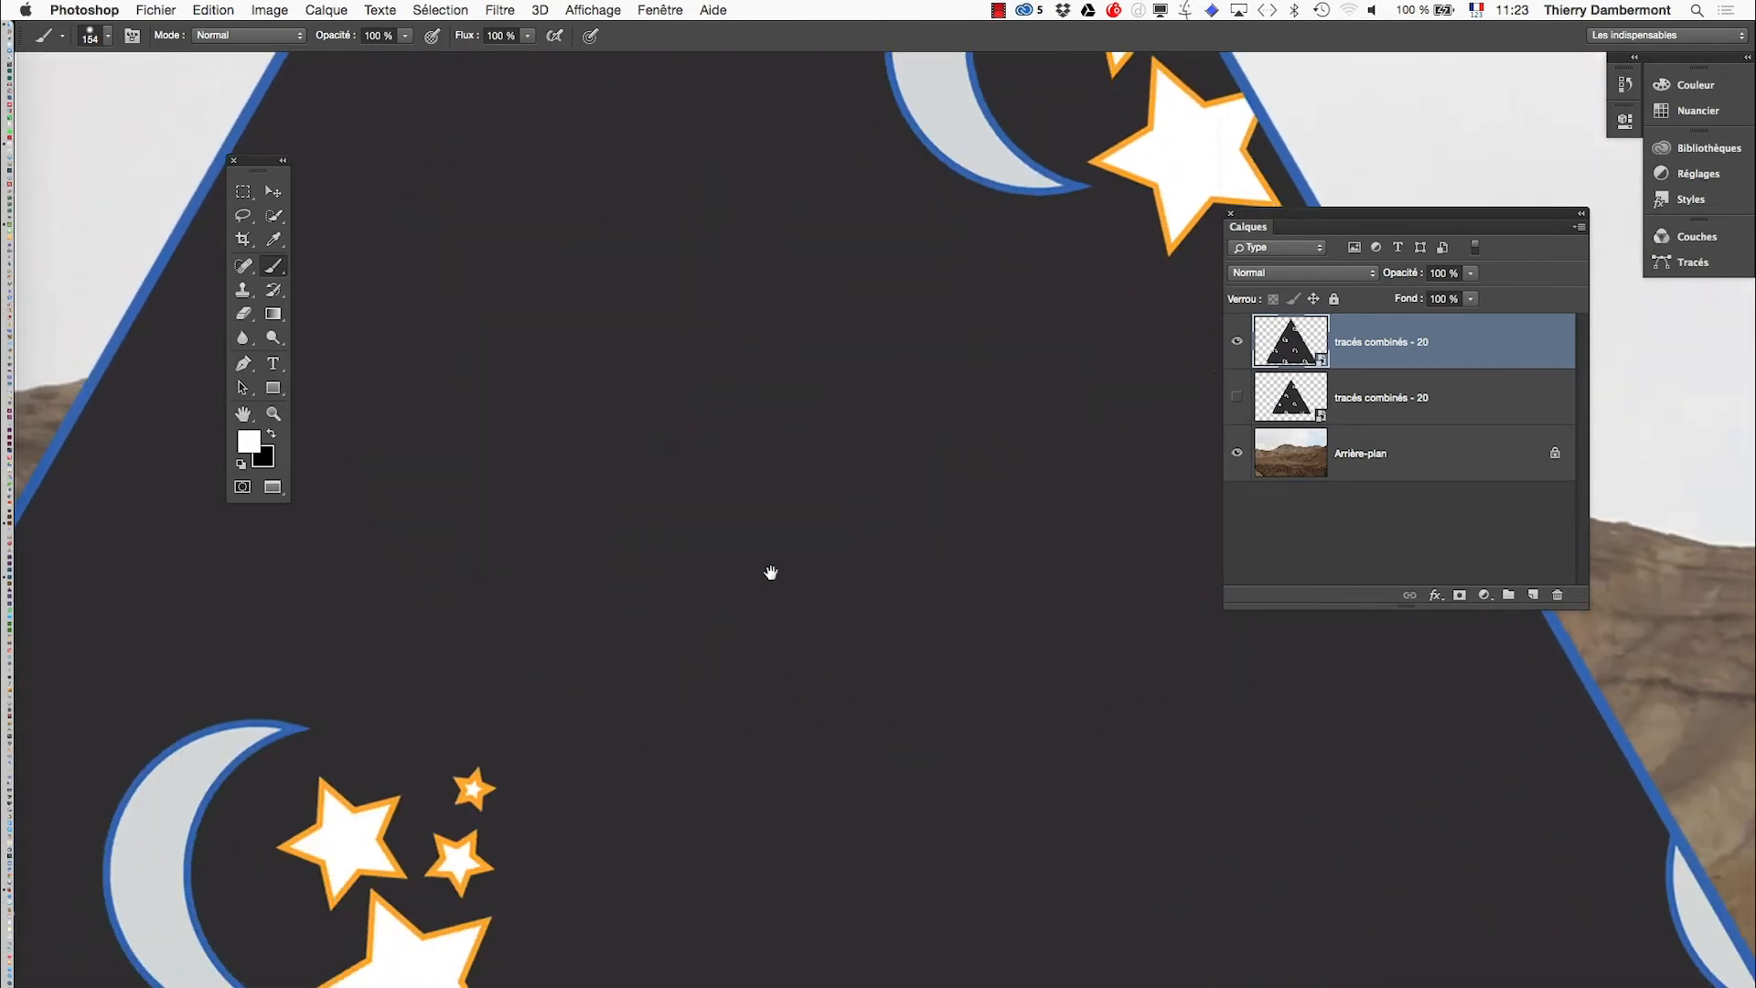
scroll(662, 636, "down", 10)
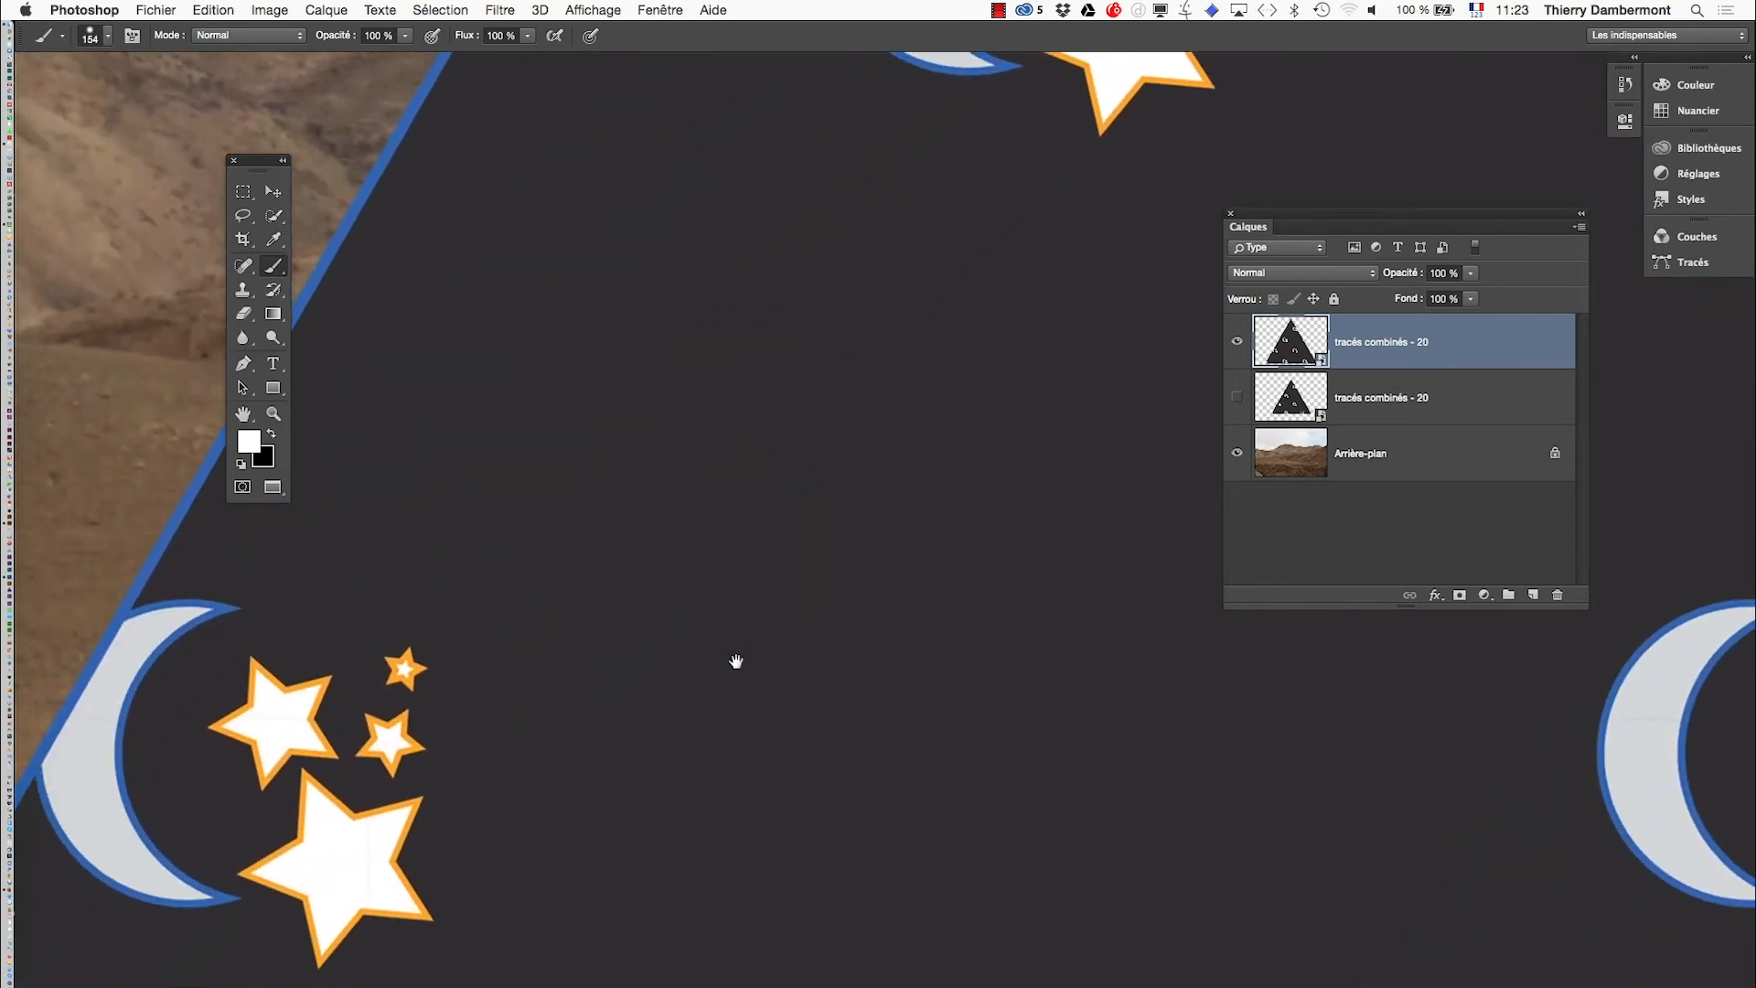
Step: Examine the complete moon-and-star motif inside the enlarged triangle at several magnifications
left_click_drag(1010, 704, 568, 674)
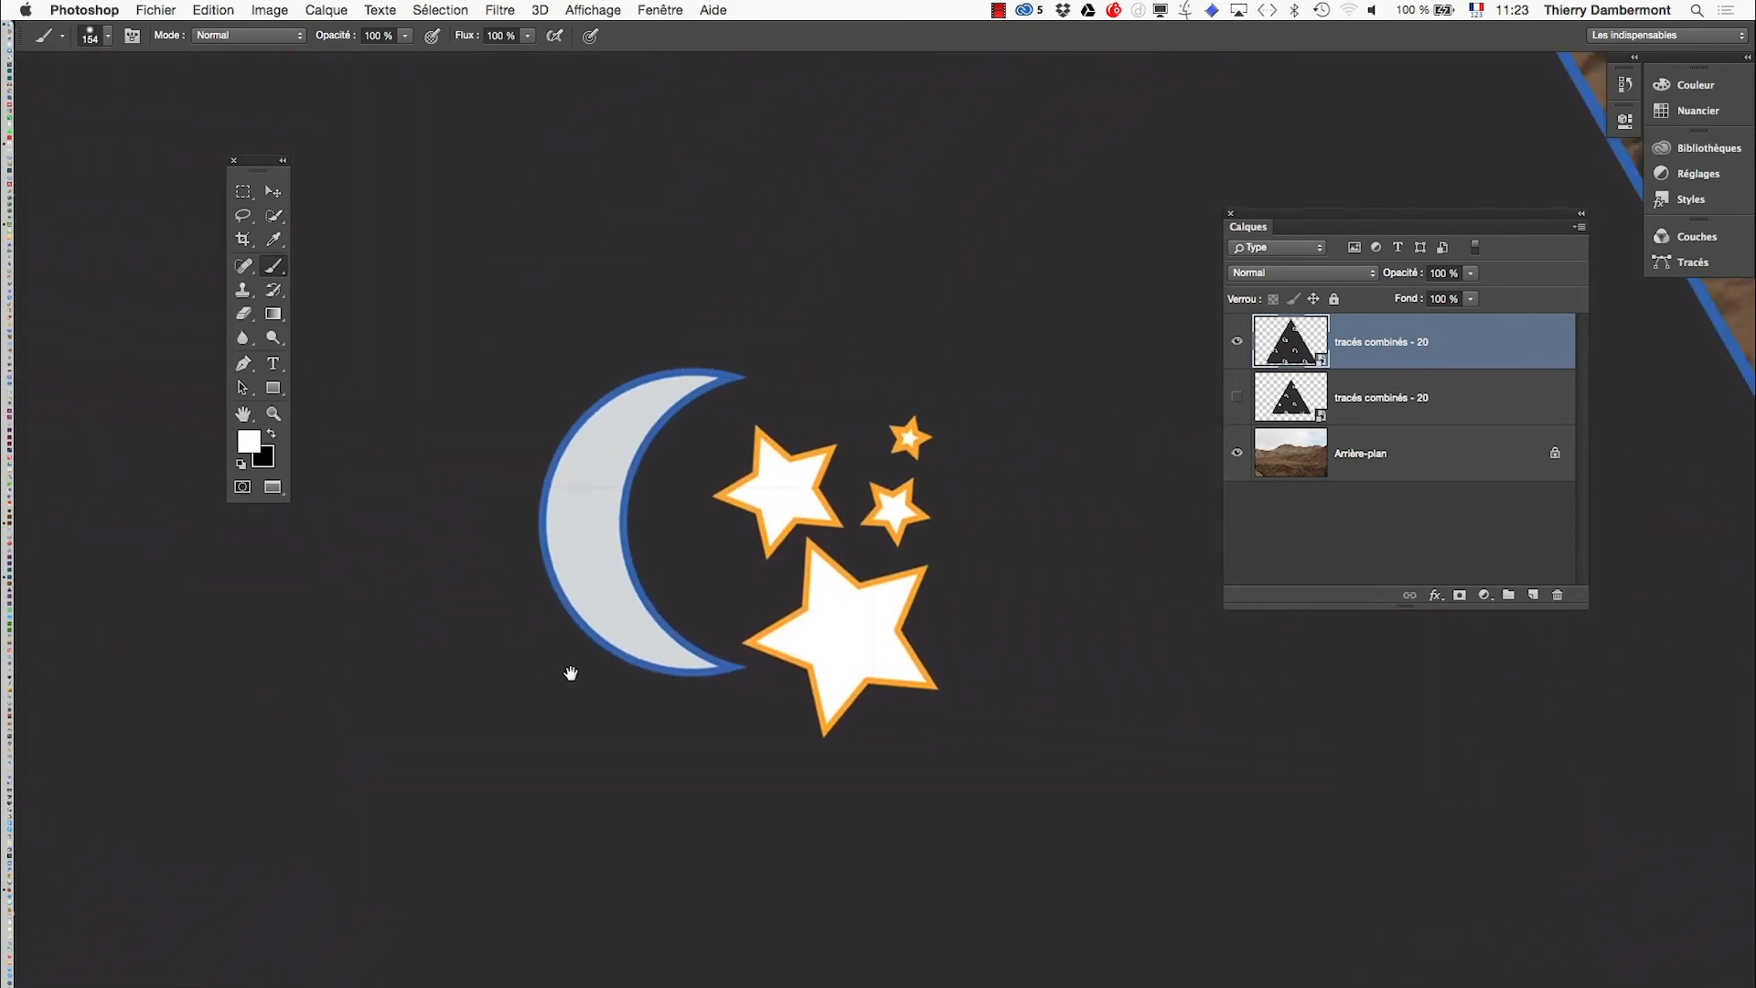
scroll(704, 538, "up", 3)
scroll(705, 533, "up", 2)
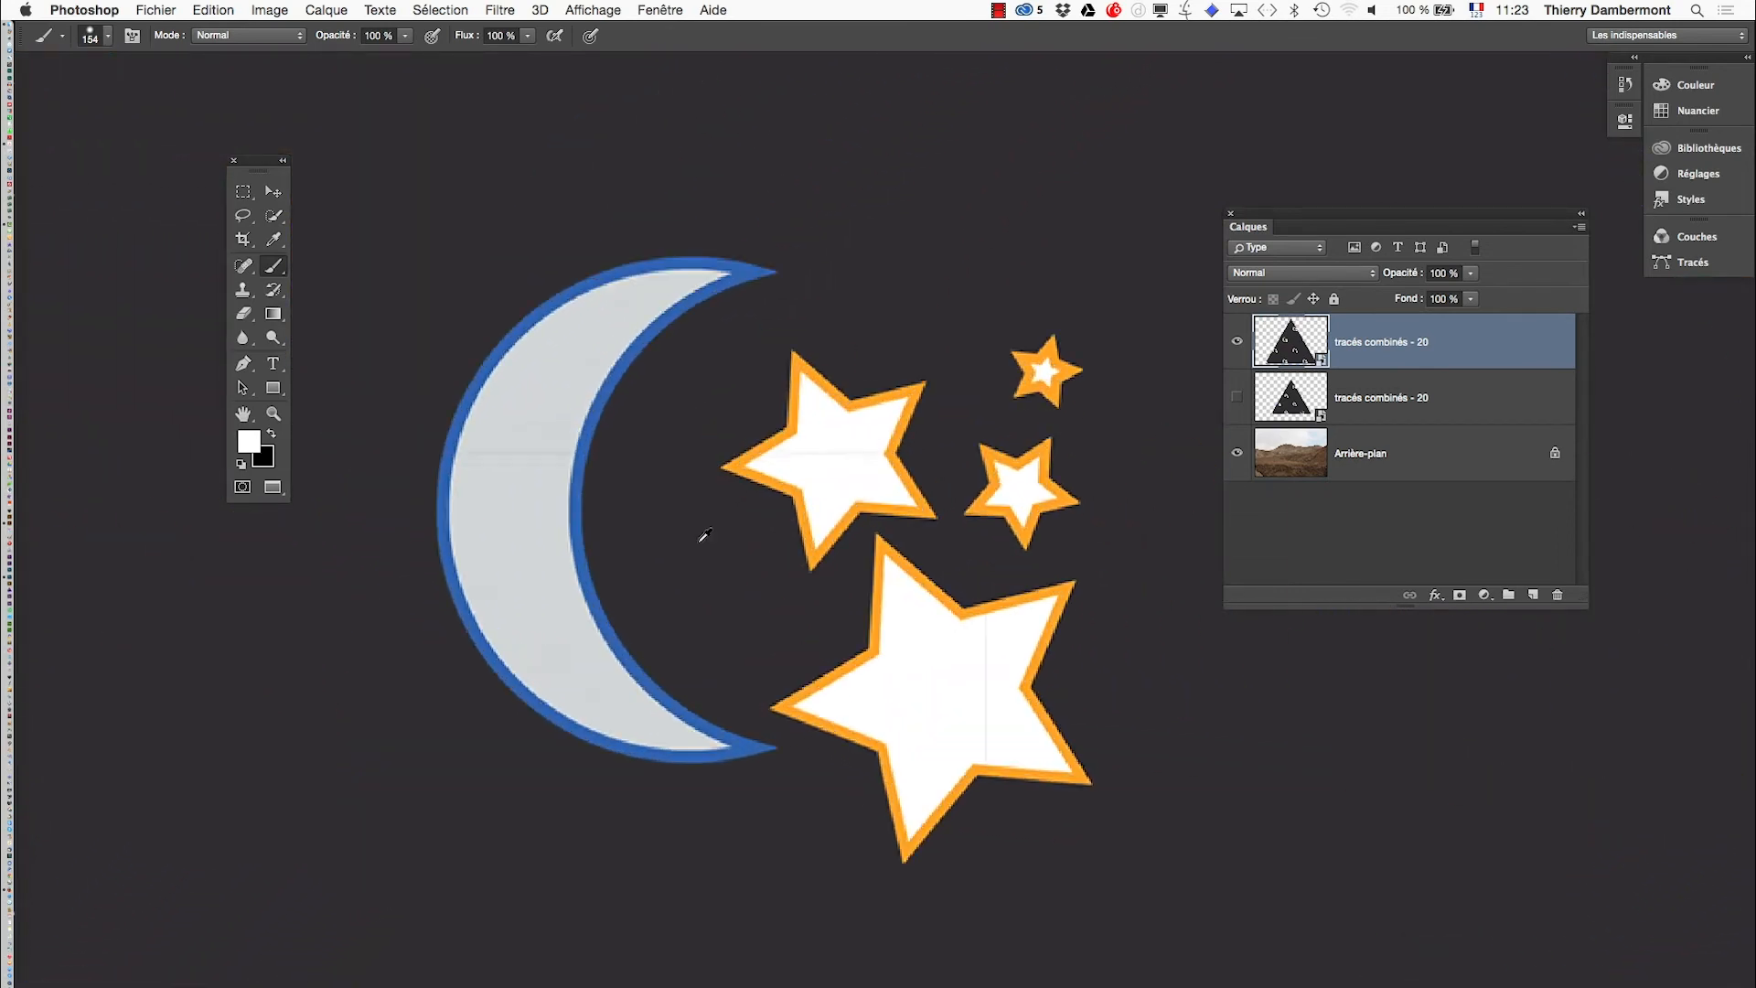
scroll(705, 535, "down", 5)
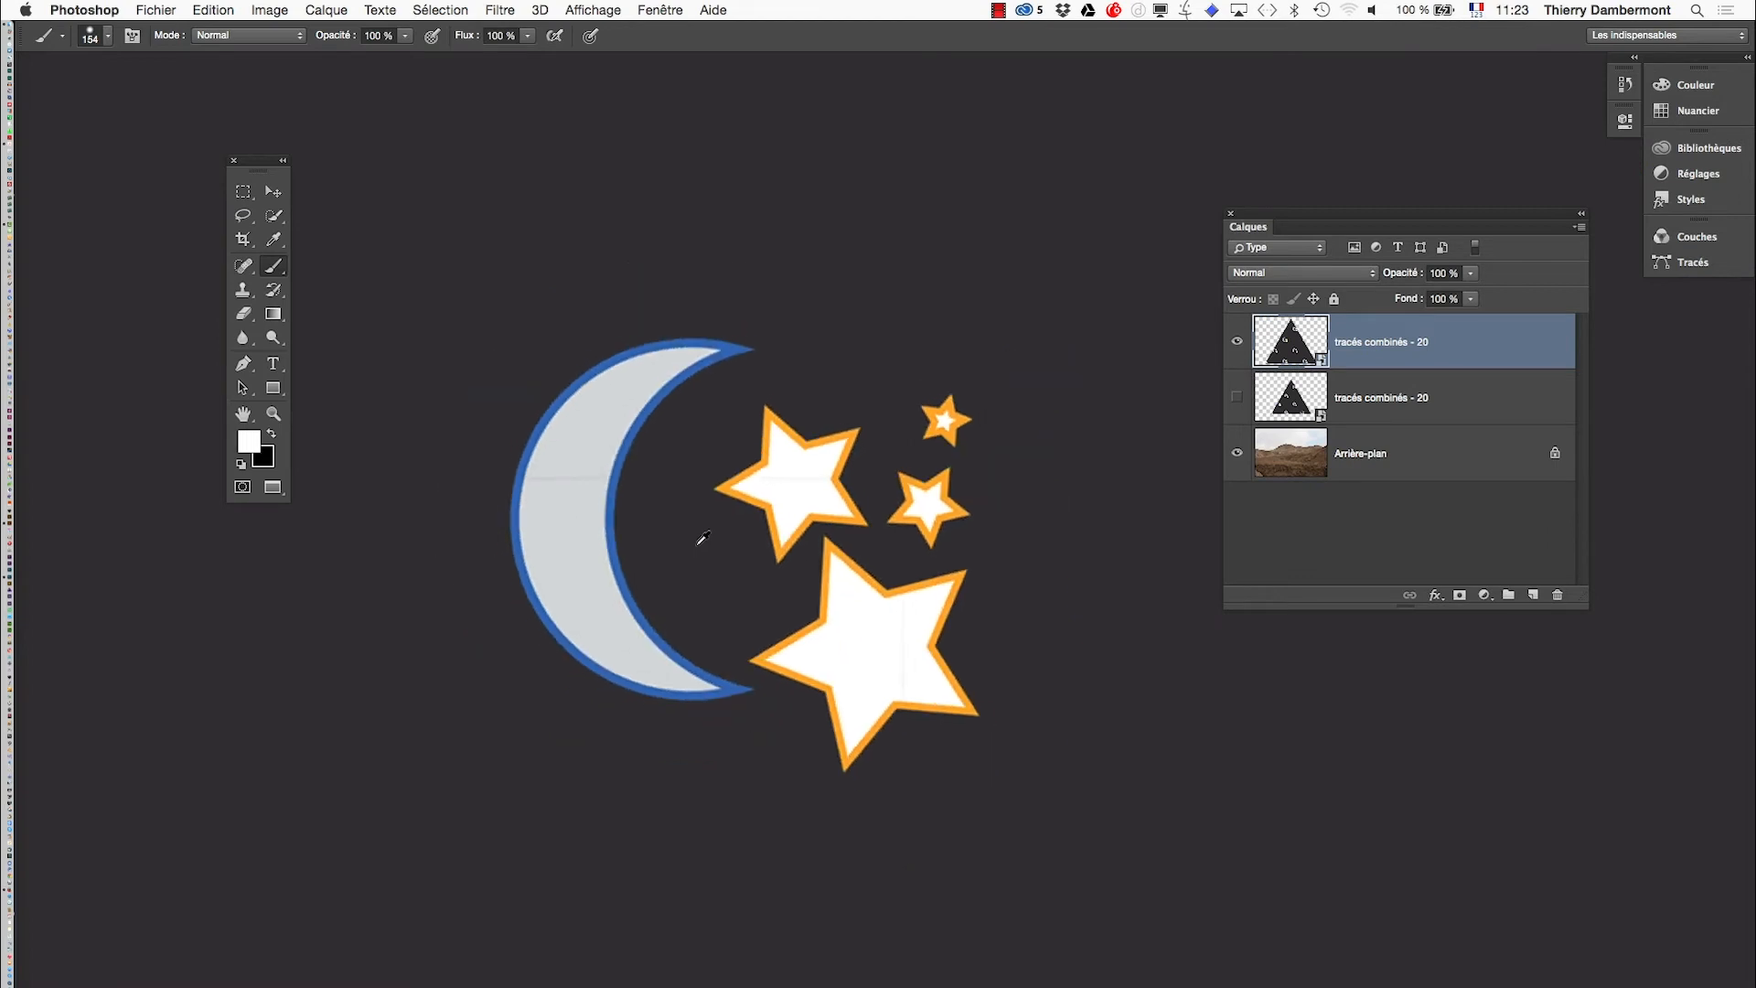
scroll(703, 542, "down", 1)
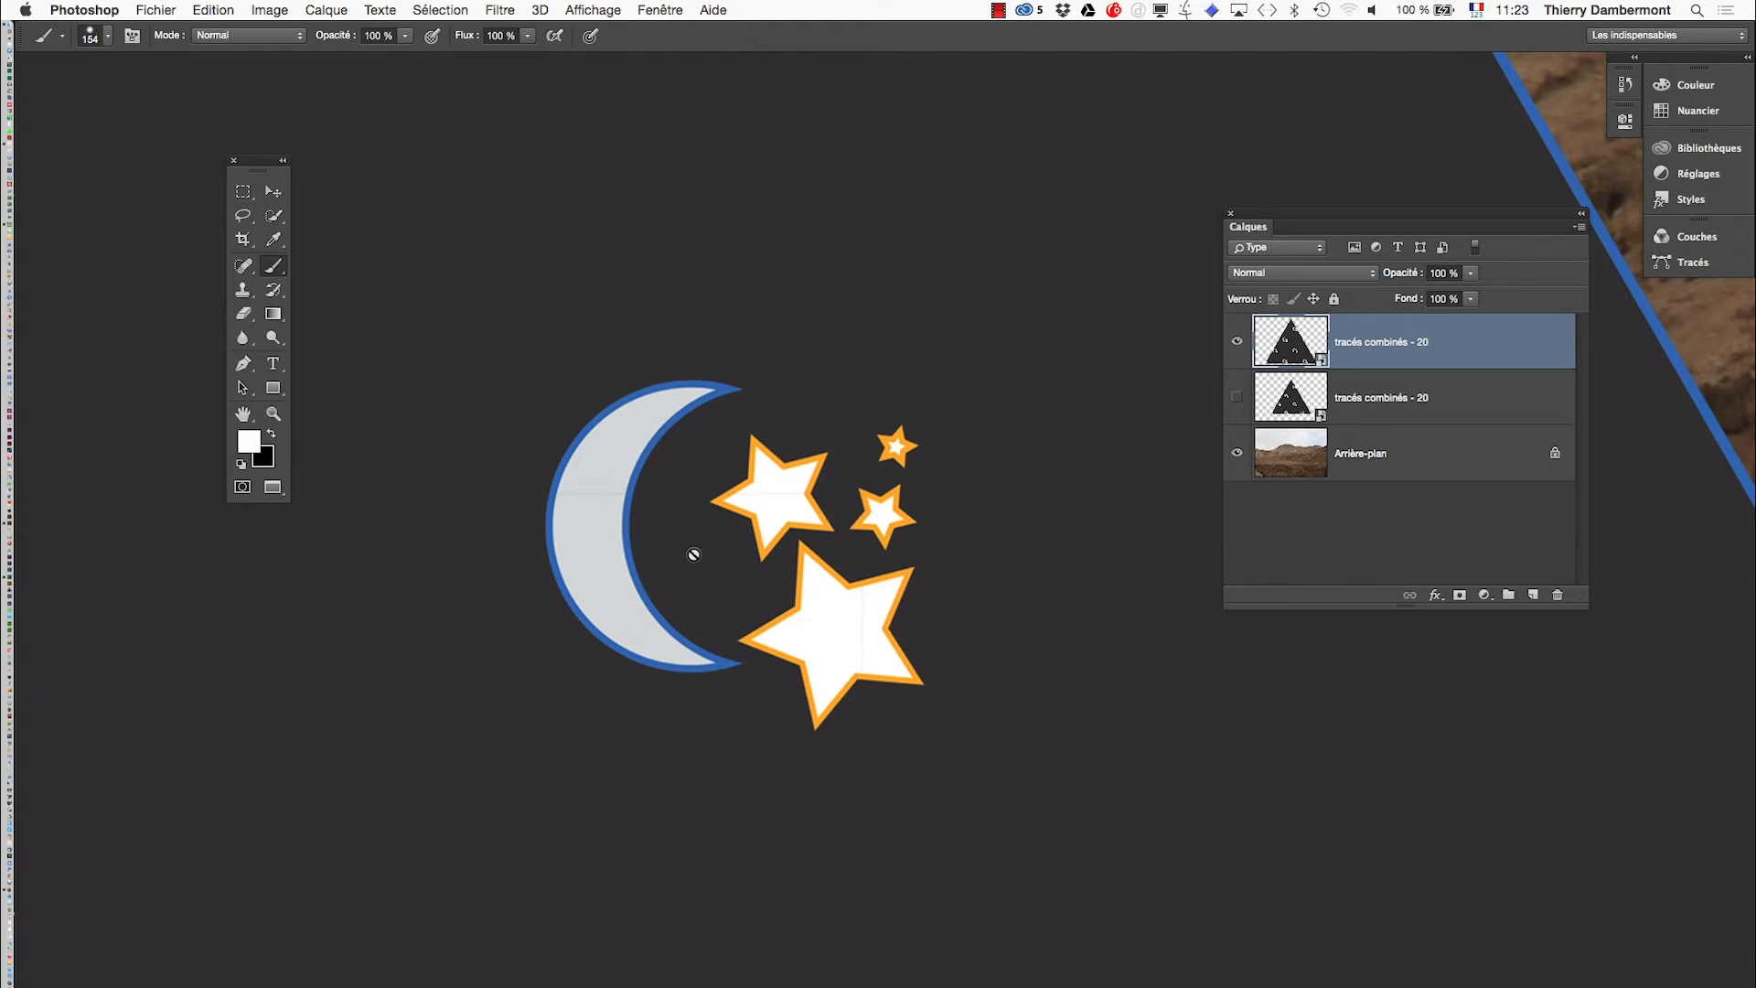
scroll(787, 553, "up", 5)
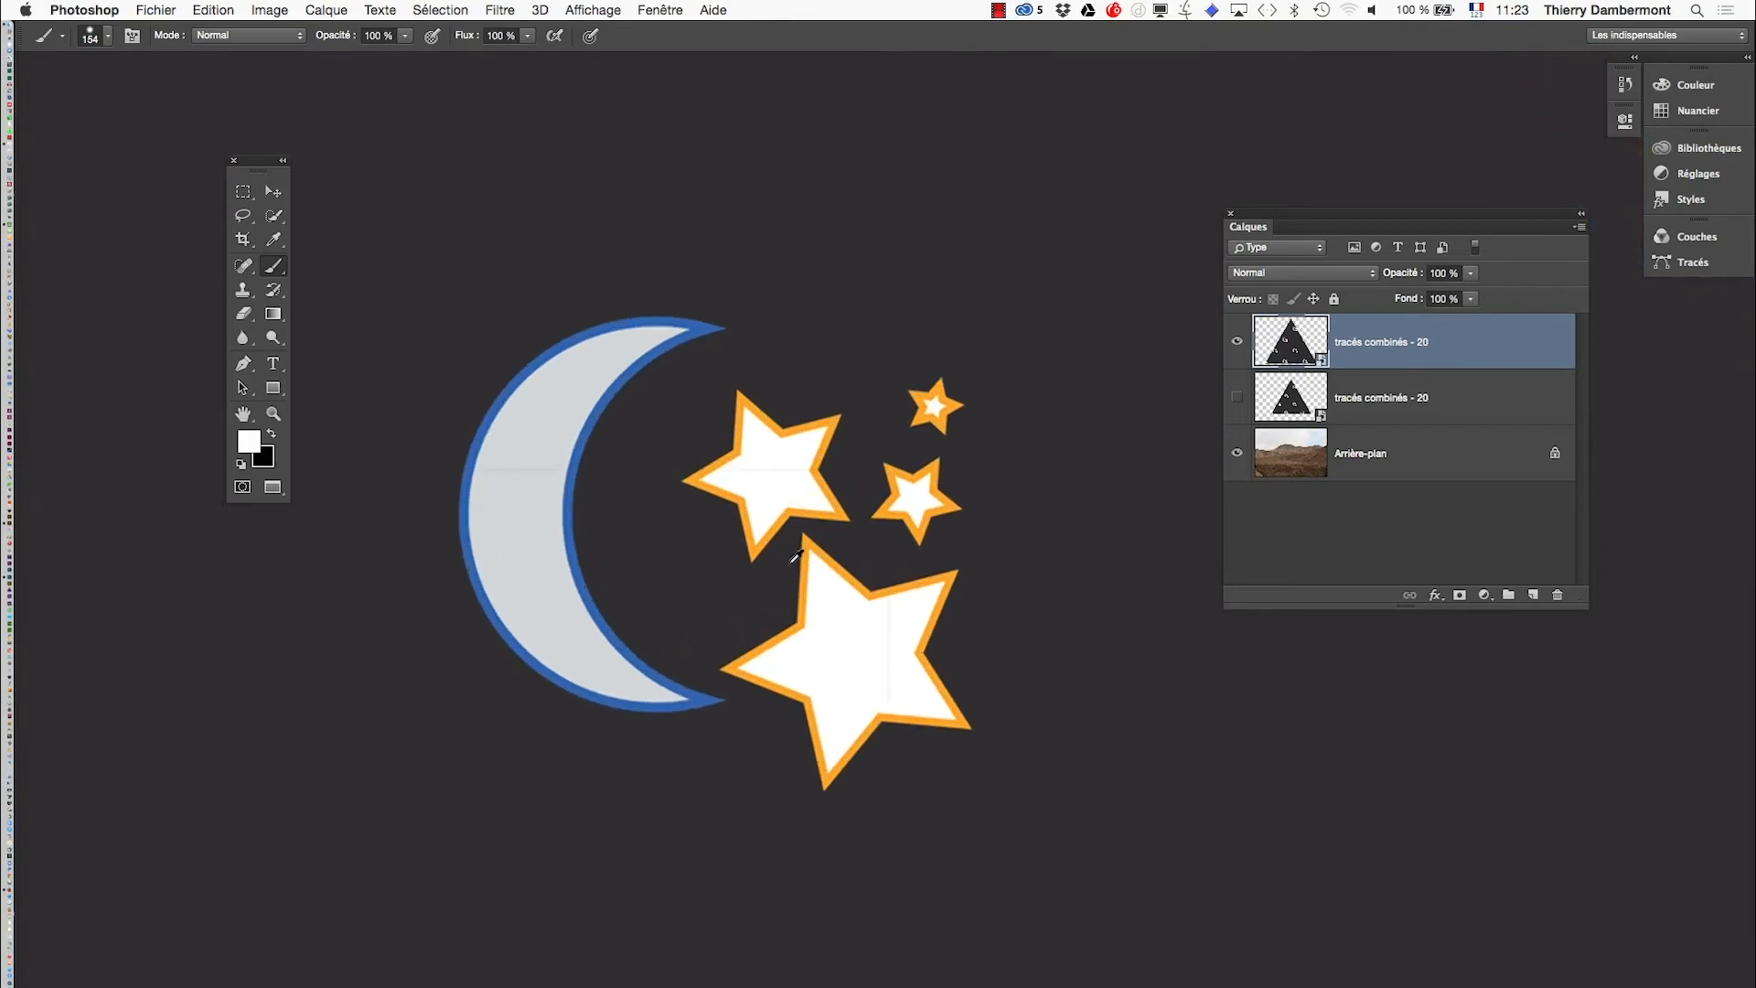
scroll(796, 558, "up", 3)
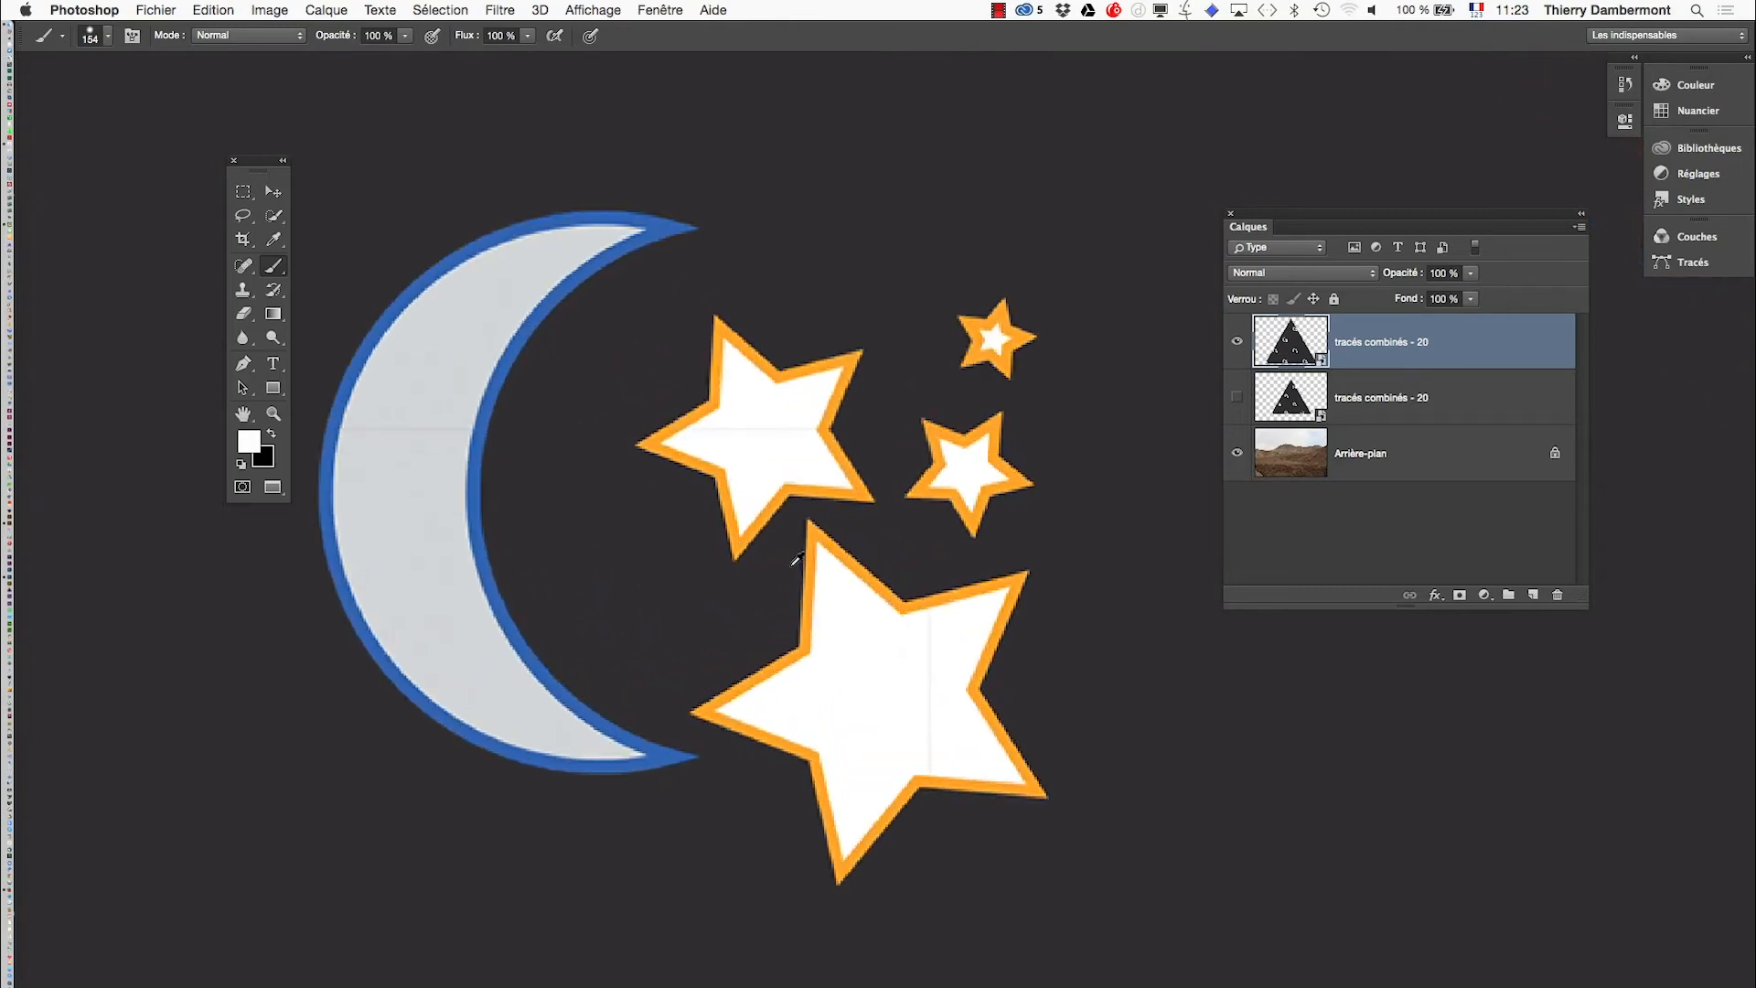
Step: Reduce the imported PSD triangle to about 345 % around its center with Free Transform, and validate
scroll(795, 558, "down", 8)
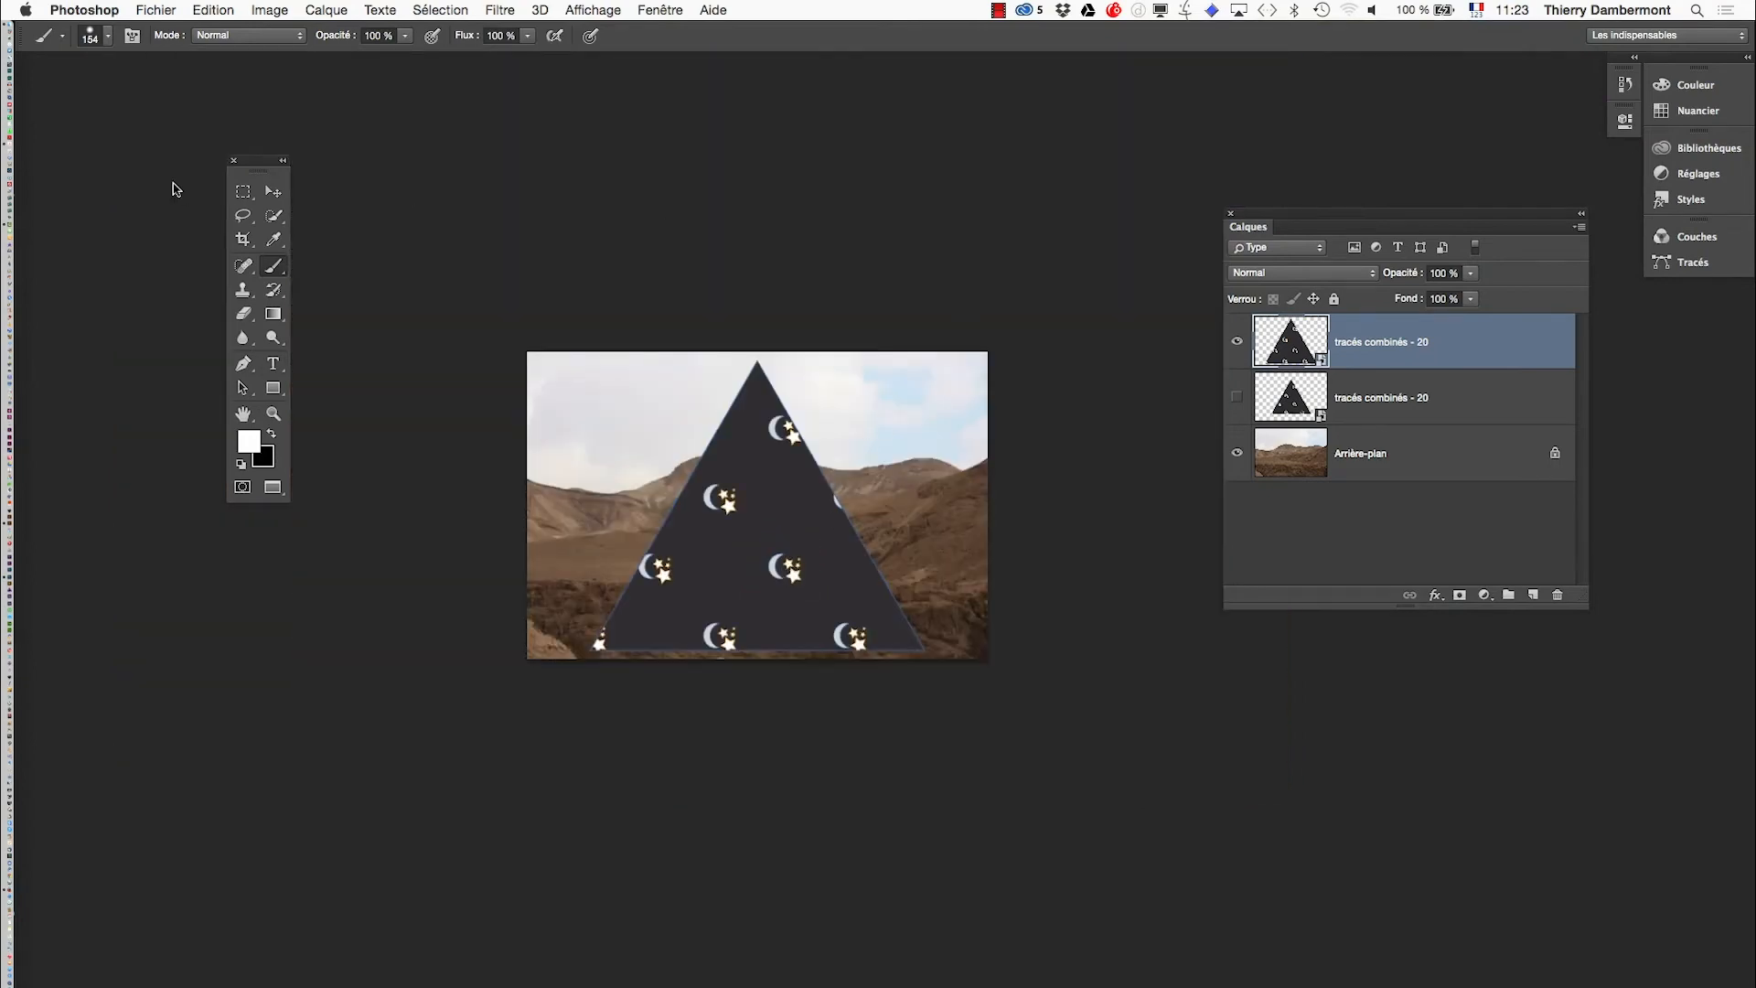
left_click(237, 7)
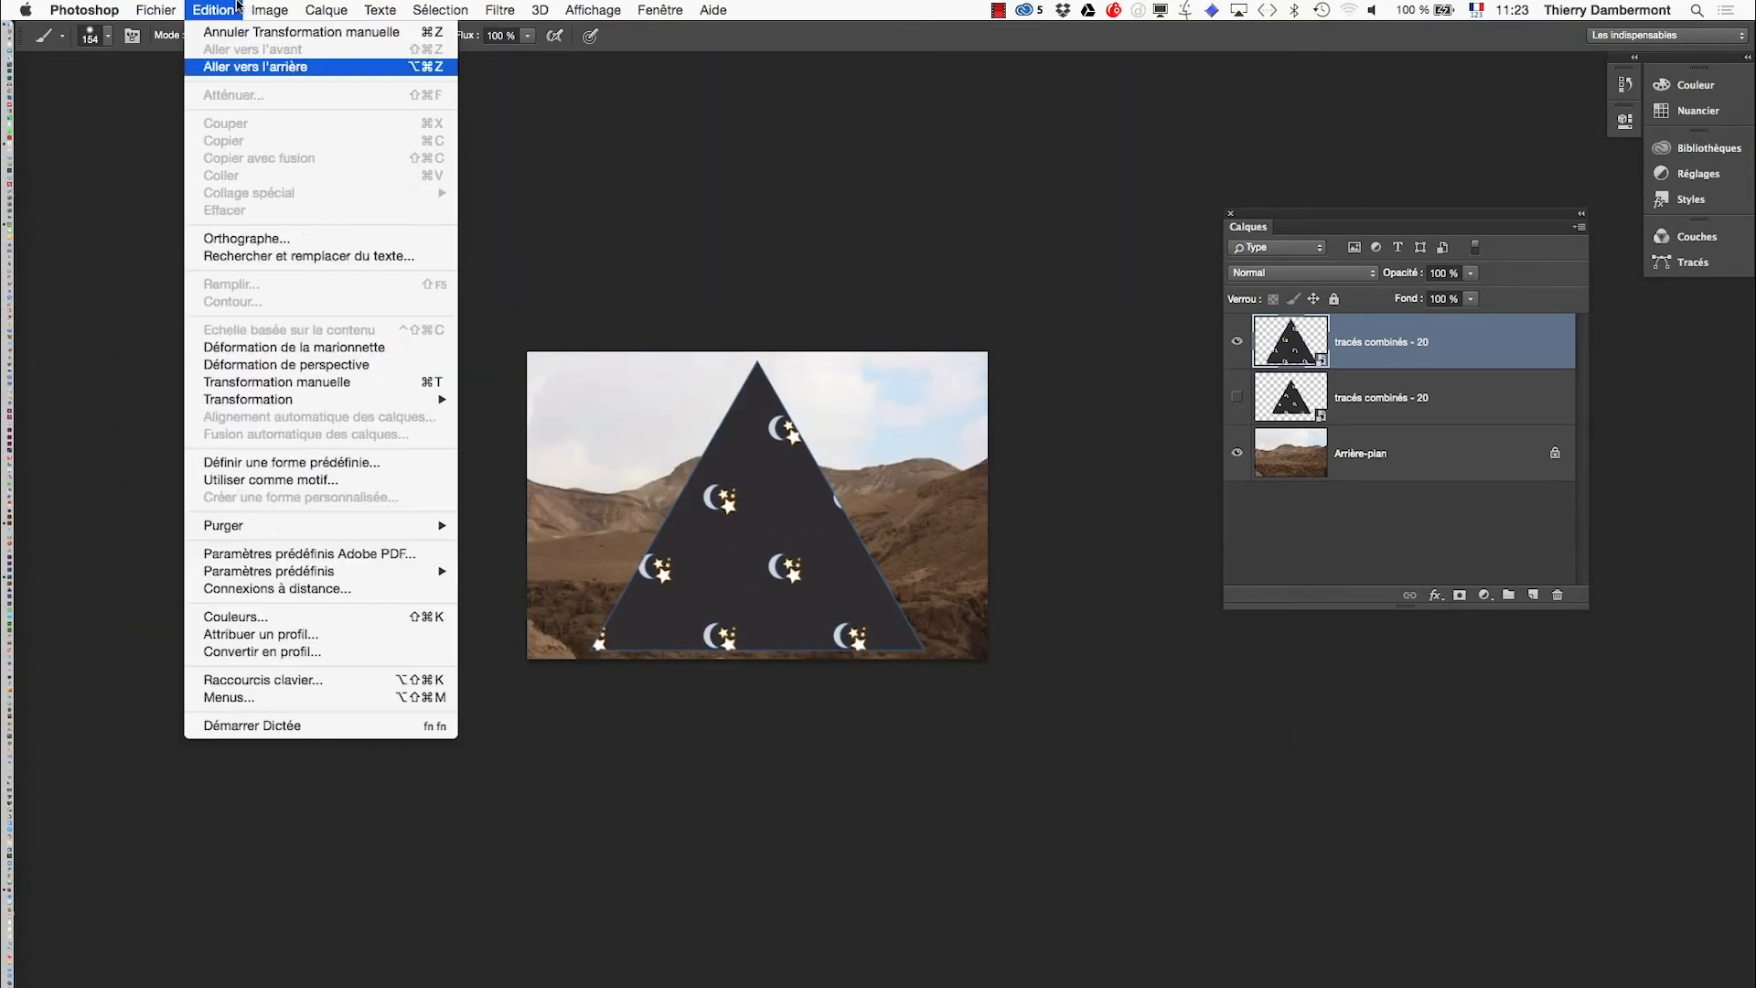
left_click(301, 390)
left_click_drag(927, 361, 840, 482)
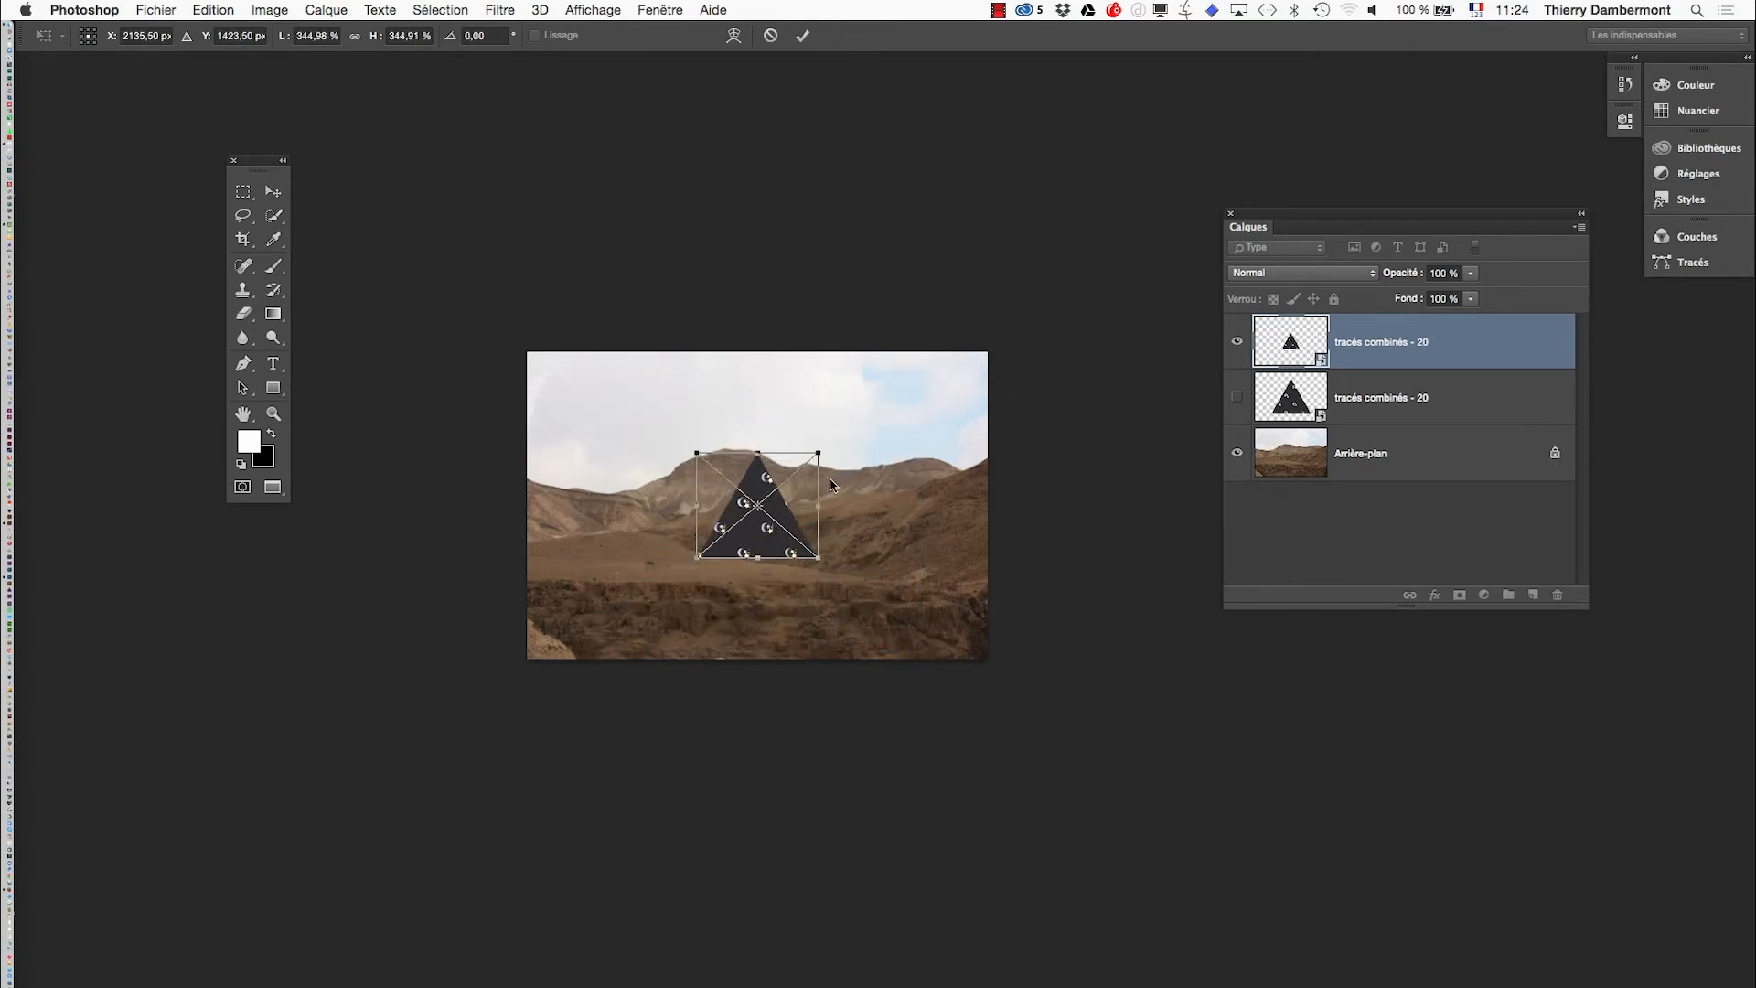
key("b")
left_click(802, 35)
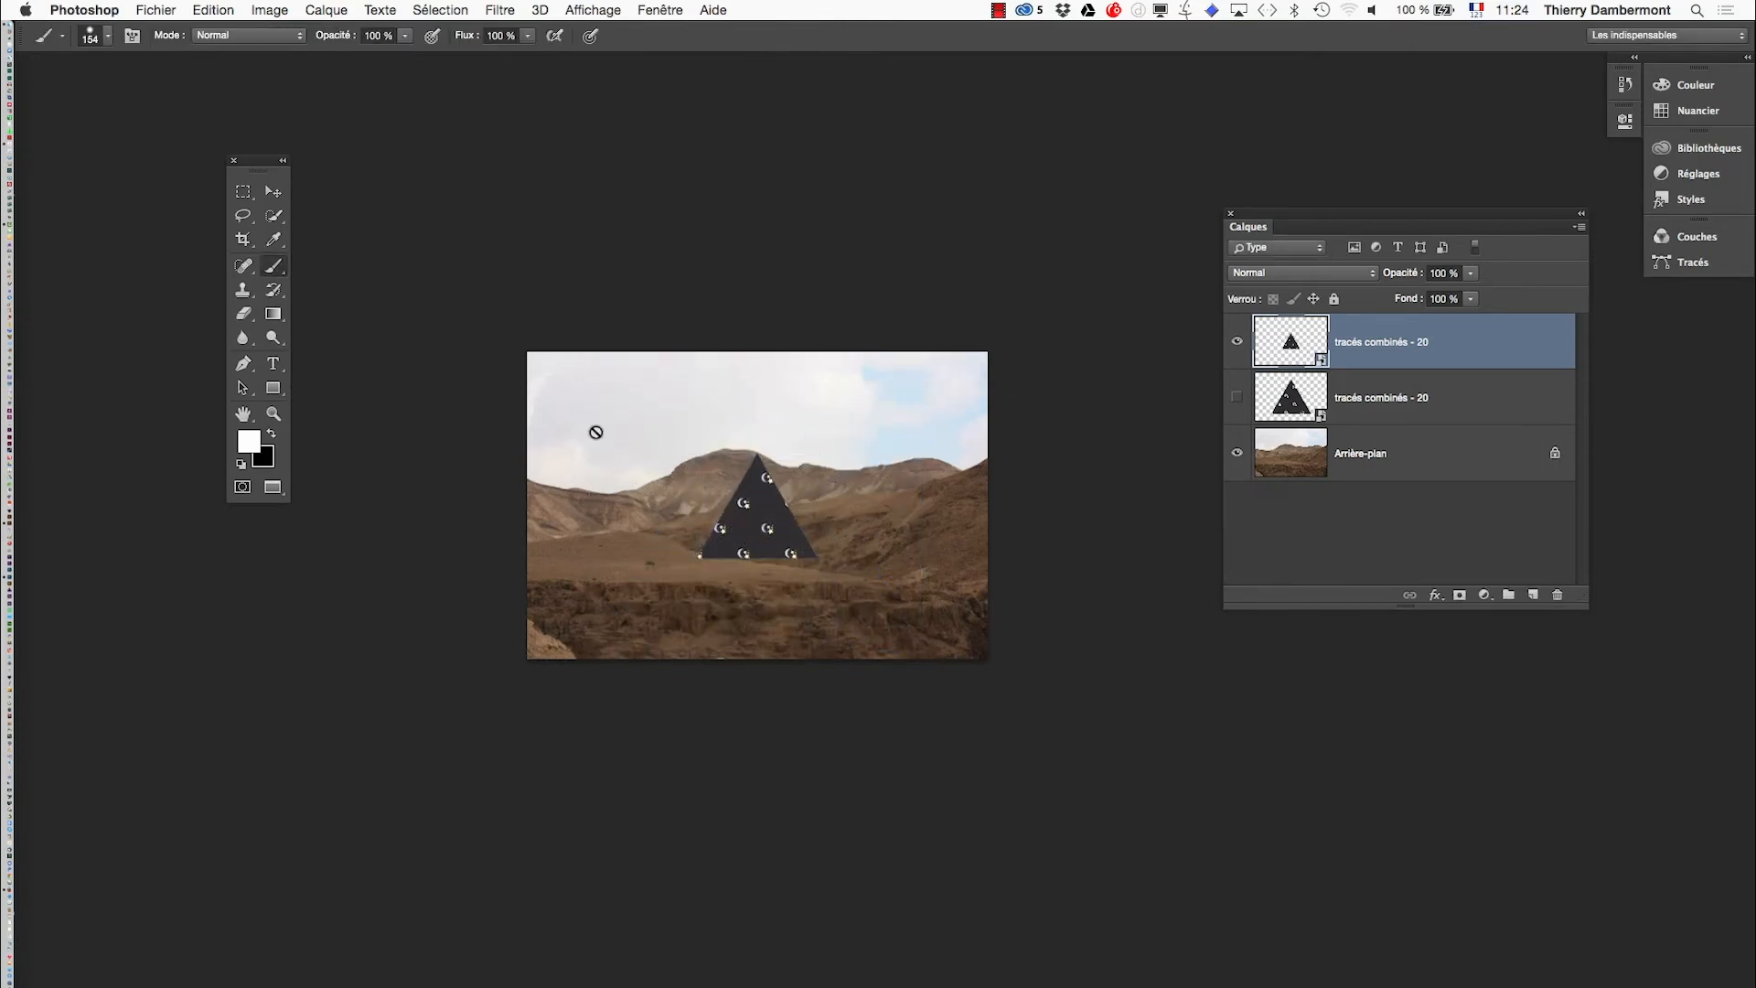
Step: Move the reduced triangle to the left part of the desert photo, on the plain beside the central mountain
left_click(282, 194)
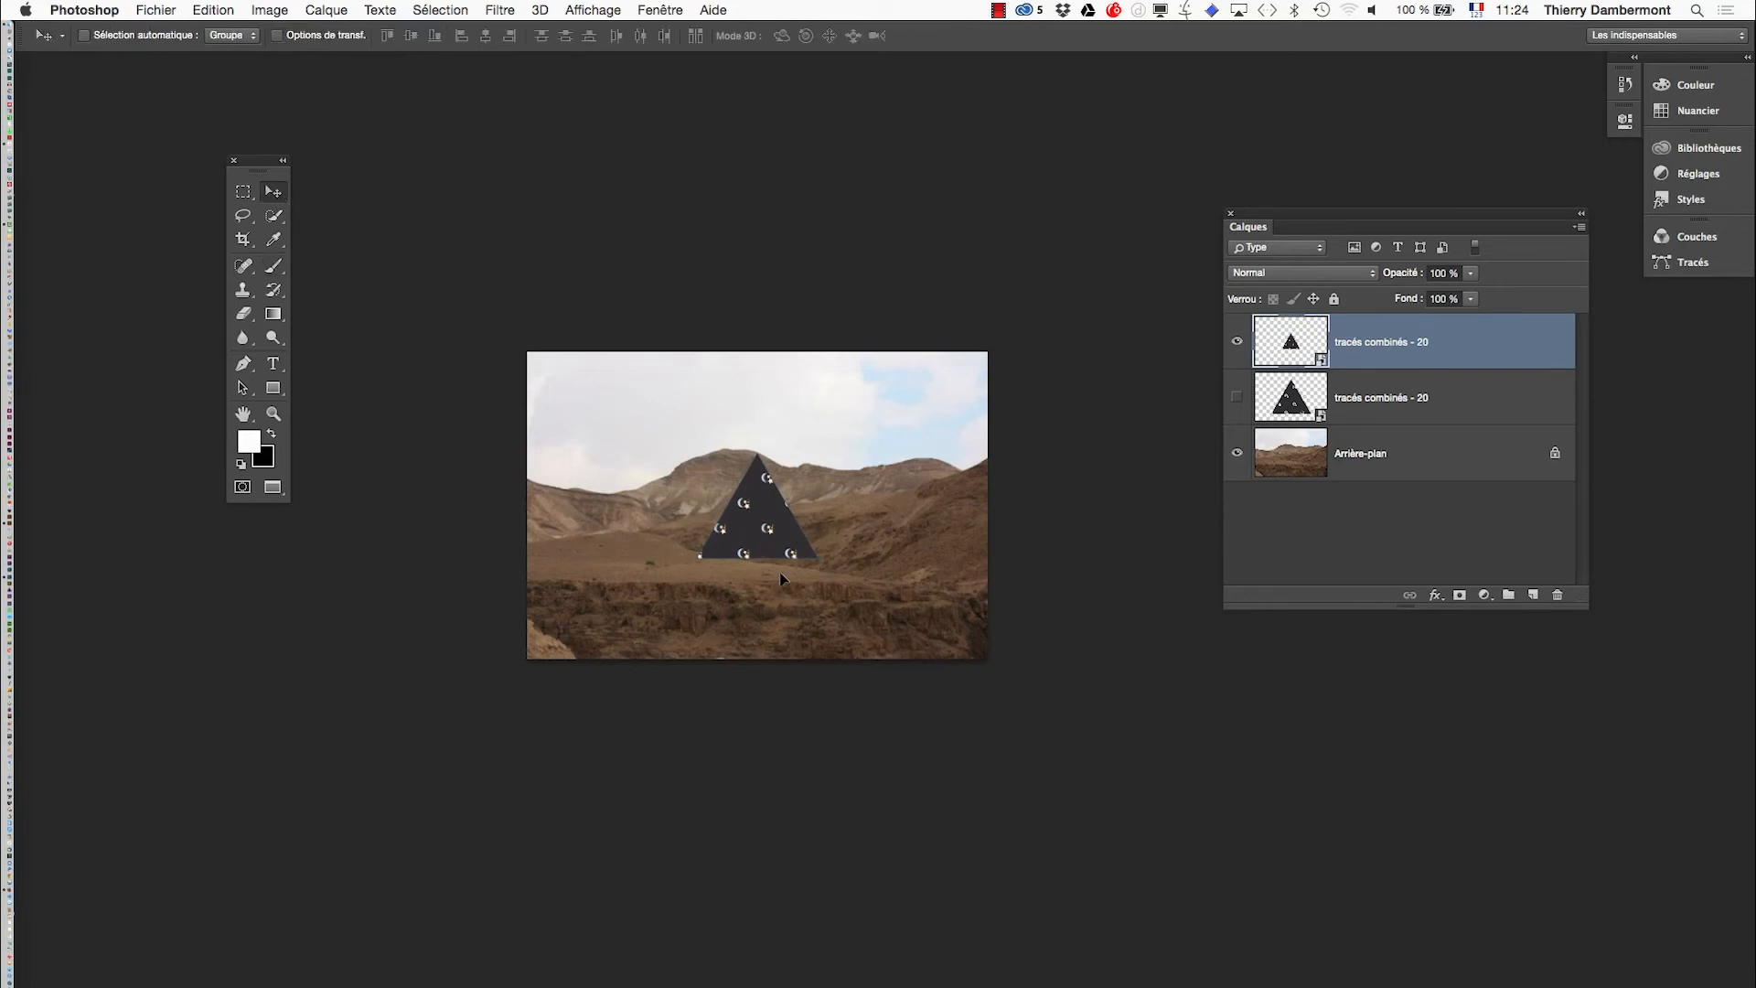
left_click_drag(781, 546, 672, 543)
left_click(652, 559, "super")
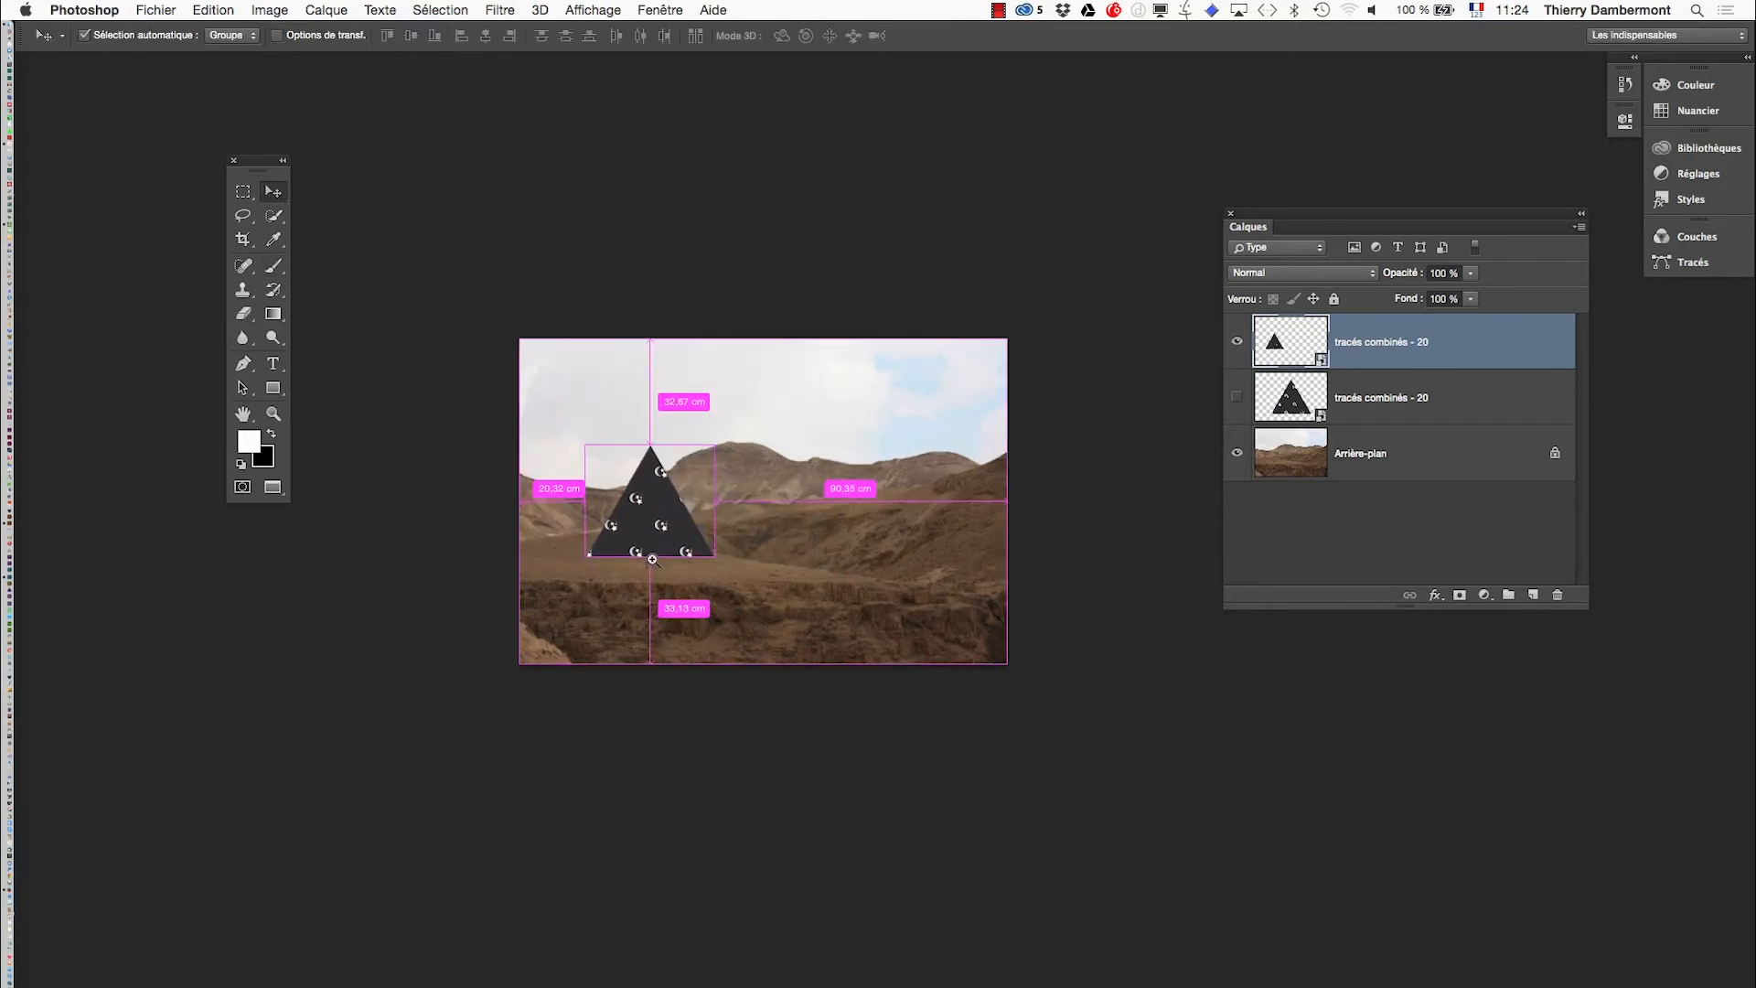
left_click(652, 559, "super")
left_click(688, 561, "super")
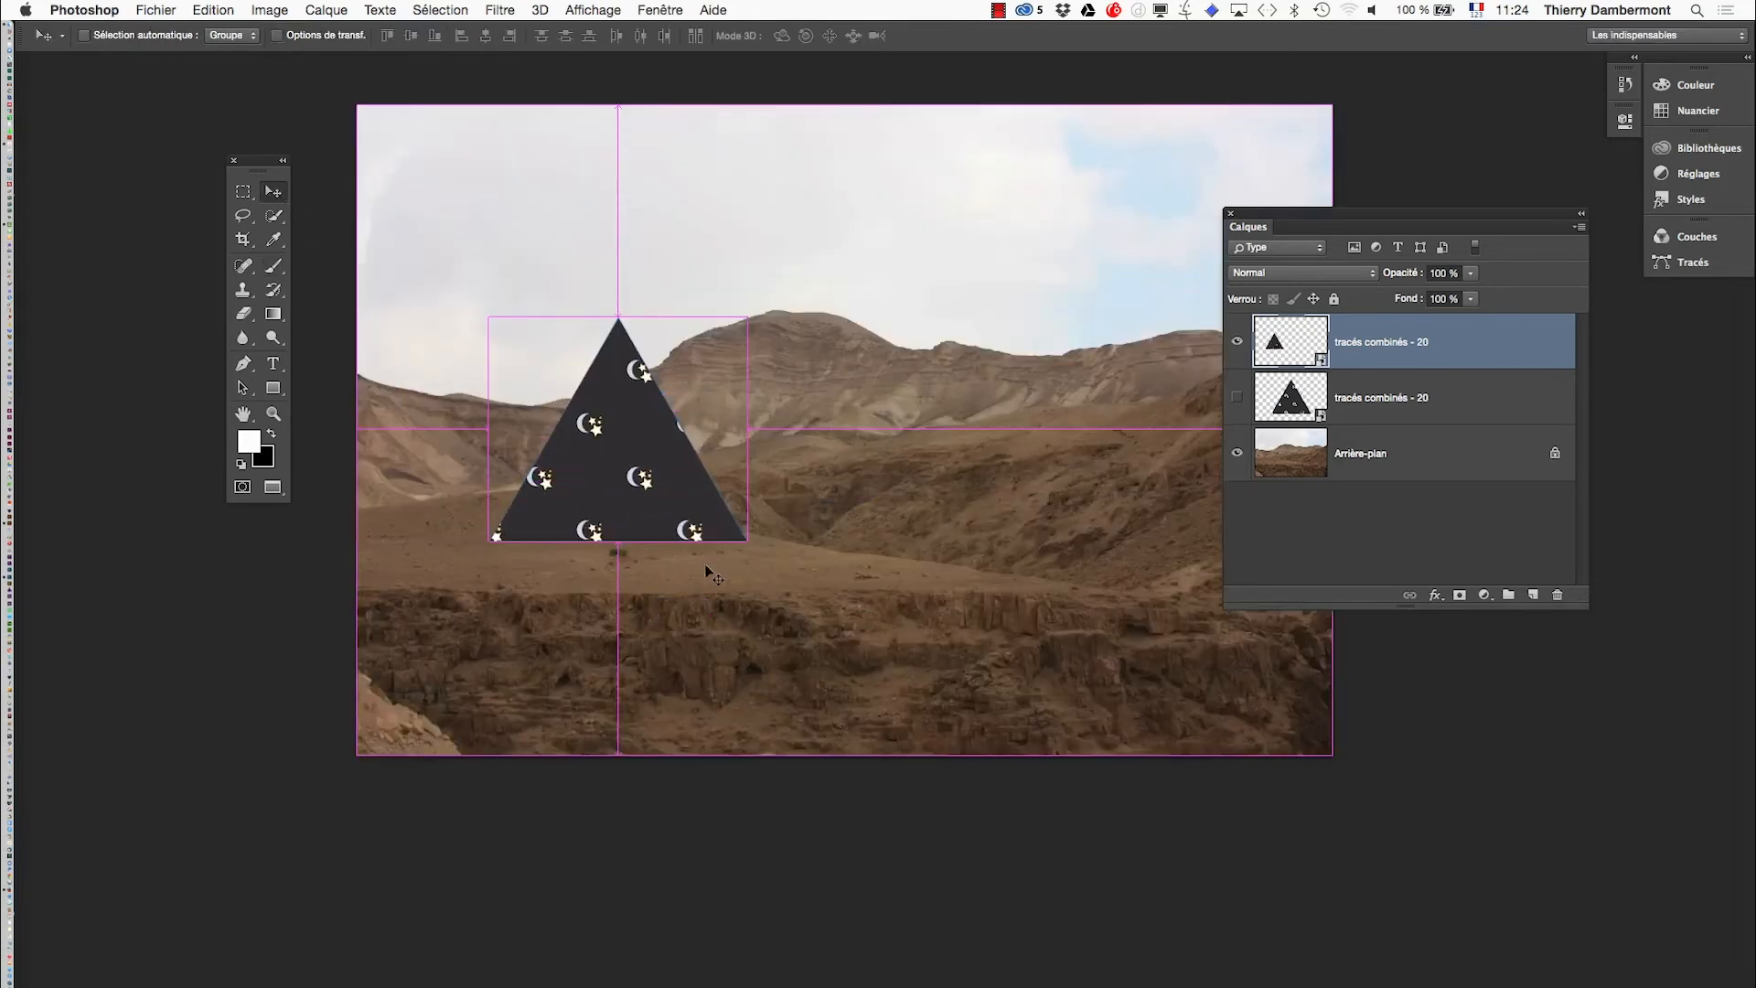
left_click(627, 536, "super")
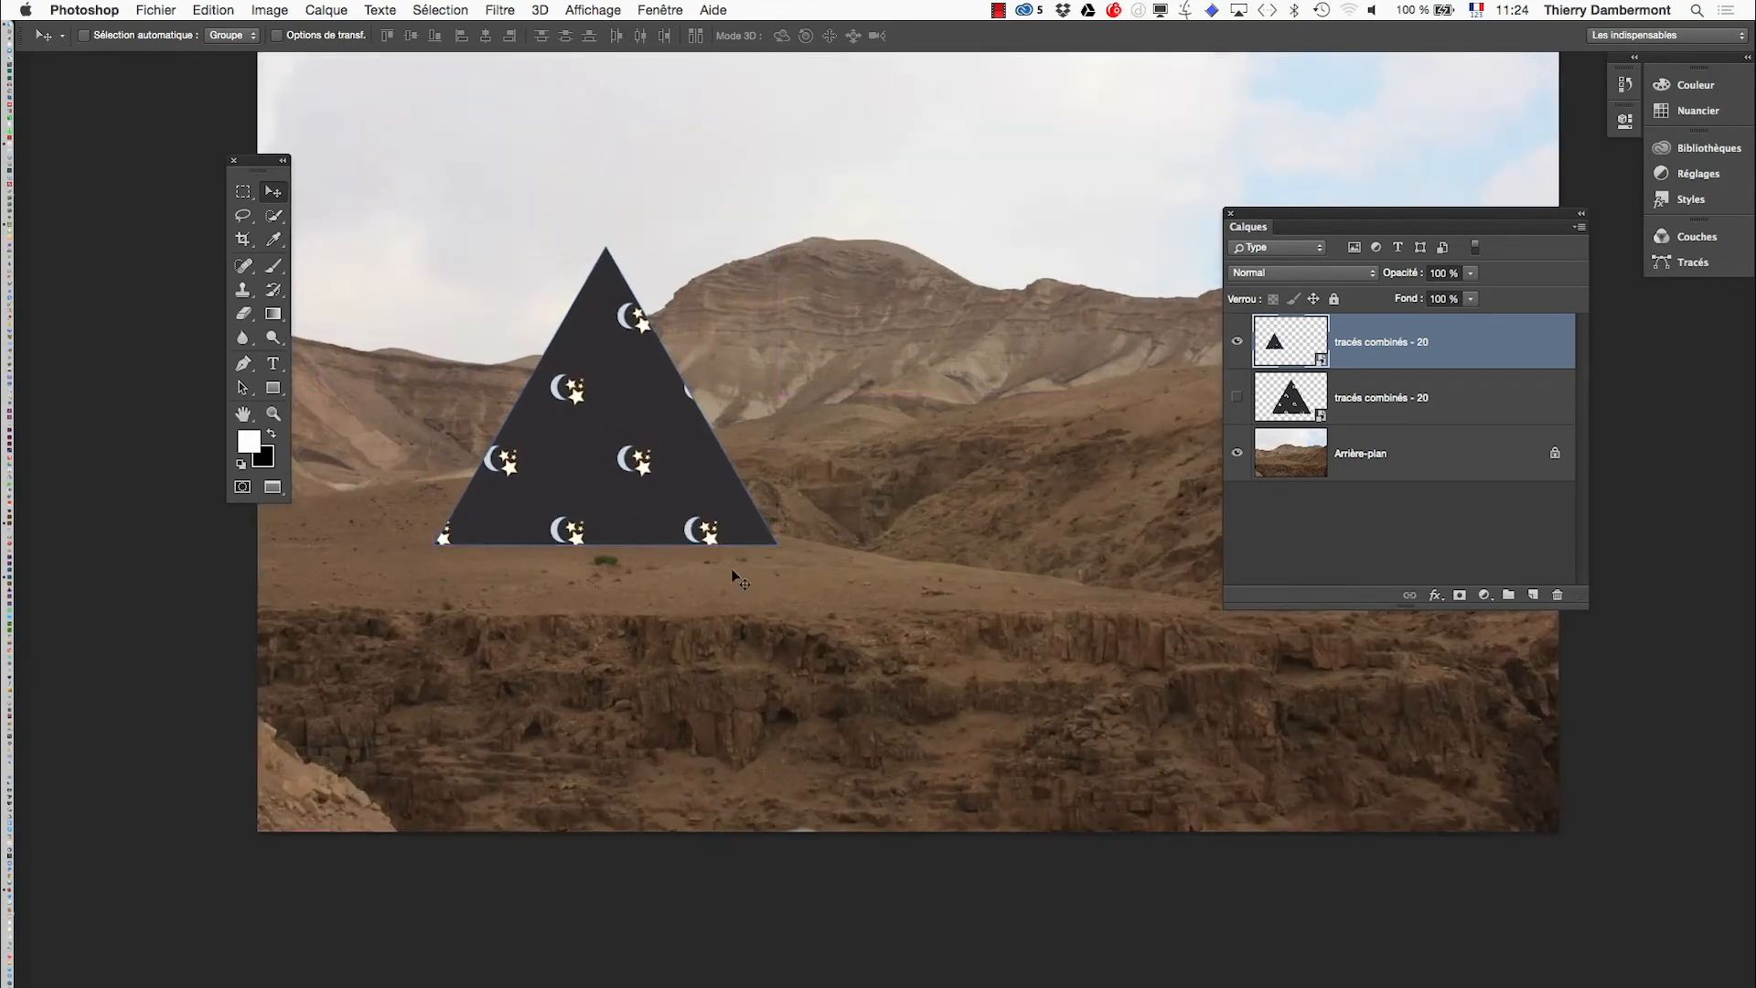
left_click(639, 498, "super")
left_click_drag(639, 497, 775, 647)
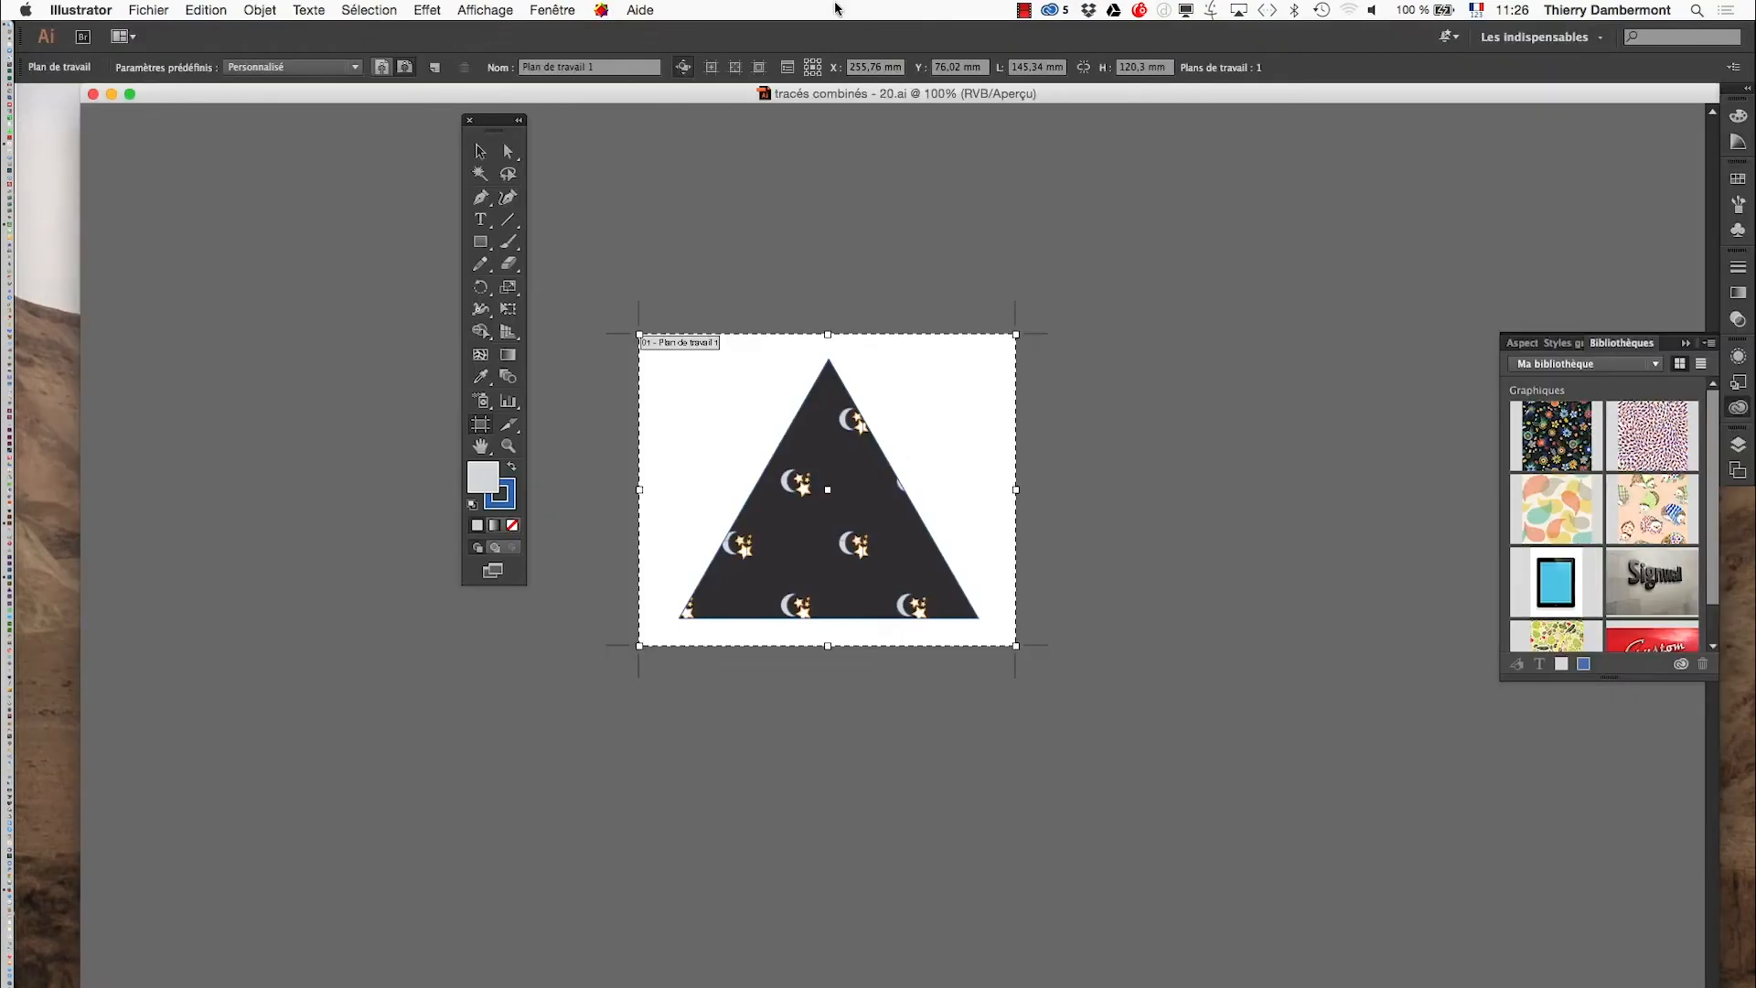
Step: Display the Illustrator document's layers in a separate floating panel, enlarged enough to list all ten layers with their names
left_click(548, 10)
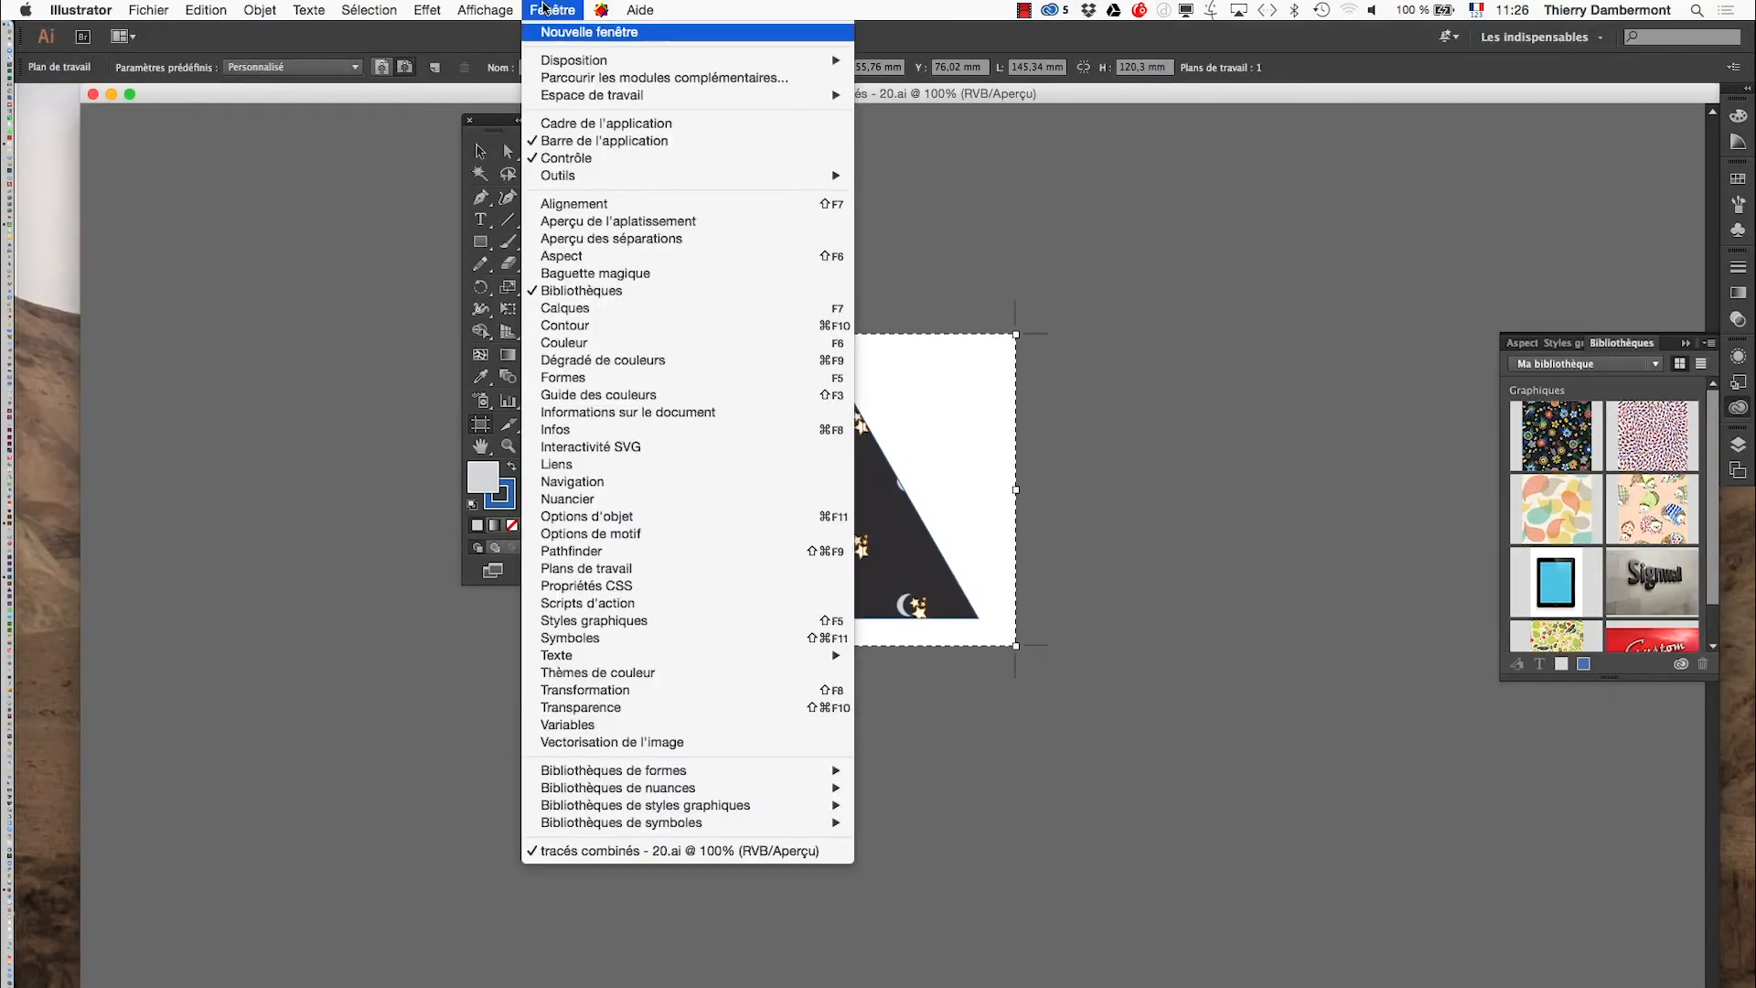
left_click(586, 308)
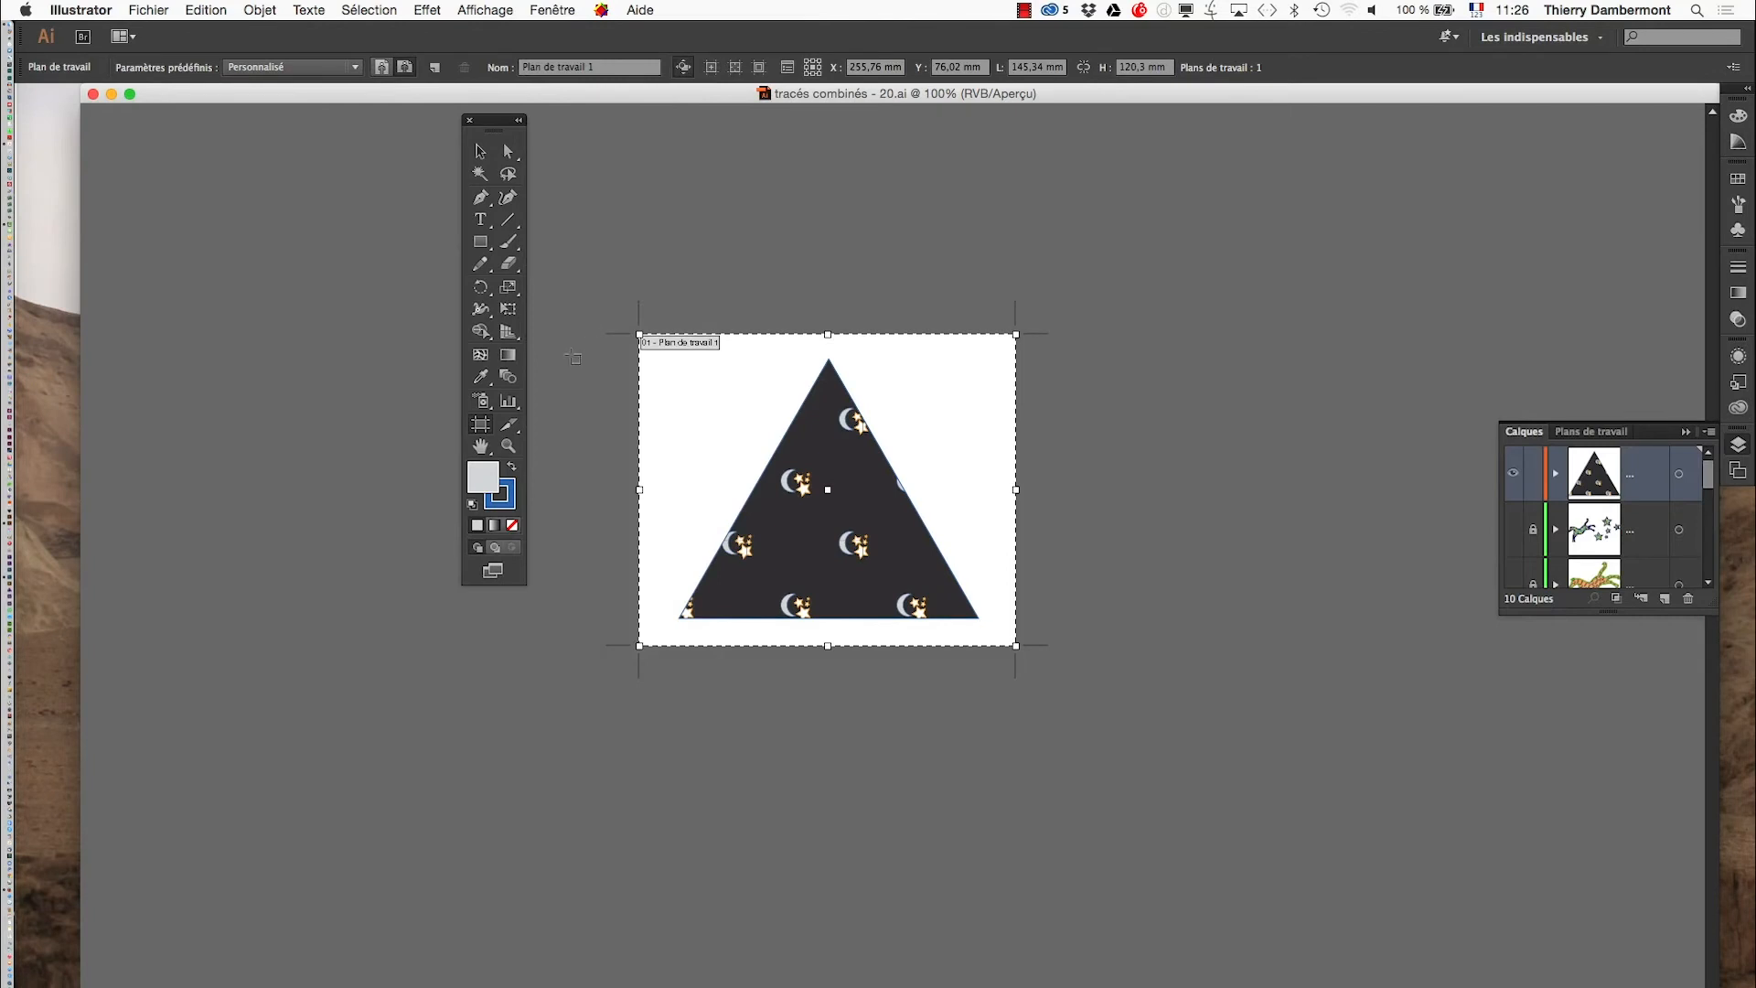
left_click_drag(1501, 430, 1210, 172)
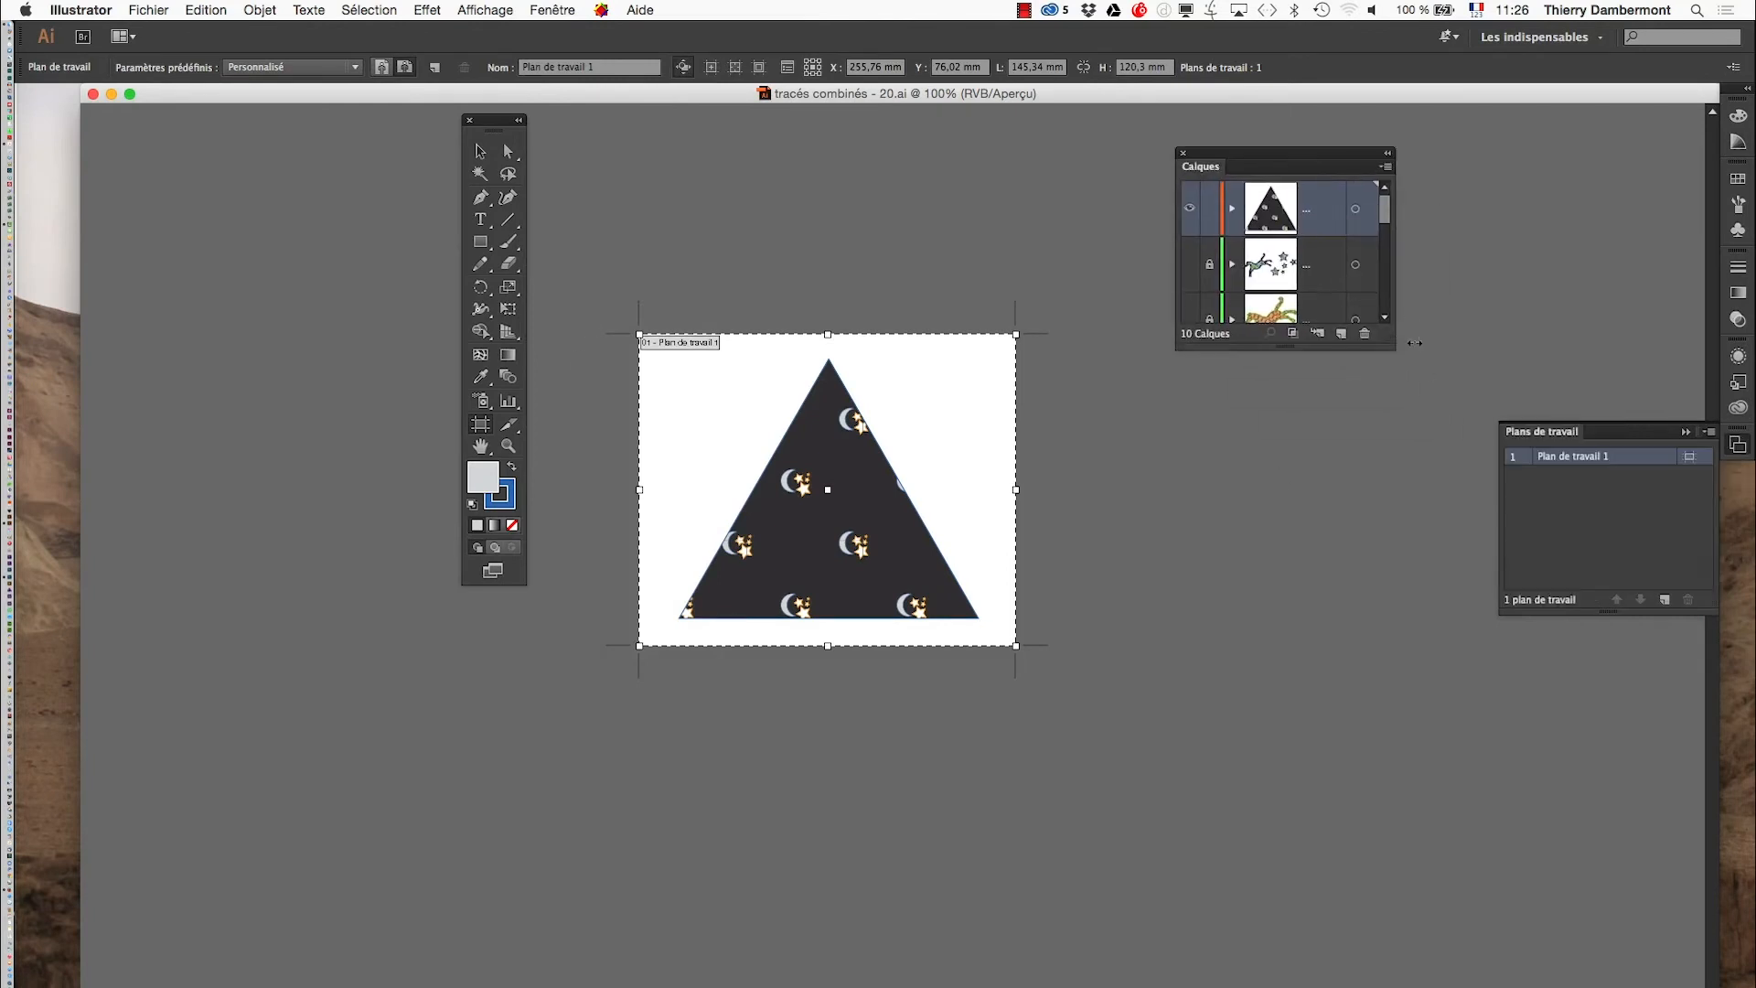
left_click_drag(1393, 347, 1497, 875)
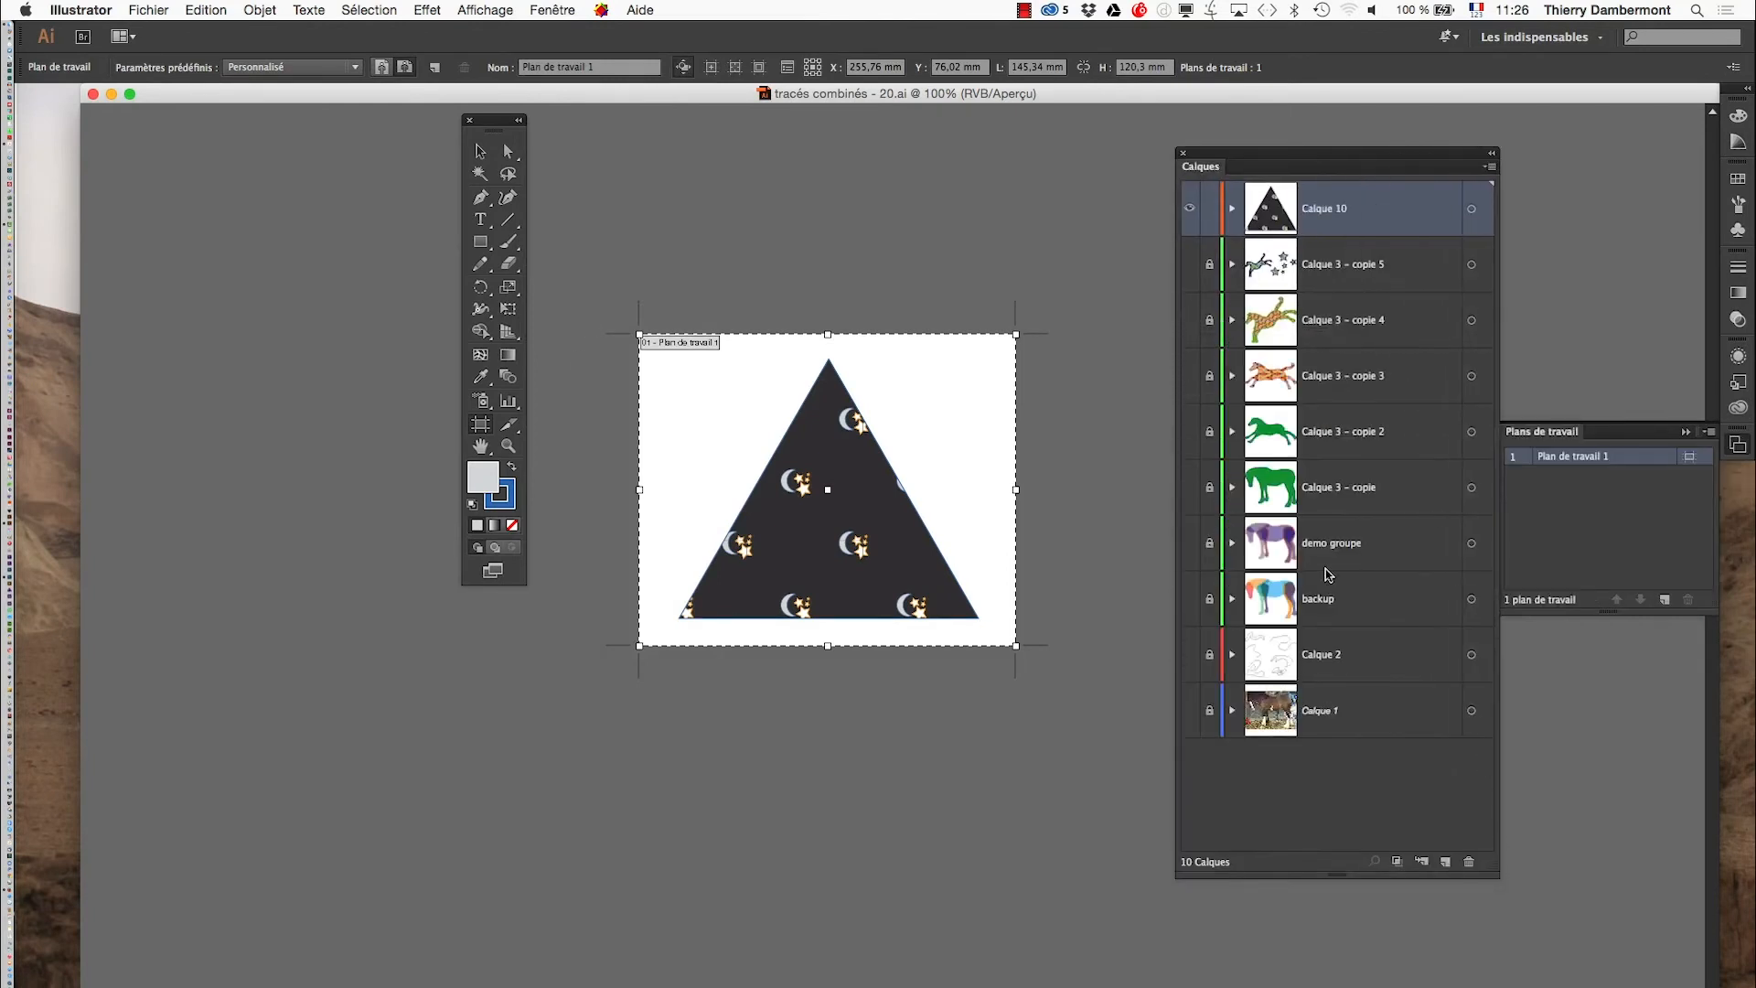
Step: Preview the patterned horse layers Calque 3 – copie 4, copie 5 and copie 3 by showing and hiding each one
left_click(1189, 327)
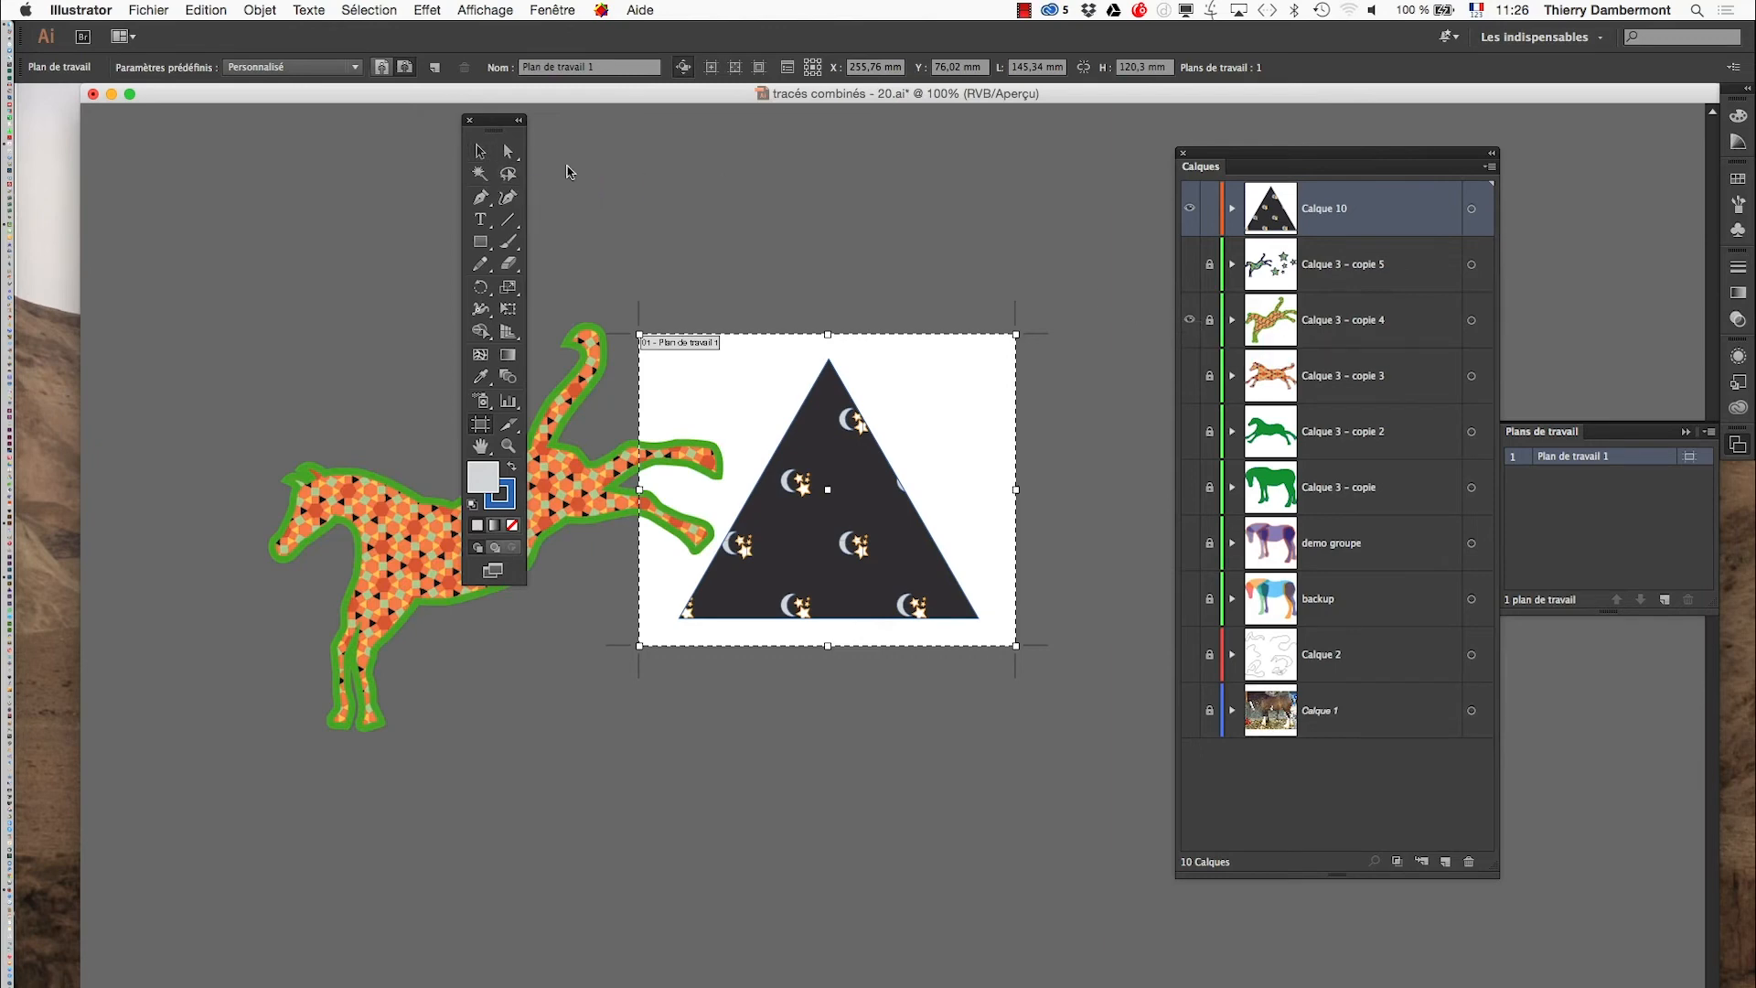
left_click_drag(494, 122, 193, 156)
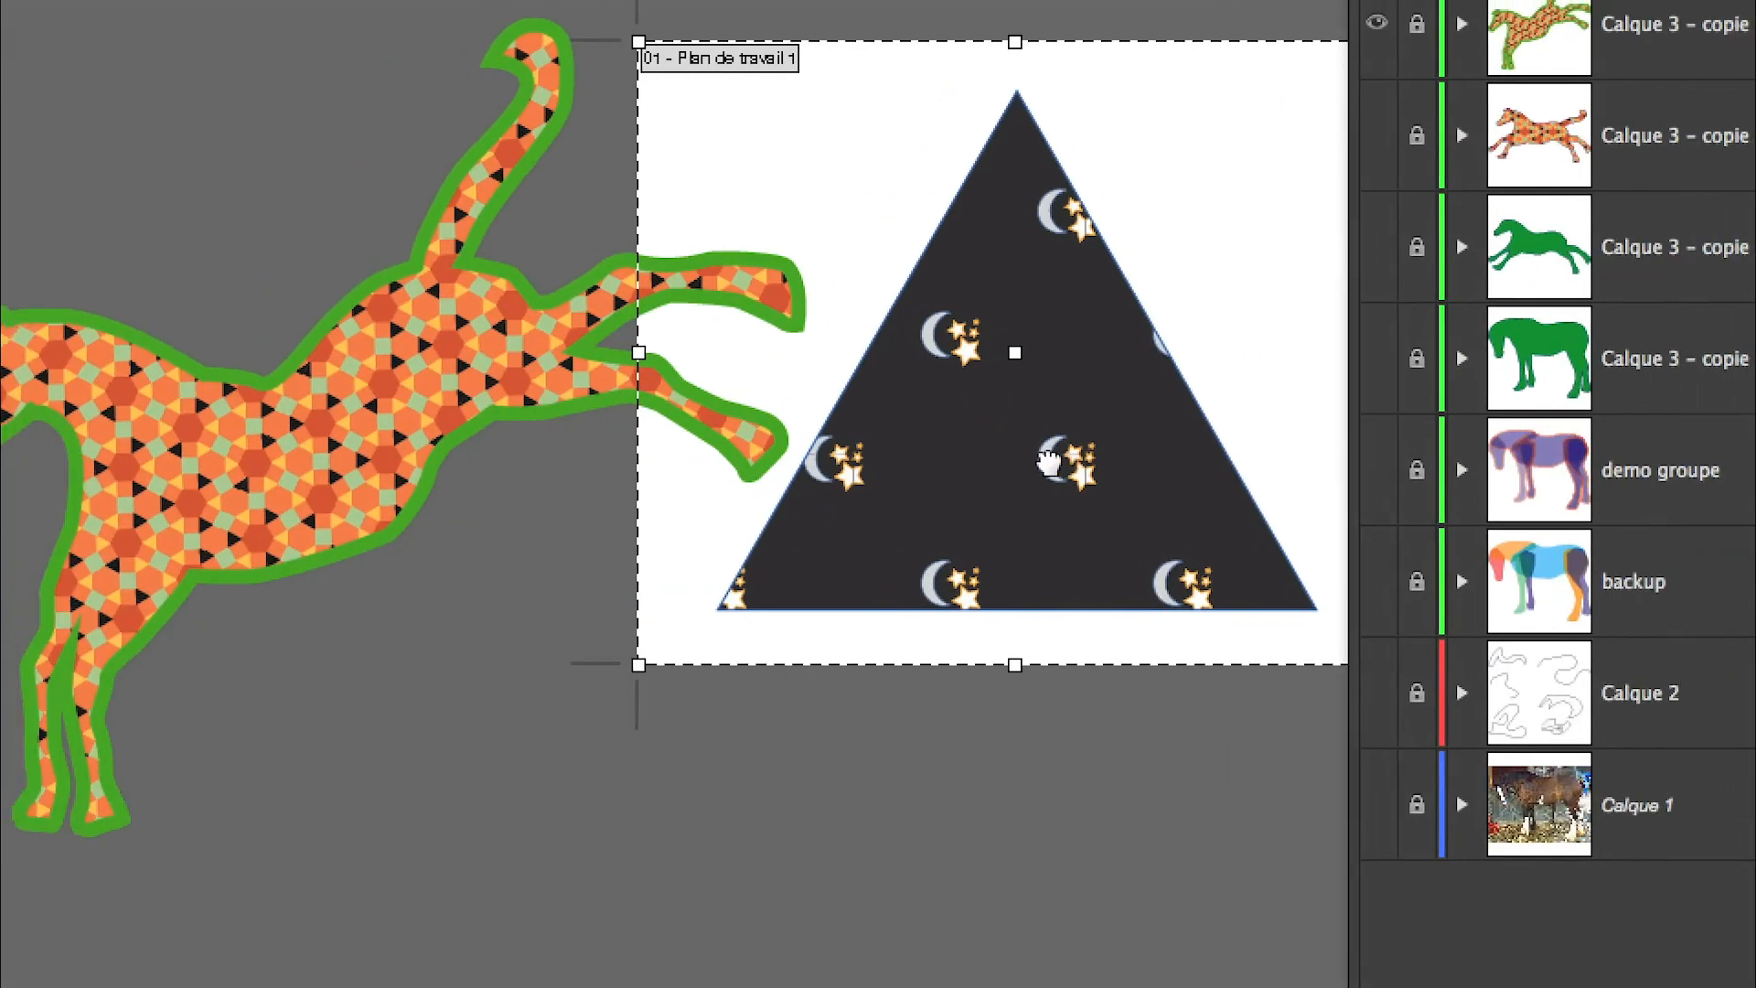
left_click(1163, 267)
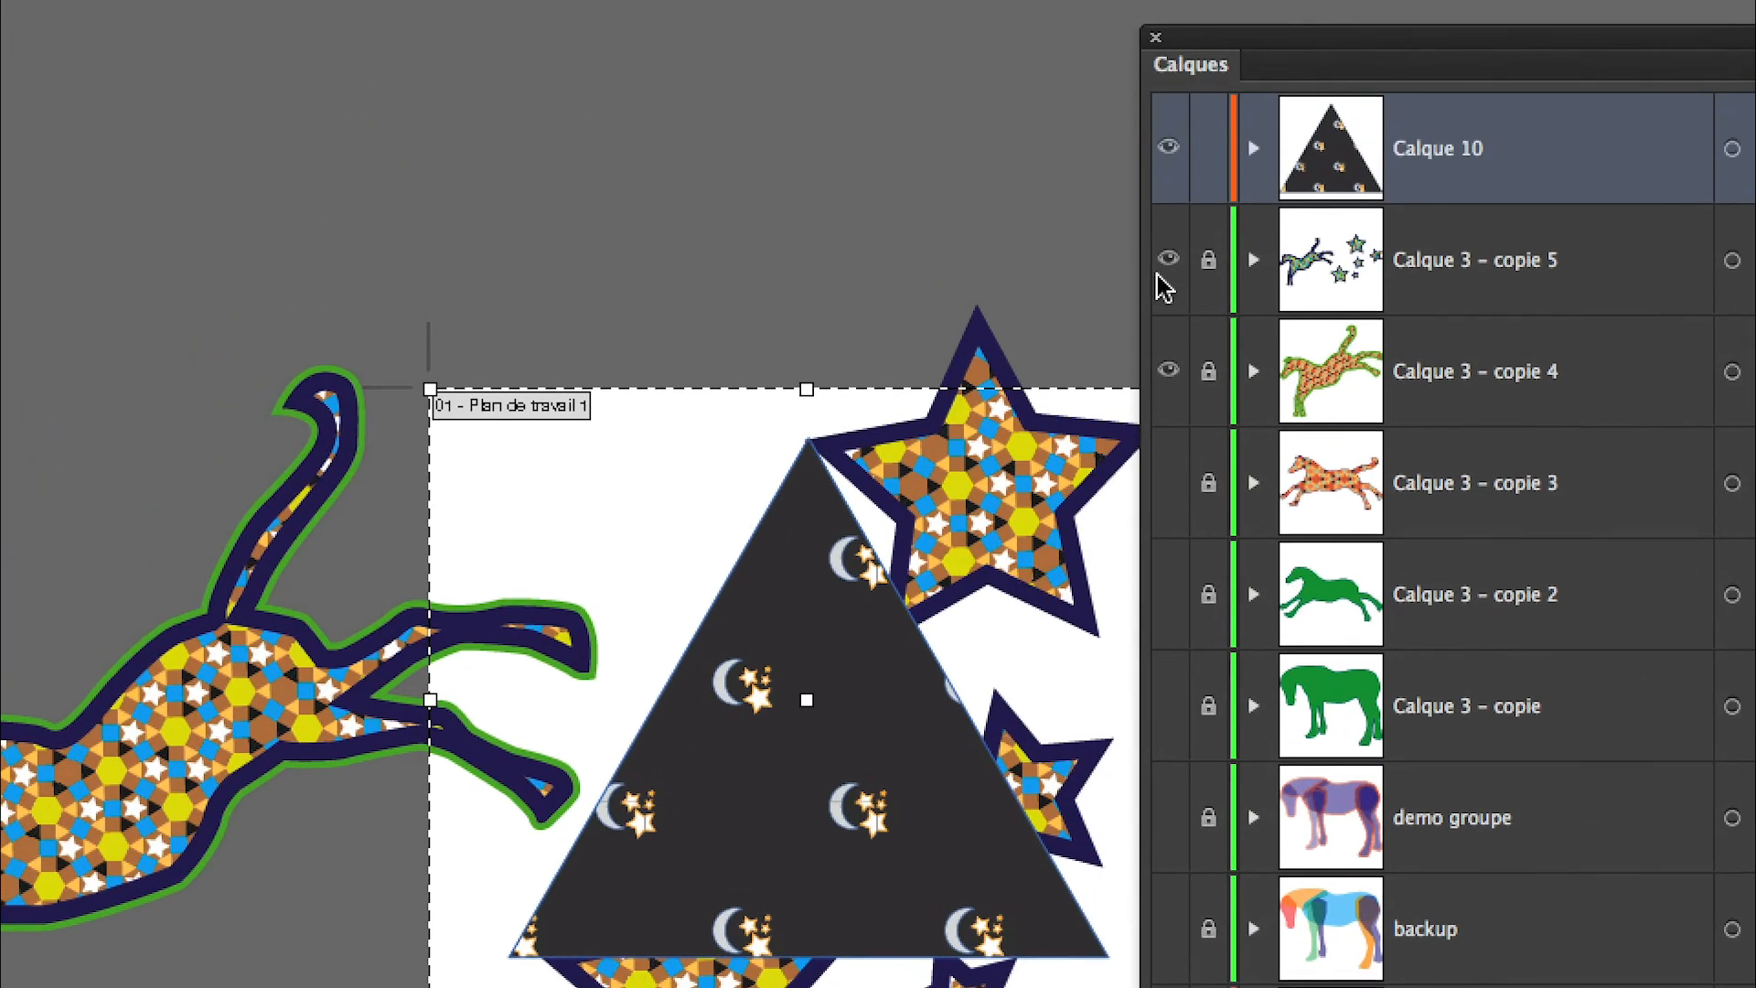
left_click(1159, 245)
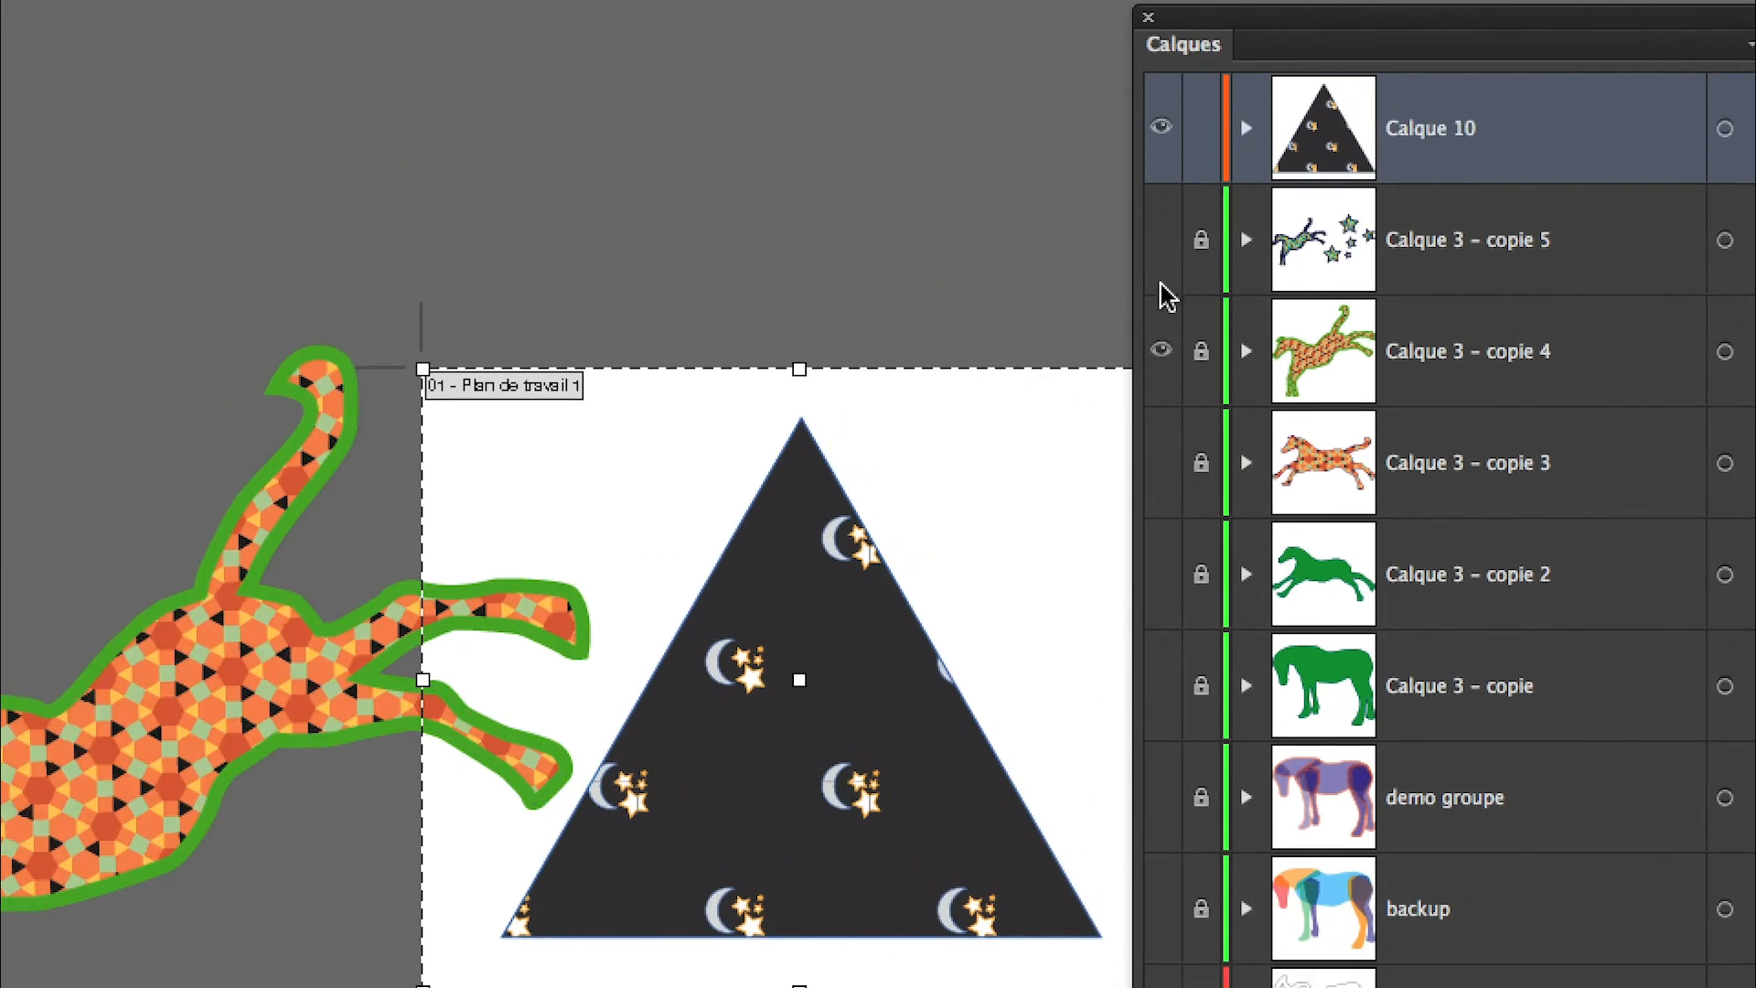
left_click(1160, 350)
left_click(1161, 462)
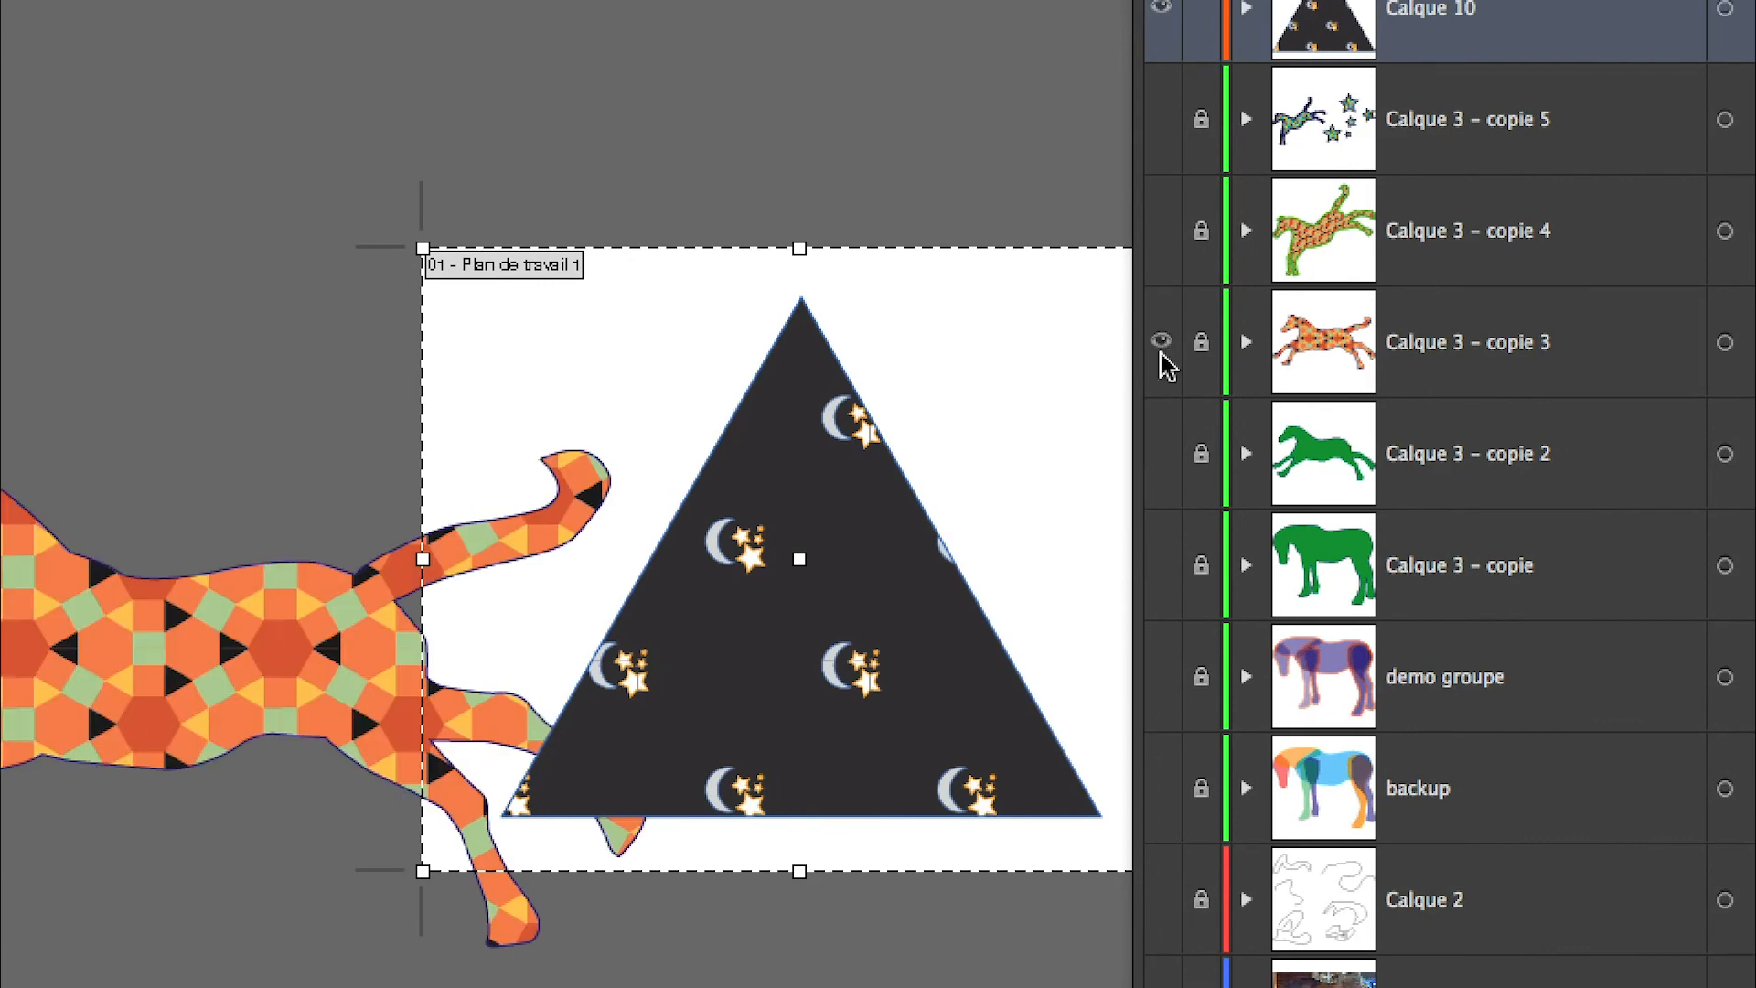
left_click(1161, 344)
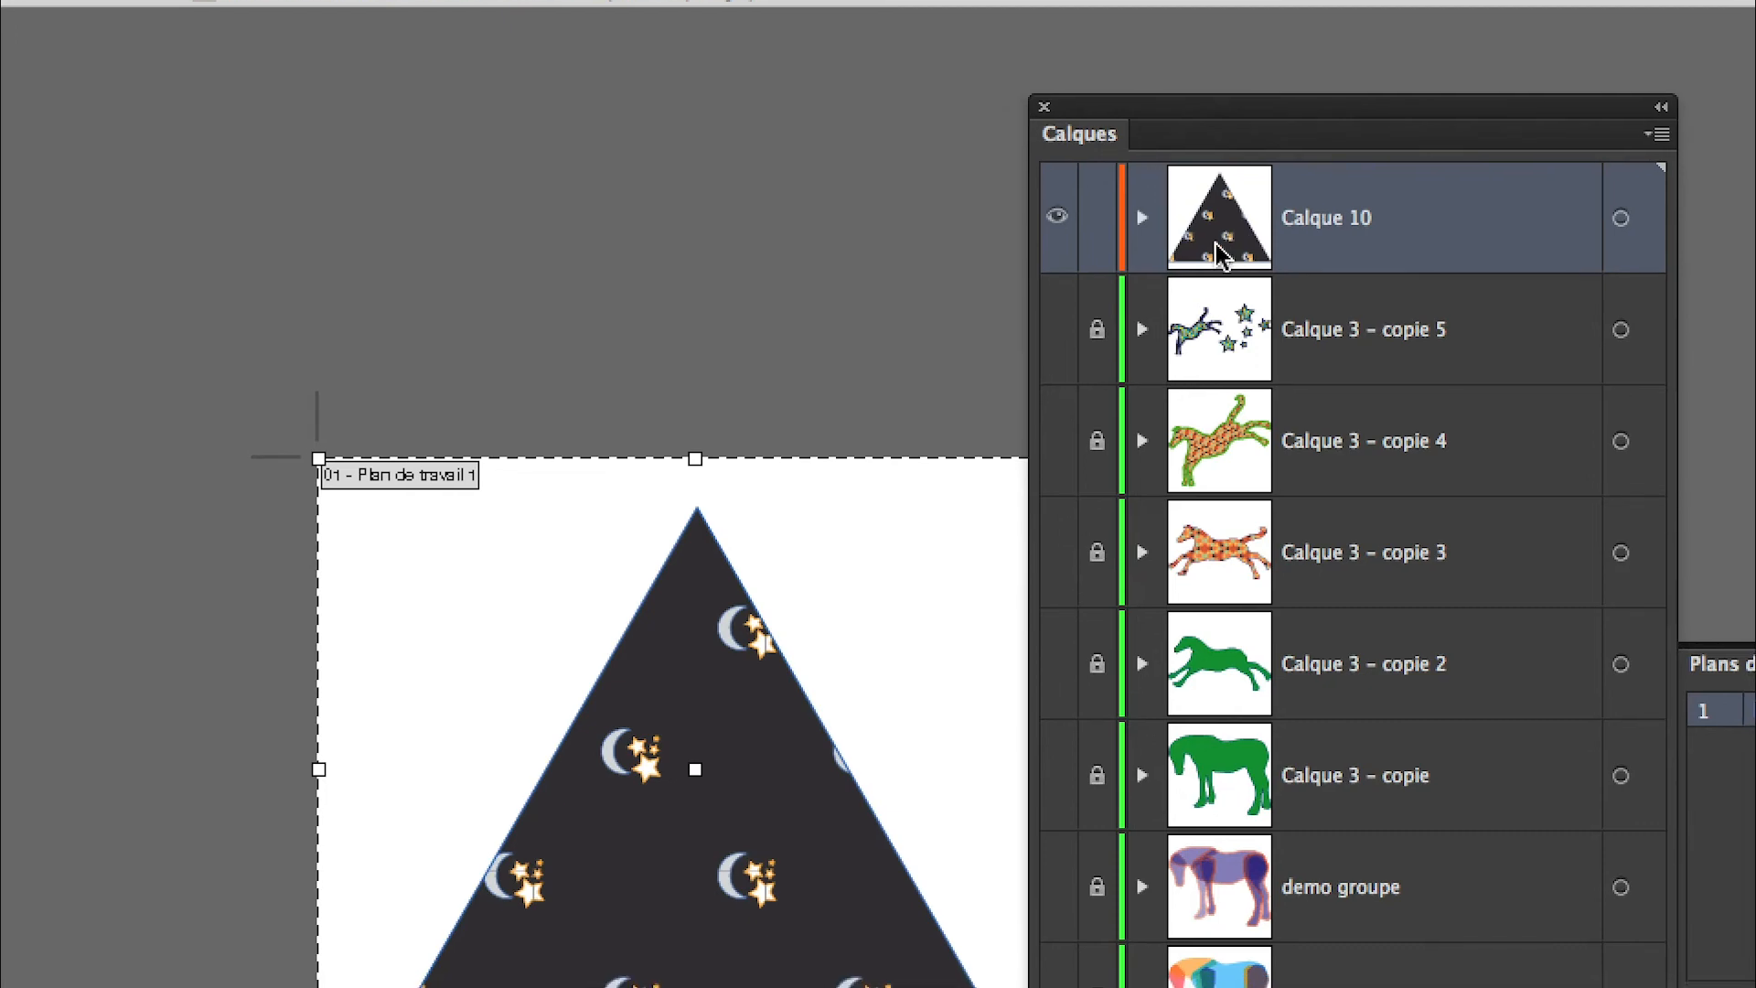
Step: Show all layers from Calque 3 – copie 5 down to backup together, and hide them again
left_click_drag(1161, 282, 1154, 932)
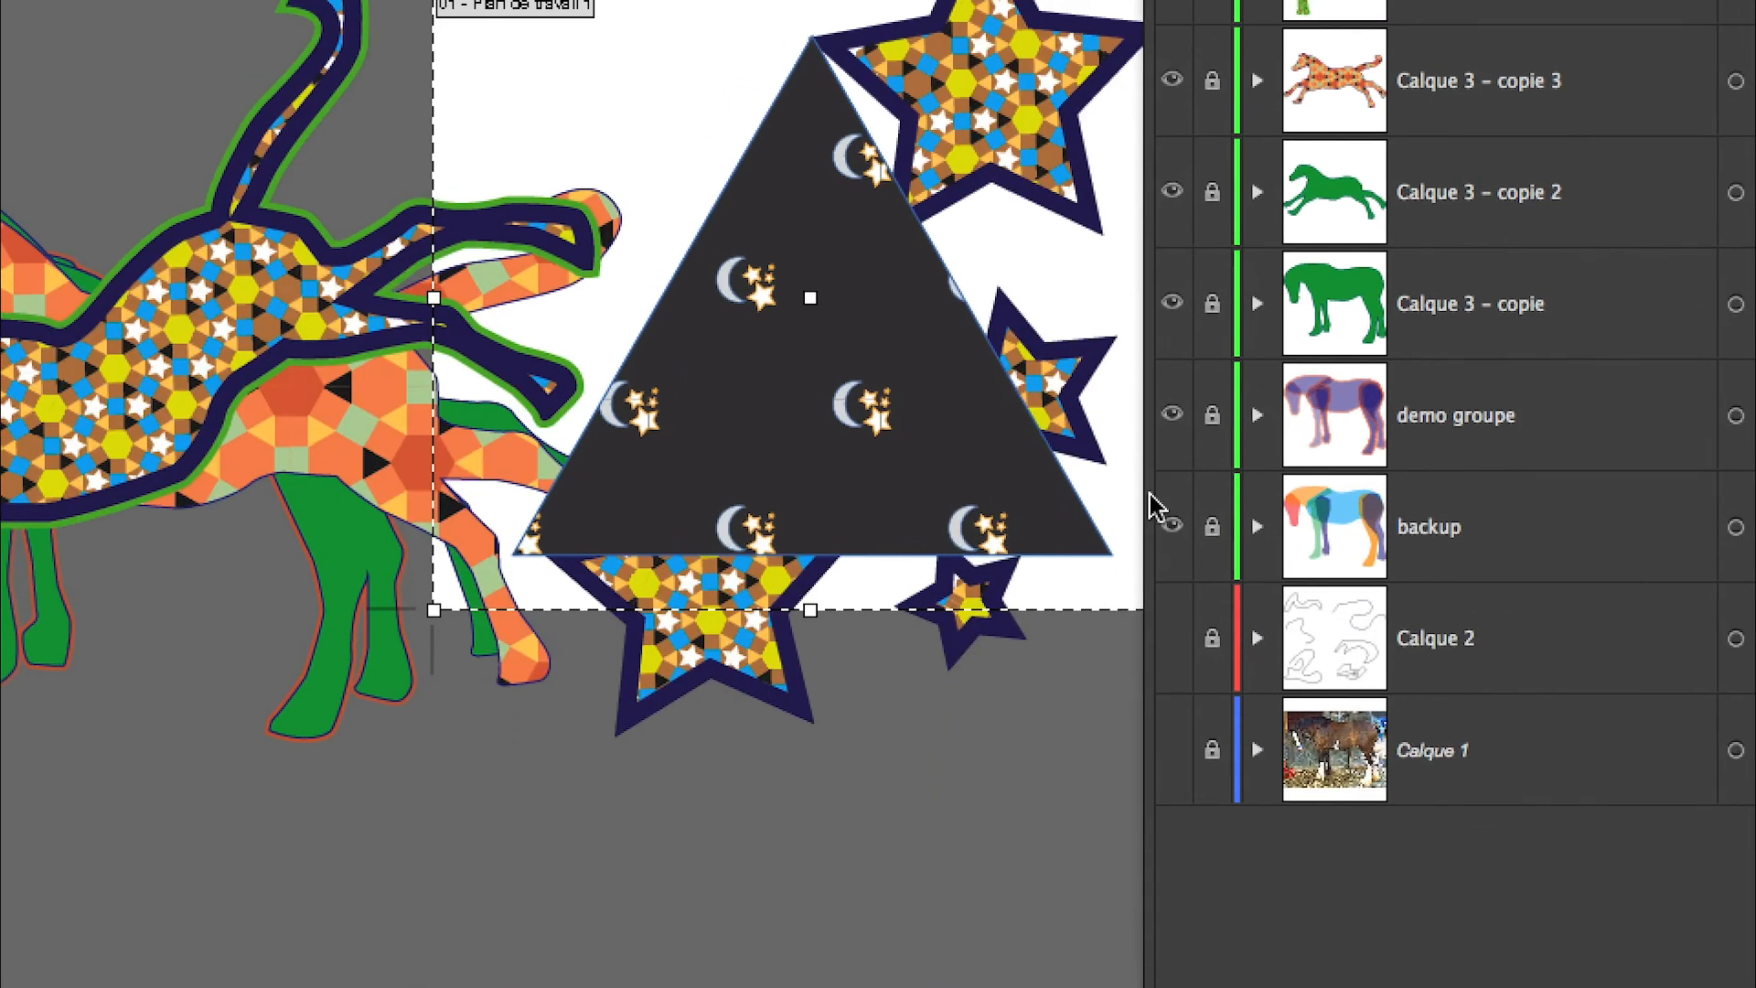
left_click_drag(1186, 539, 1181, 19)
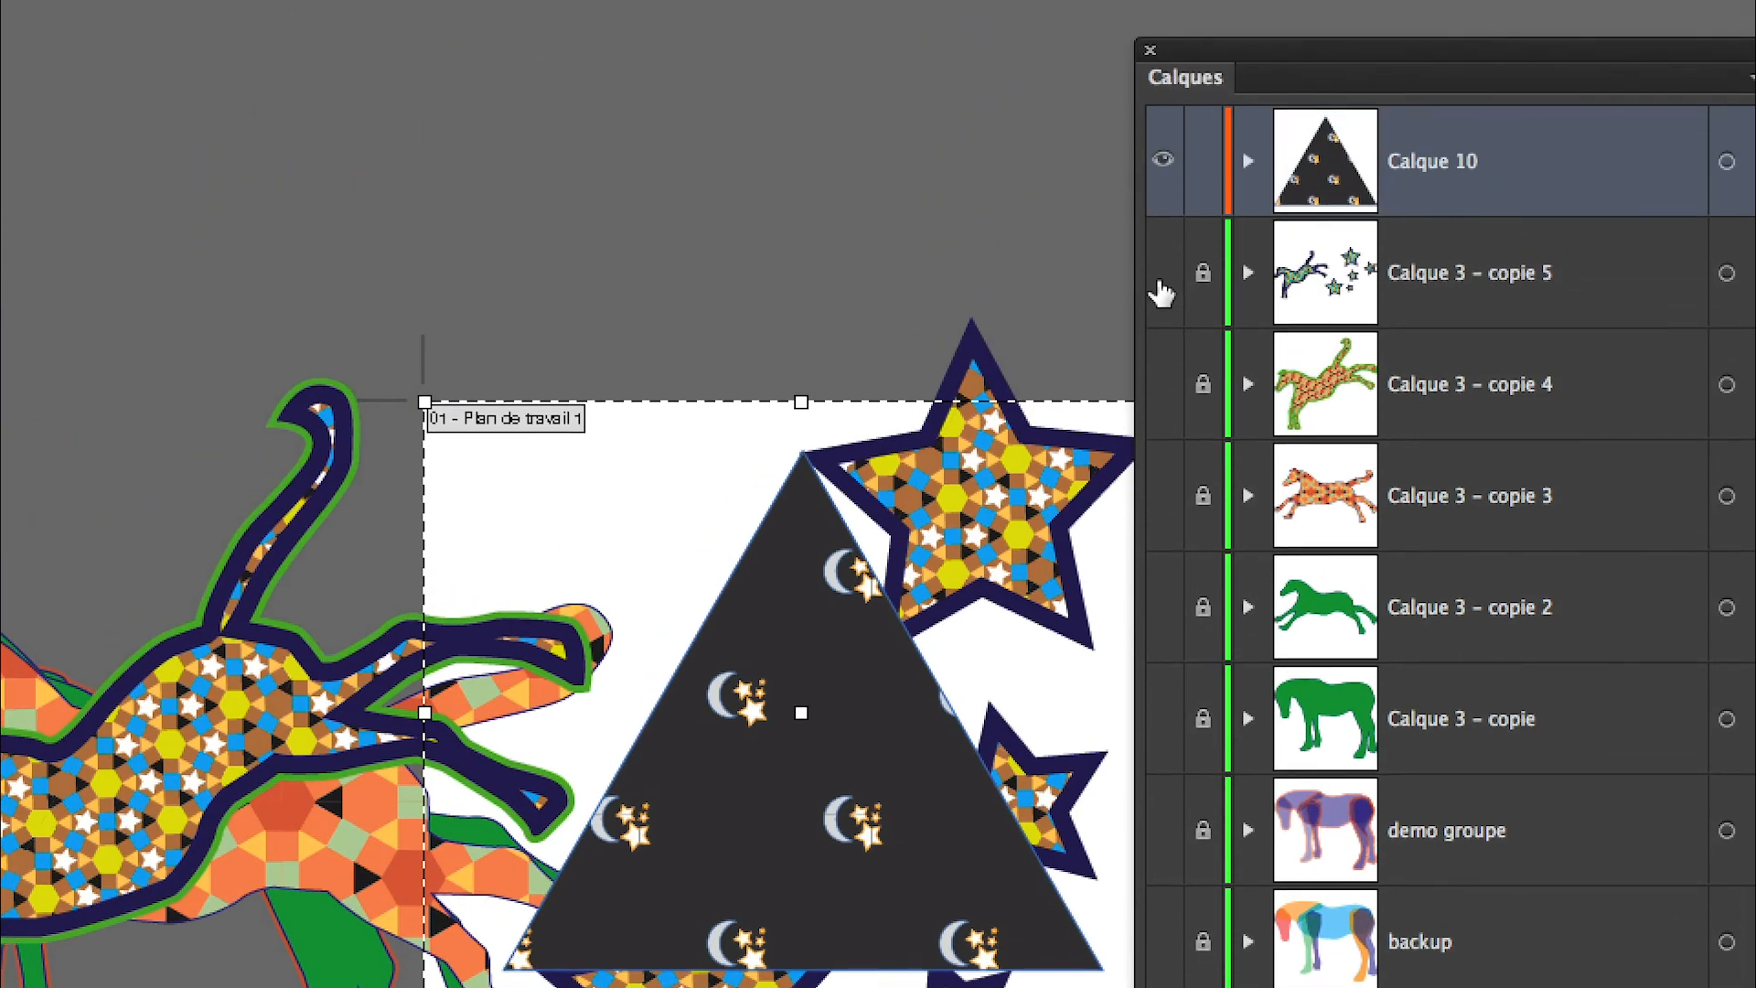
left_click(1164, 189)
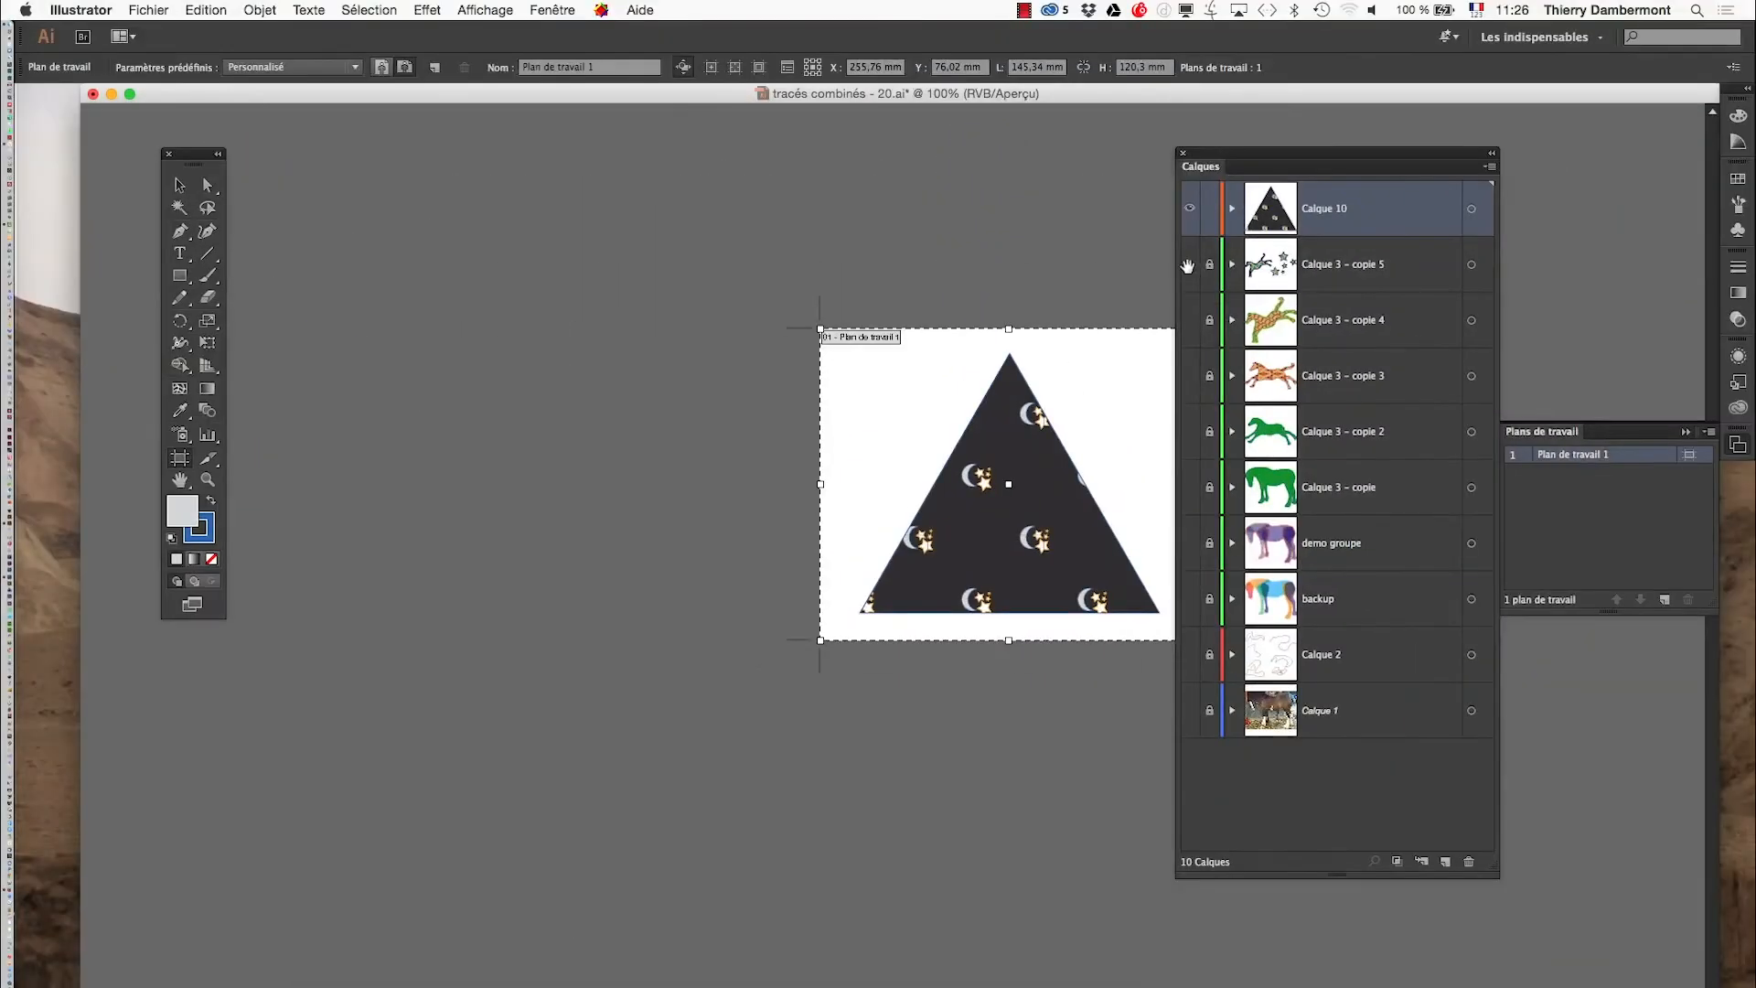
left_click_drag(1079, 426, 757, 415)
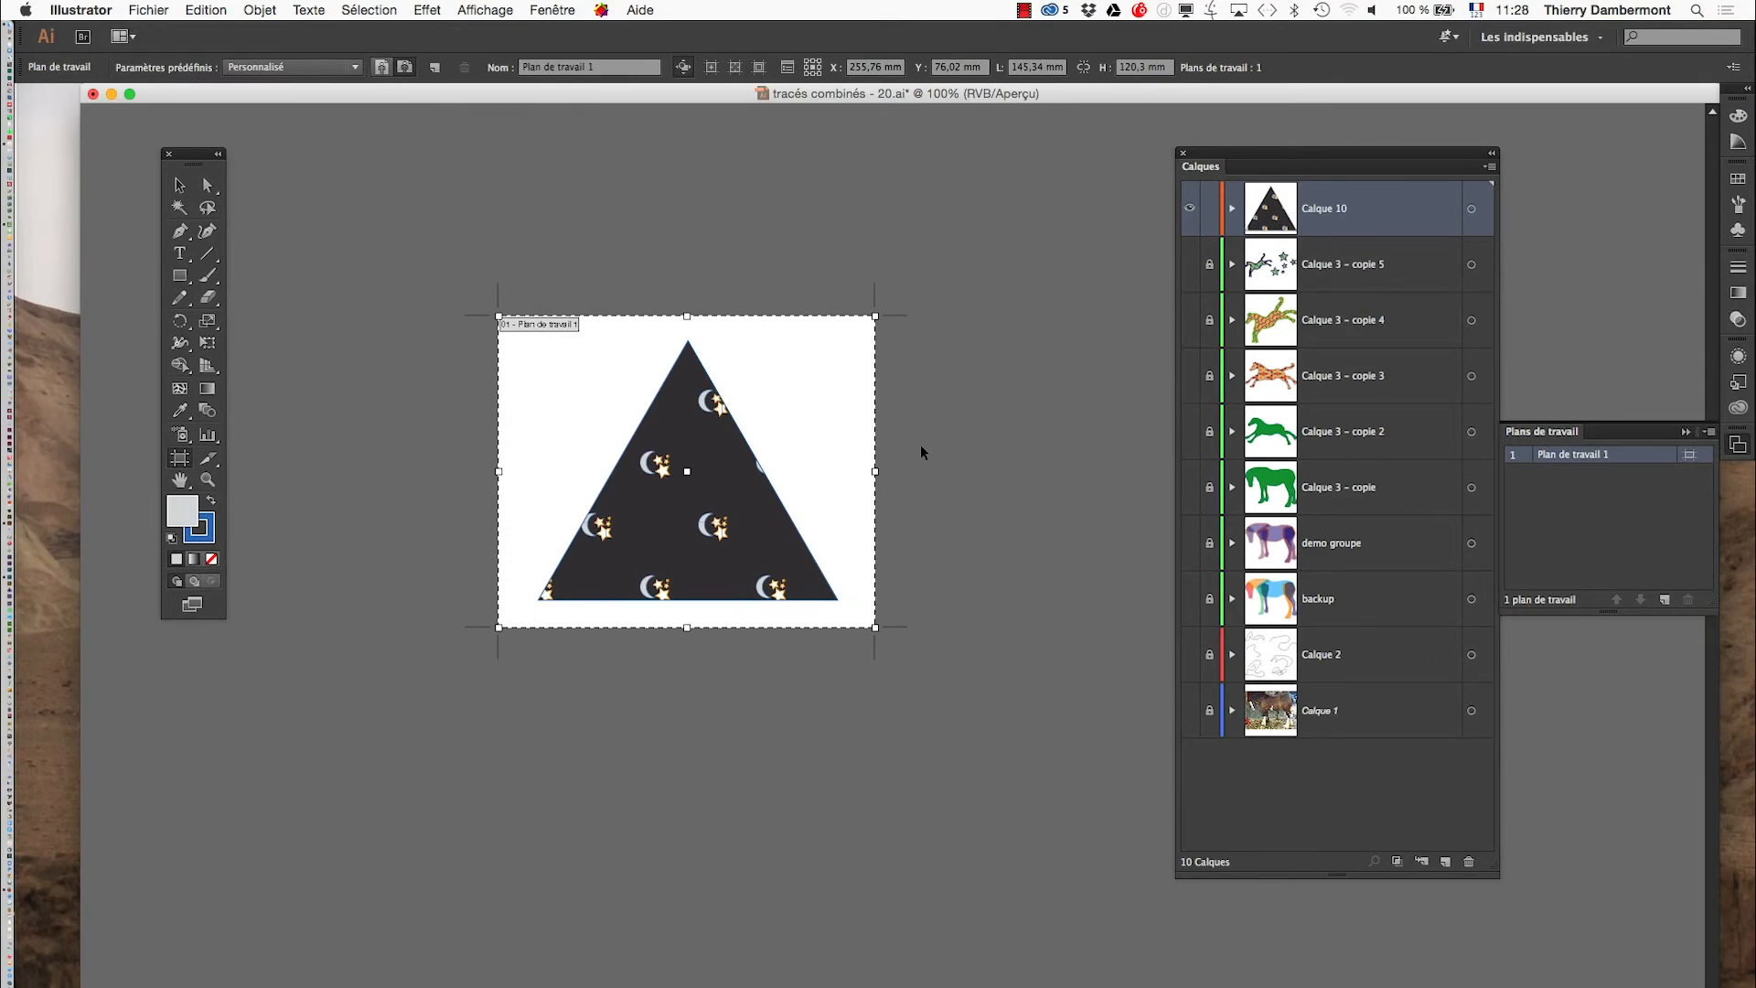
Step: Switch to Photoshop and examine the moon-and-star motifs of the triangle placed in the desert photo at several magnifications
key("super+Tab")
key("super+Tab")
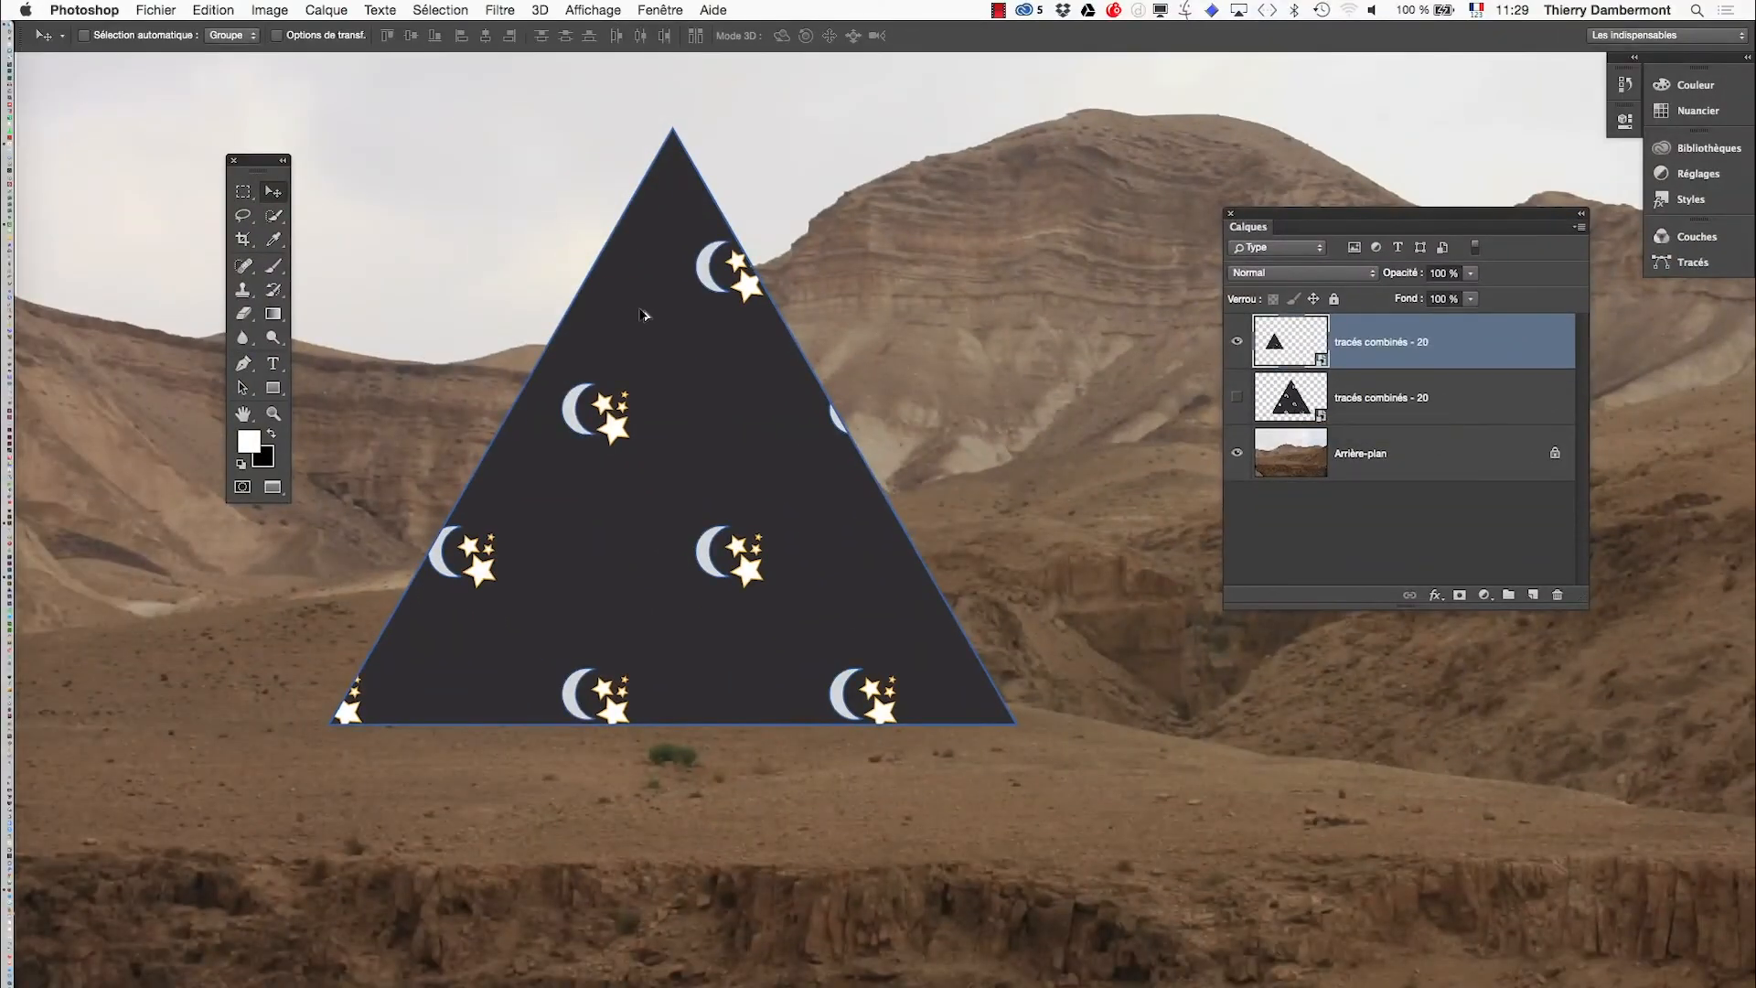
scroll(642, 314, "up", 5)
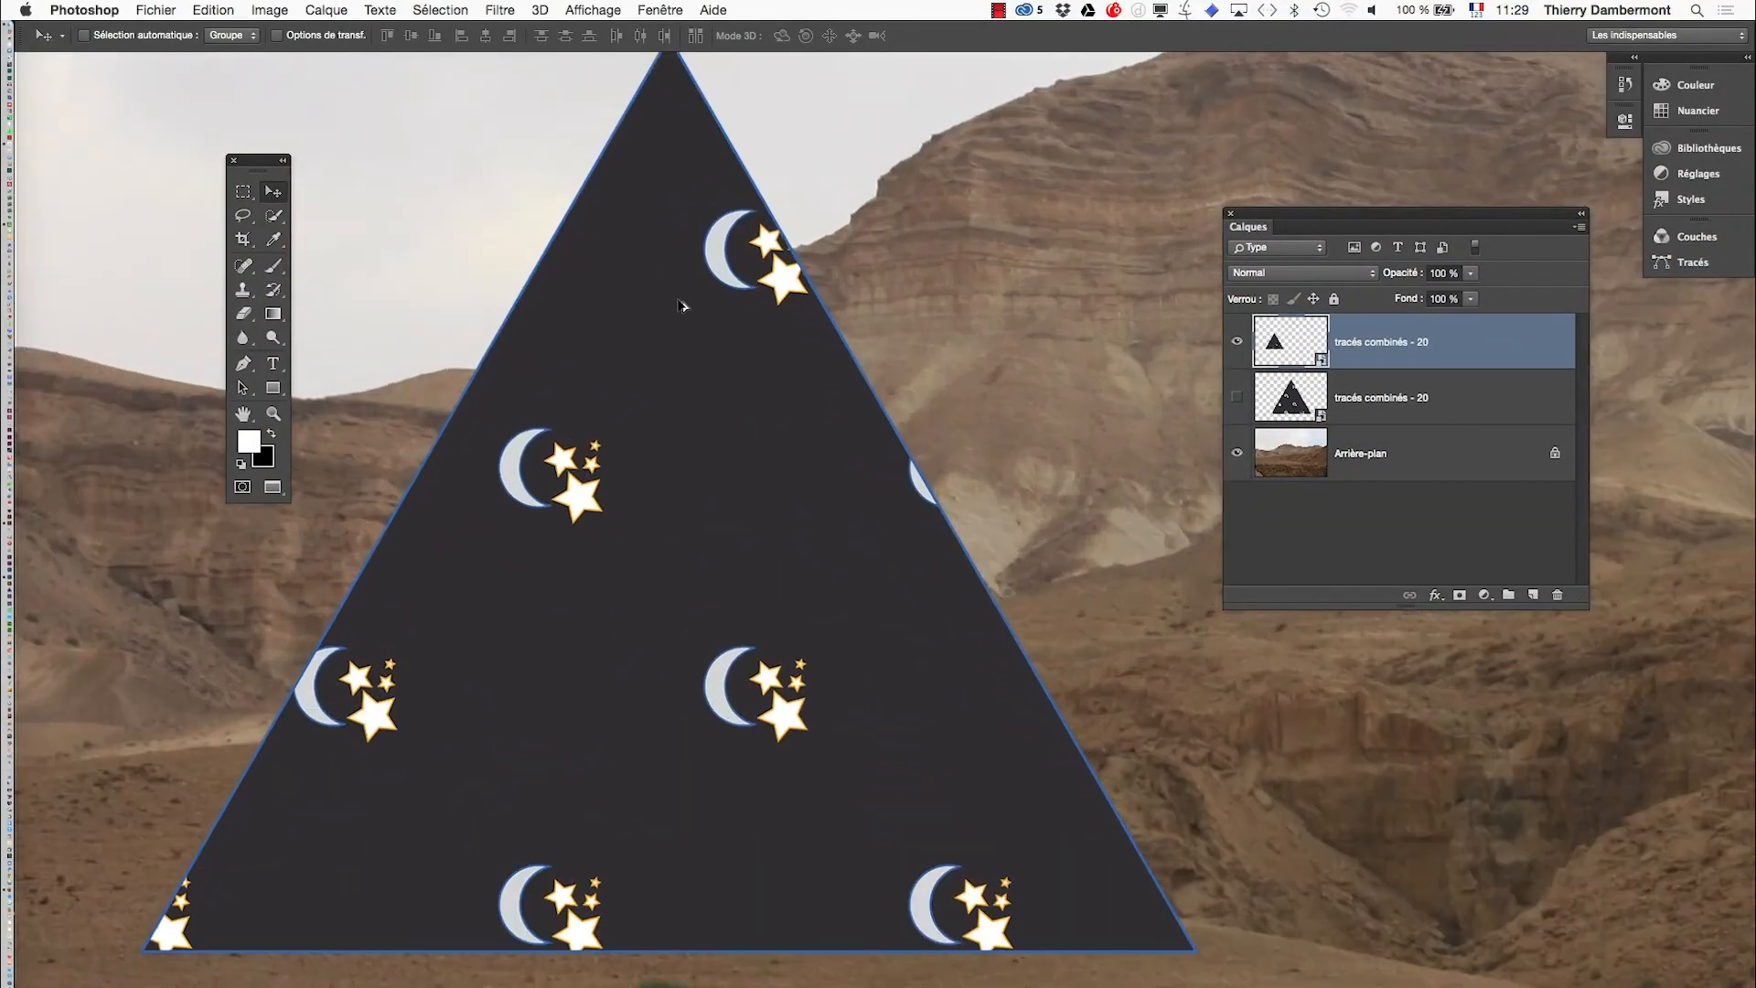
scroll(682, 302, "up", 4)
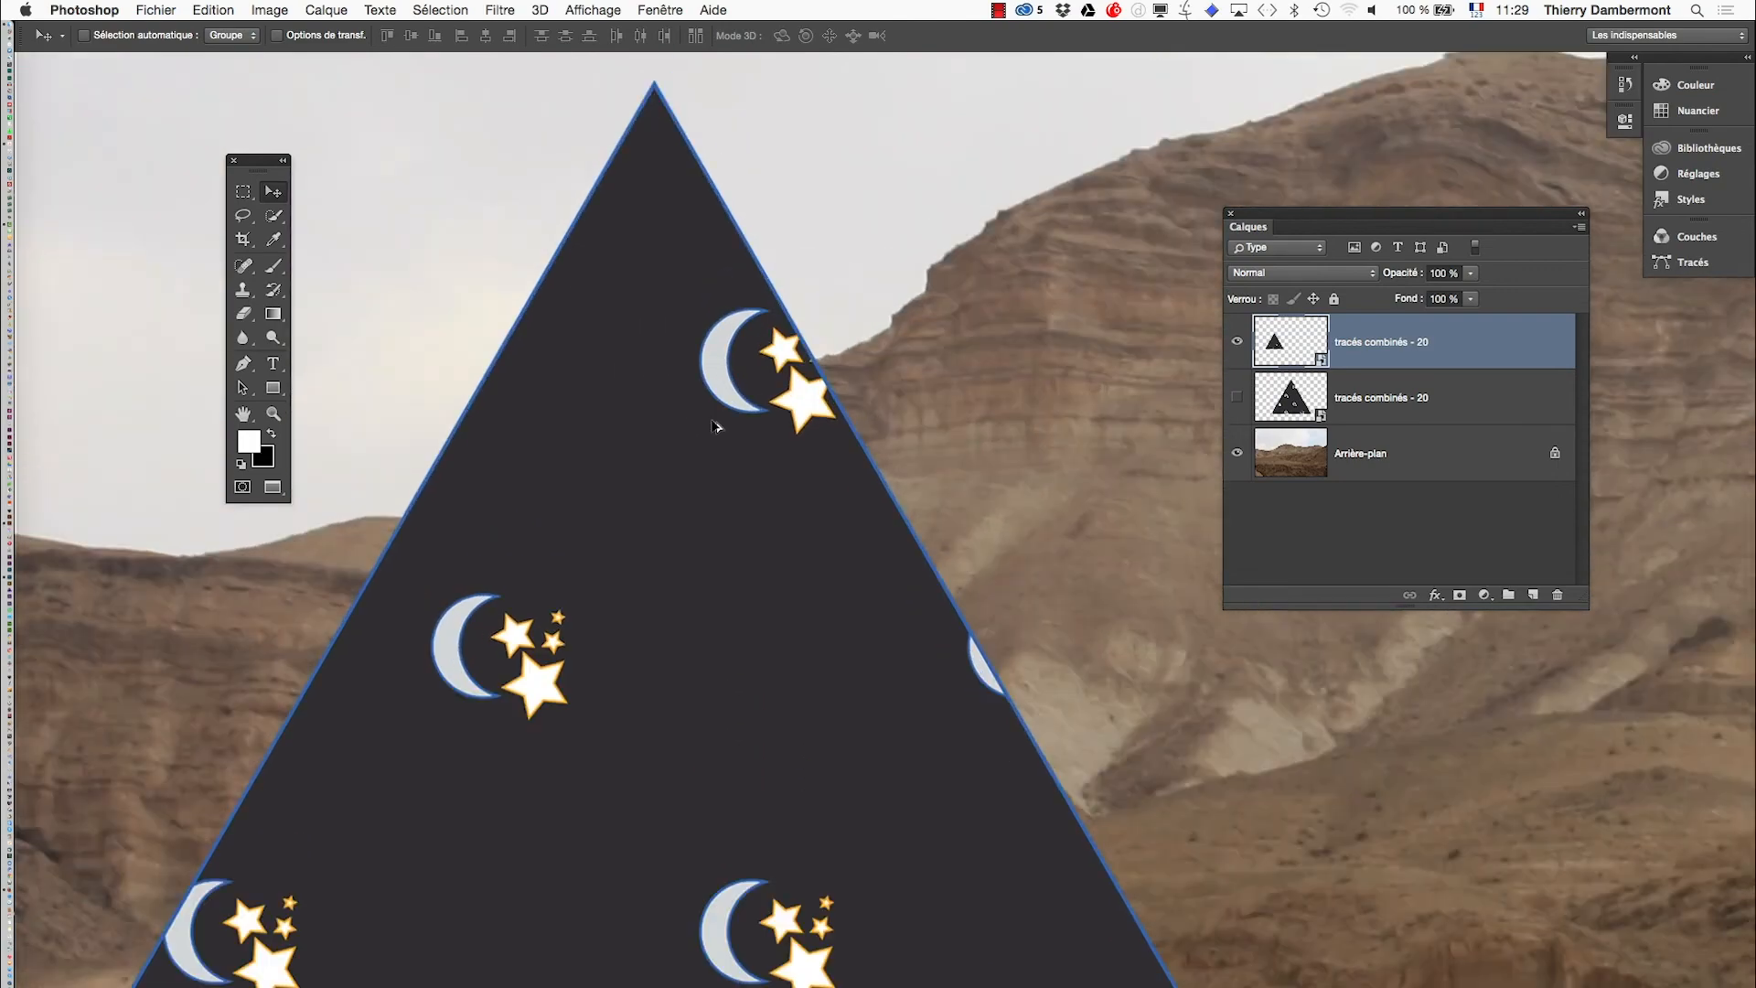
scroll(713, 425, "up", 2)
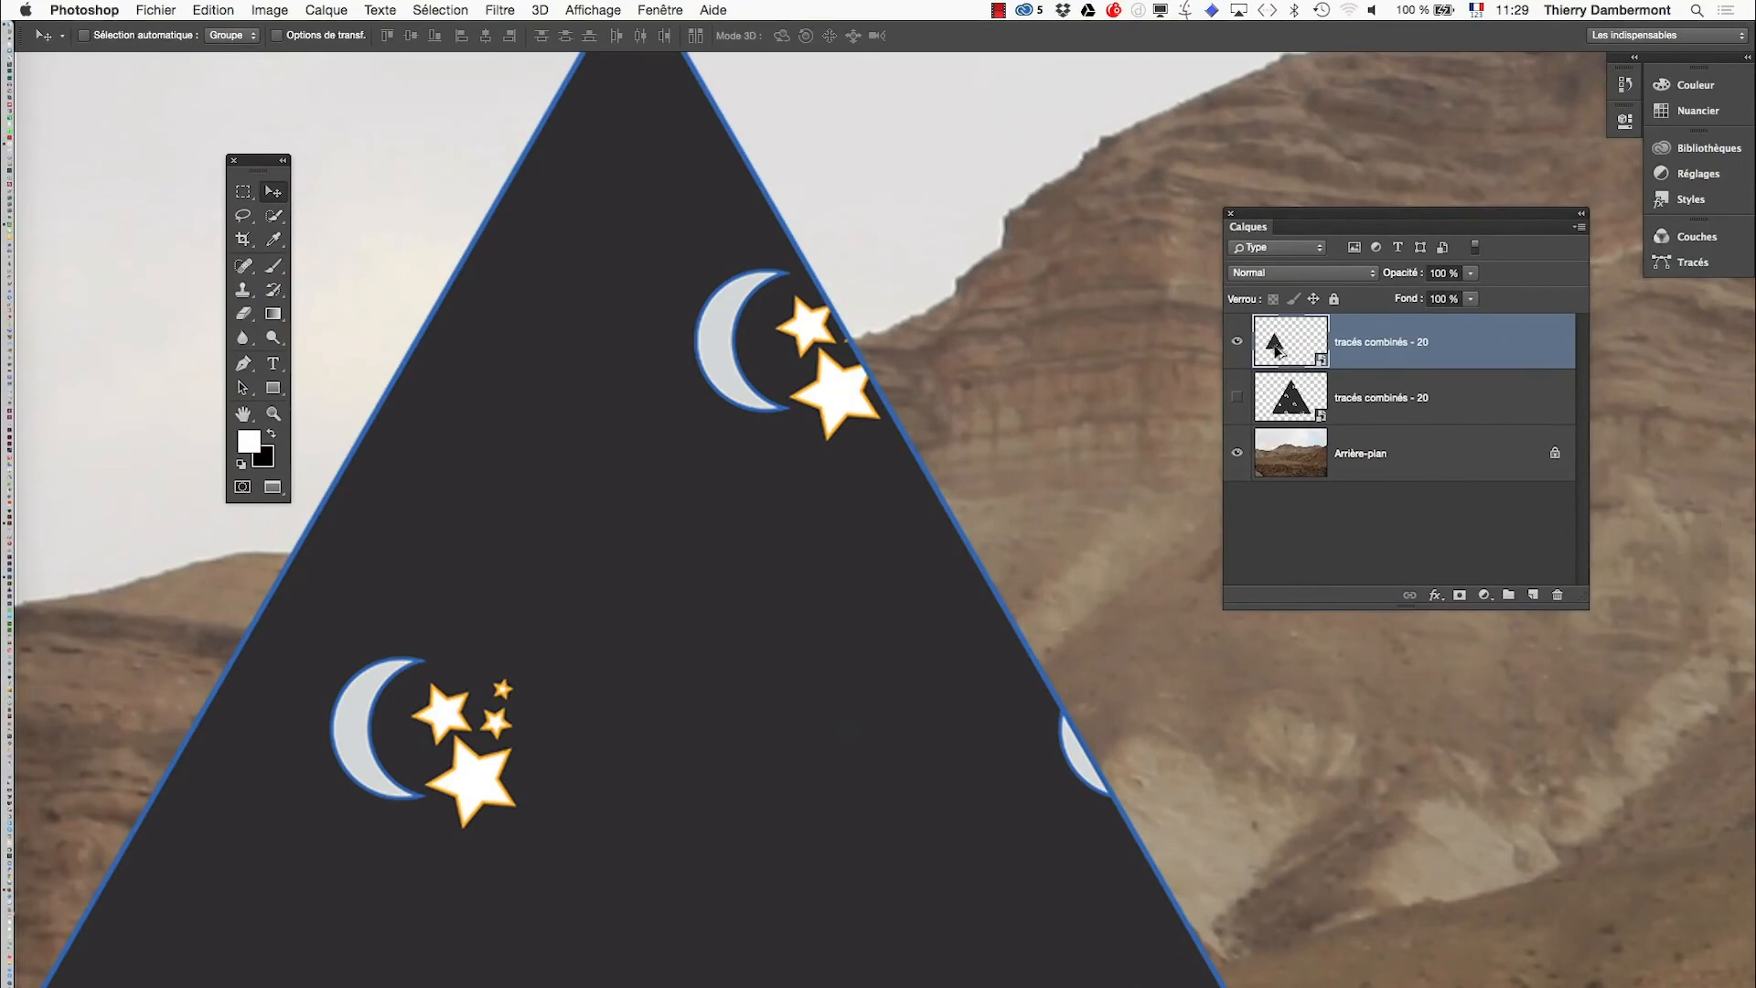
scroll(960, 544, "down", 10)
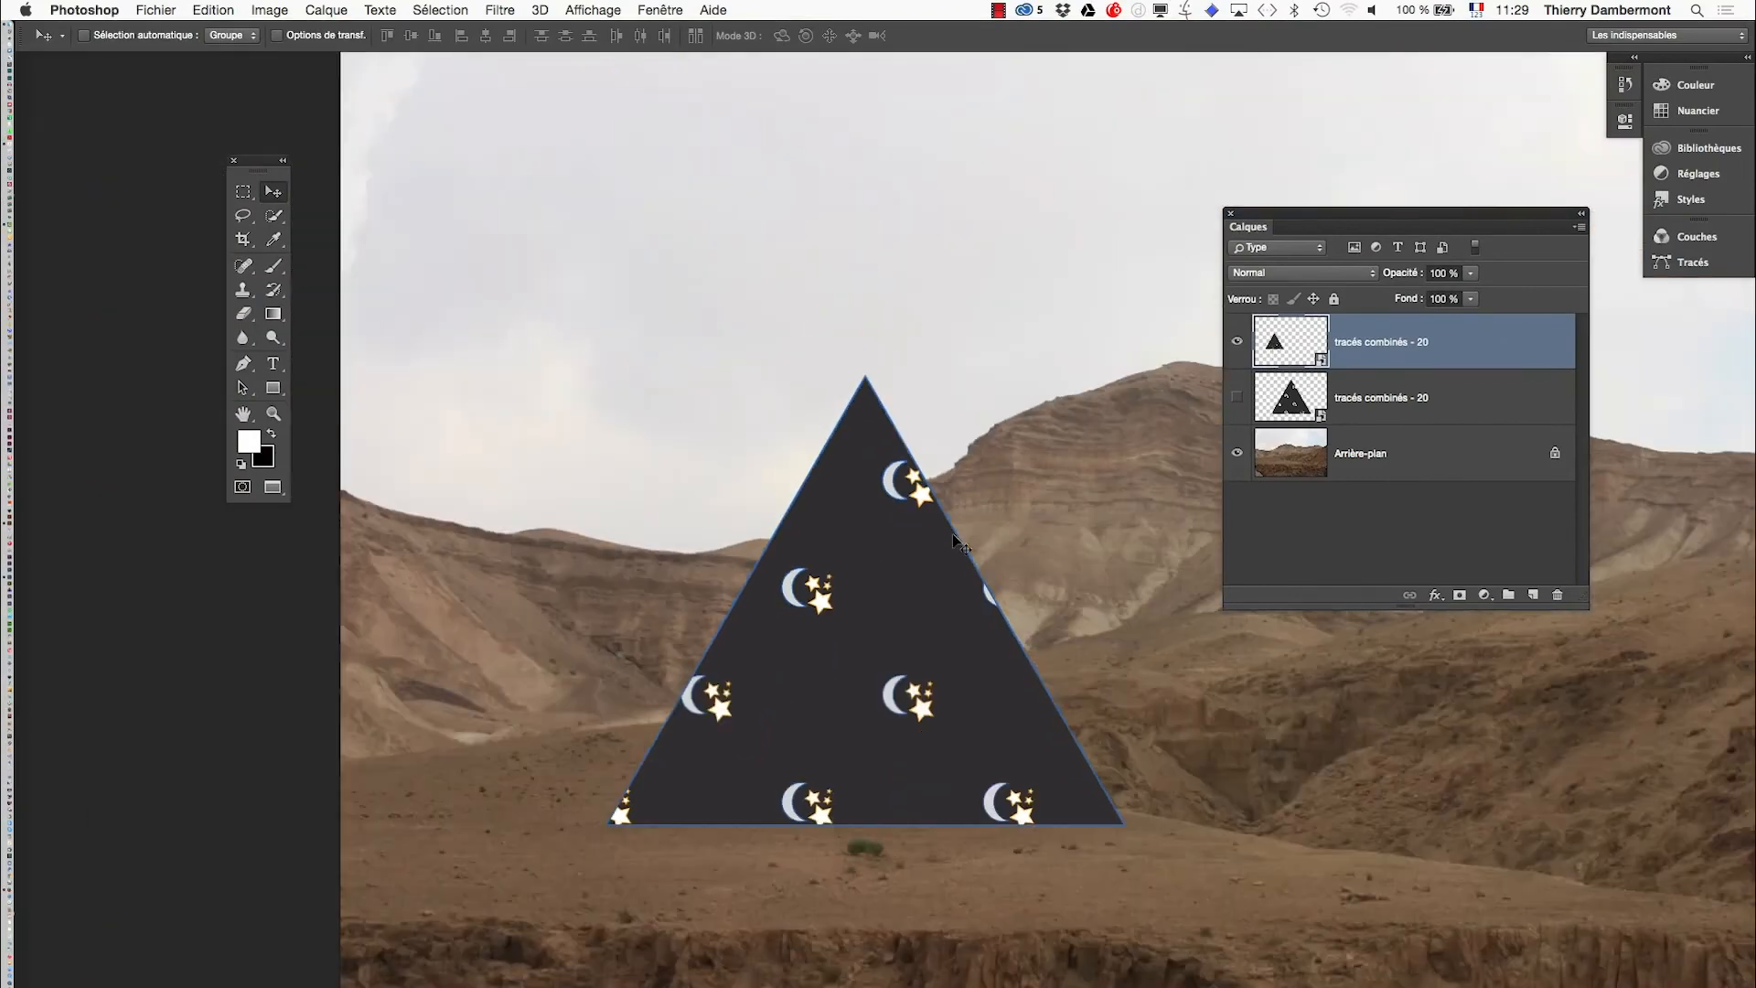
Step: Reduce the triangle to about 25 % around its center with Free Transform, and validate
left_click(249, 8)
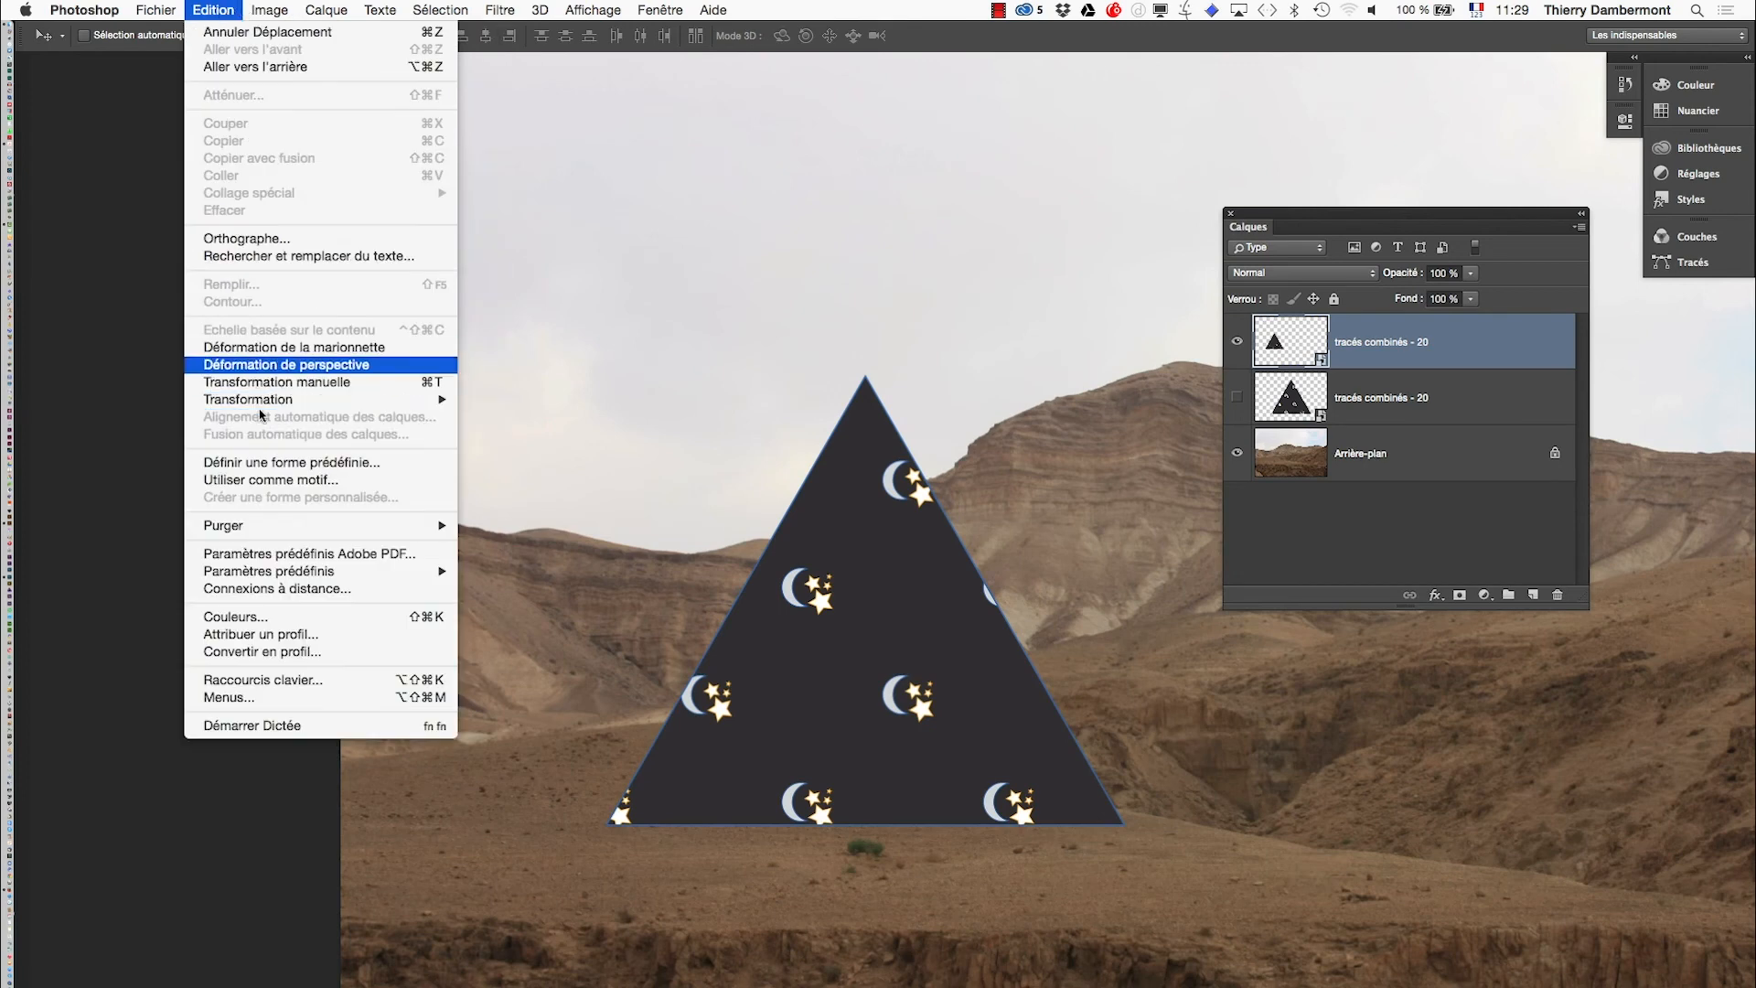
left_click(273, 383)
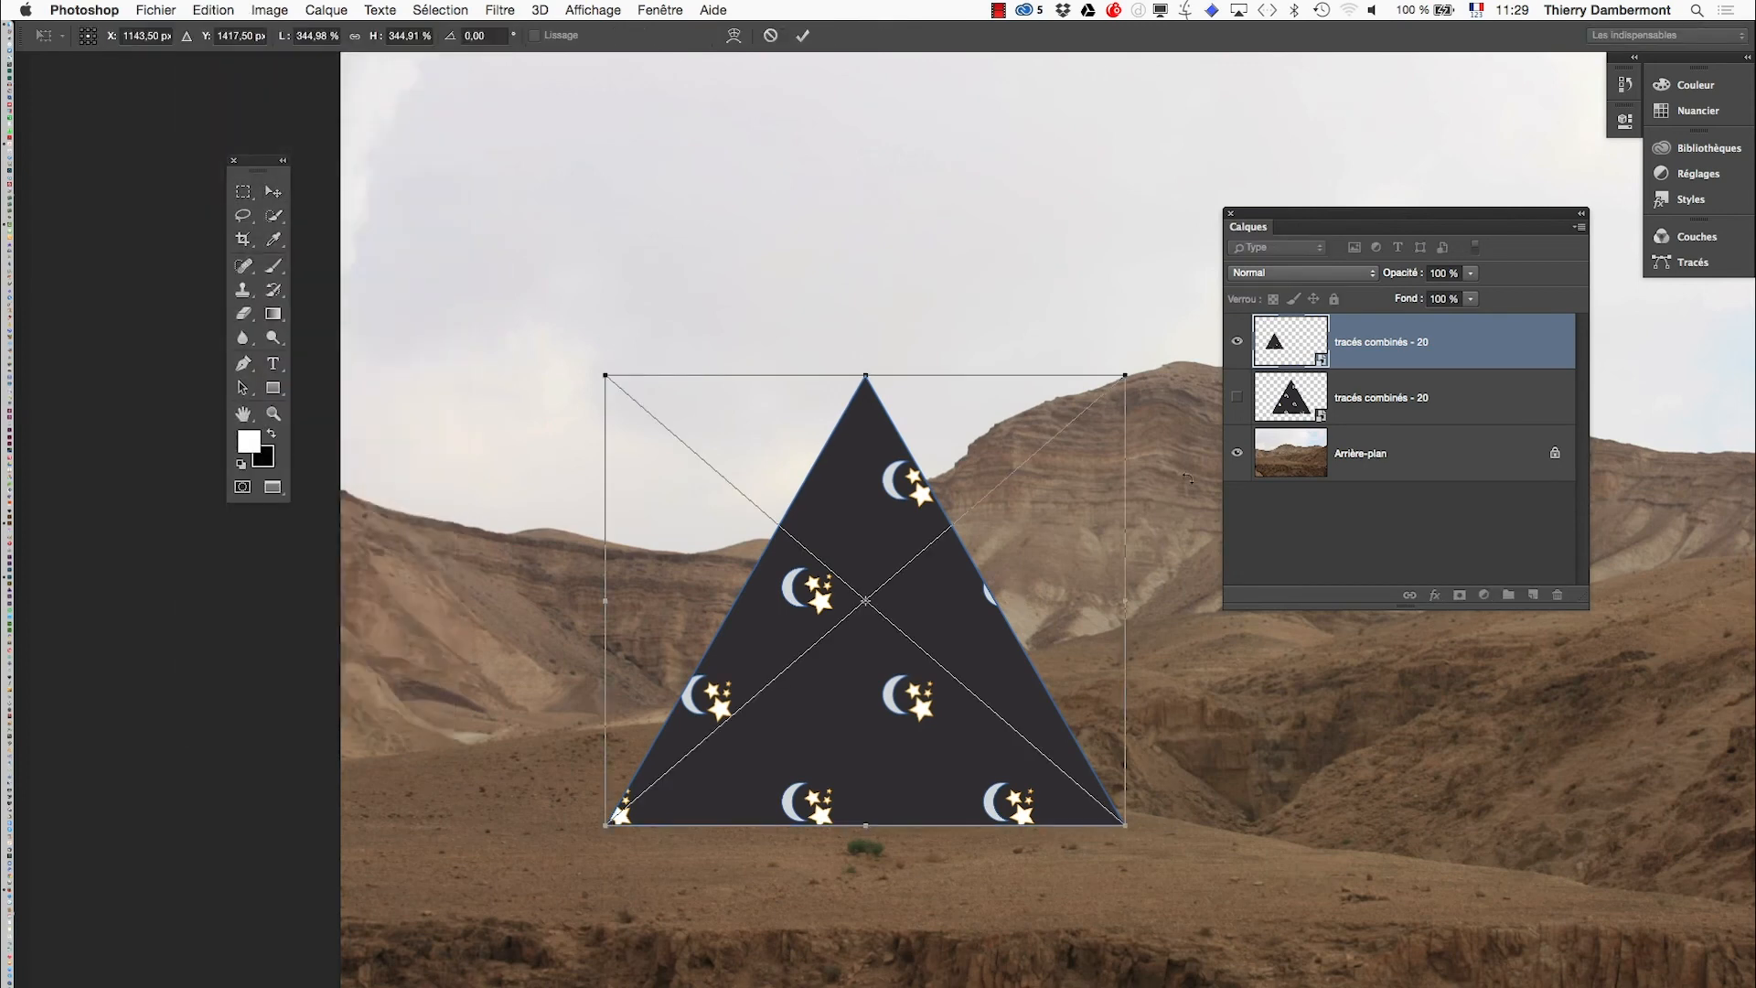
left_click_drag(1127, 379, 903, 593)
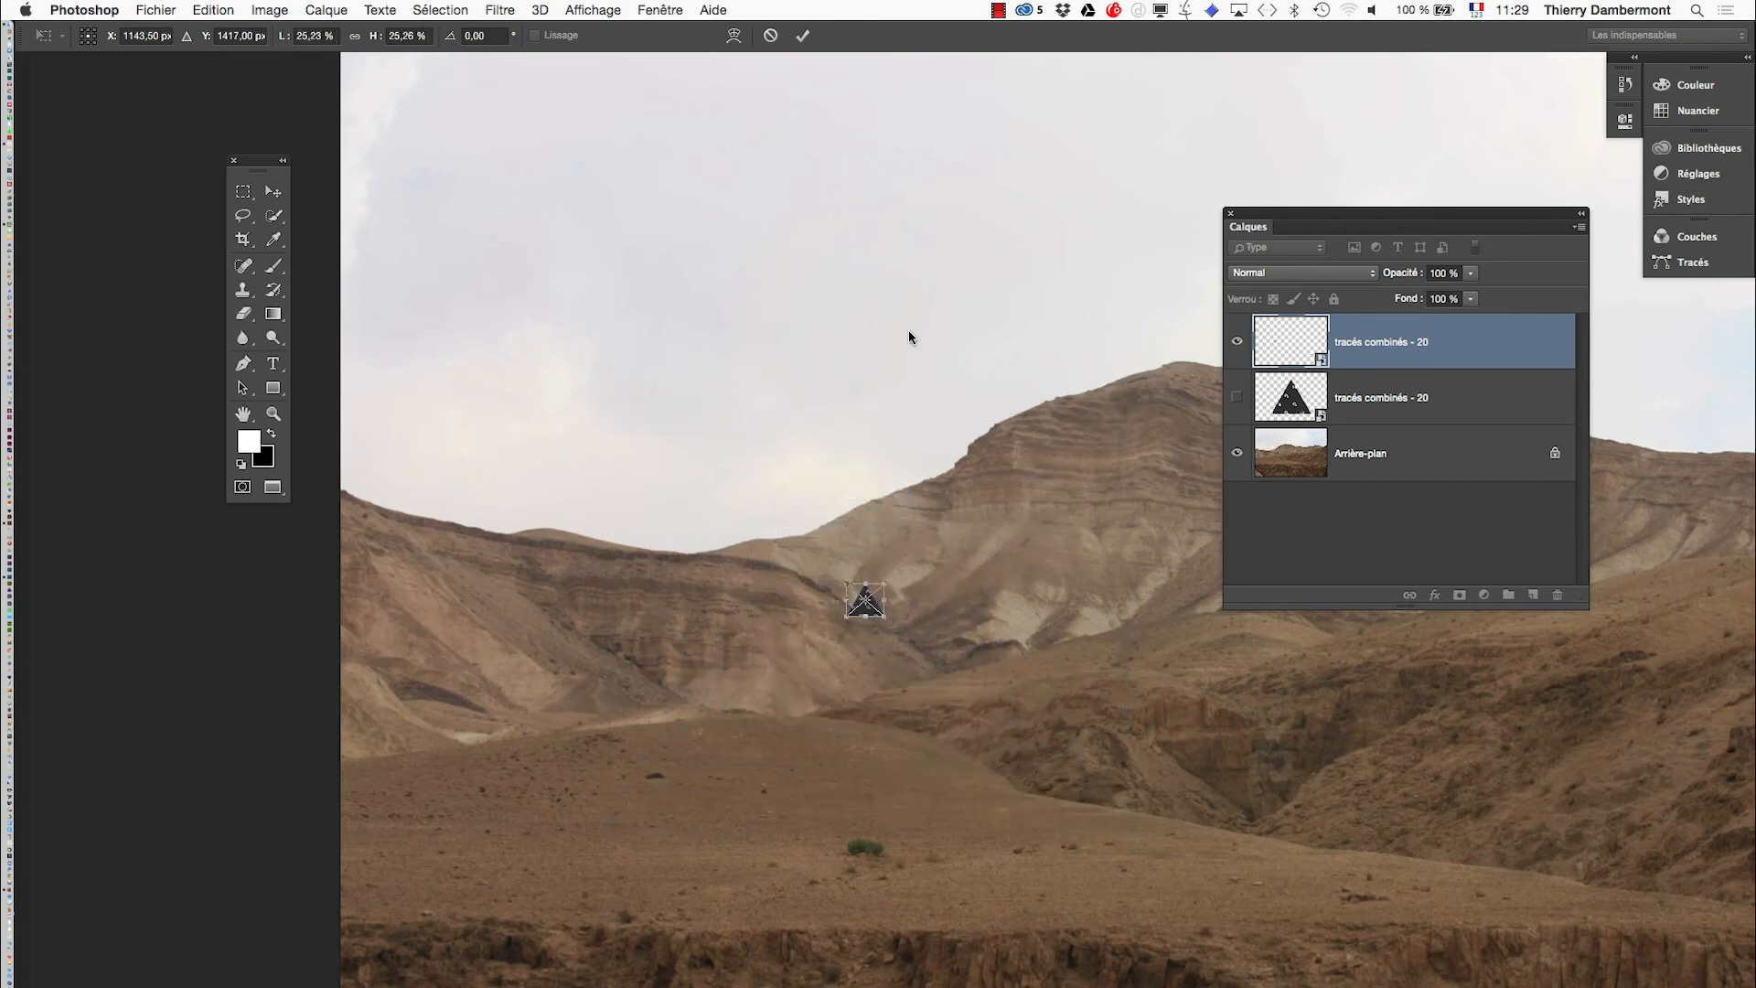
left_click(802, 36)
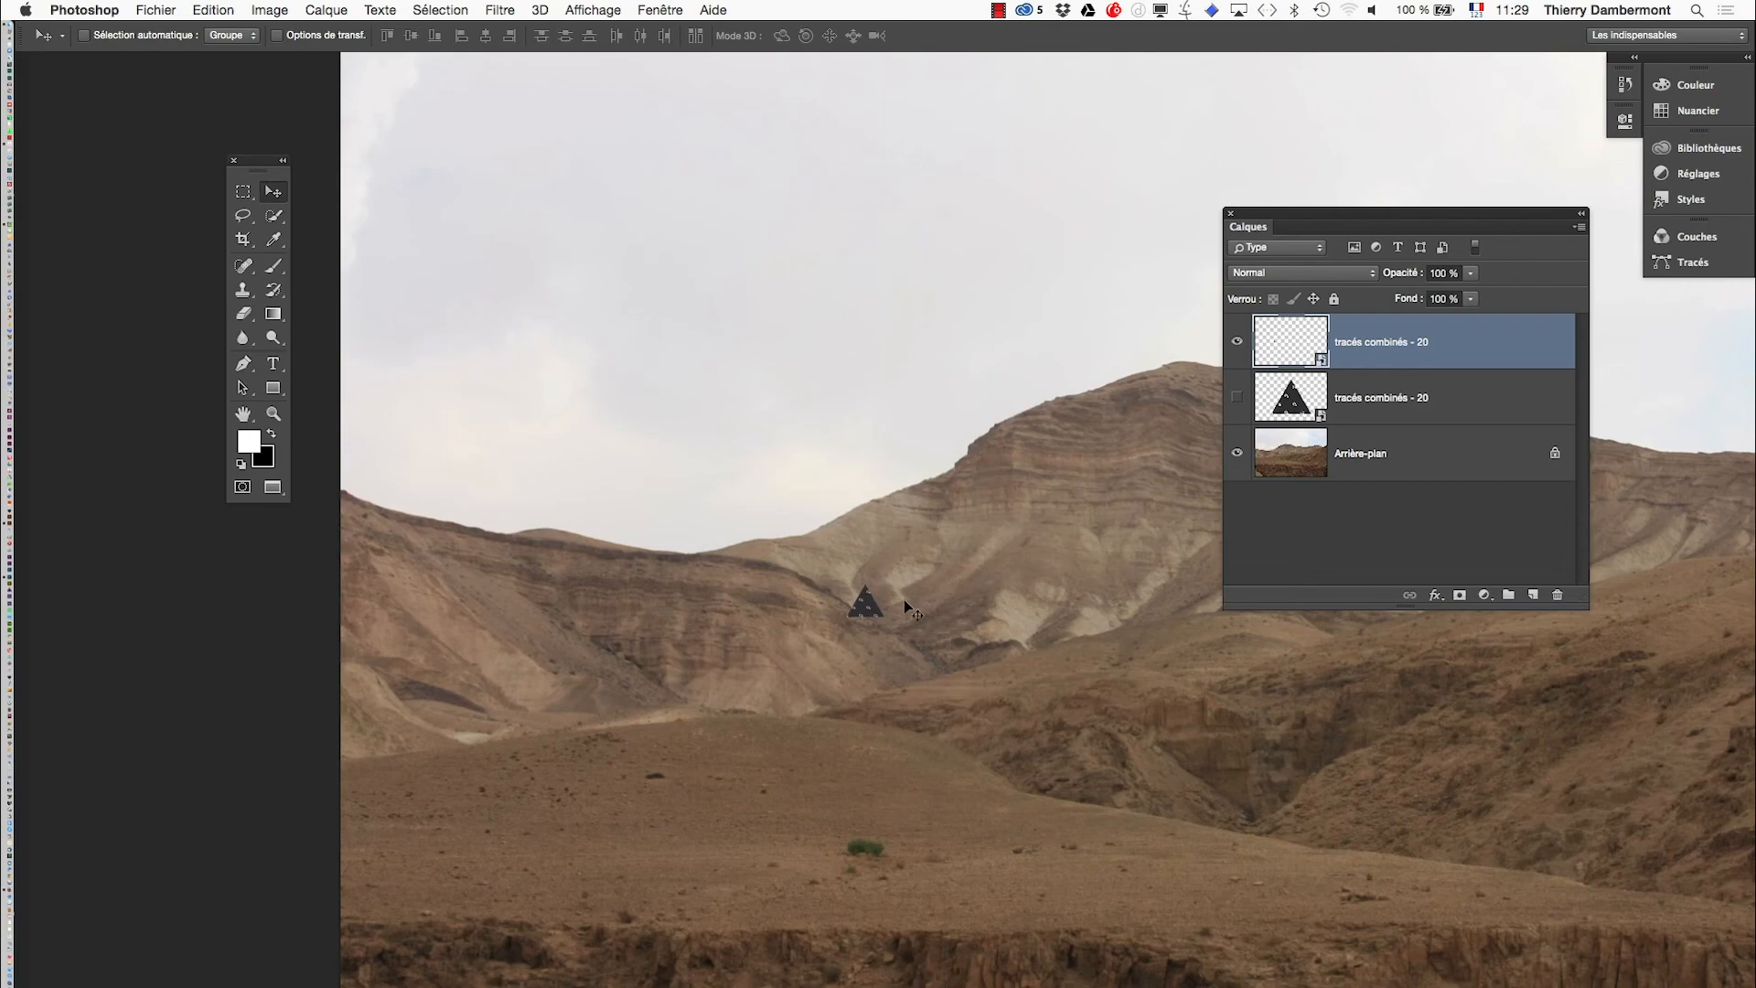
Step: Examine the tiny triangle's motifs and outline down to pixel level, and compare with its appearance in the whole photo
scroll(870, 613, "up", 8)
scroll(873, 616, "up", 10)
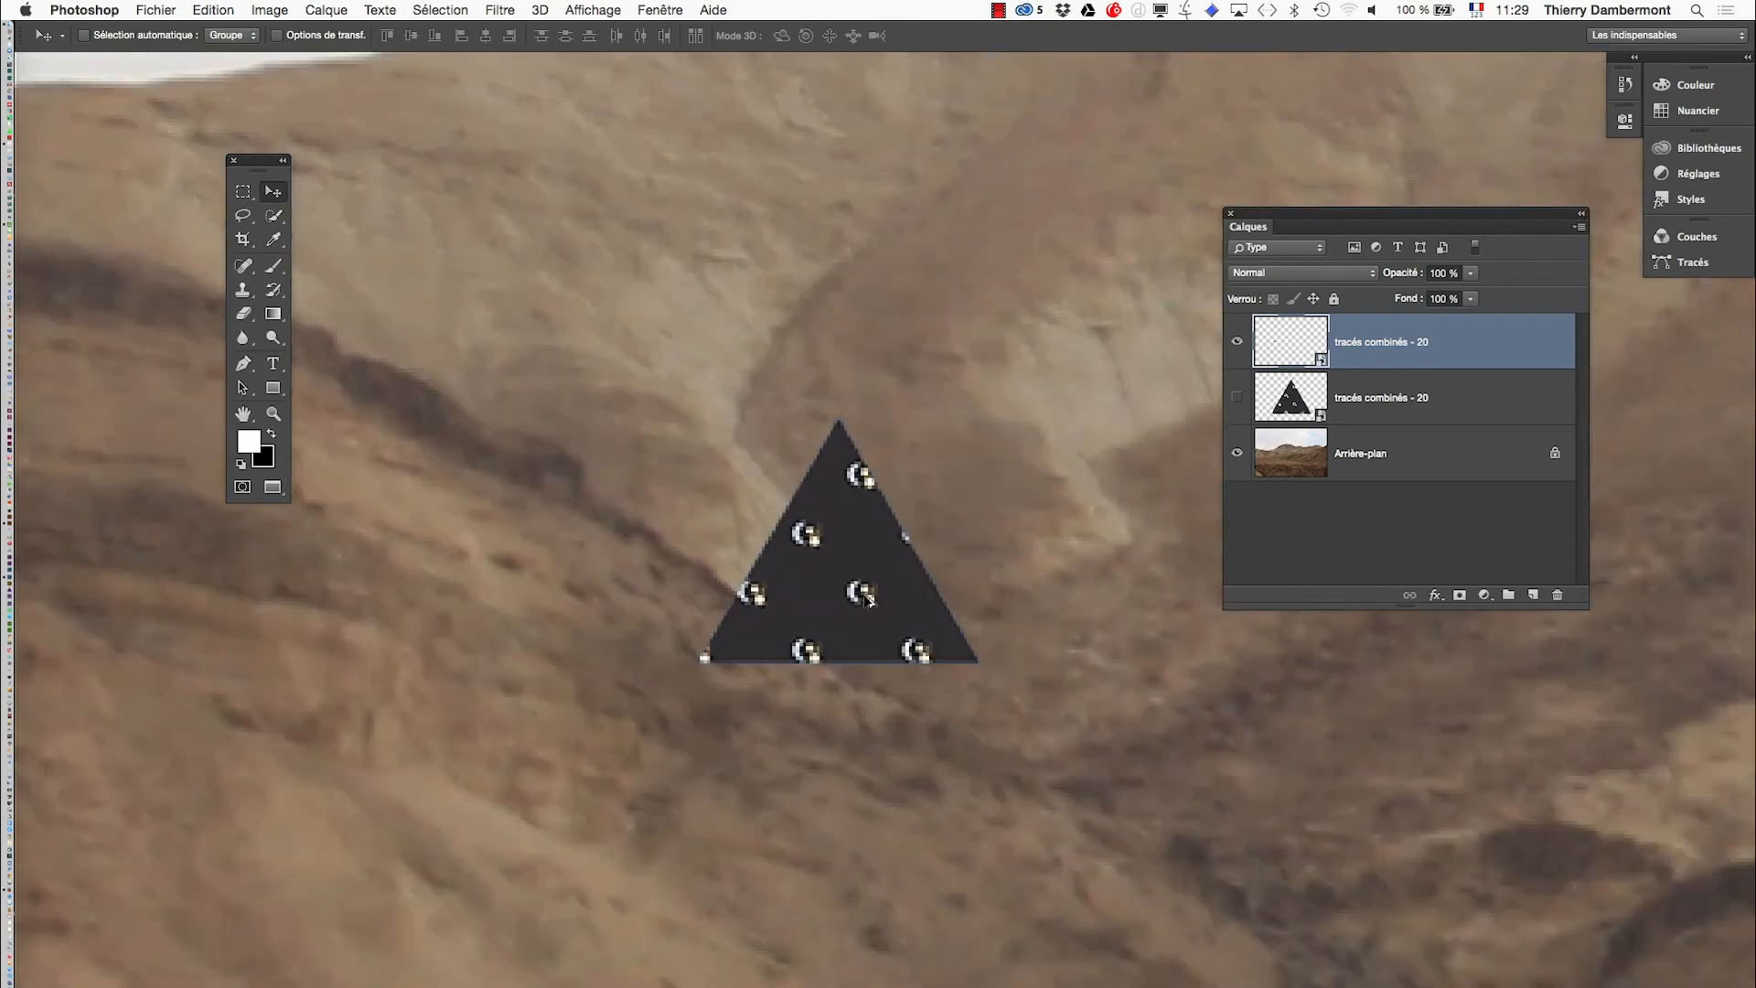
scroll(857, 574, "up", 6)
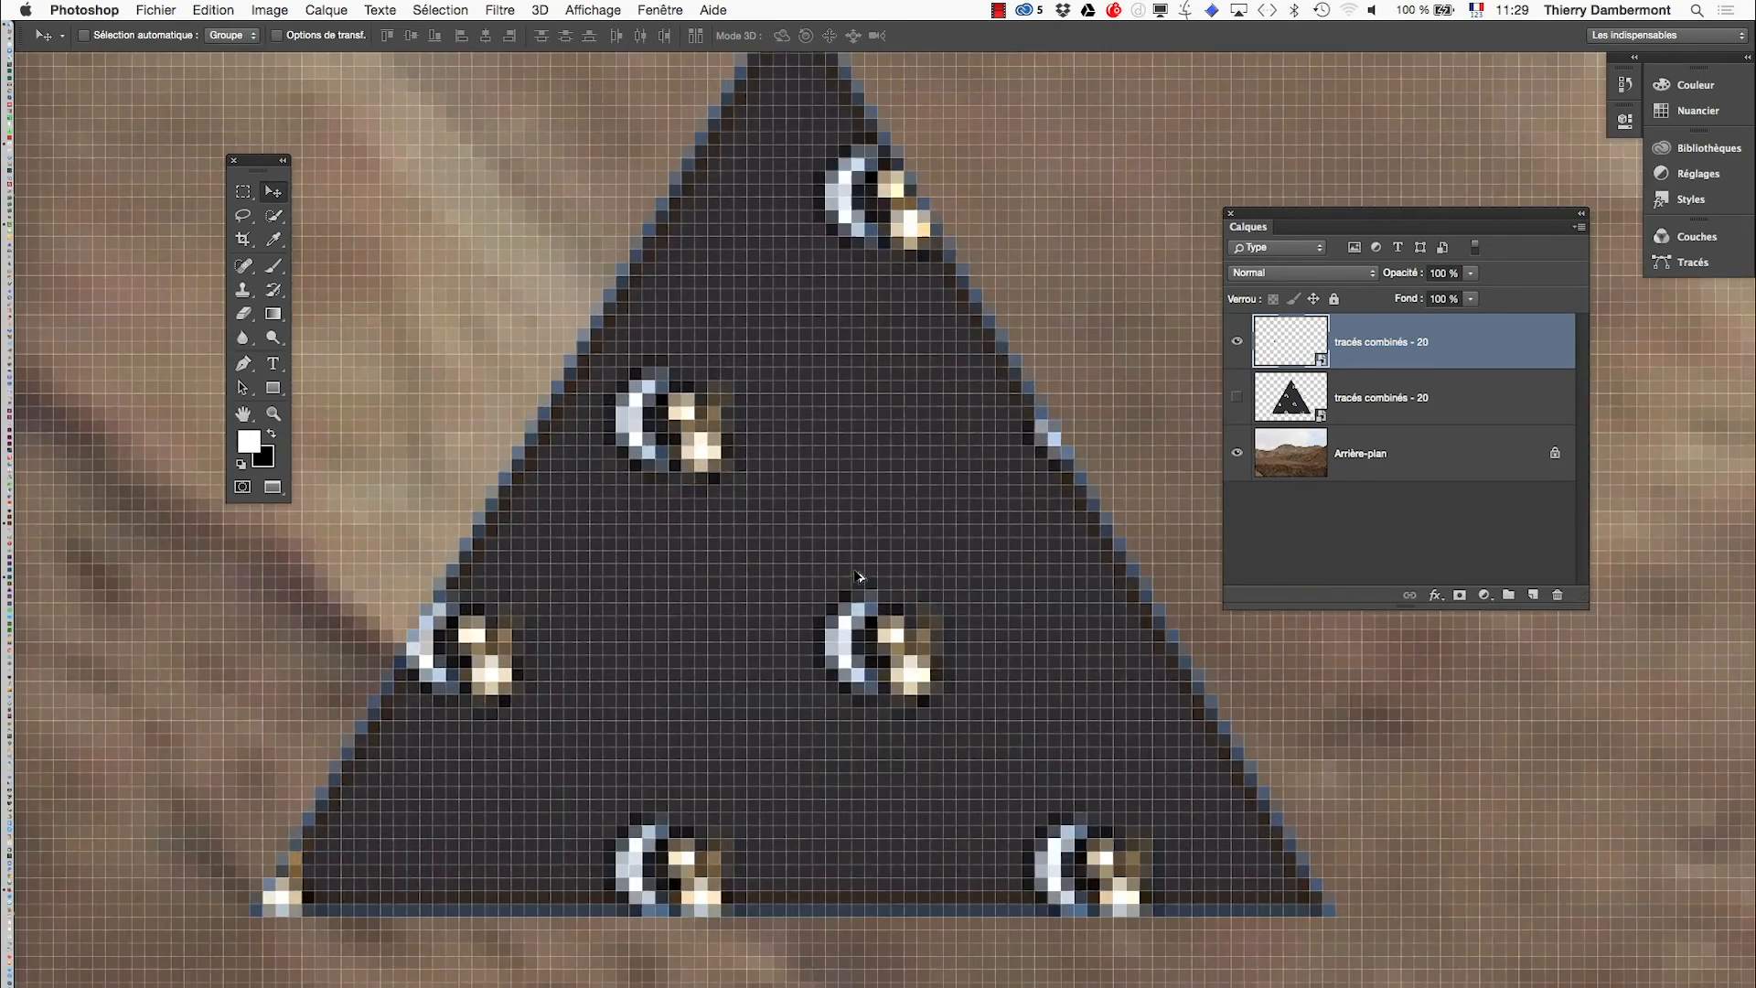
scroll(854, 576, "up", 3)
left_click_drag(840, 580, 841, 576)
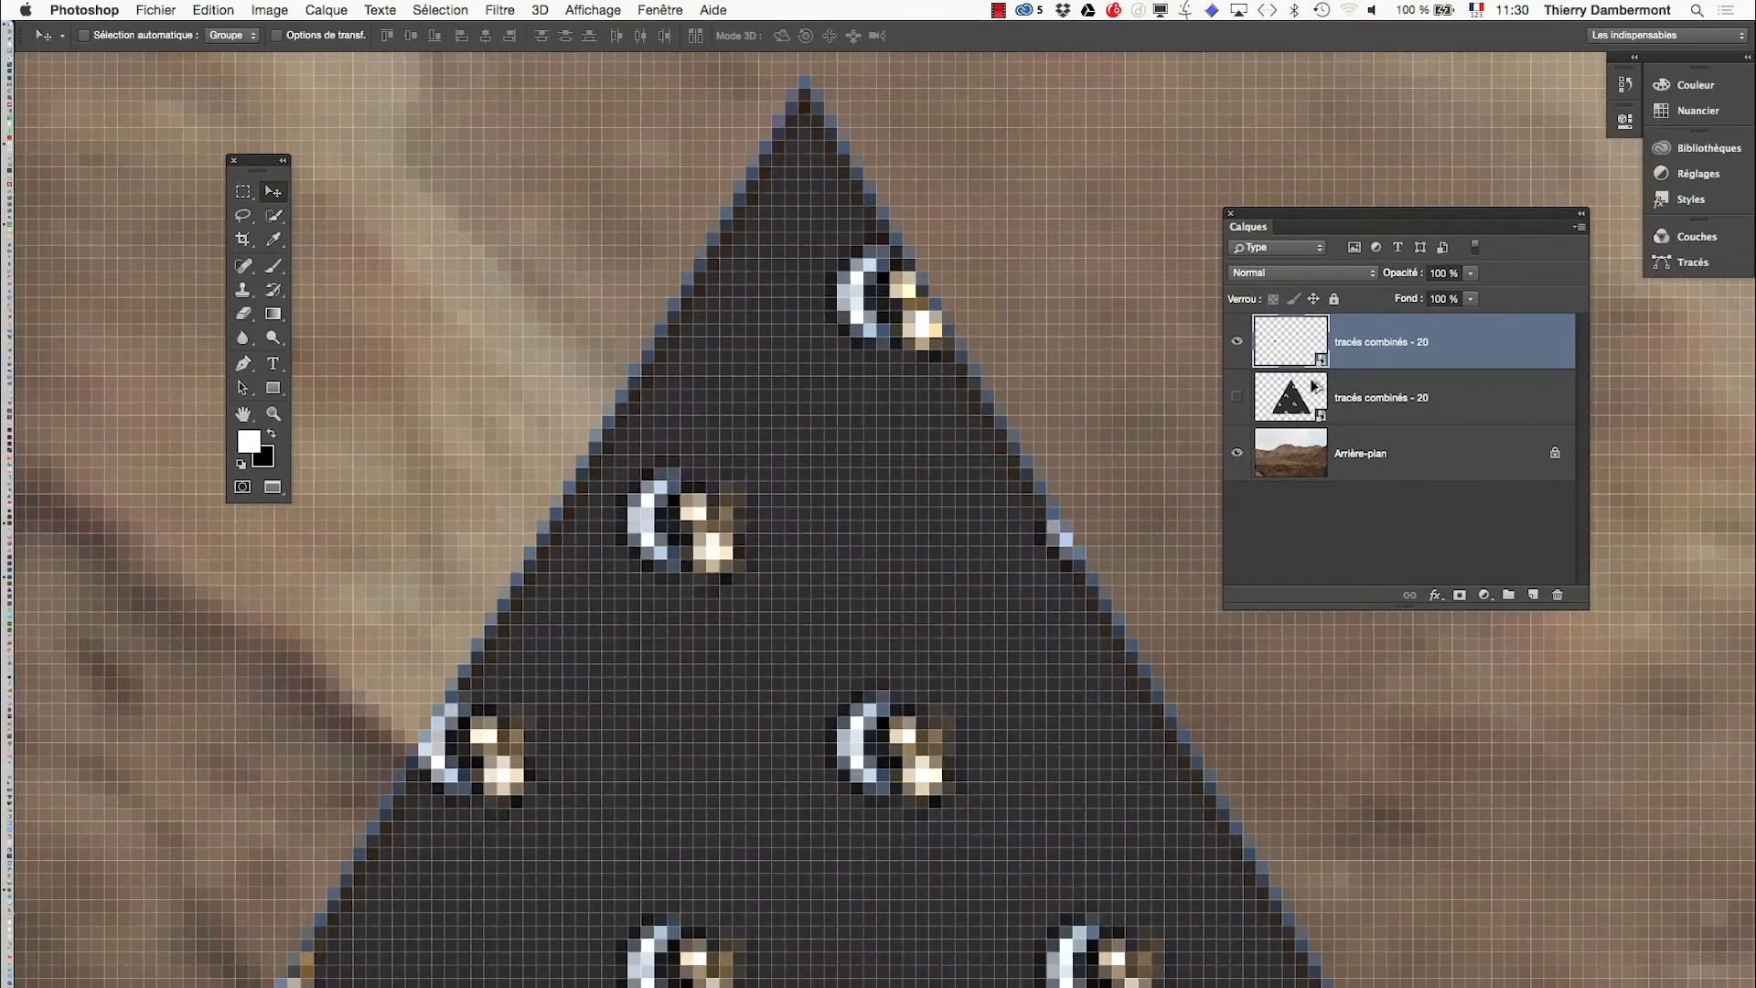
scroll(963, 576, "down", 10)
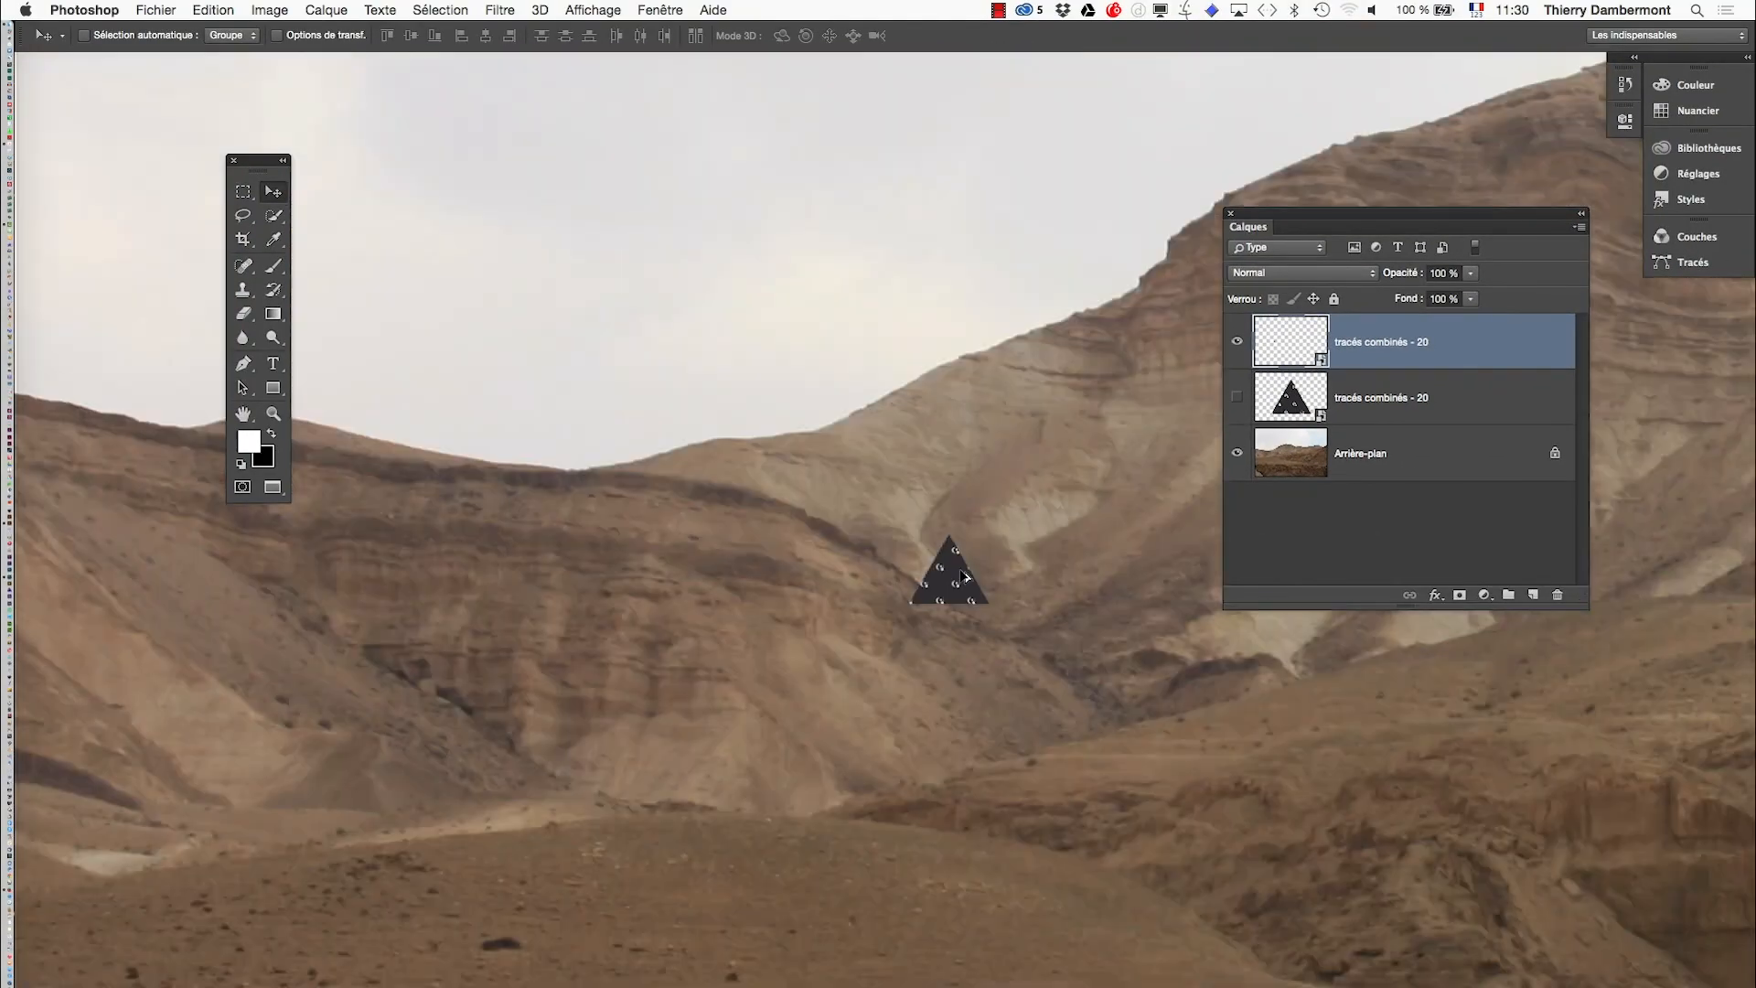
scroll(963, 576, "down", 5)
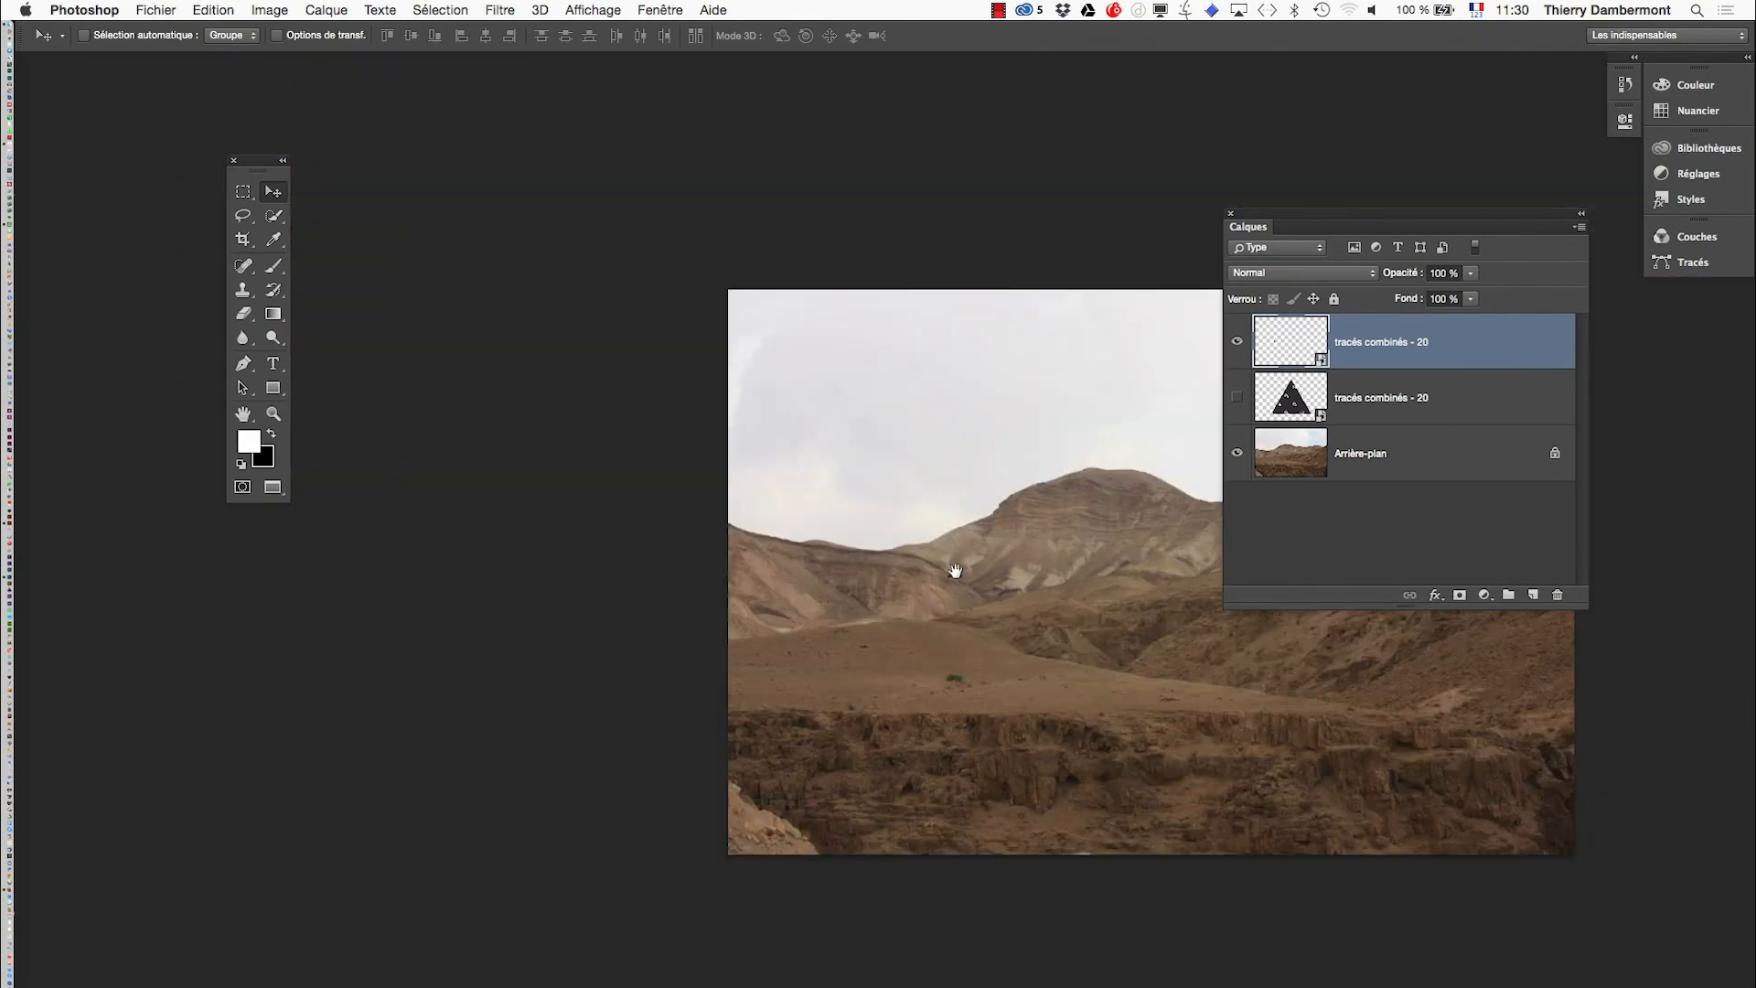
Step: Enlarge the tiny triangle to about 1775 % around its center with Free Transform, and validate
left_click(223, 10)
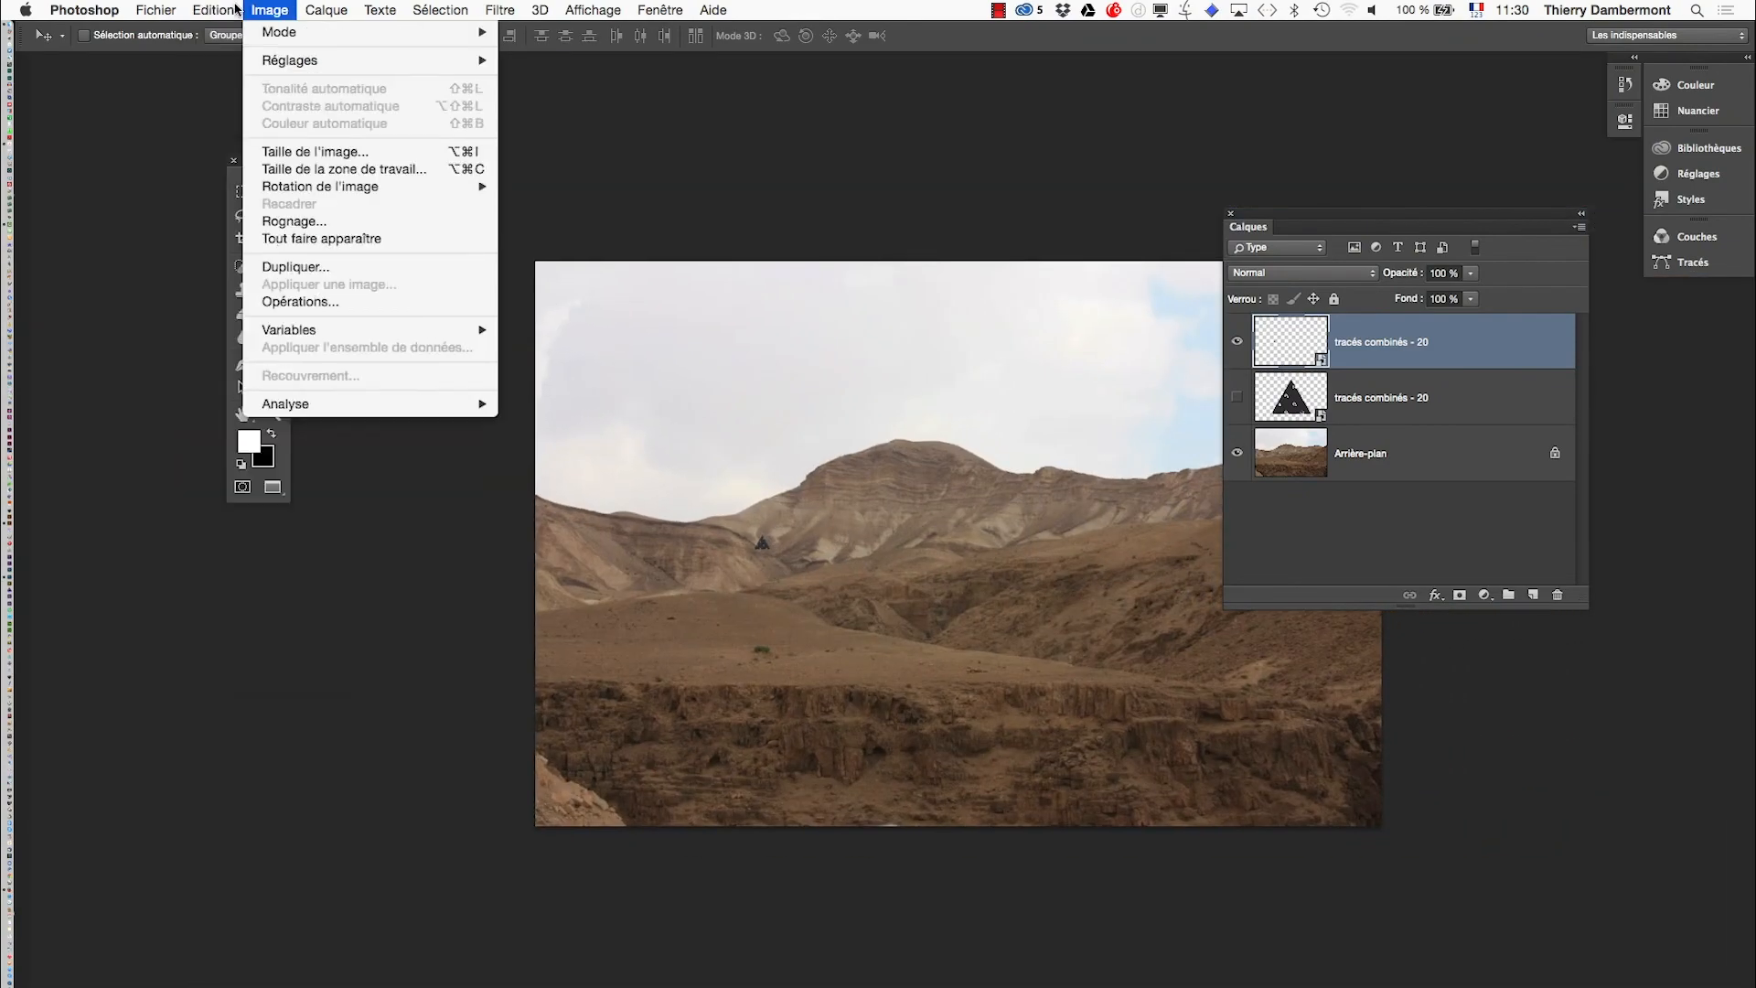
left_click(275, 381)
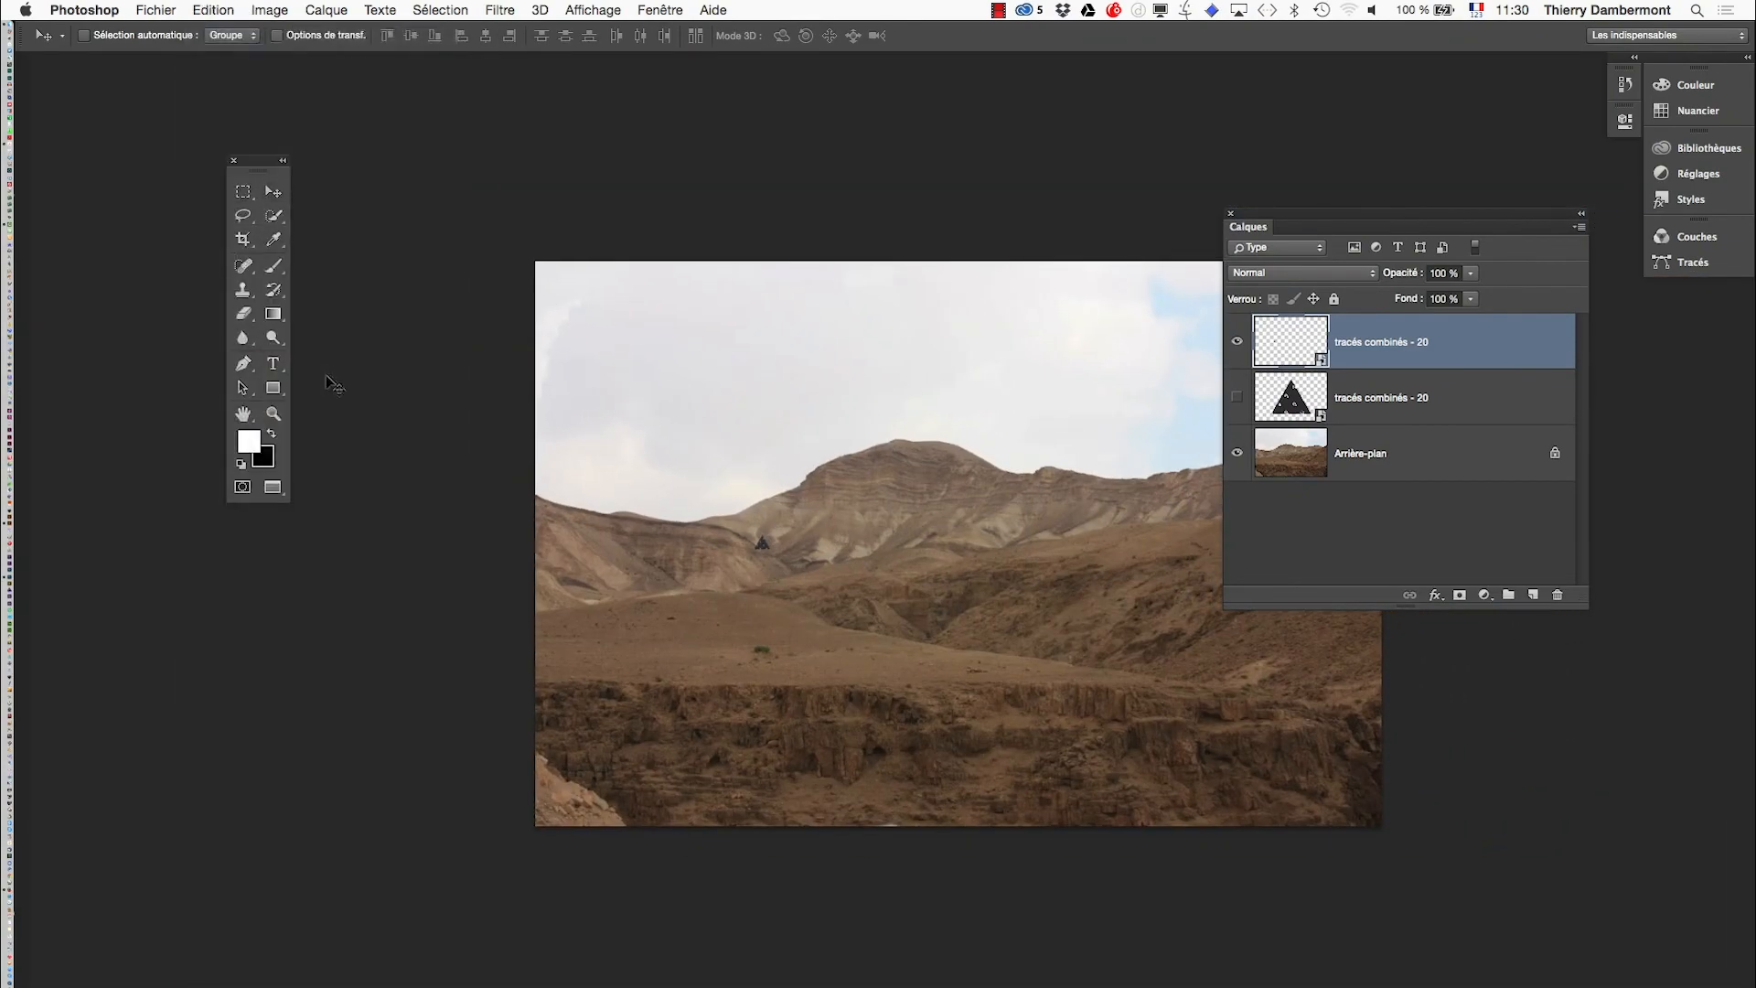
left_click_drag(762, 543, 1424, 904)
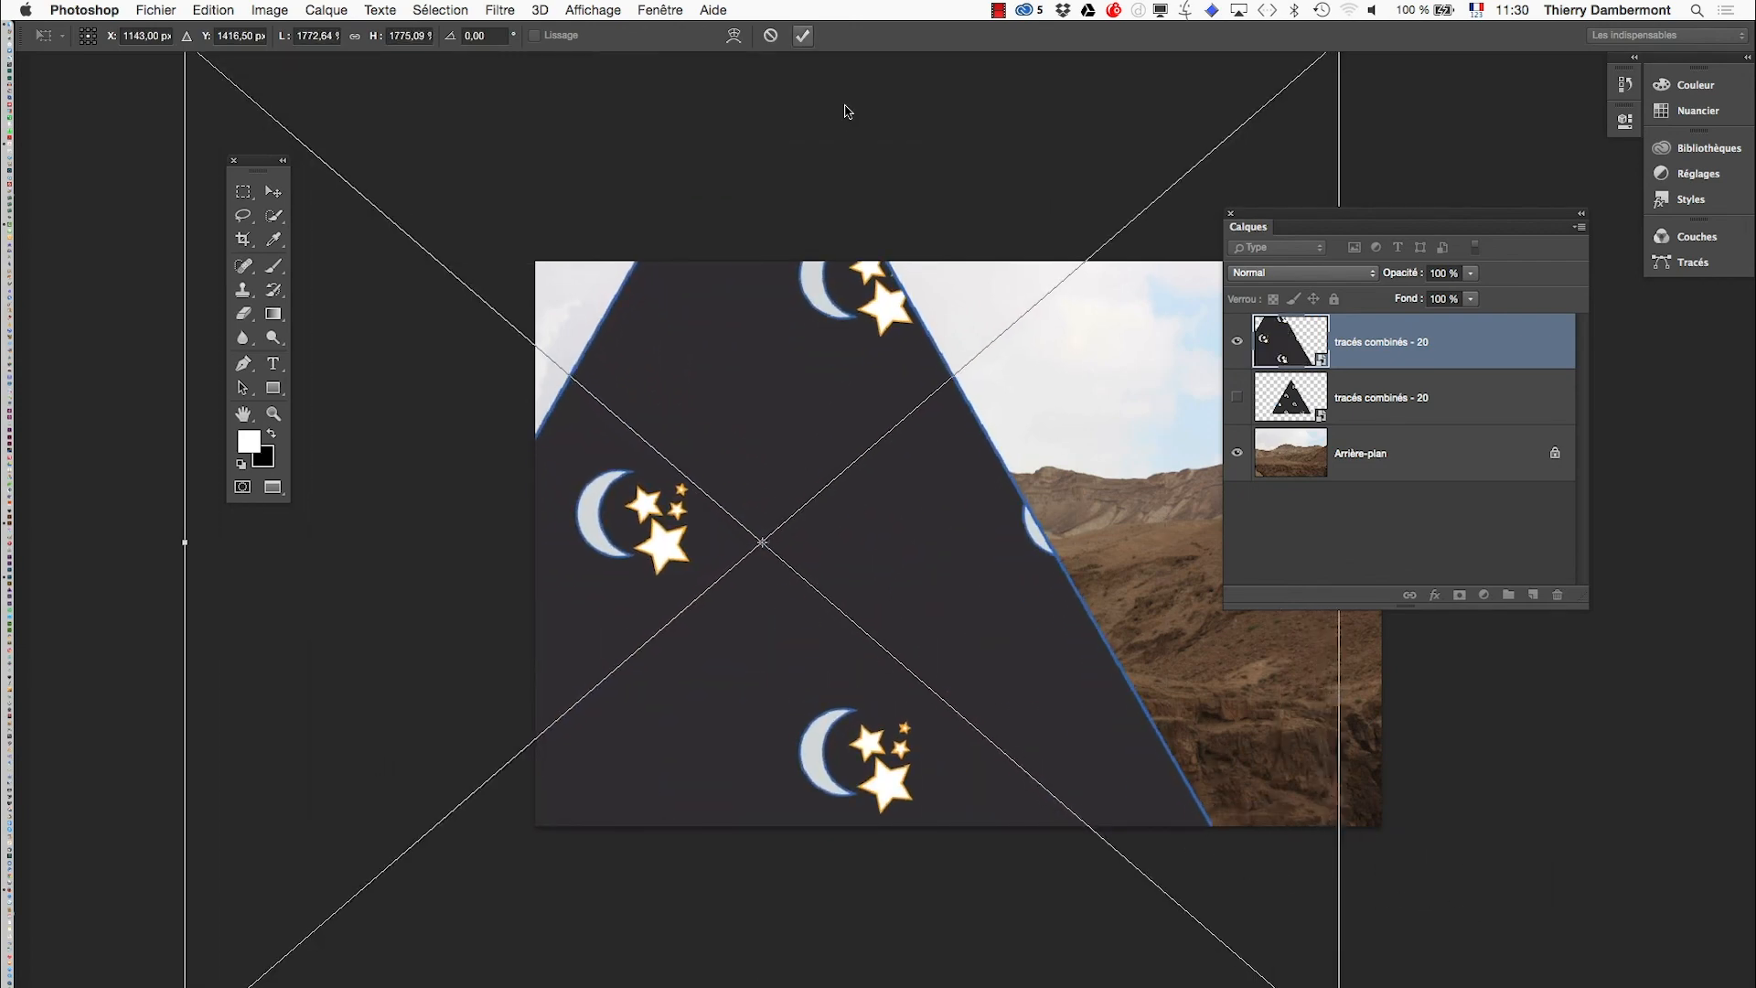
left_click(803, 34)
Step: Examine the sharpness of the enlarged triangle's moon, stars and blue outline up close and in the whole composition
scroll(864, 311, "up", 10)
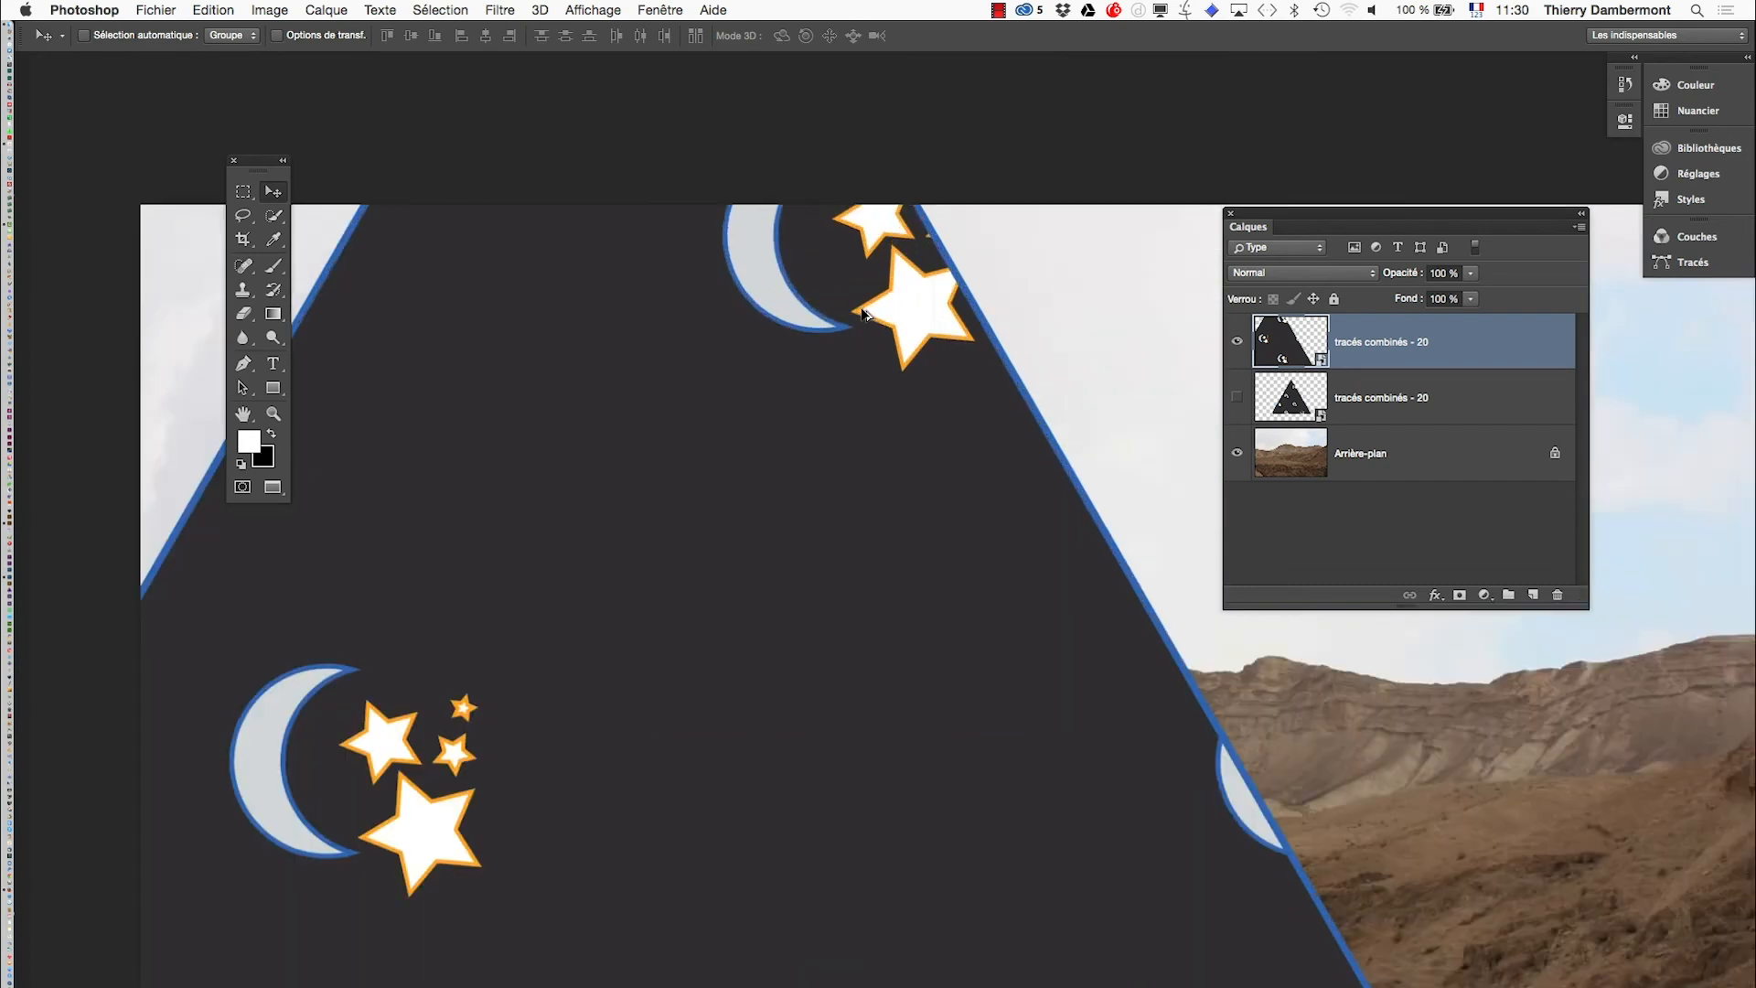
scroll(862, 314, "up", 2)
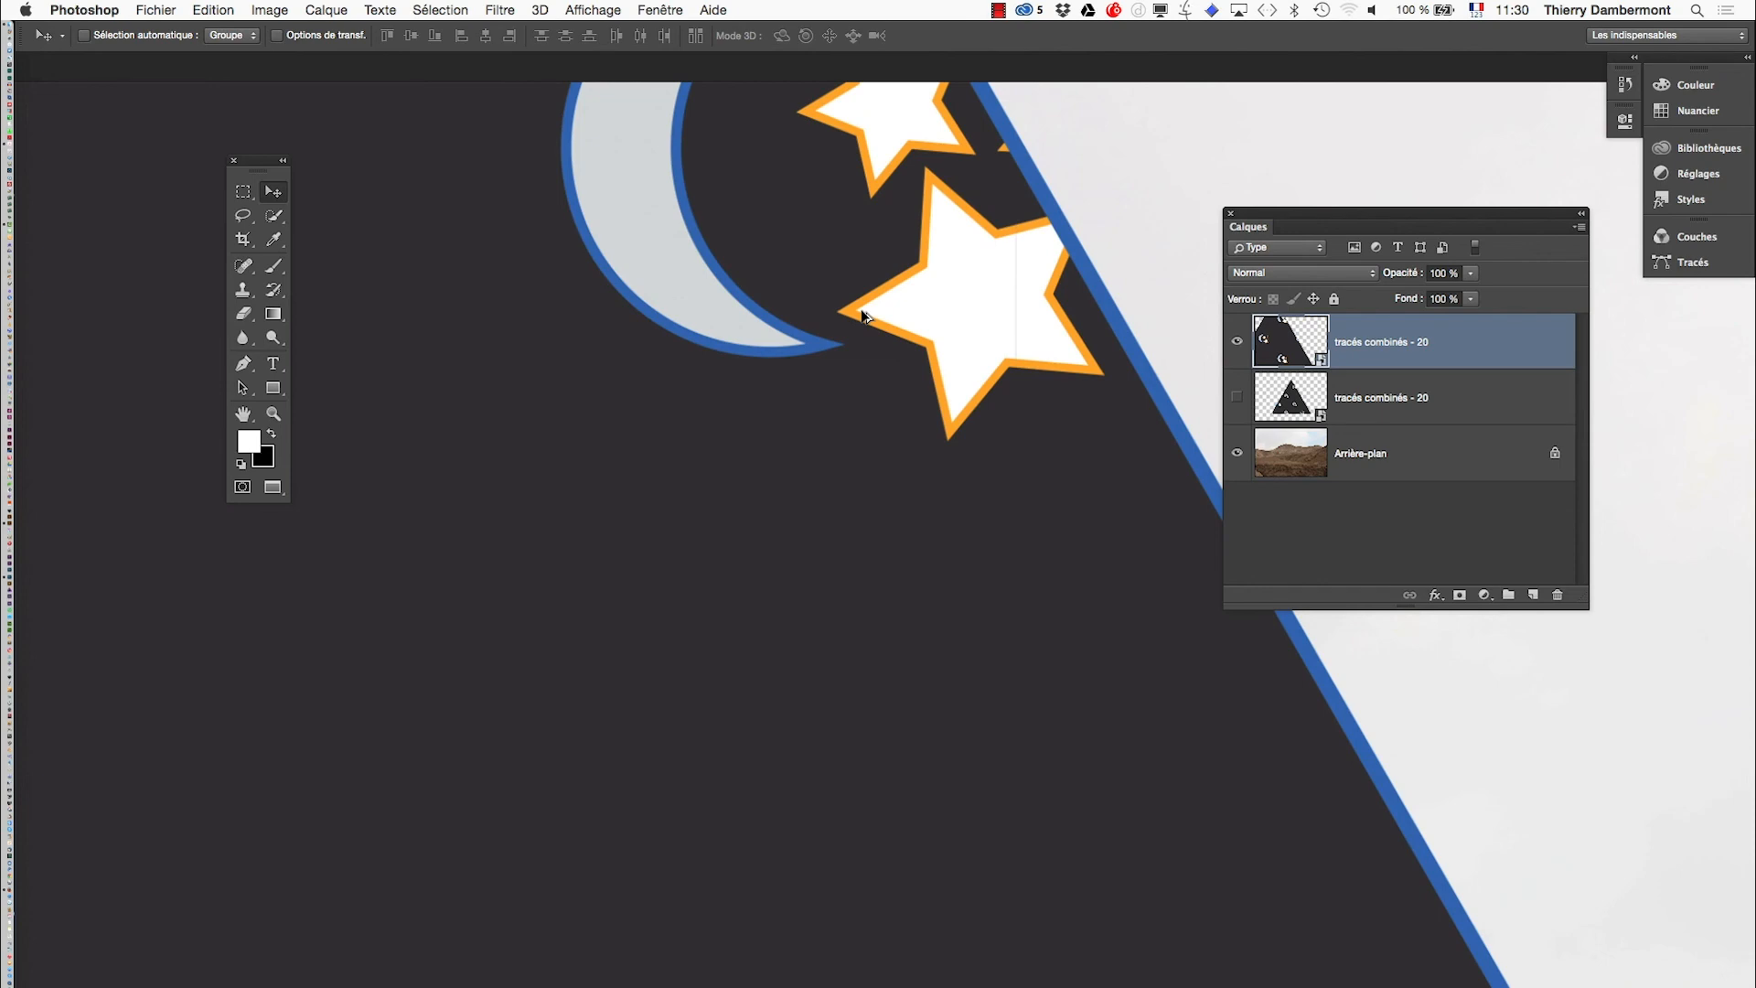
scroll(862, 315, "down", 10)
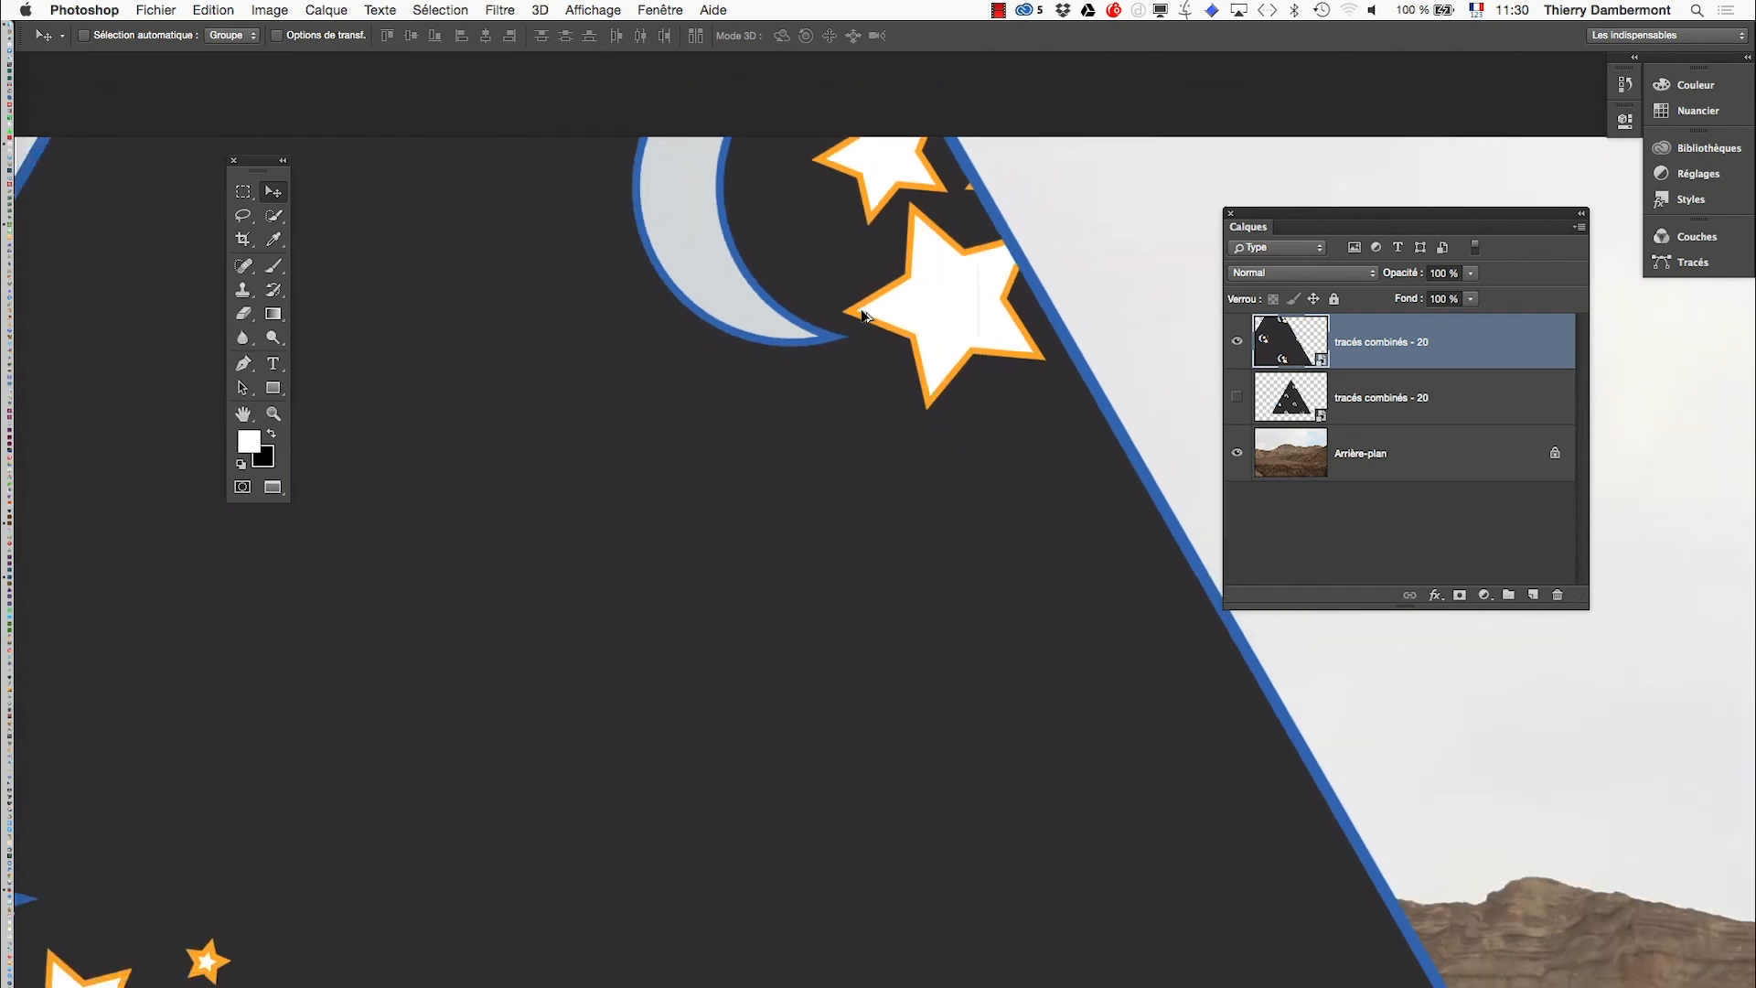
scroll(863, 315, "down", 2)
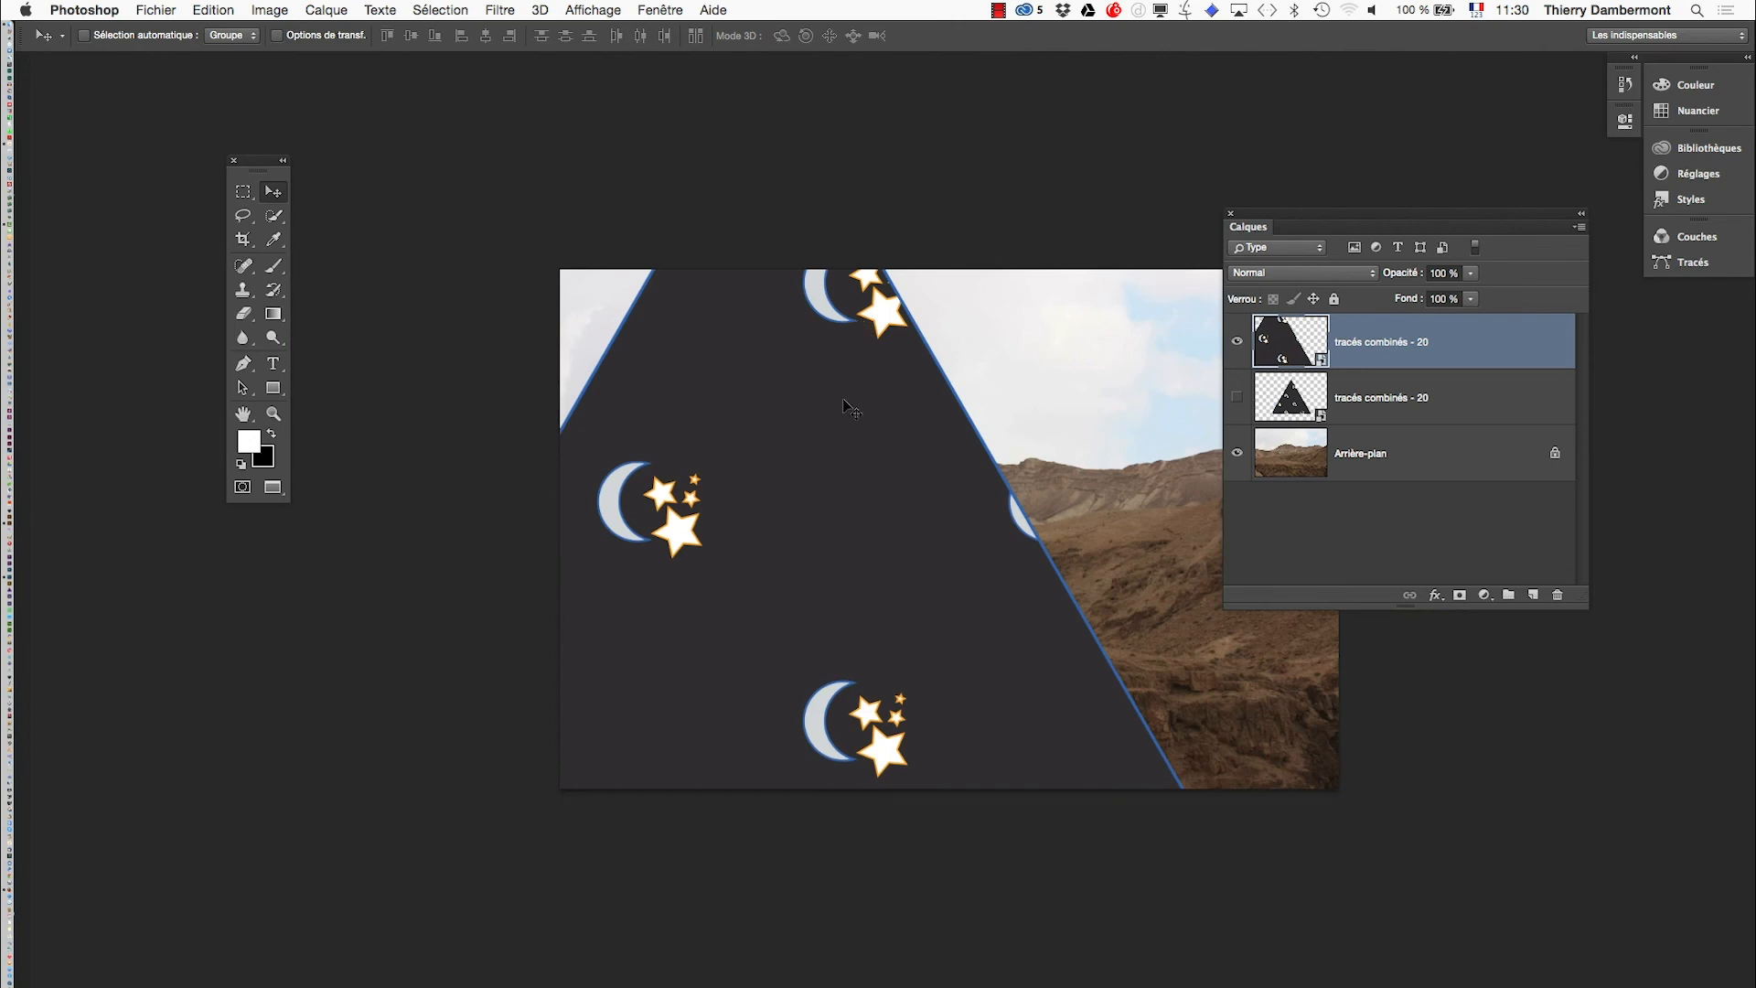
Step: Reduce the oversized triangle to about 552 % with Free Transform, validate, and place it on the desert plain left of the photo's center
scroll(842, 435, "down", 2)
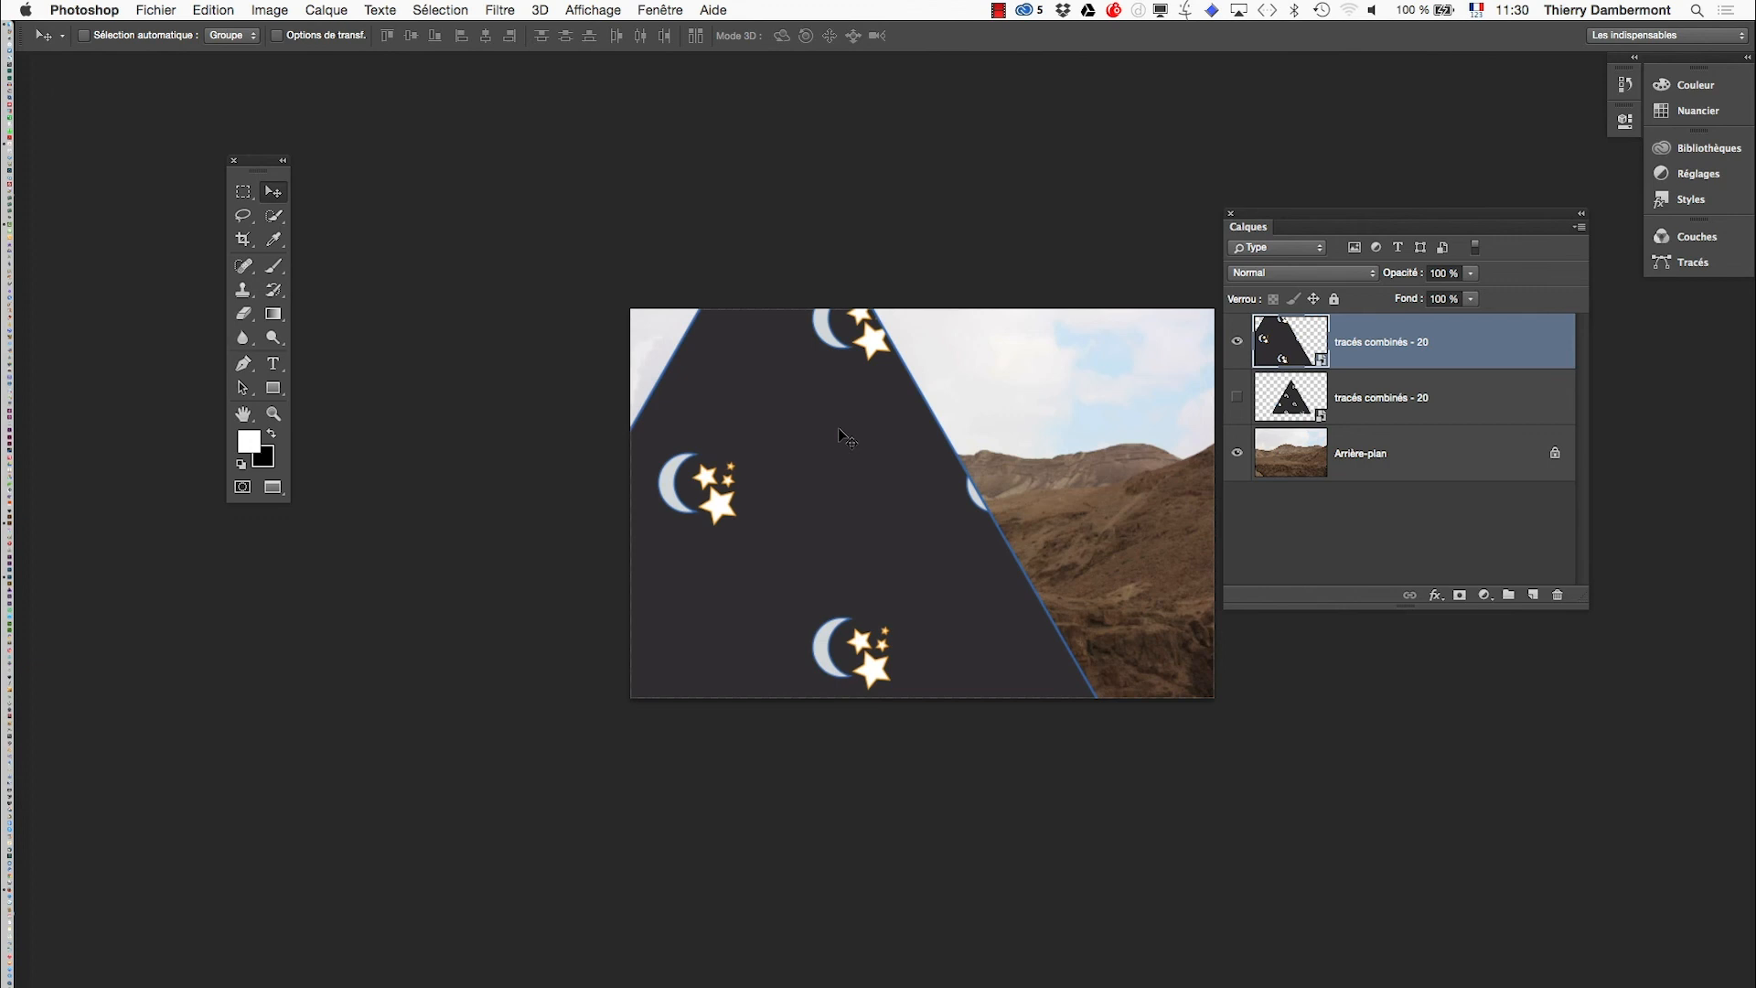
left_click_drag(841, 437, 925, 396)
key("ctrl+t")
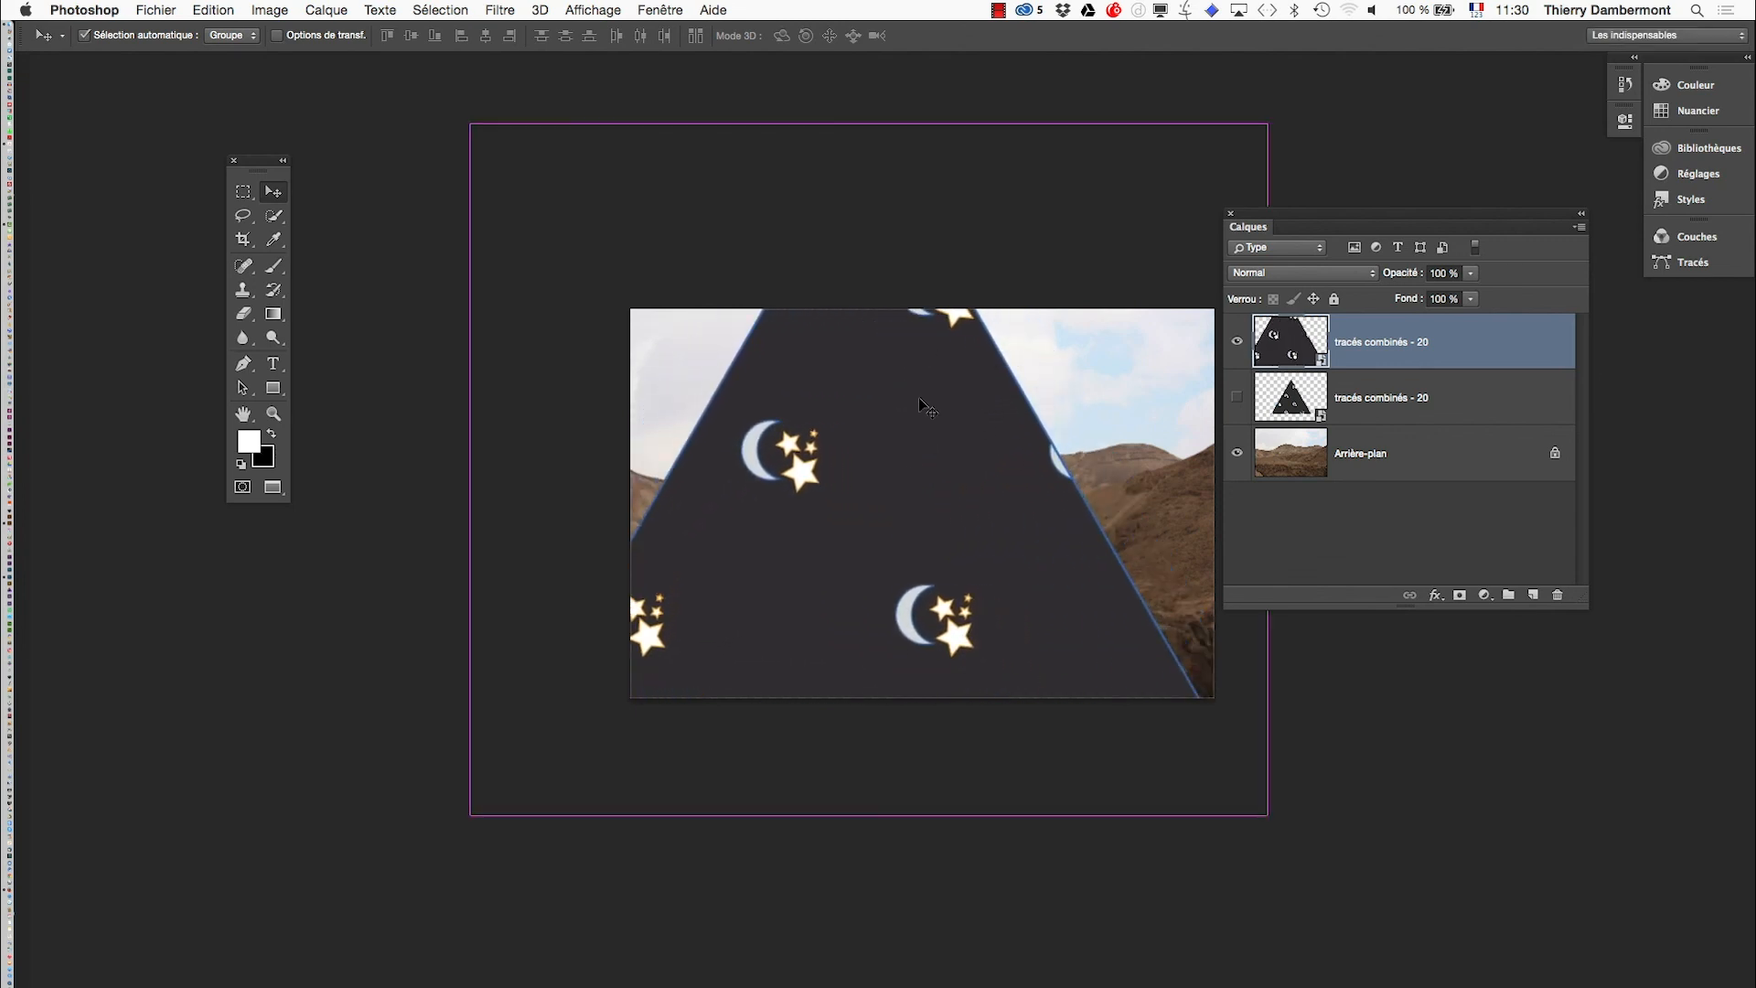
left_click_drag(1266, 124, 1019, 392)
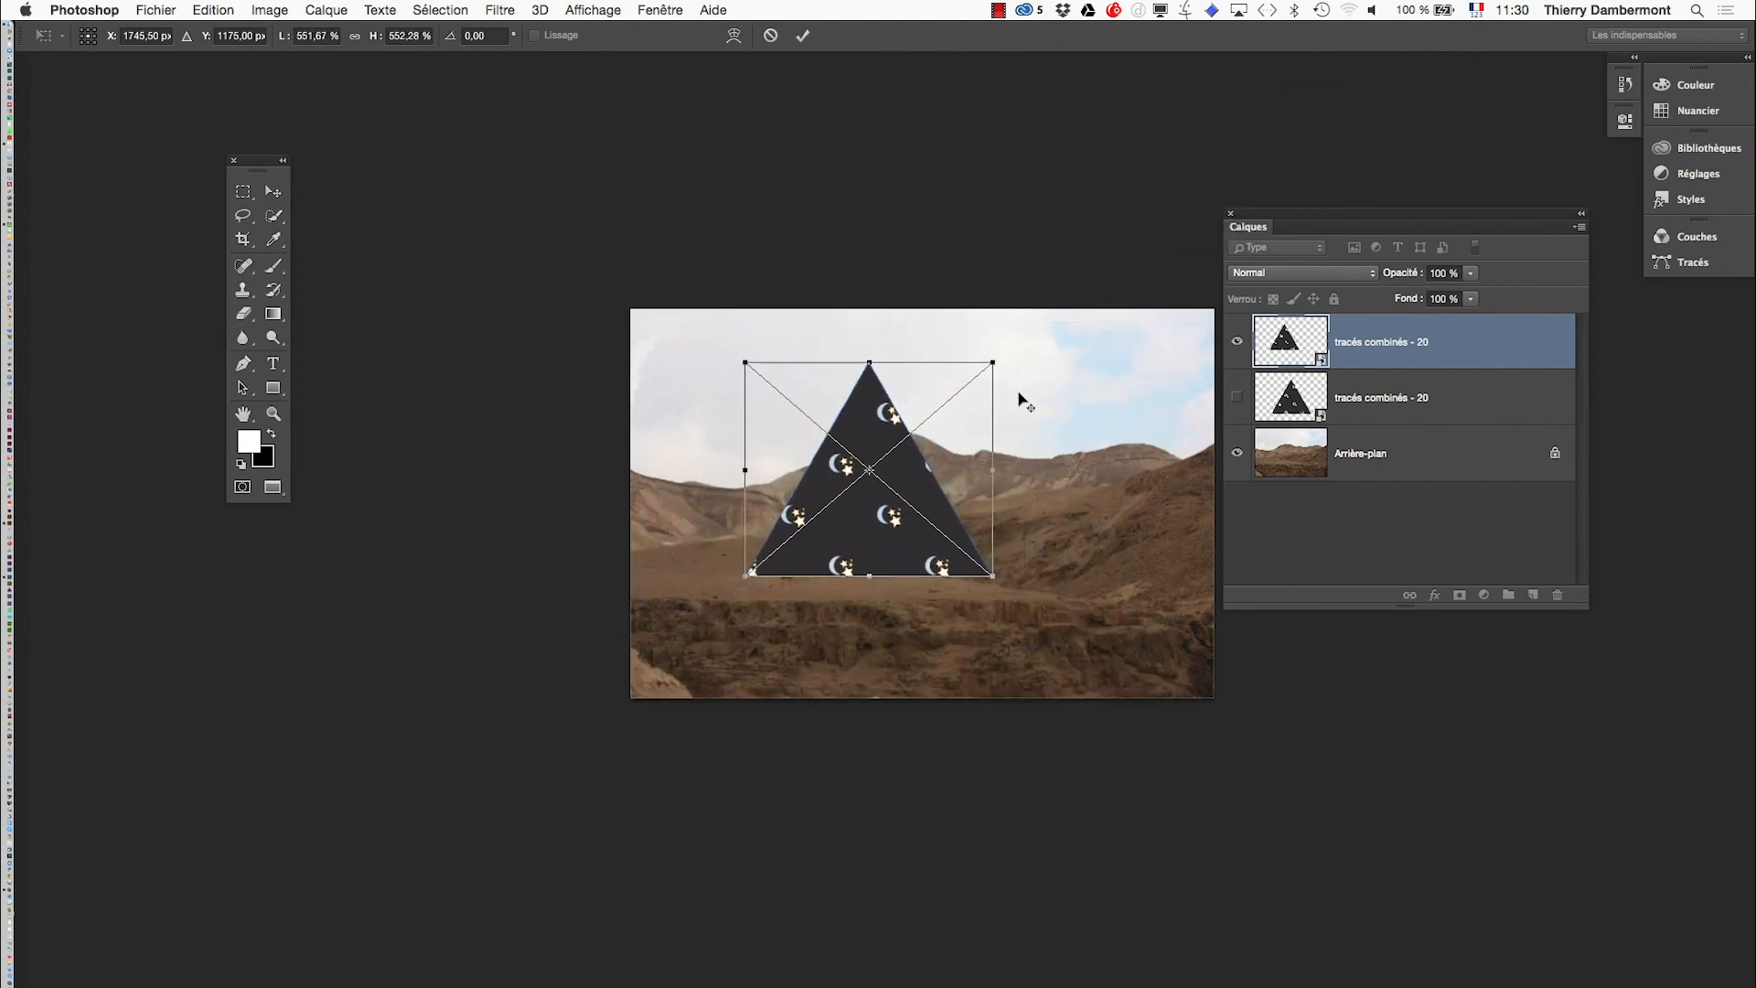
left_click(802, 35)
left_click_drag(901, 512, 842, 522)
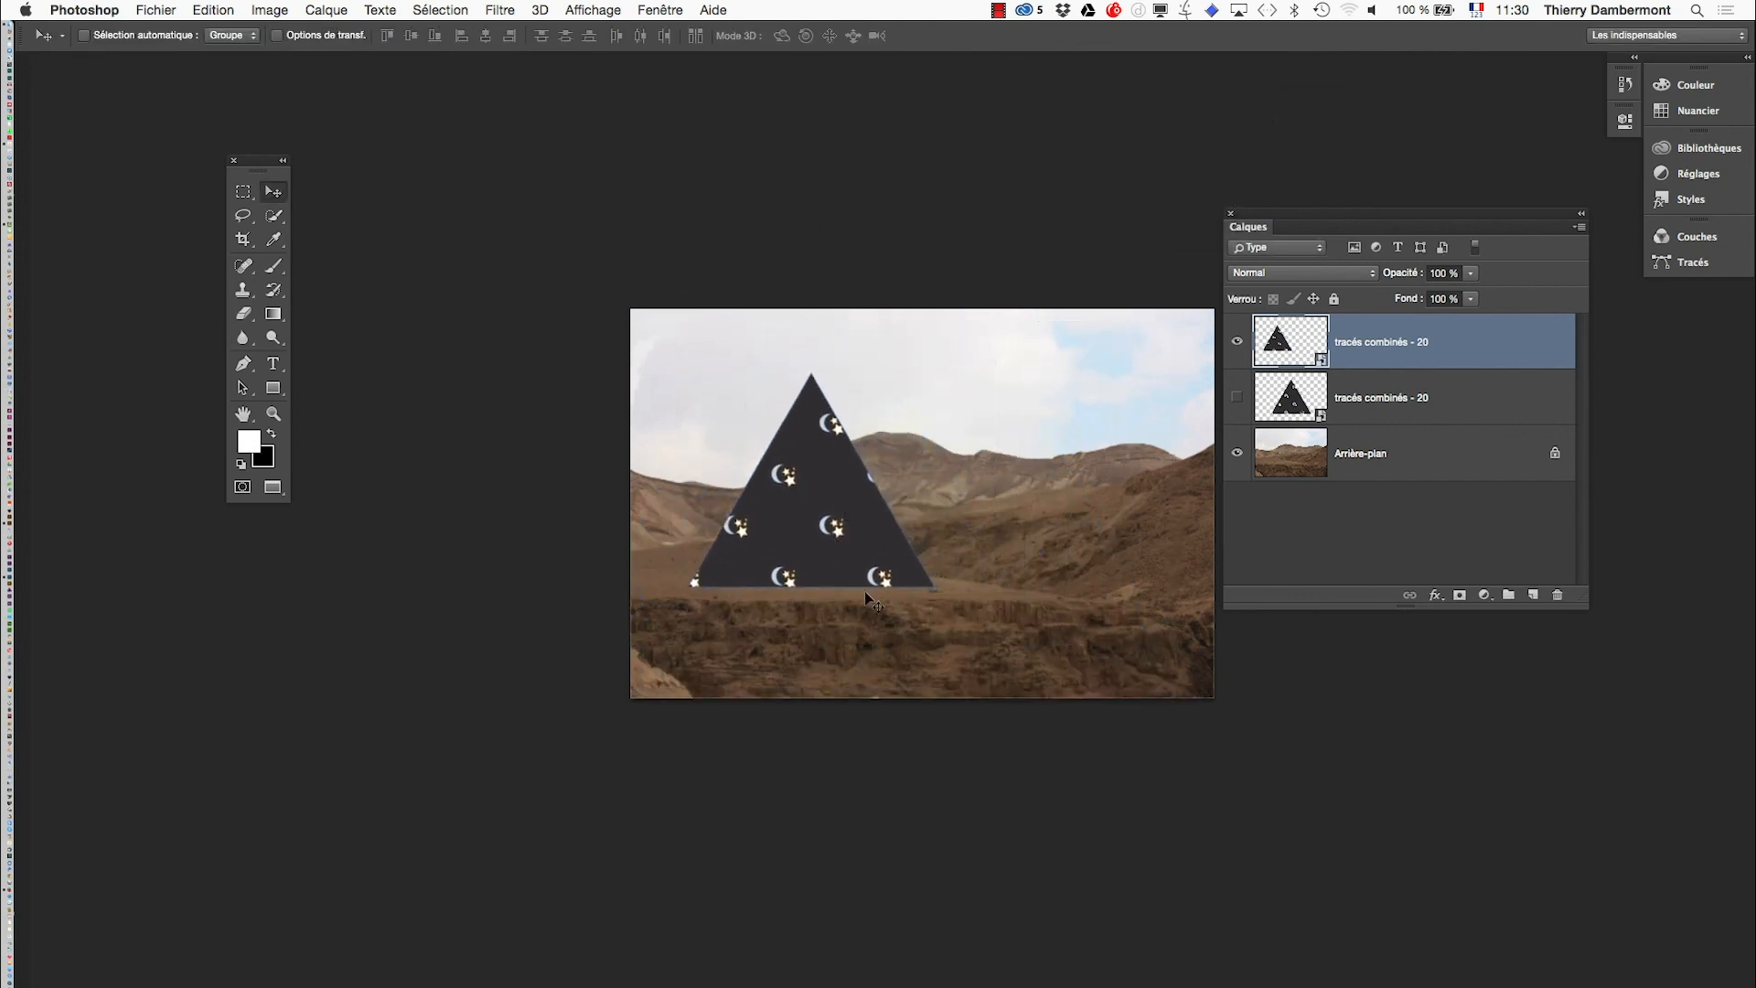
Step: Save the composition in Photoshop format as desert-Dragot-avec-le-triangle.psd in the AI initiation Carnaval jour 4 folder, with layers and maximized compatibility
left_click(176, 9)
left_click(214, 199)
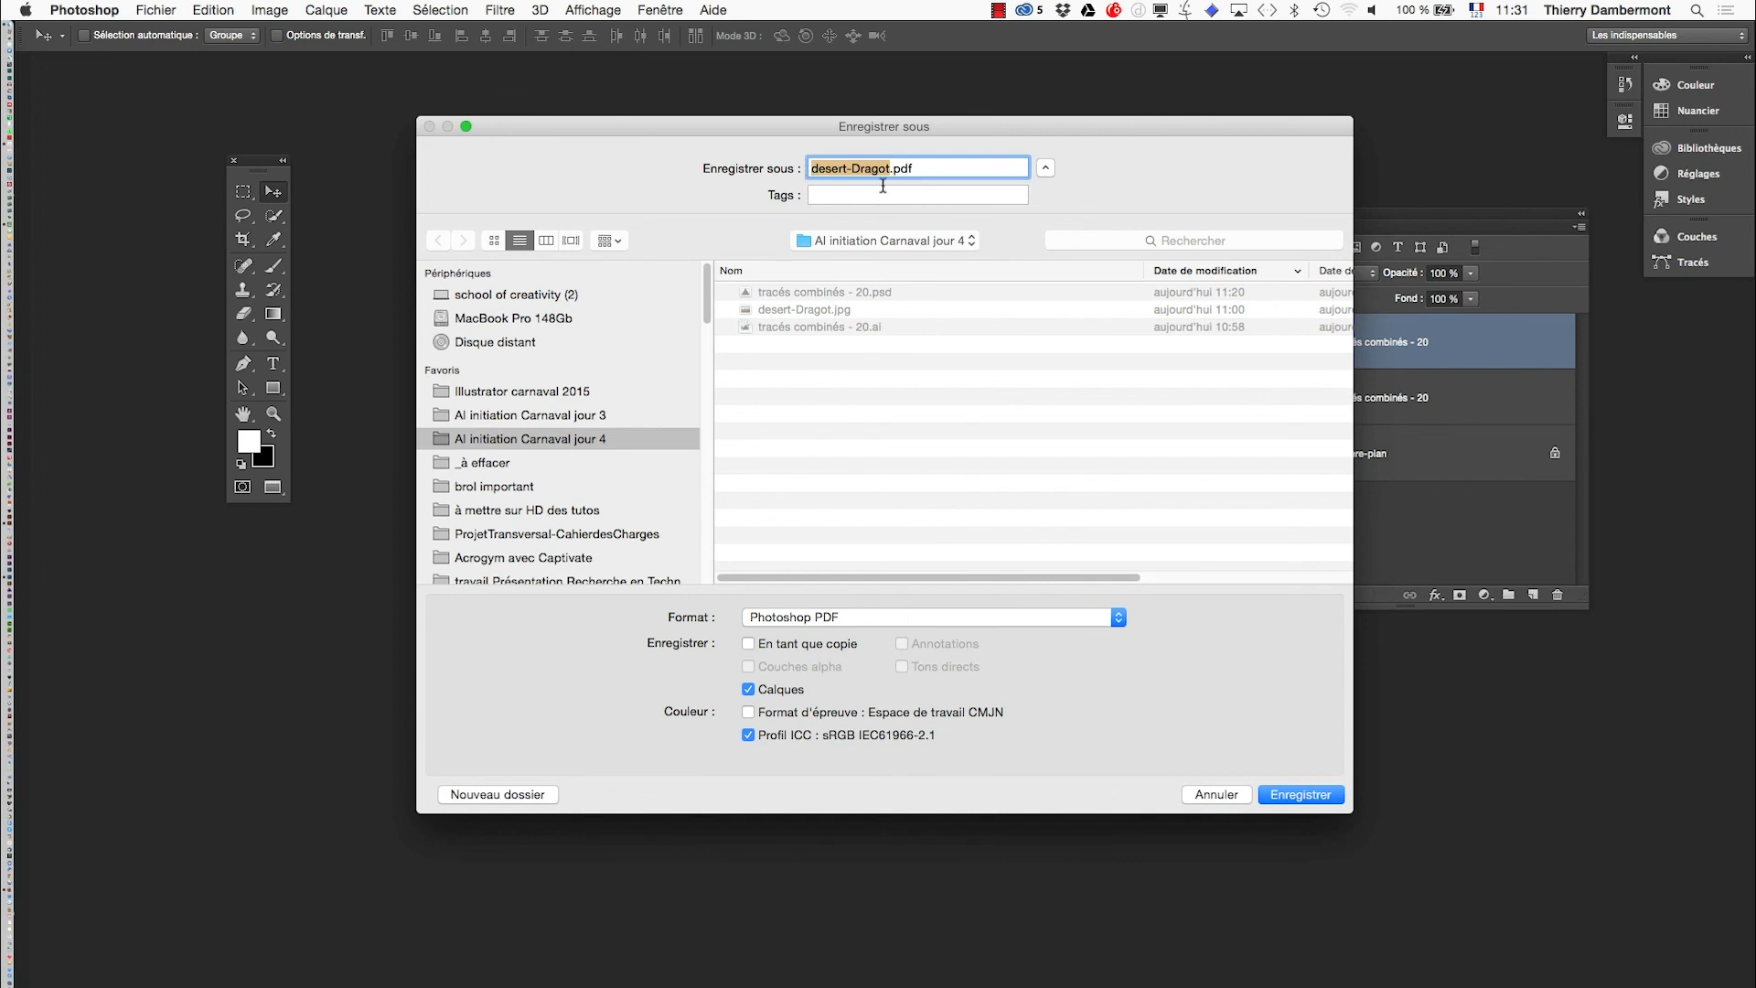
left_click(845, 618)
left_click(784, 437)
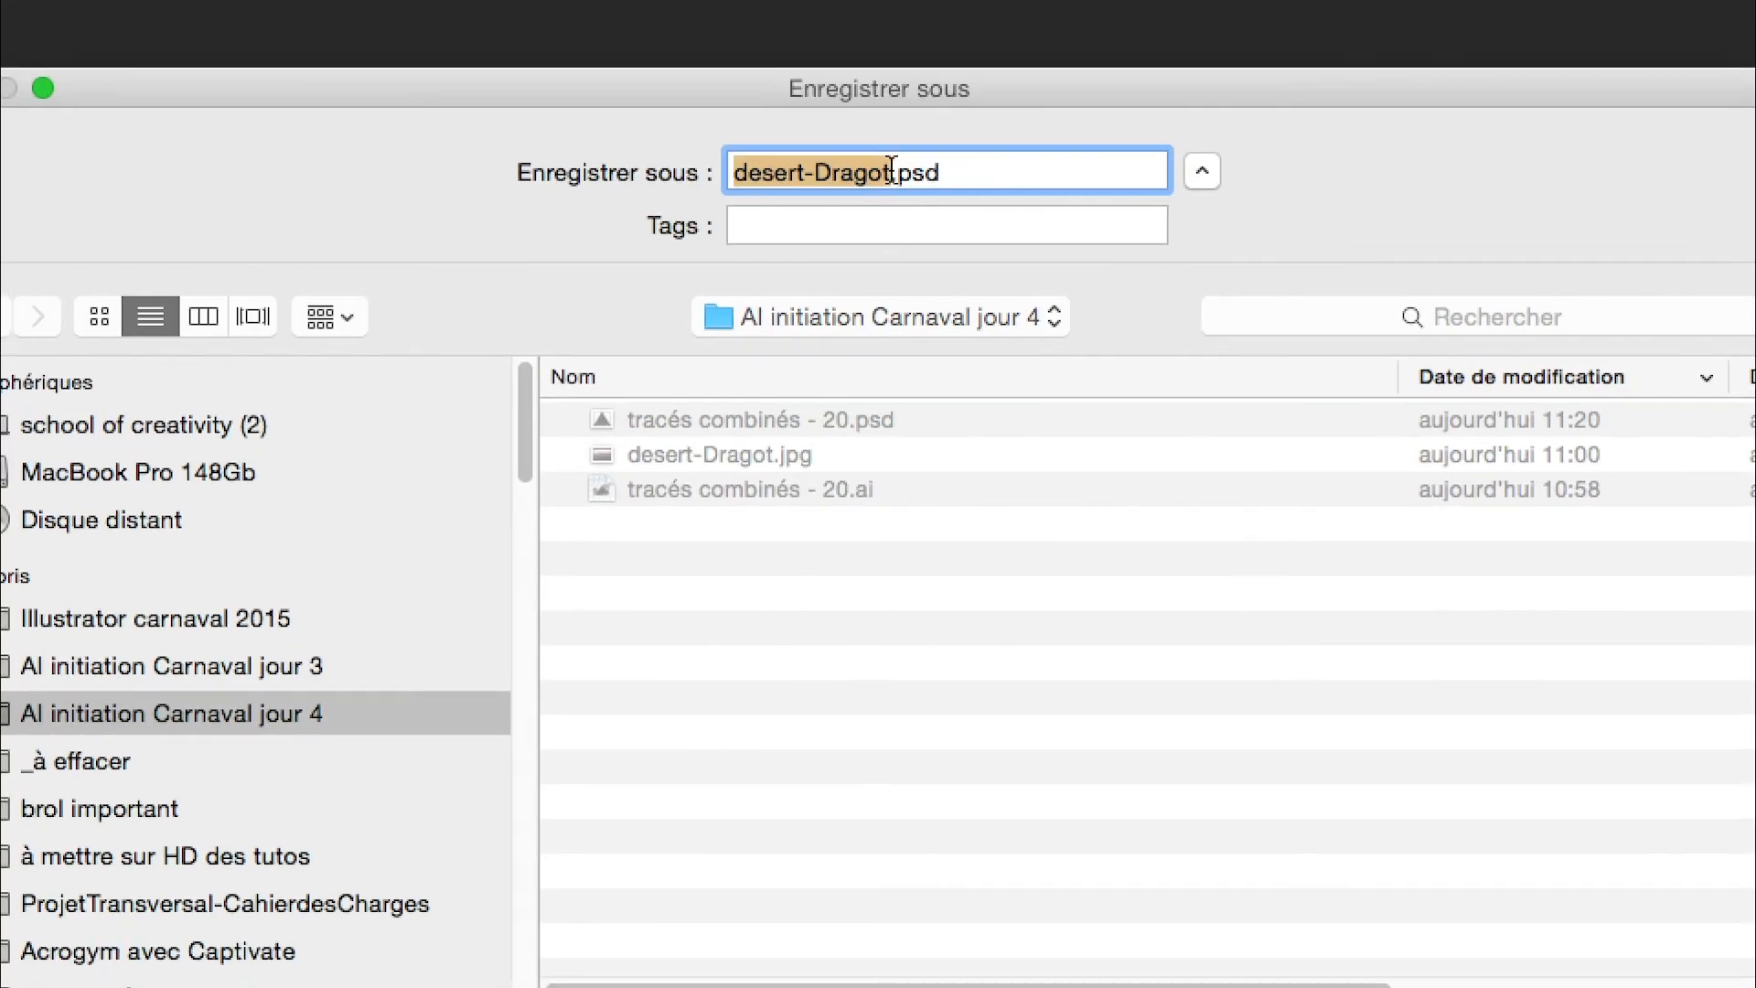
left_click(894, 174)
type("-ave")
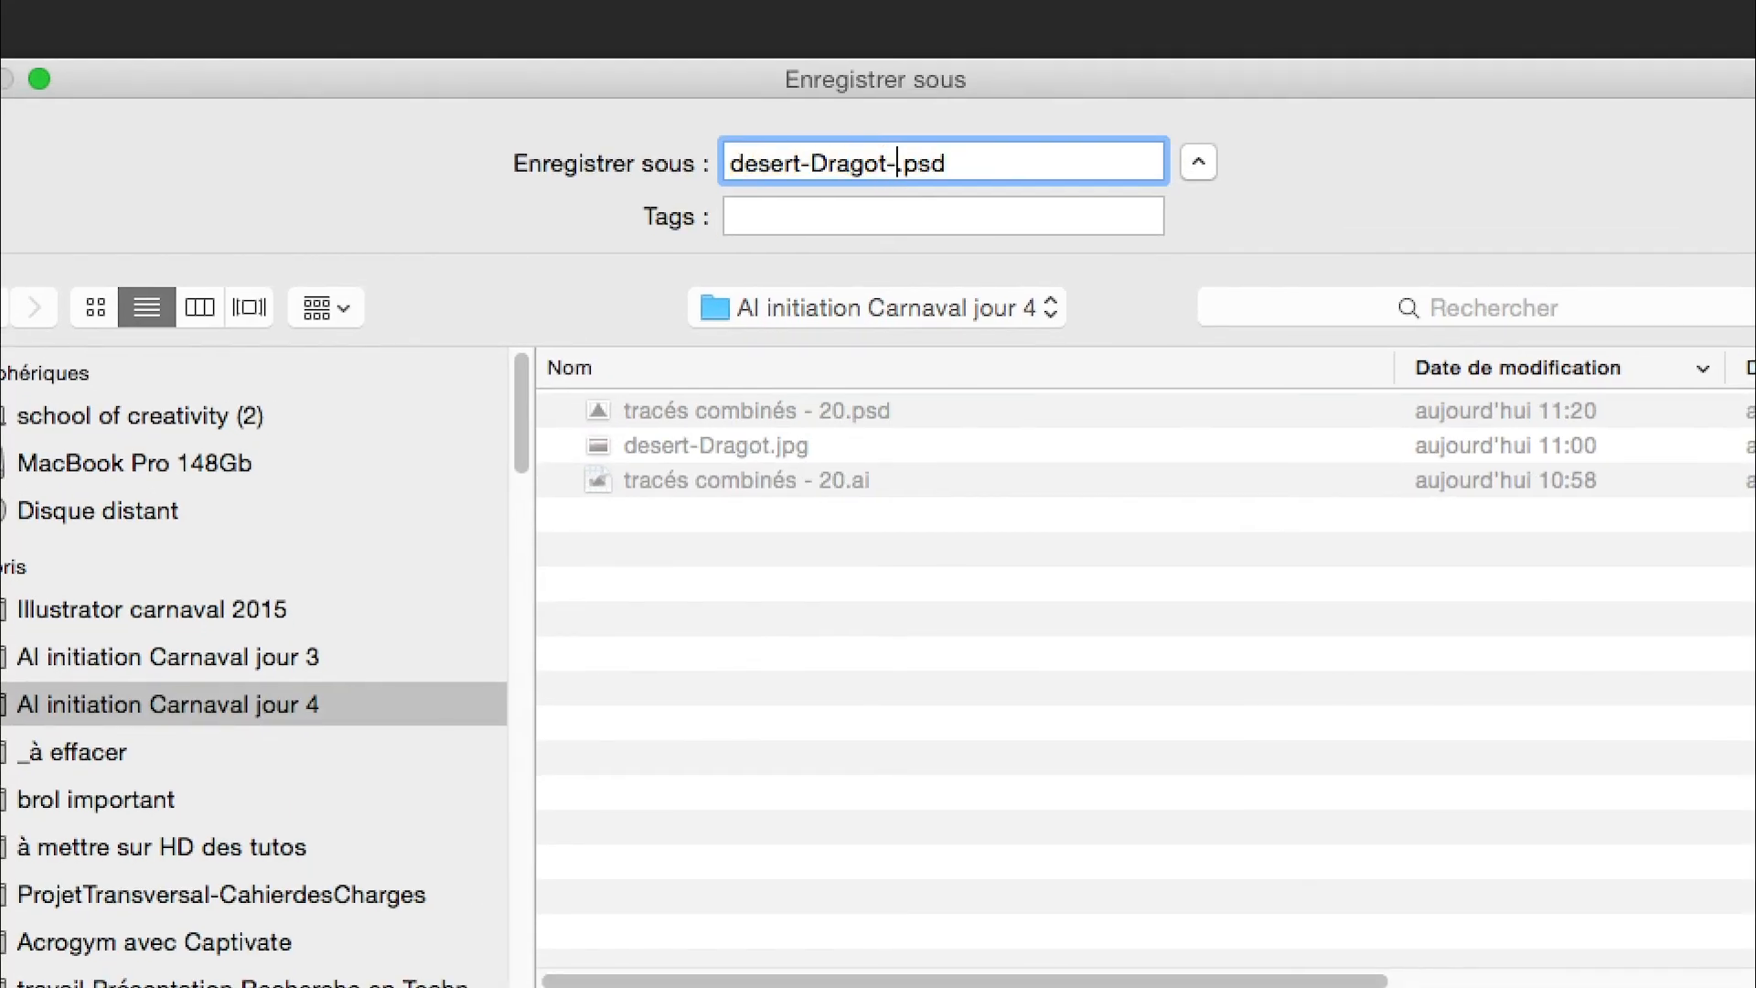
type("c-")
type("le-tri")
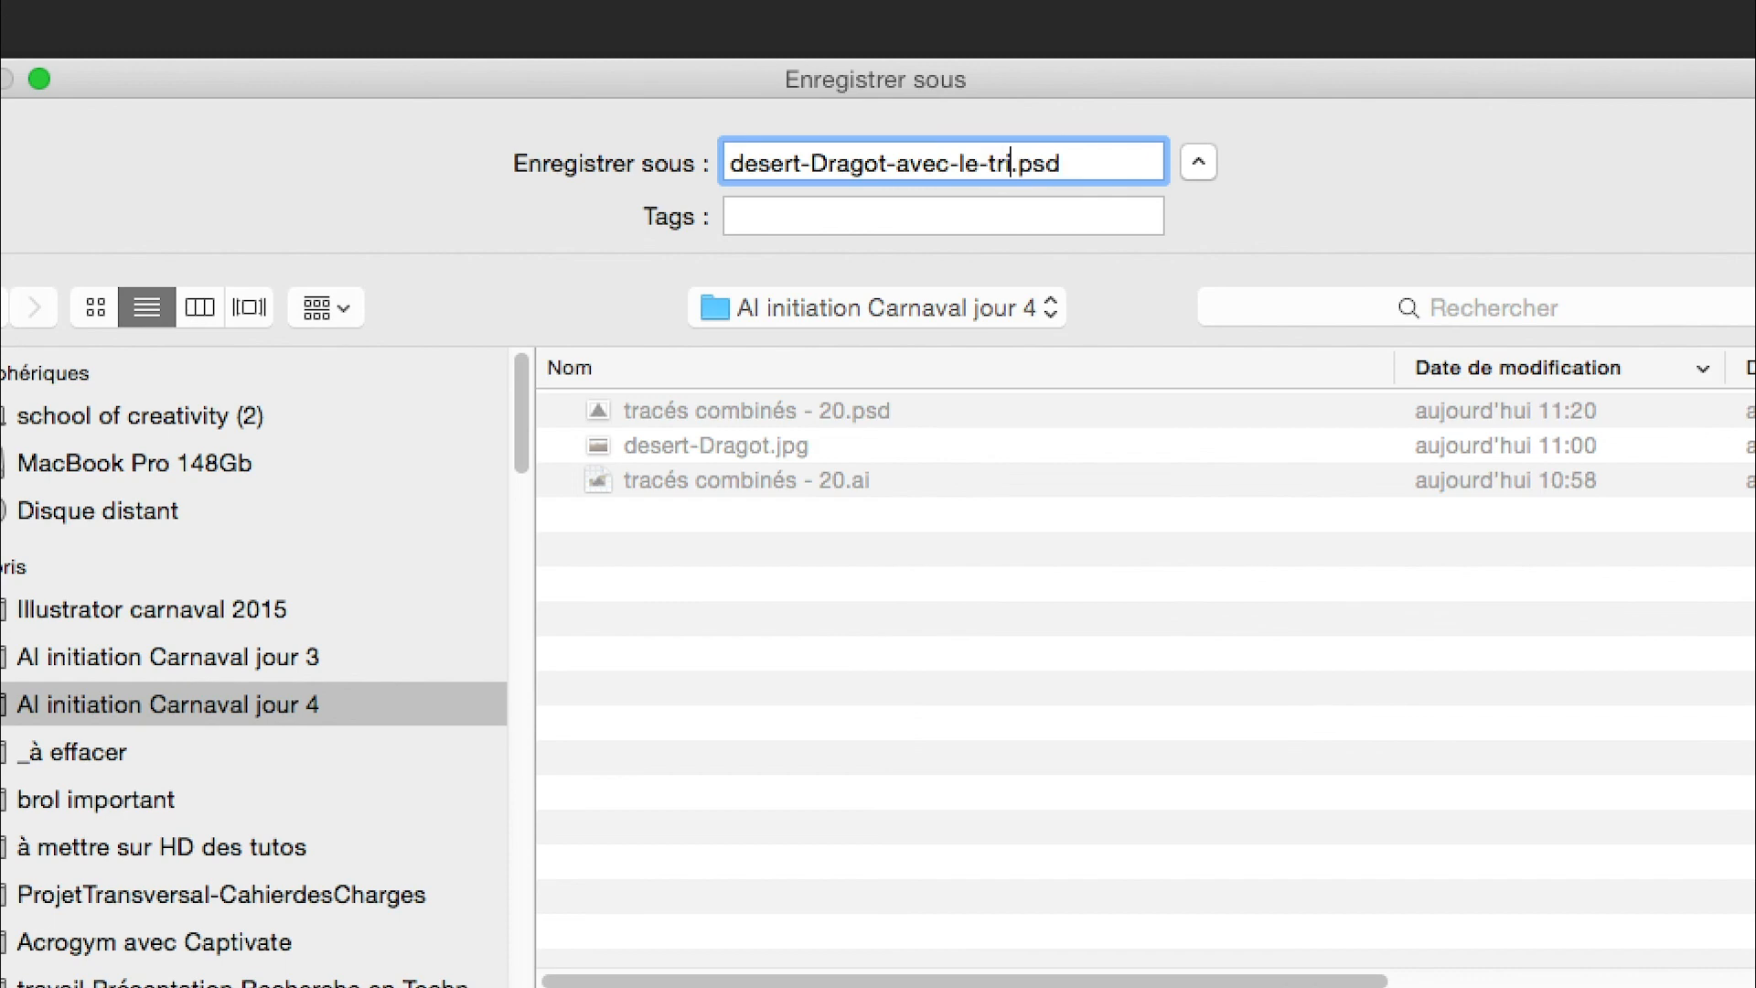
type("angle")
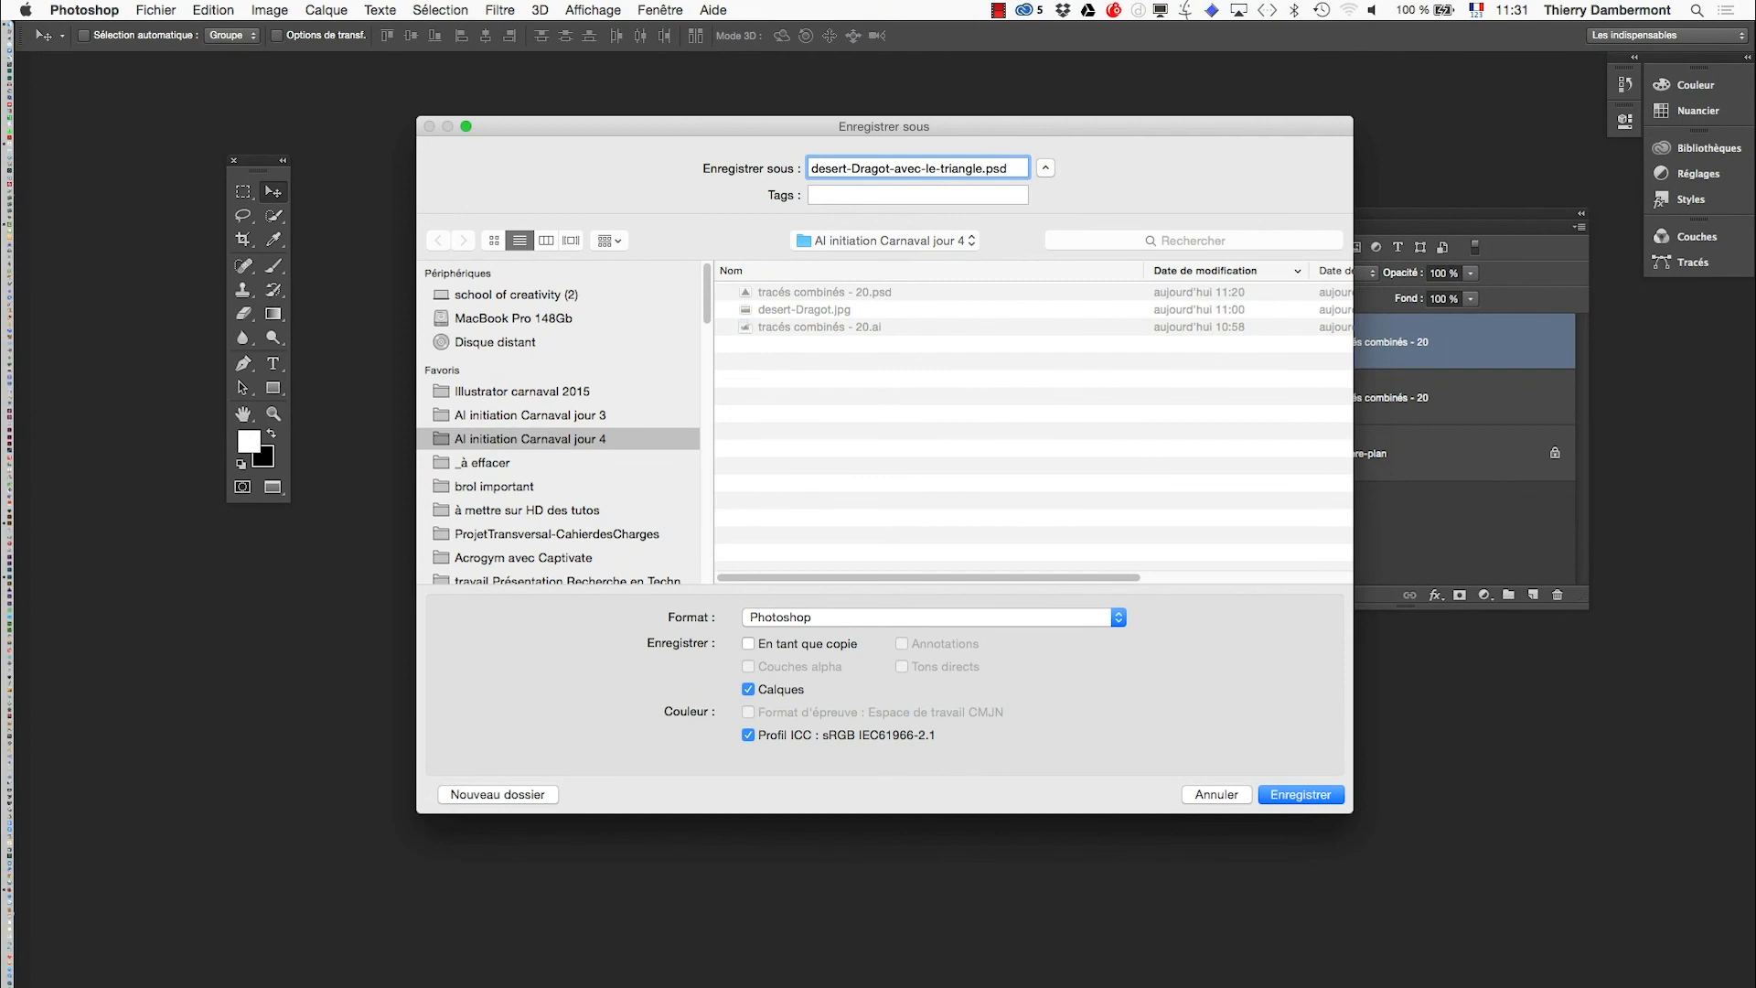
key("Return")
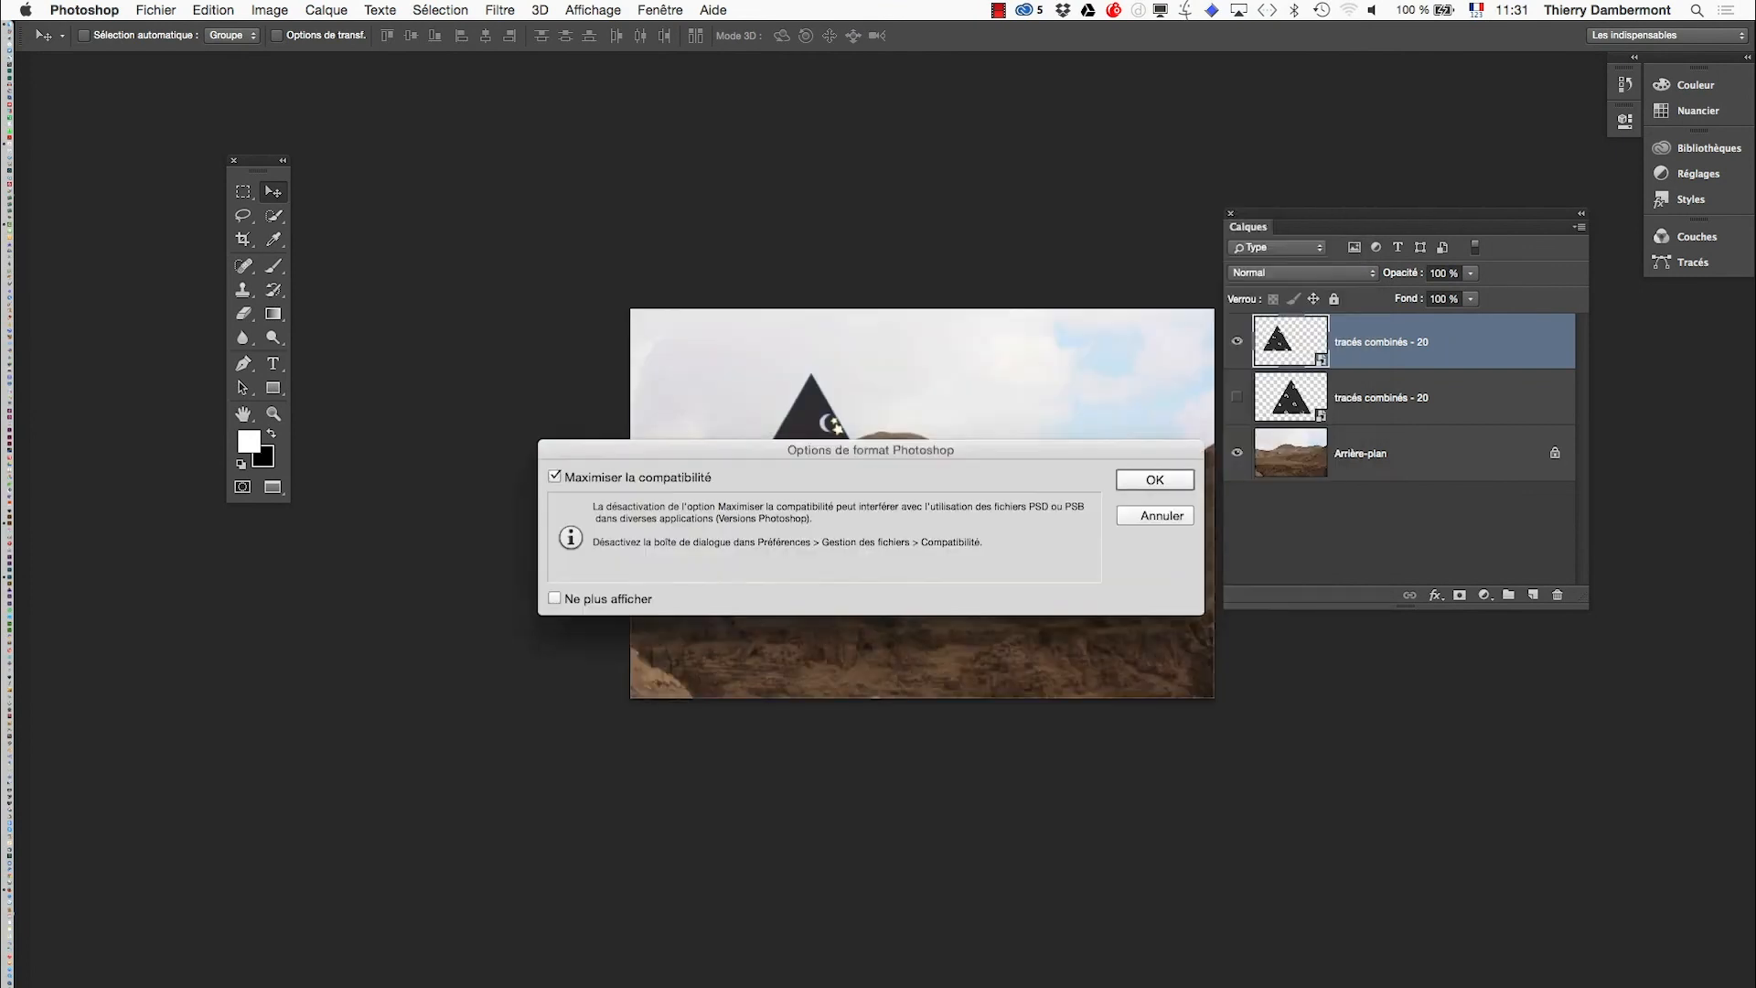
key("Return")
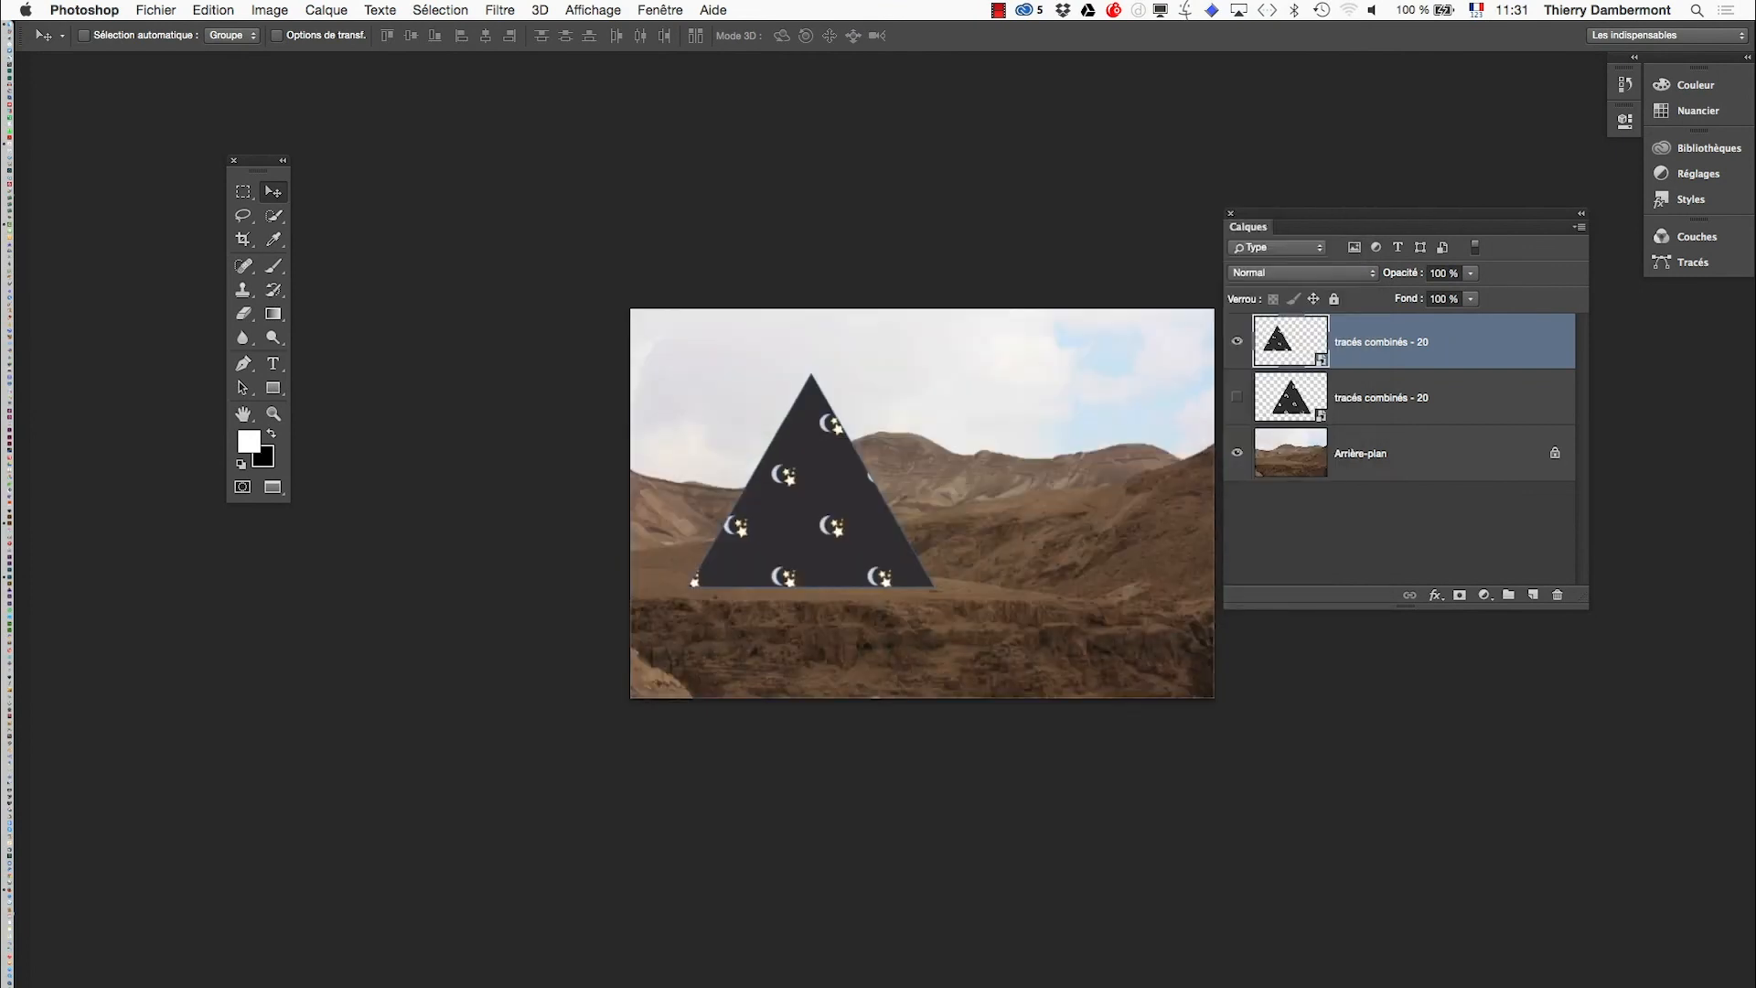